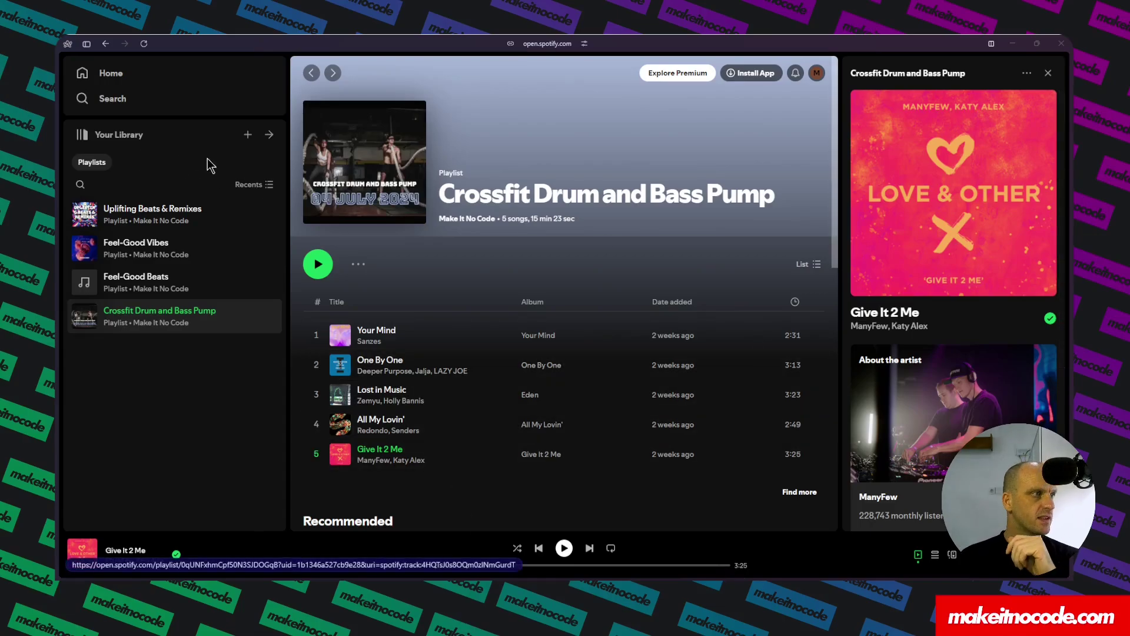
- Create a new empty playlist in the Spotify library
left_click(93, 164)
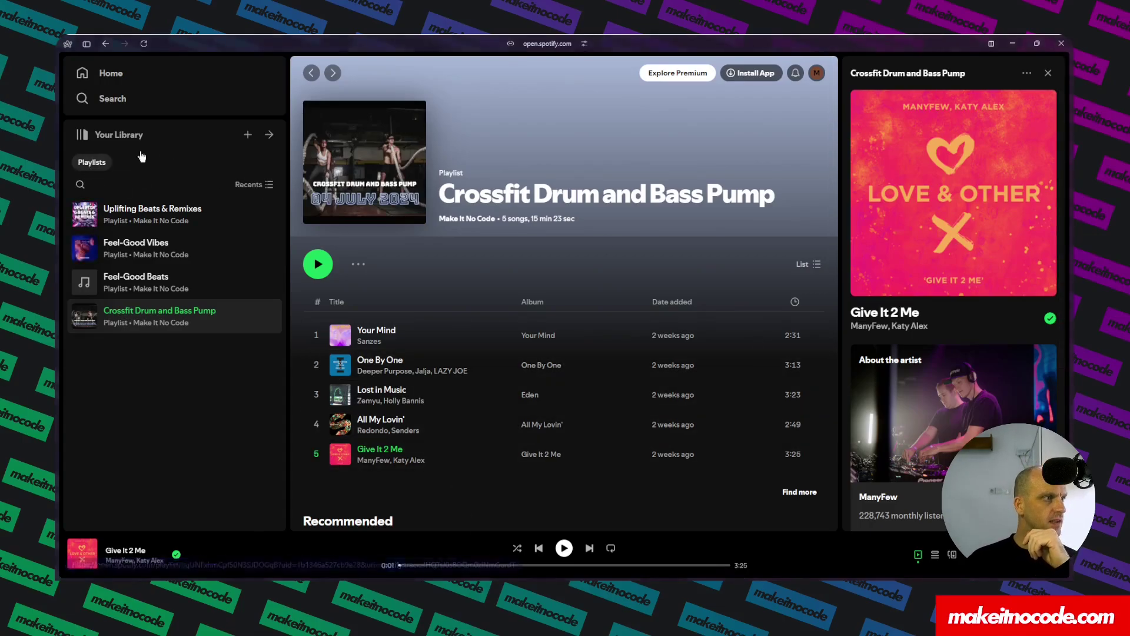
left_click(248, 134)
key("Escape")
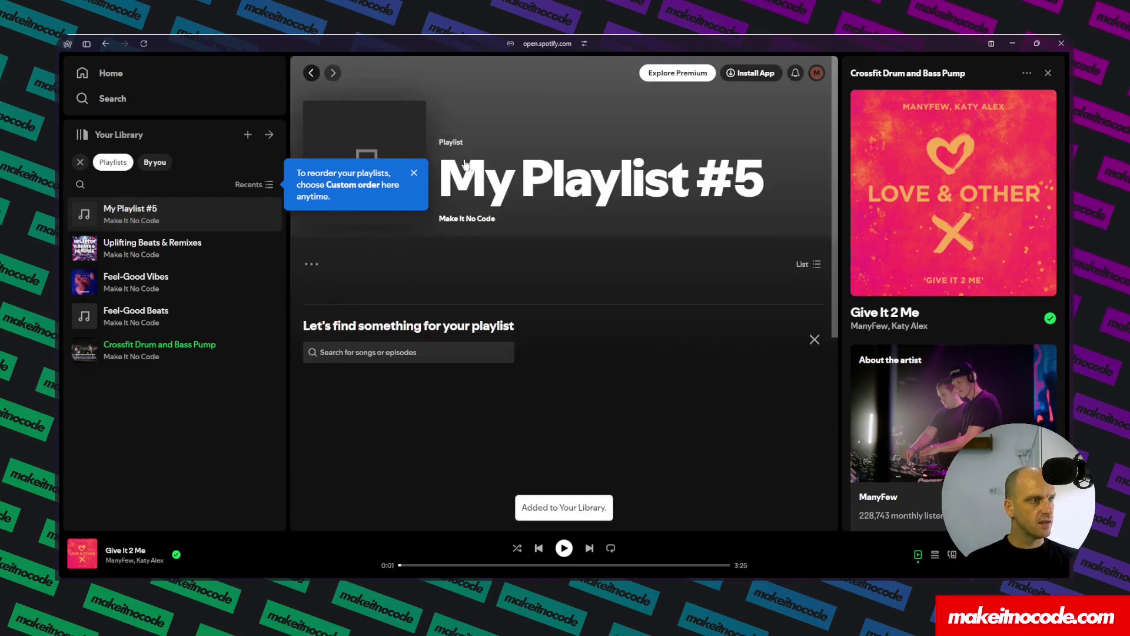
- Search for "steam" songs for the new playlist and look through the suggestions
left_click(357, 353)
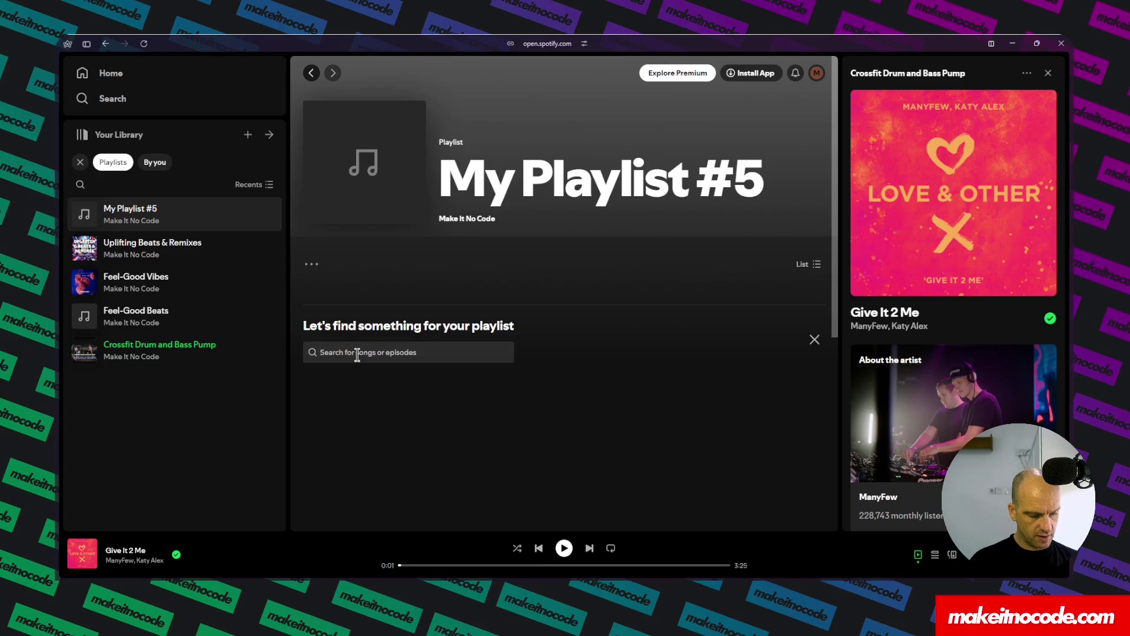
type("st")
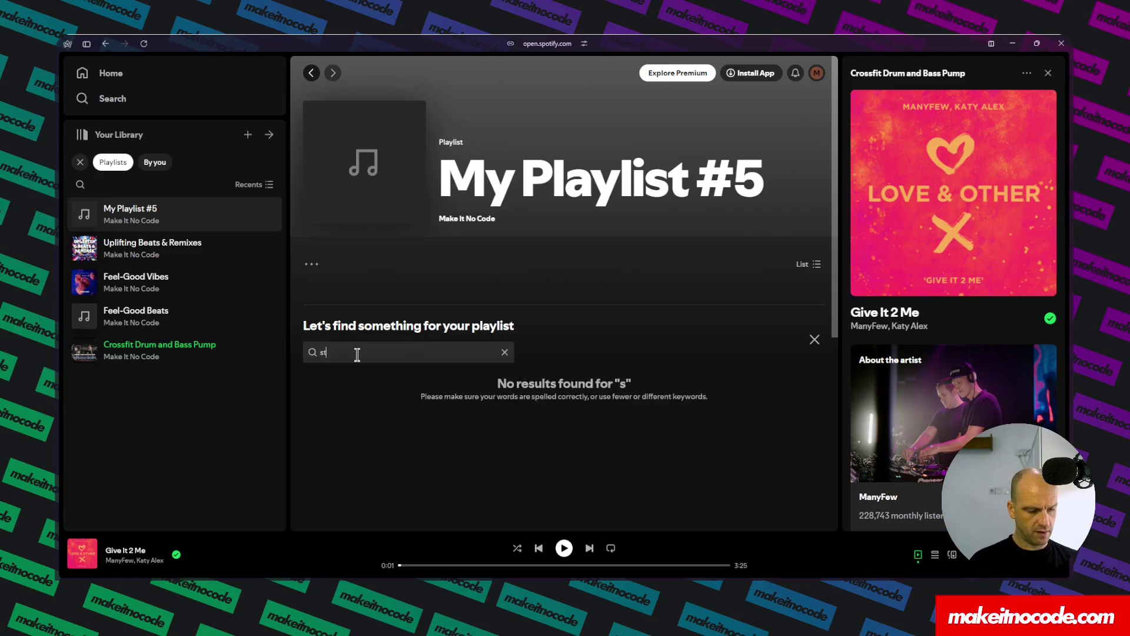
type("eam")
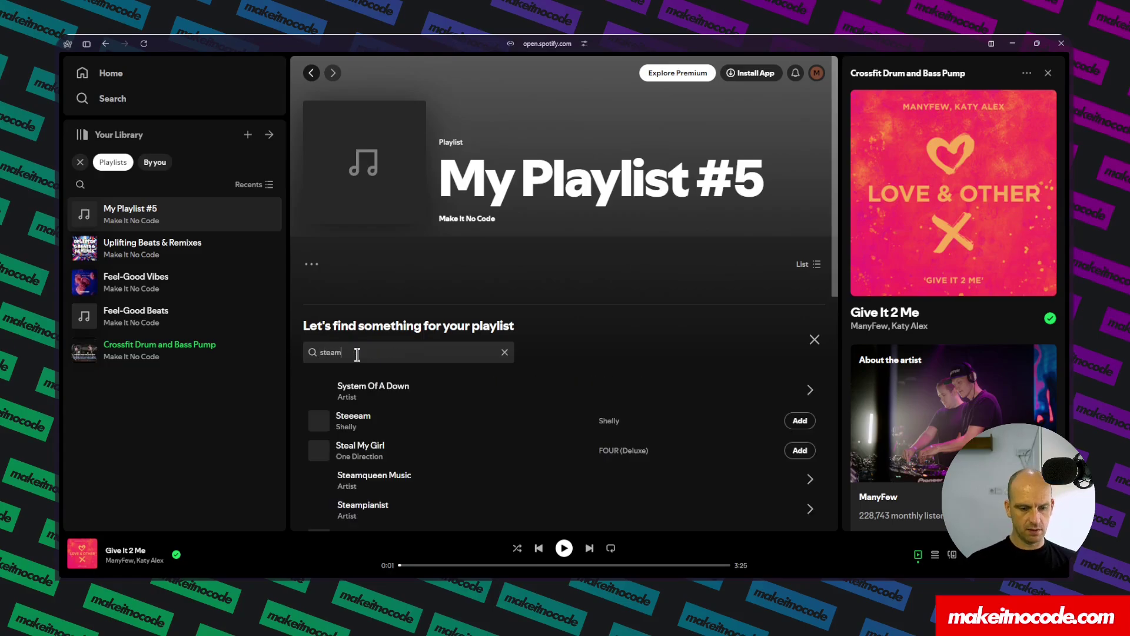
scroll(422, 409, "down", 4)
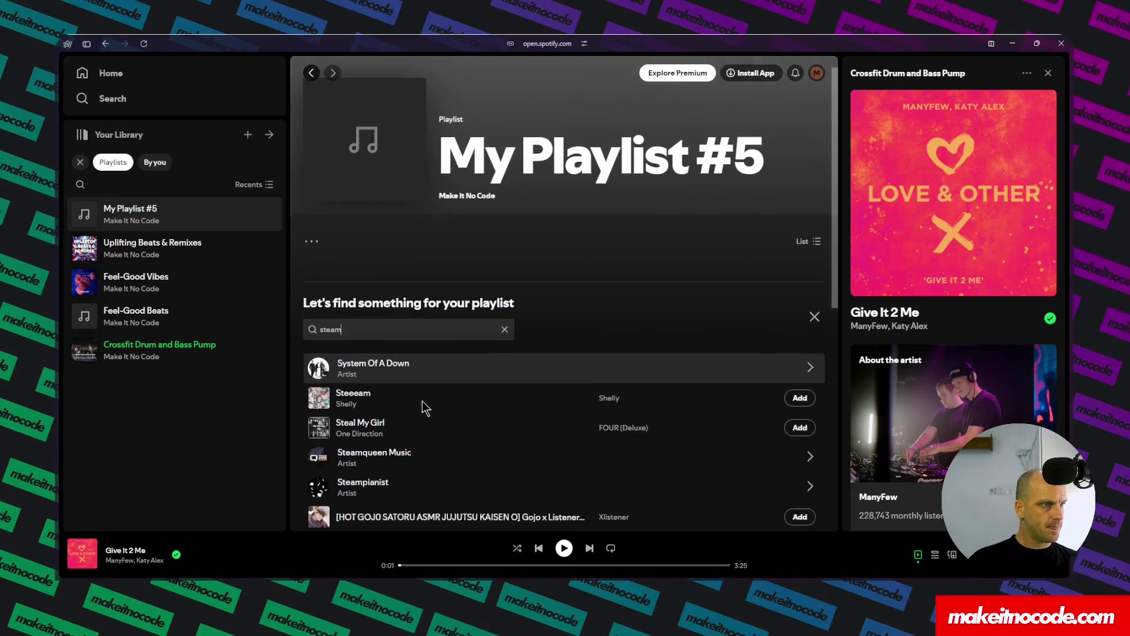
scroll(511, 415, "up", 4)
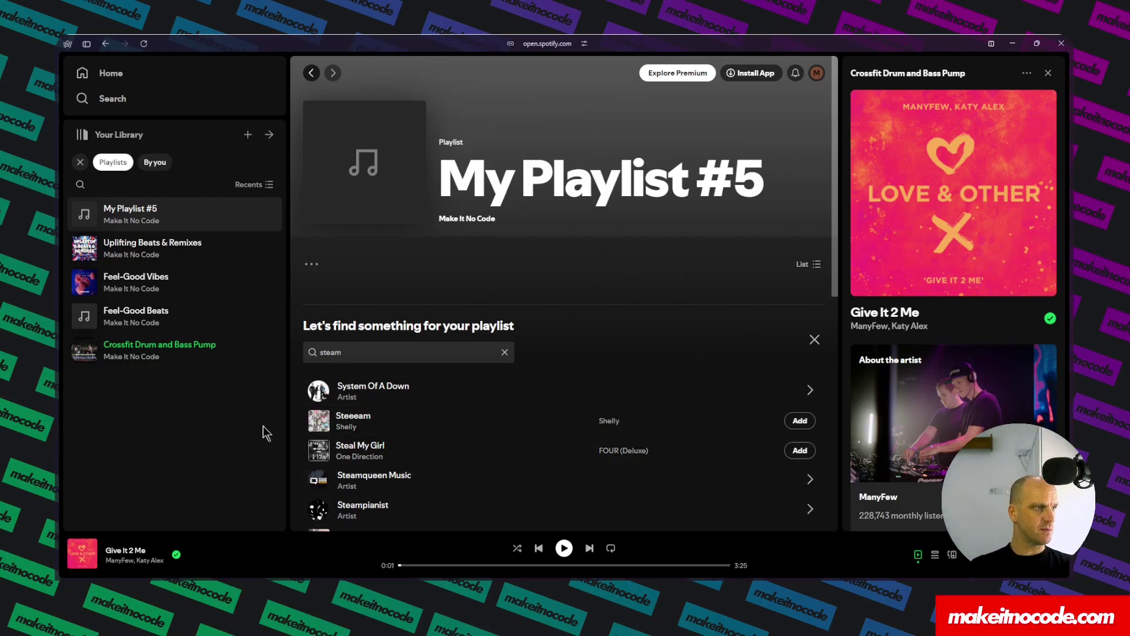
- Switch to Make and examine the playlist creation scenario, including the settings of its OpenAI completion module
mouse_move(59, 283)
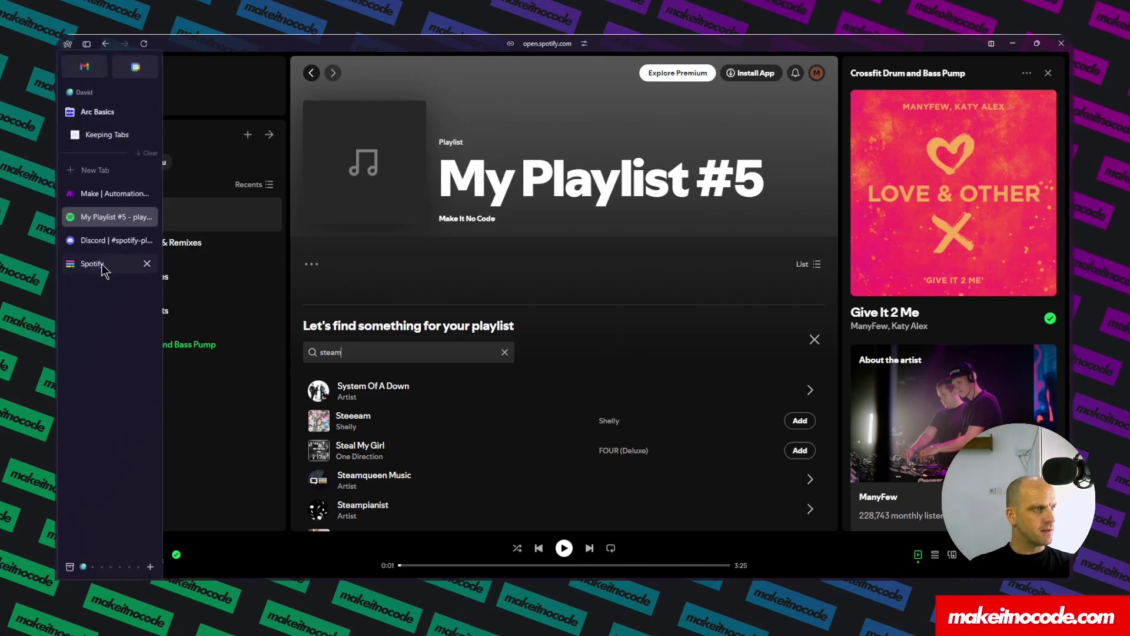
left_click(100, 193)
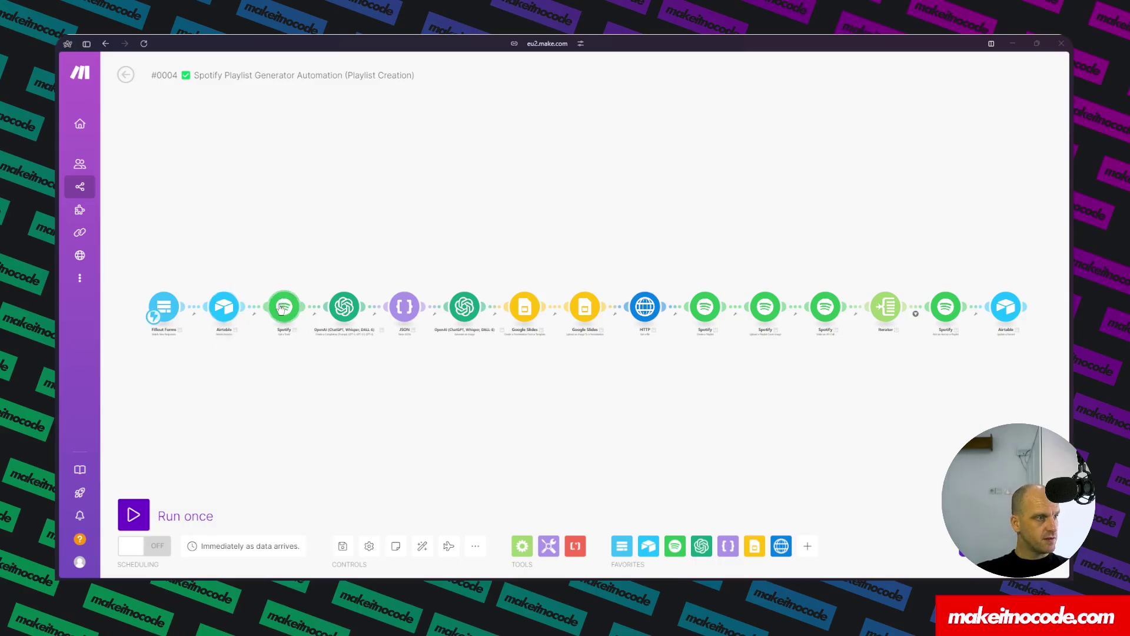
scroll(286, 336, "up", 5)
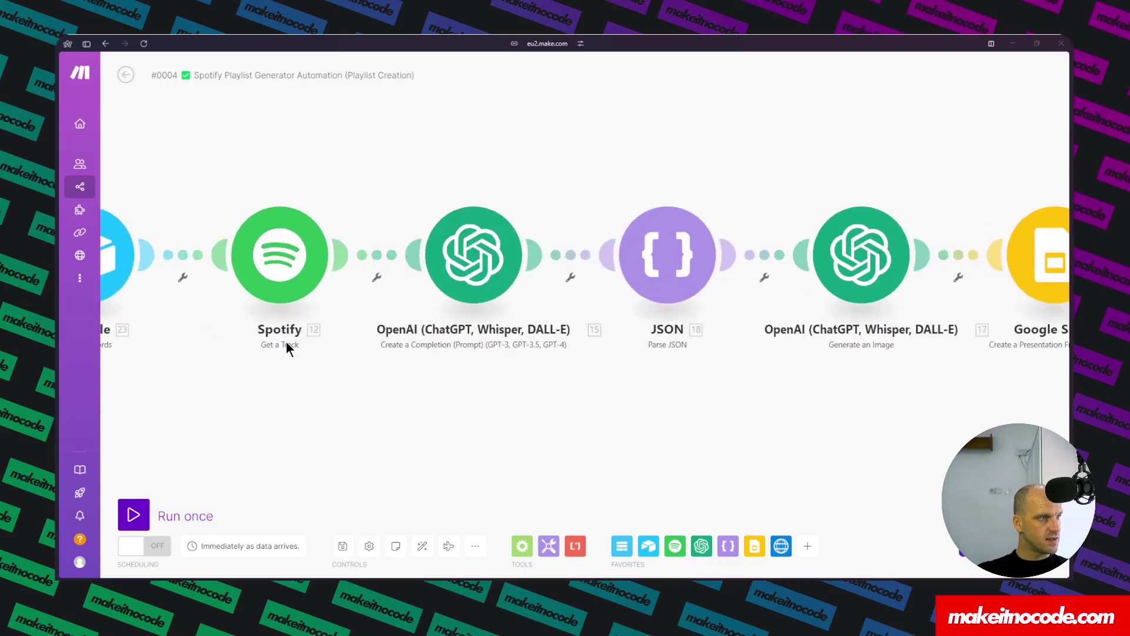
scroll(286, 341, "down", 5)
scroll(287, 340, "up", 3)
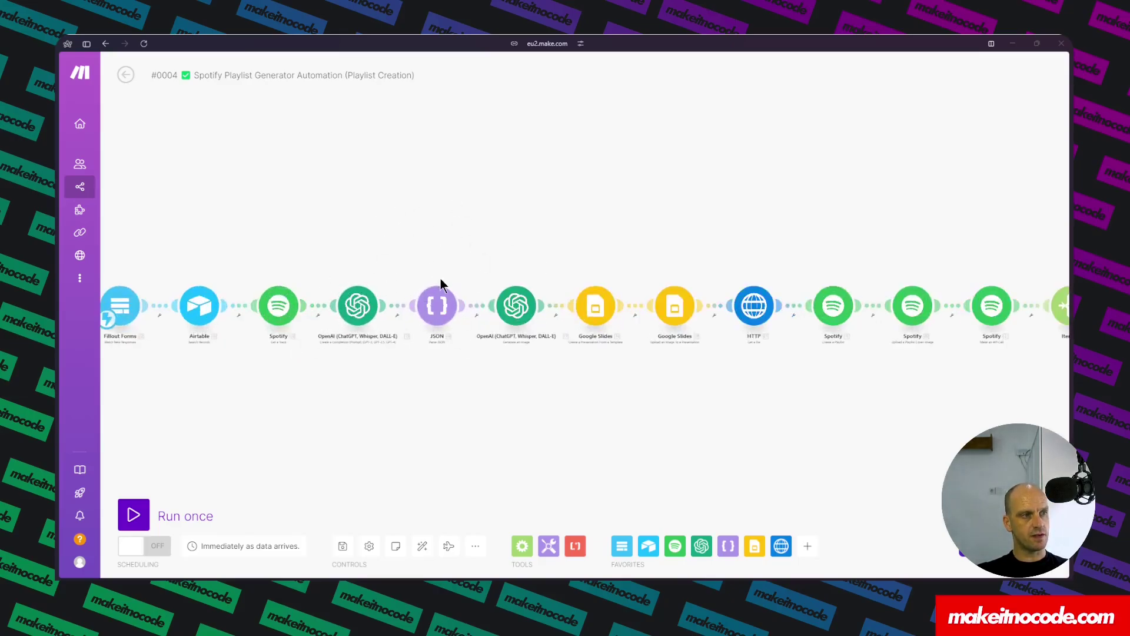
left_click(357, 307)
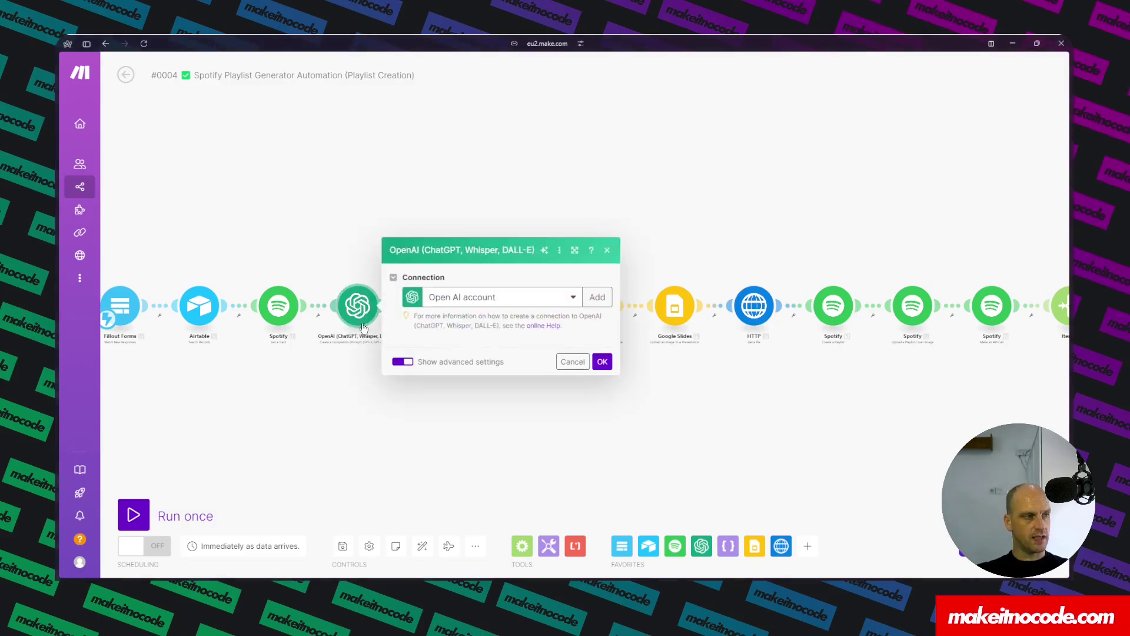
scroll(449, 452, "down", 5)
scroll(448, 452, "down", 10)
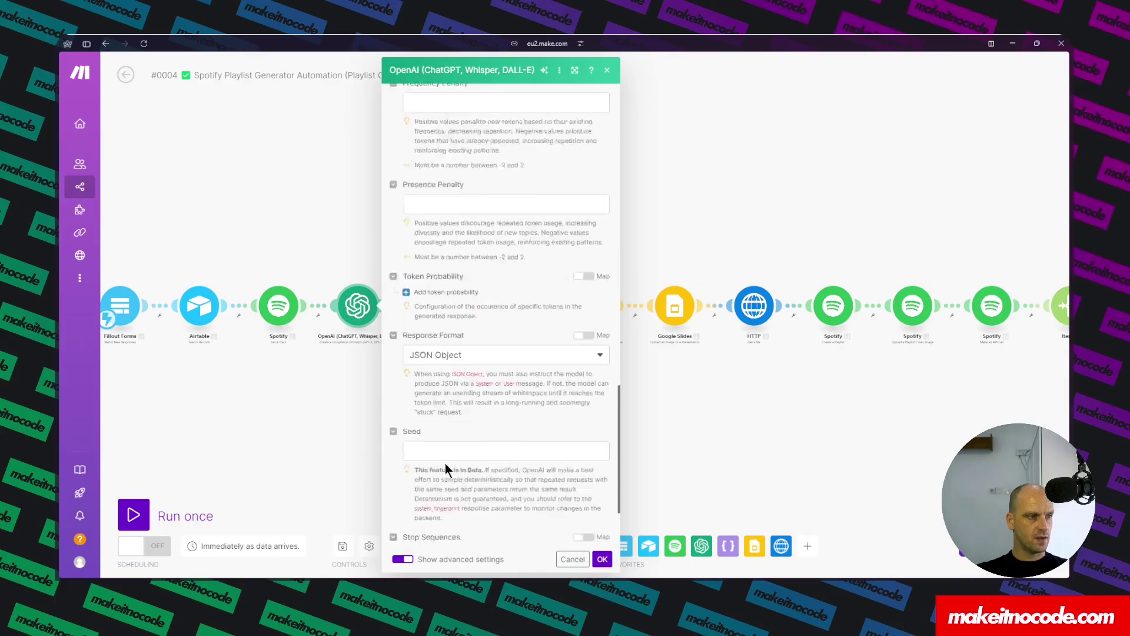
left_click(315, 215)
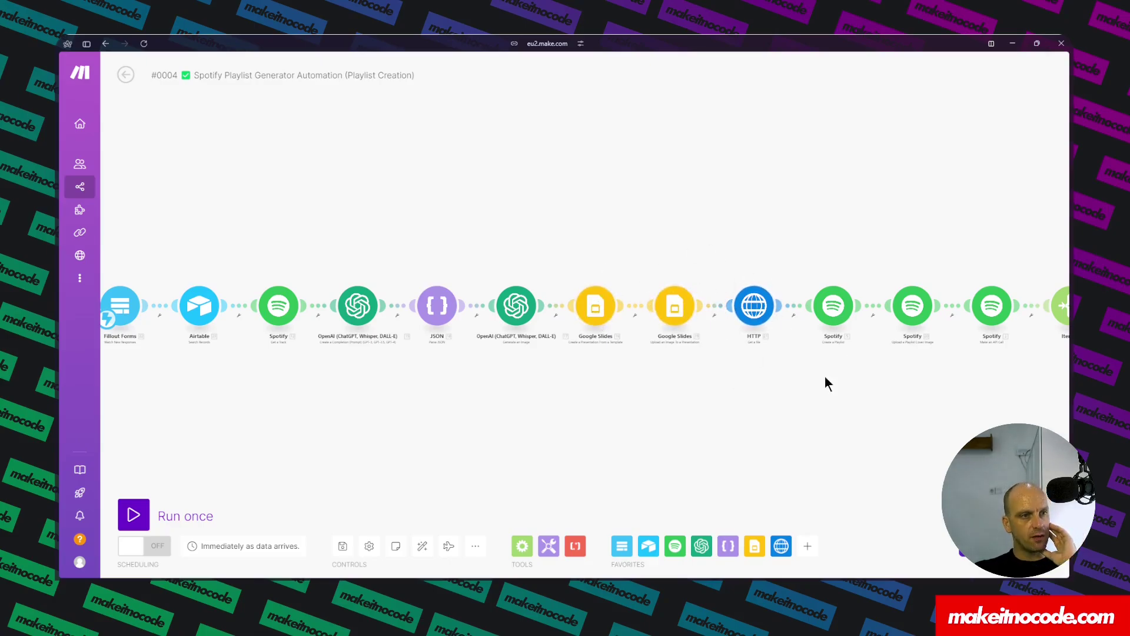
- Examine the scenario's remaining modules up to the final Airtable update, including the Spotify API call settings, and auto-align the modules
left_click_drag(826, 377, 704, 391)
scroll(676, 357, "up", 3)
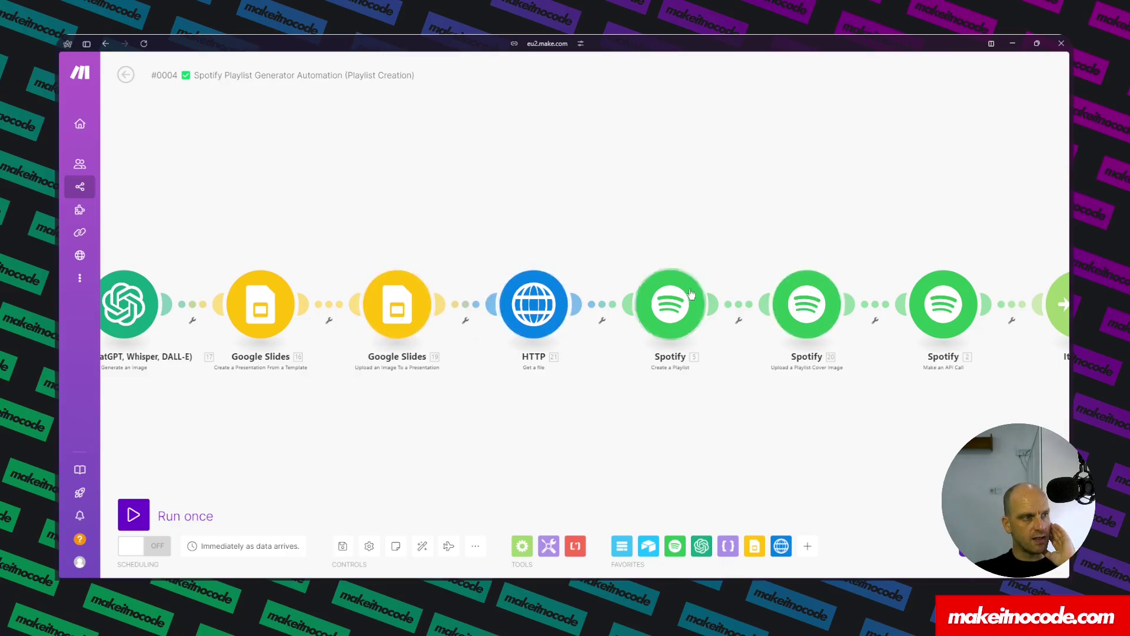
left_click_drag(836, 410, 655, 421)
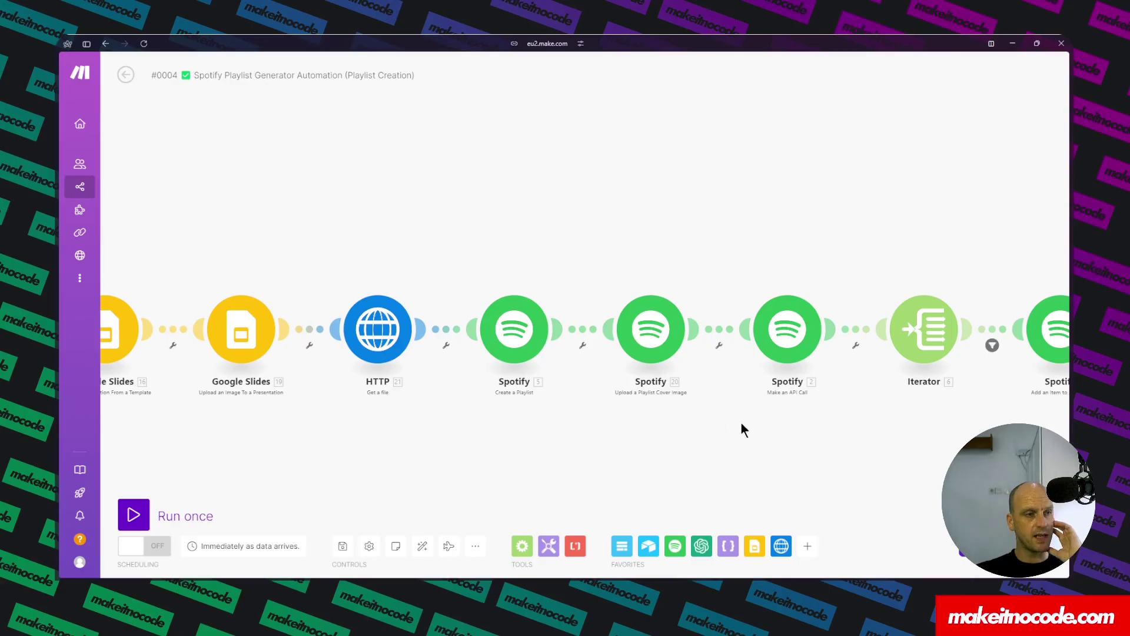
left_click_drag(818, 418, 651, 411)
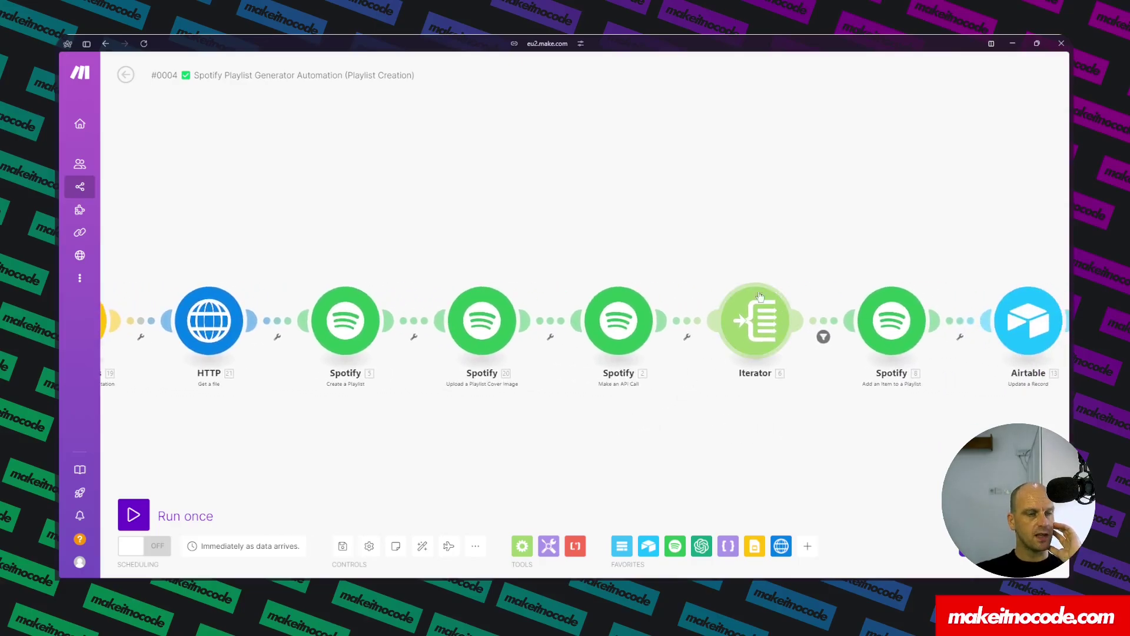
left_click(627, 327)
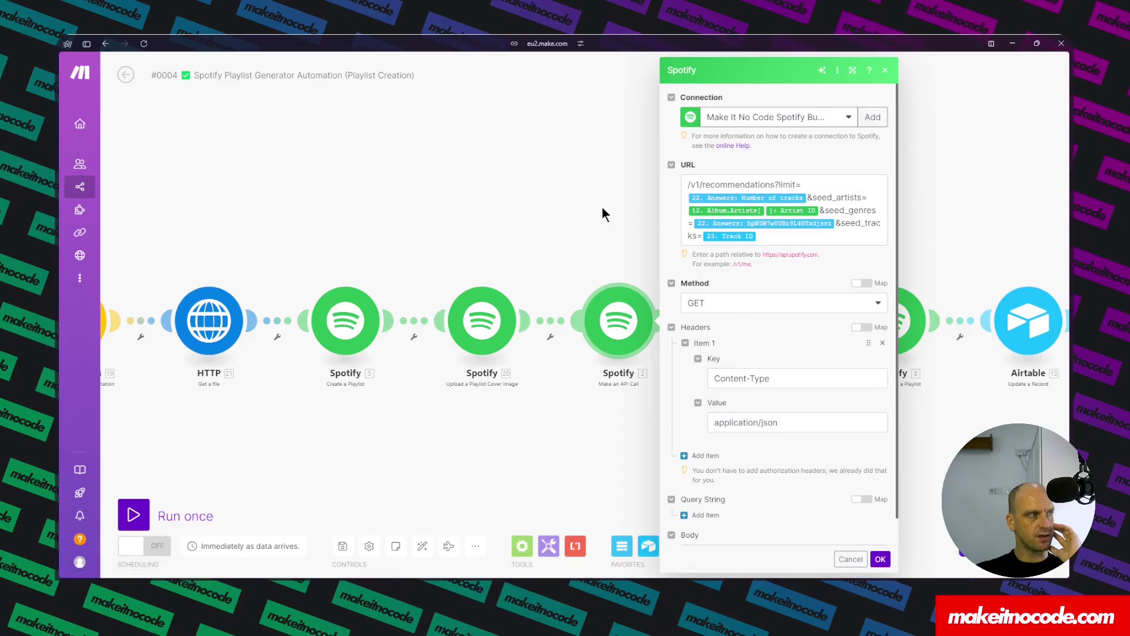
left_click(602, 208)
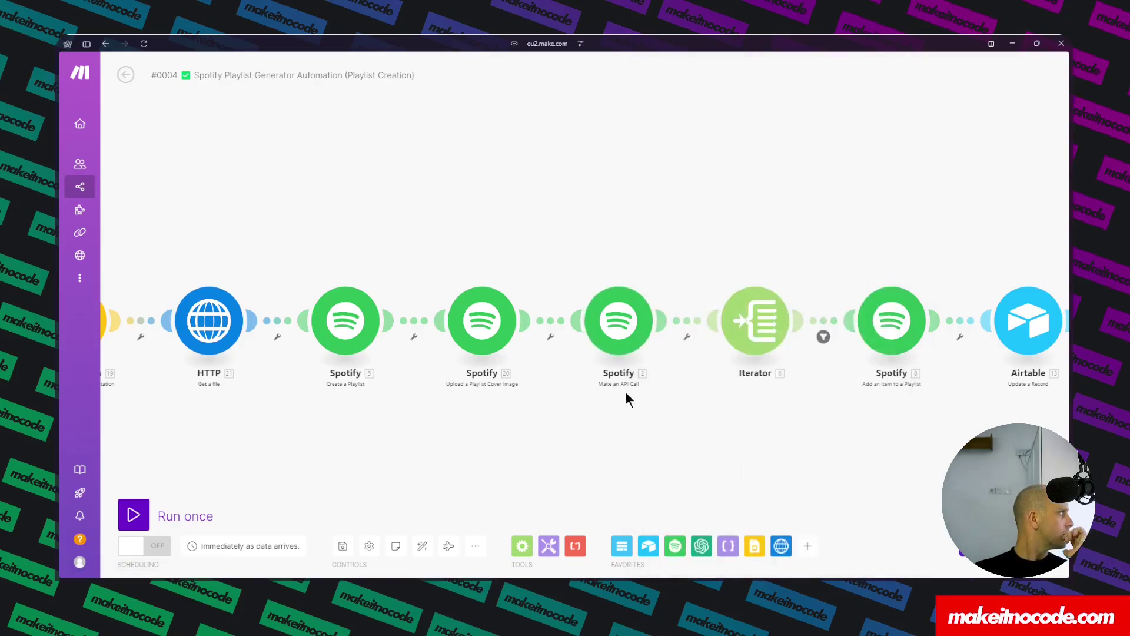
left_click_drag(870, 423, 645, 434)
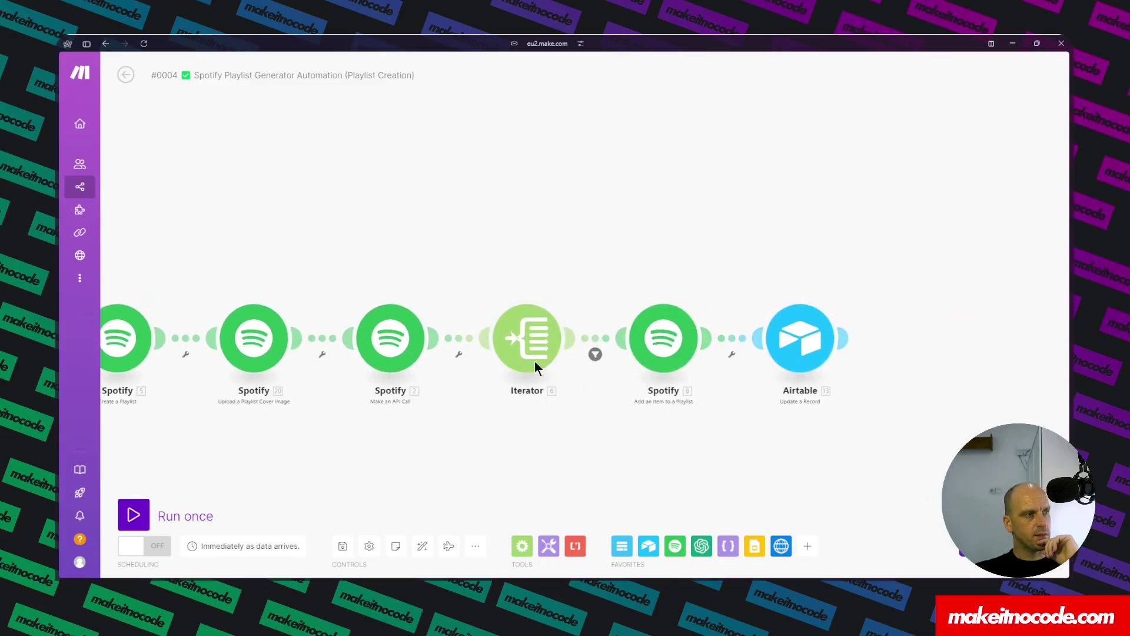
left_click(423, 546)
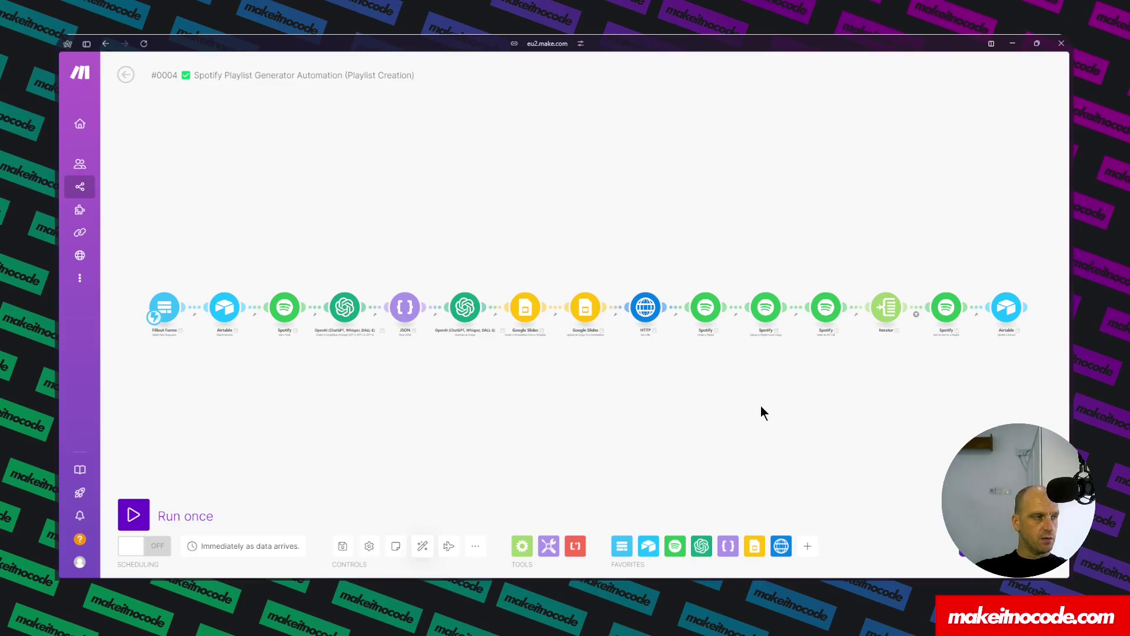
- Switch to the Spotify base in Airtable and review the Tracks table's fields from Number Of Tracks through Description
mouse_move(55, 295)
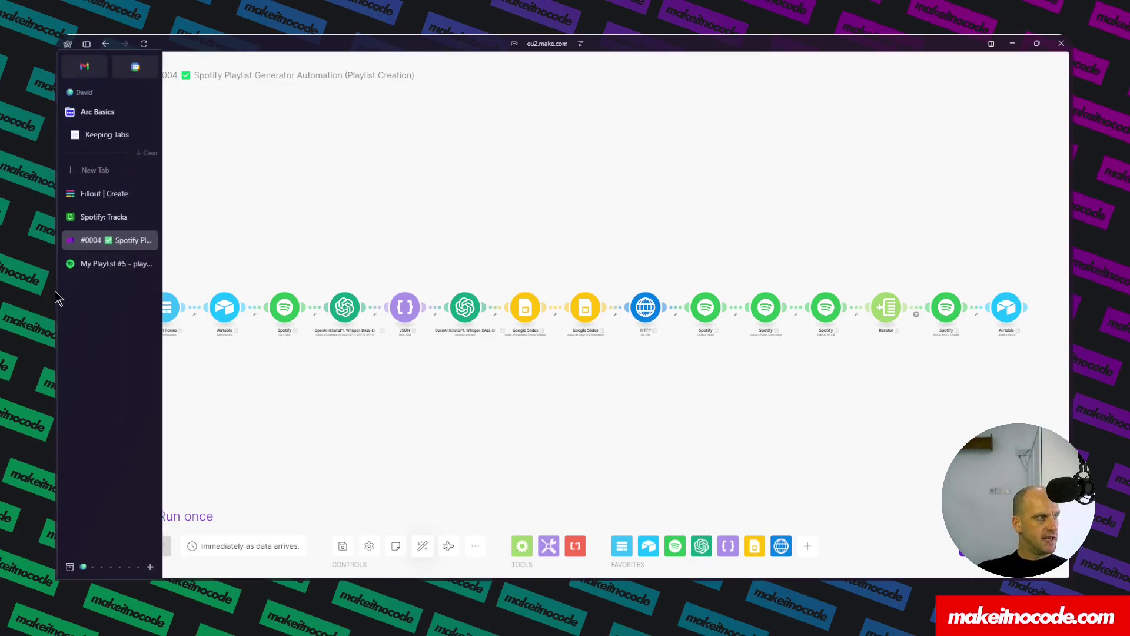
left_click(94, 217)
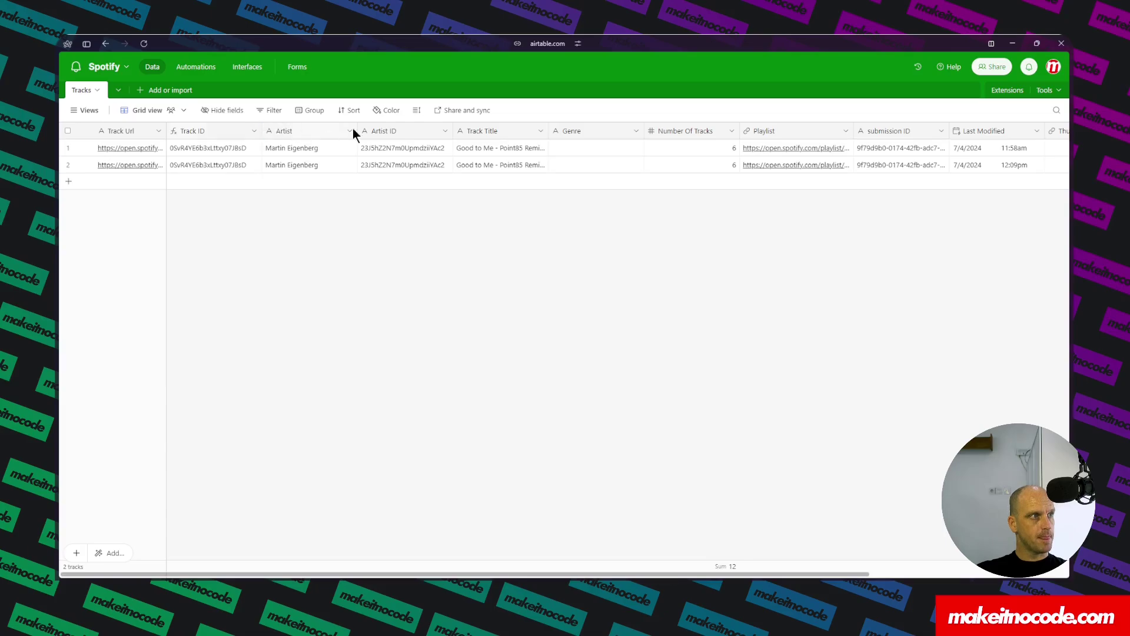
left_click(686, 132)
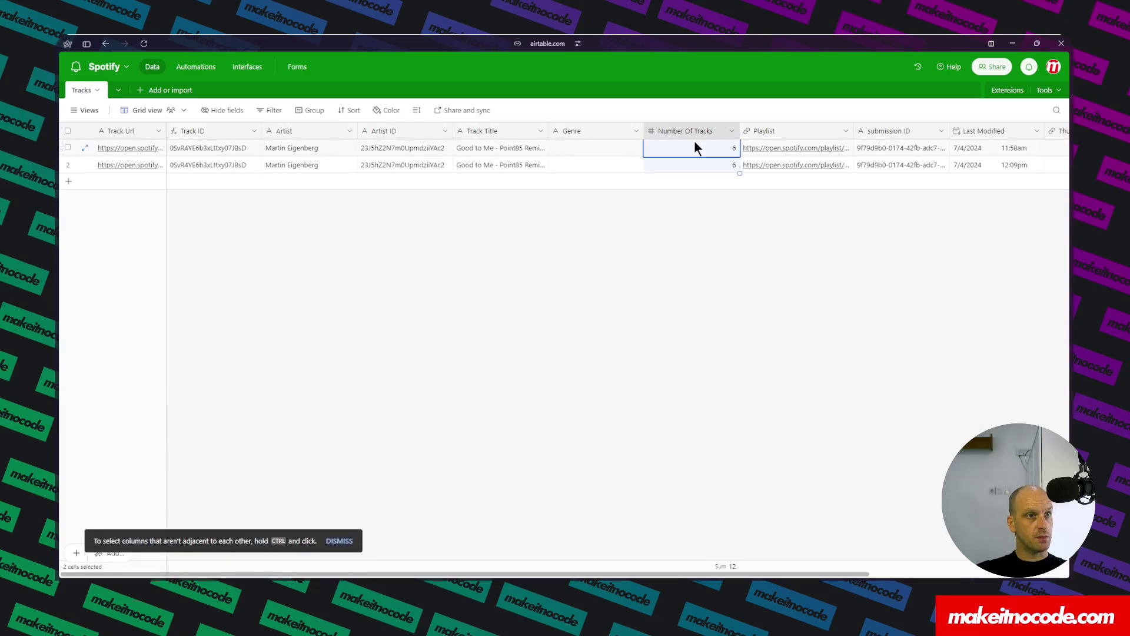
left_click(804, 128)
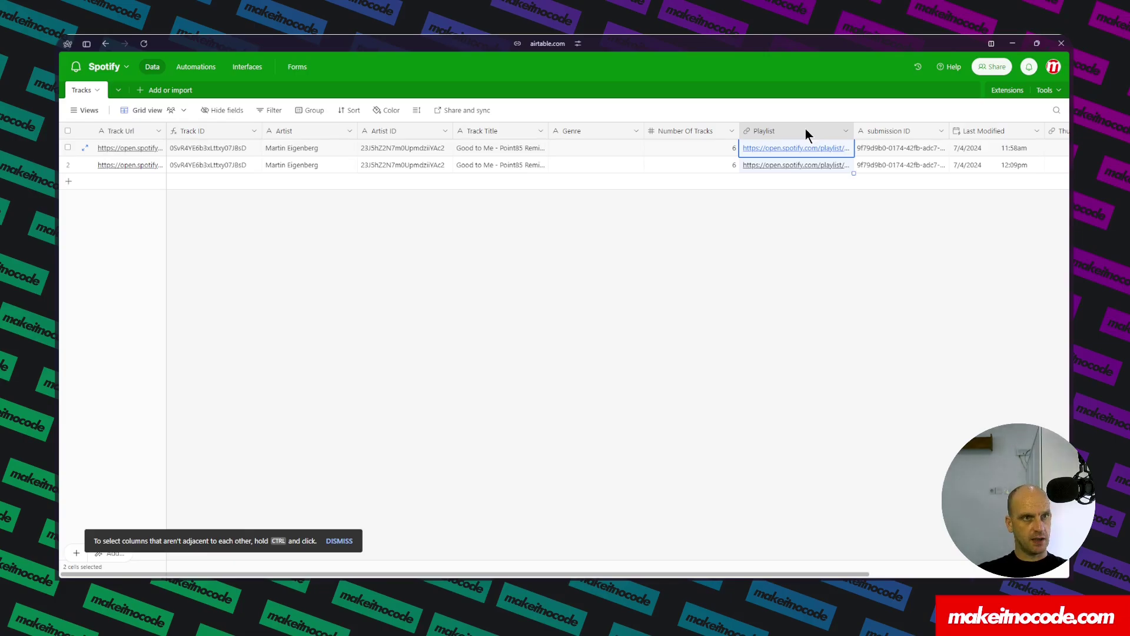
scroll(805, 131, "right", 3)
left_click(806, 130)
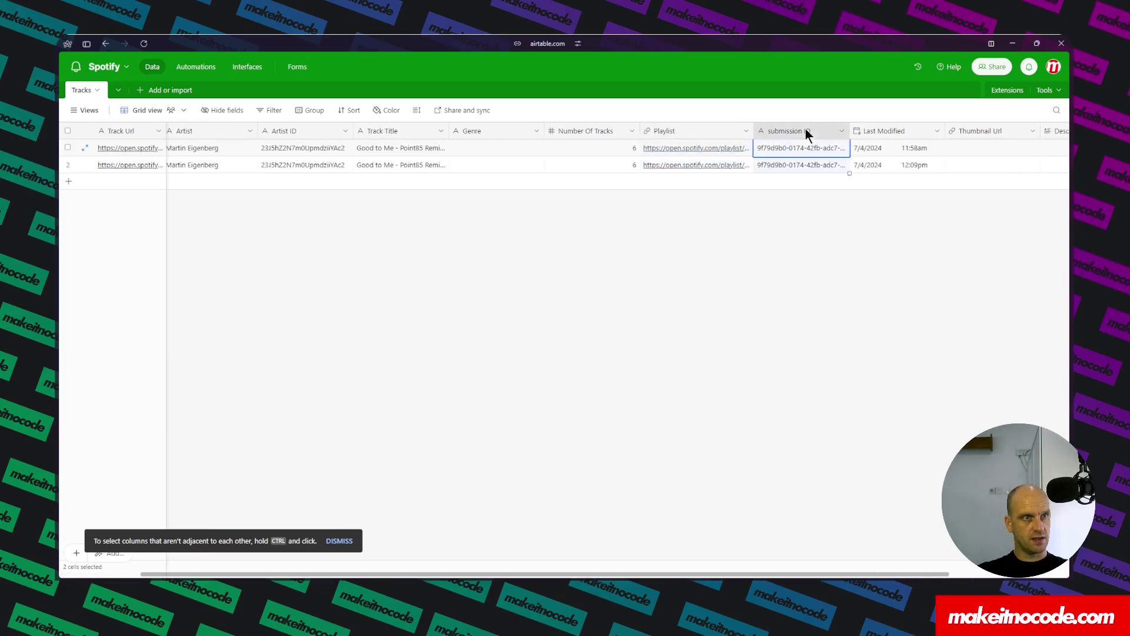
scroll(806, 129, "right", 2)
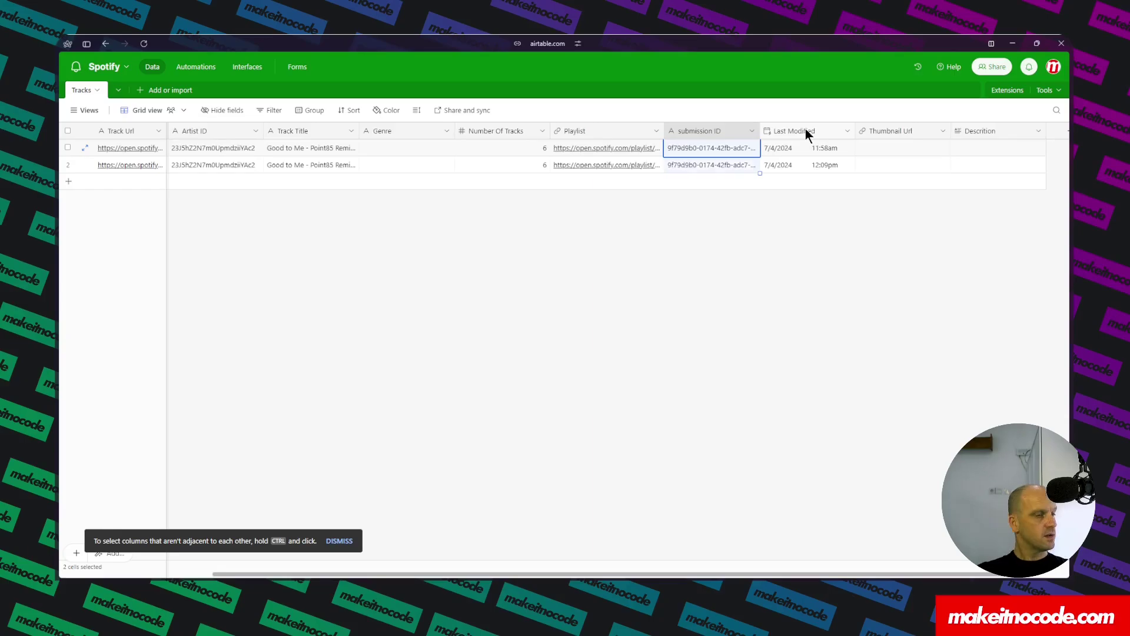
left_click(806, 132)
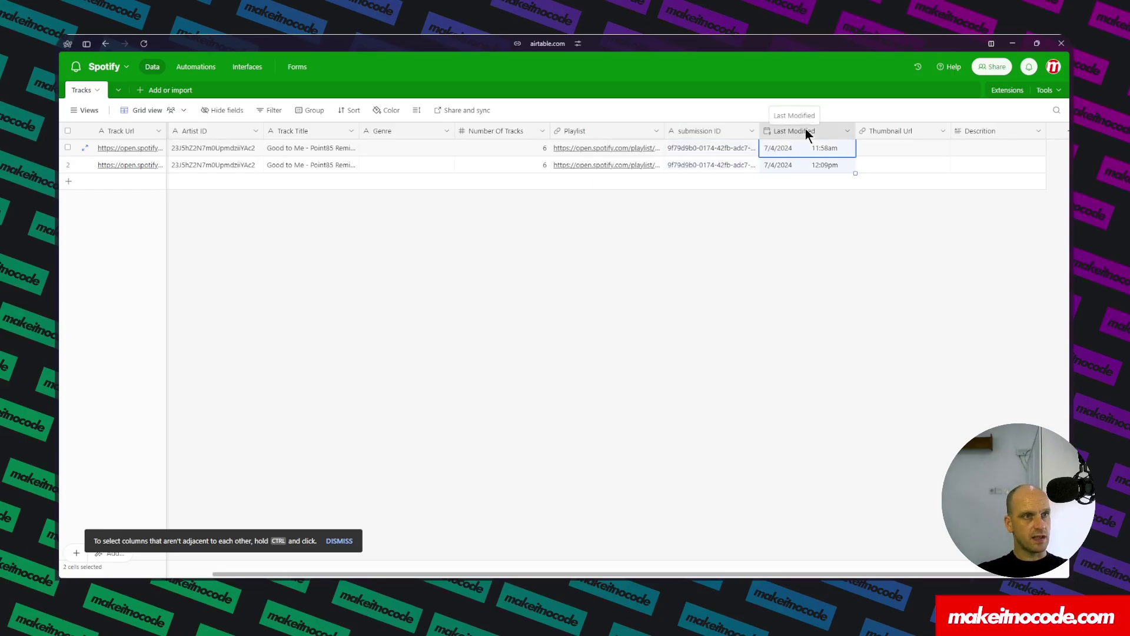
left_click(889, 132)
left_click(1001, 132)
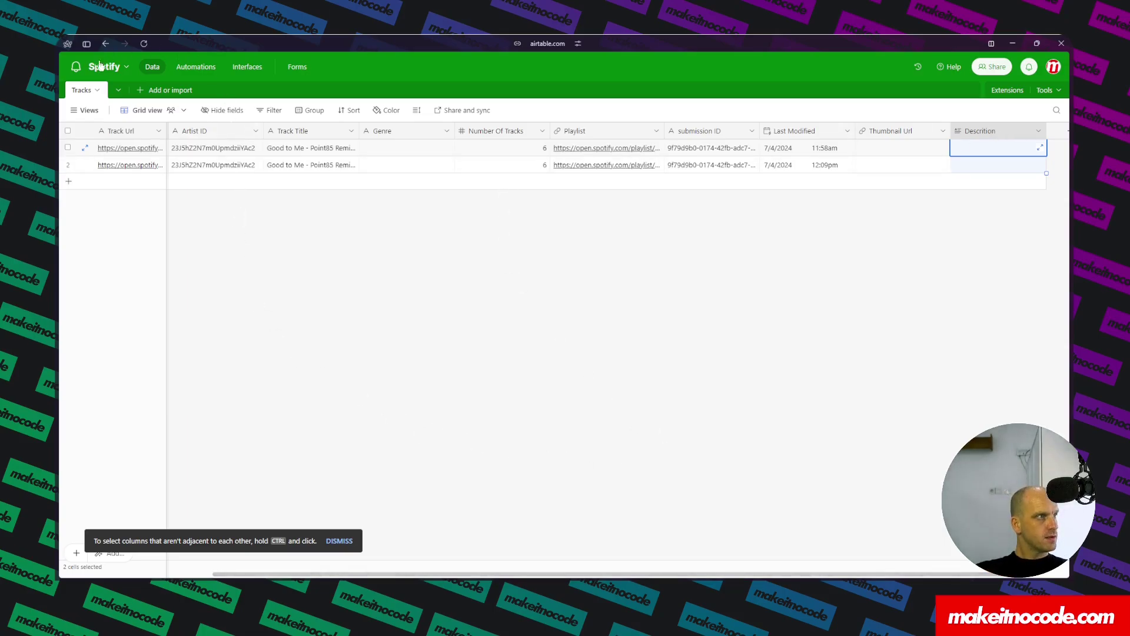
- Create a blank Airtable base from scratch and dismiss its getting-started guide
left_click(76, 67)
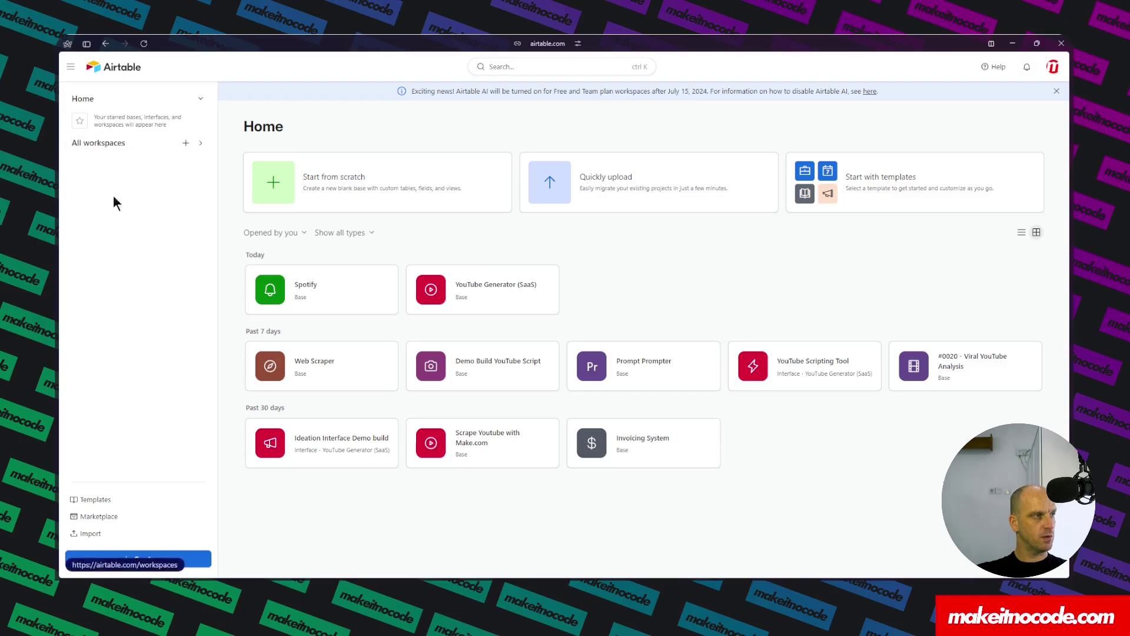
left_click(366, 177)
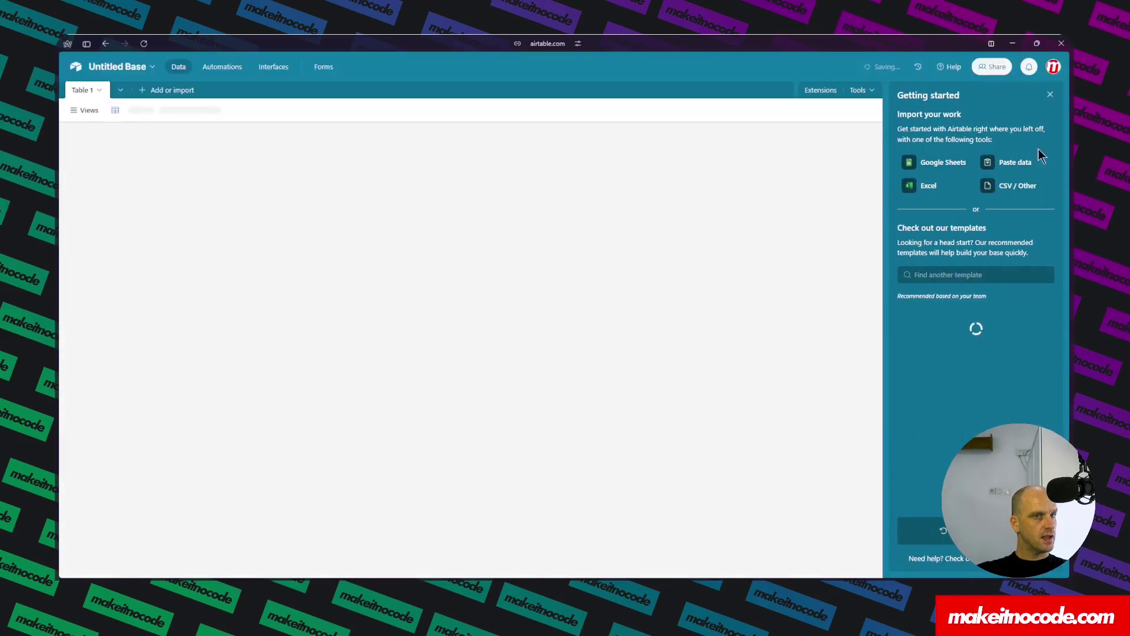
left_click(1051, 95)
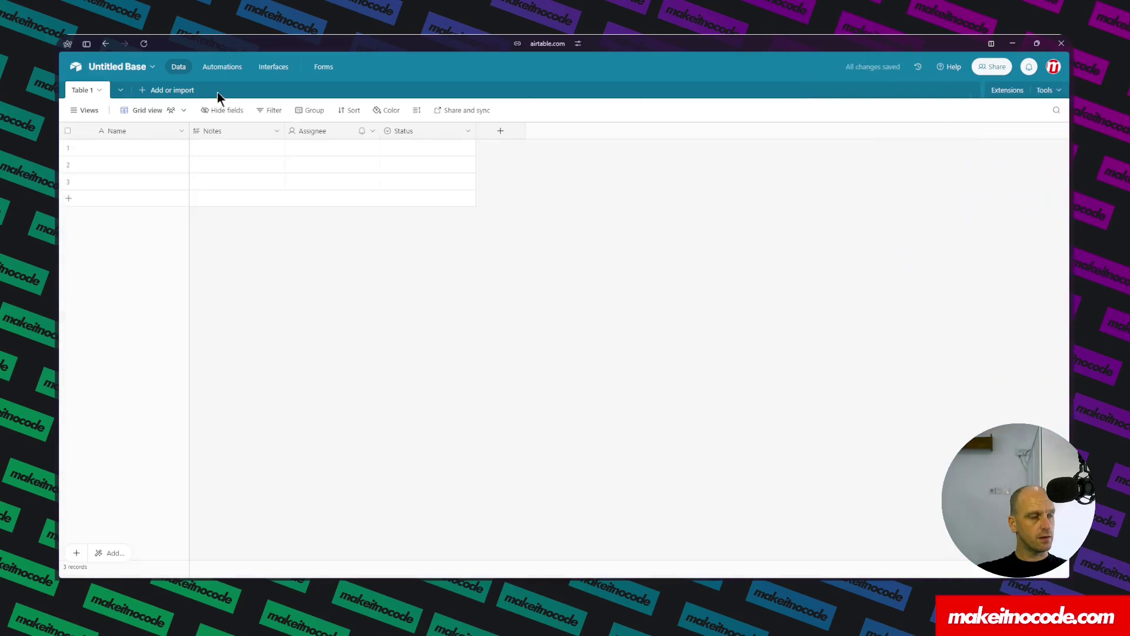
- Rename the untitled base as Spotify Demo Build
left_click(111, 69)
type("S")
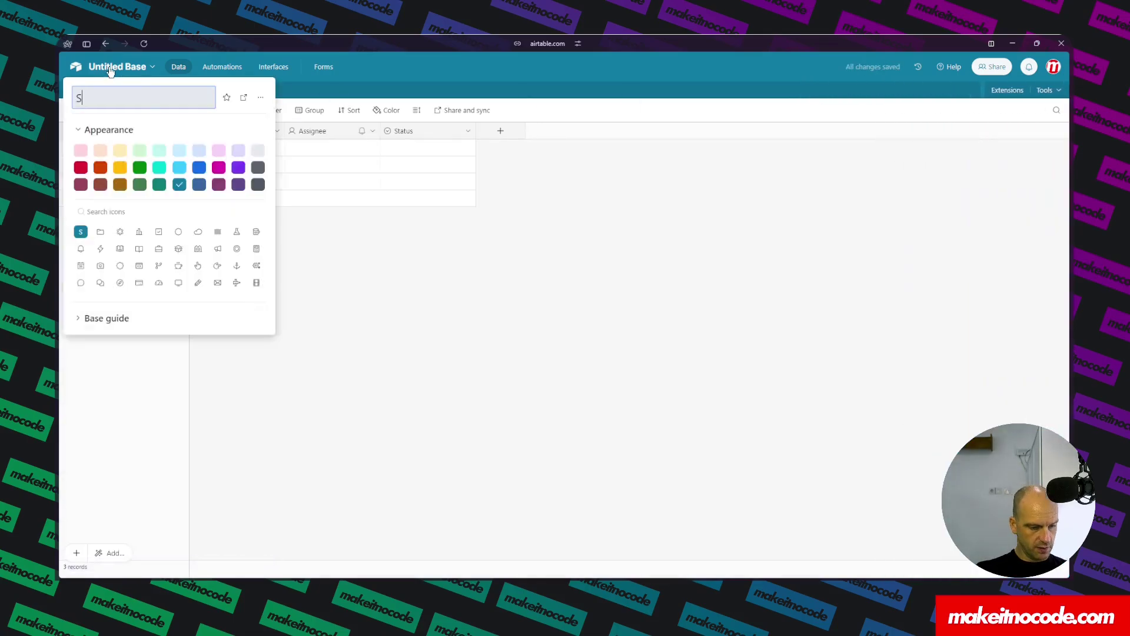
type("poti")
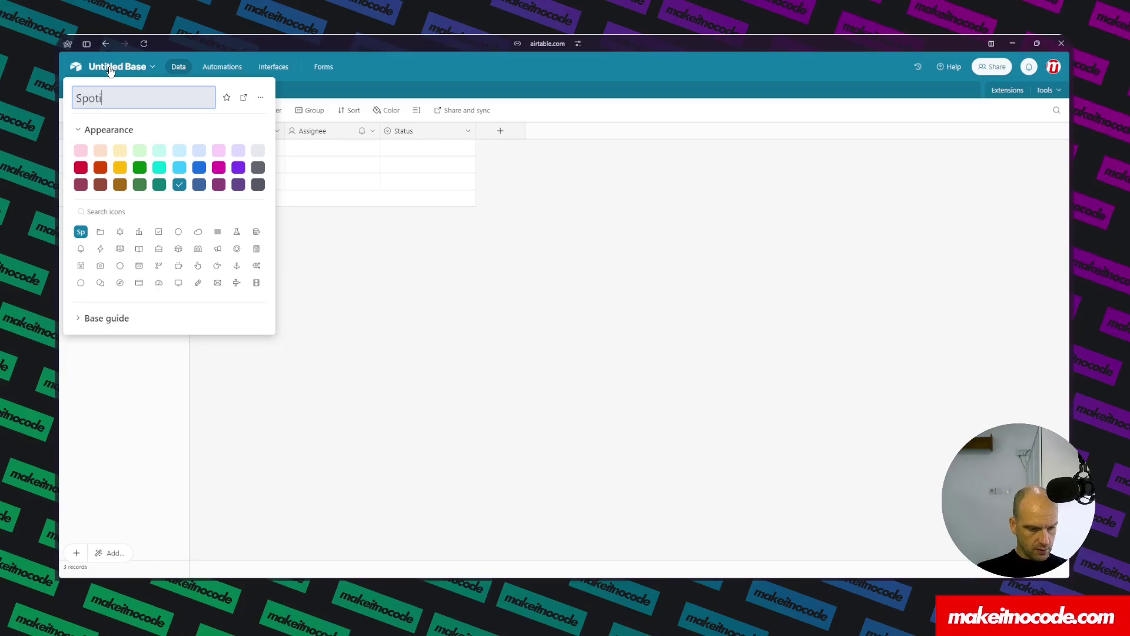
type("fy Deo")
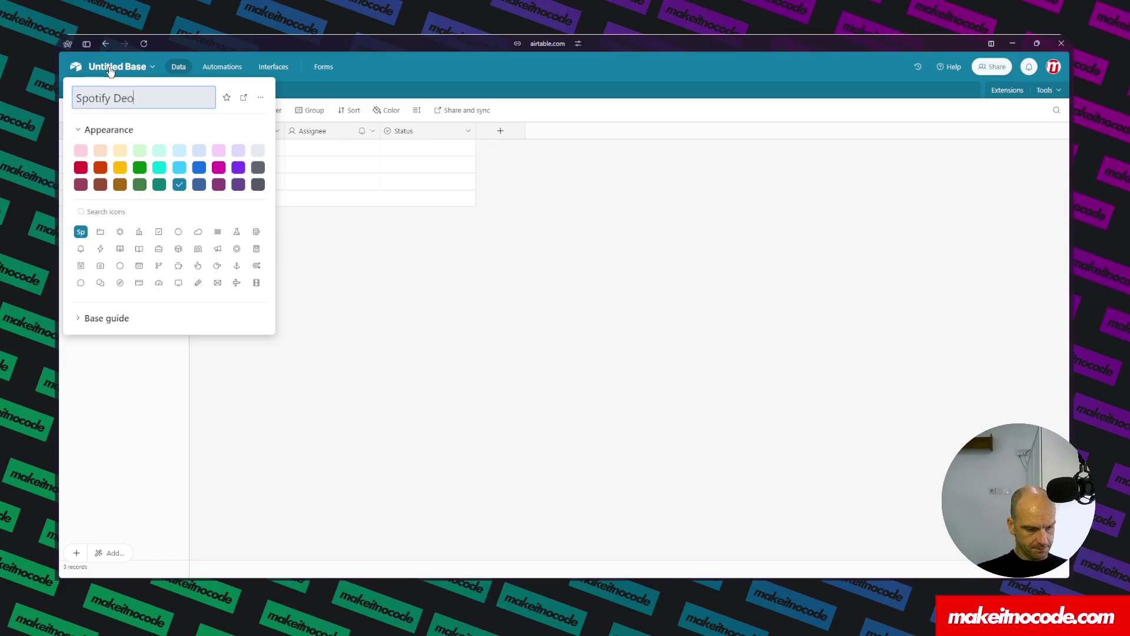
type("mo Build")
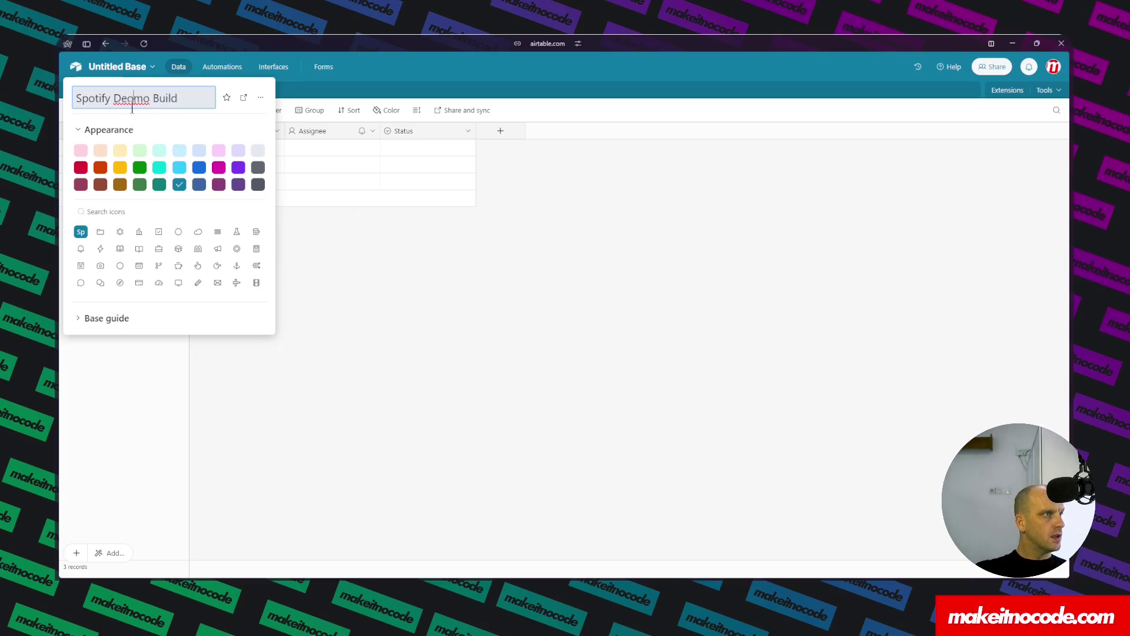
- Give the base a dark green colour and the laboratory flask icon
mouse_move(60, 216)
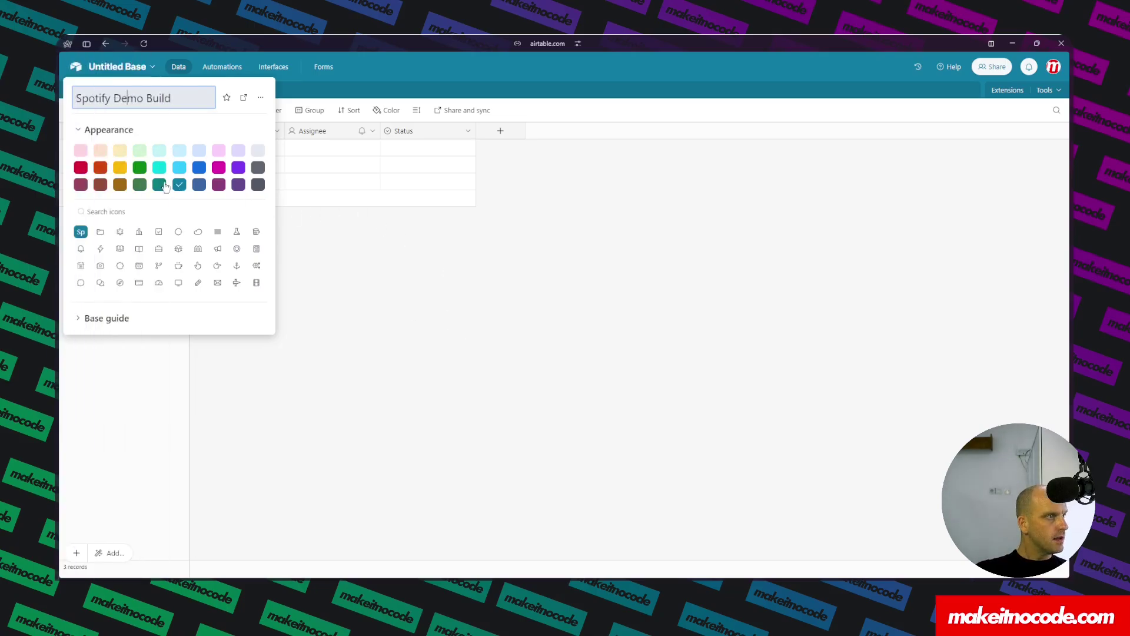
left_click(139, 184)
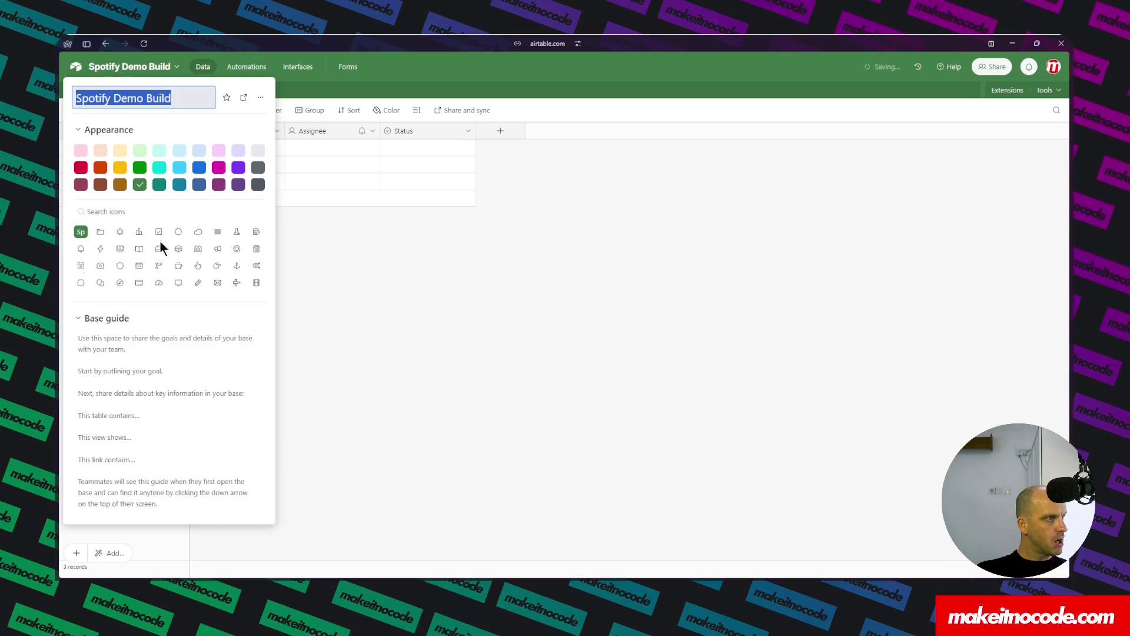
left_click(236, 231)
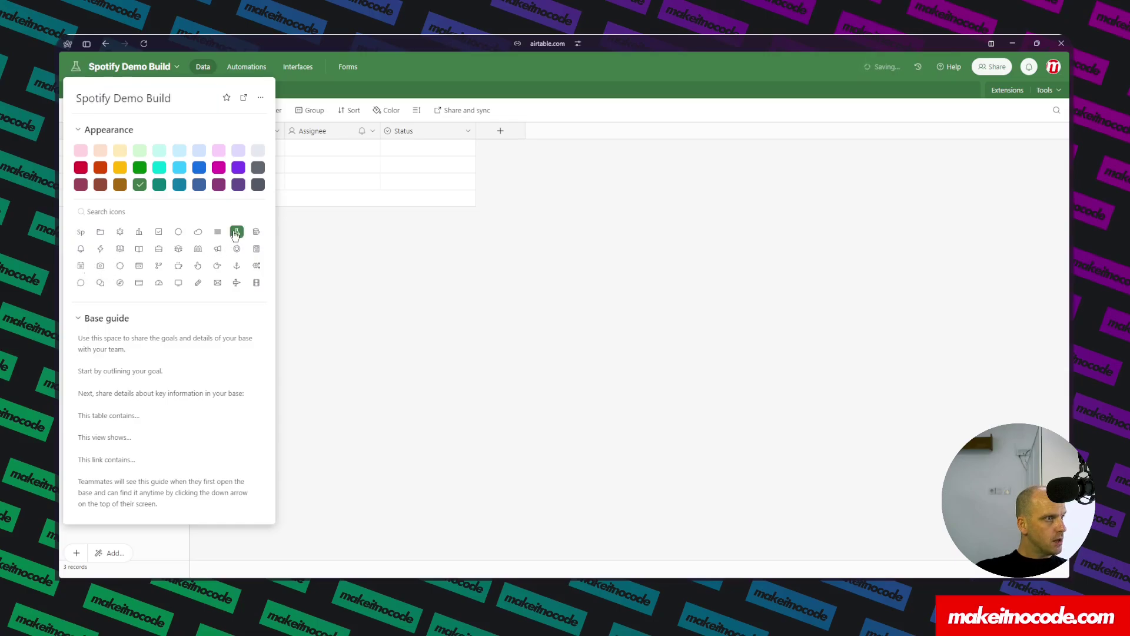
left_click(333, 272)
- Rename Table 1 as Playlists, keeping Record as the name for each record
left_click(82, 90)
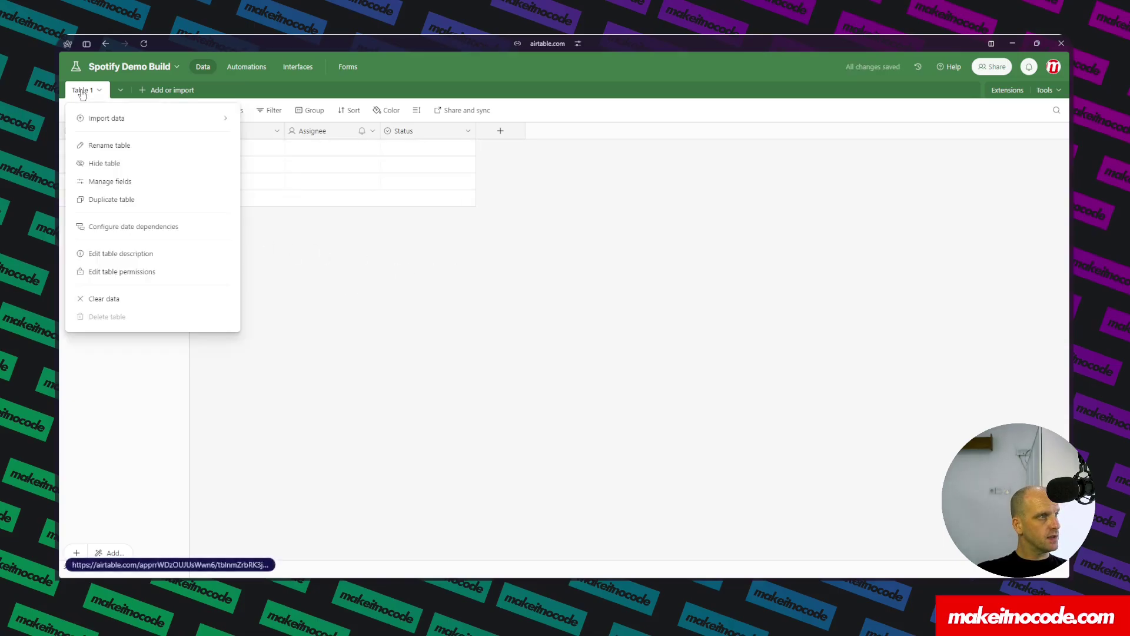
mouse_move(121, 119)
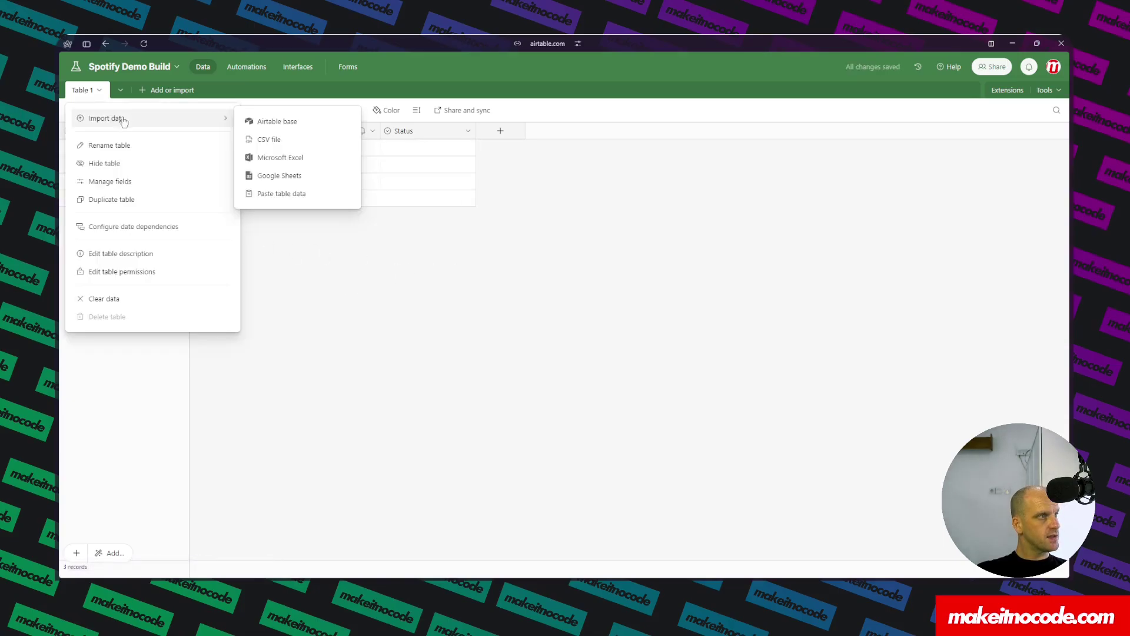
left_click(116, 148)
type("Playlists")
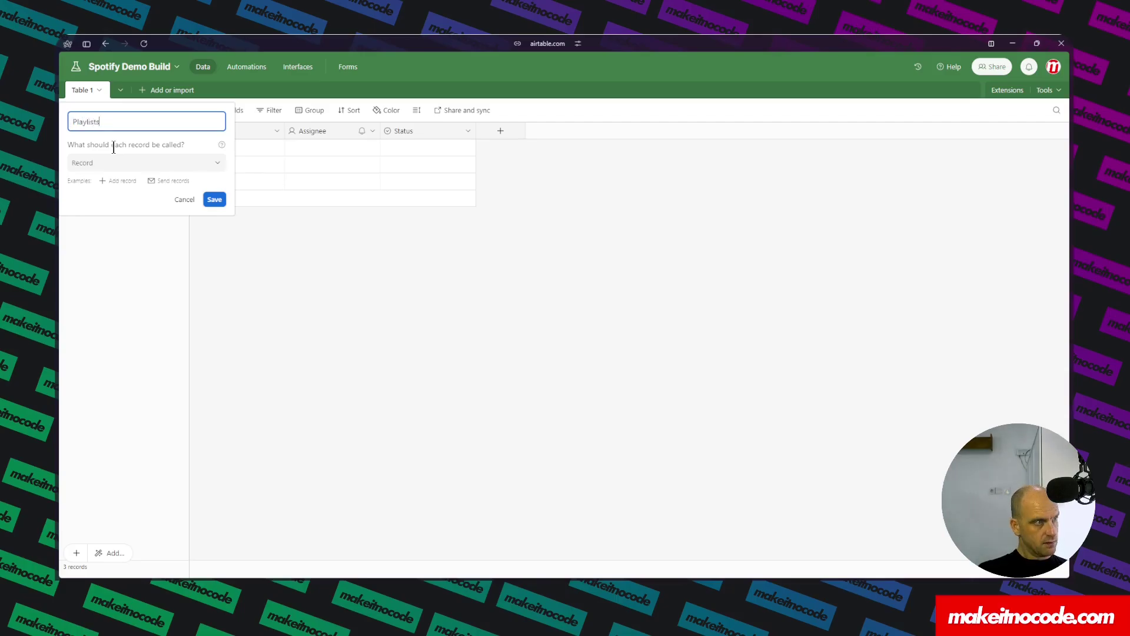
left_click(214, 200)
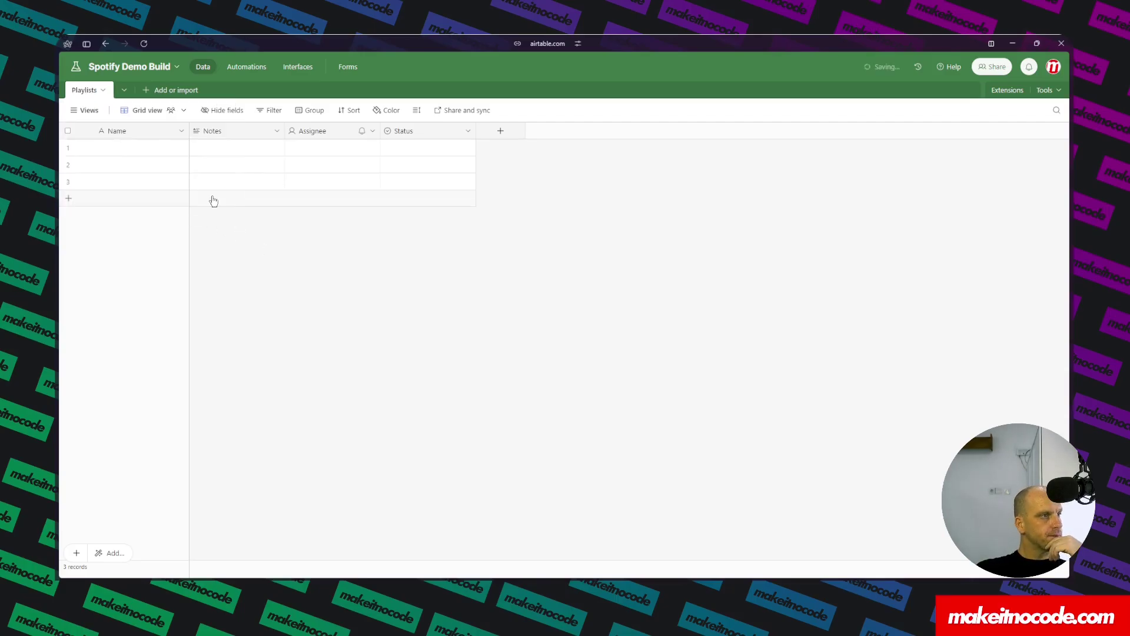
- Delete the Notes, Assignee and Status fields from the Playlists table together
left_click(122, 130)
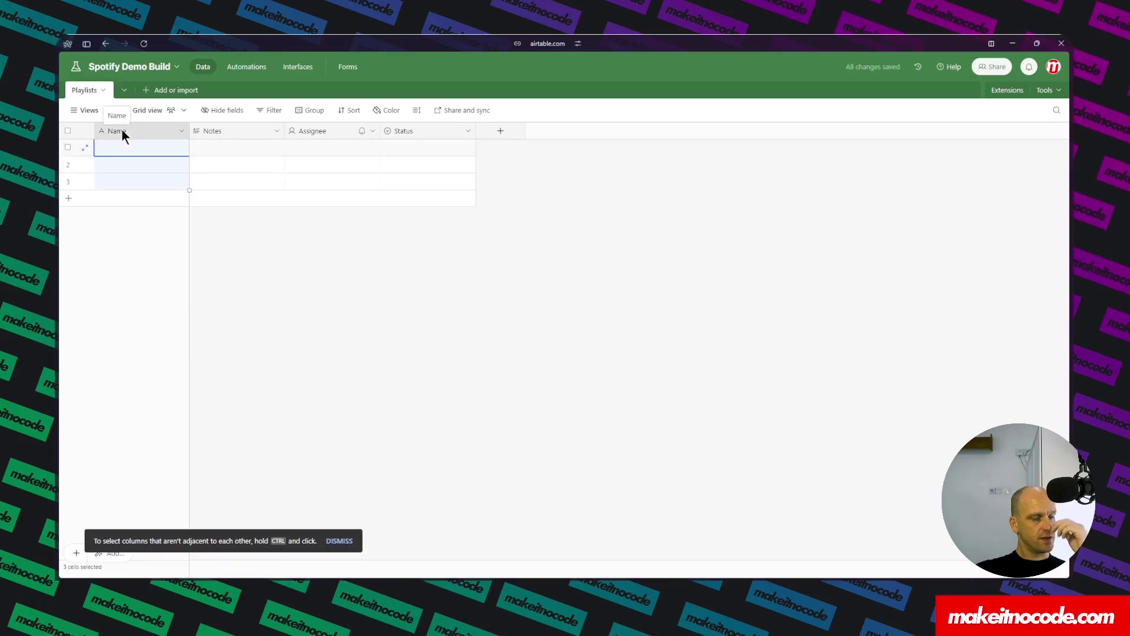
left_click(250, 132)
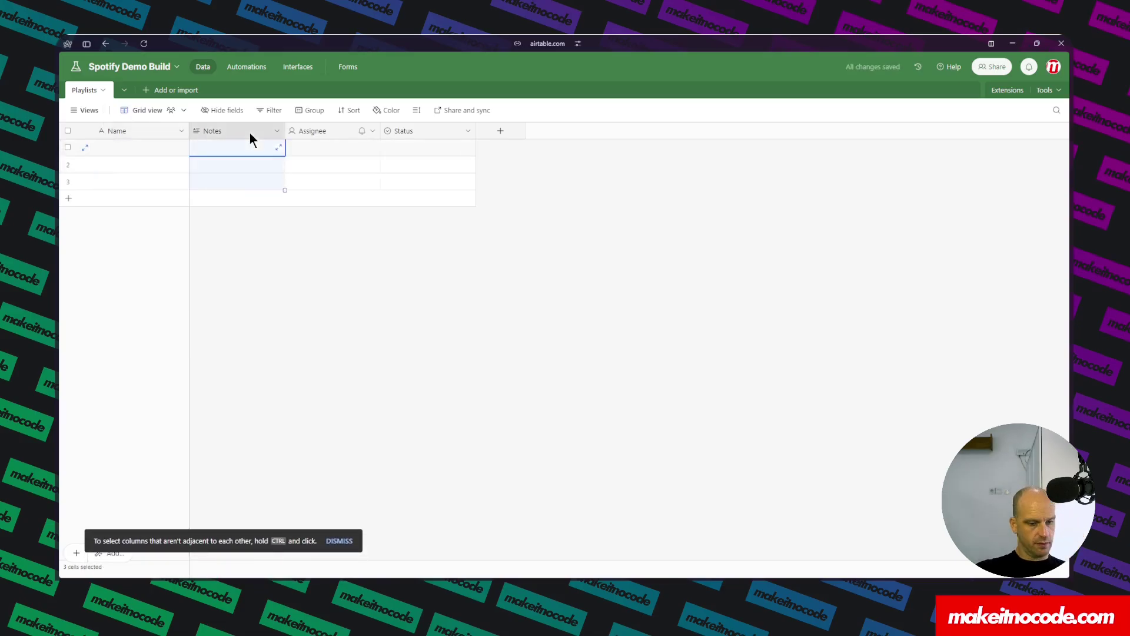
left_click(425, 129, "shift")
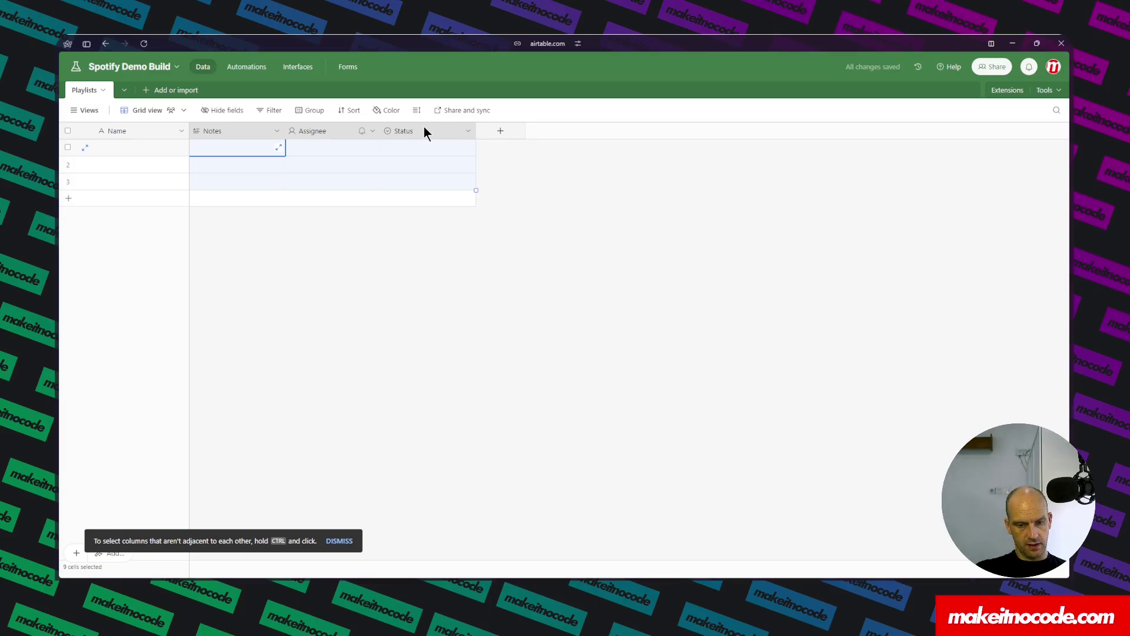
right_click(423, 126)
left_click(430, 245)
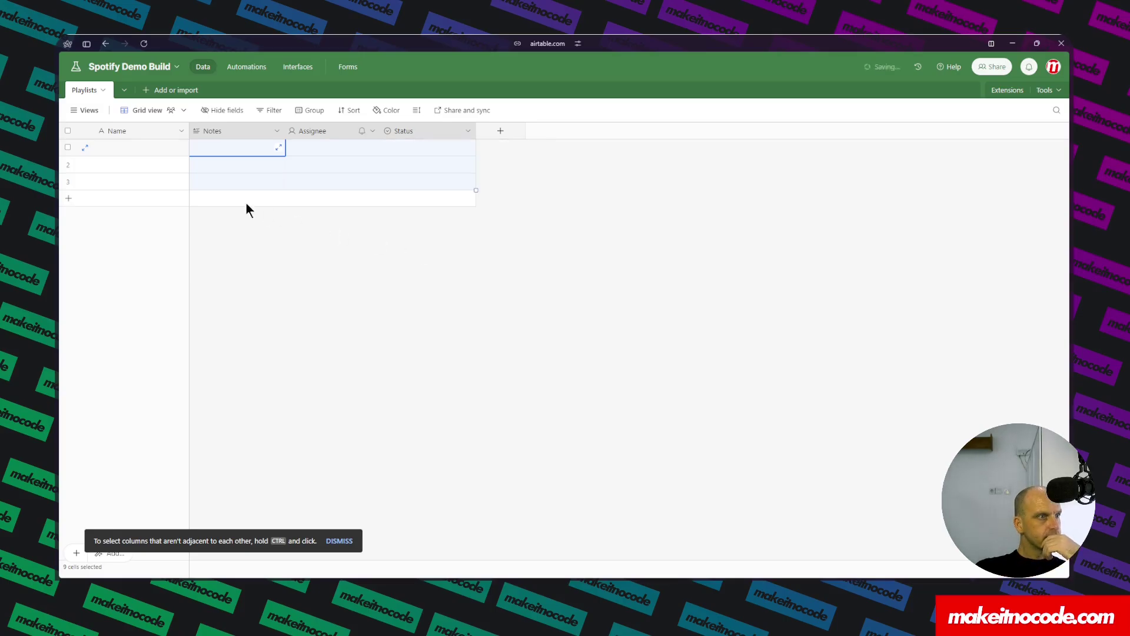
- Rename the primary Name field as Spotiify Track URL, keeping it as single line text
left_click(126, 131)
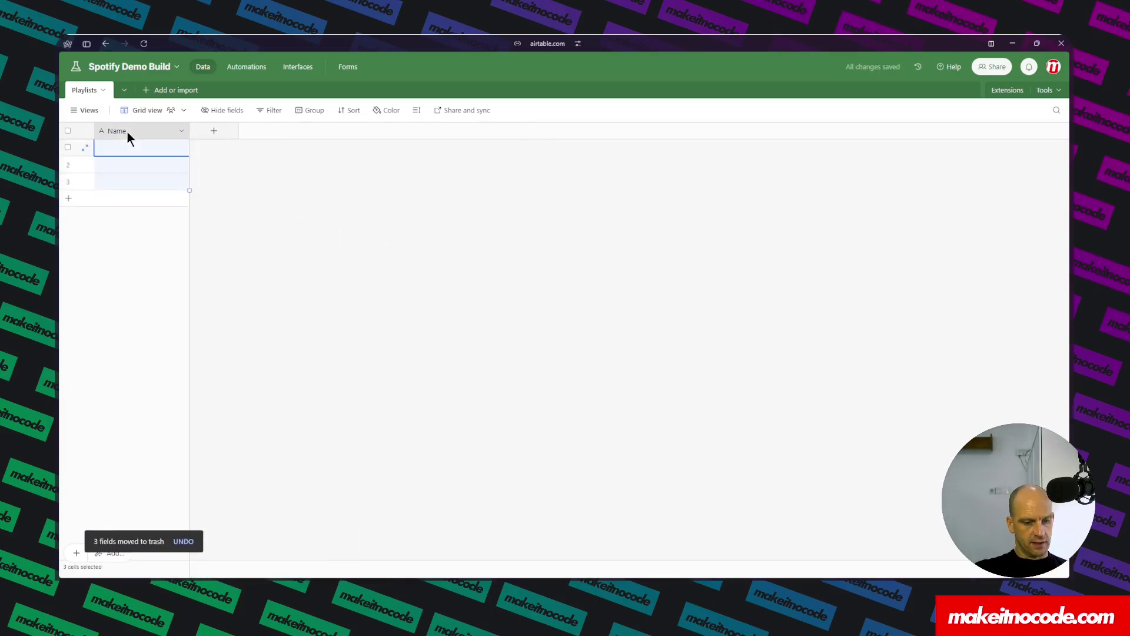
double_click(129, 133)
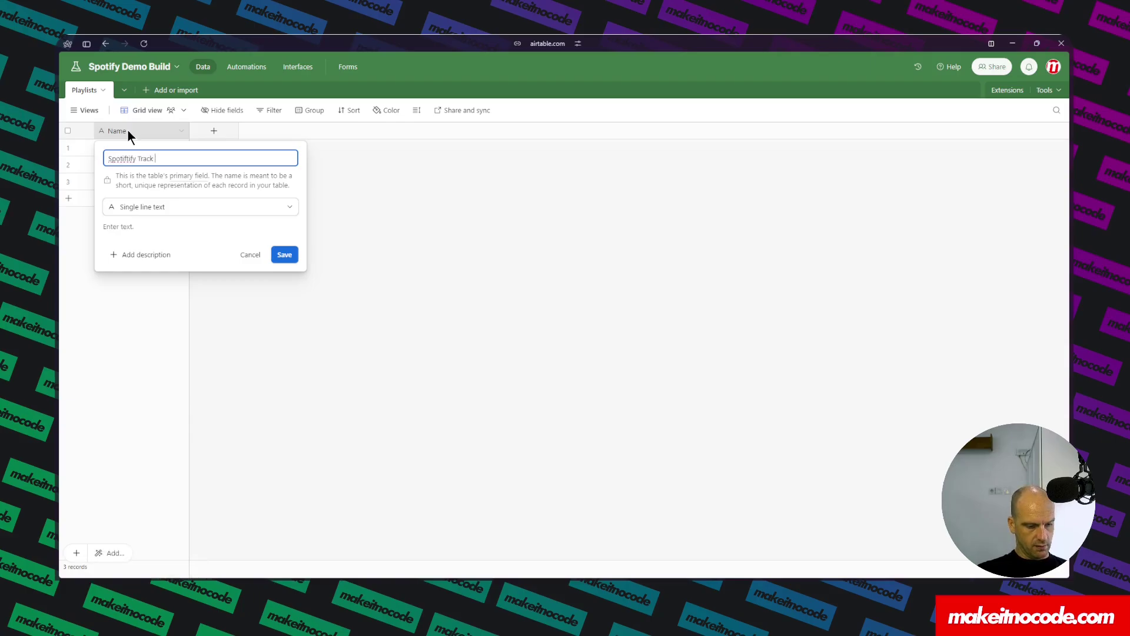
type("RL")
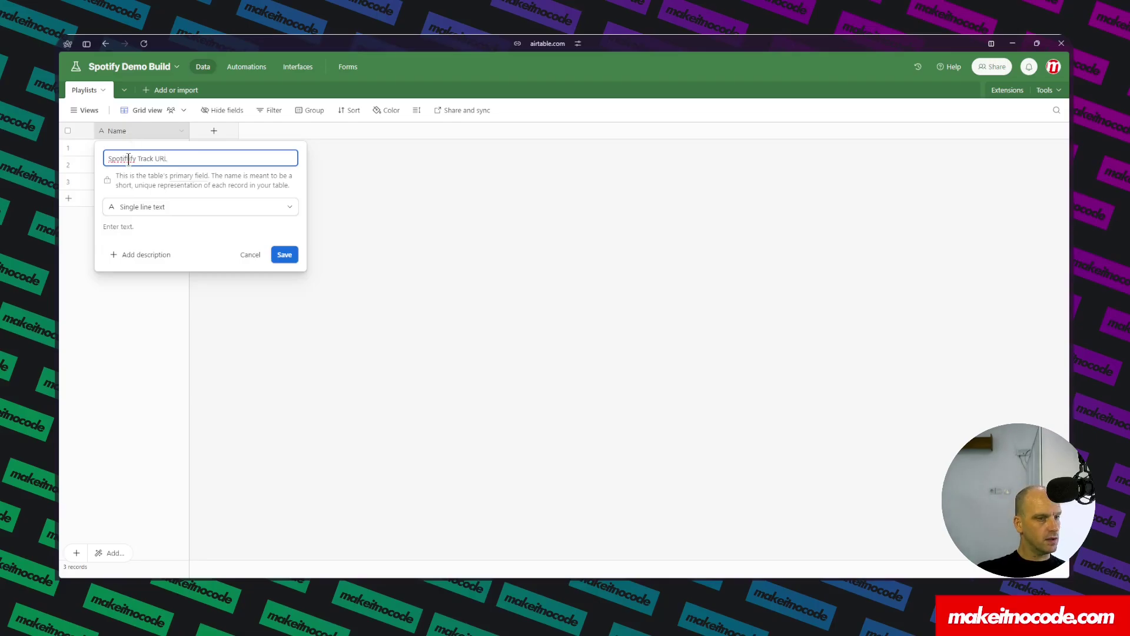
left_click(128, 159)
key("BackSpace")
key("BackSpace")
key("BackSpace")
left_click(283, 255)
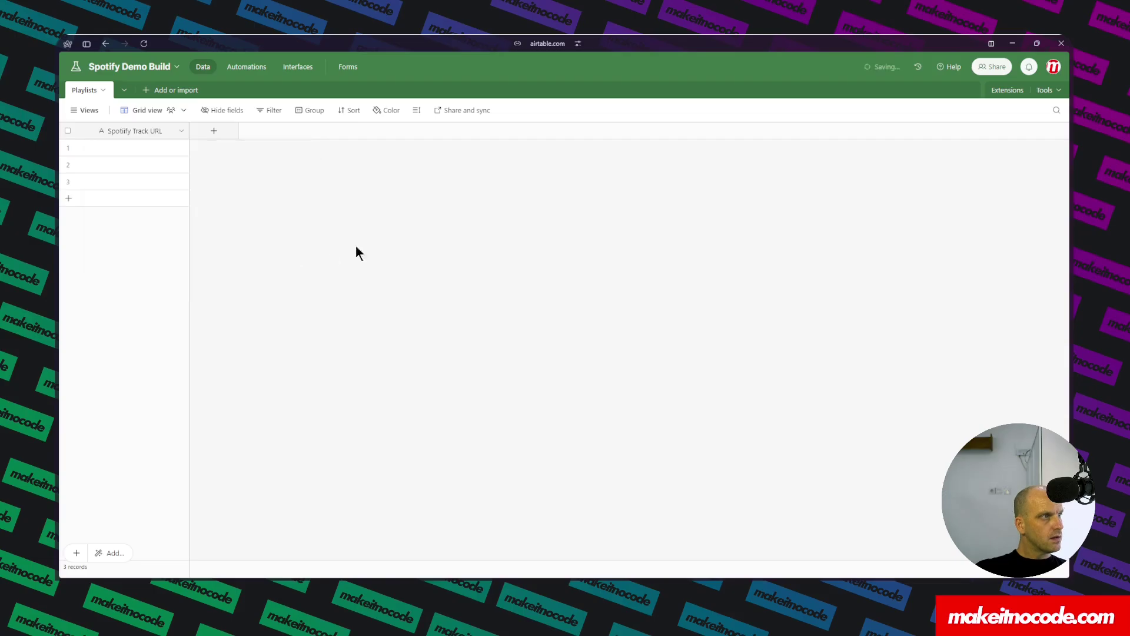
- Set up a new formula field named Track ID with the formula MID({Track URL}, FIND("track/", {Track URL}) + 6, 22)
left_click(215, 131)
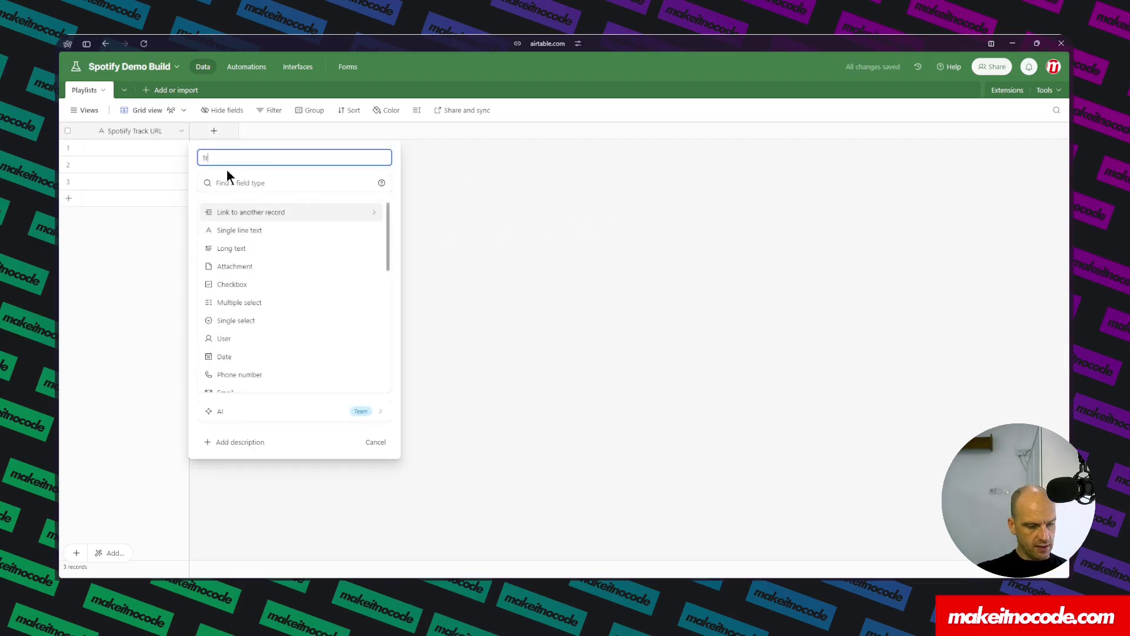
type("Track ID")
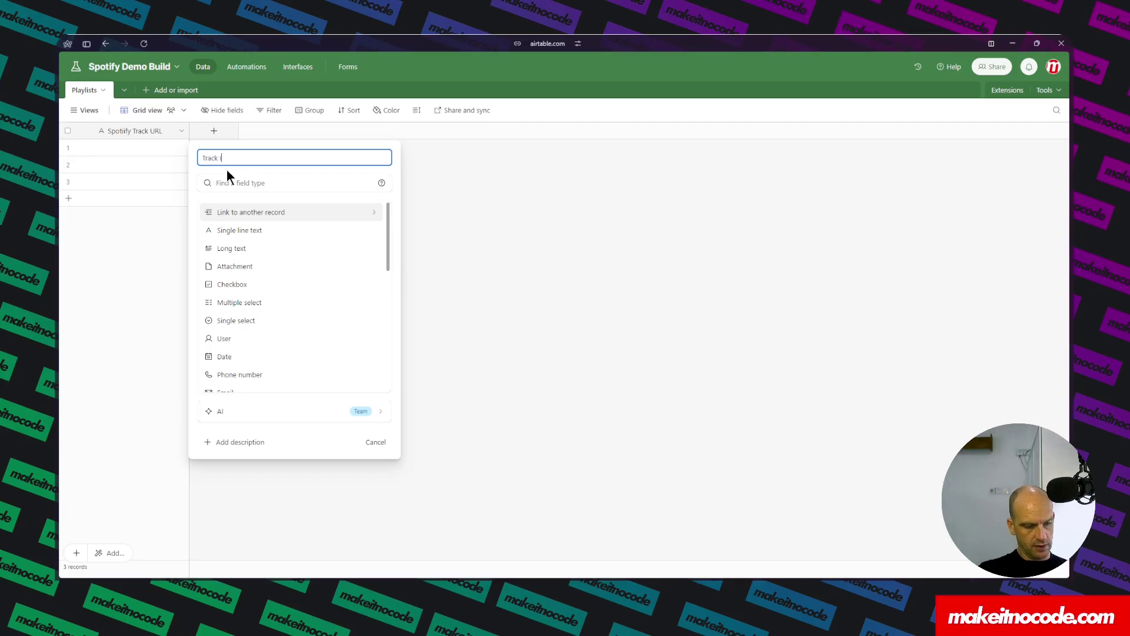
left_click(255, 190)
left_click(227, 246)
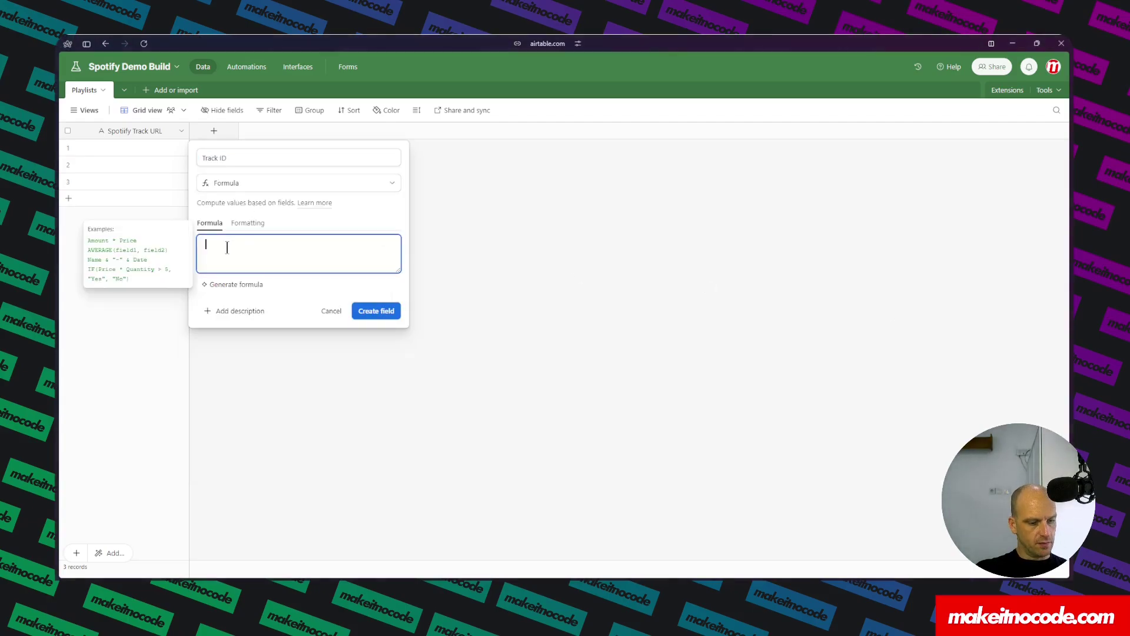
type("MID({Track URL}, FIND(\"track/\", {Track URL}) + 6, 22)")
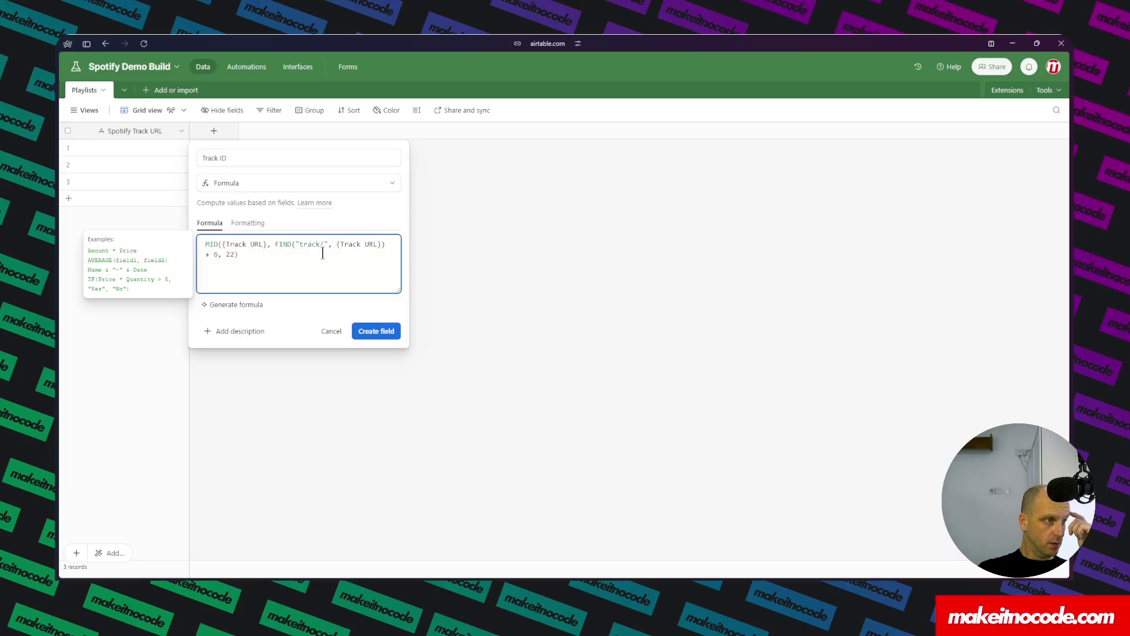
- Change both field references in the Track ID formula to {Spotiify Track URL} and create the field
left_click(252, 244)
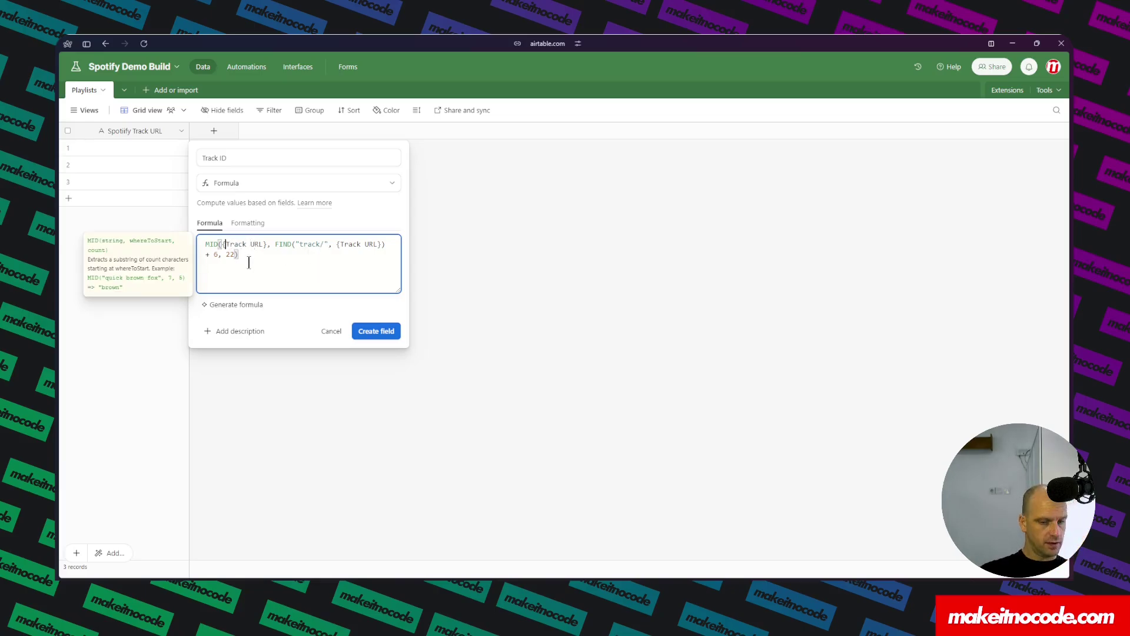
key("Return")
type("Spotiify")
key("End")
type("Spotiify")
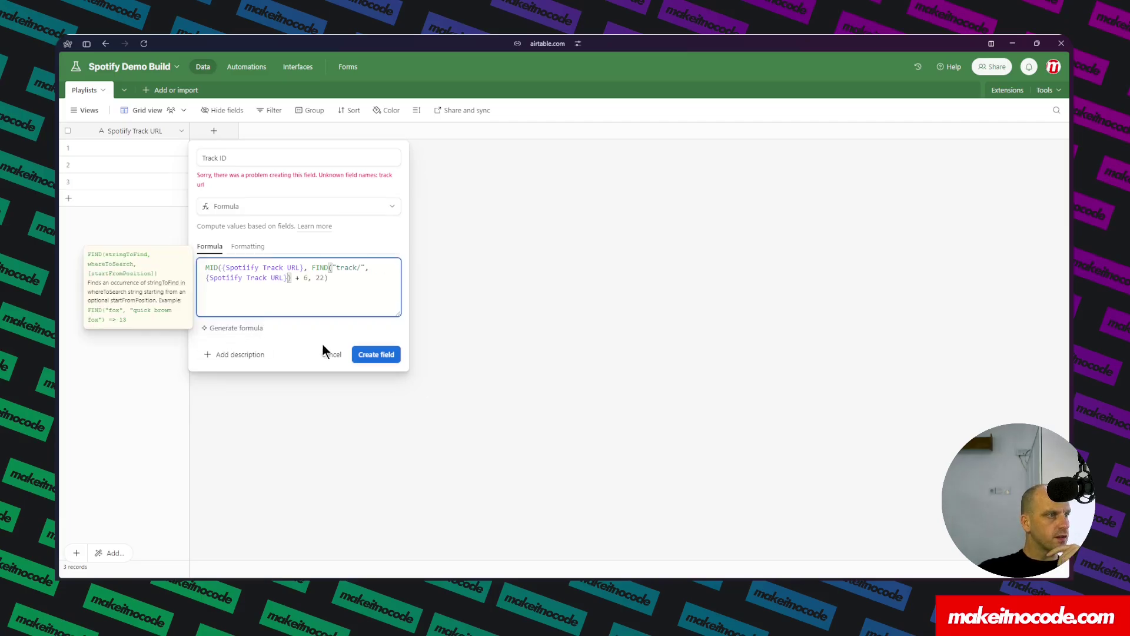
left_click(377, 353)
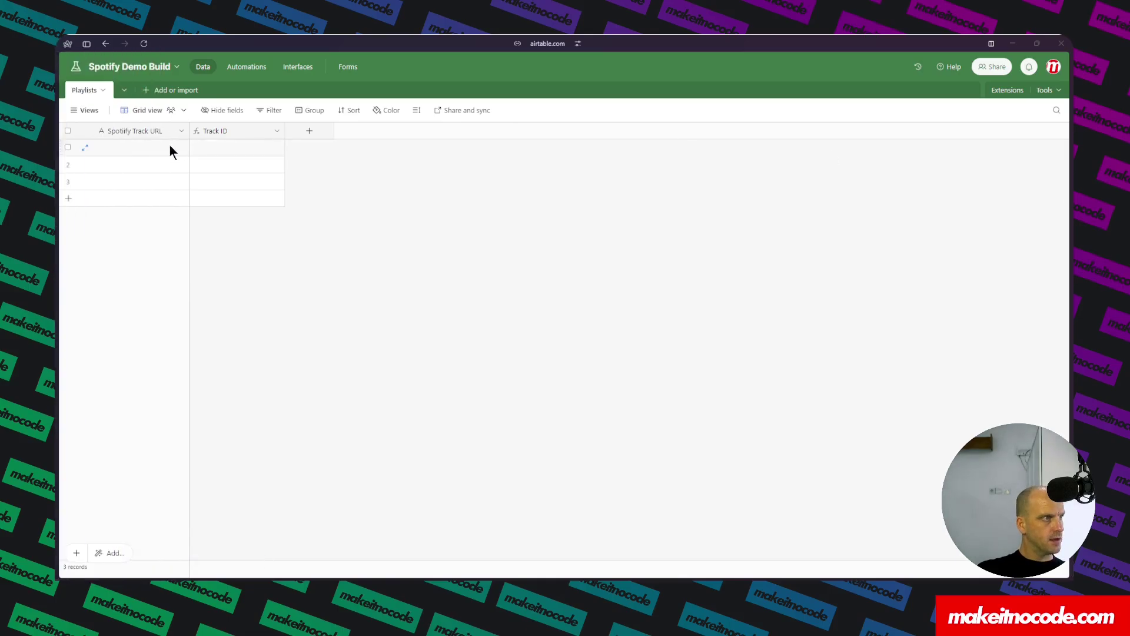
- Paste the copied Spotify track link into the first record's URL cell, widen the Track ID column and slightly narrow the URL column
left_click(129, 144)
key("ctrl+v")
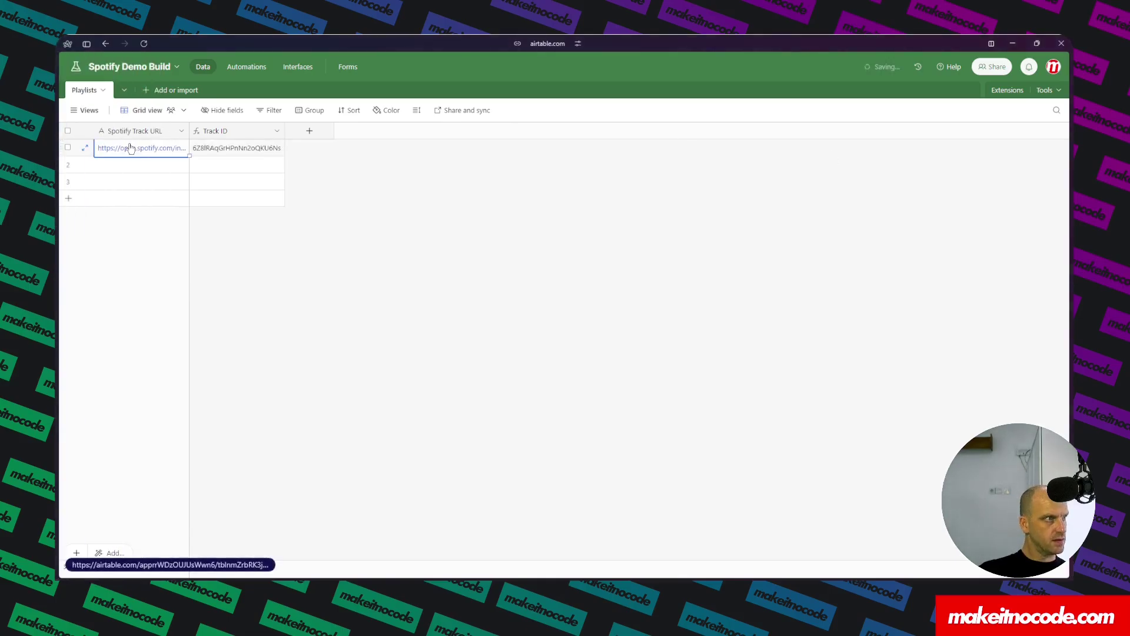
left_click_drag(285, 131, 330, 130)
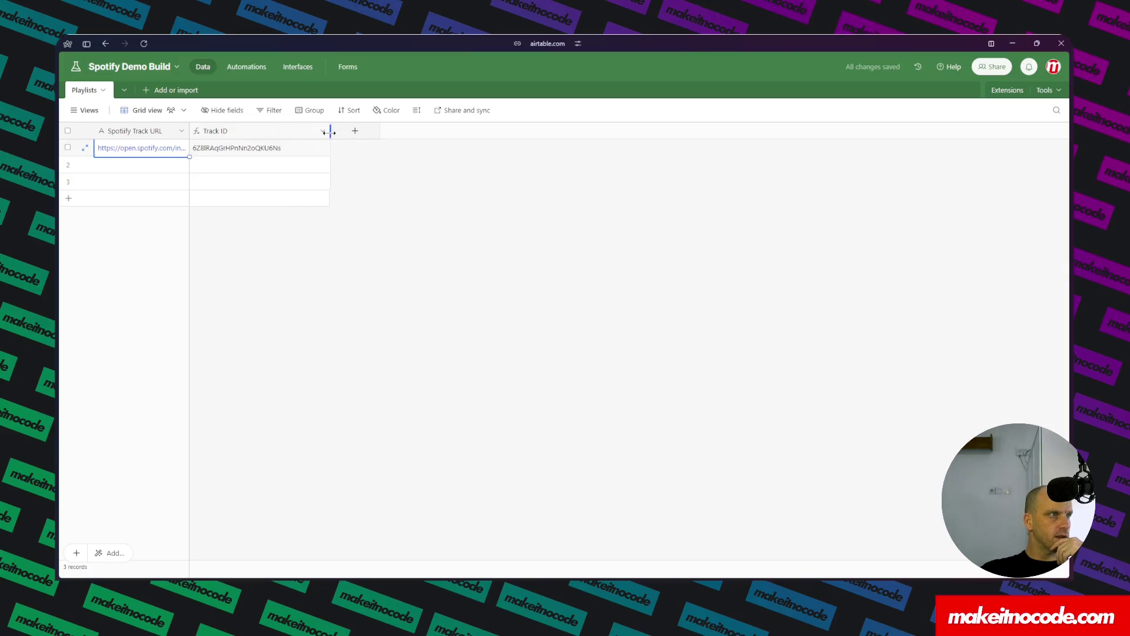
left_click_drag(186, 127, 423, 136)
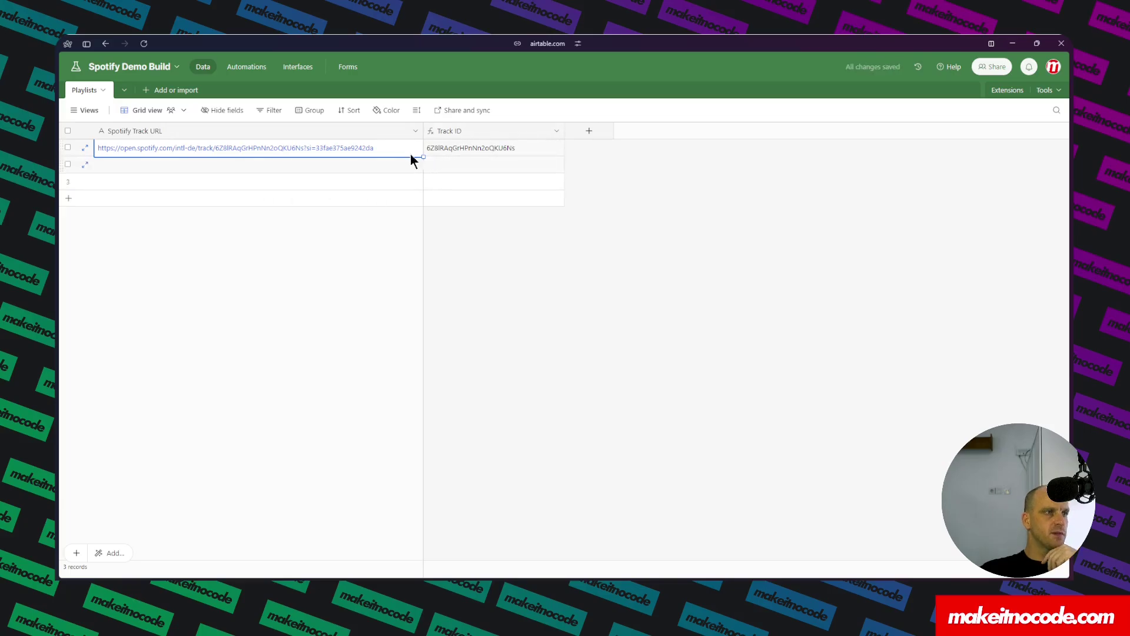
left_click_drag(421, 128, 177, 132)
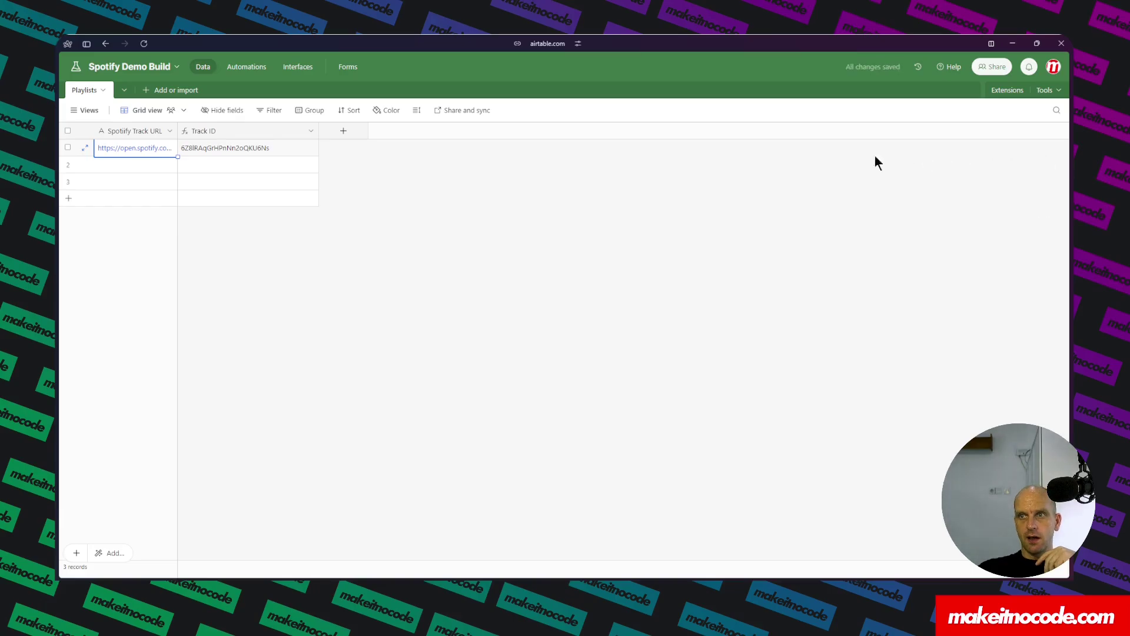
- Add a single line text field named Artist after the Track ID field
left_click(344, 132)
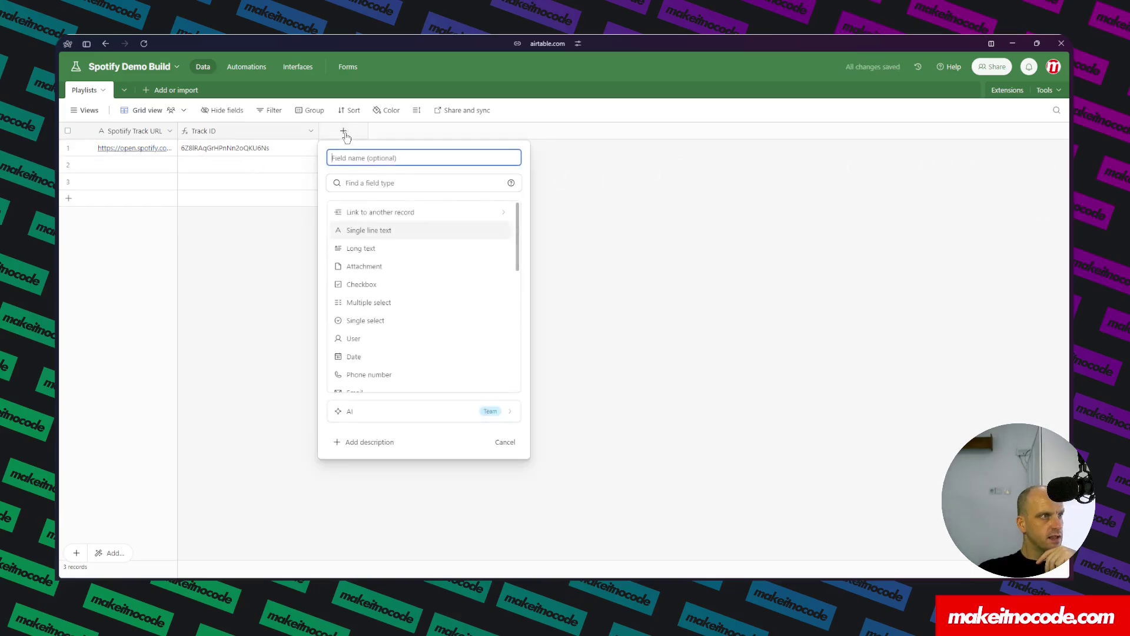
type("AI")
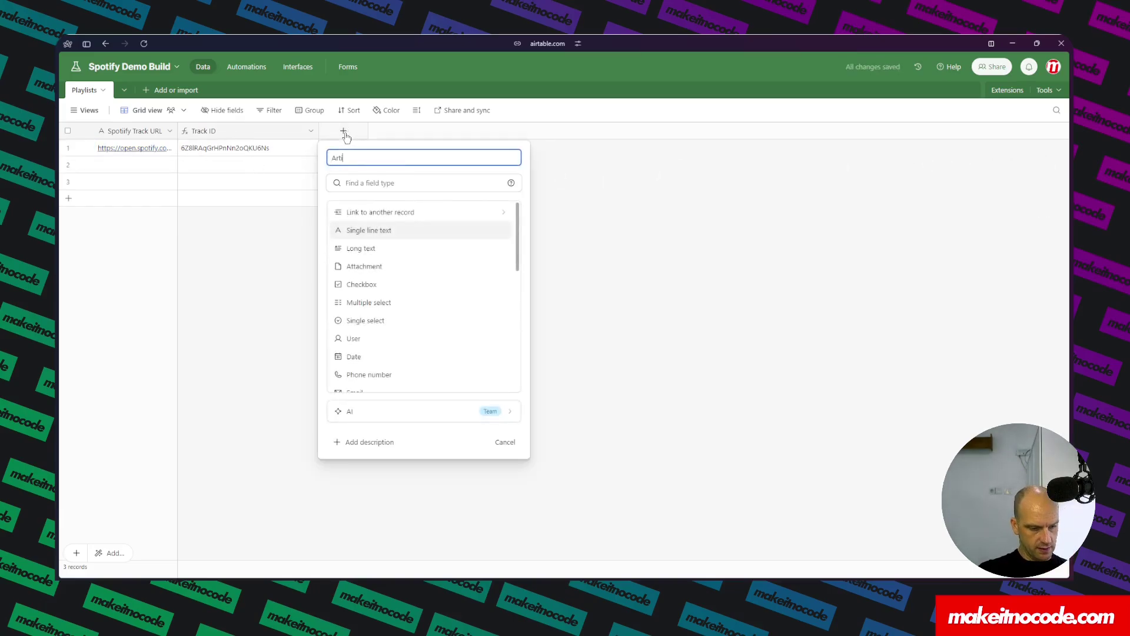
left_click(384, 230)
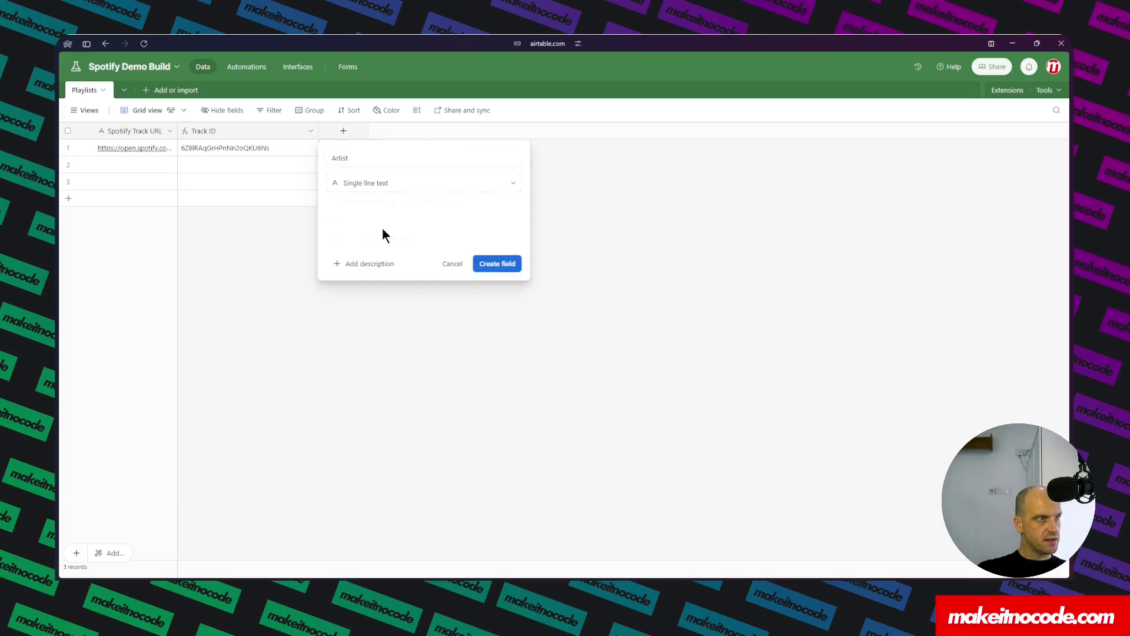
left_click(501, 263)
- Add a single line text field named Artist ID after the Artist field
left_click(439, 131)
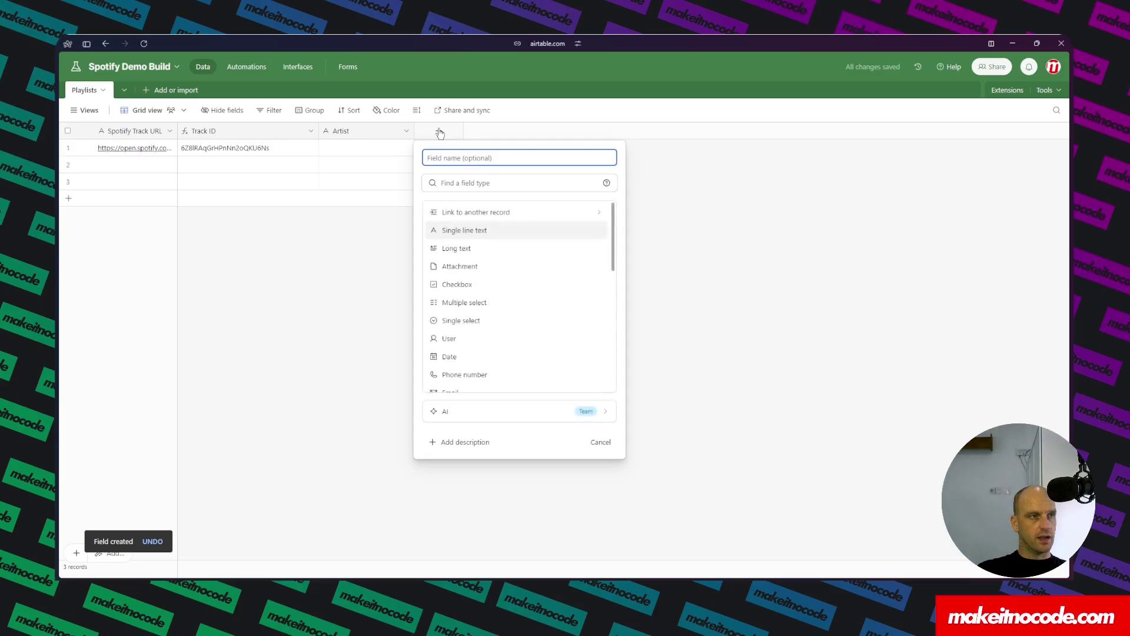
type("Artist ID")
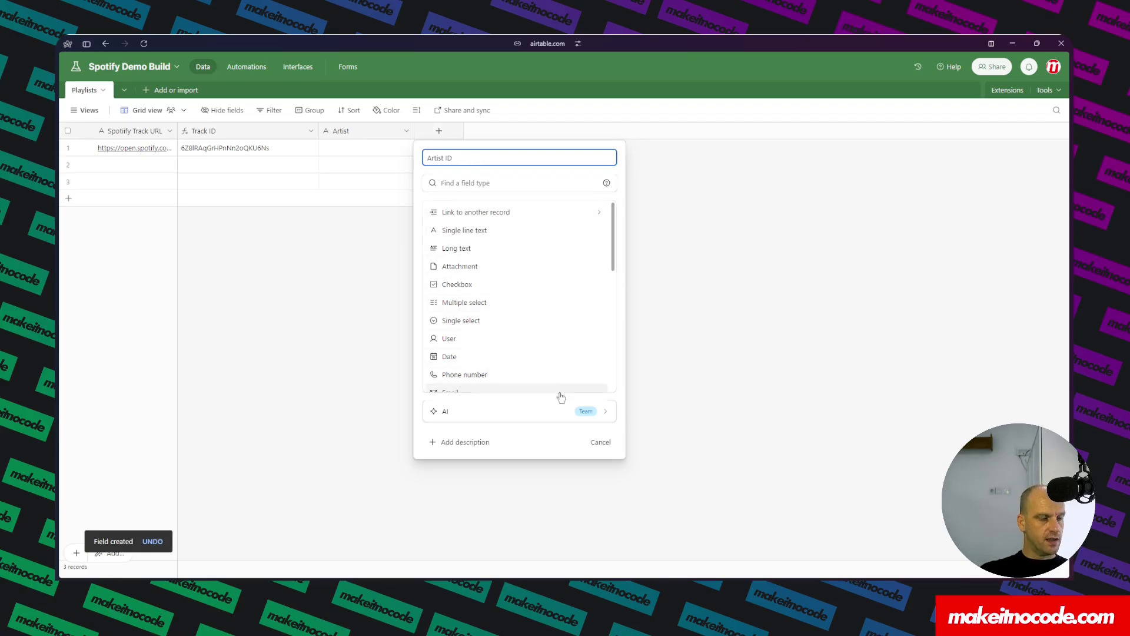
left_click(476, 236)
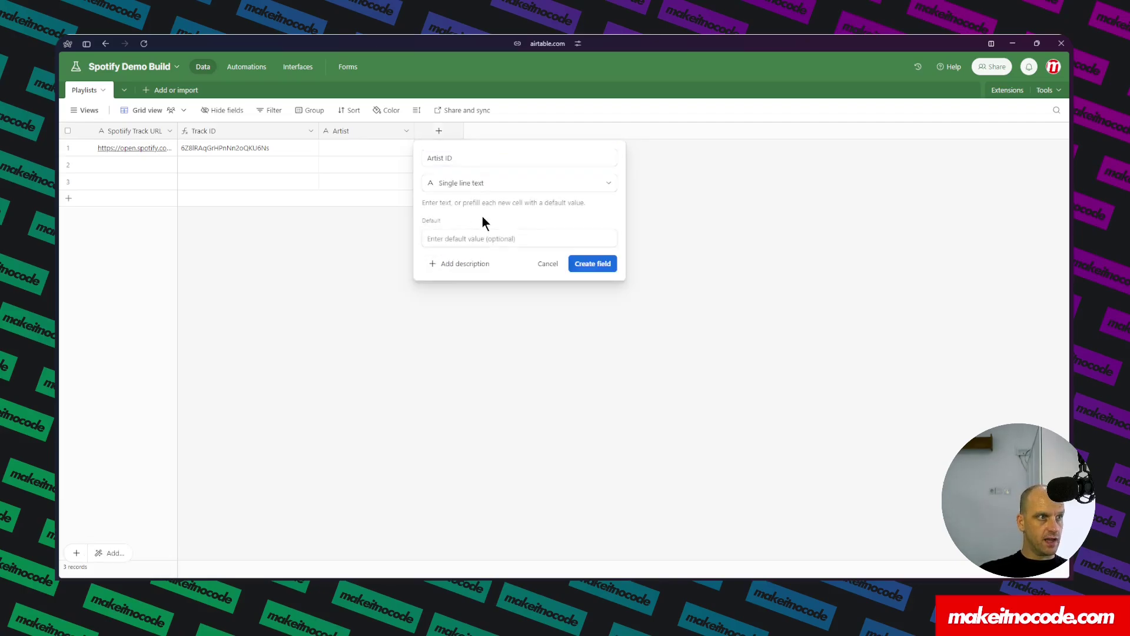
left_click(593, 263)
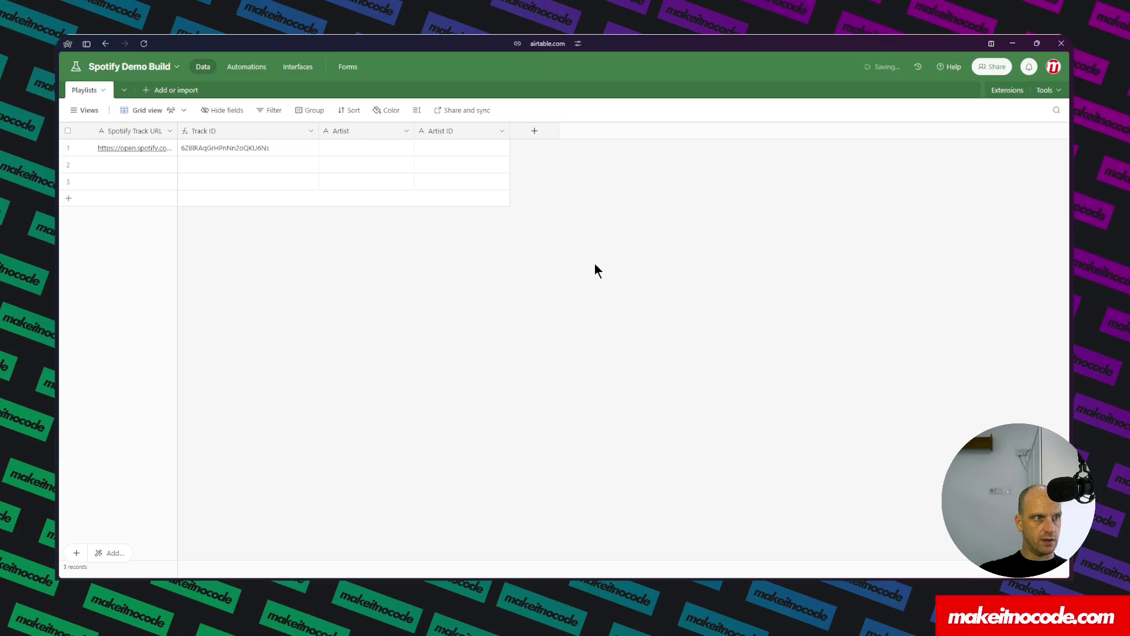
- Add a single line text field named Track Title after the Artist ID field
left_click(534, 132)
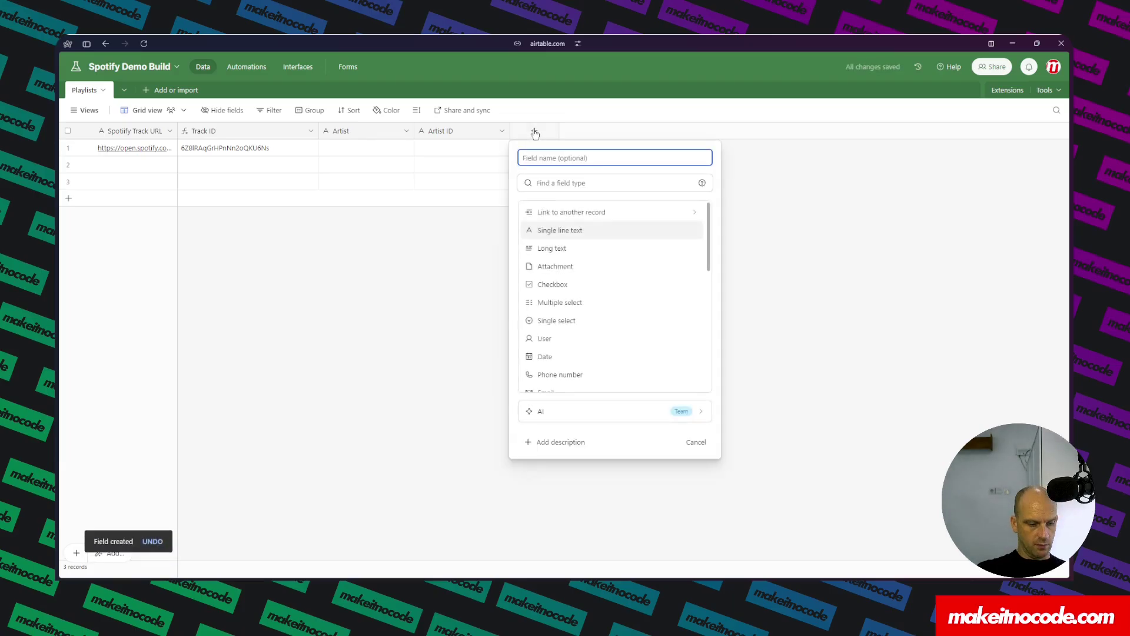
type("Track")
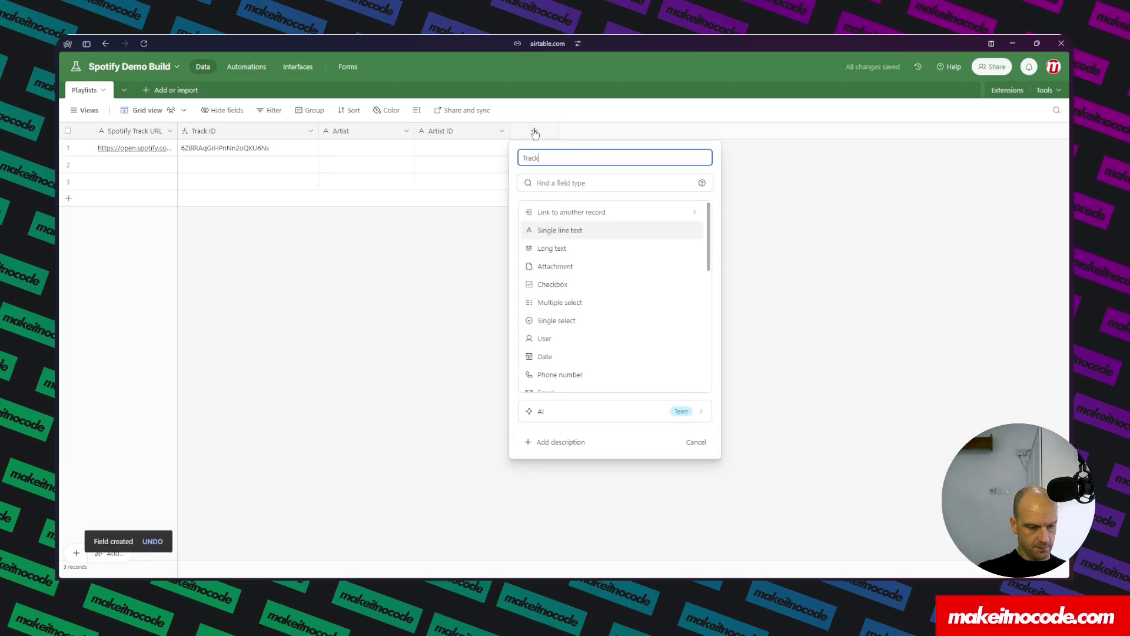
type(" Tit")
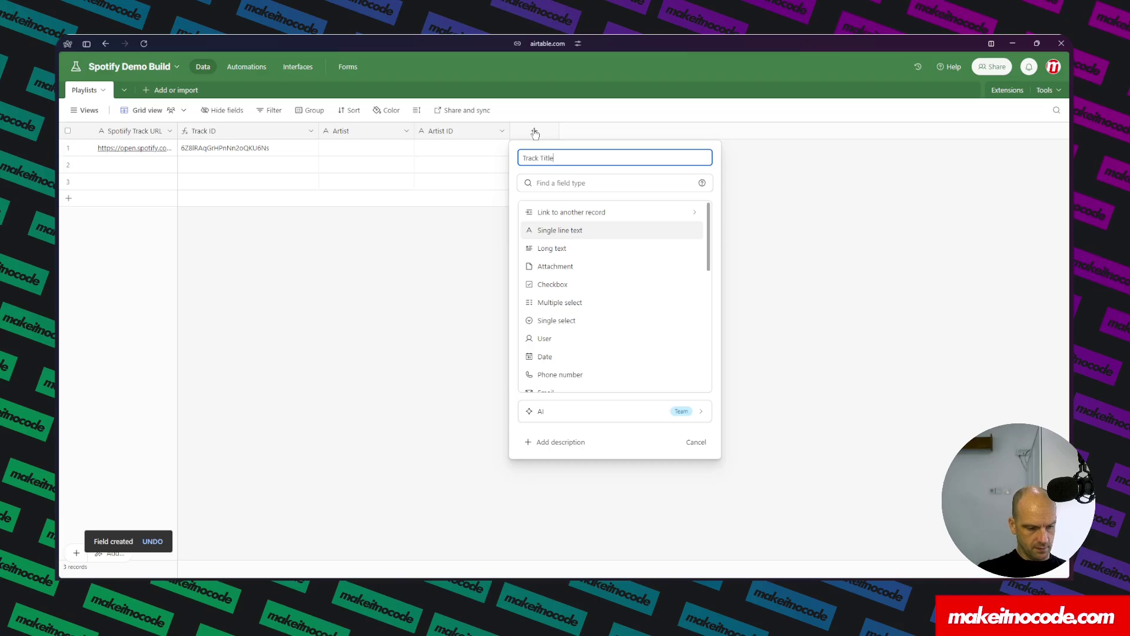
type("le")
left_click(573, 229)
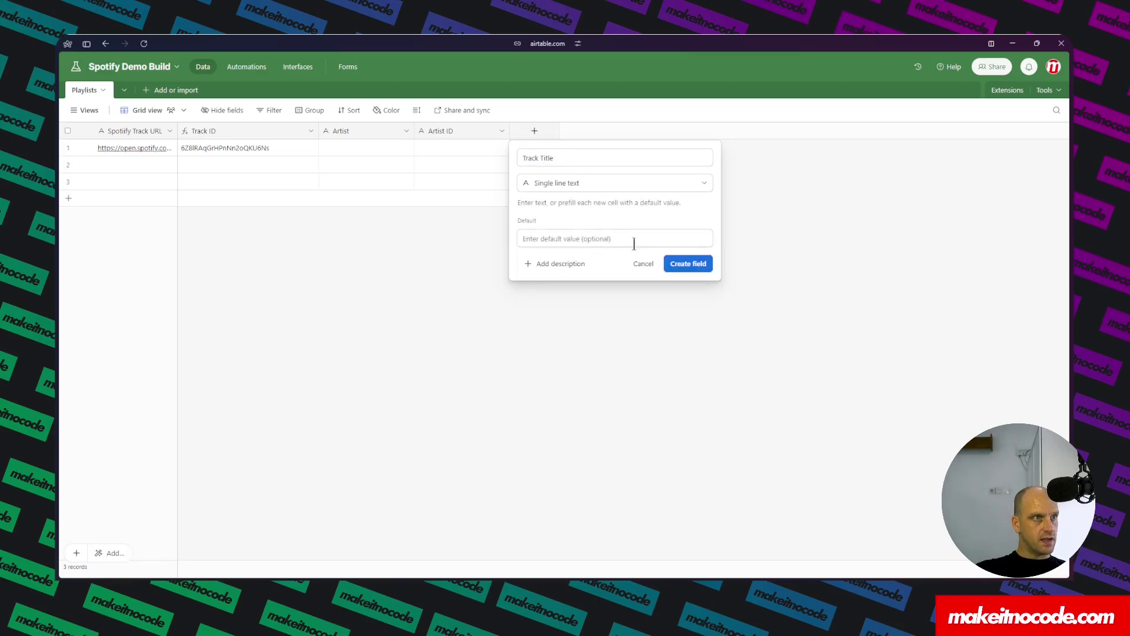
left_click(694, 263)
- Add a single line text field named Genre after the Track Title field
left_click(629, 131)
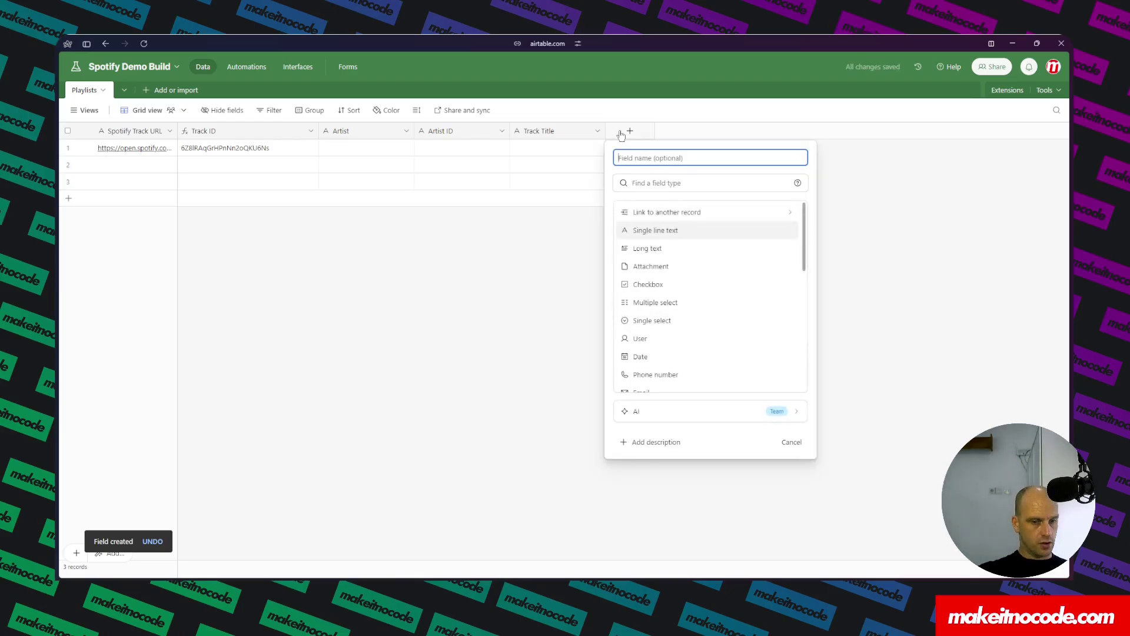
type("Genre")
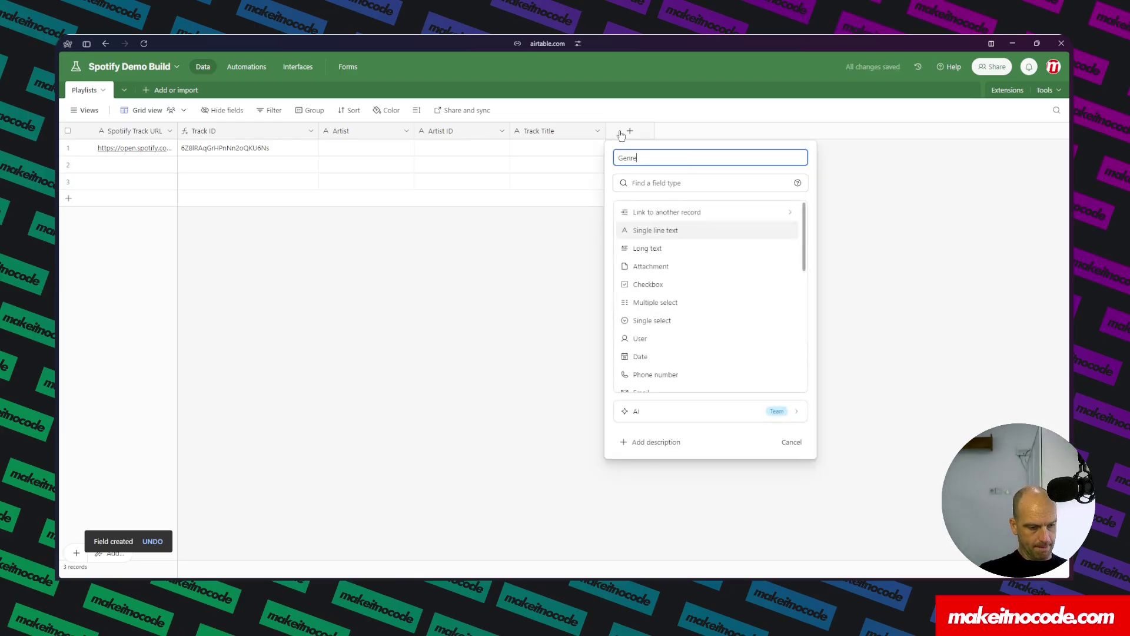
left_click(659, 231)
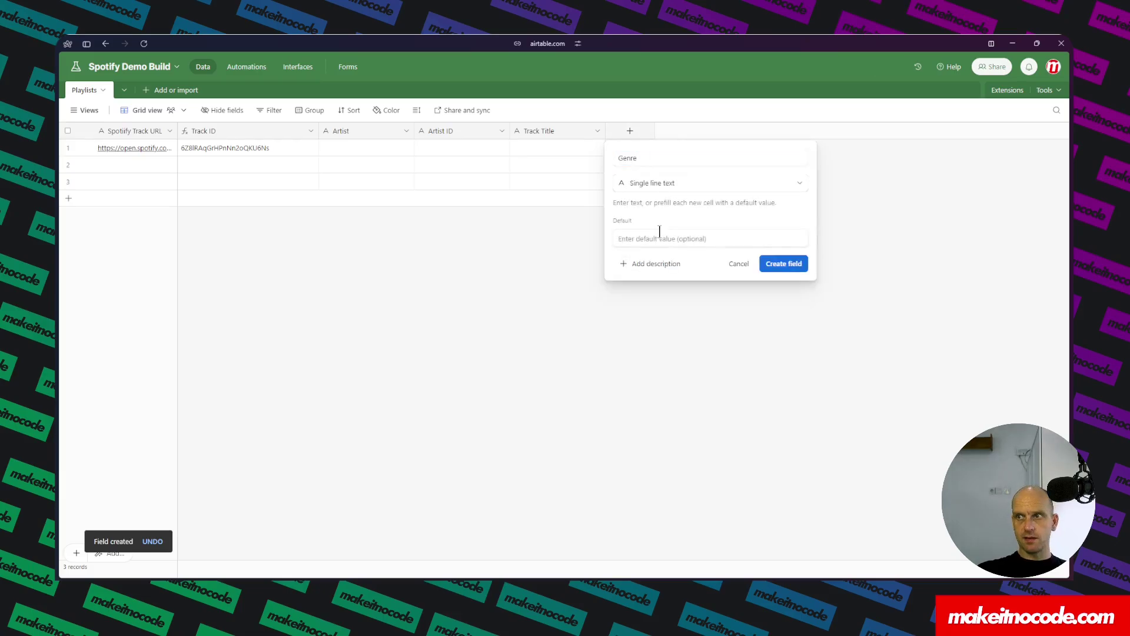
left_click(786, 264)
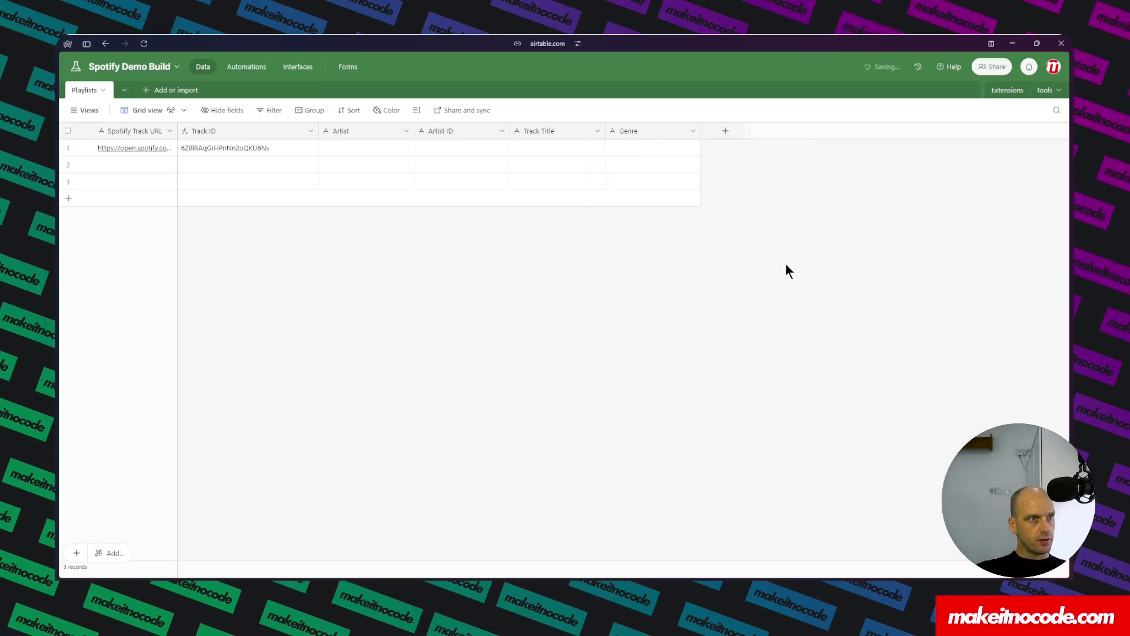
- Add a Number field named Number of Tracks after the Genre field, with 0 decimal places
left_click(718, 136)
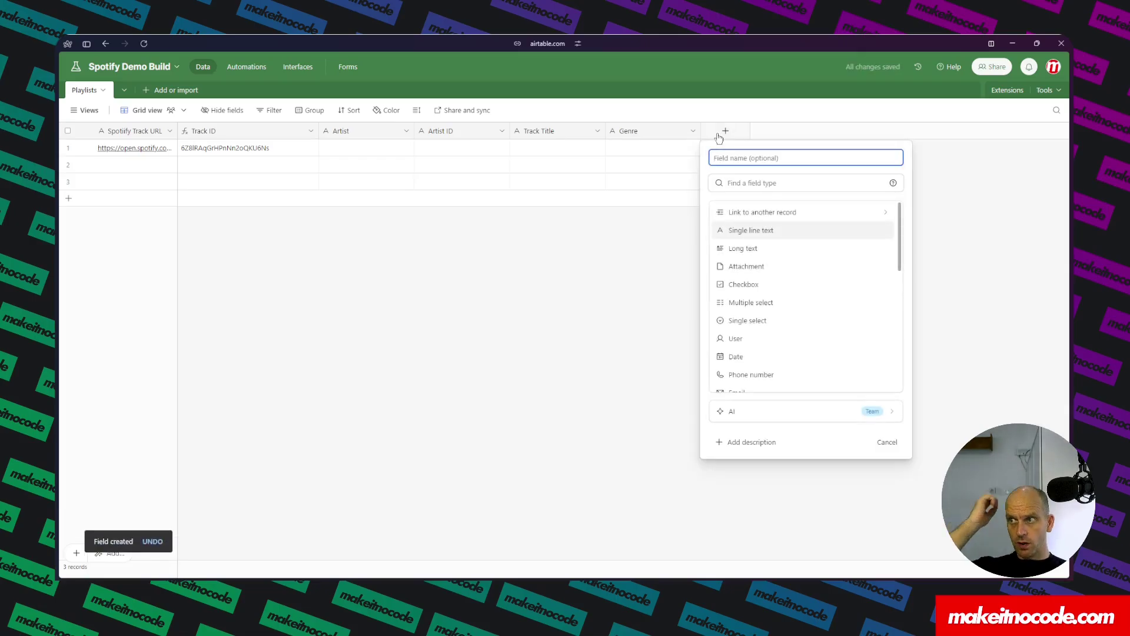
type("Number")
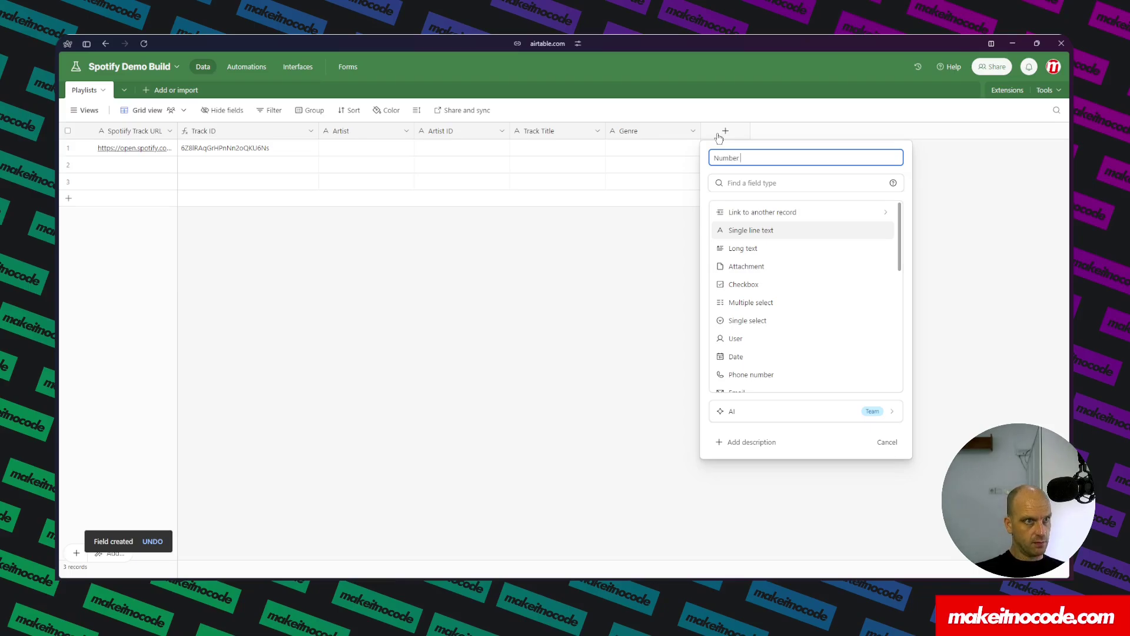
type(" of Tracks")
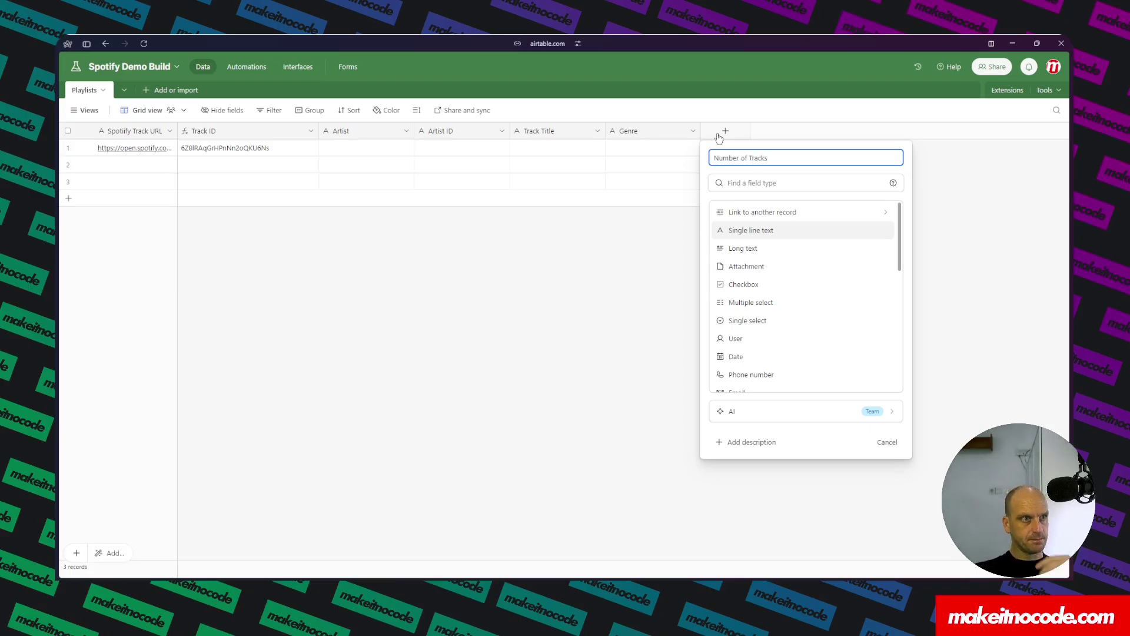
left_click(753, 229)
left_click(770, 184)
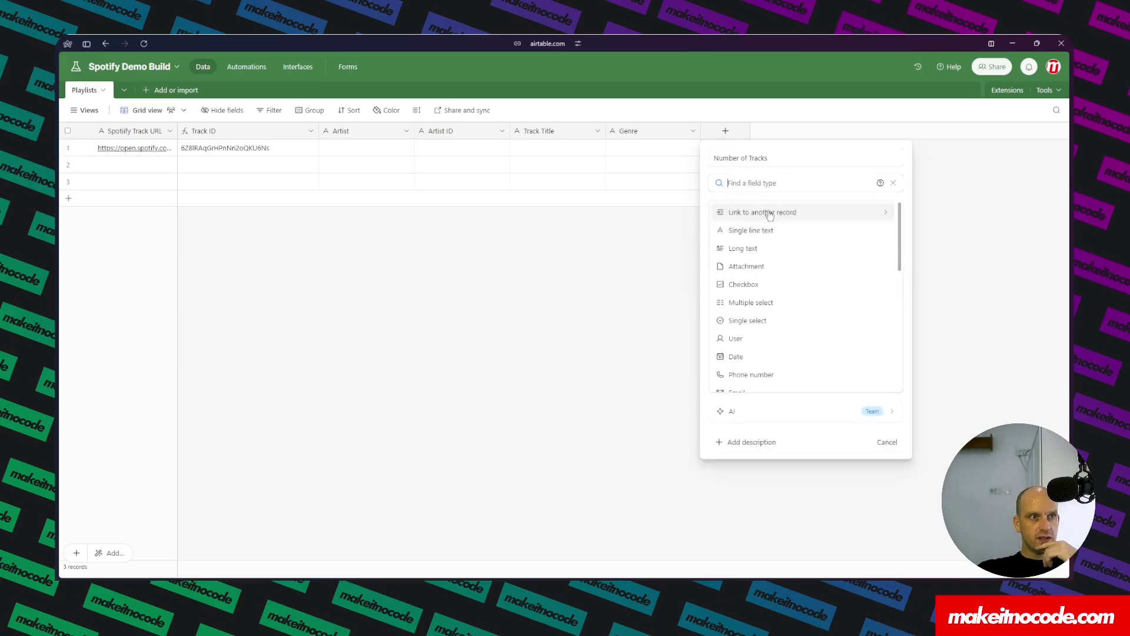
type("num")
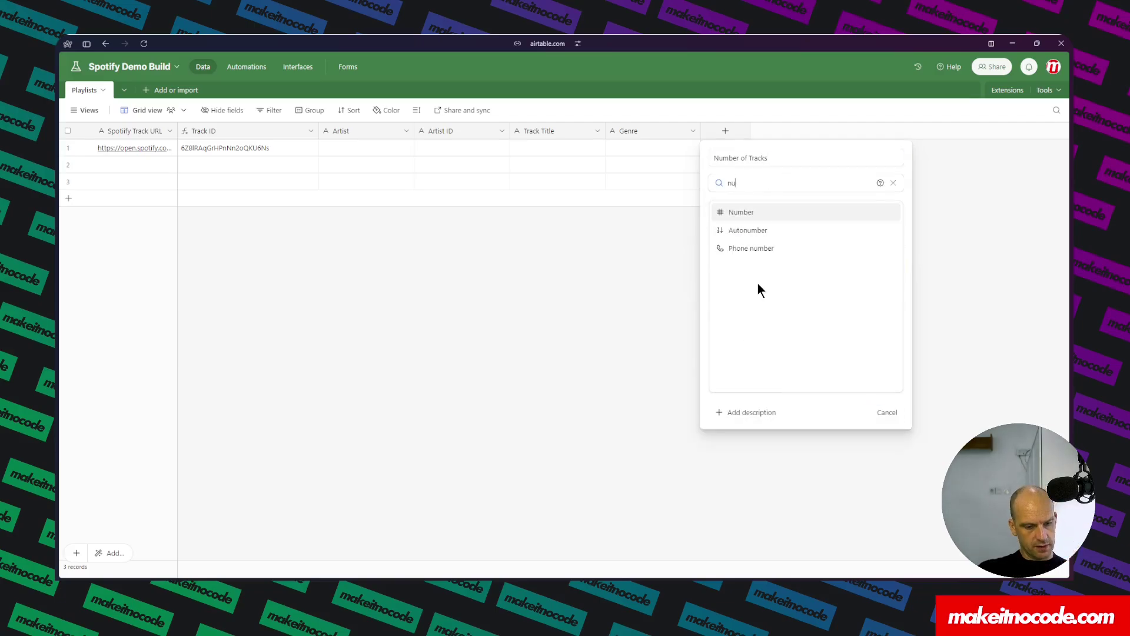
left_click(740, 212)
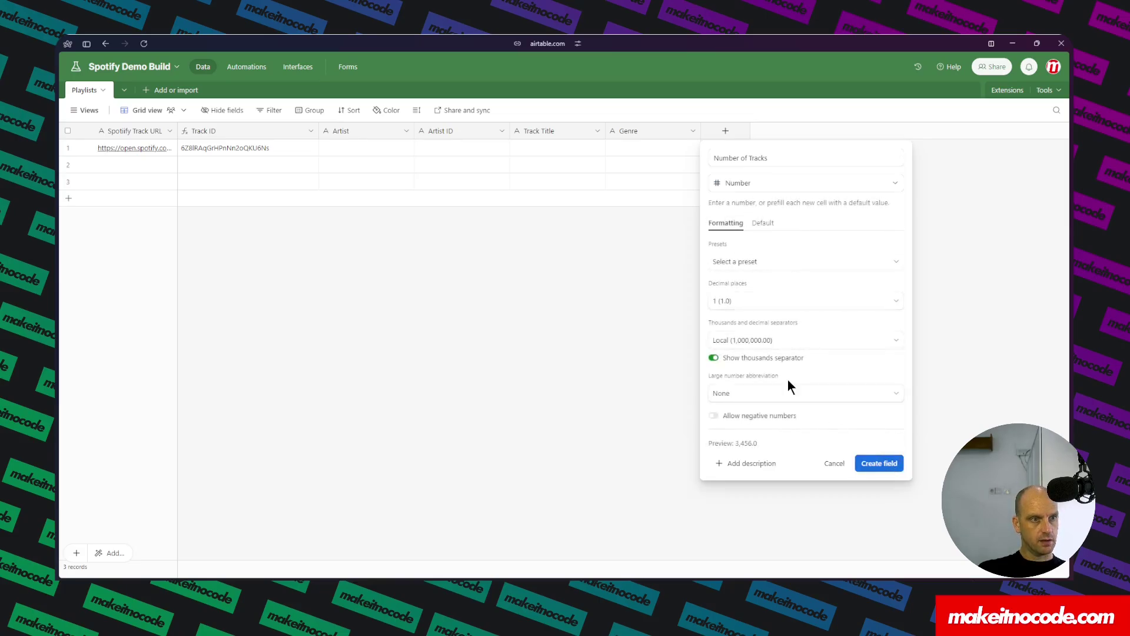
left_click(724, 300)
left_click(765, 341)
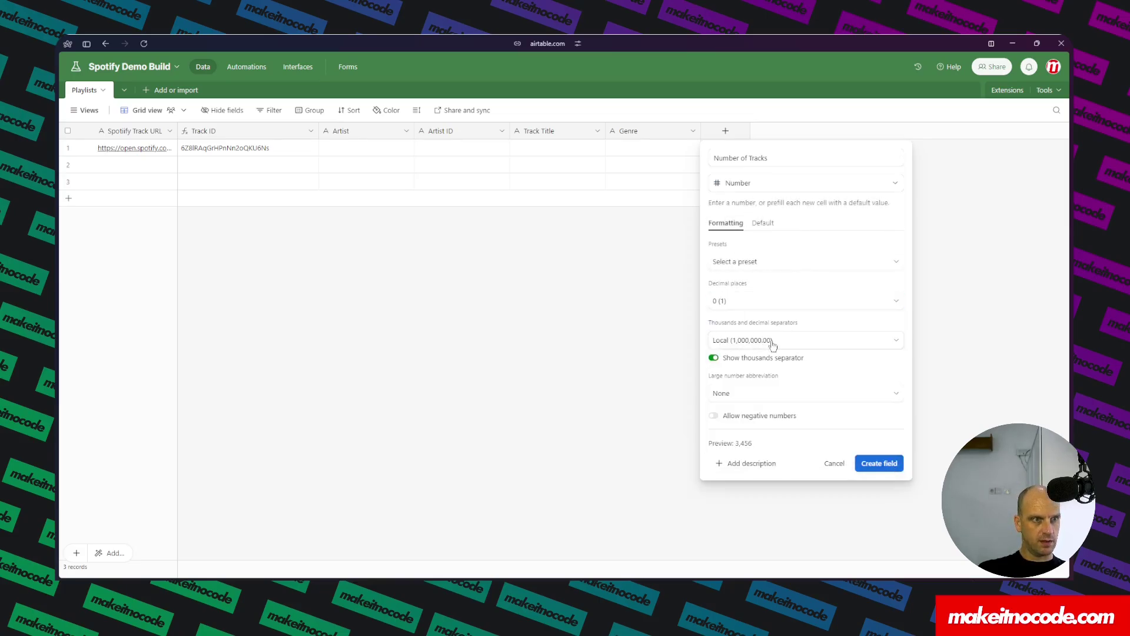
left_click(876, 462)
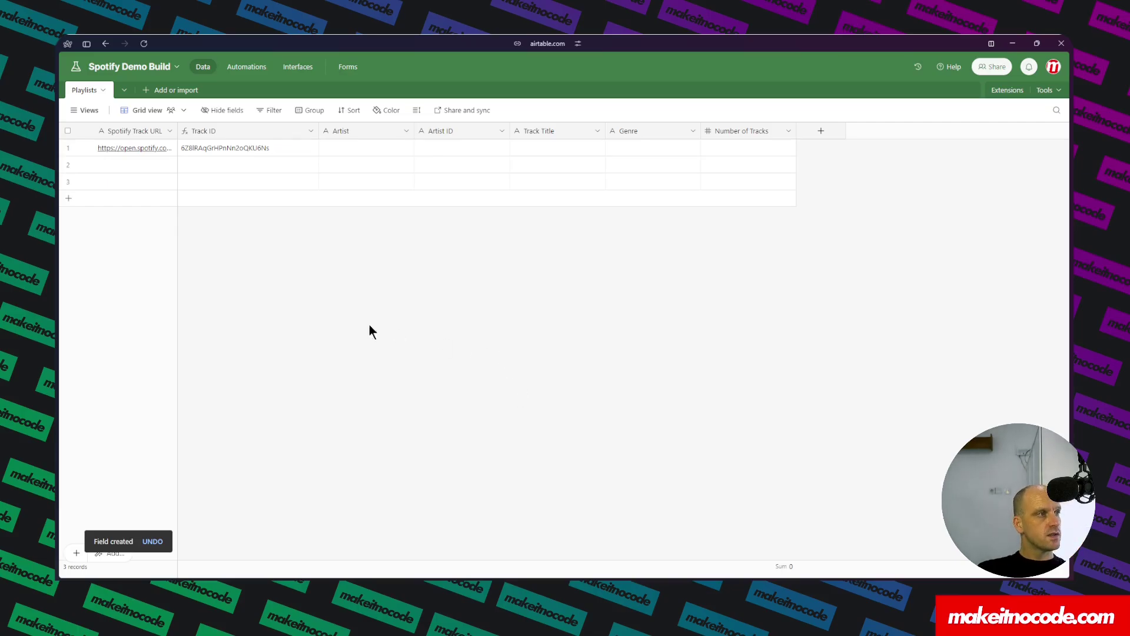
- Switch to Fillout and start a new connected form using the Airtable form integration
mouse_move(54, 200)
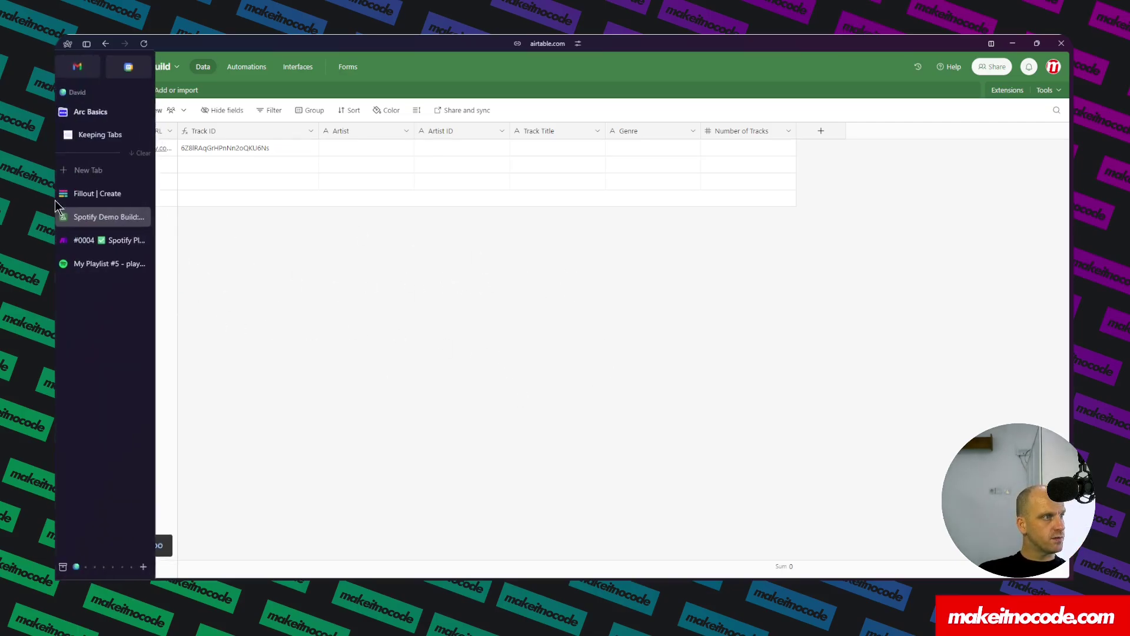
left_click(97, 196)
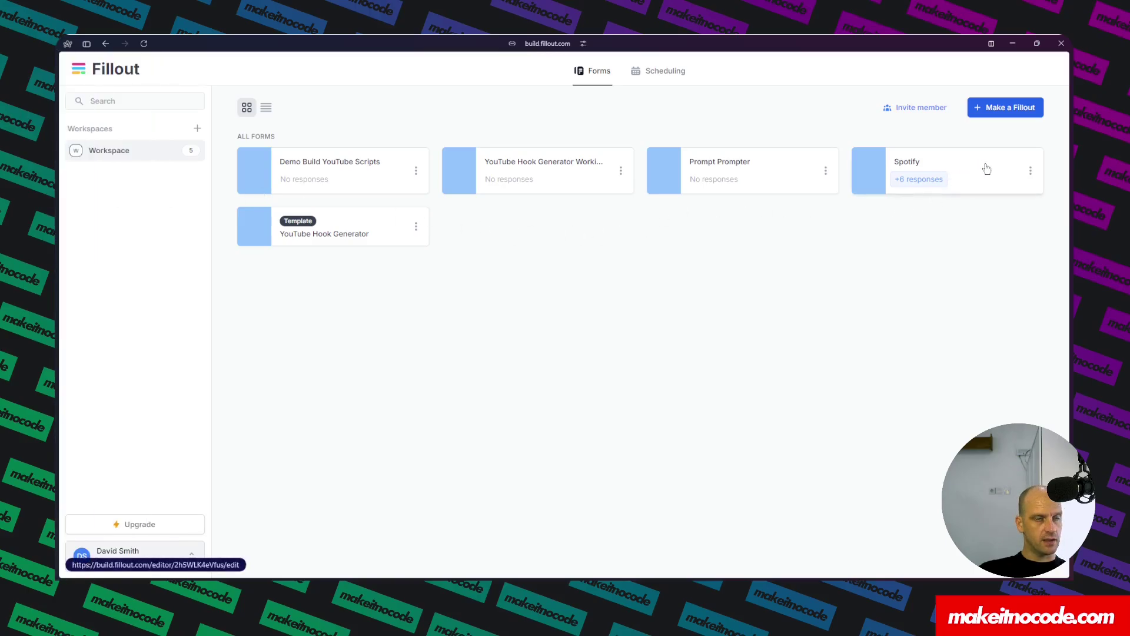
left_click(999, 108)
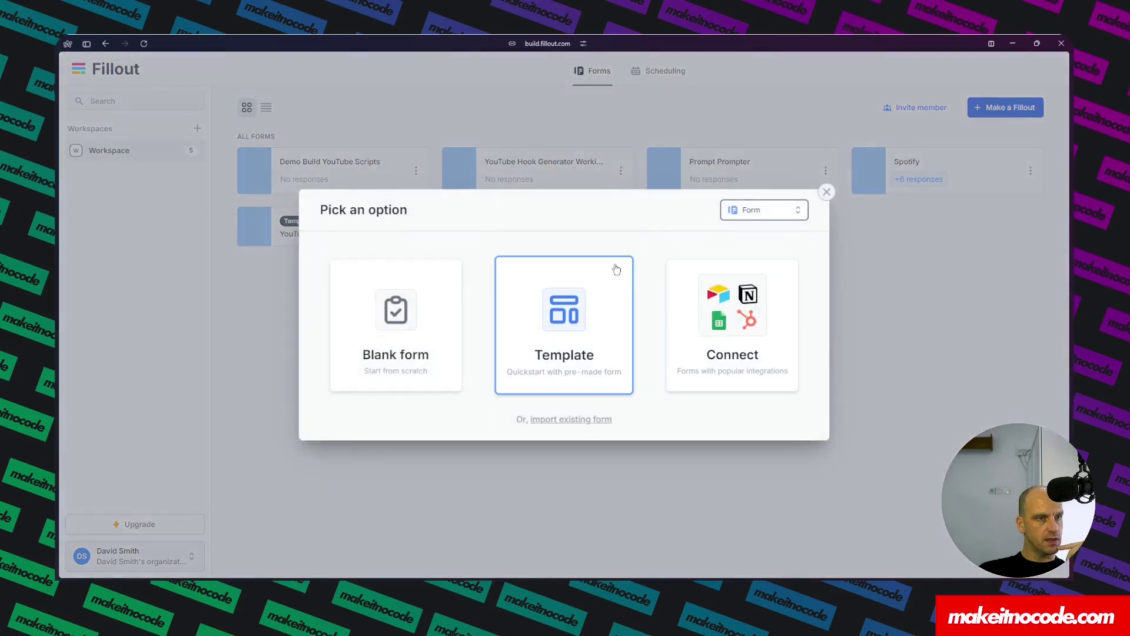
mouse_move(74, 61)
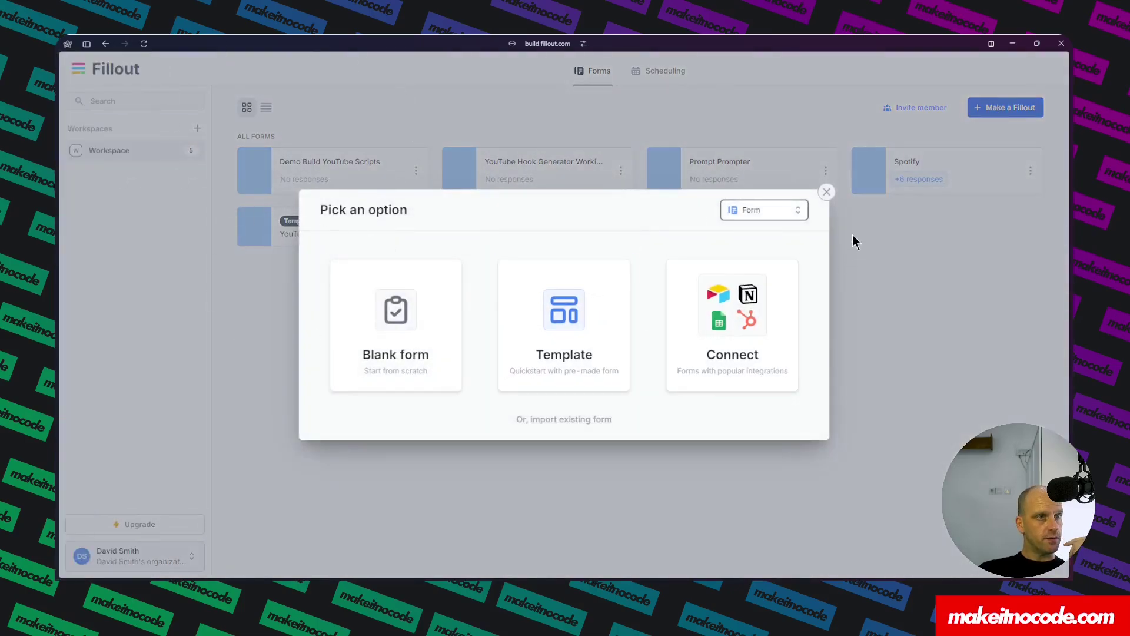
left_click(826, 192)
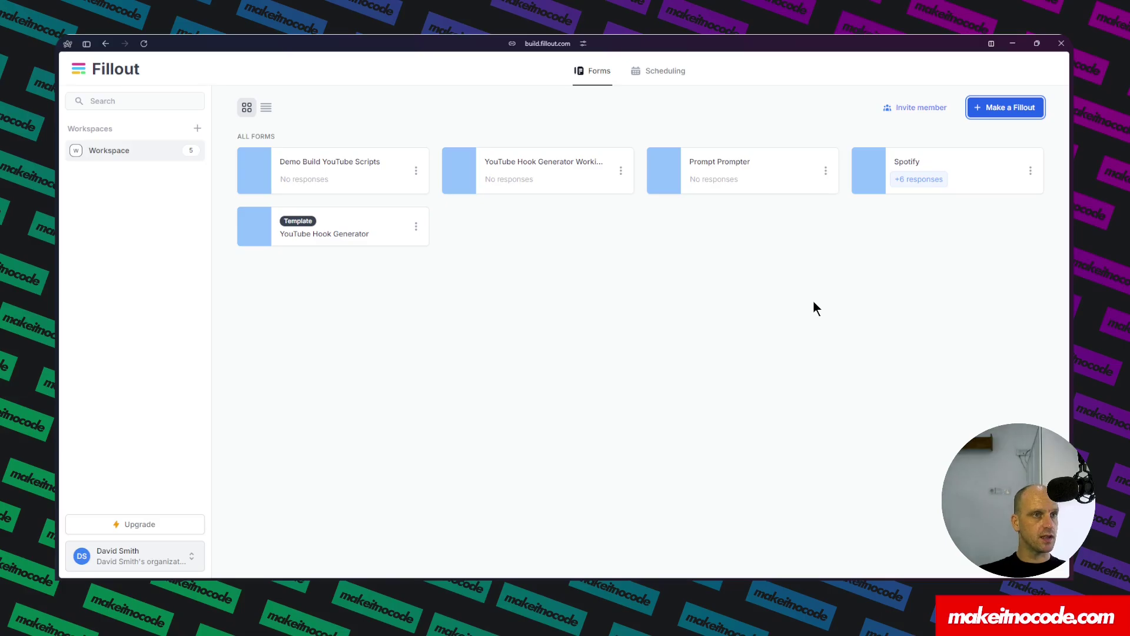
left_click(995, 109)
left_click(706, 303)
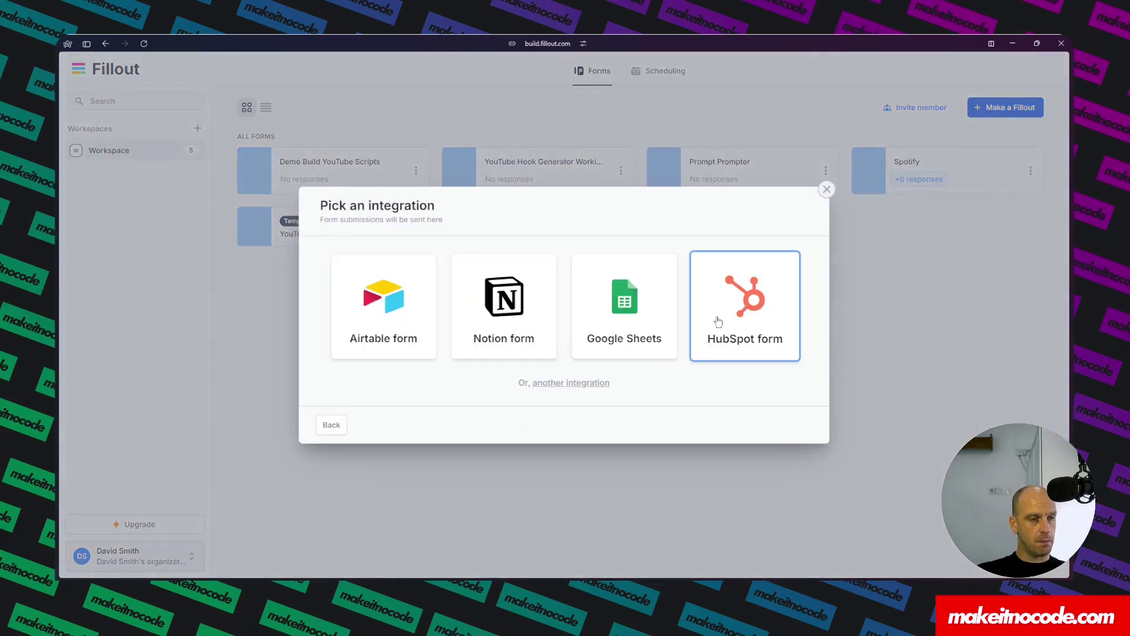
left_click(386, 322)
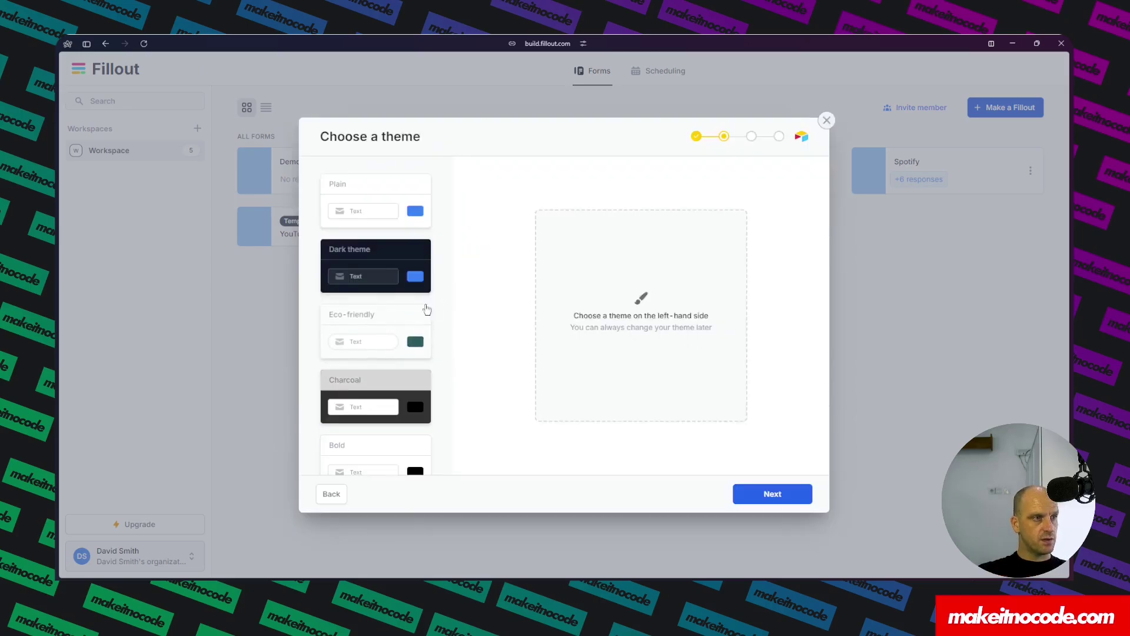
- Choose the Serene theme for the new form and continue to the Airtable connection
scroll(388, 306, "down", 10)
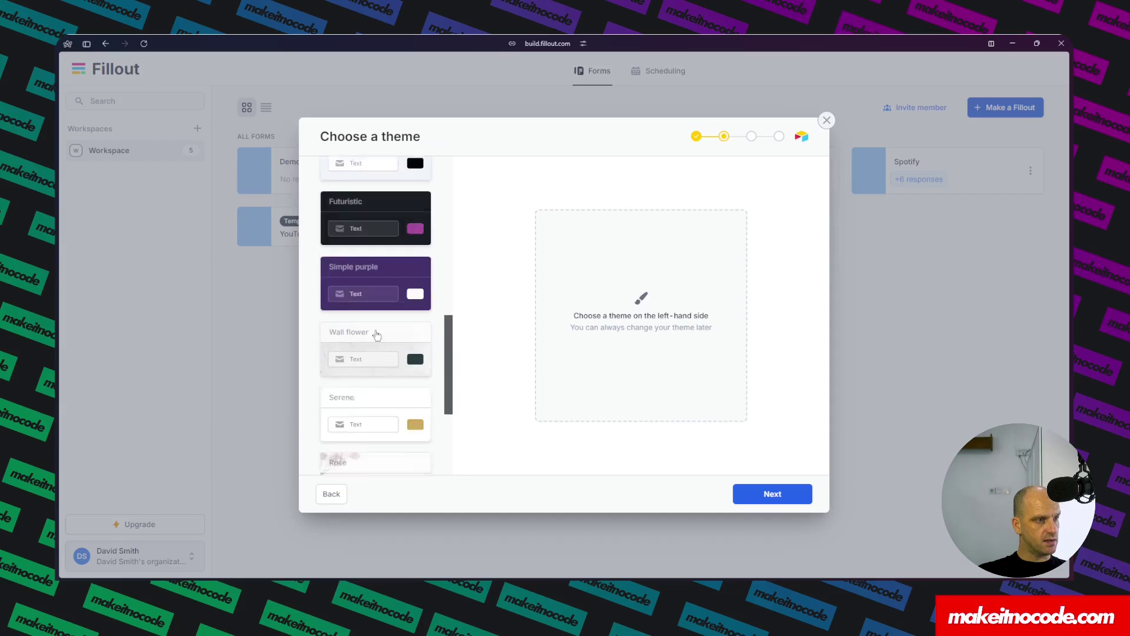
scroll(376, 333, "up", 2)
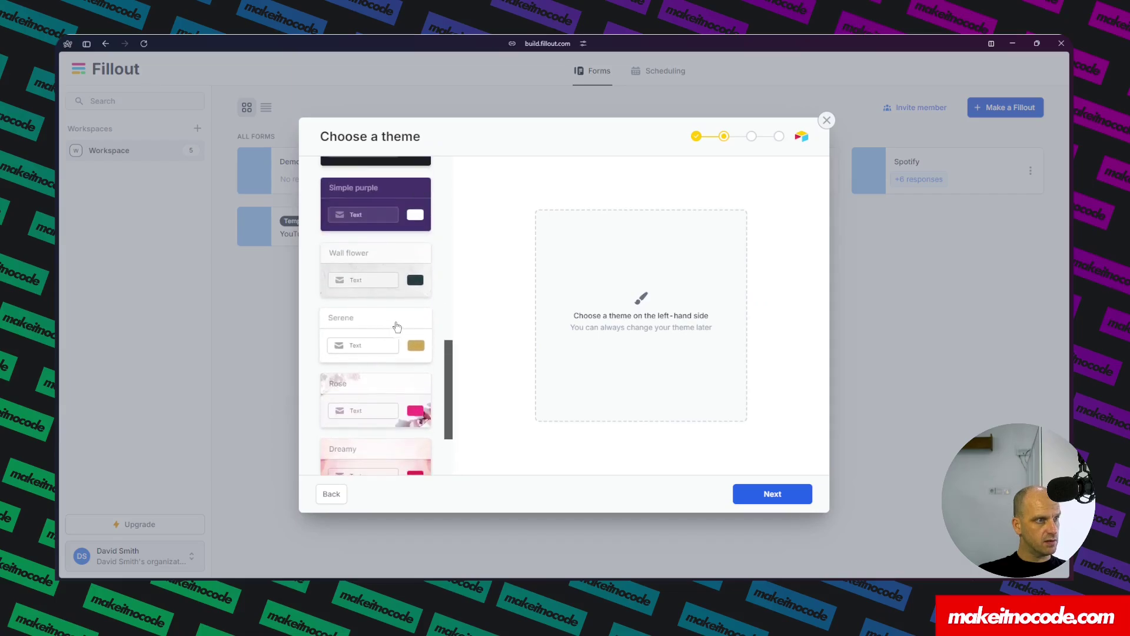
left_click(382, 327)
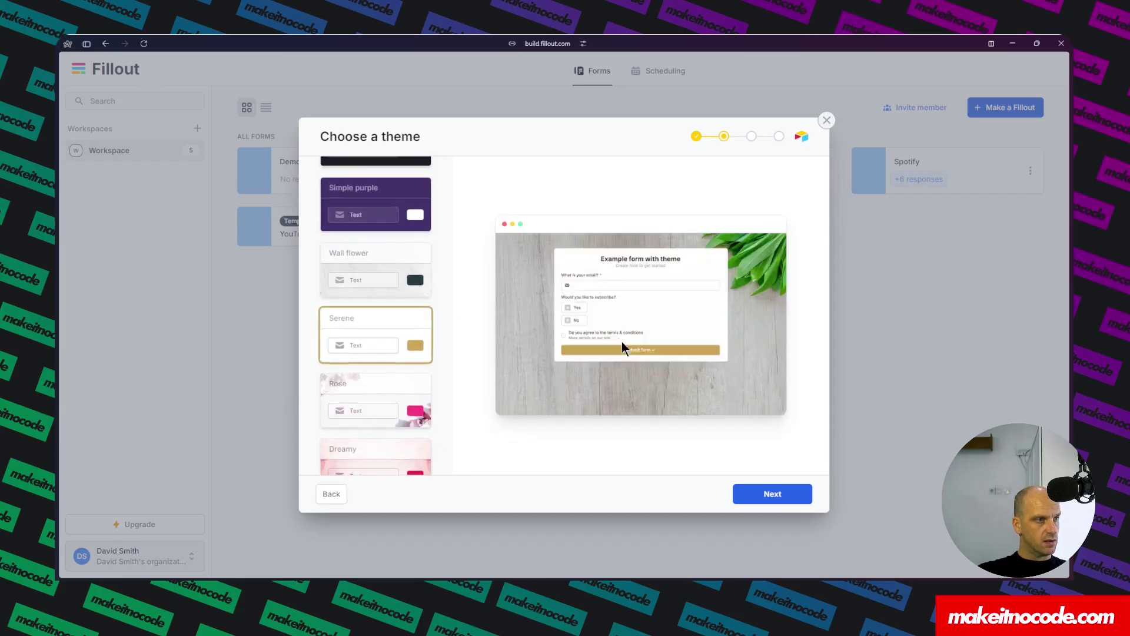
left_click(765, 495)
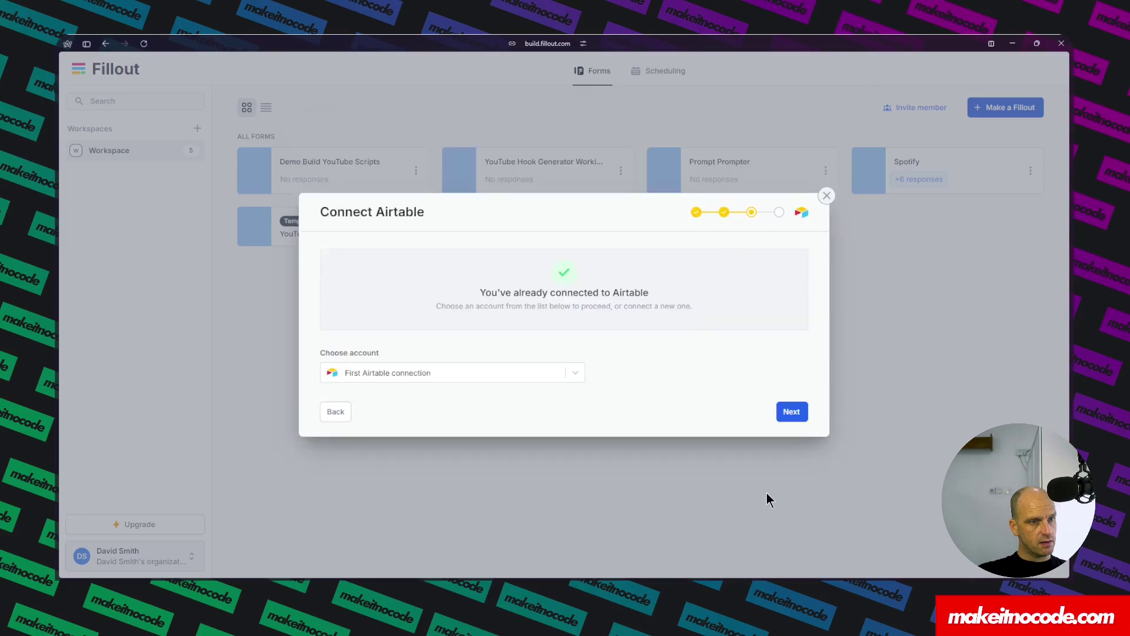
- Select the Make It No Code Airtable account for the form and continue to the response storage settings
left_click(563, 380)
left_click(372, 419)
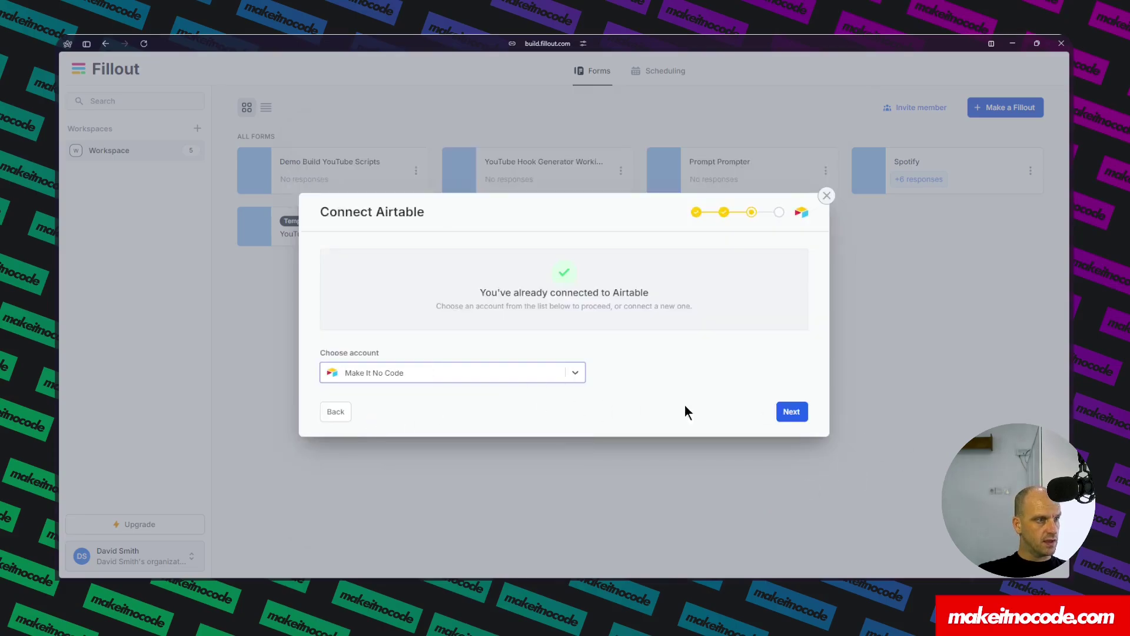
left_click(799, 419)
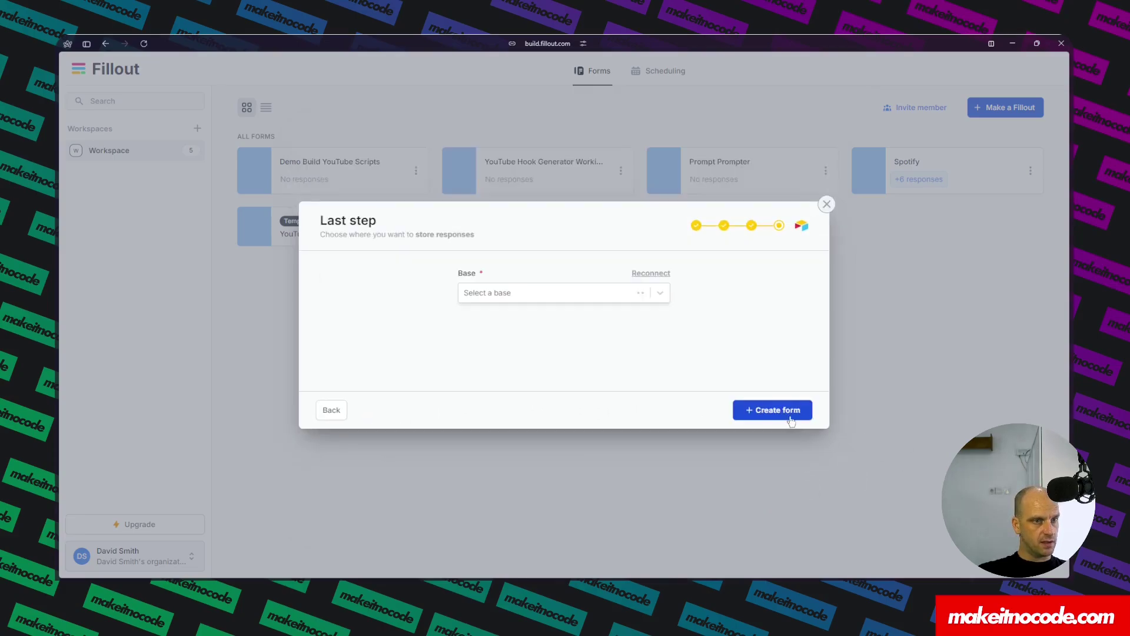
- Check the available bases, return to the account choice and start connecting a new Airtable account without an account name
left_click(660, 294)
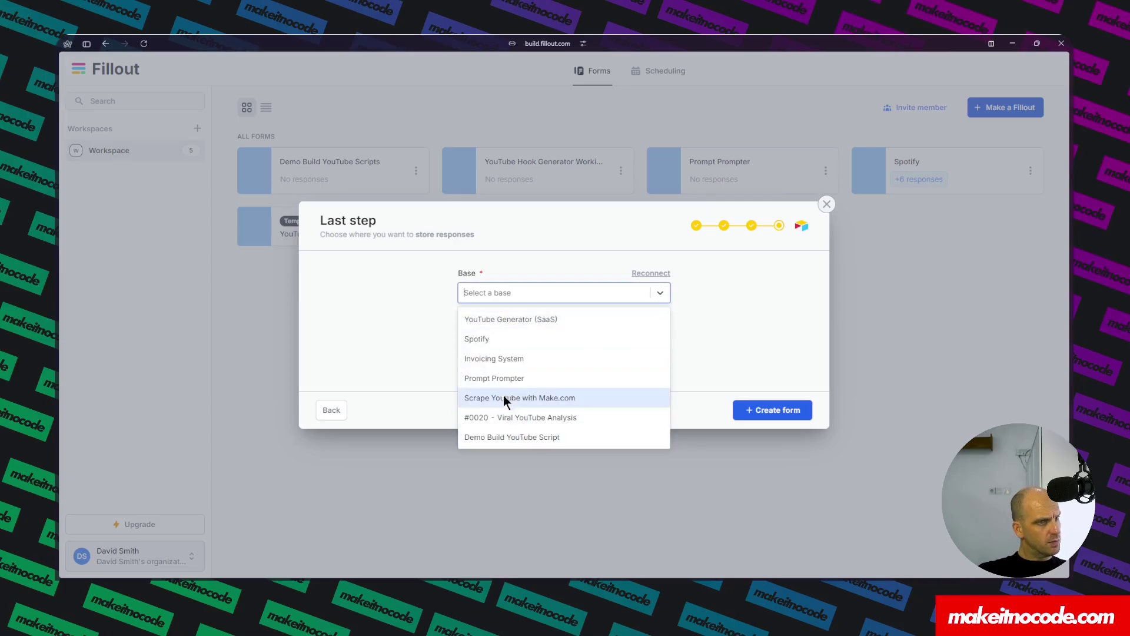
left_click(379, 325)
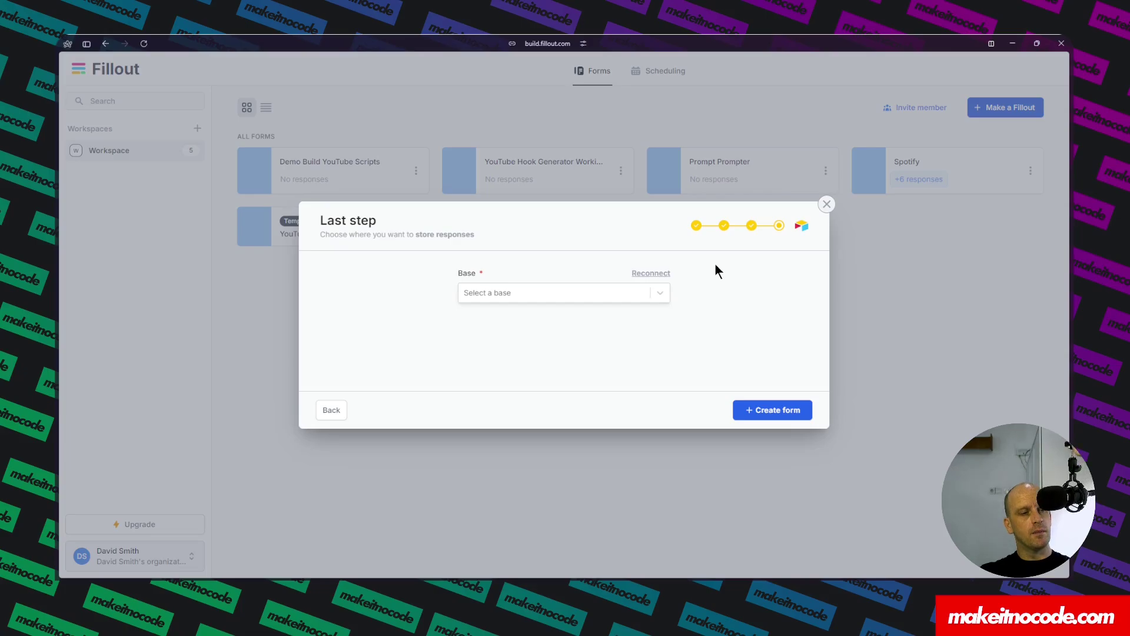
left_click(329, 410)
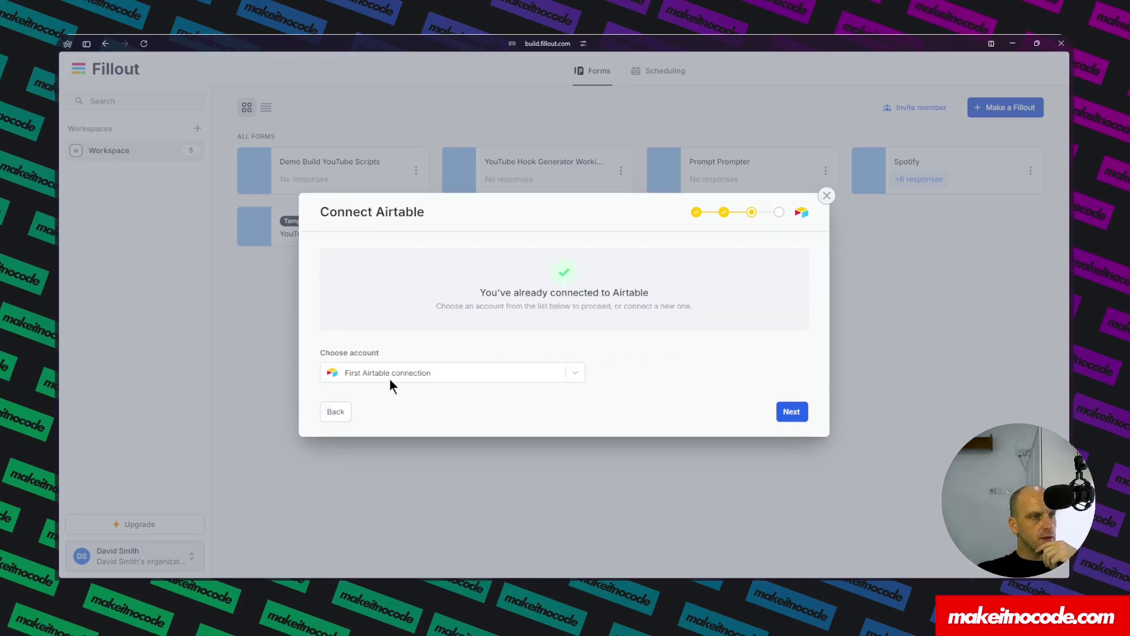
left_click(579, 373)
left_click(407, 440)
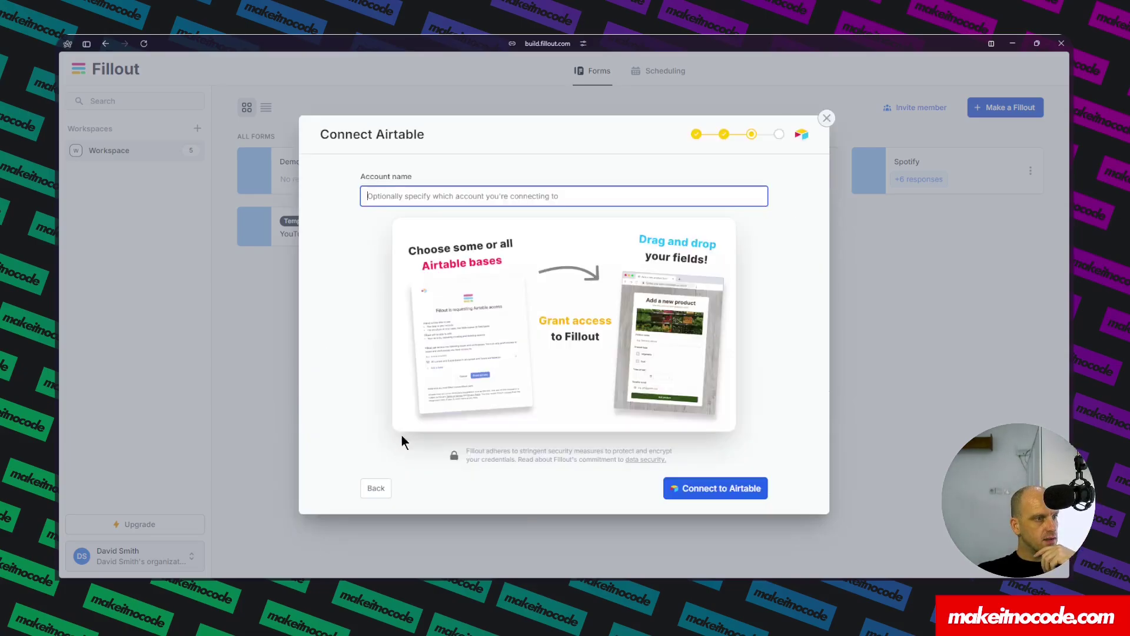
left_click(709, 488)
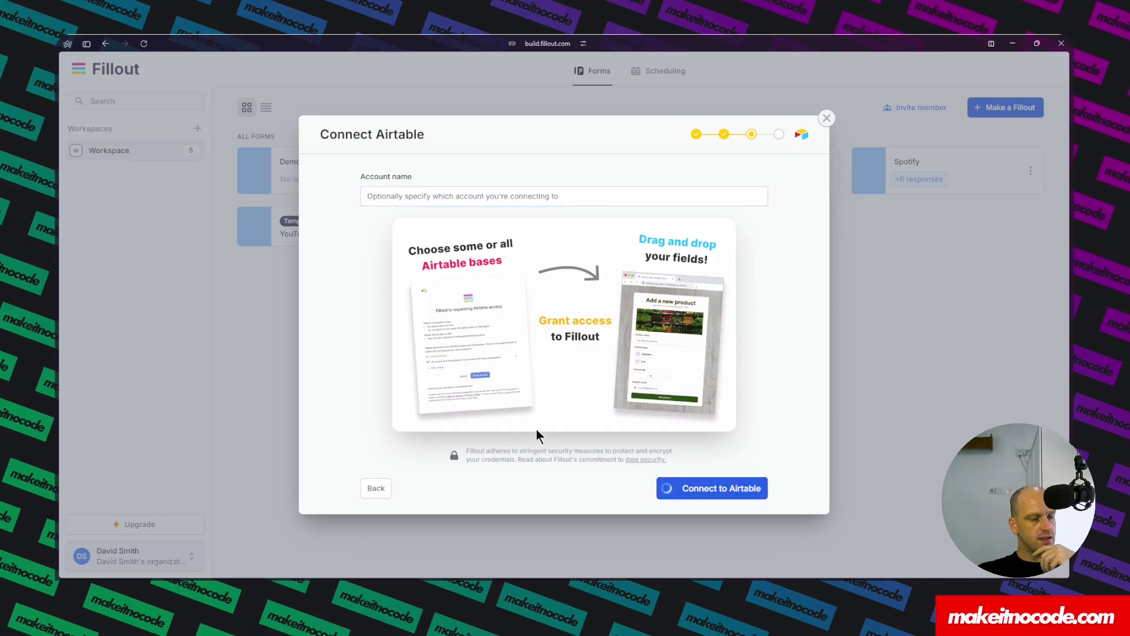
- Add the Spotify Demo Build base to Fillout's Airtable permissions and grant the access
left_click(444, 199)
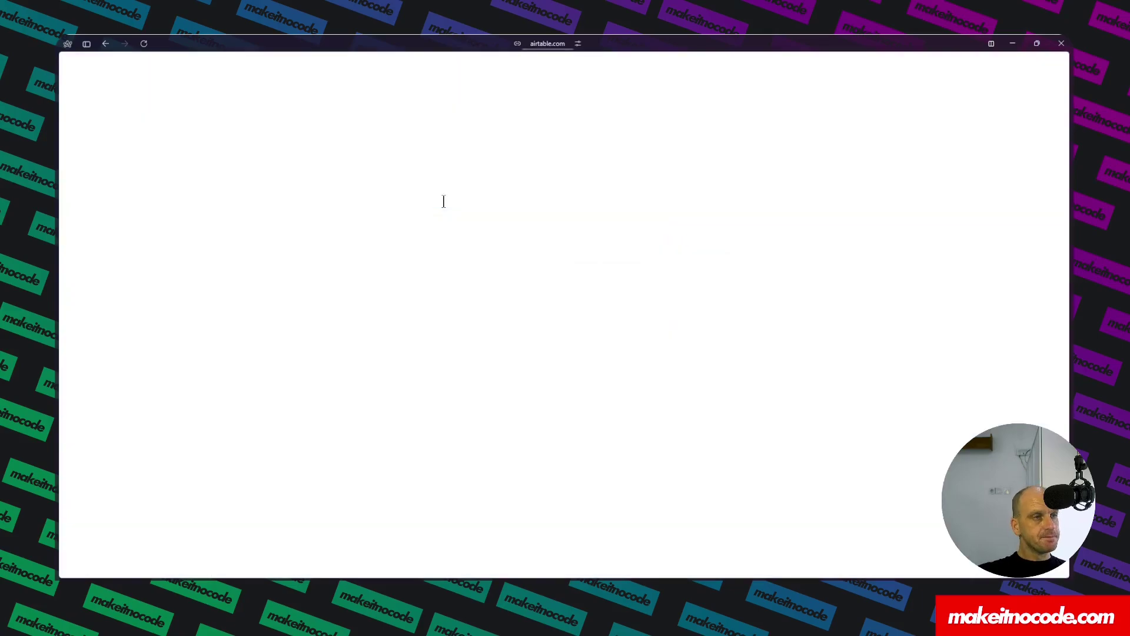
left_click(454, 244)
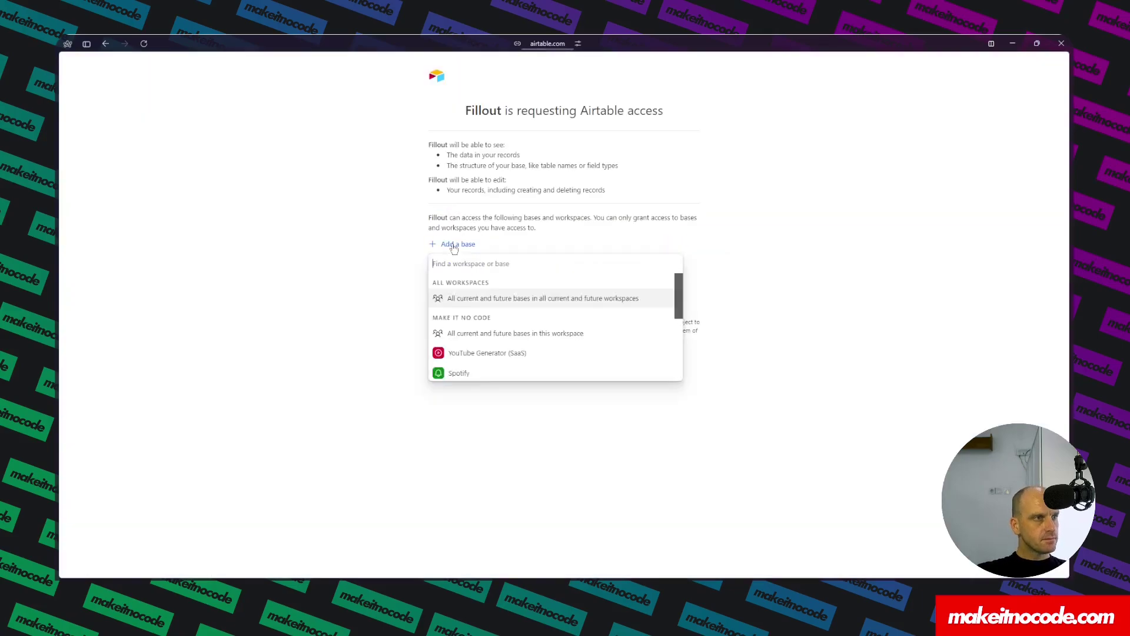
scroll(471, 365, "down", 5)
left_click(480, 372)
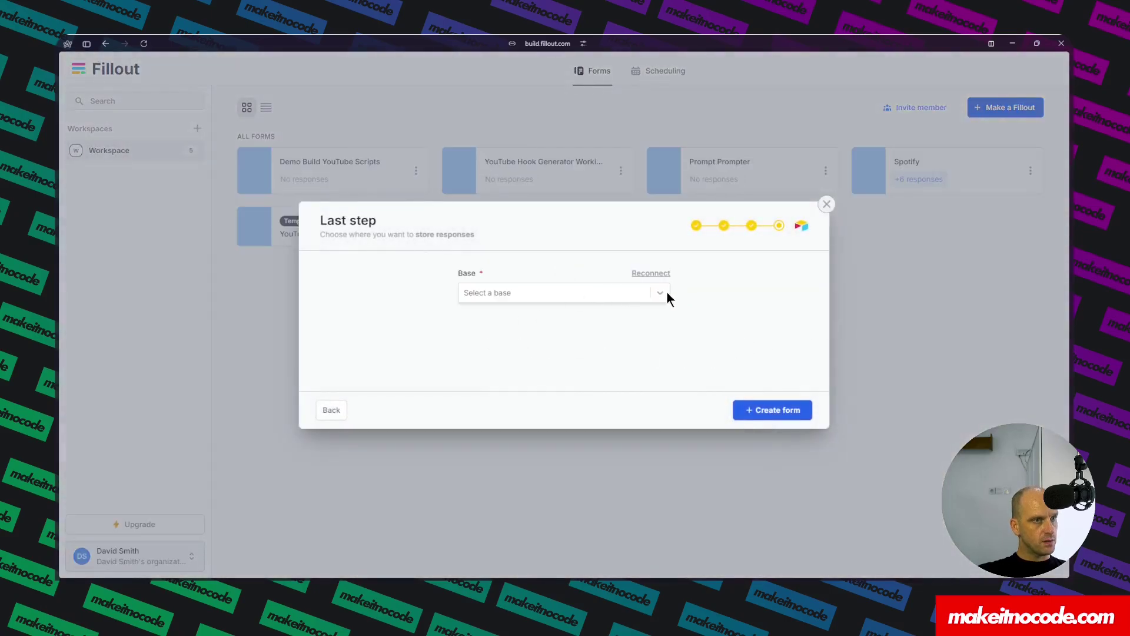
- Store responses in the Playlists table of the Spotify Demo Build base and create the form
left_click(660, 293)
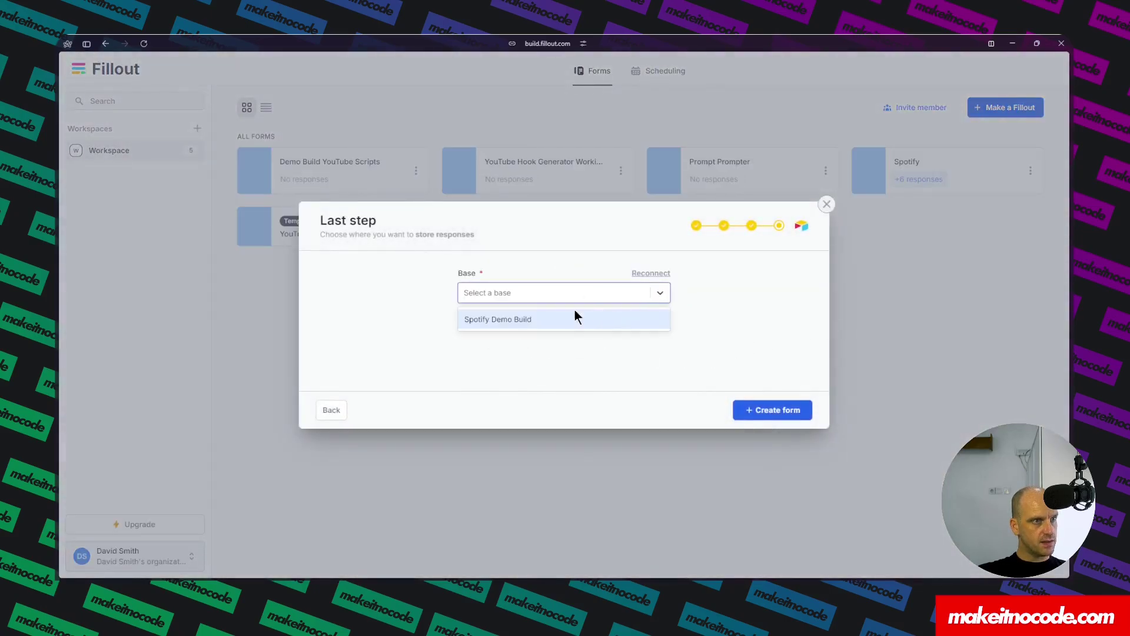
left_click(501, 317)
left_click(644, 343)
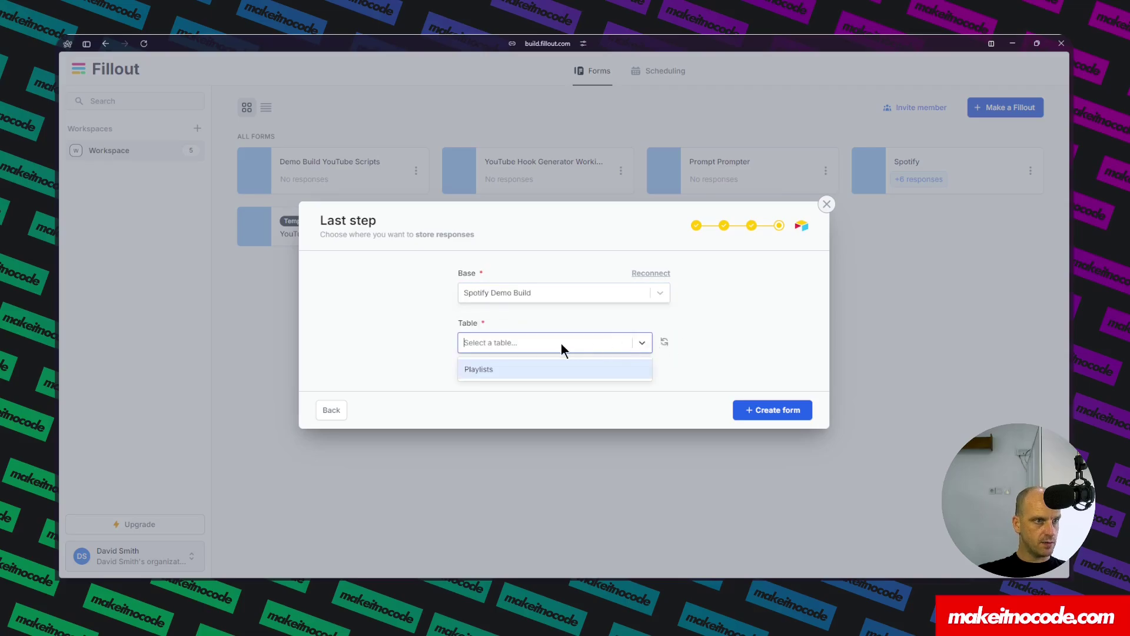
left_click(480, 370)
left_click(765, 407)
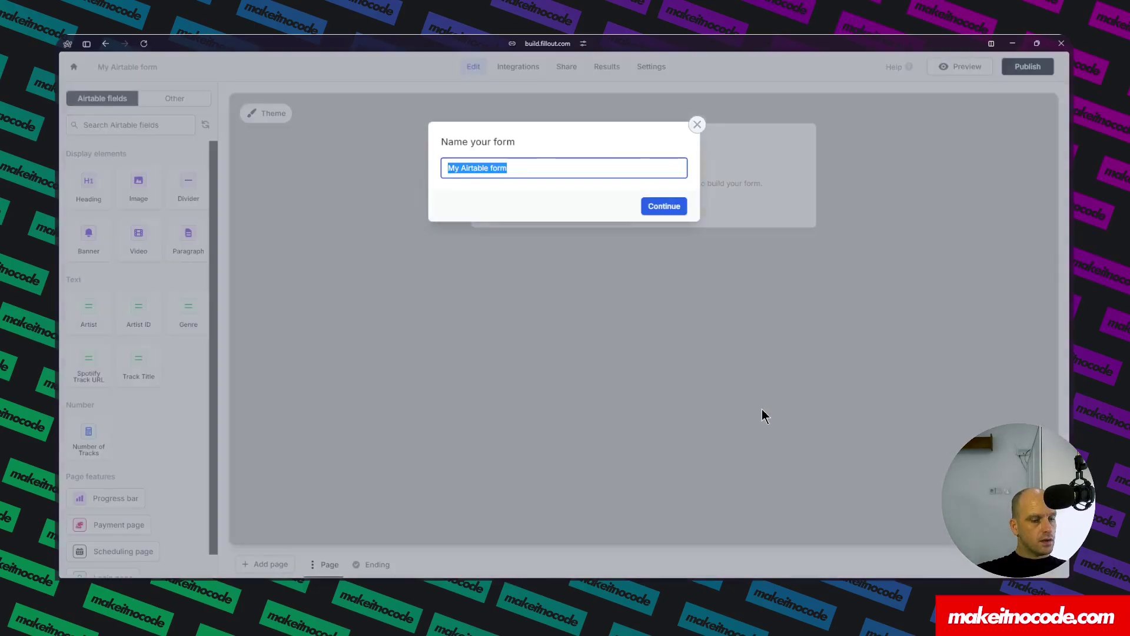
- Name the new form Spotify Demo Build, correcting the spelling of Spotify before continuing
type("Spo")
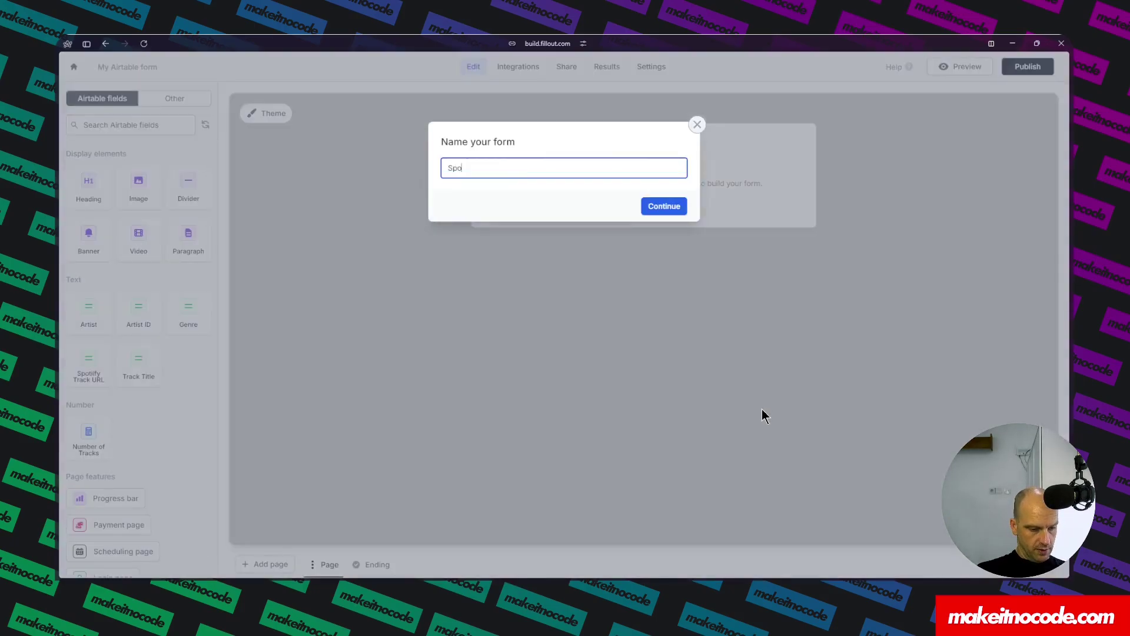
type("ritfy Demo Bui")
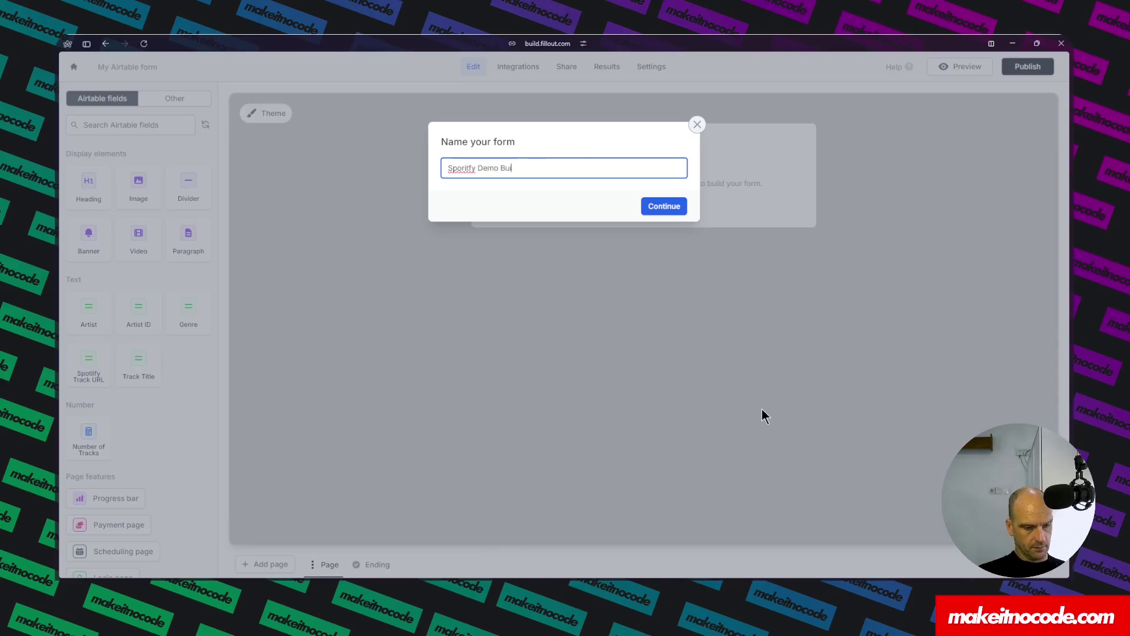
type("ld")
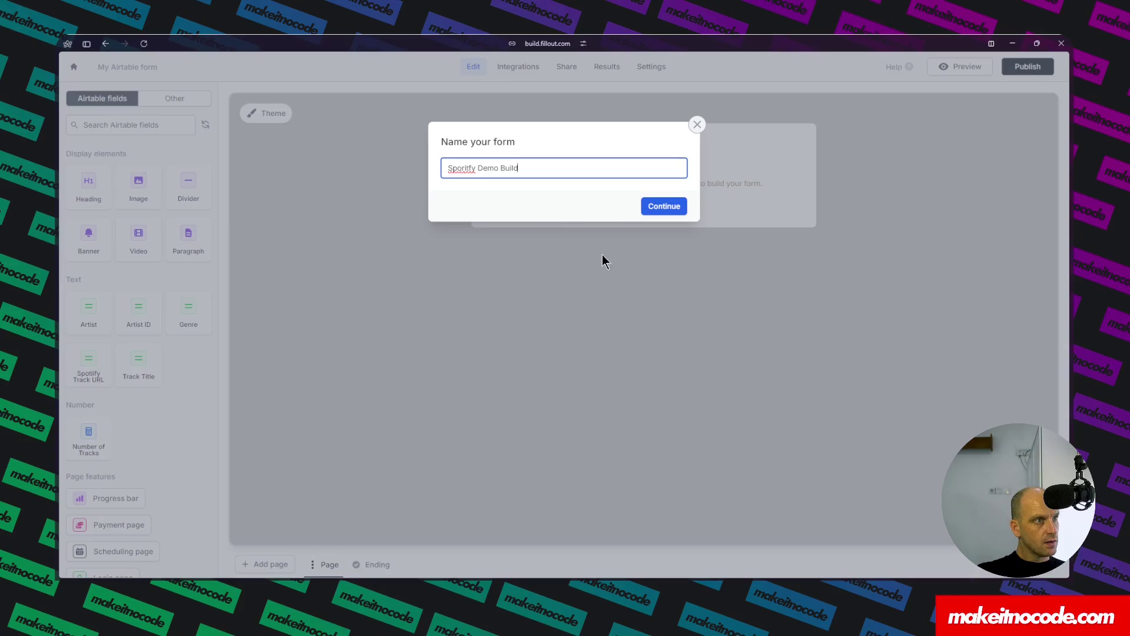
right_click(461, 169)
left_click(510, 180)
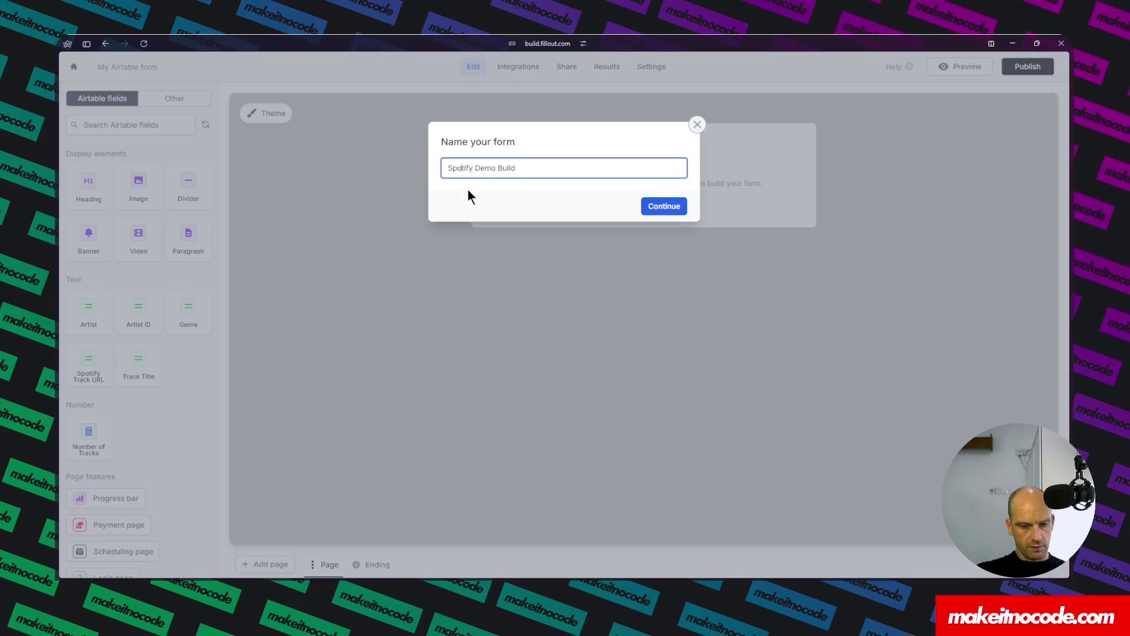
left_click(660, 206)
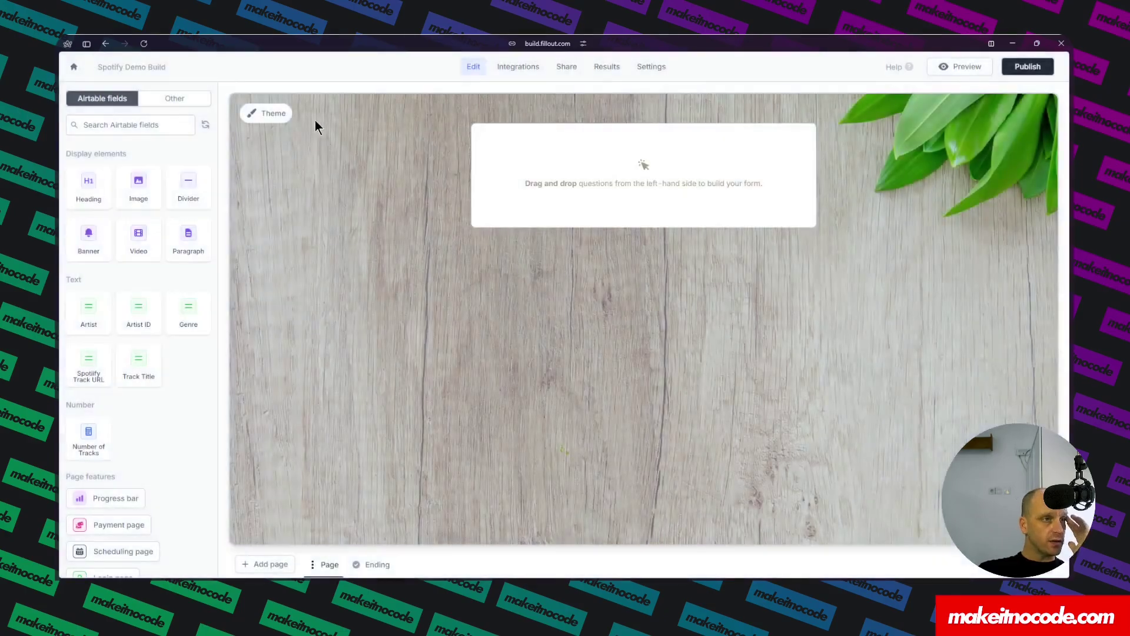
- Edit the form's Serene theme so the image sits on the left side of the questions
left_click(270, 113)
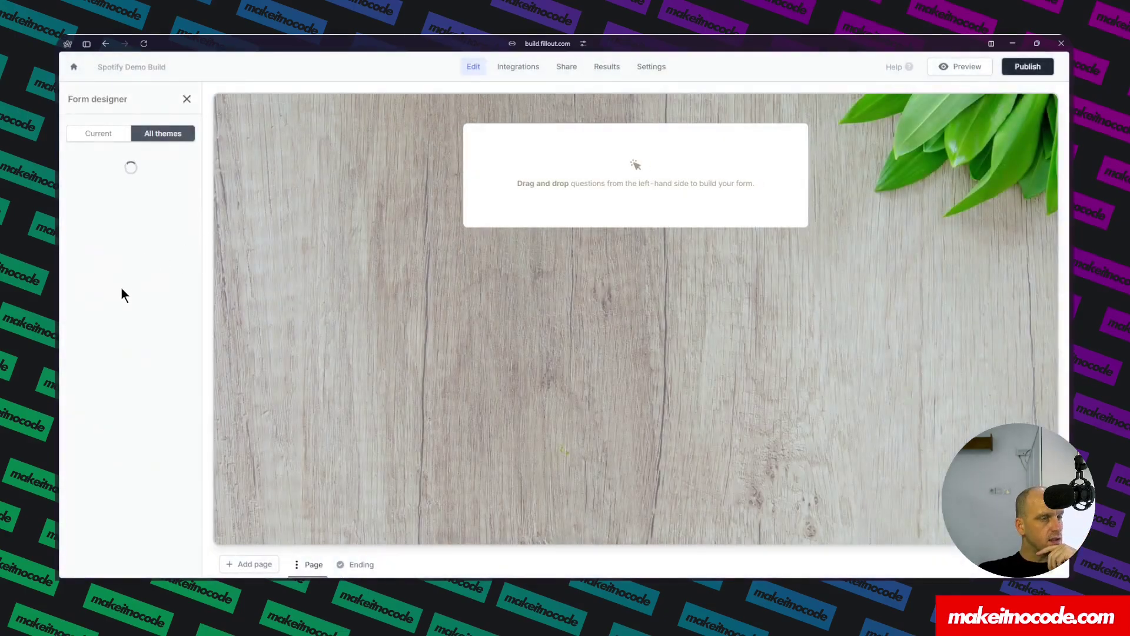
left_click(186, 99)
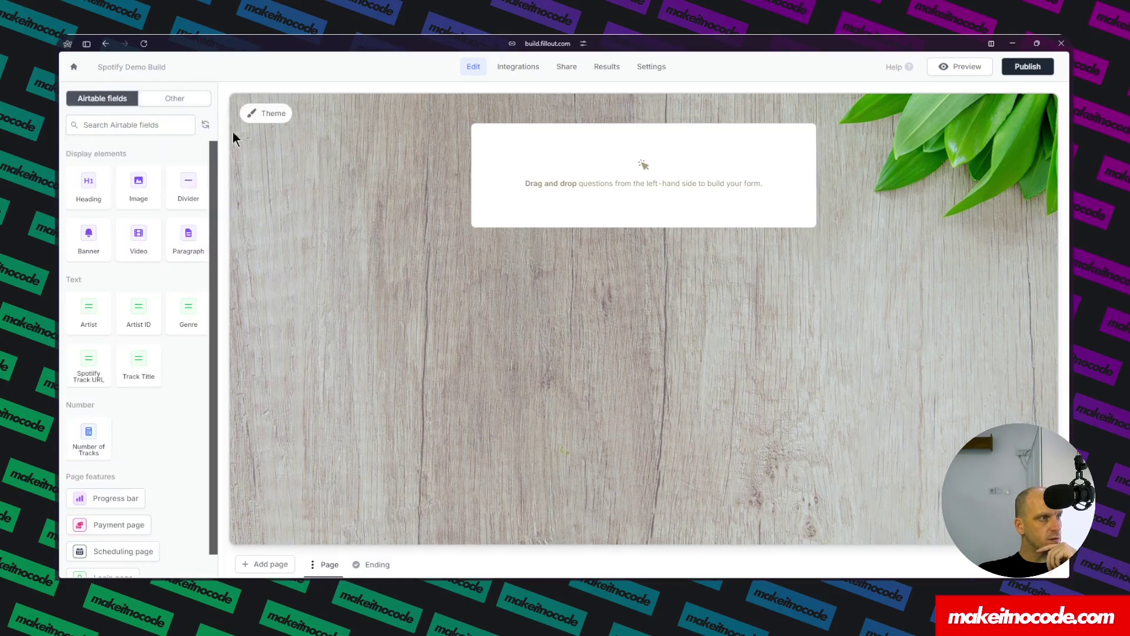
left_click(270, 115)
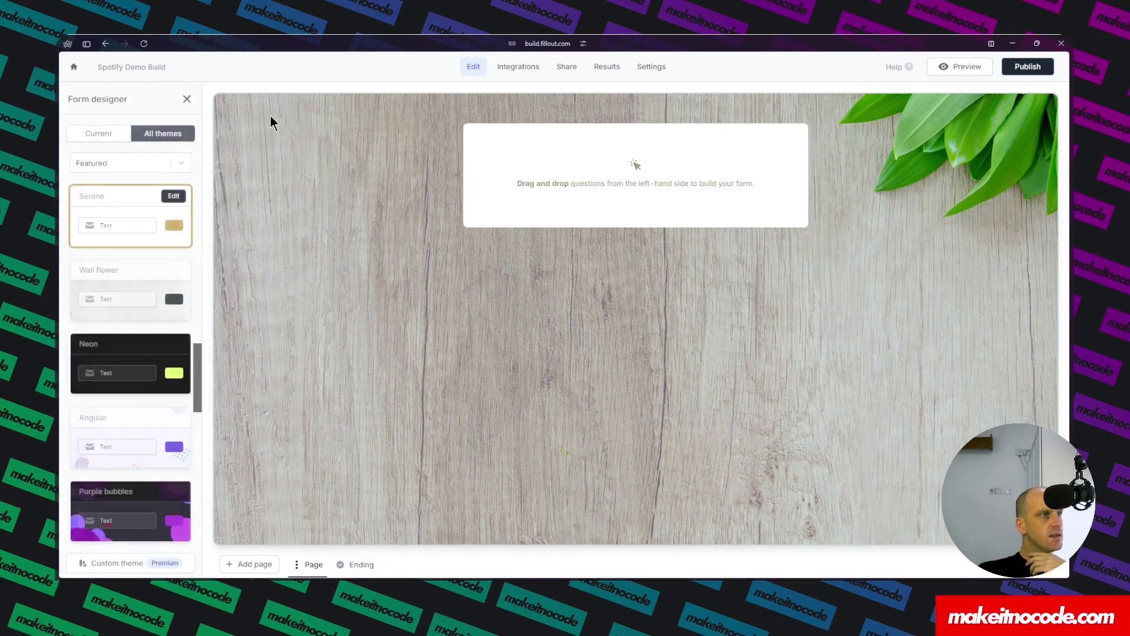
left_click(178, 196)
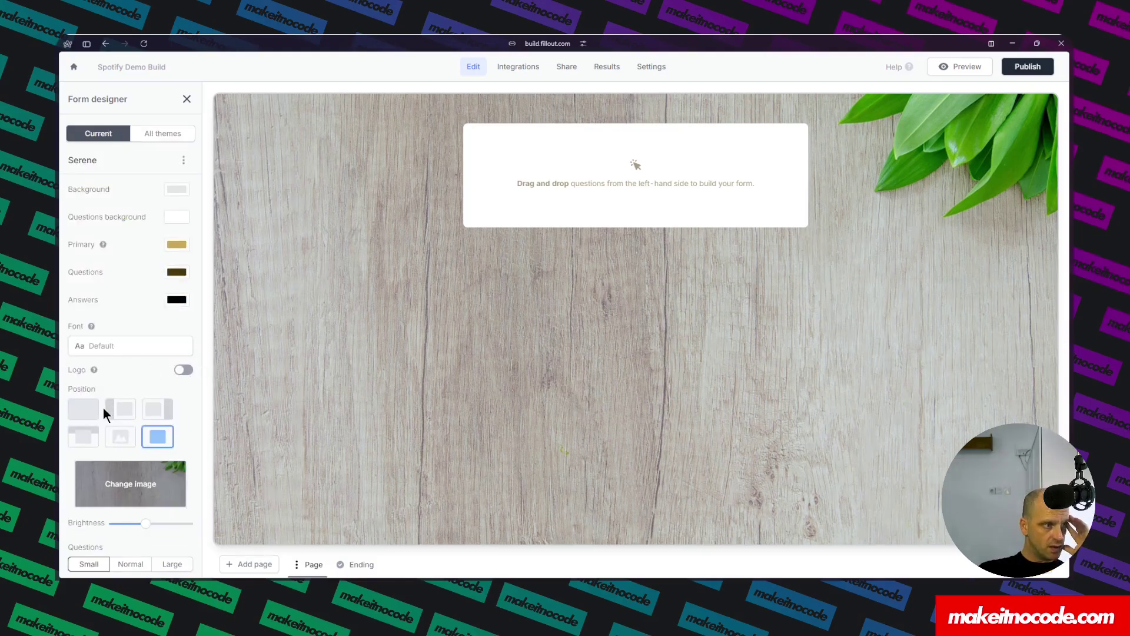
left_click(113, 411)
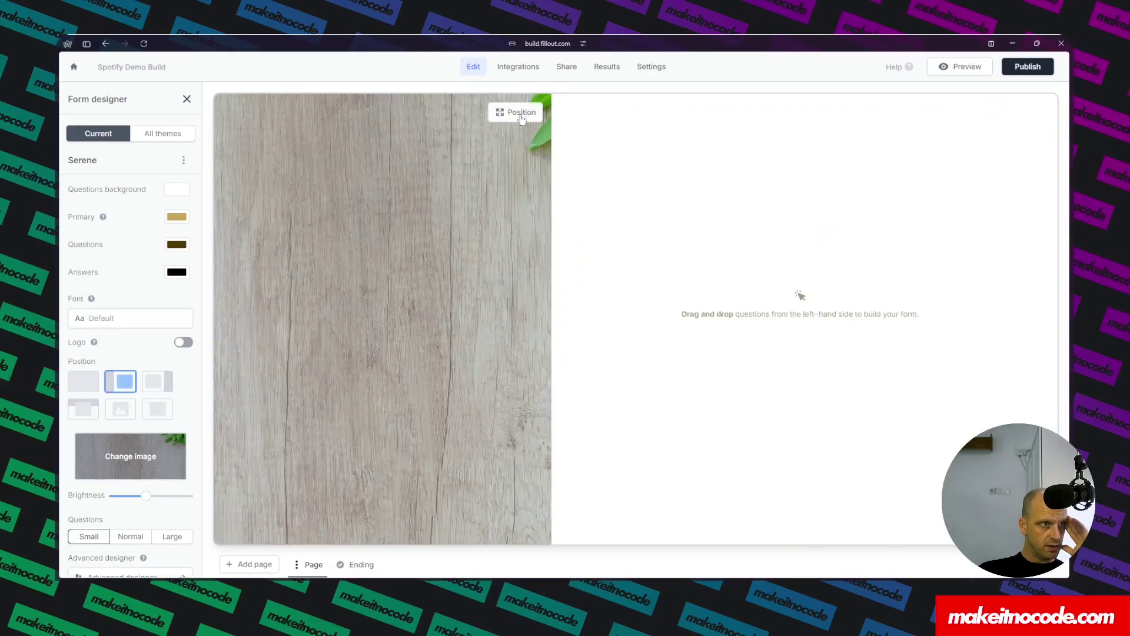
- Replace the theme image with the gallery photo of a hand-held phone on red, found by searching for Spotify
left_click(126, 454)
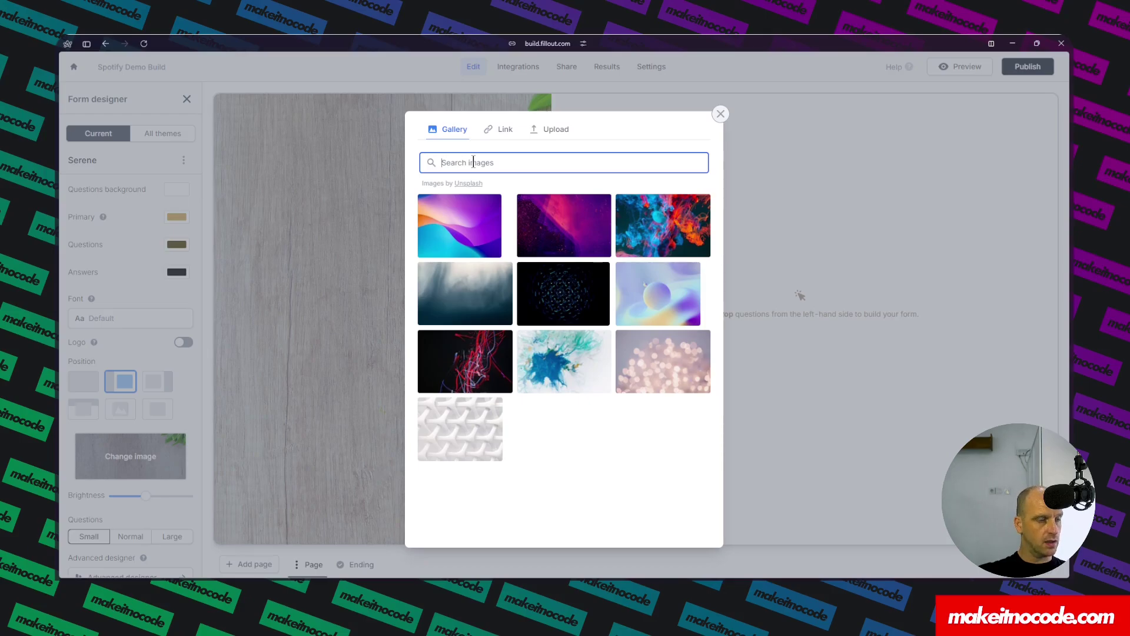
left_click(500, 130)
left_click(557, 130)
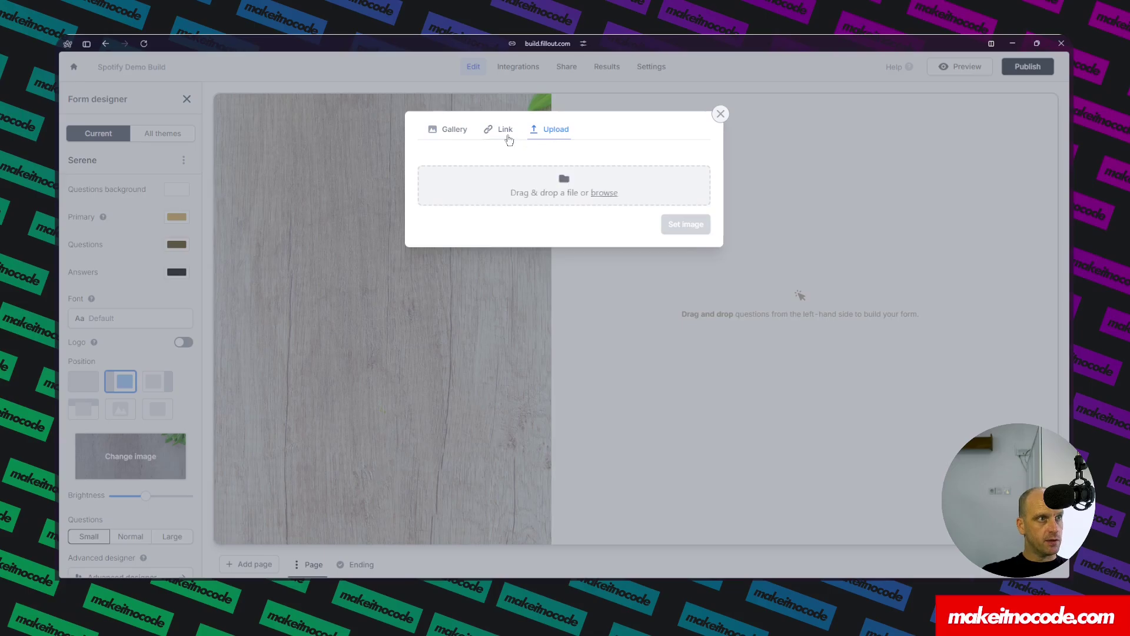
left_click(451, 131)
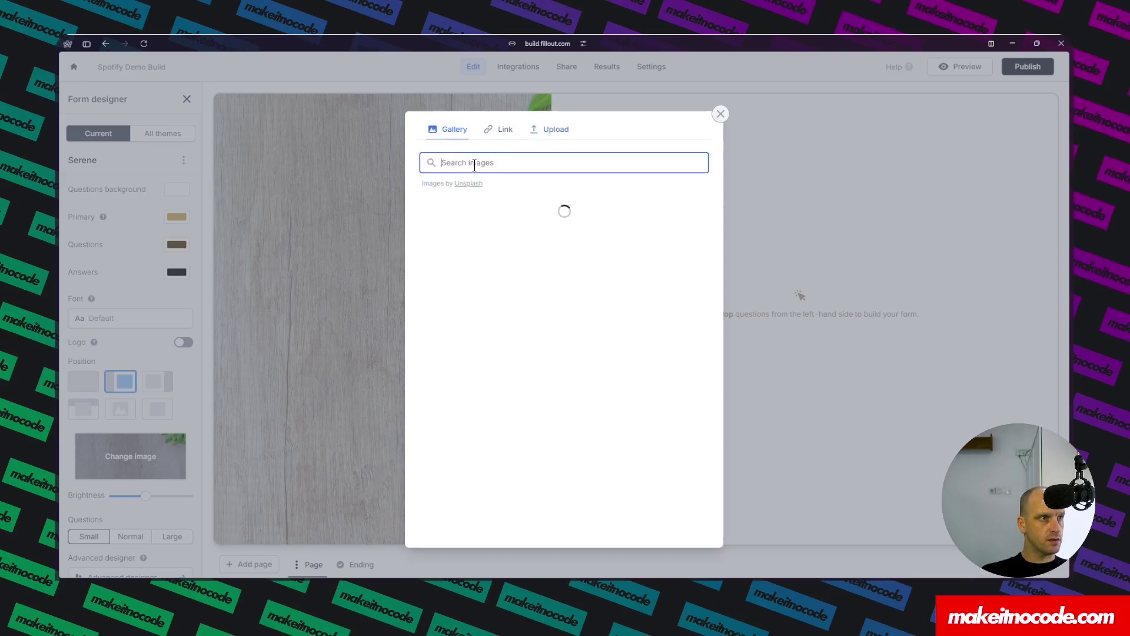
type("Spotify")
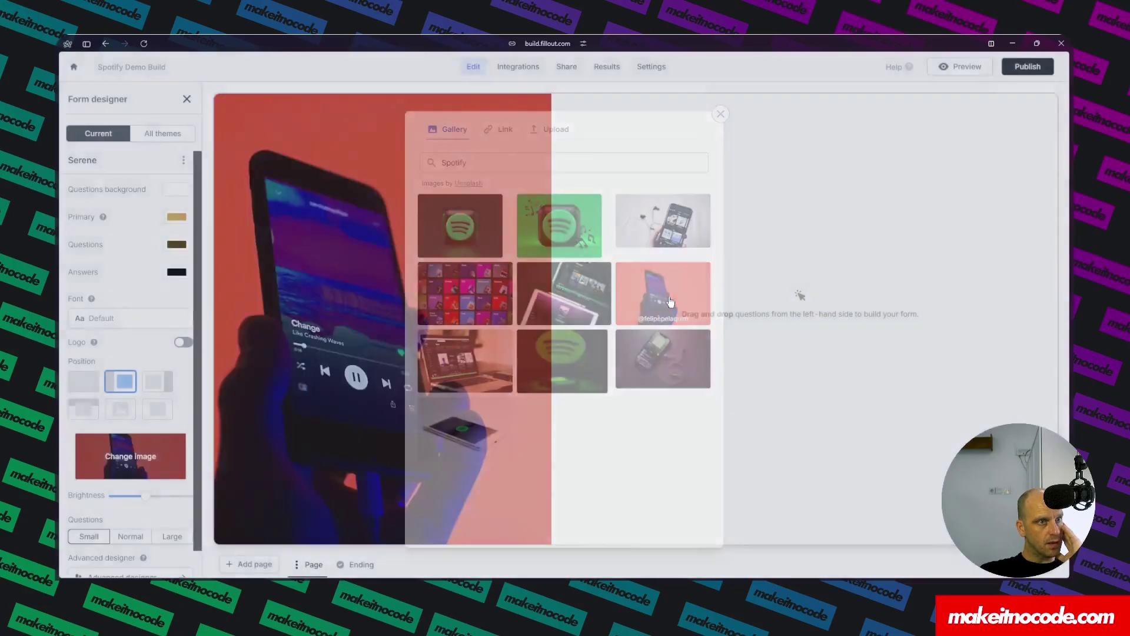
left_click(665, 297)
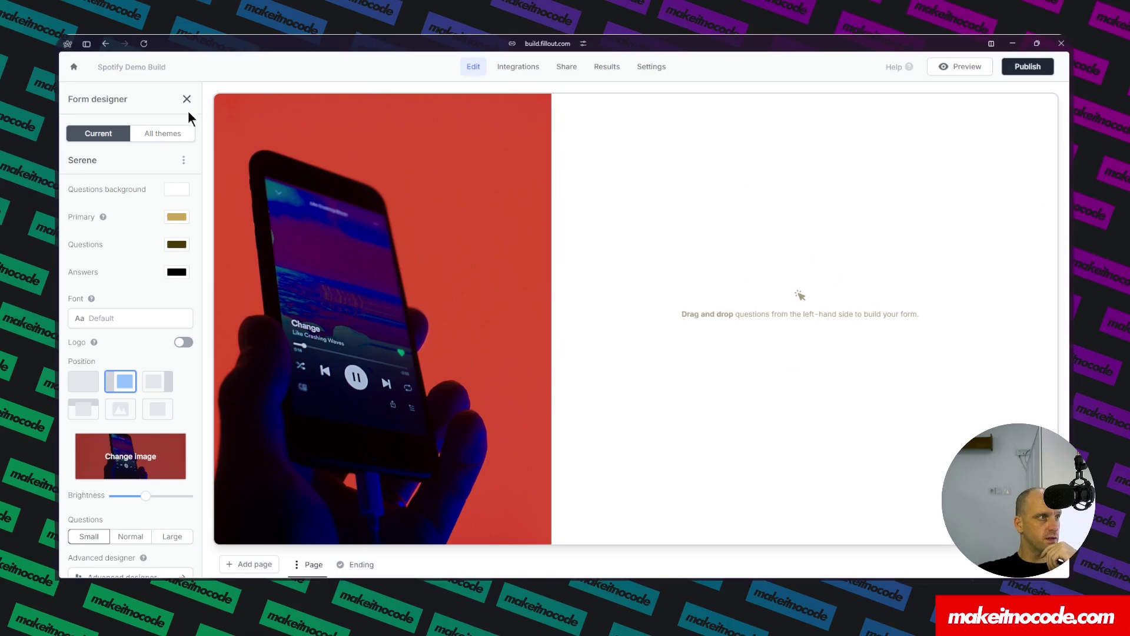
- Set the question size to Large and review the button options in the advanced designer
left_click(172, 536)
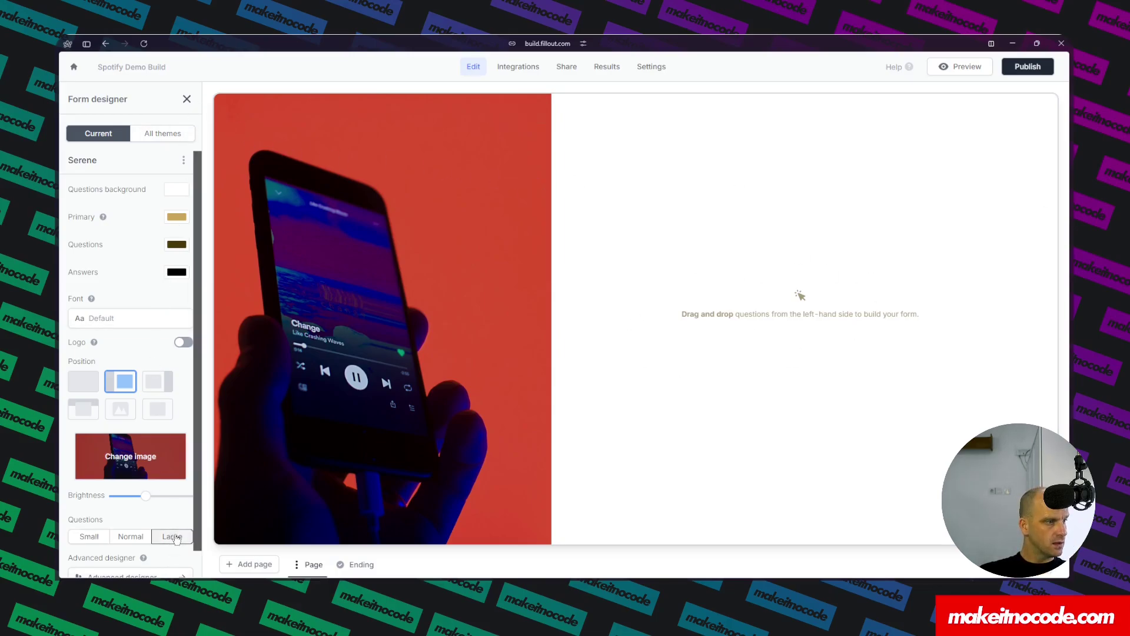
scroll(168, 533, "down", 1)
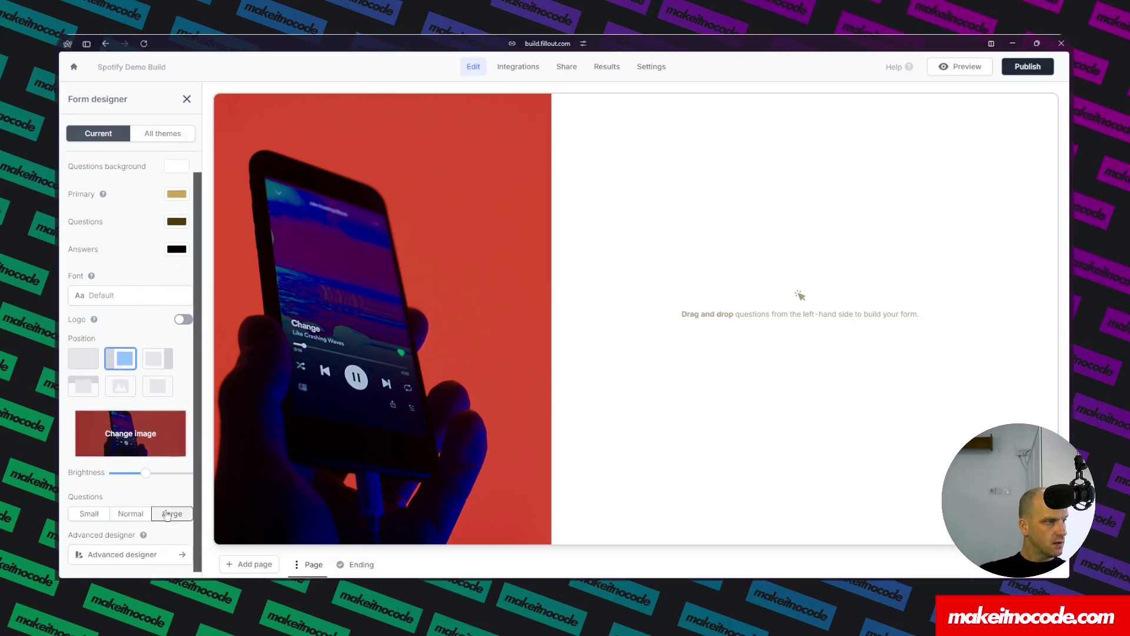
left_click(152, 553)
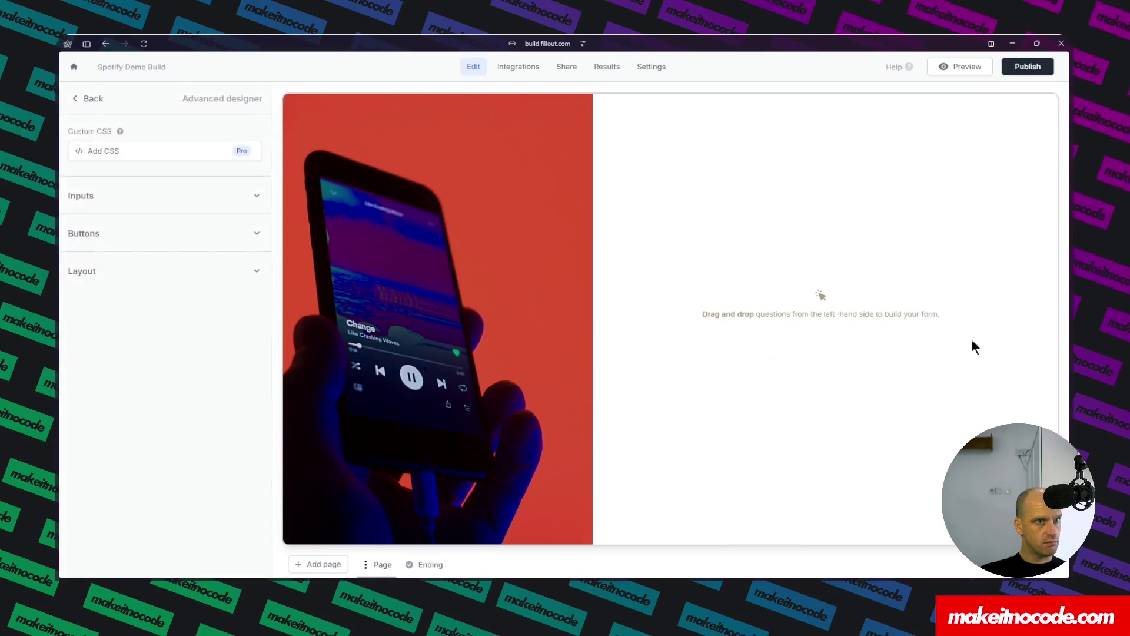
left_click(118, 240)
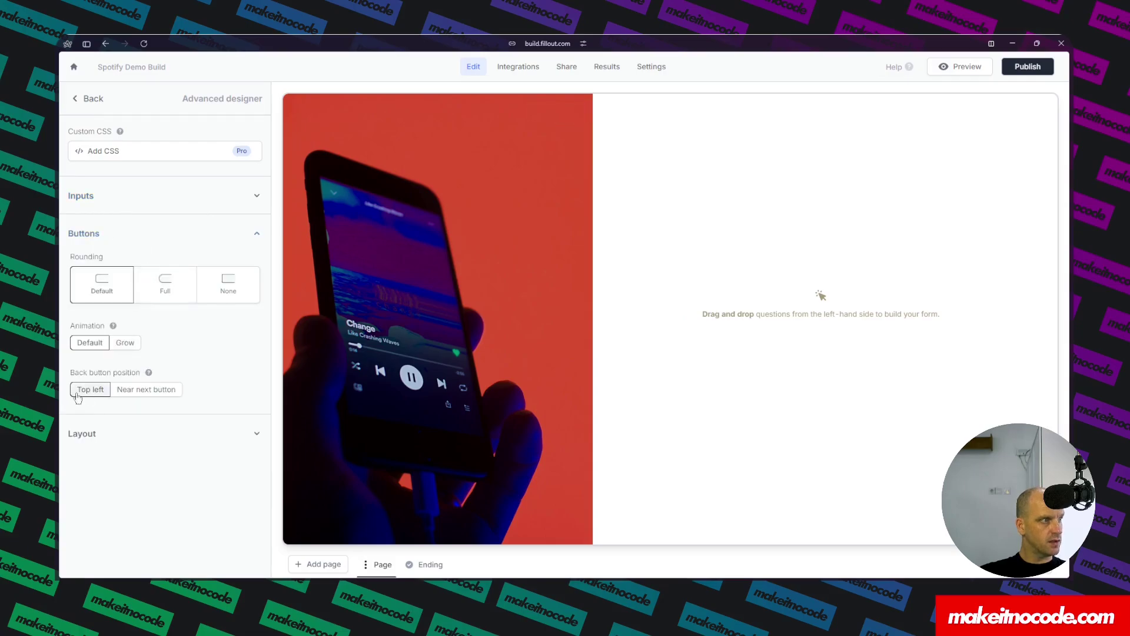
left_click(106, 101)
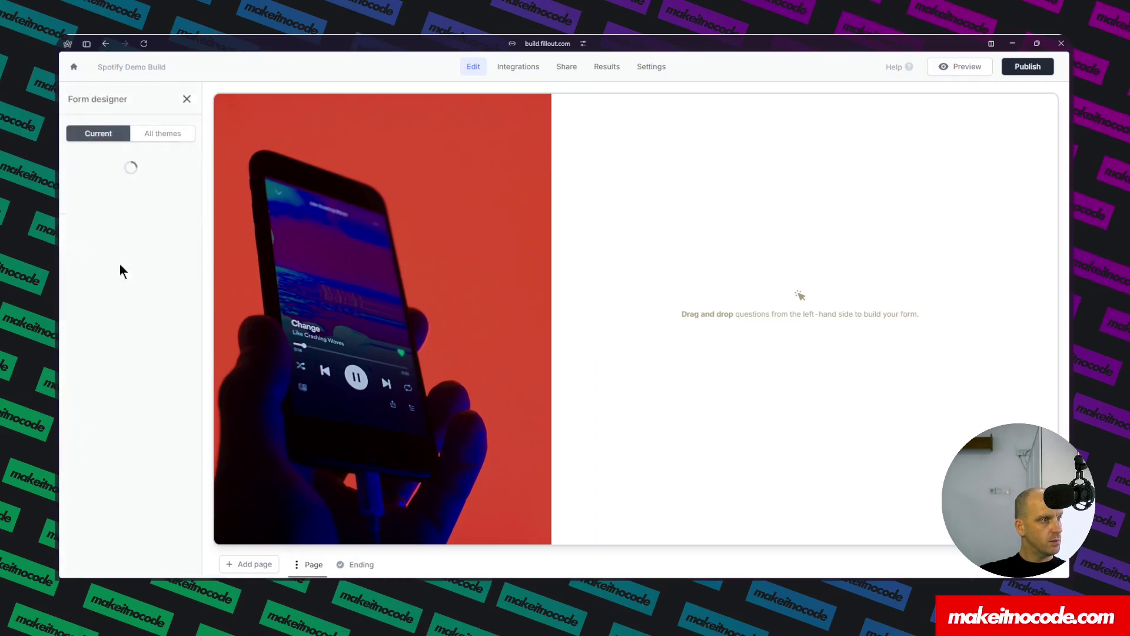
- Change the theme's primary colour to the preset bright green and close the form designer
left_click(181, 219)
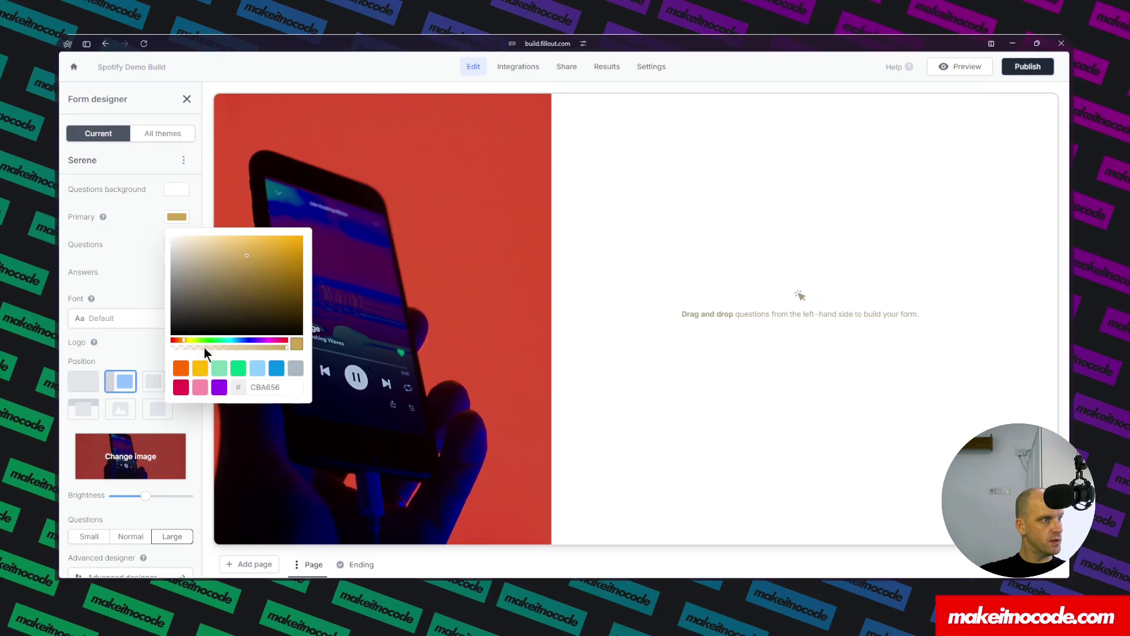
left_click(238, 367)
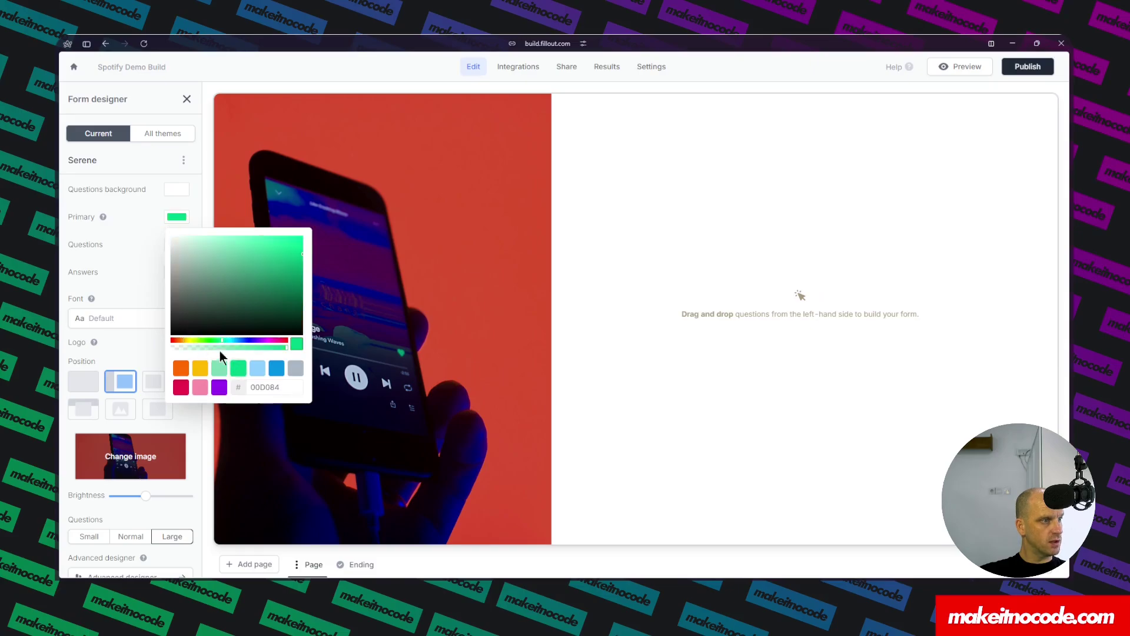
left_click(187, 101)
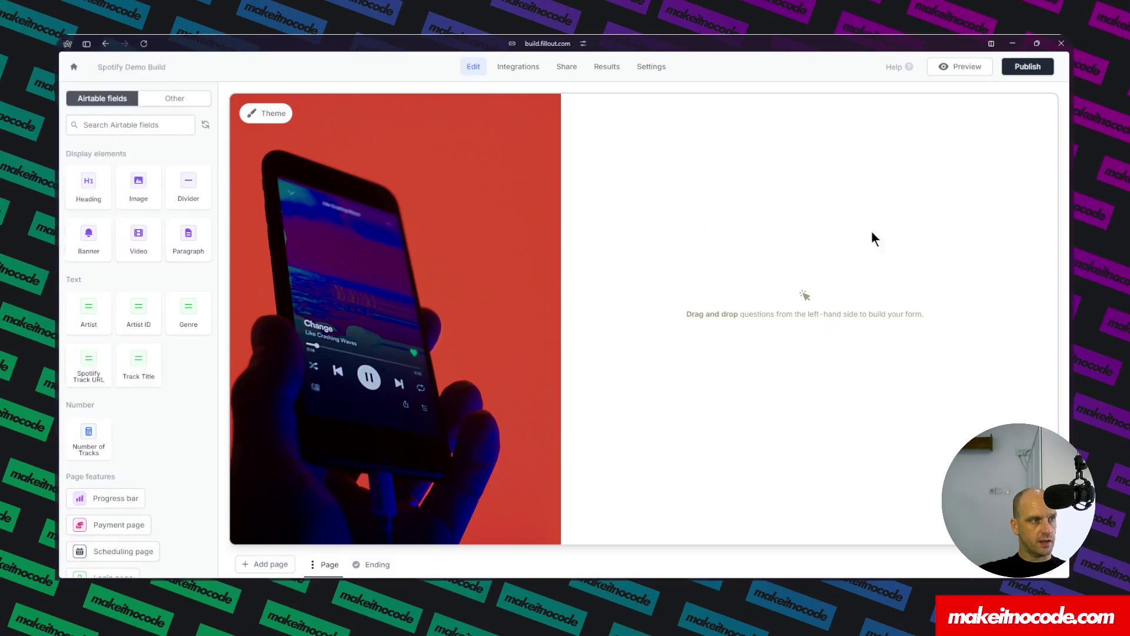
- Add the Spotify track URL field from Airtable as the form's first question and correct its label to "Spotify Track URL"
left_click(175, 99)
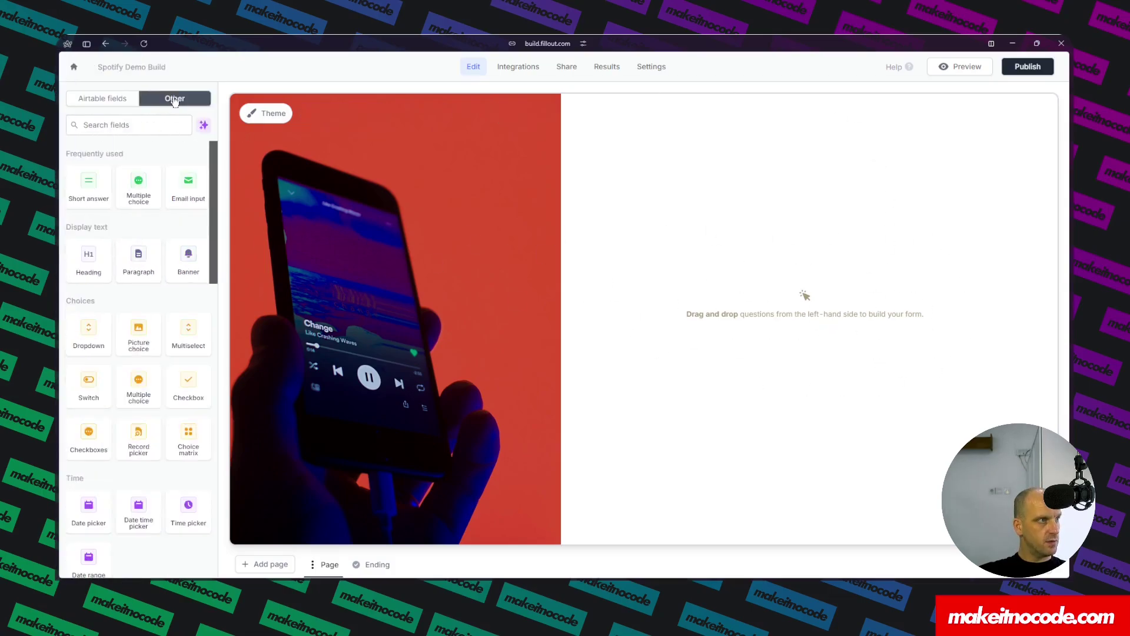
left_click(99, 101)
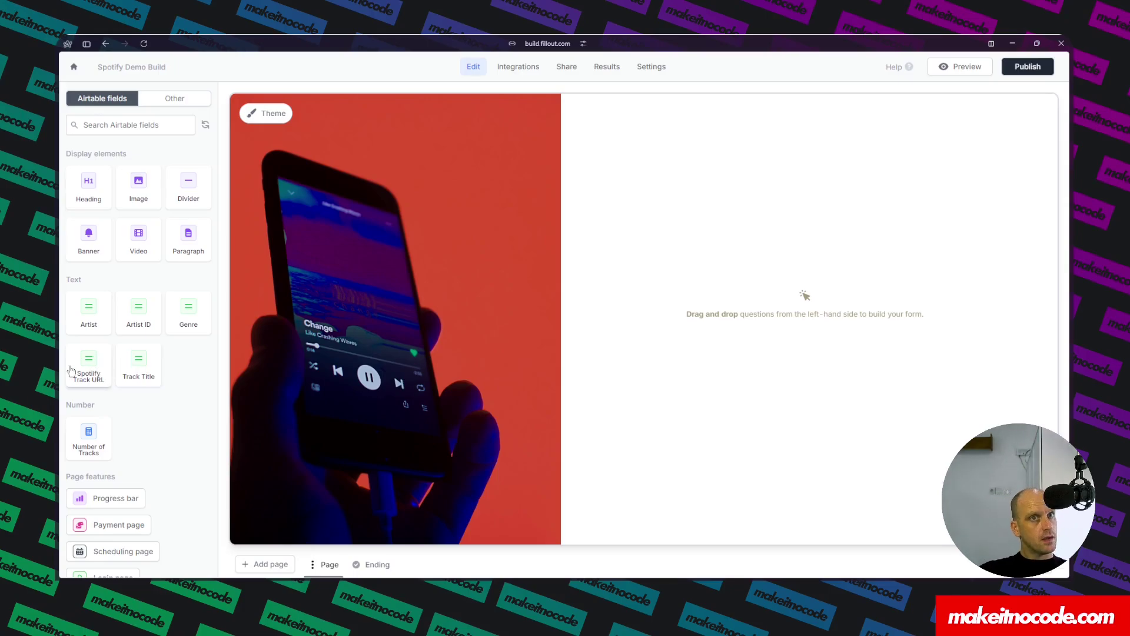
left_click_drag(86, 368, 652, 229)
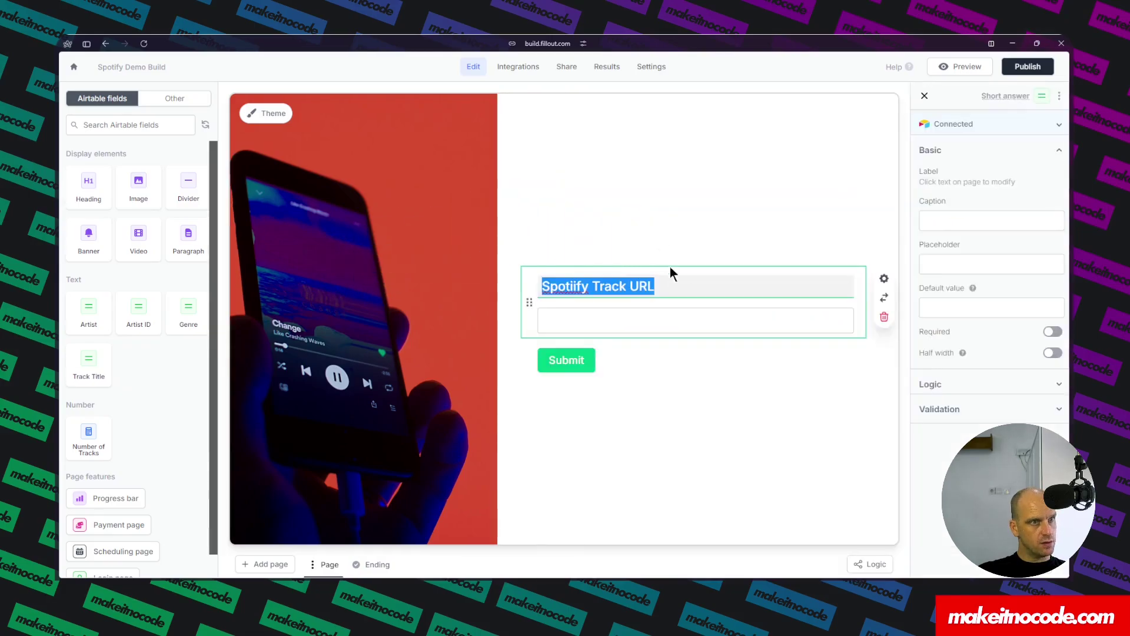
left_click(576, 288)
key("BackSpace")
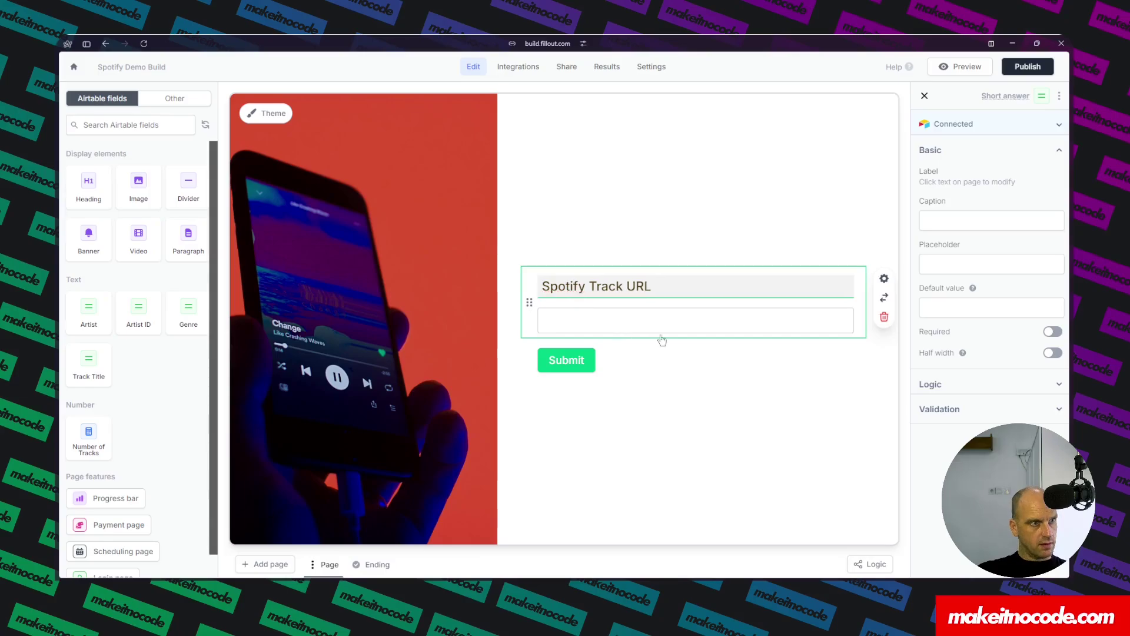
left_click(705, 419)
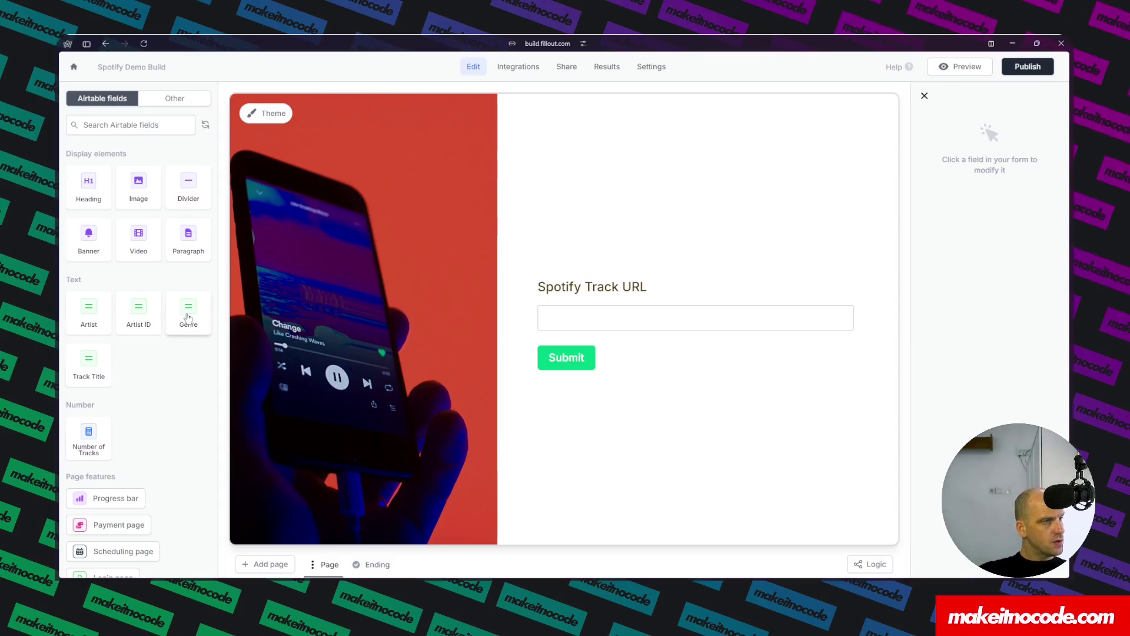
- Add the Genre and Number of Tracks fields below the Spotify Track URL question and publish the form
left_click_drag(187, 318, 587, 353)
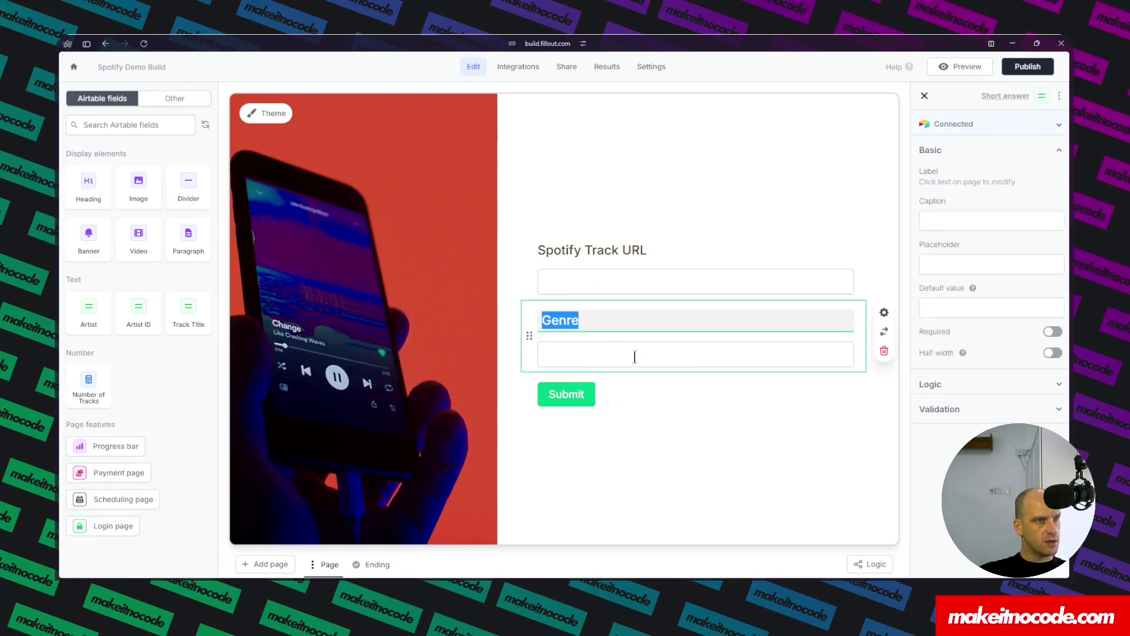
left_click_drag(89, 389, 557, 366)
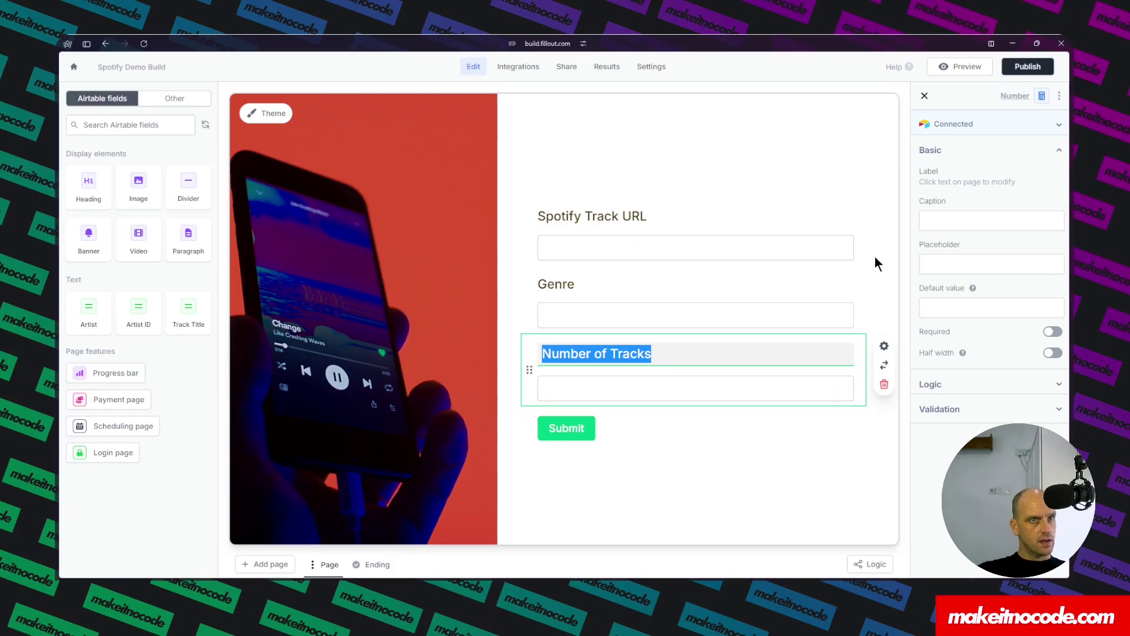
left_click(1018, 69)
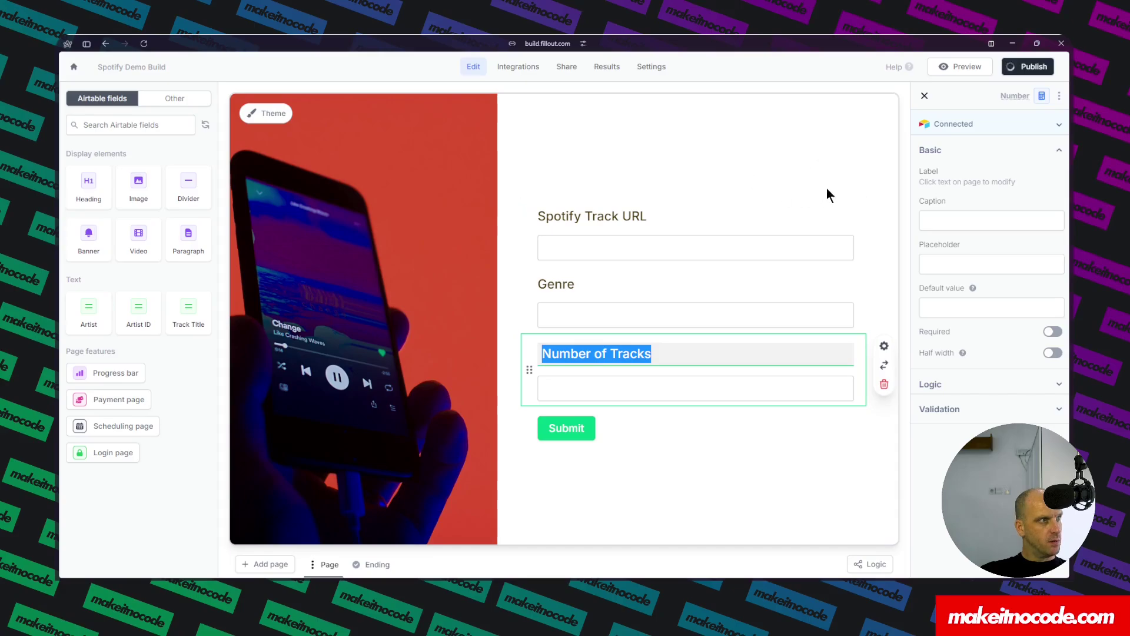
- Switch to Airtable and create a single line text field named "Fillout Submission ID" in the Playlists table
mouse_move(54, 303)
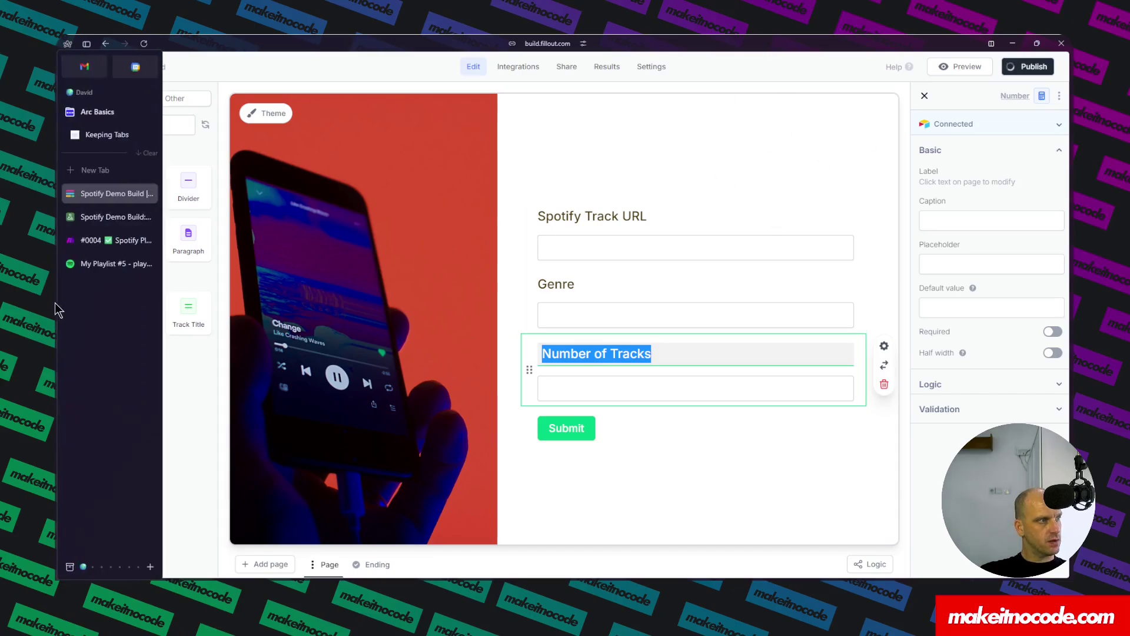
left_click(104, 219)
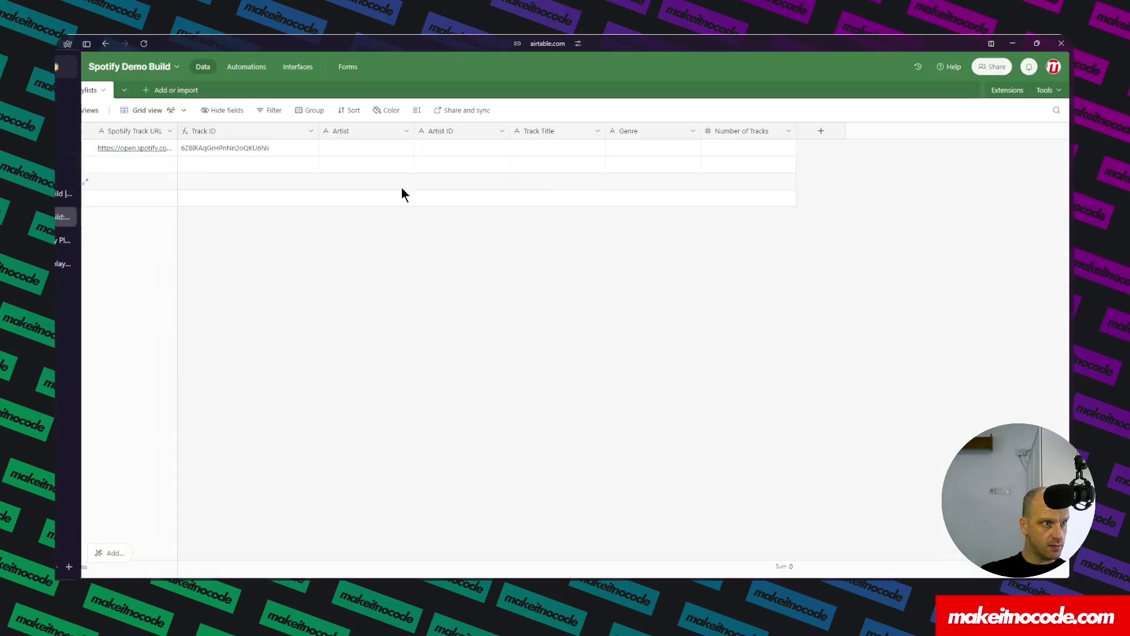
left_click(832, 135)
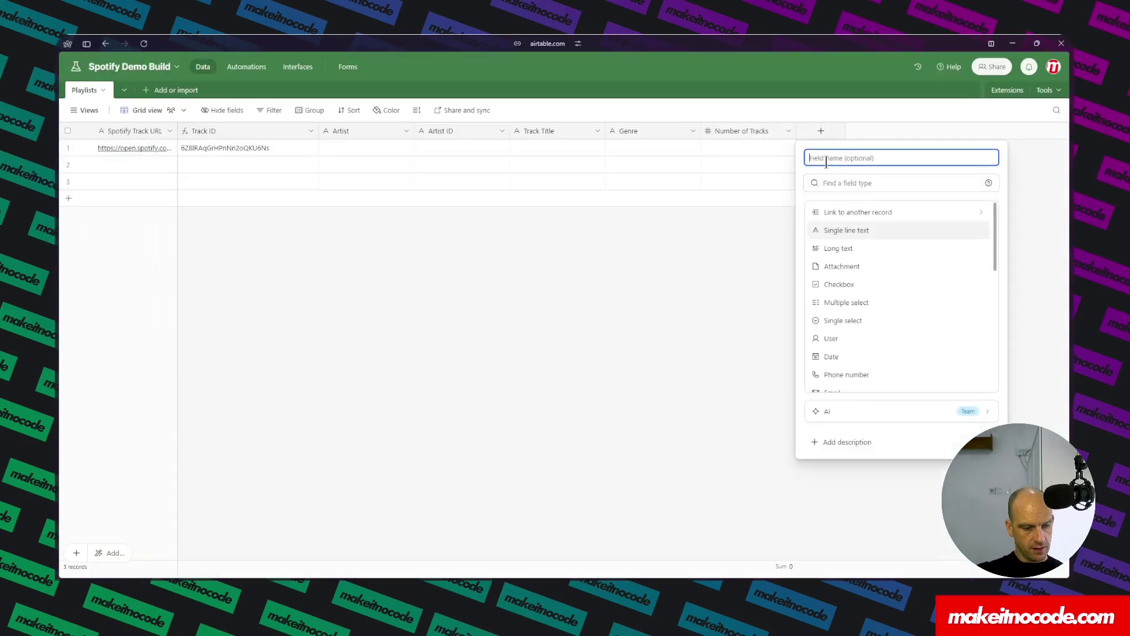
type("Fillout S")
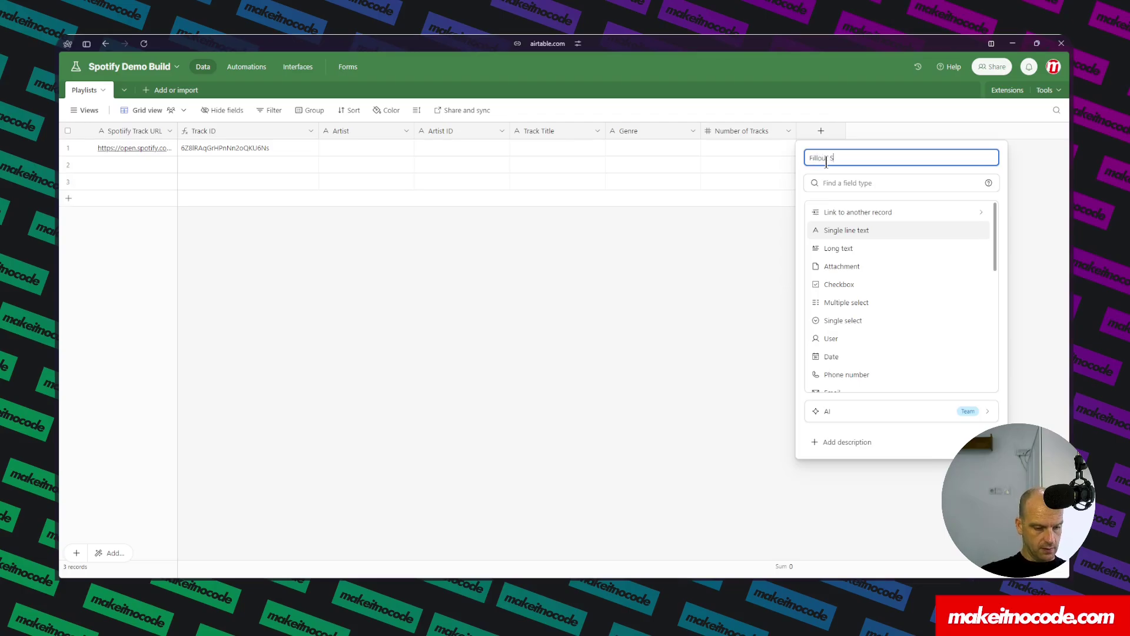
type("ubmission ID")
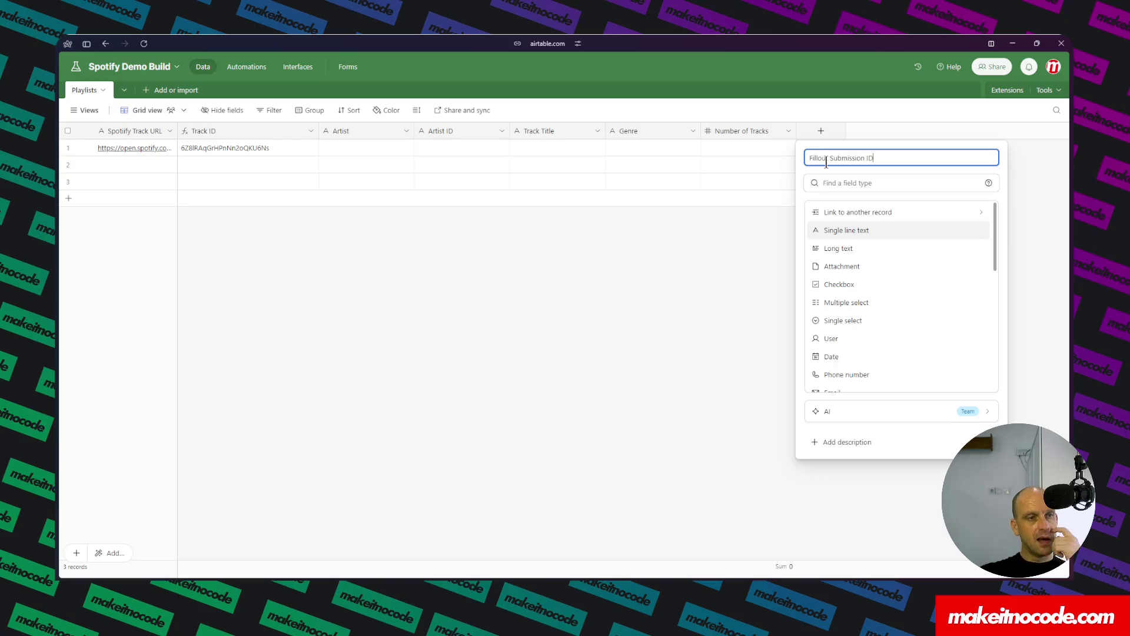
left_click(847, 231)
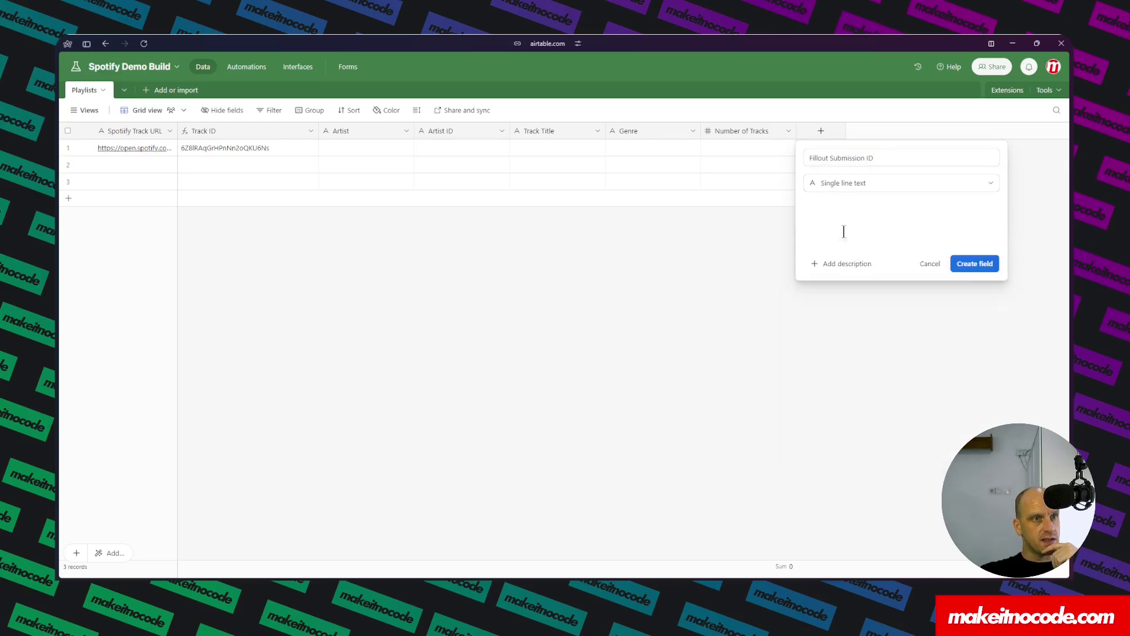
left_click(975, 265)
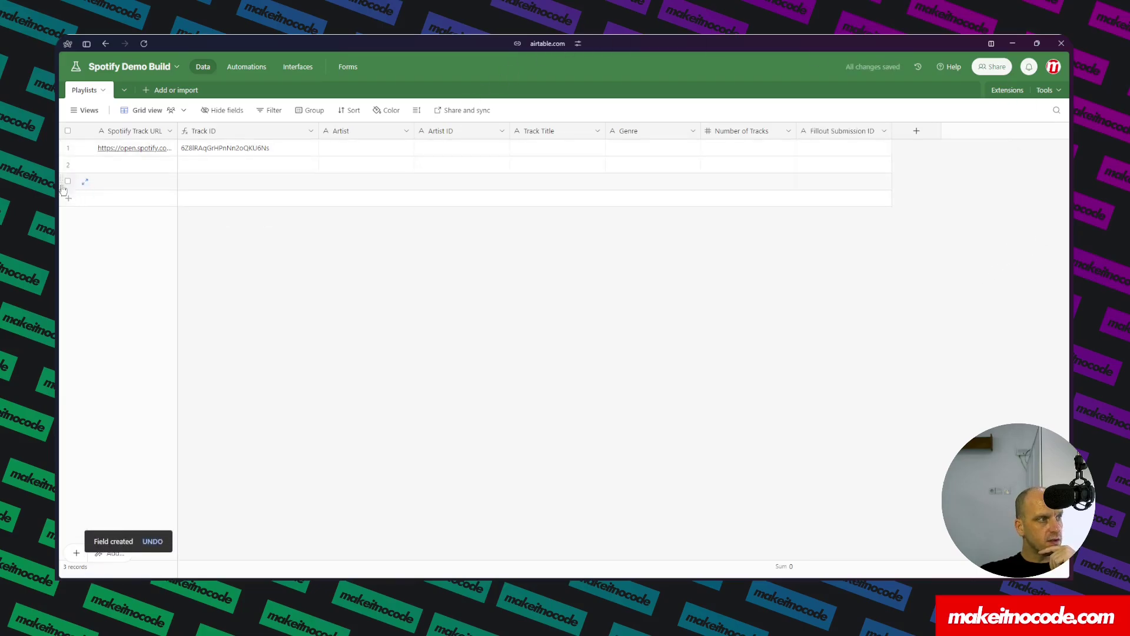
- Switch back to Fillout, add a new mapping row in the form's Airtable integration and refresh the available Airtable fields
mouse_move(54, 179)
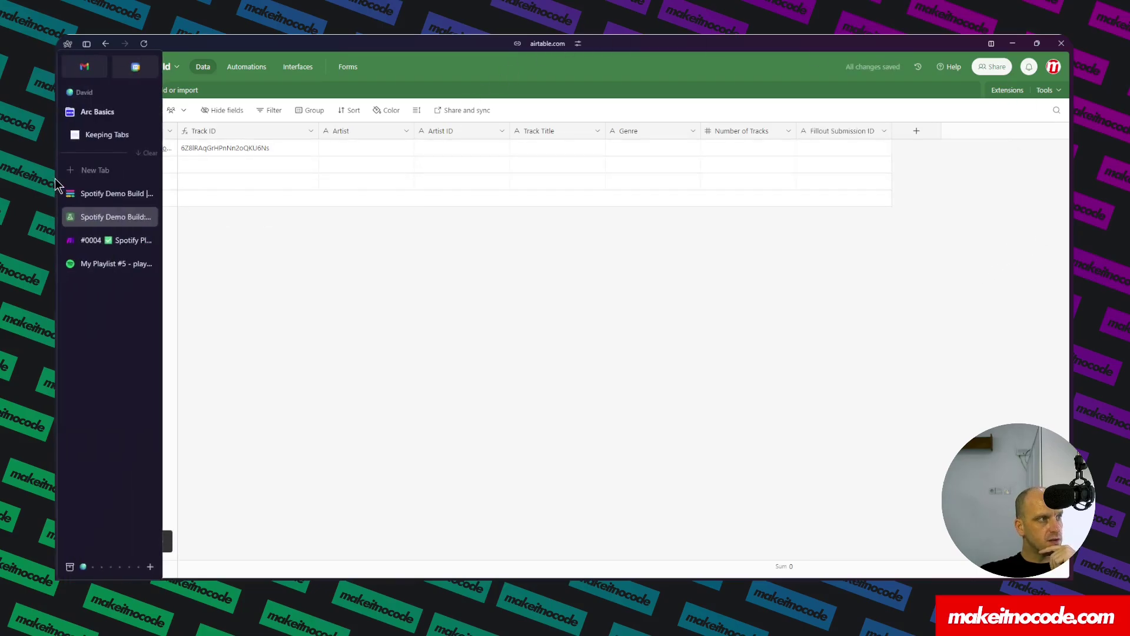
left_click(90, 194)
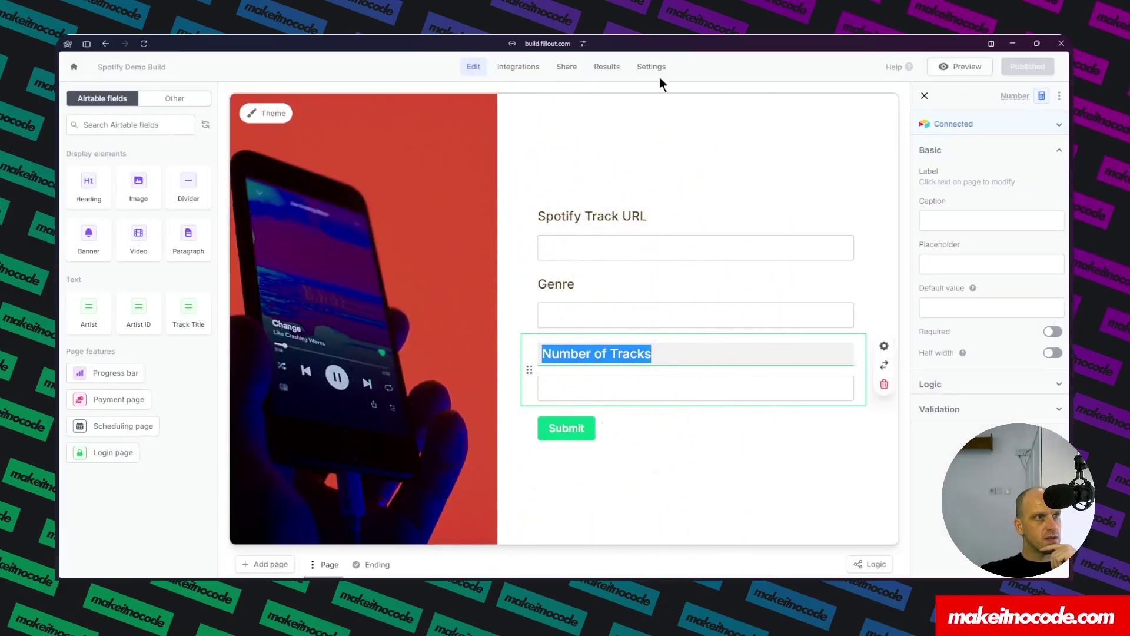
left_click(518, 70)
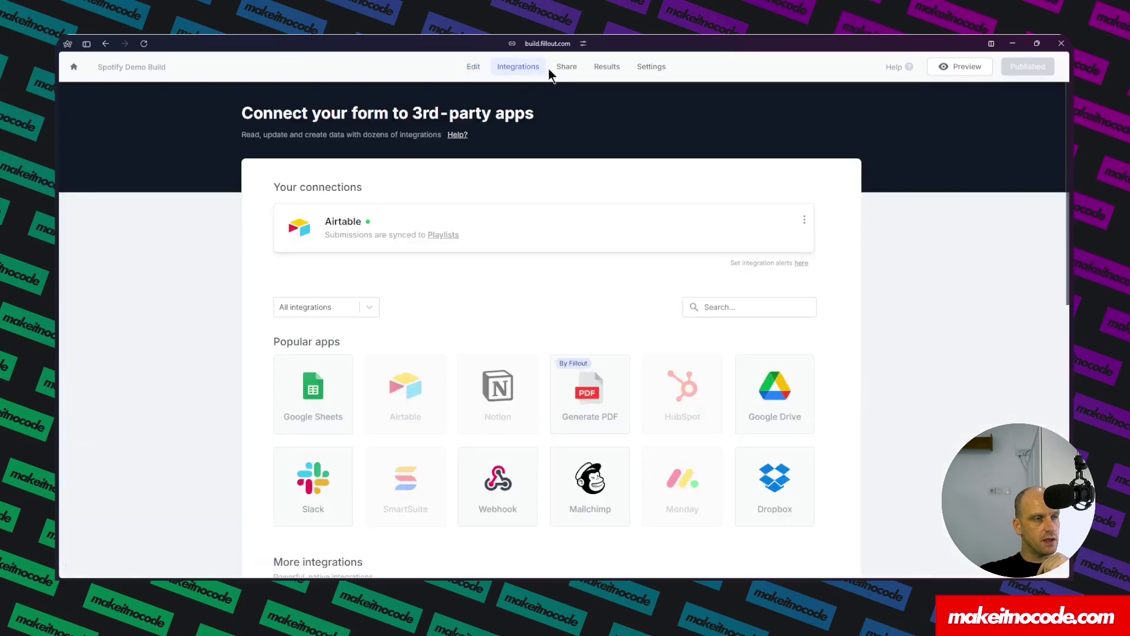
left_click(766, 226)
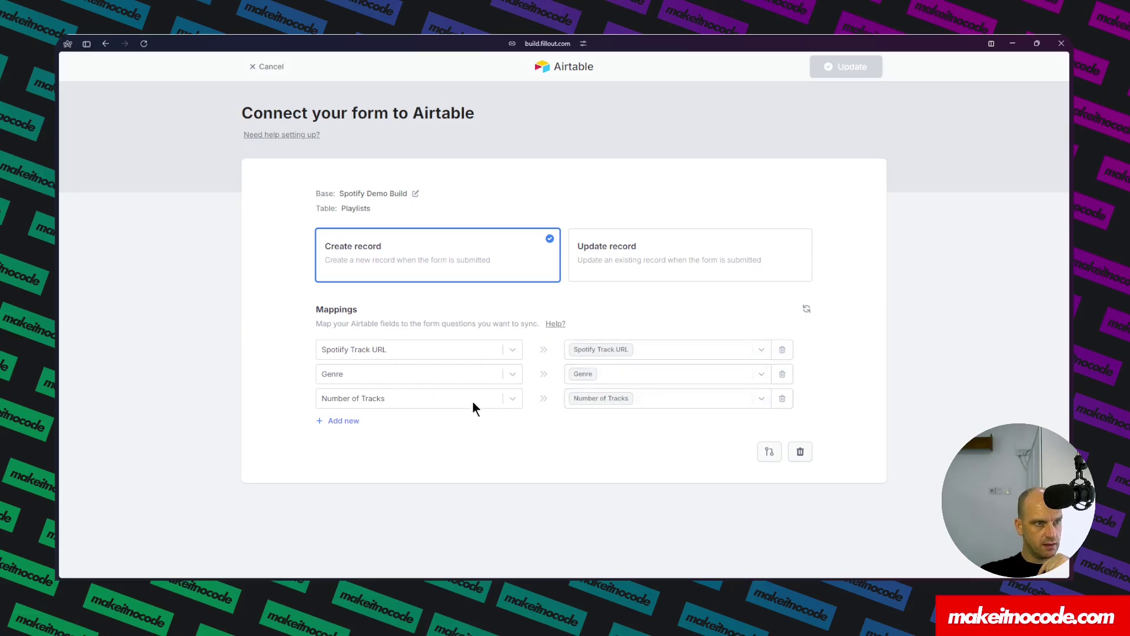
left_click(347, 421)
left_click(397, 428)
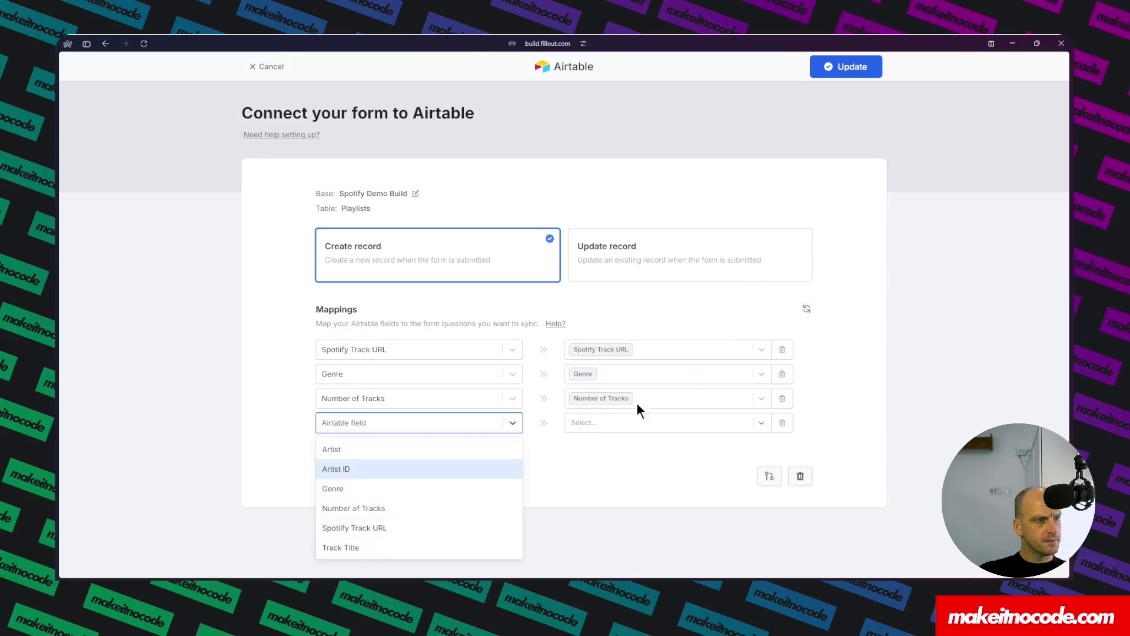
left_click(805, 311)
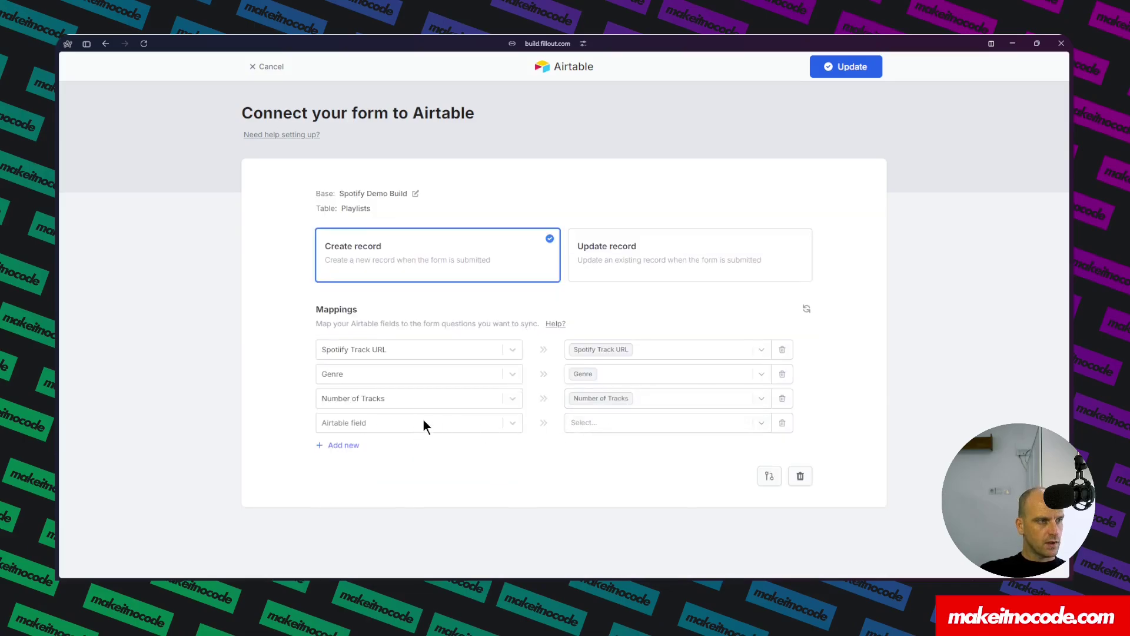
- Map the Airtable field Fillout Submission ID to the form's Submission ID and update the integration
left_click(426, 421)
left_click(373, 489)
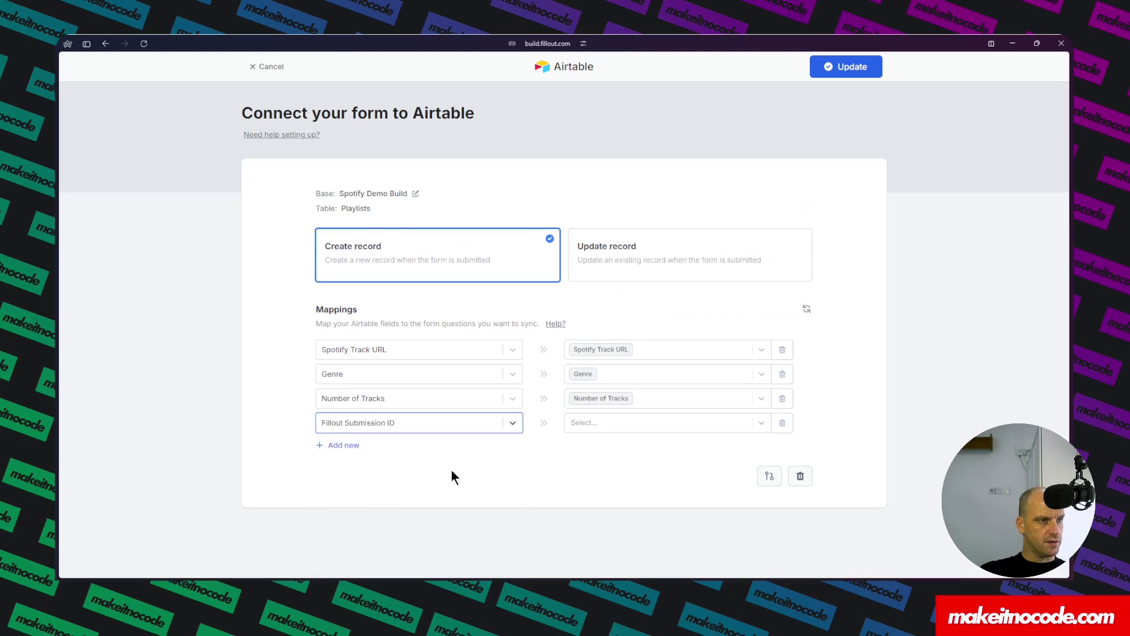
left_click(761, 423)
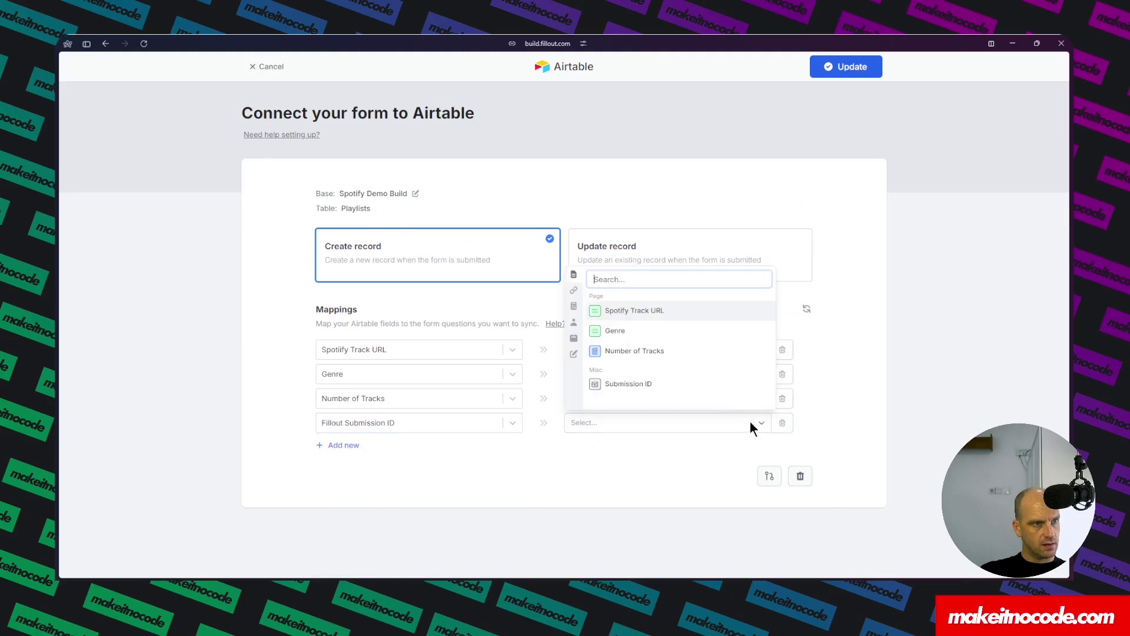
left_click(622, 384)
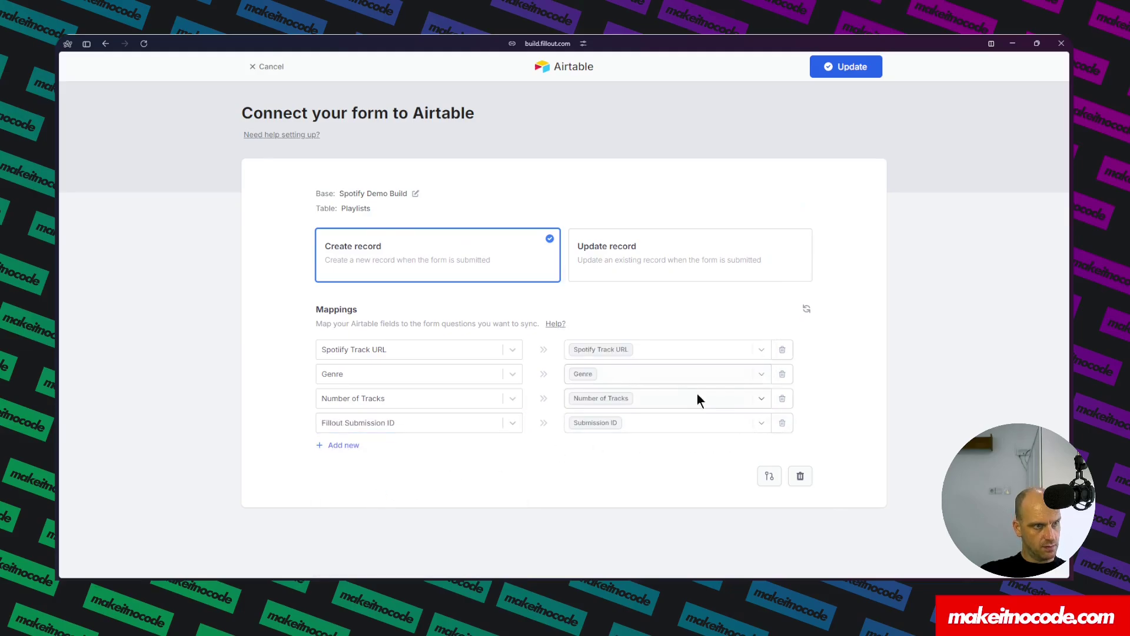
left_click(849, 69)
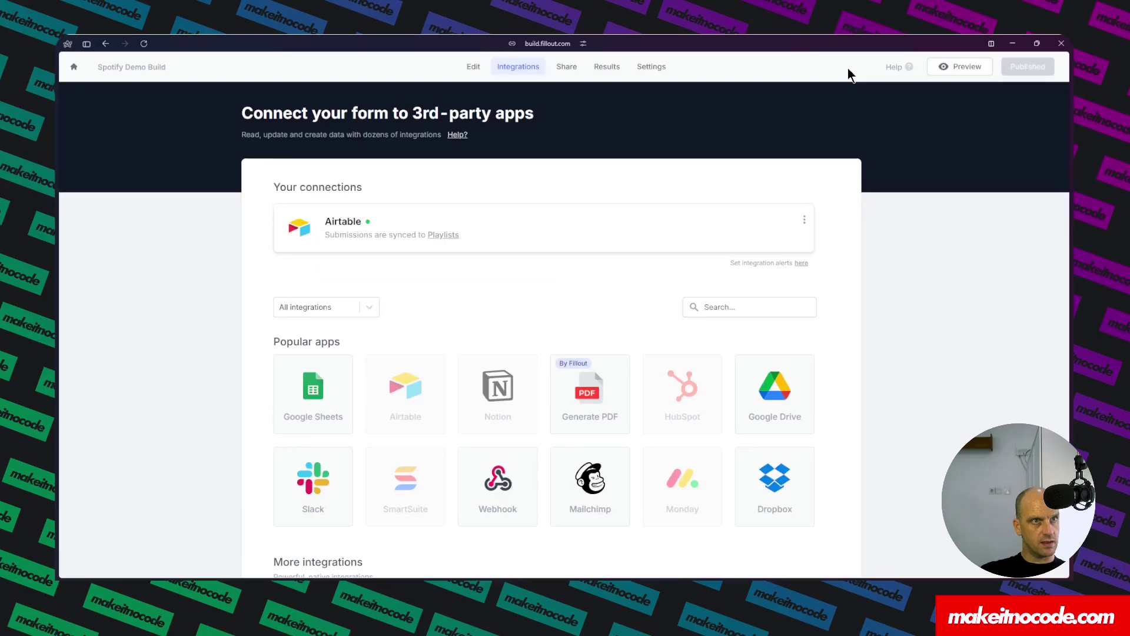
- Preview the form and fill it in with a Spotify track link, genre "Jazz" and 50 tracks
left_click(473, 68)
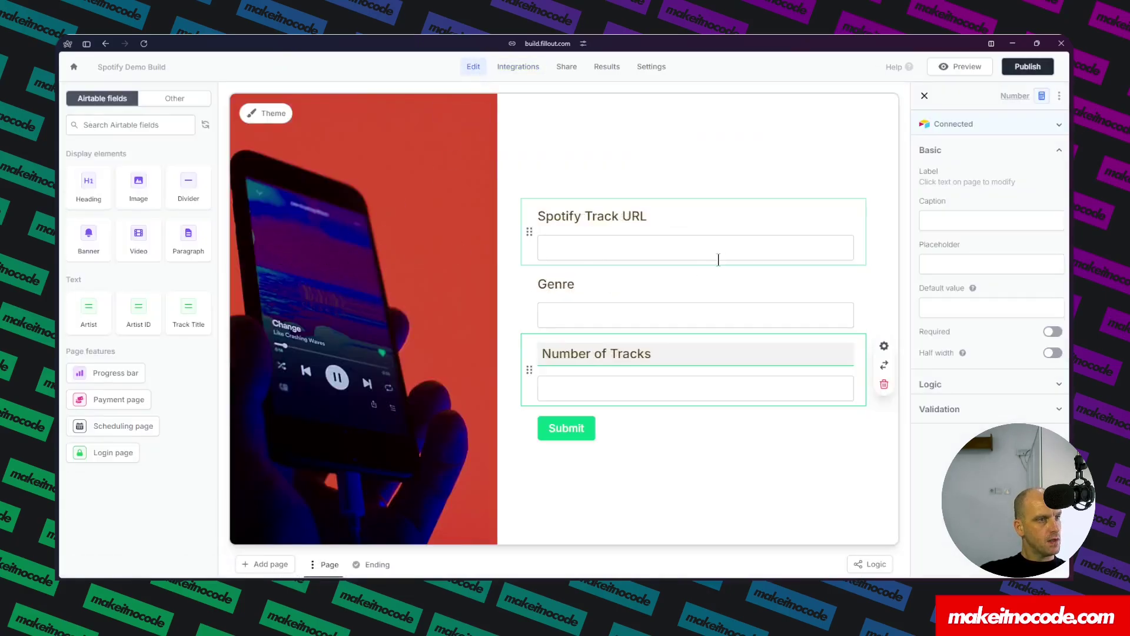
mouse_move(56, 302)
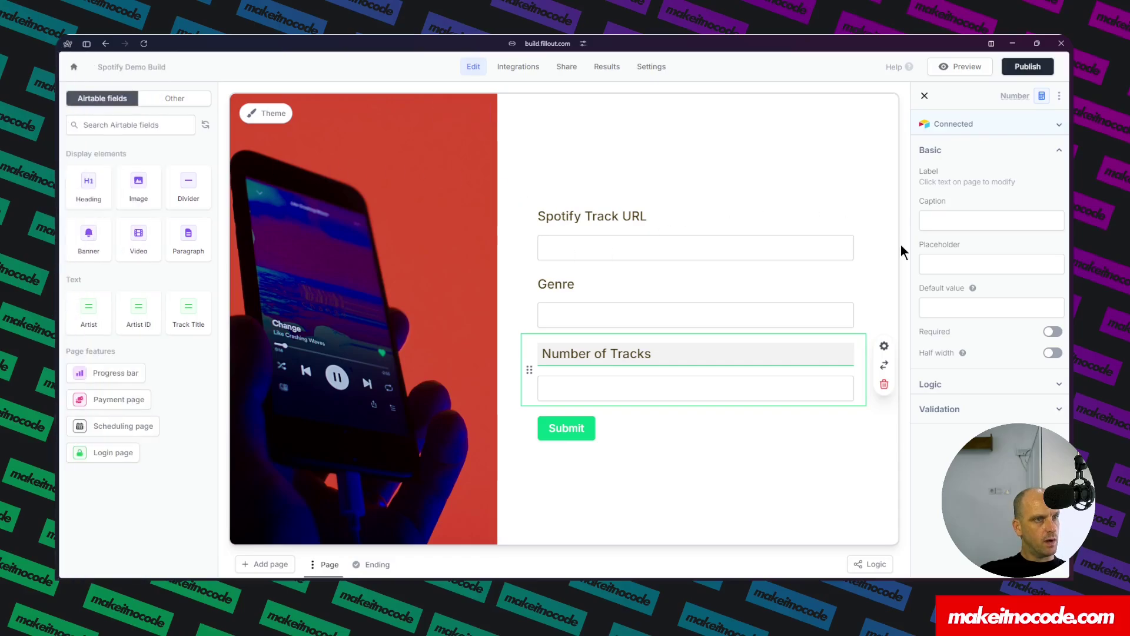
left_click(962, 67)
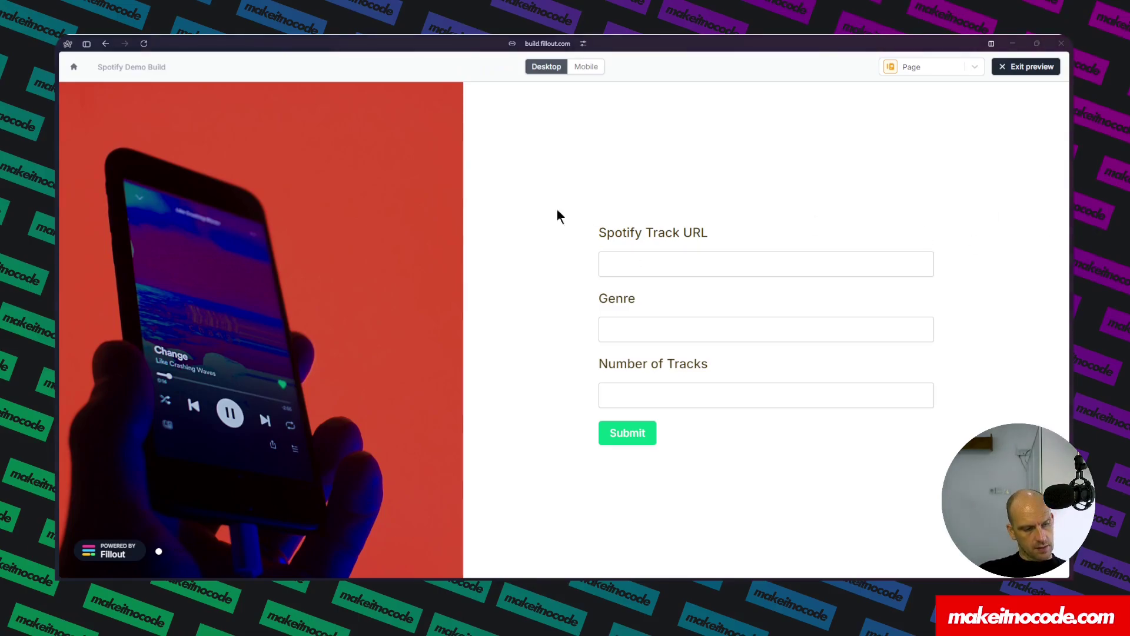
left_click(616, 254)
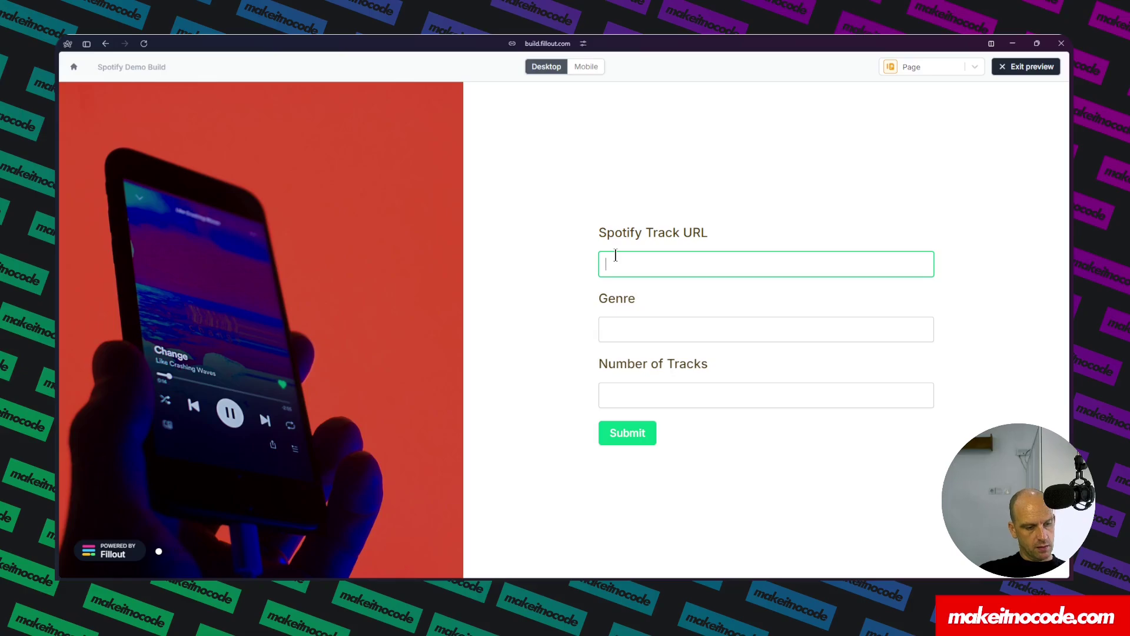
type("https://open.spotify.com/intl-de/track/7zp9FOU4cjFdGN1zdWTvcB?si=f87c9f58955c4b58")
left_click(638, 333)
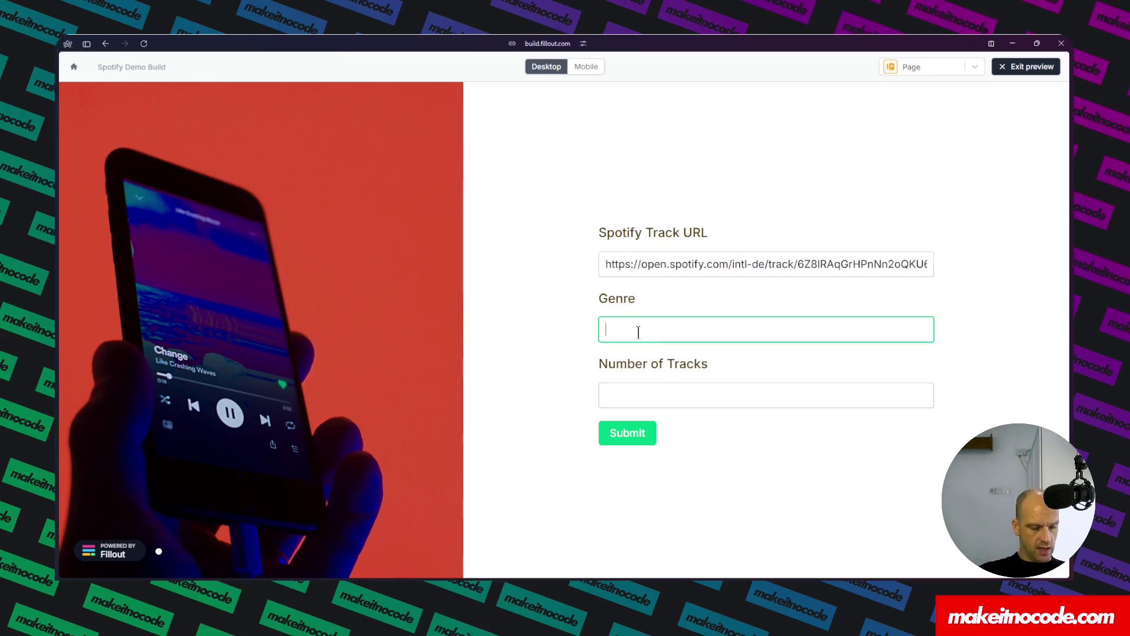
type("Jazz")
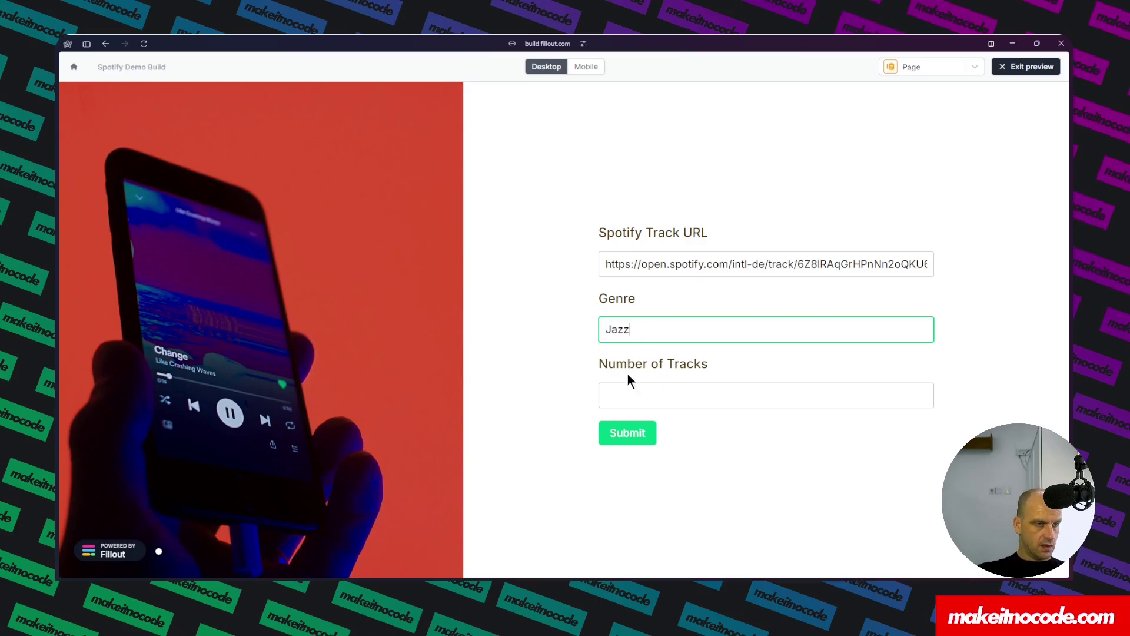
left_click(618, 402)
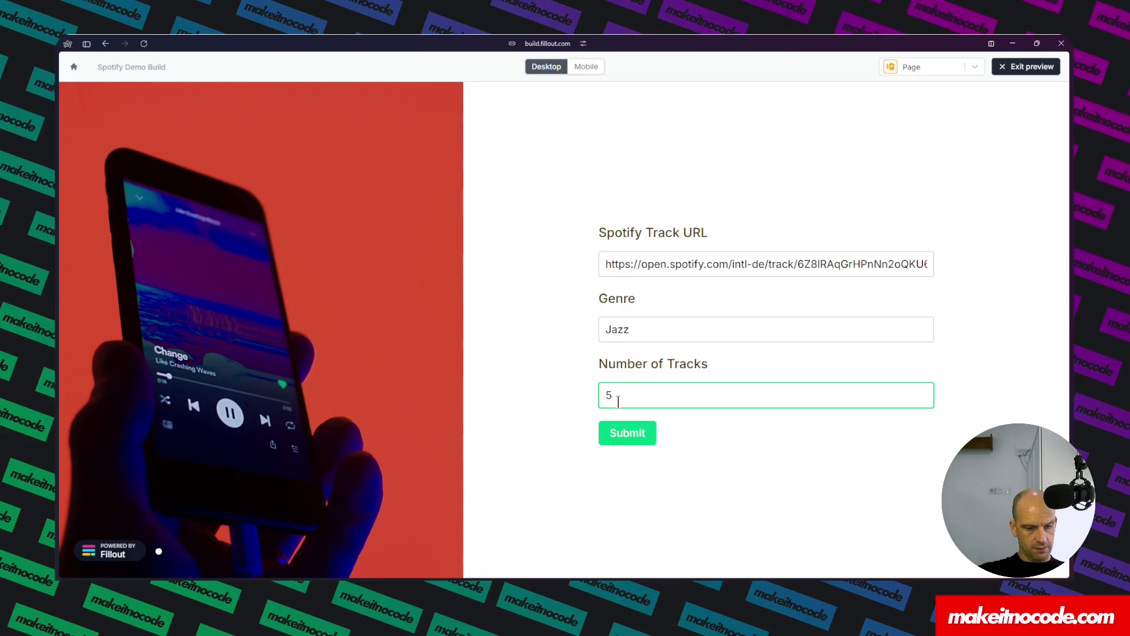
left_click(738, 434)
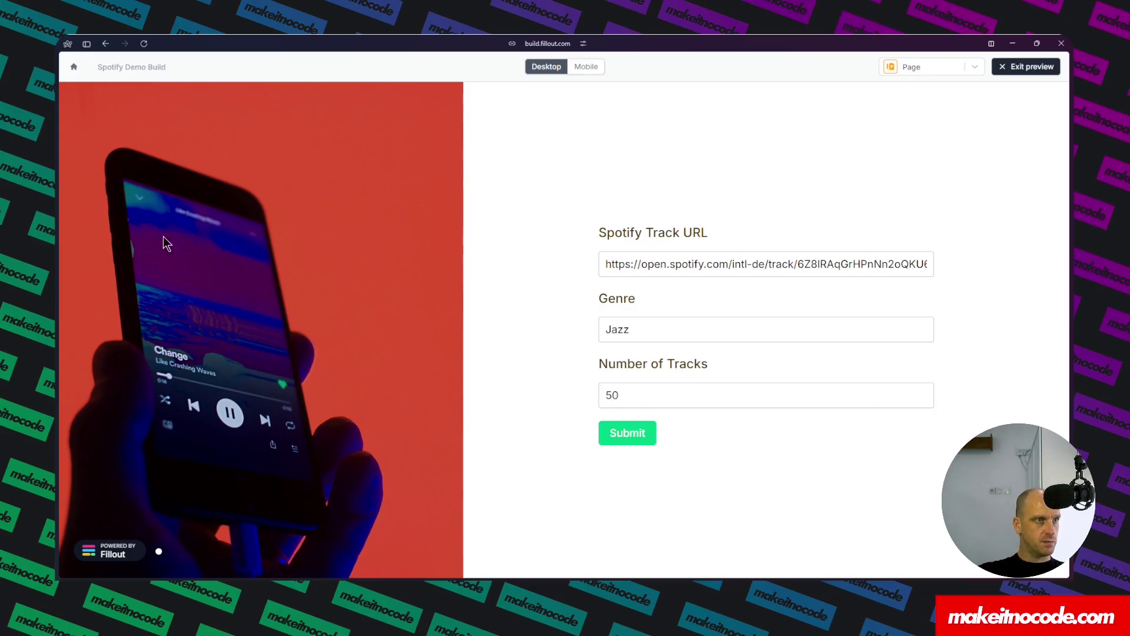
- Switch to Airtable and delete all three existing records from the Playlists table
mouse_move(57, 249)
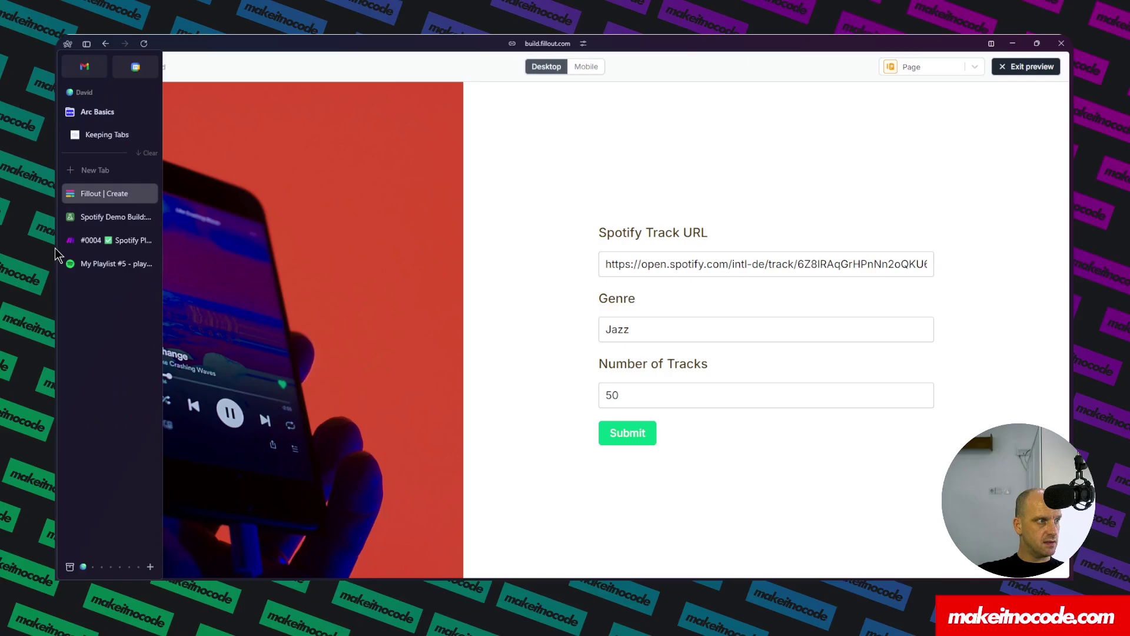
left_click(100, 218)
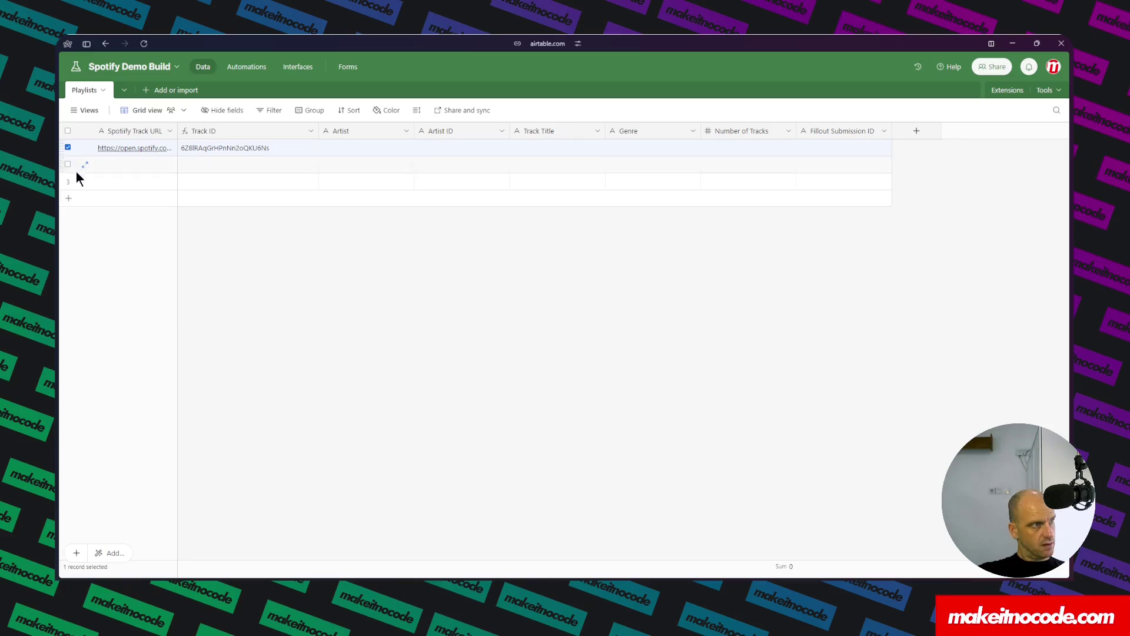
left_click(68, 181, "shift")
right_click(101, 157)
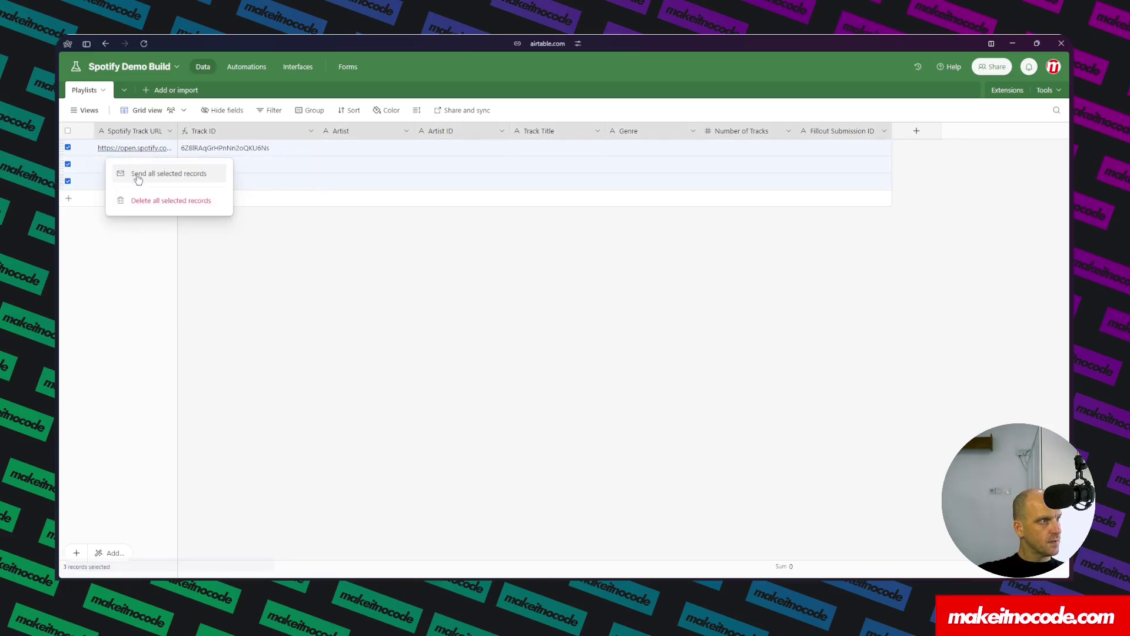
left_click(155, 197)
- Switch back to the Fillout preview and submit the filled-in form
mouse_move(55, 214)
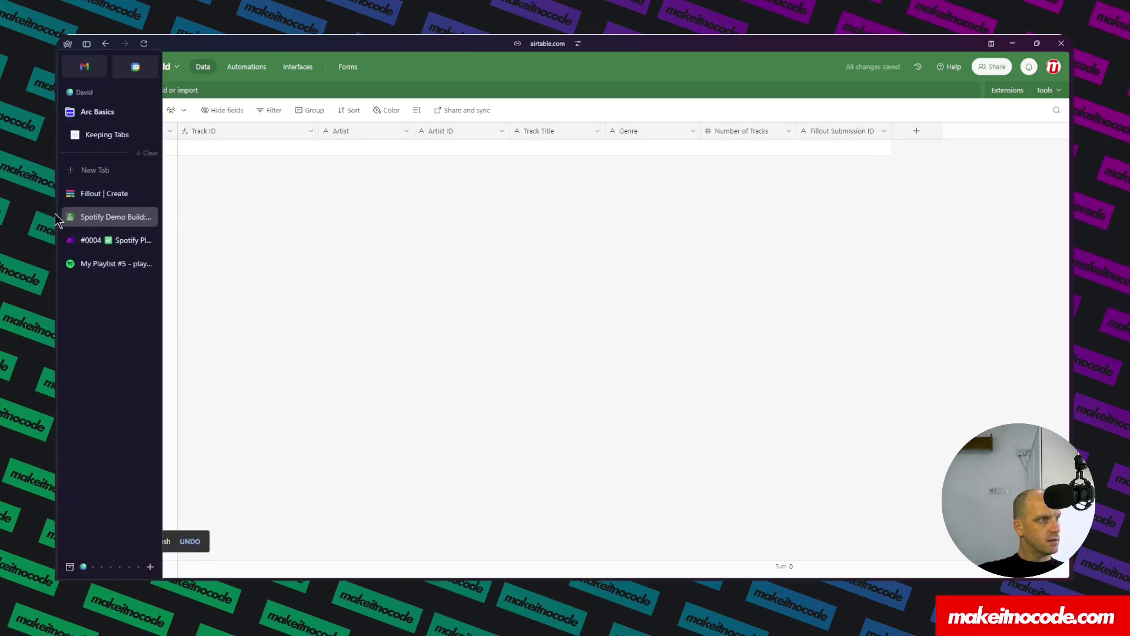
left_click(87, 193)
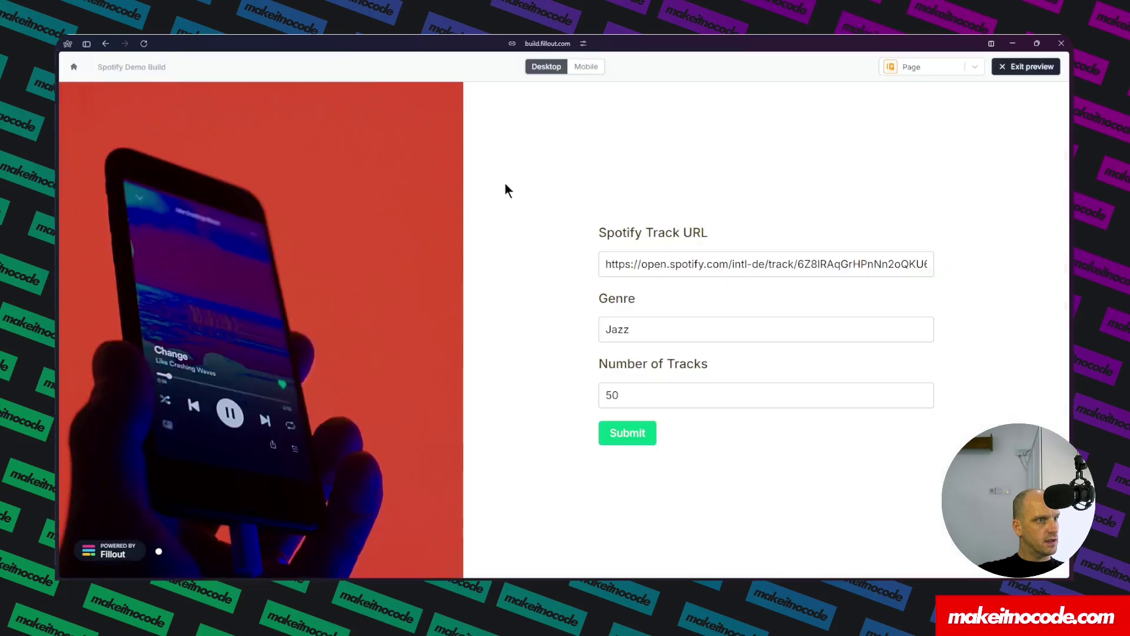
left_click(634, 431)
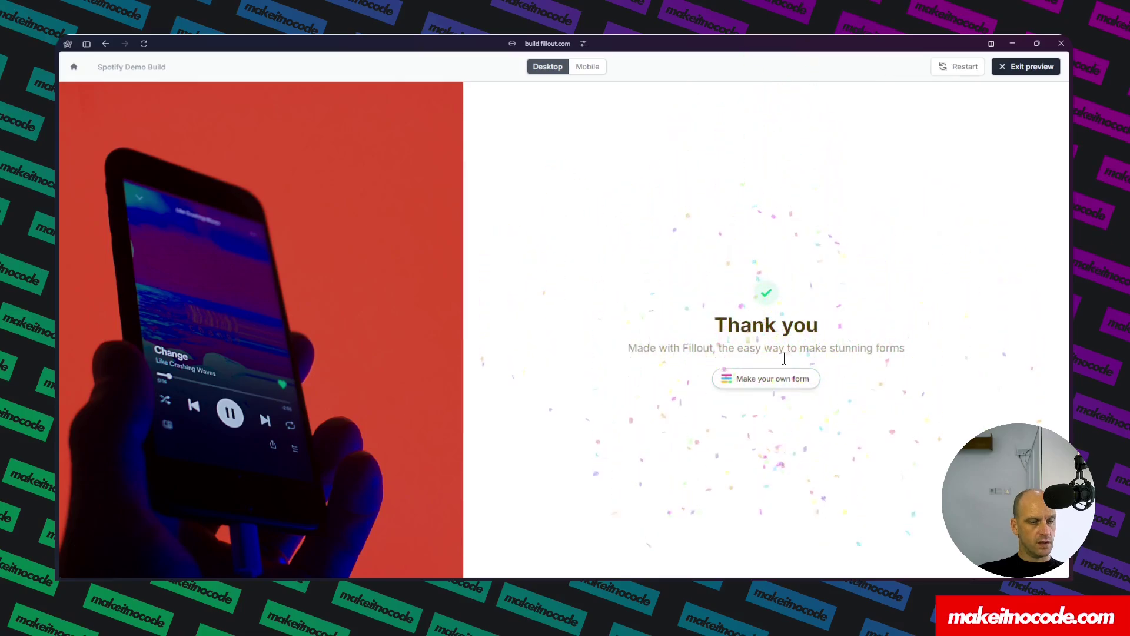
- Switch to Airtable, check the new record's track URL, genre and submission ID, and slightly widen the Spotify Track URL column
left_click(83, 218)
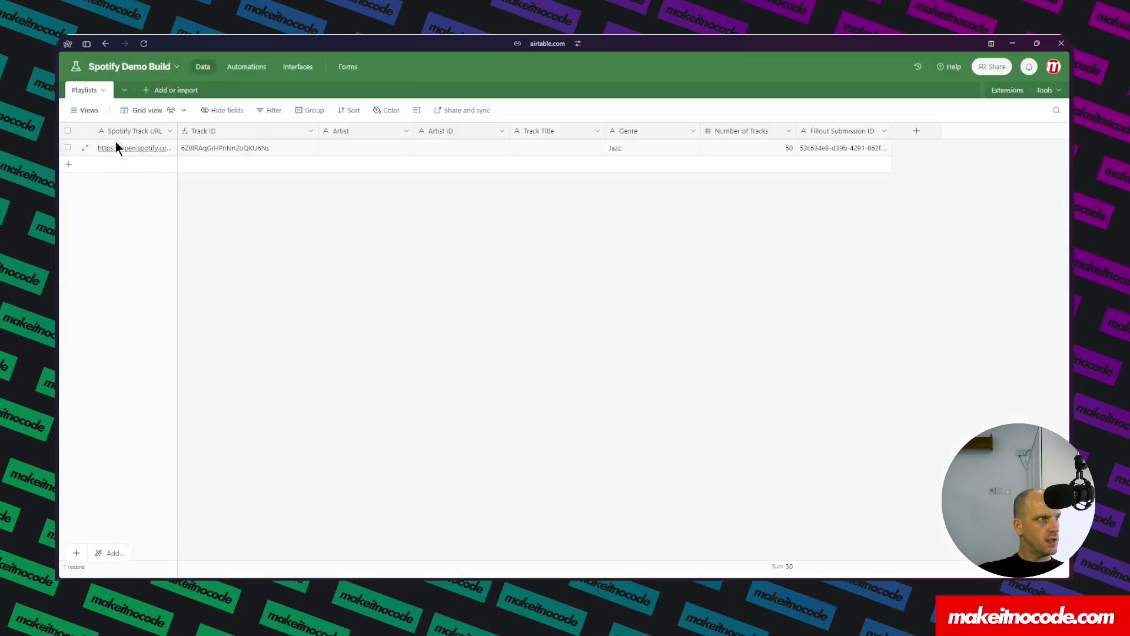
left_click(143, 148)
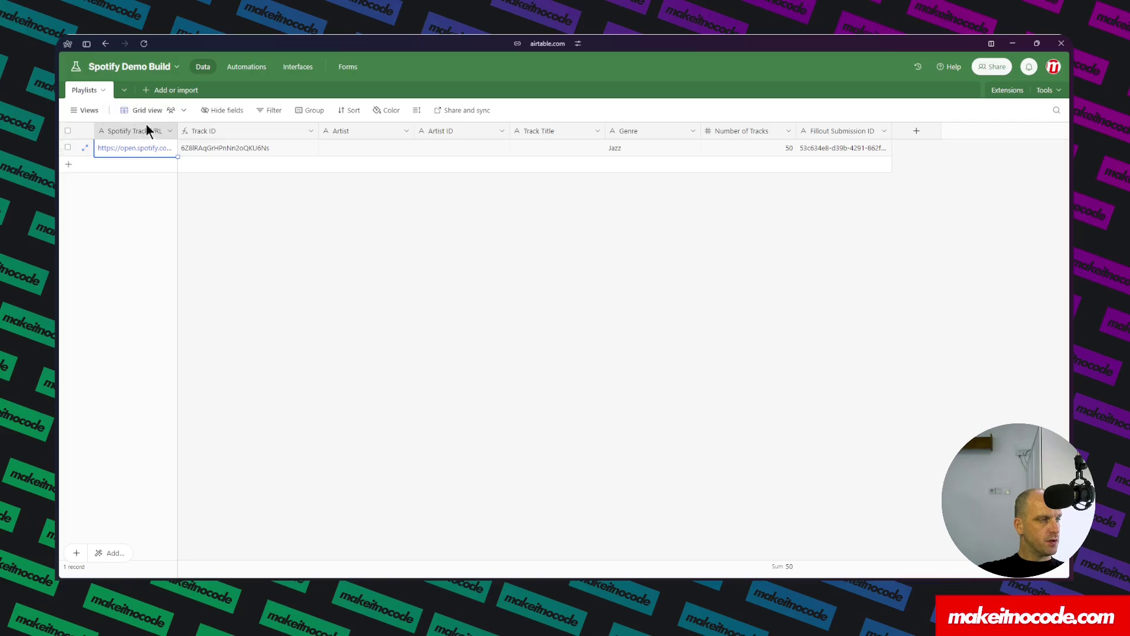
left_click(686, 147)
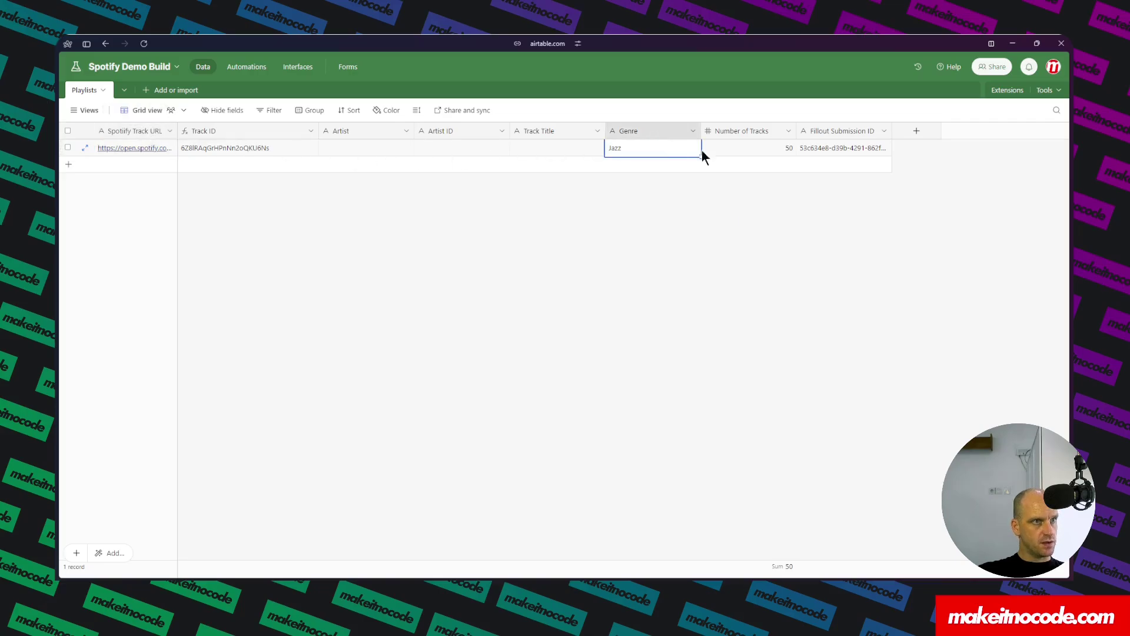
left_click(838, 131)
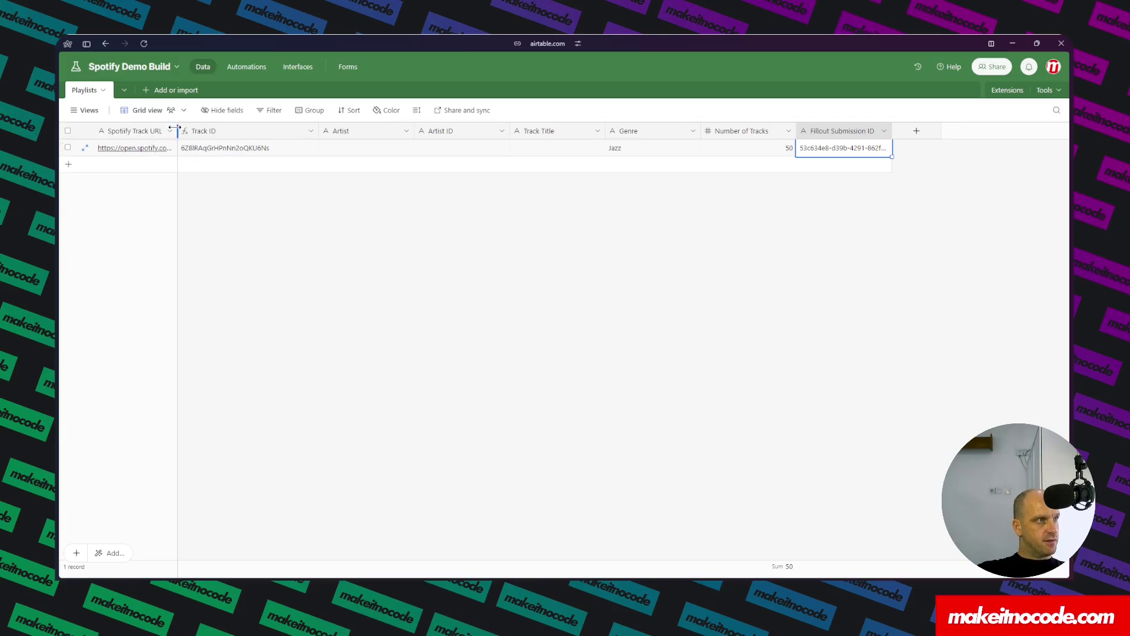
mouse_move(177, 130)
left_mouse_down()
mouse_move(704, 156)
mouse_move(178, 144)
left_mouse_up()
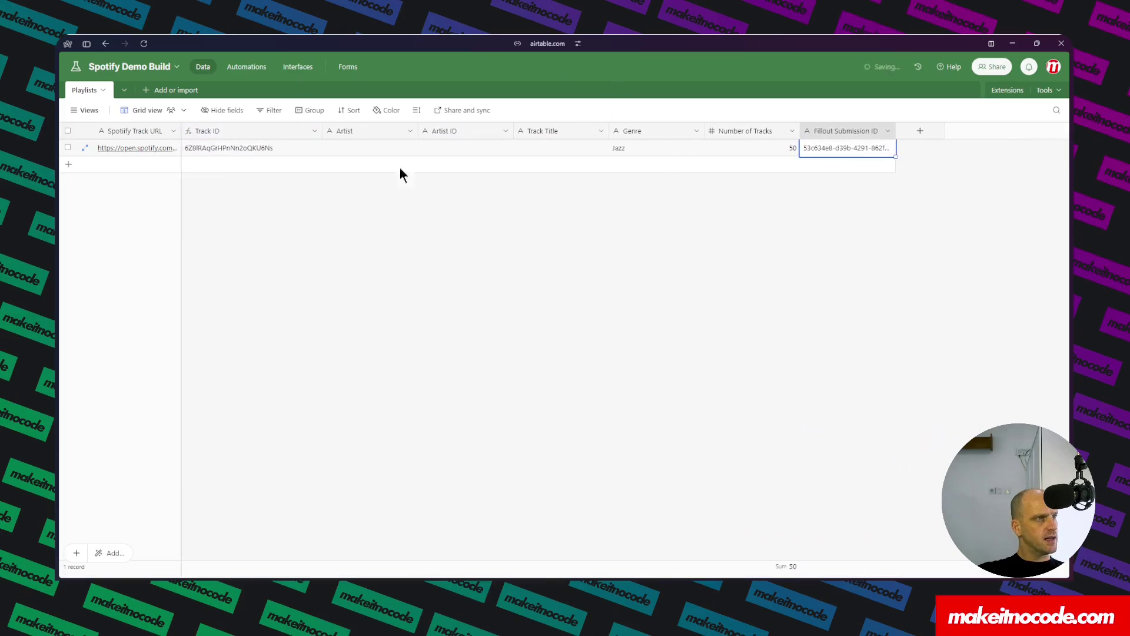
- Switch to Make, leave the open playlist scenario and create a new scenario in the #0004 Spotify Playlist folder
mouse_move(55, 205)
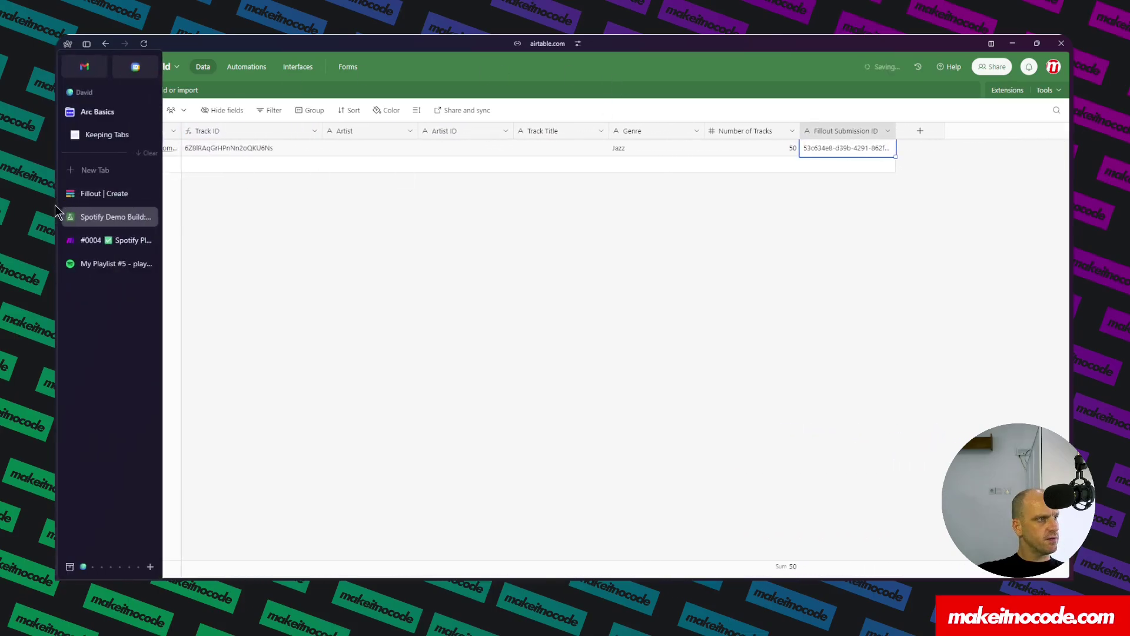
left_click(89, 241)
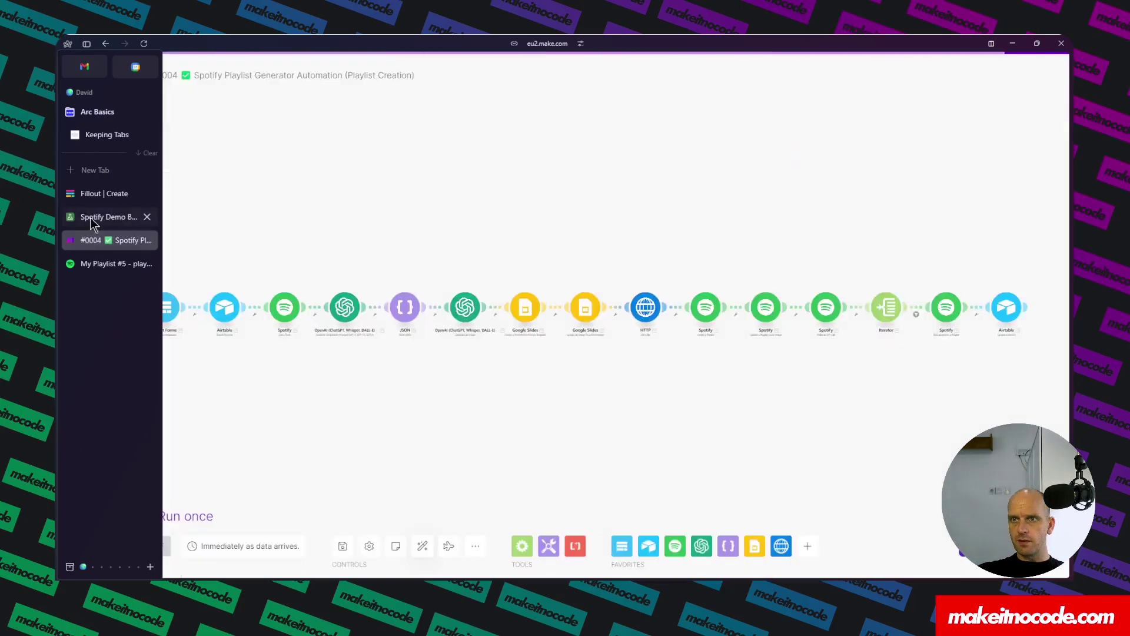
mouse_move(54, 279)
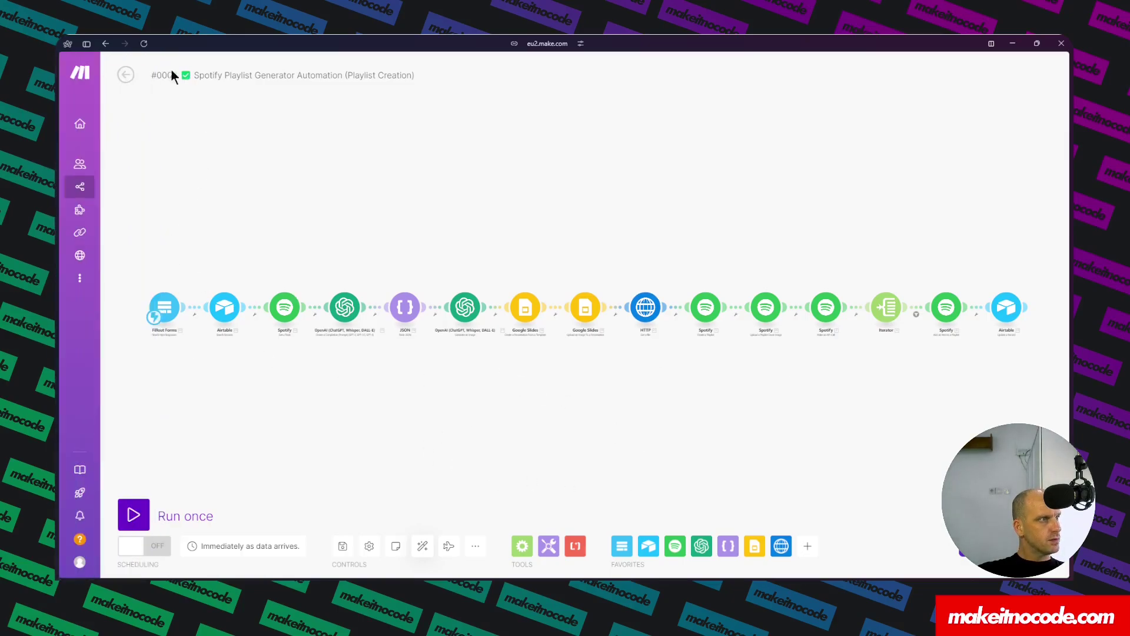
left_click(125, 76)
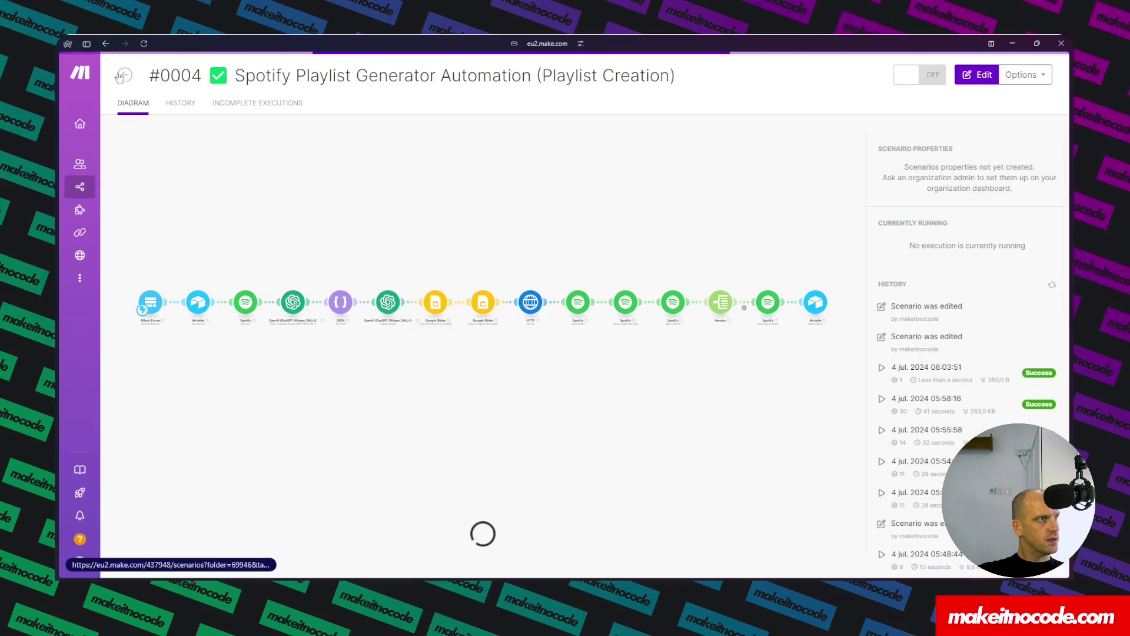
left_click(125, 75)
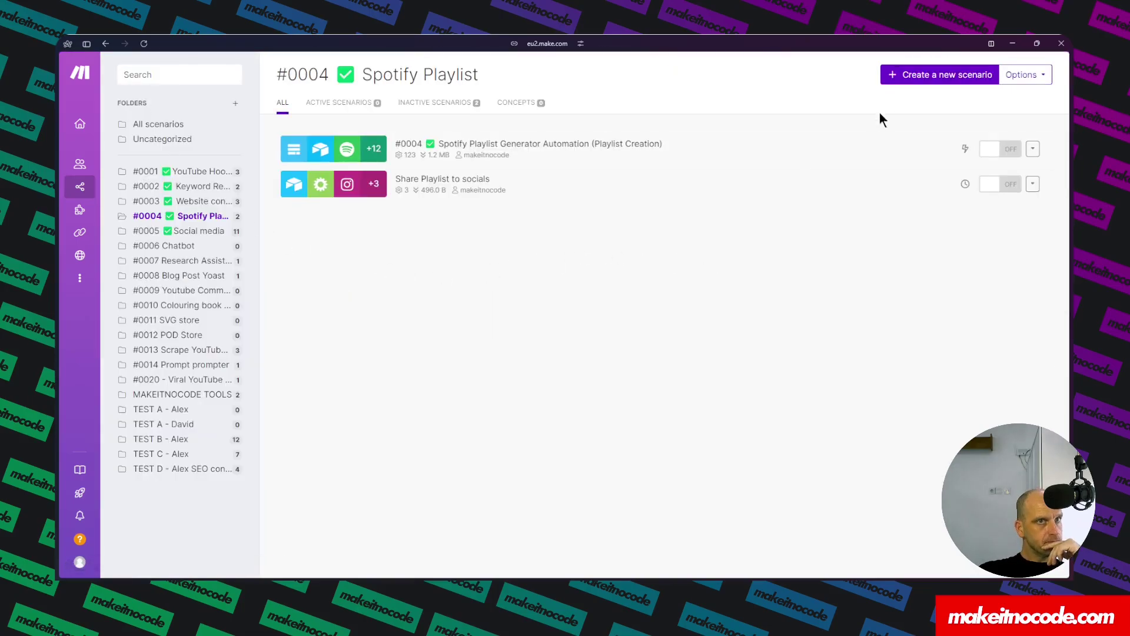
left_click(936, 75)
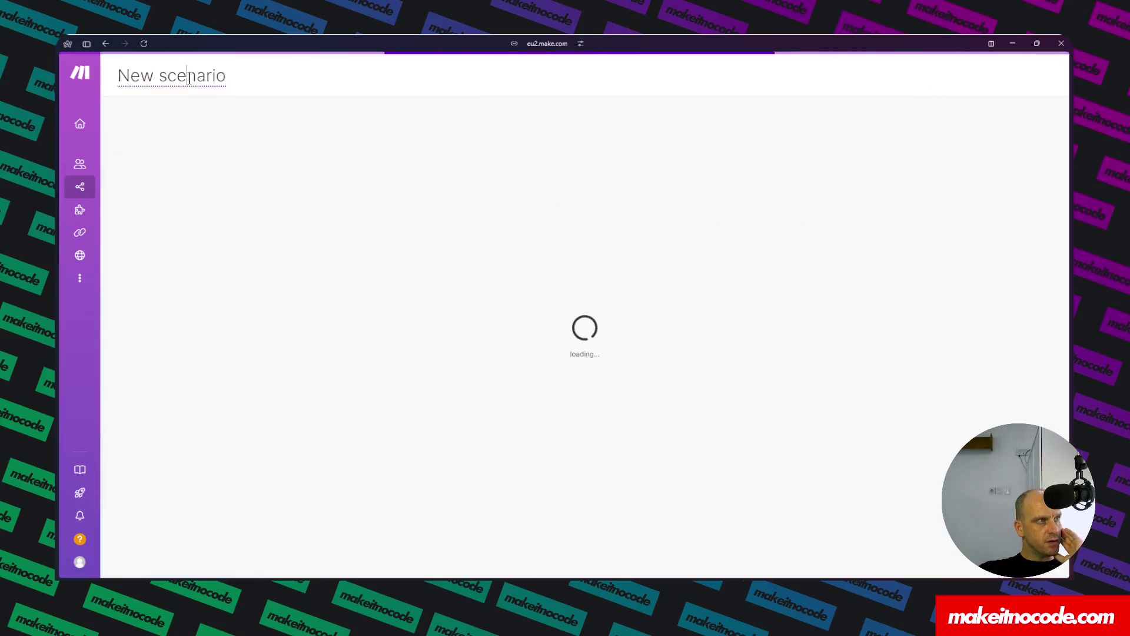
- Name the new scenario "Spotify Demo Build"
triple_click(190, 78)
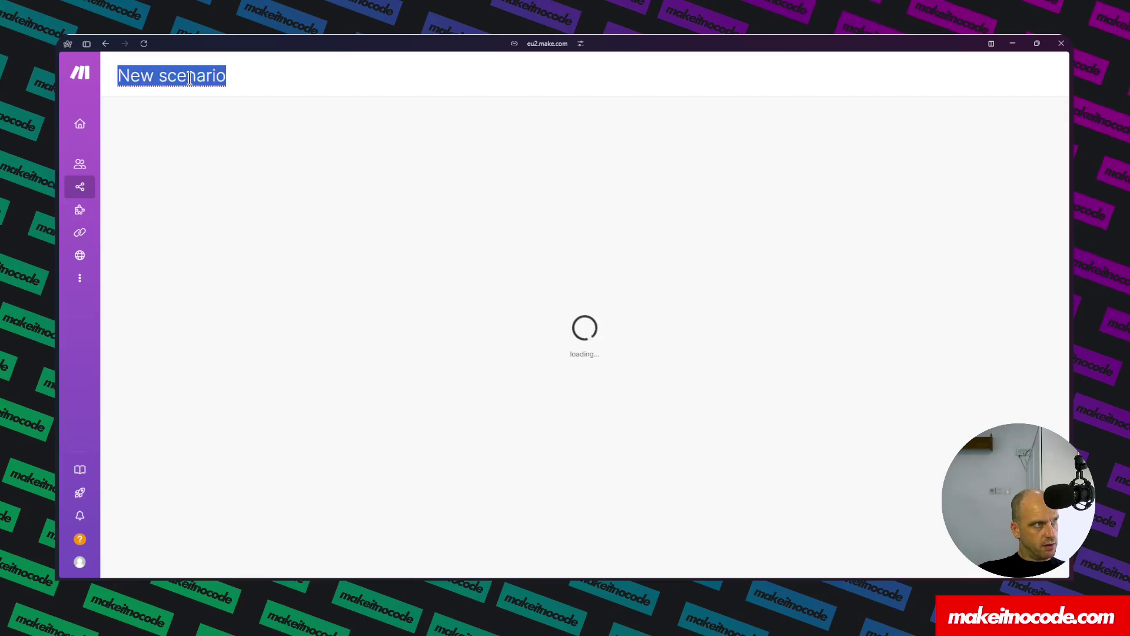
key("BackSpace")
type("S")
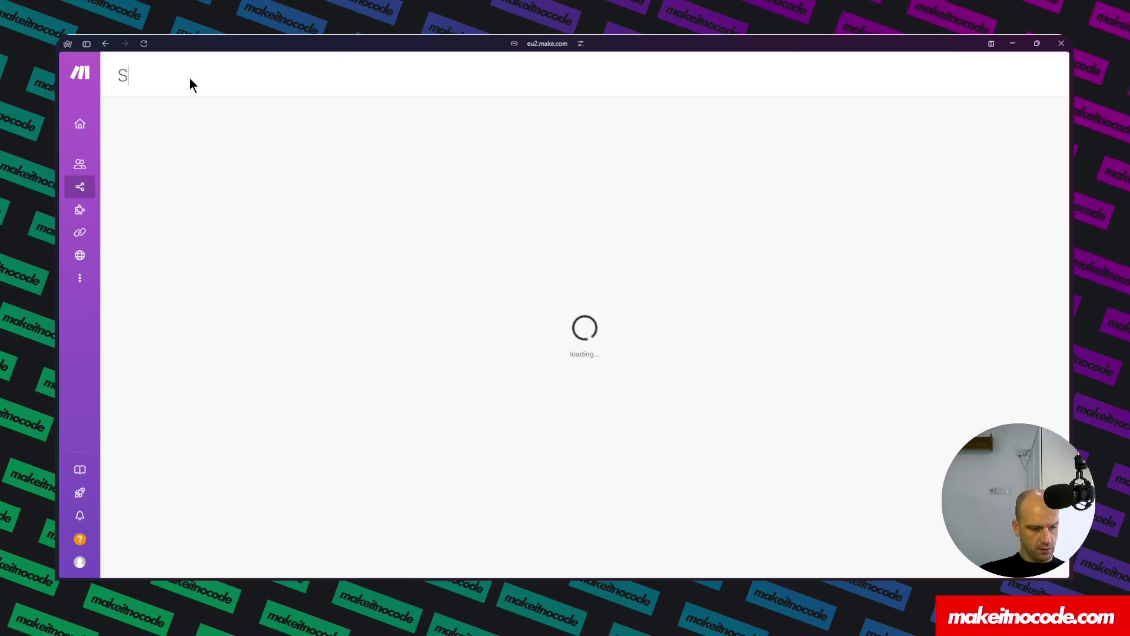
type("potify Demo Build")
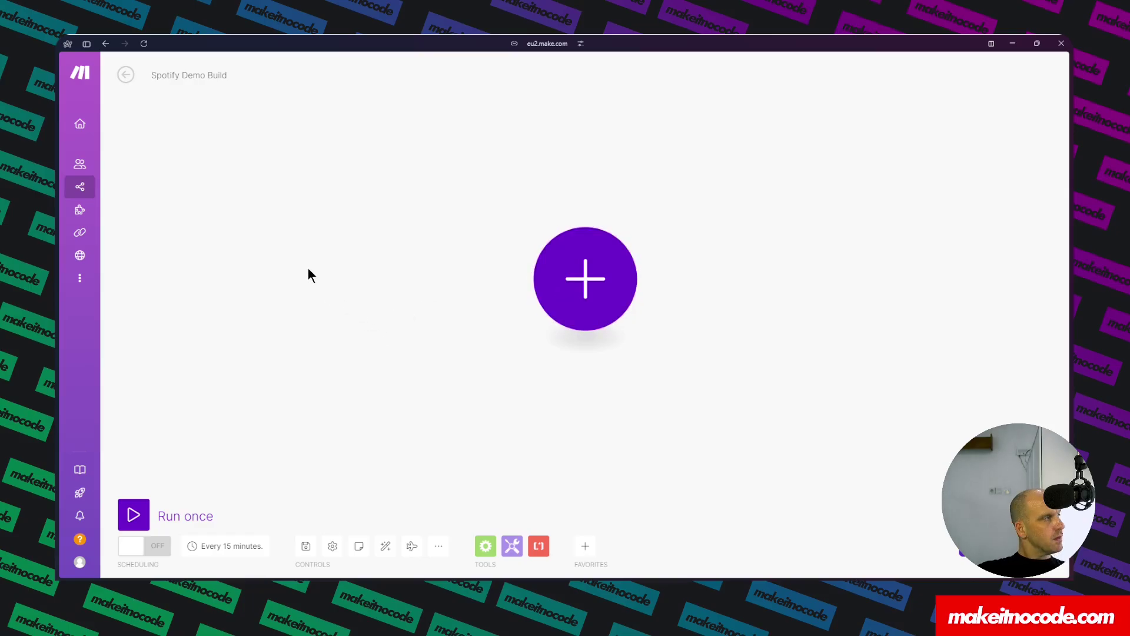
- Add the Fillout Forms trigger Watch New Responses as the scenario's first module
left_click(588, 285)
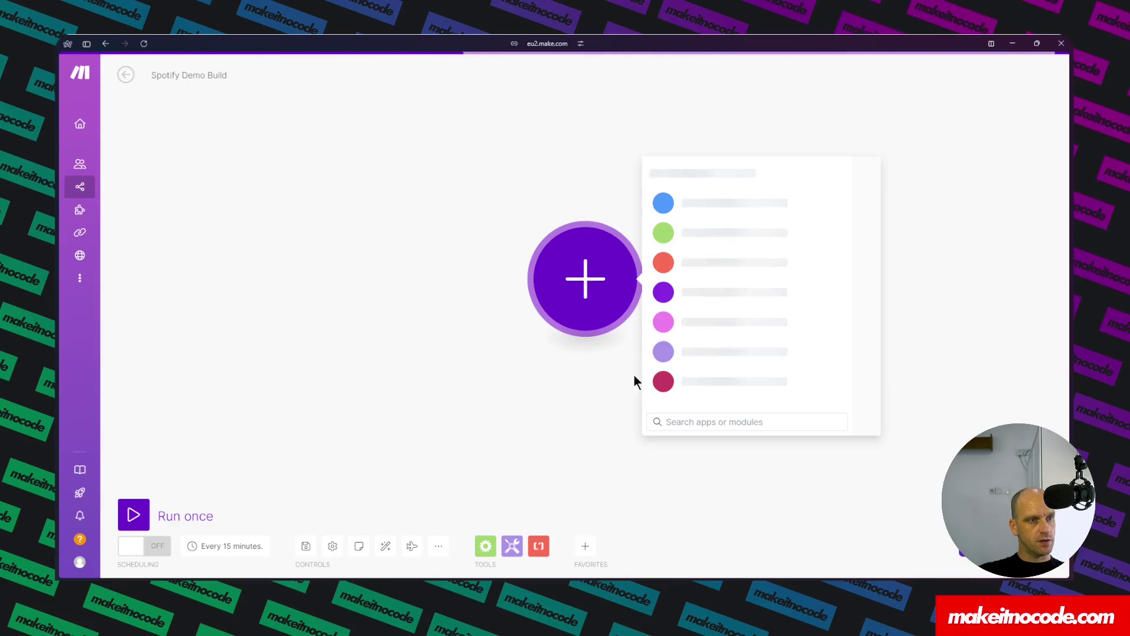
type("Fu")
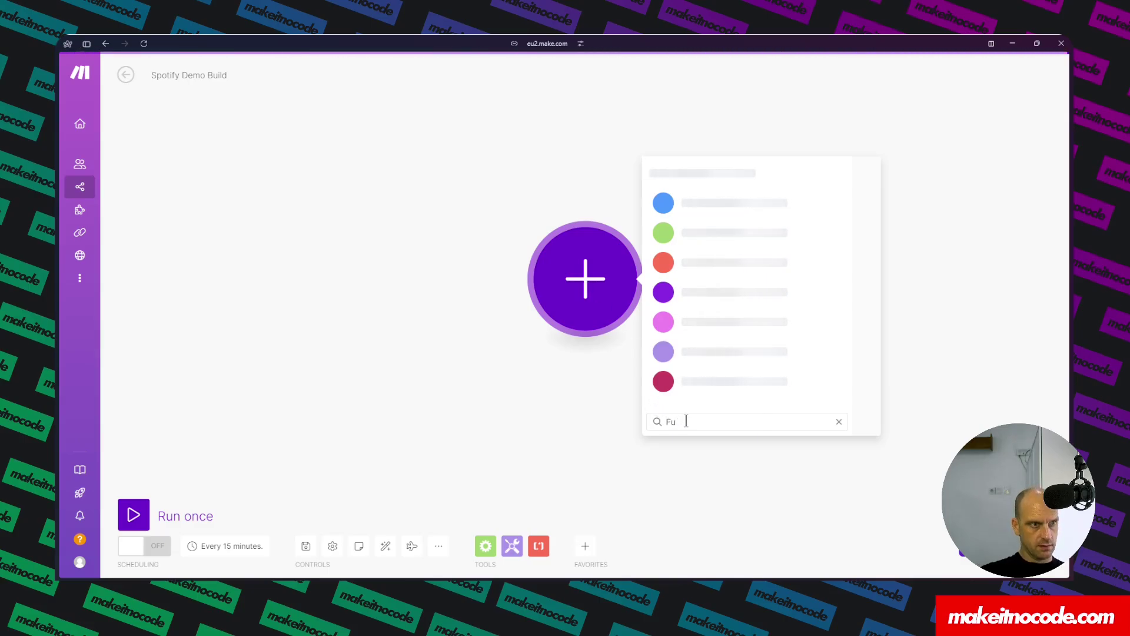
key("BackSpace")
type("illo")
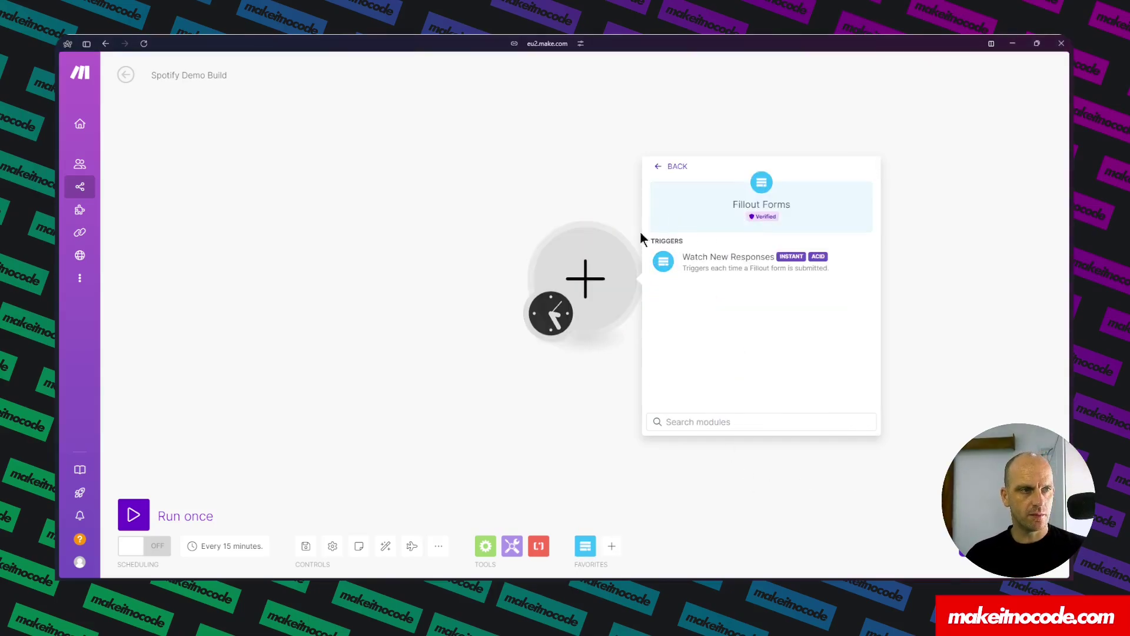
left_click(723, 264)
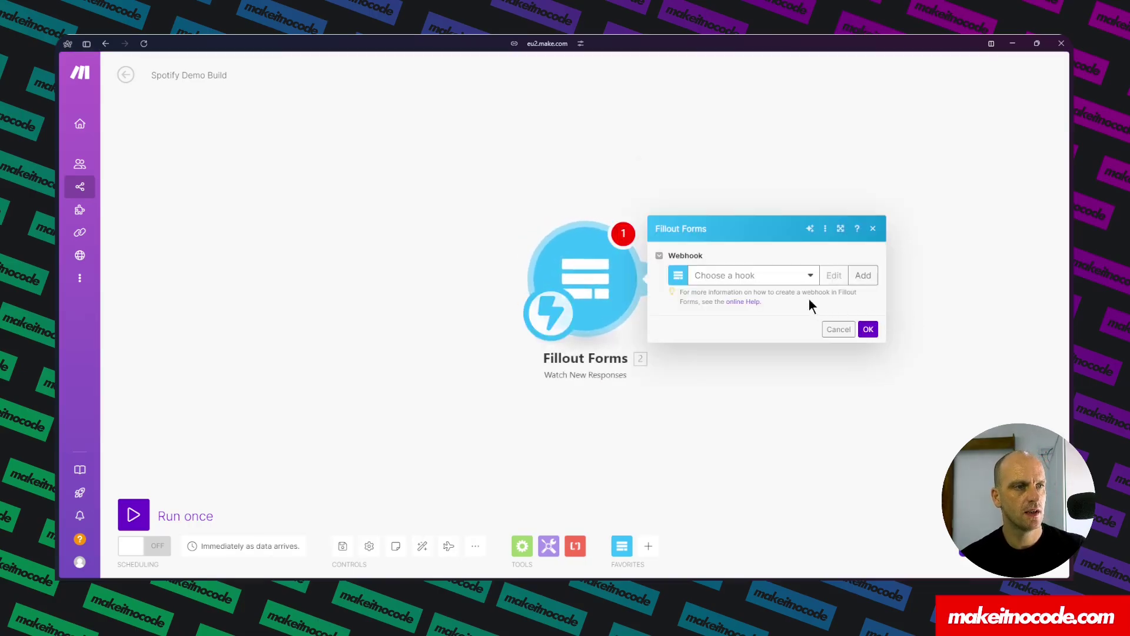
- Start a new webhook for the Fillout Forms trigger and name it "Spotify Build (Demo)"
left_click(863, 275)
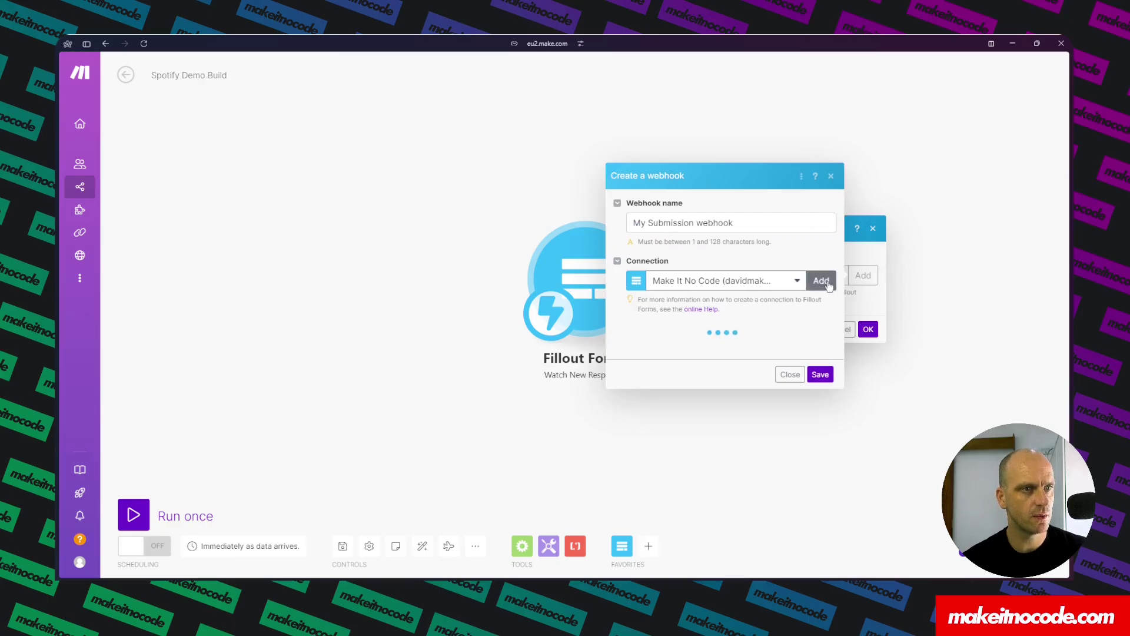
double_click(716, 222)
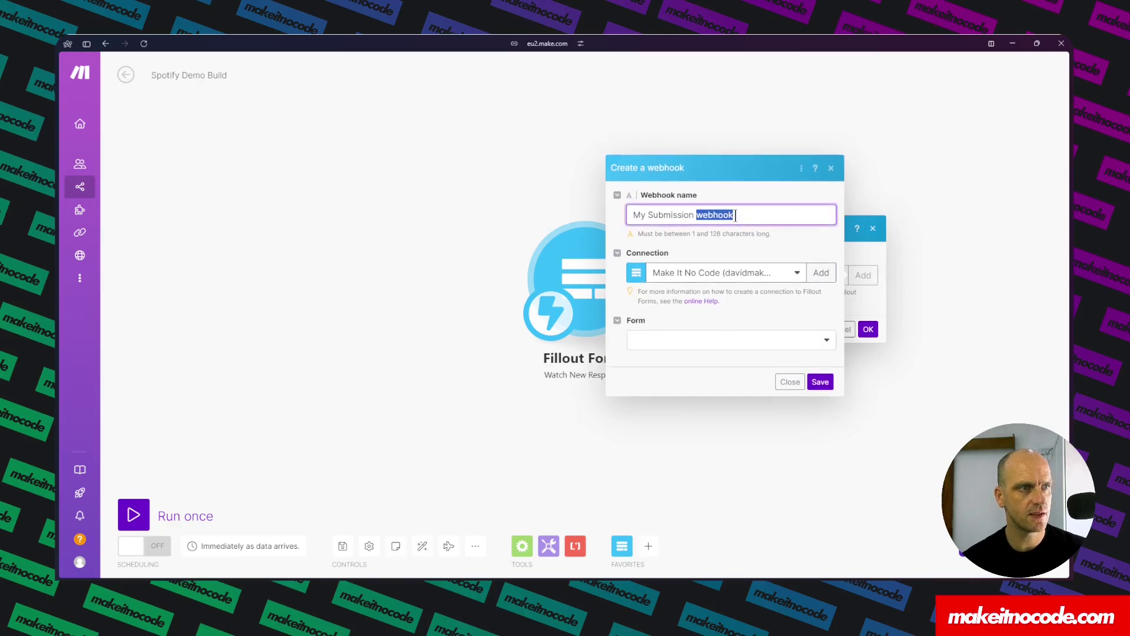
key("BackSpace")
key("BackSpace")
key("BackSpace")
key("BackSpace")
key("BackSpace")
key("BackSpace")
key("BackSpace")
key("BackSpace")
key("BackSpace")
key("BackSpace")
key("BackSpace")
key("BackSpace")
key("BackSpace")
key("BackSpace")
key("BackSpace")
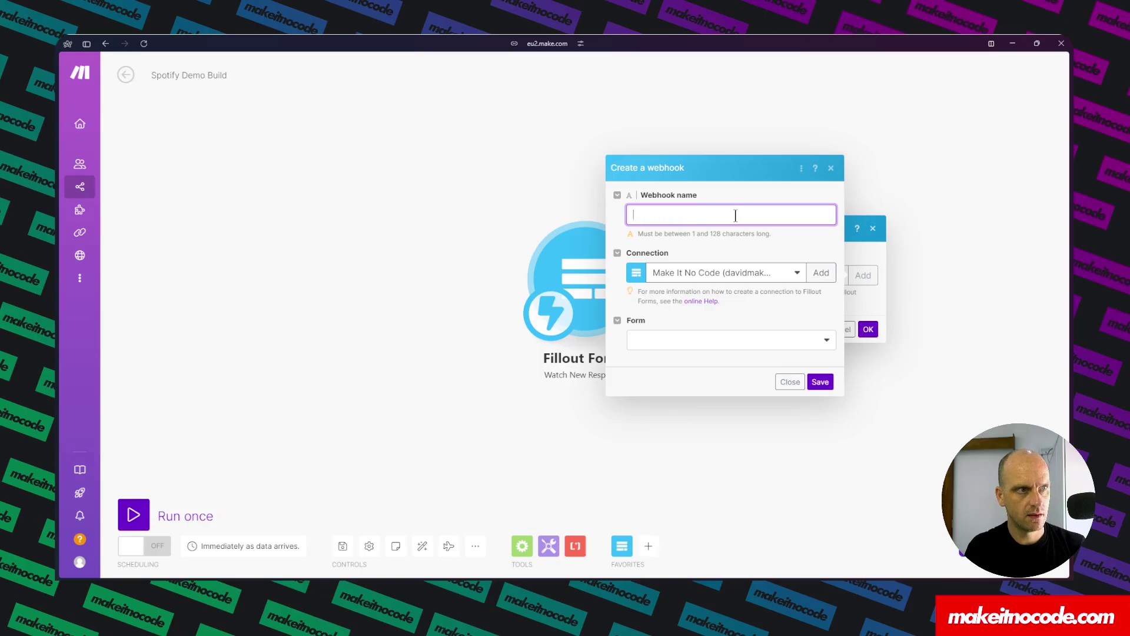
type("De")
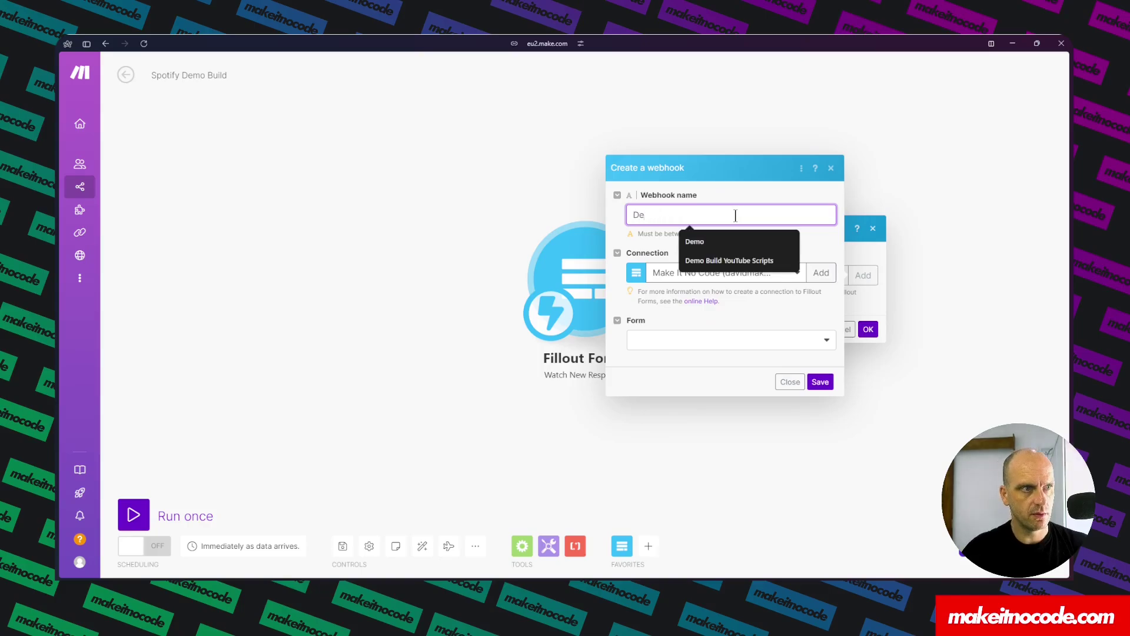
key("BackSpace")
key("BackSpace")
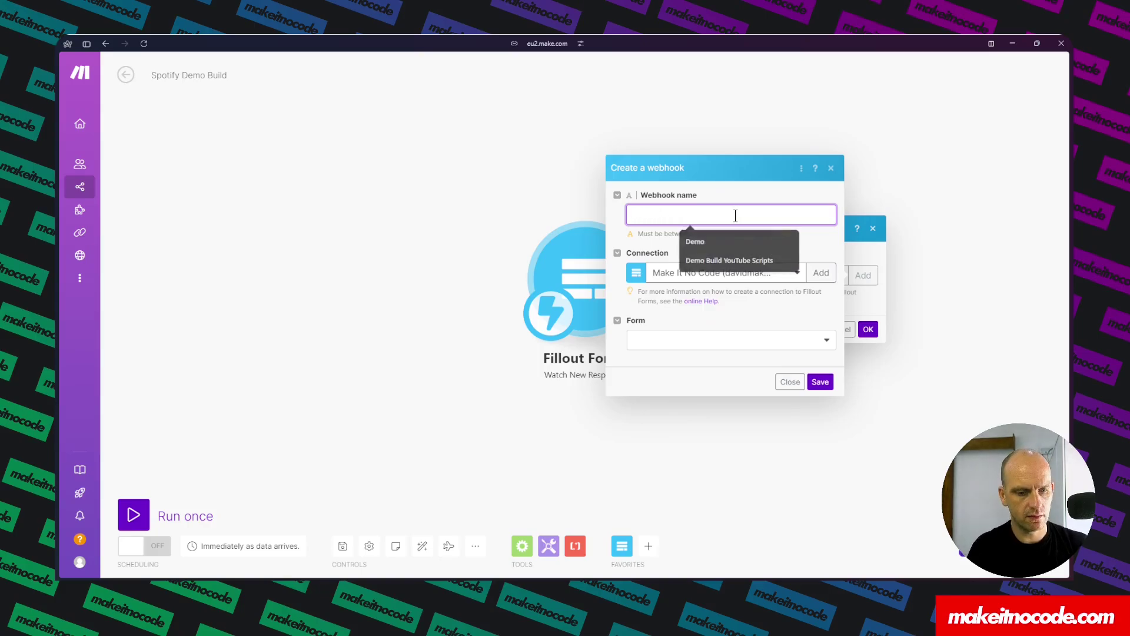
type("Spotif")
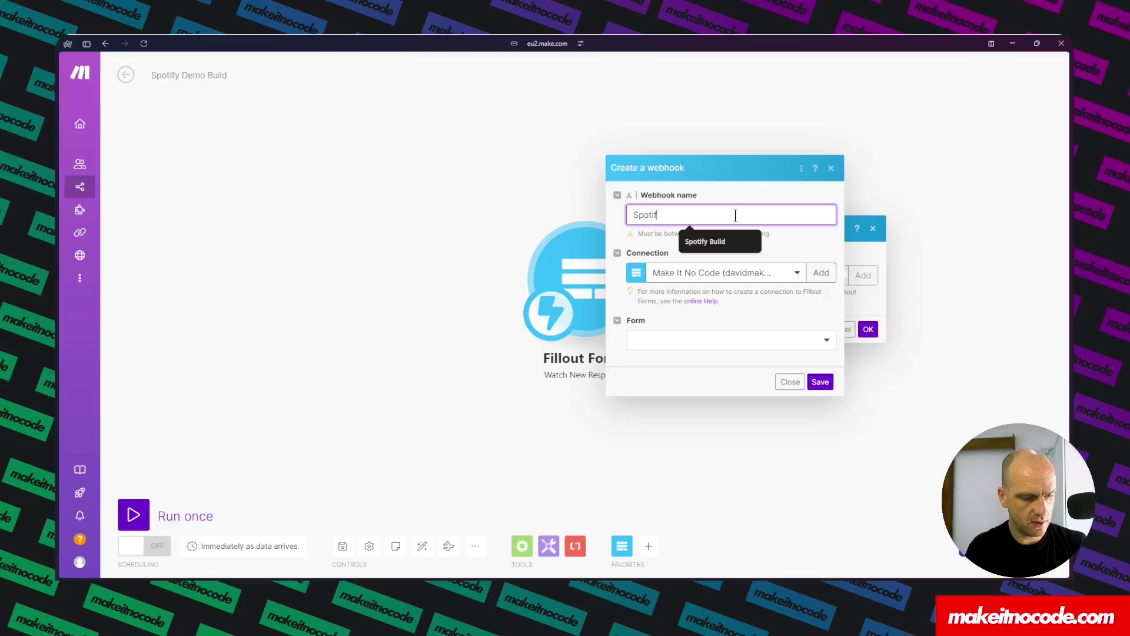
type("y")
key("Down")
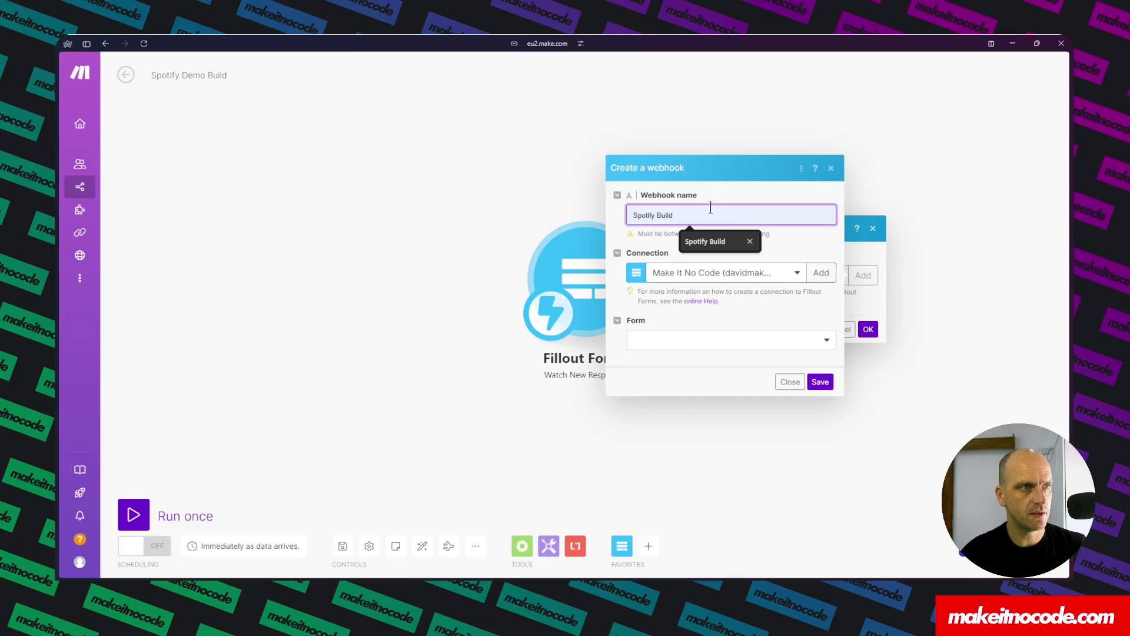
left_click(716, 242)
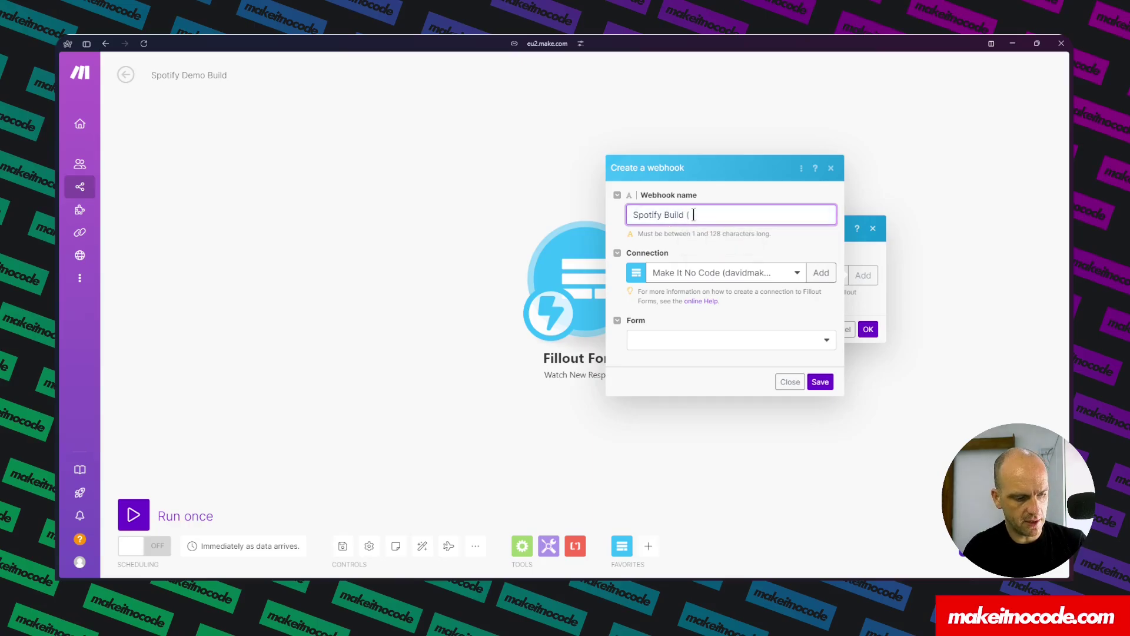
type("(Demo")
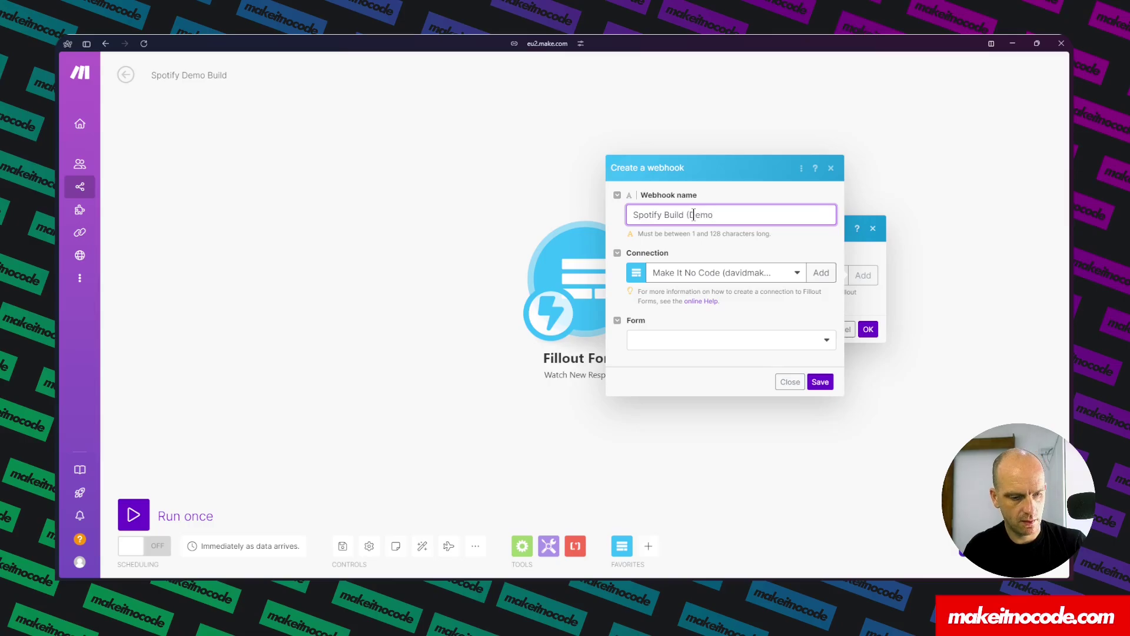
- Create a Fillout Forms connection for the webhook named "Spotify Demo Build" and authorize Make to access the Fillout account
left_click(821, 272)
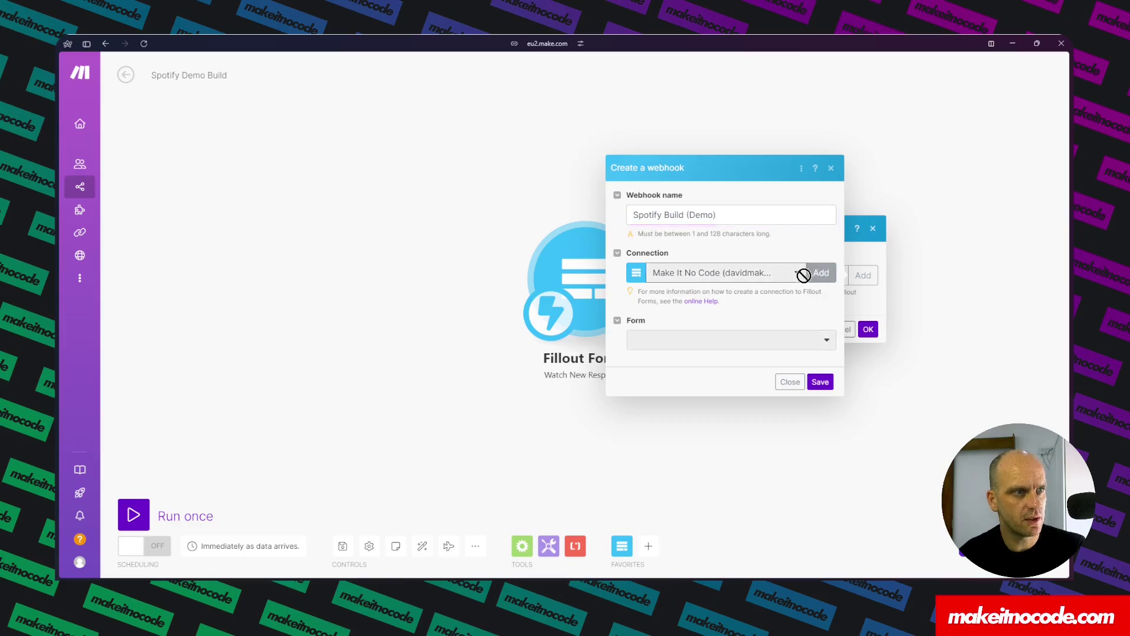
double_click(718, 234)
key("ctrl+a")
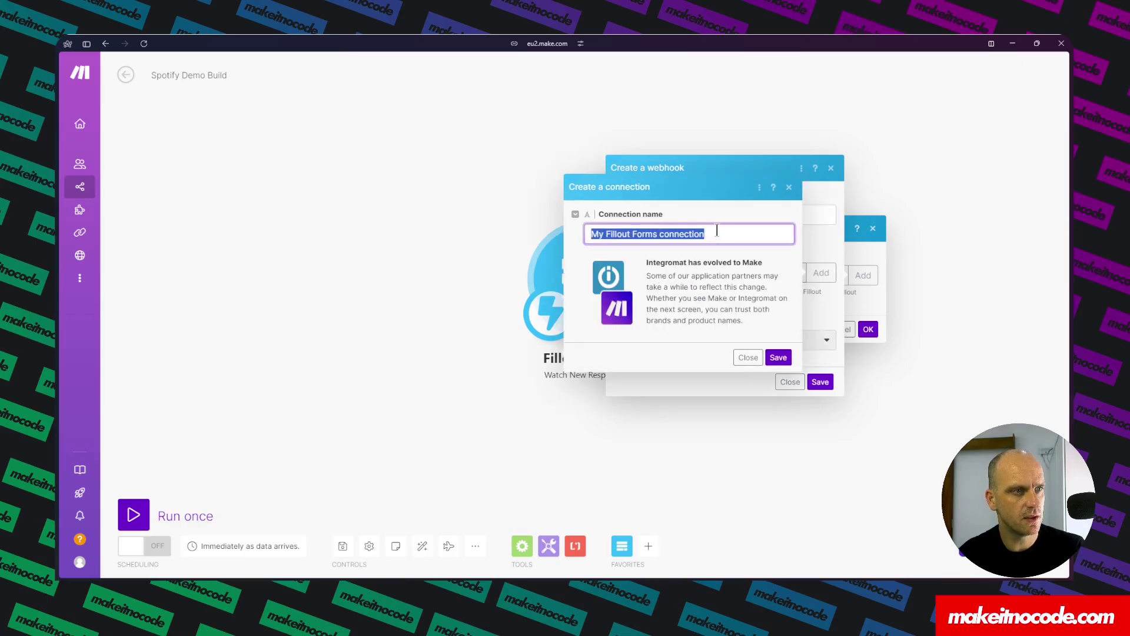
type("Spot")
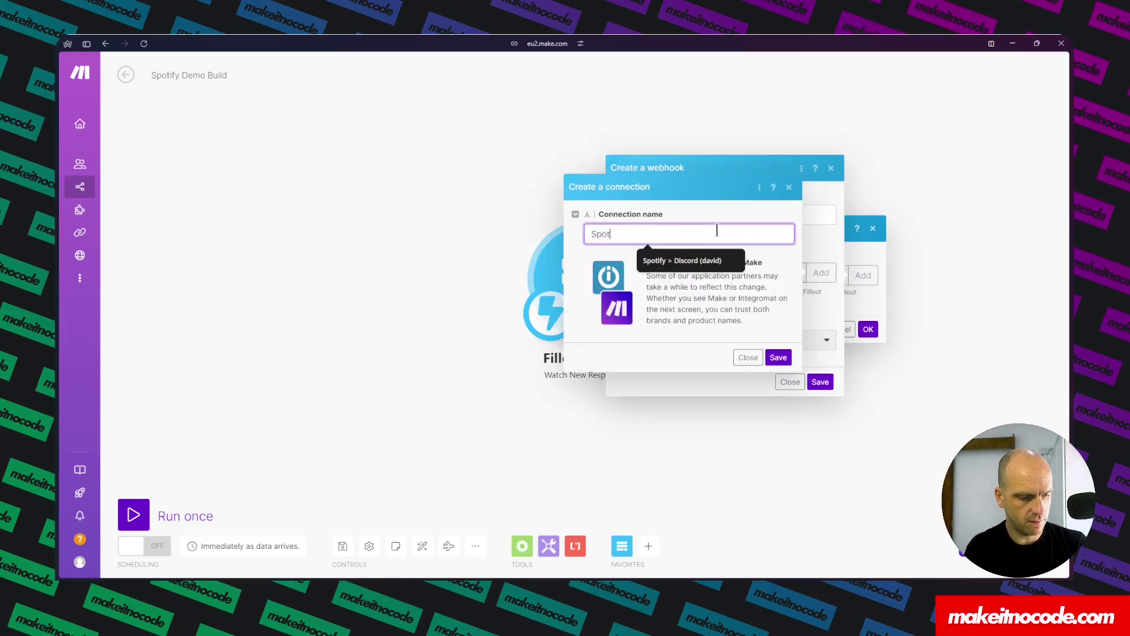
type("ify")
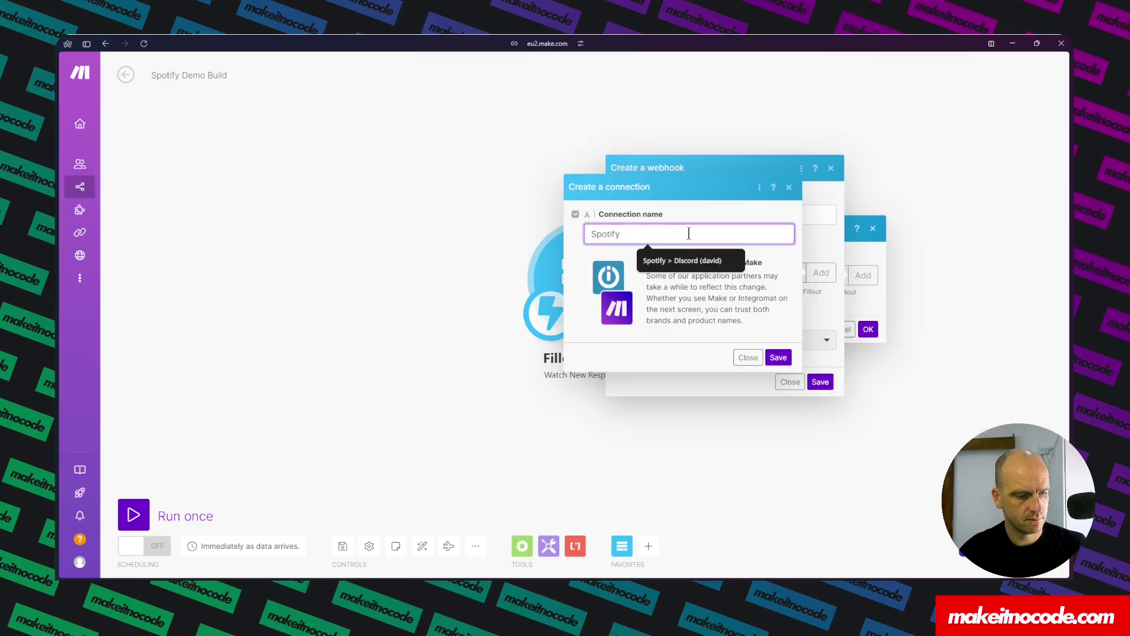
type(" Demo Build")
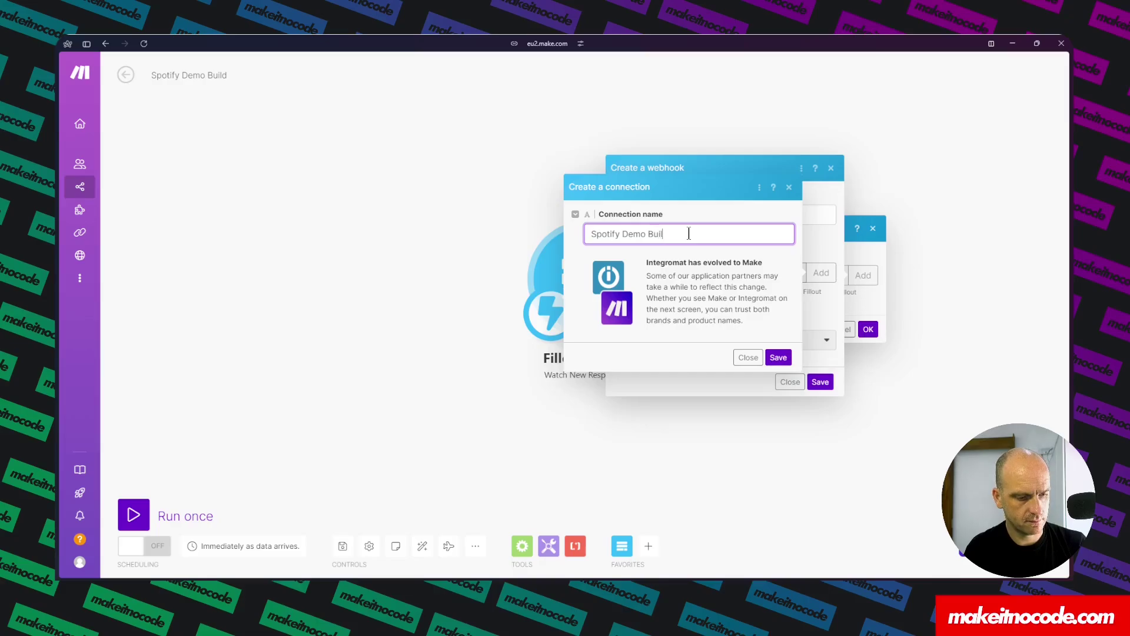
left_click(778, 358)
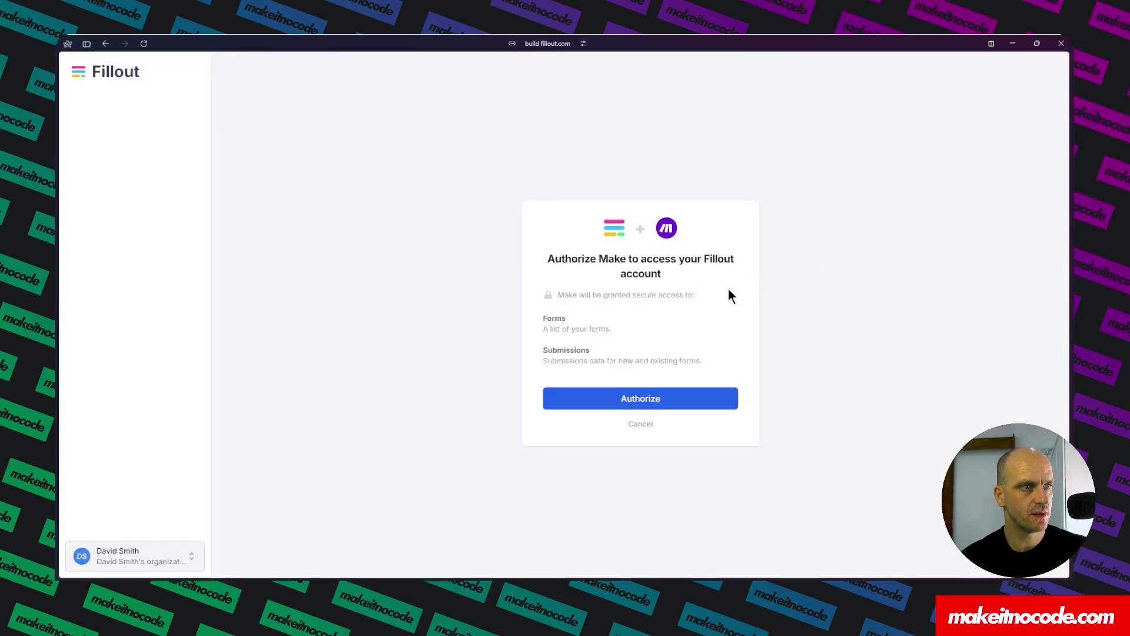
left_click(628, 398)
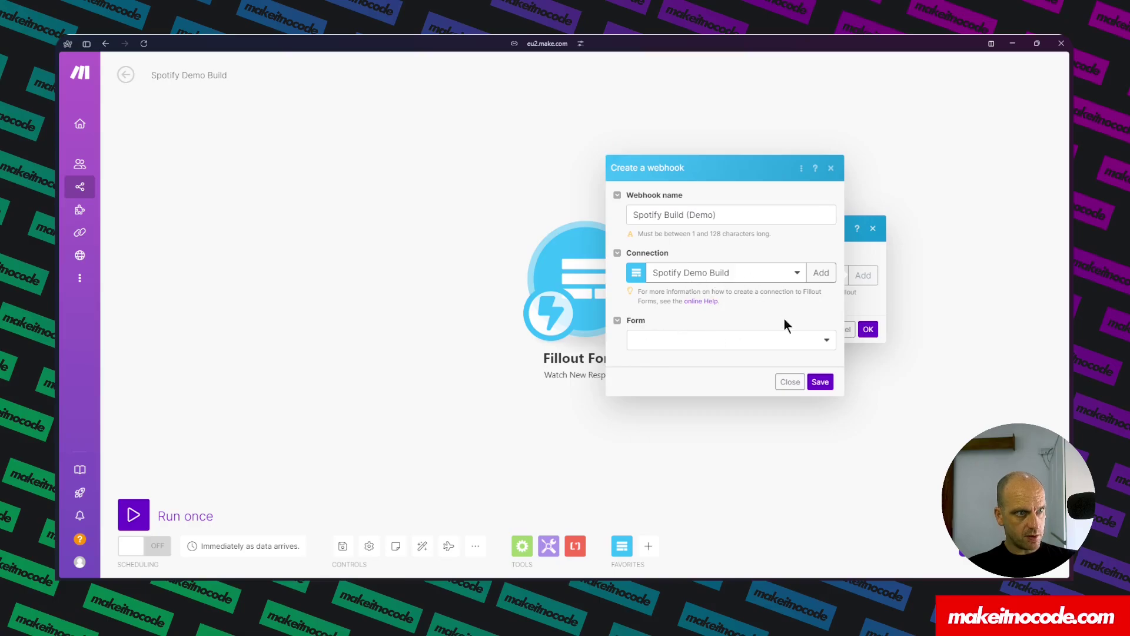
- Choose the Spotify Demo Build form for the webhook, save it and confirm the Fillout Forms trigger settings
left_click(815, 341)
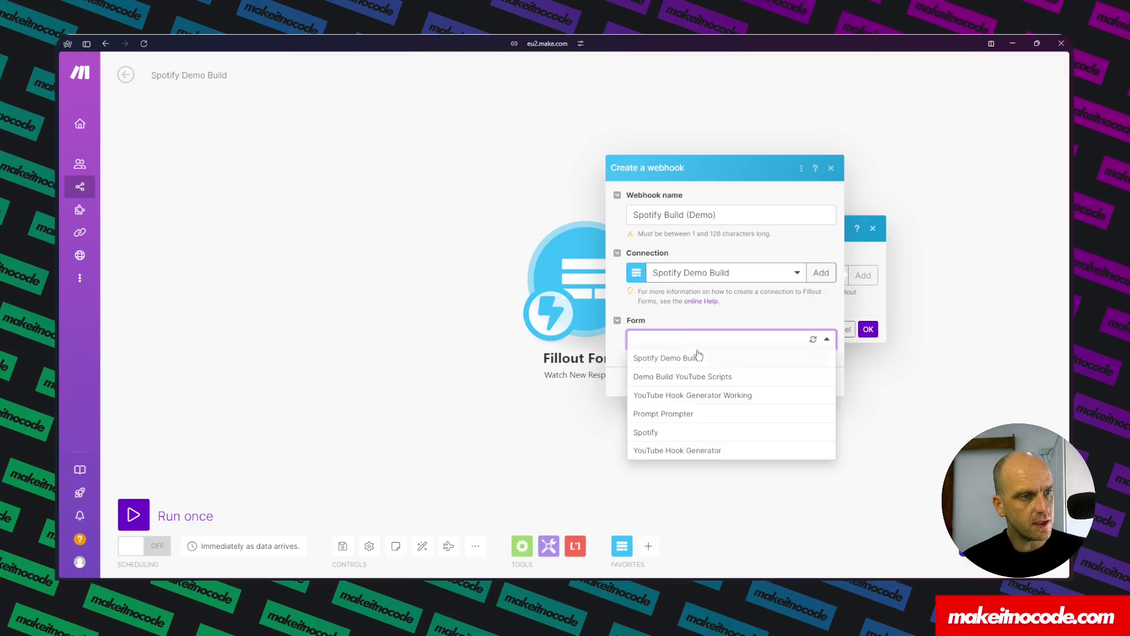
left_click(698, 357)
left_click(827, 383)
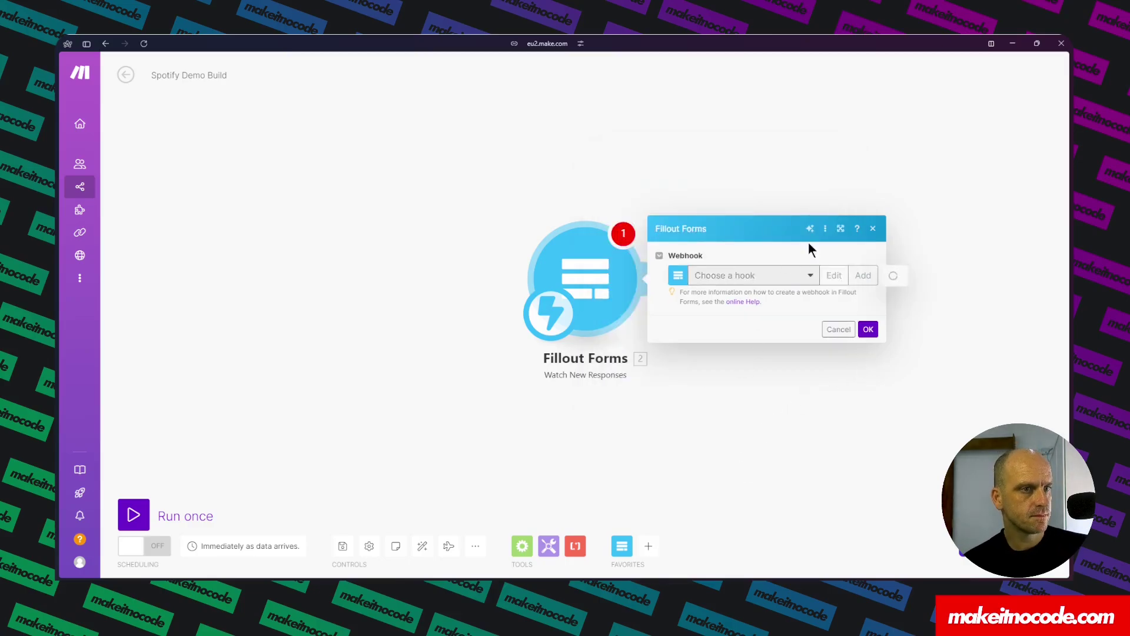
left_click(868, 343)
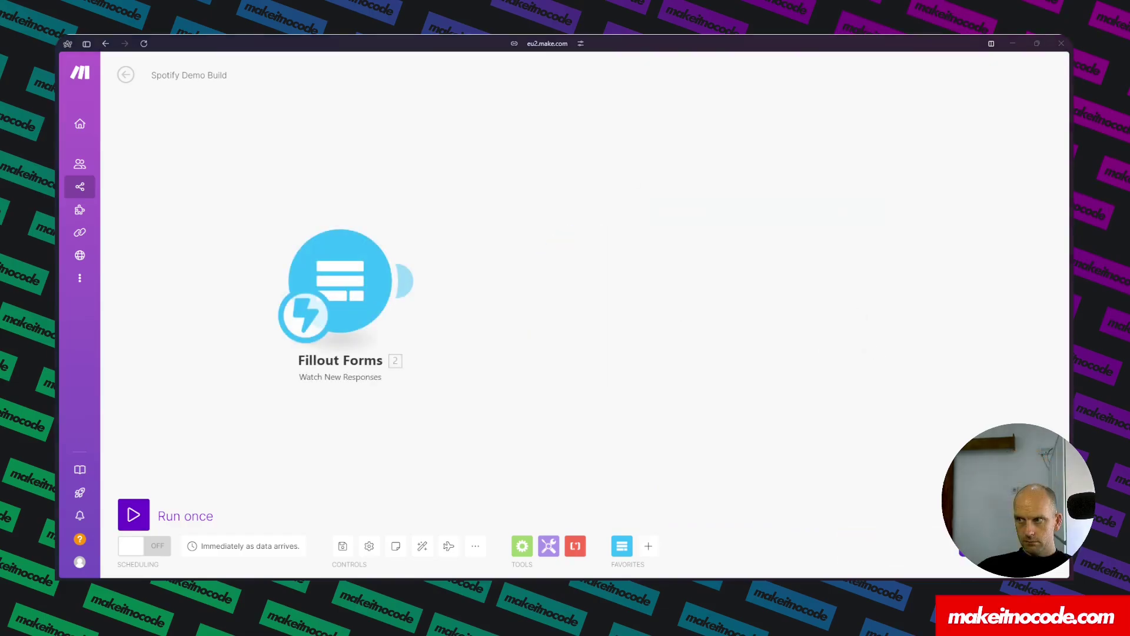
- Add an Airtable Search Records module after the Fillout Forms trigger
left_click_drag(461, 382, 372, 424)
left_click(313, 333)
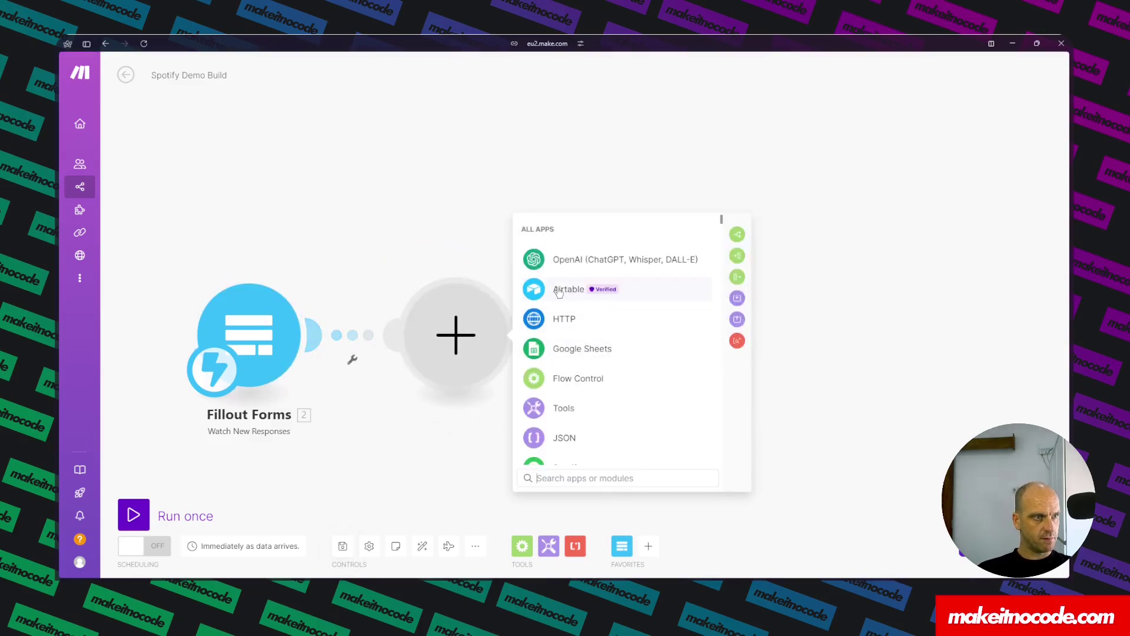
left_click(558, 291)
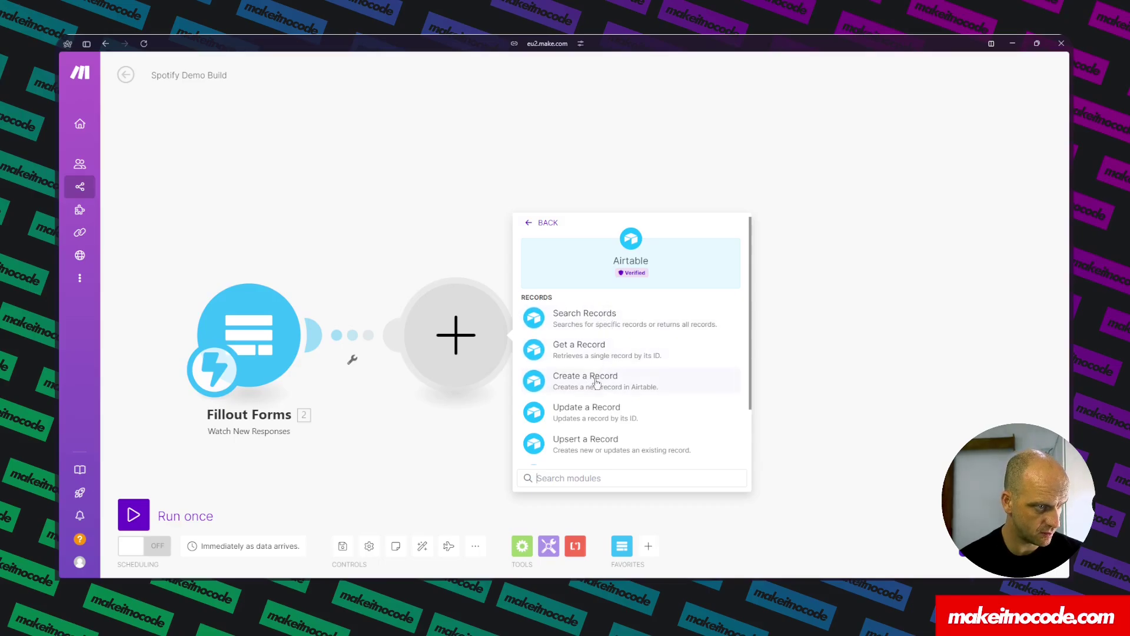
left_click(590, 323)
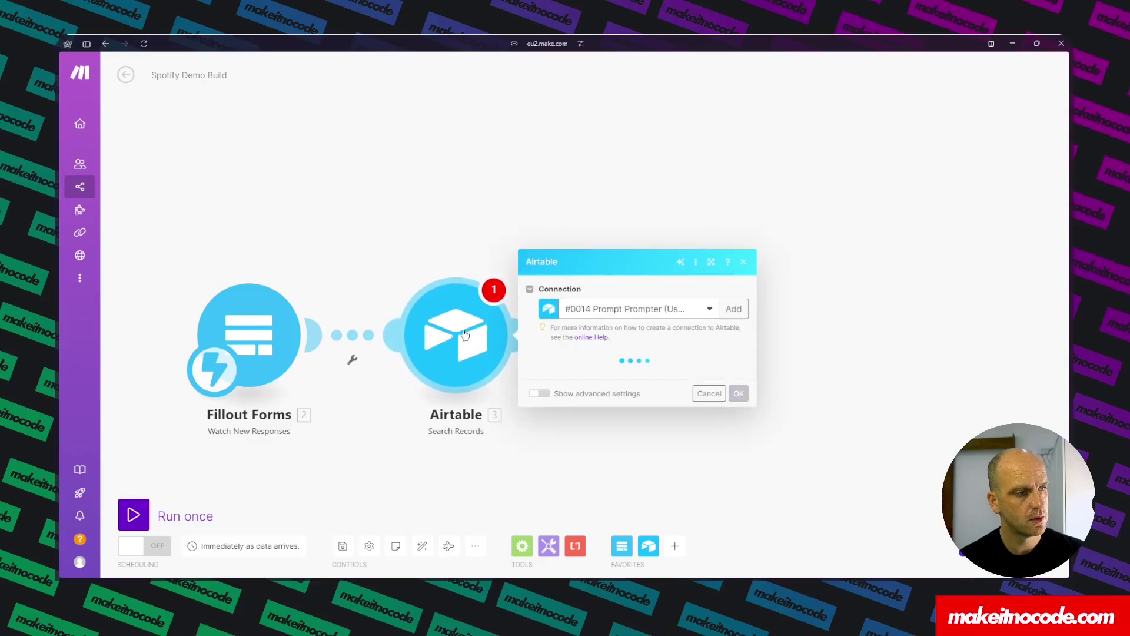
- Create a new Airtable OAuth connection named "Spotify Demo Build" for the Search Records module
left_click(704, 313)
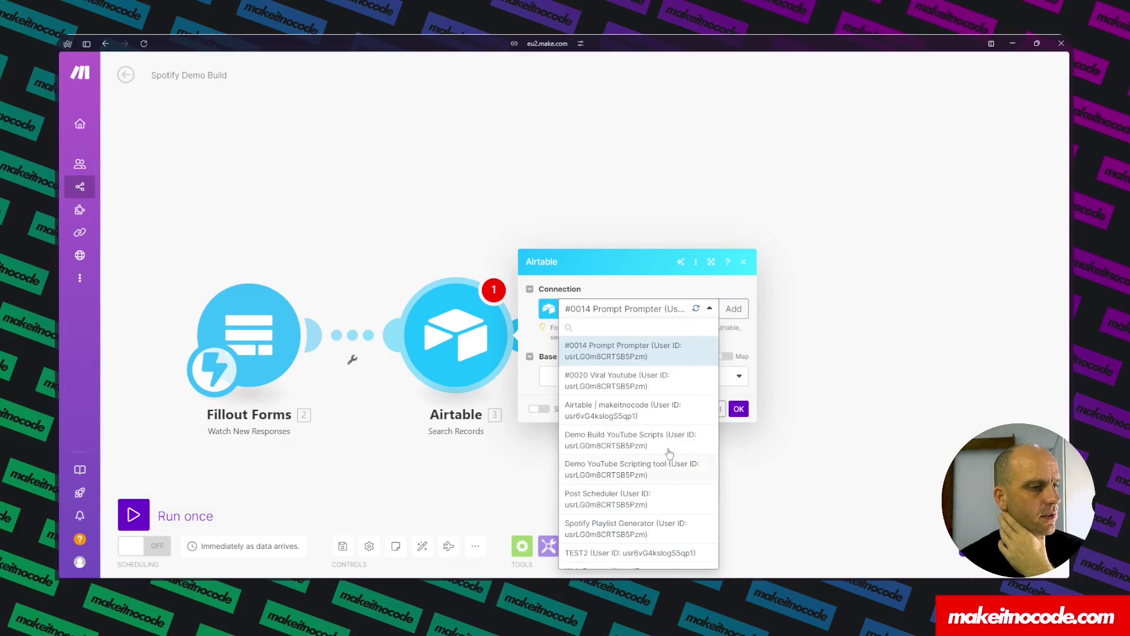
left_click(735, 287)
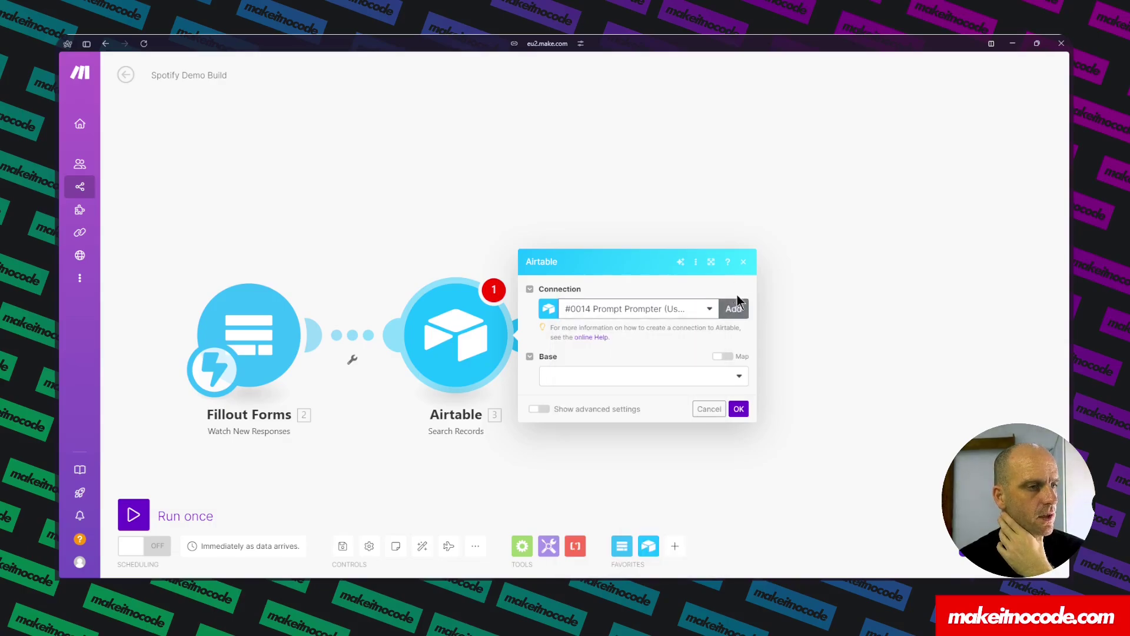
left_click(735, 310)
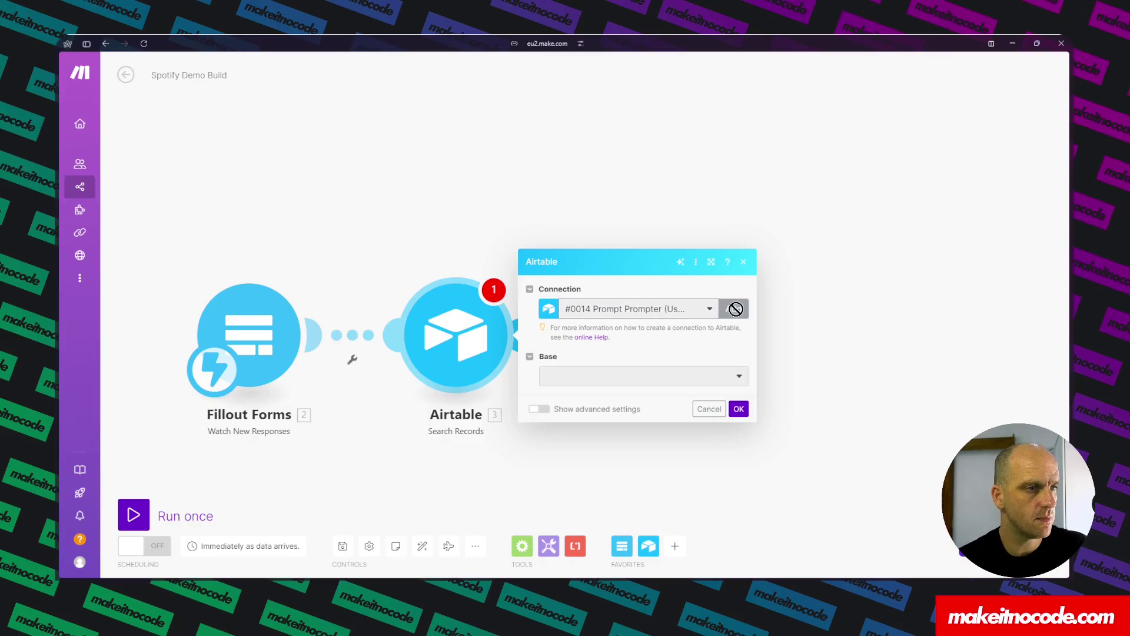
left_click(827, 314)
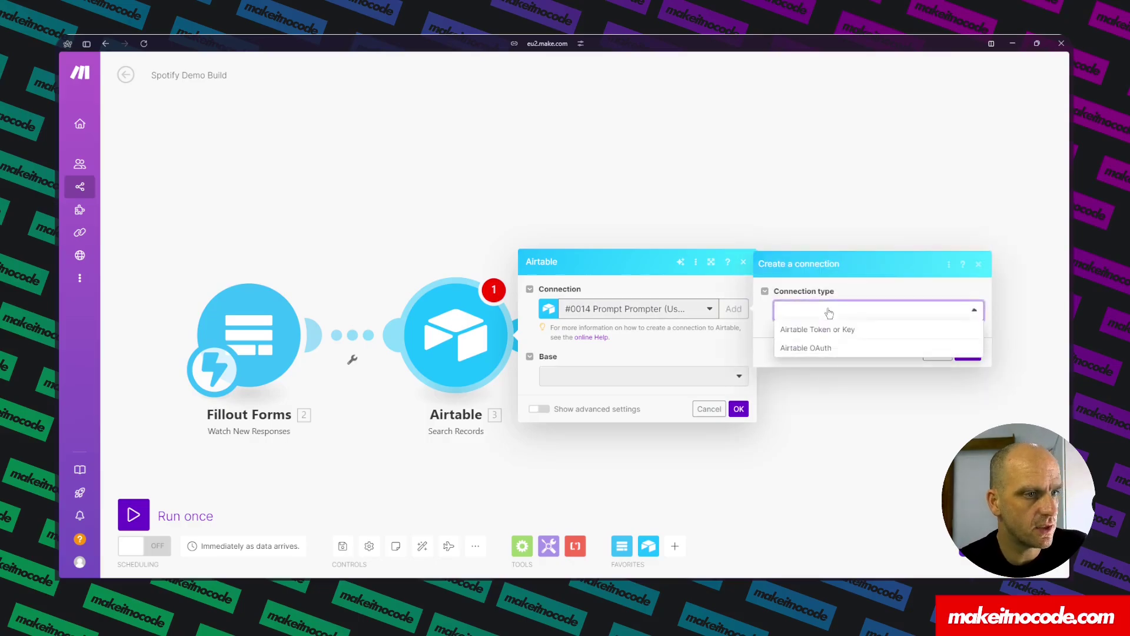
left_click(817, 349)
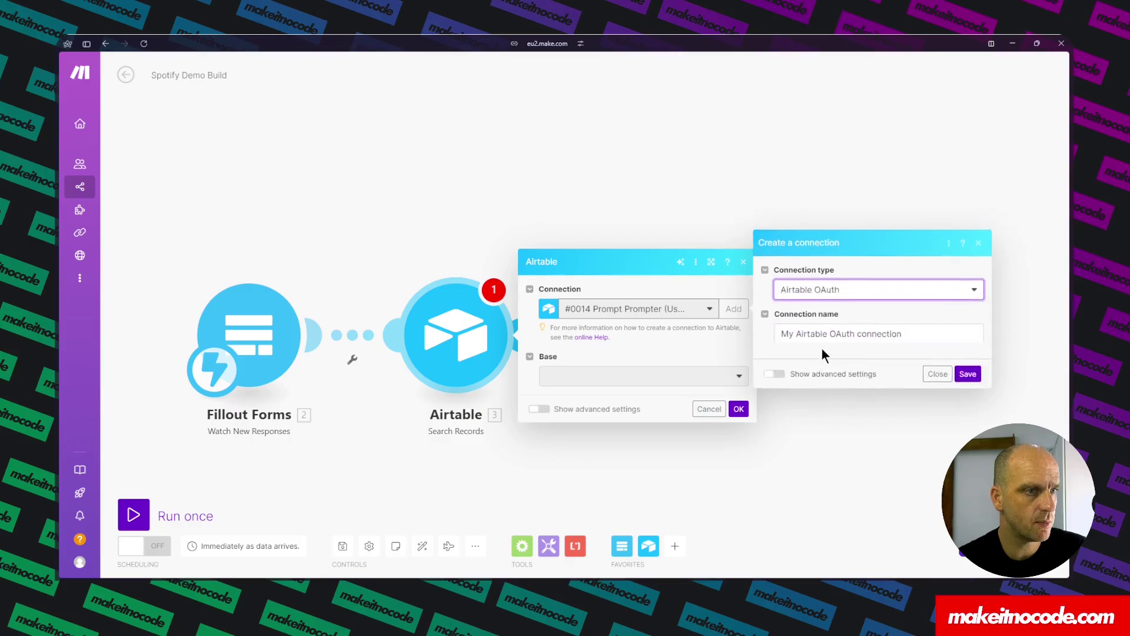
triple_click(910, 327)
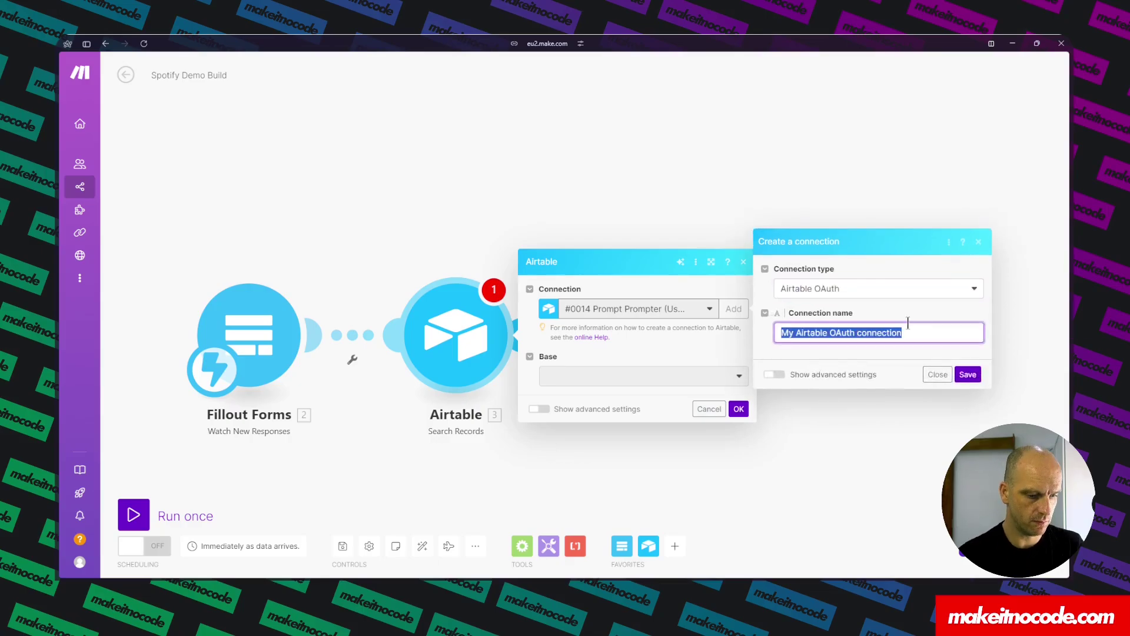
type("Sp")
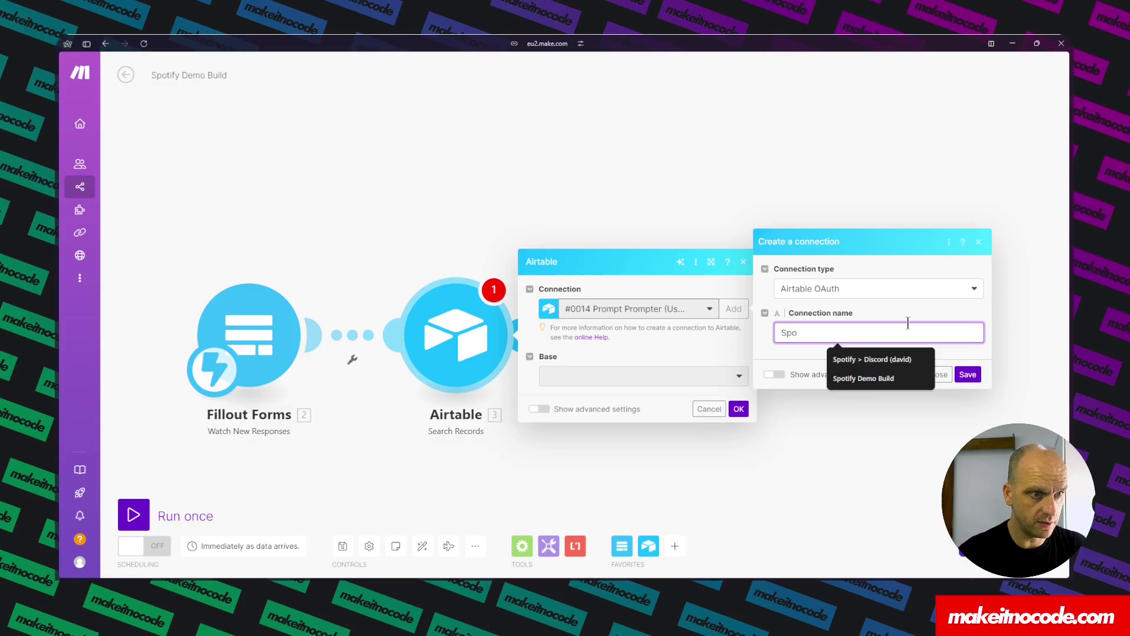
type("o Build")
left_click(875, 380)
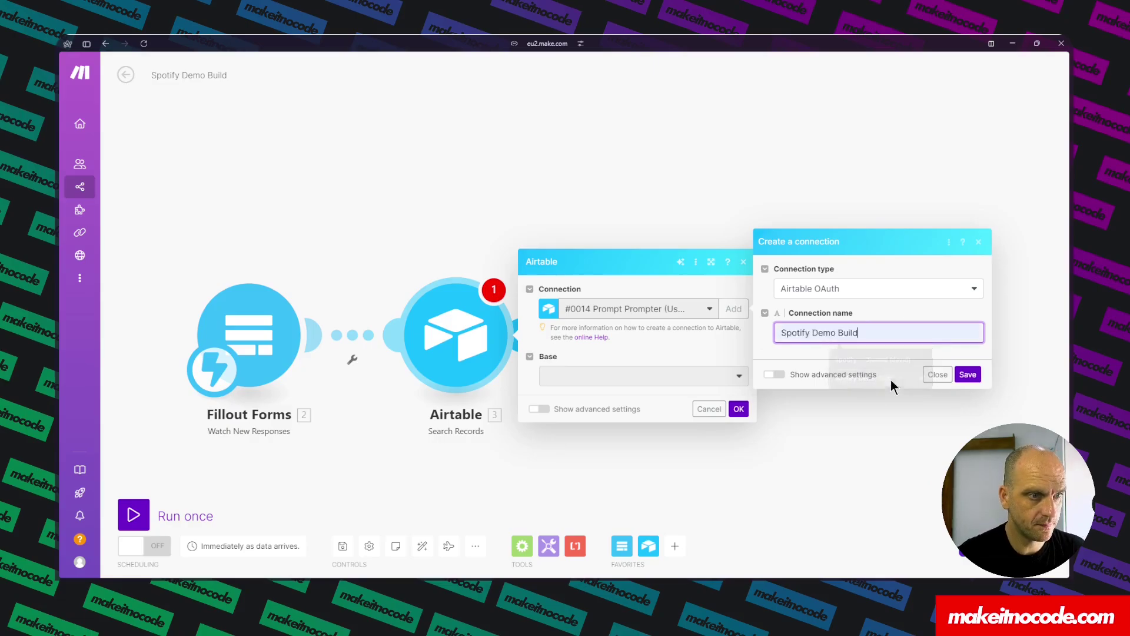
left_click(968, 375)
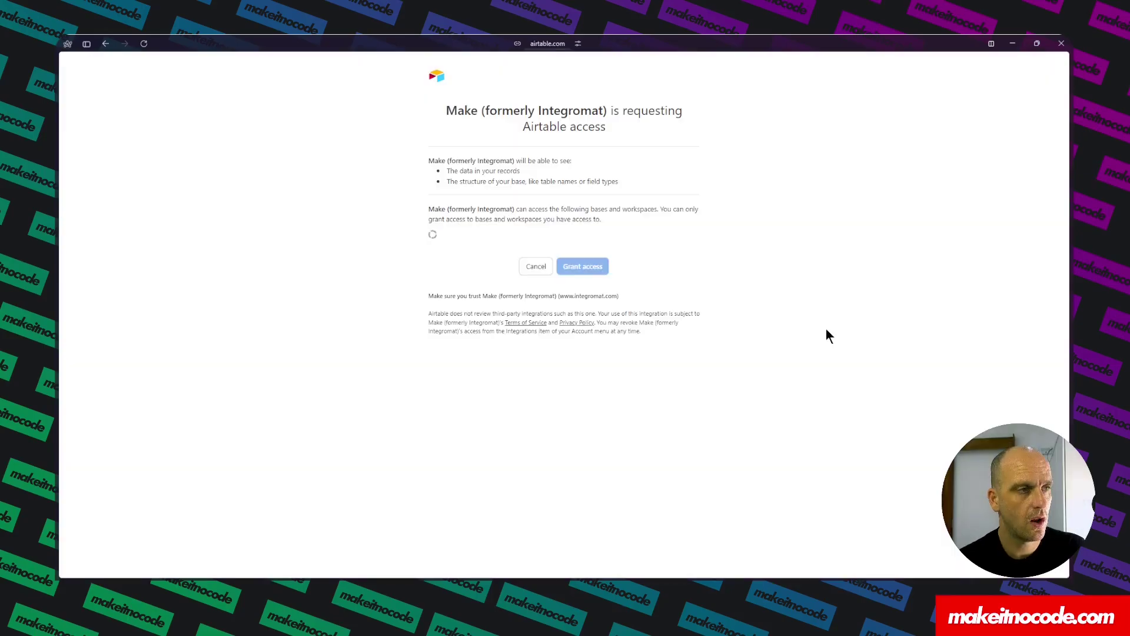
- Grant Make access to the Spotify Demo Build base in Airtable
left_click(453, 262)
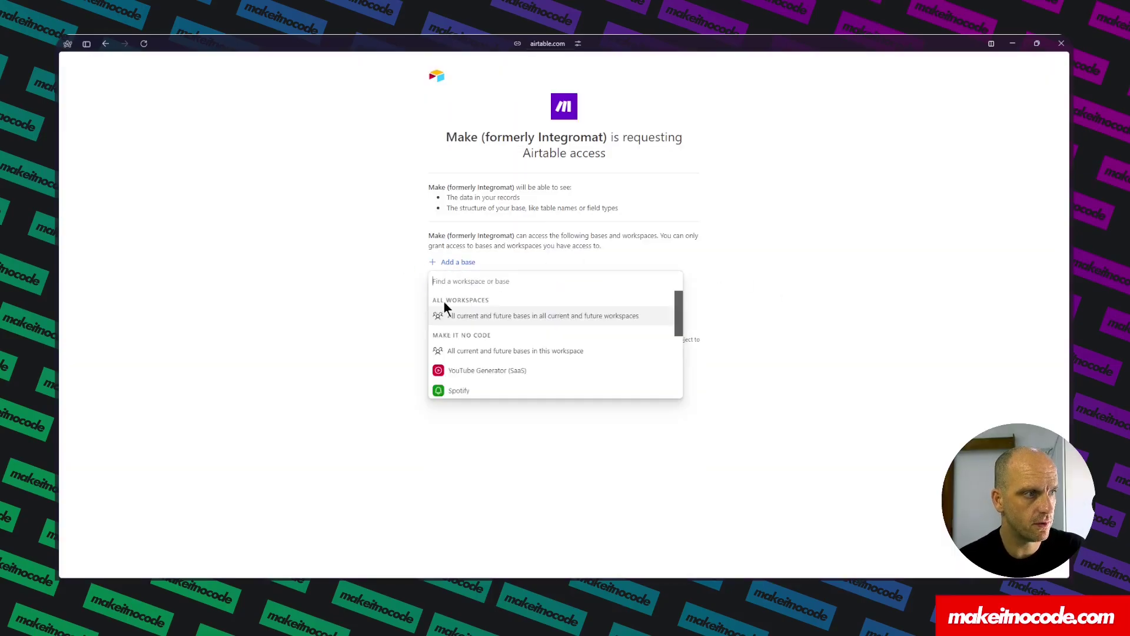
scroll(472, 365, "down", 8)
left_click(472, 390)
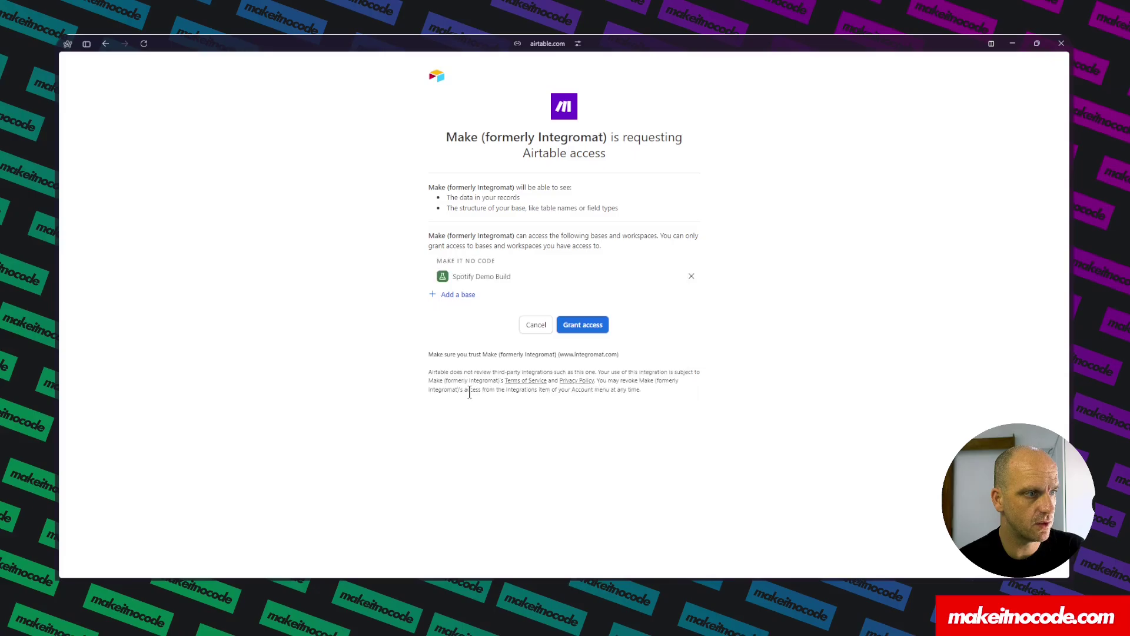
left_click(586, 325)
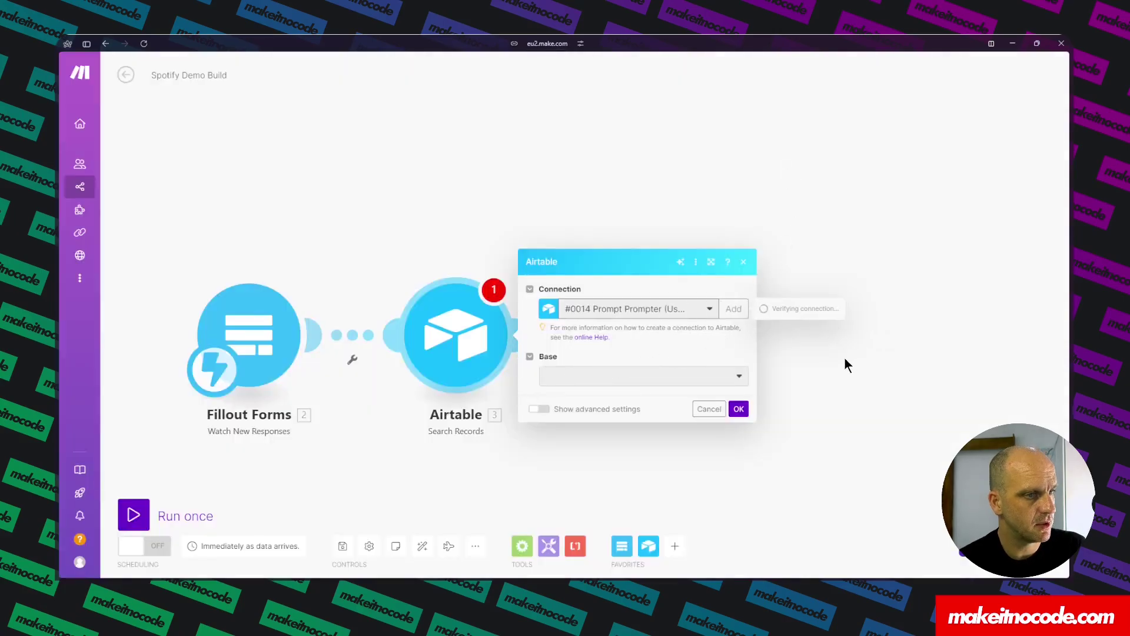
- Point the Airtable search at the Spotify Demo Build base, its Playlists table and the Grid view
left_click(597, 375)
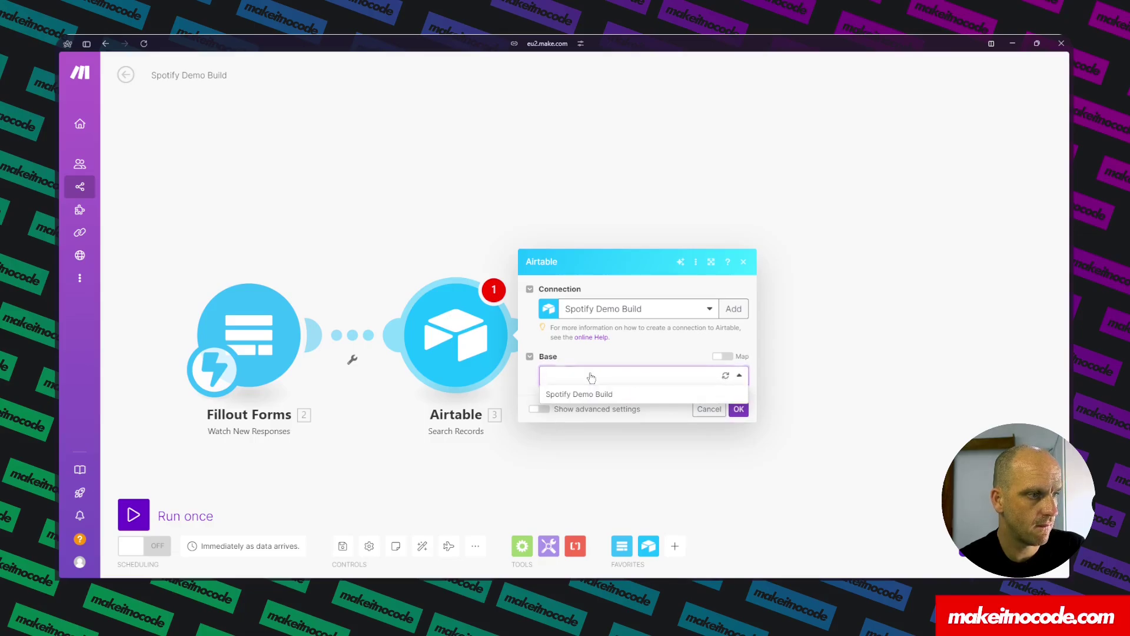
left_click(587, 391)
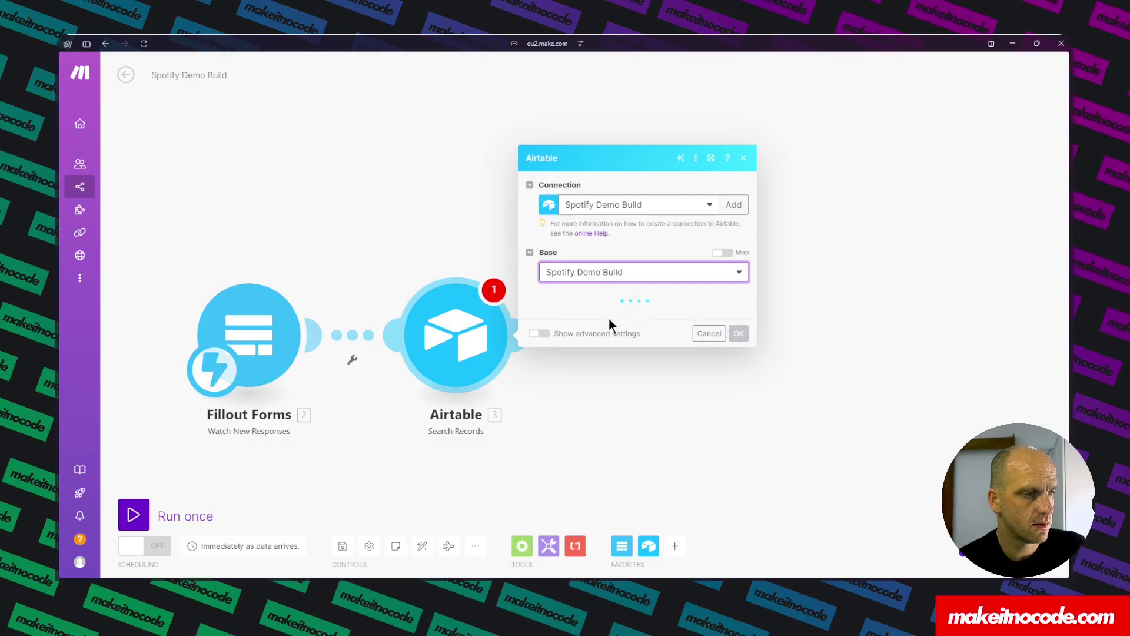
left_click(577, 319)
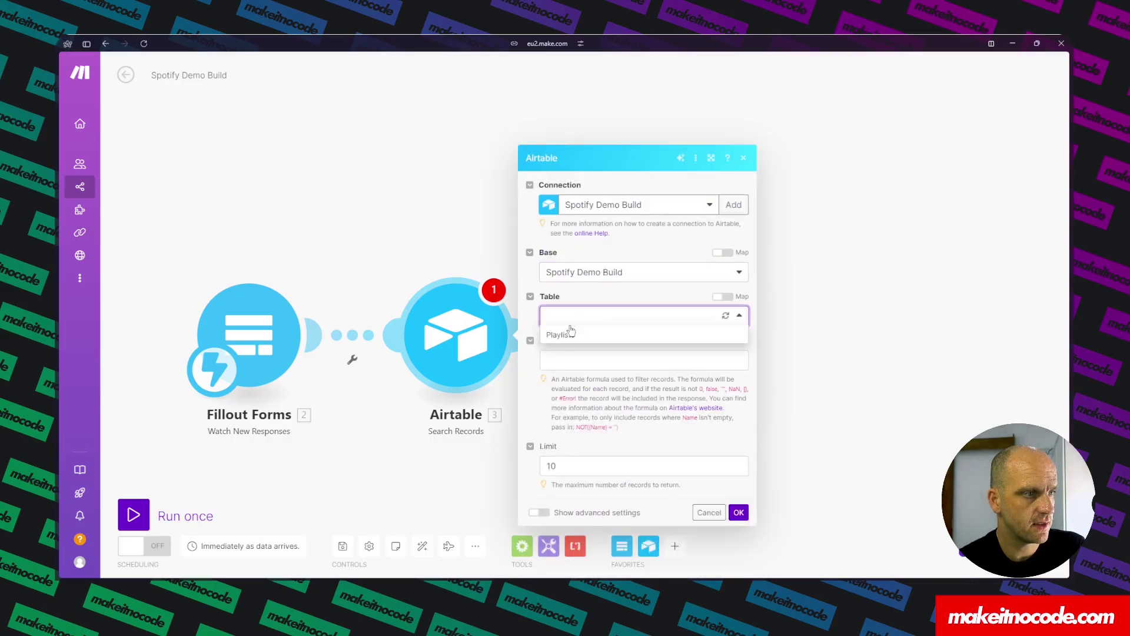
left_click(563, 335)
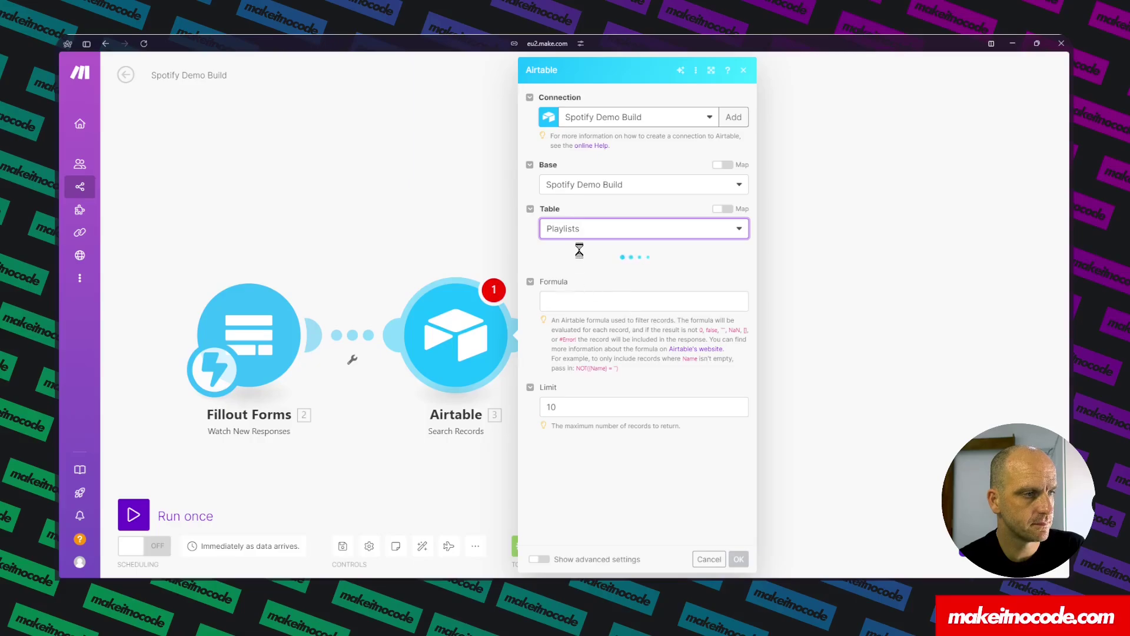
left_click(567, 305)
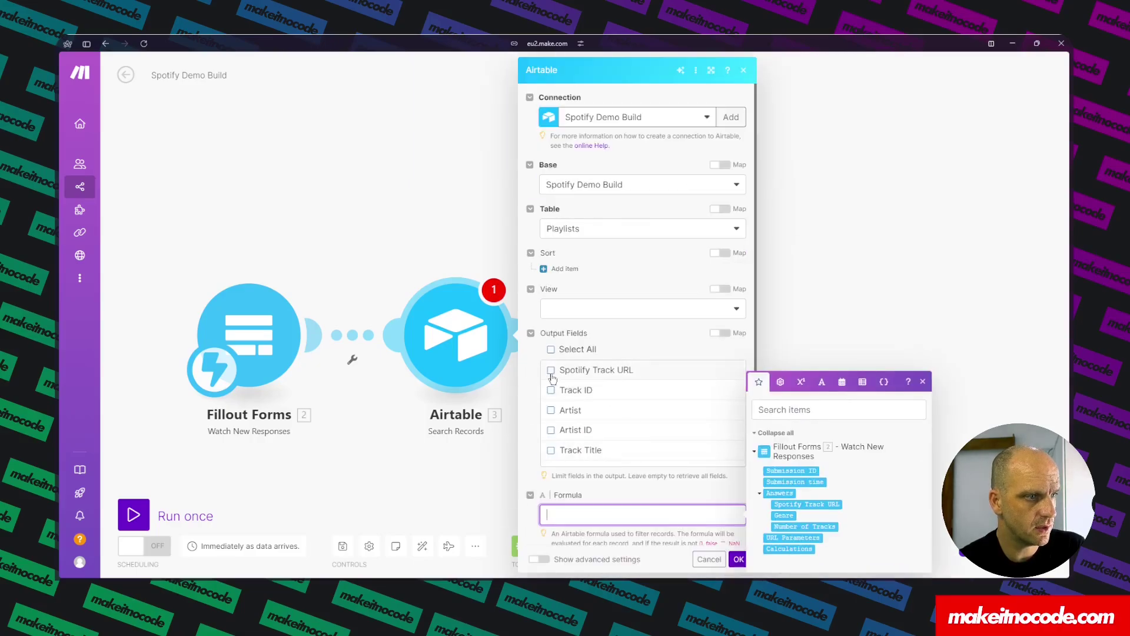
scroll(550, 373, "down", 2)
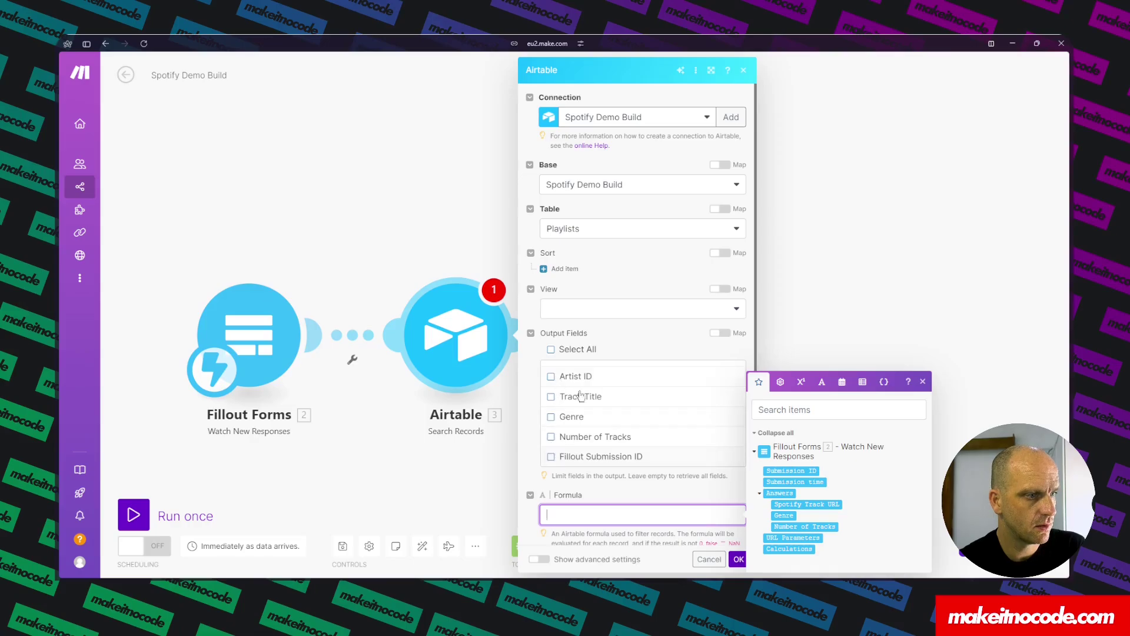
left_click(606, 307)
left_click(561, 348)
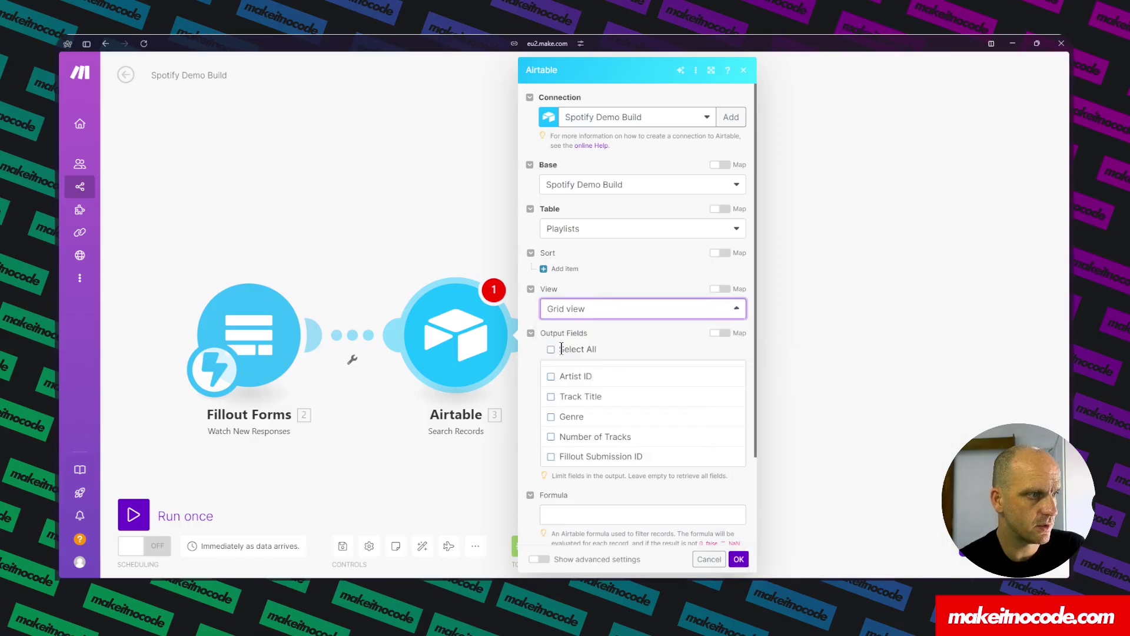
- Limit the Airtable search's output fields to Track ID, Genre and Fillout Submission ID
scroll(559, 383, "up", 2)
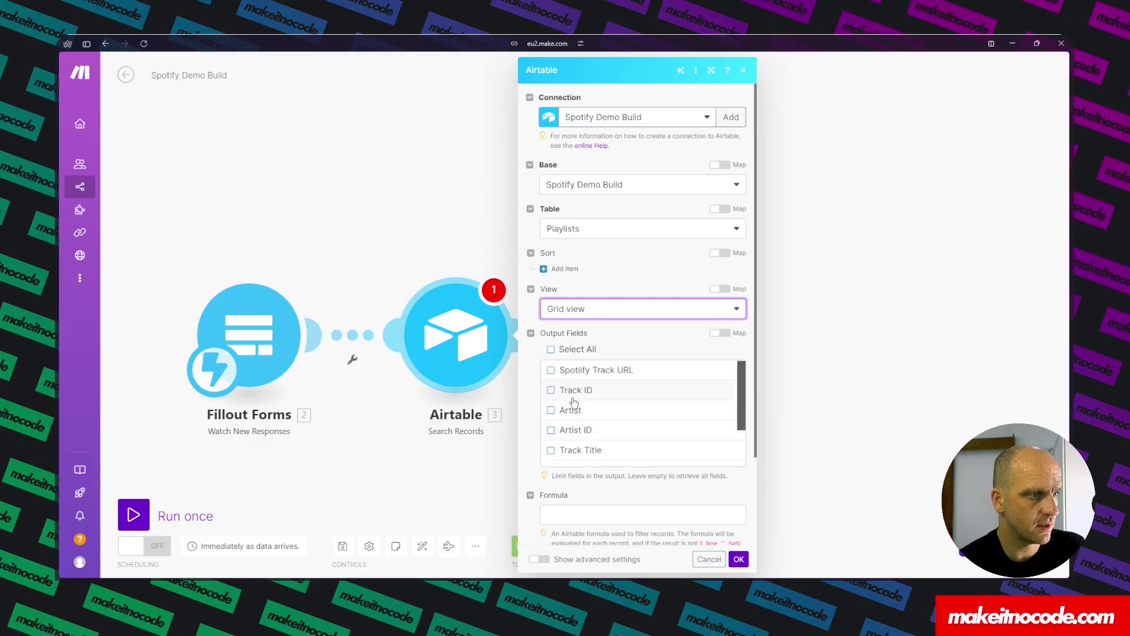
left_click(548, 391)
scroll(556, 424, "down", 5)
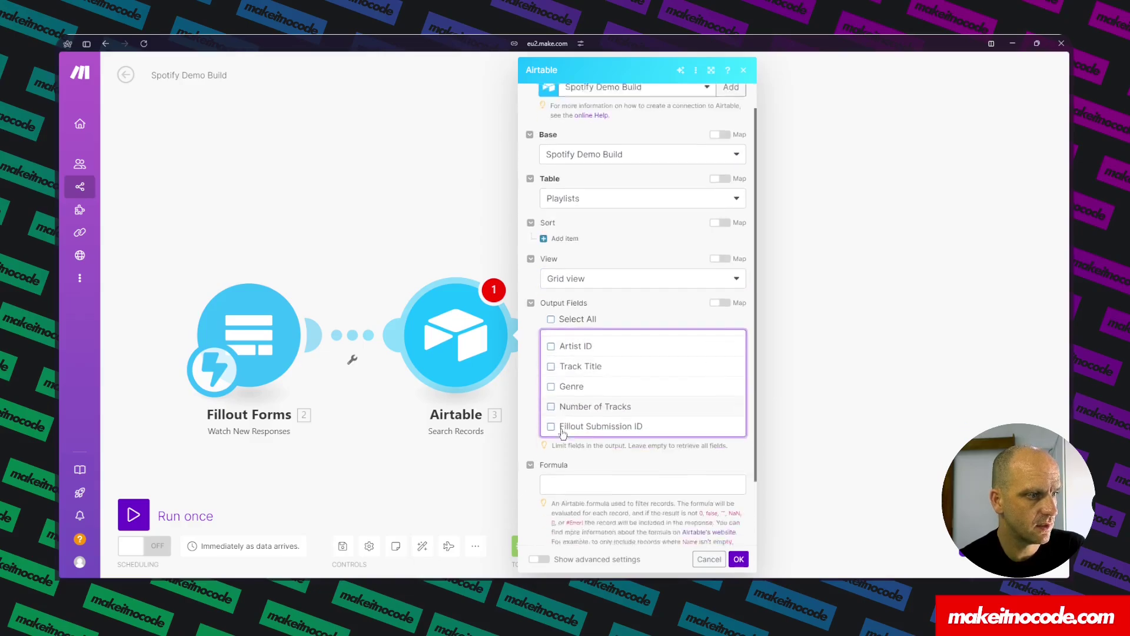
scroll(571, 353, "up", 3)
scroll(571, 353, "down", 3)
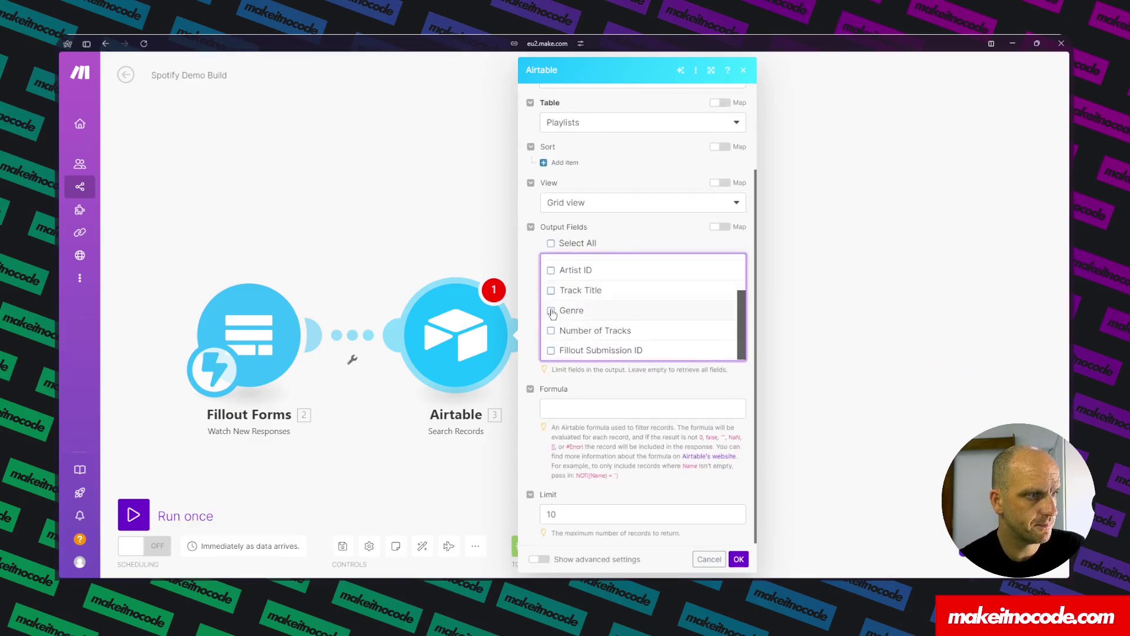
left_click(551, 310)
scroll(618, 312, "up", 3)
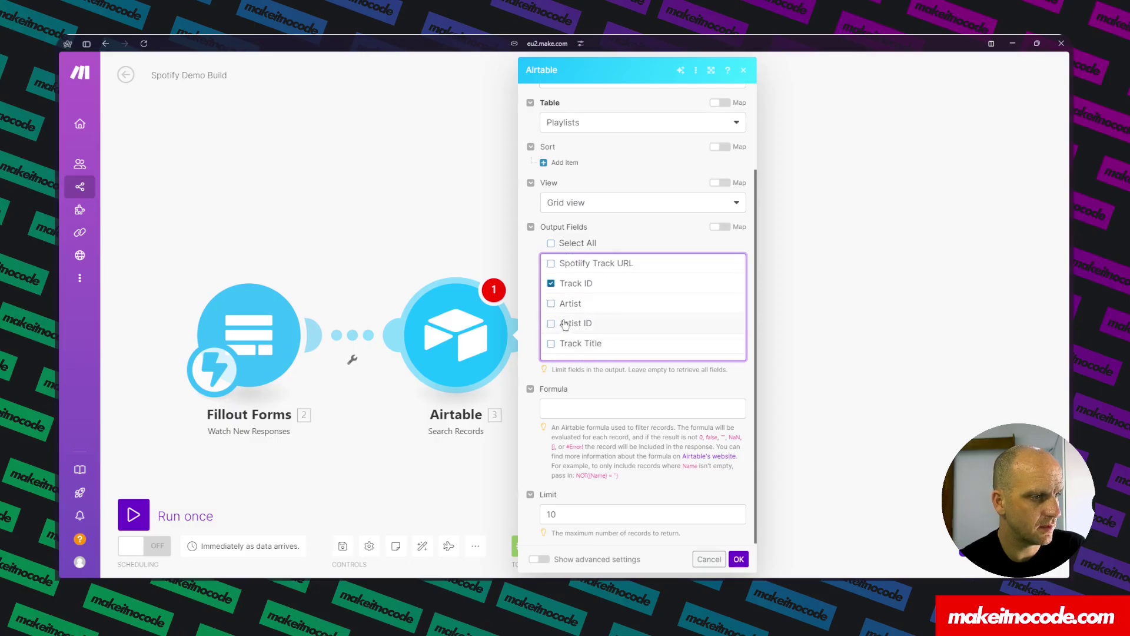
scroll(557, 286, "down", 3)
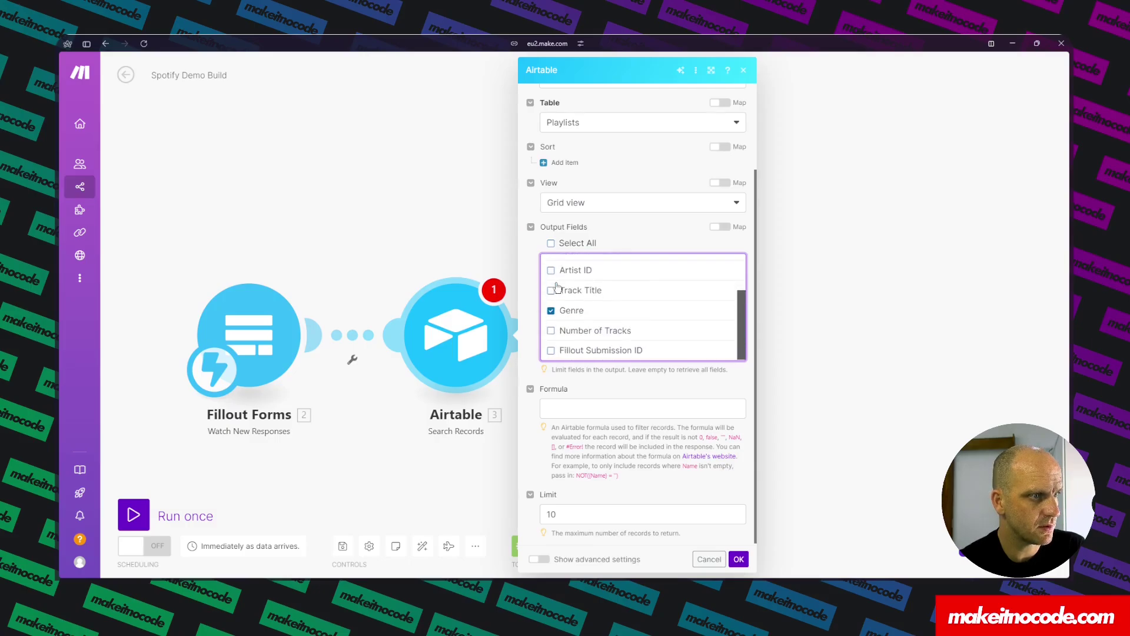
left_click(552, 351)
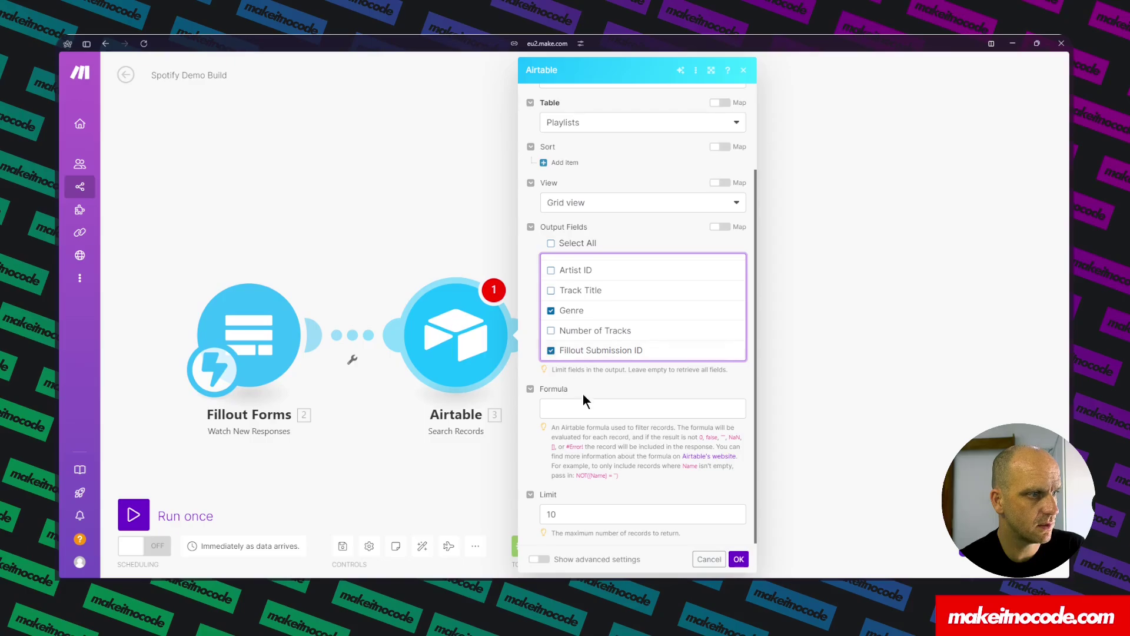
scroll(581, 351, "up", 3)
scroll(581, 351, "down", 3)
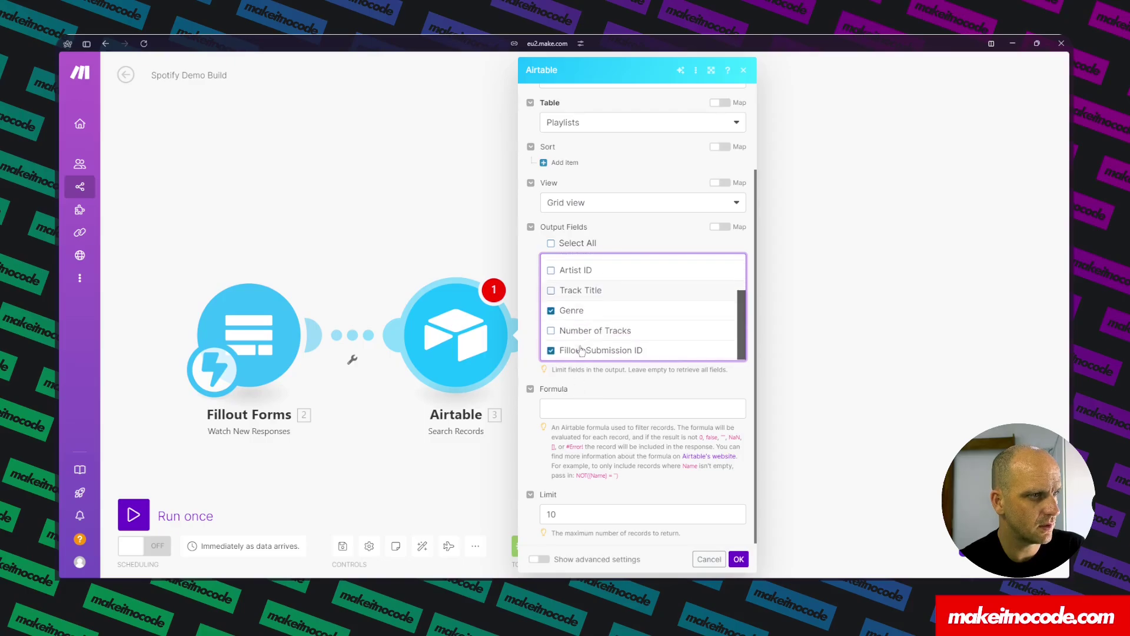
- Enter {} = '' as the search formula, keep the module settings, and copy the Fillout Submission ID field name from the Airtable base
left_click(574, 407)
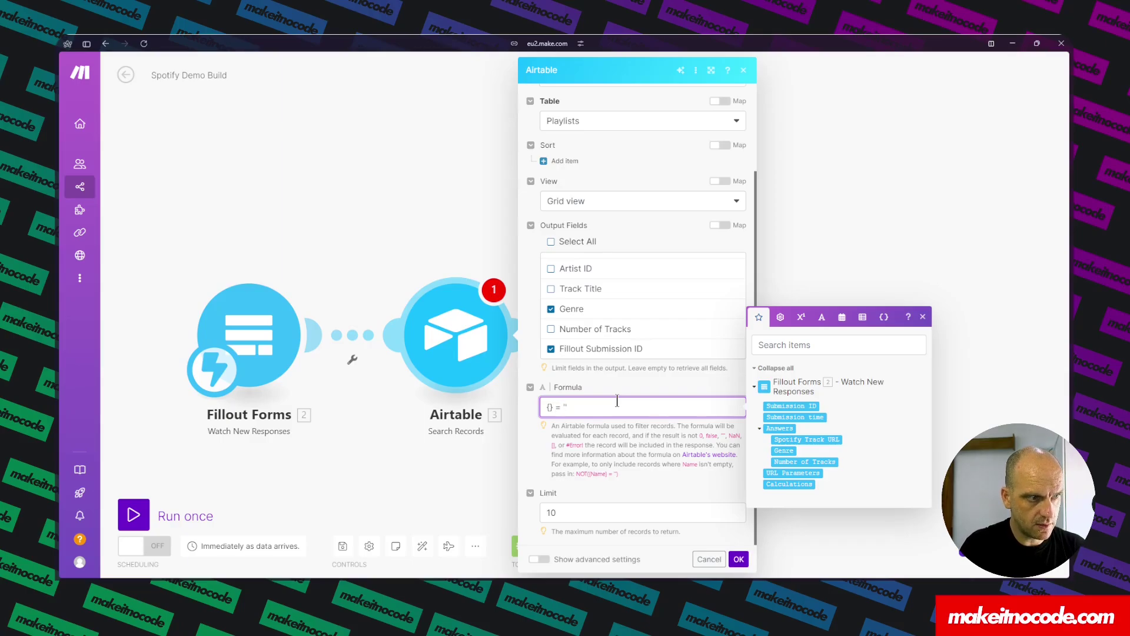
left_click(738, 559)
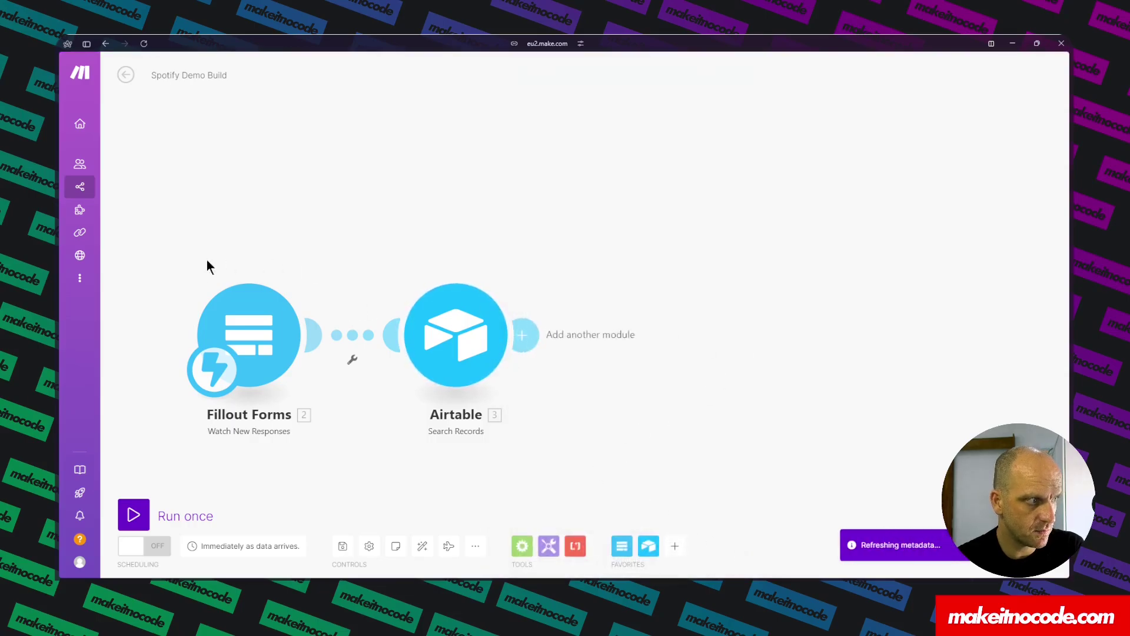
mouse_move(59, 273)
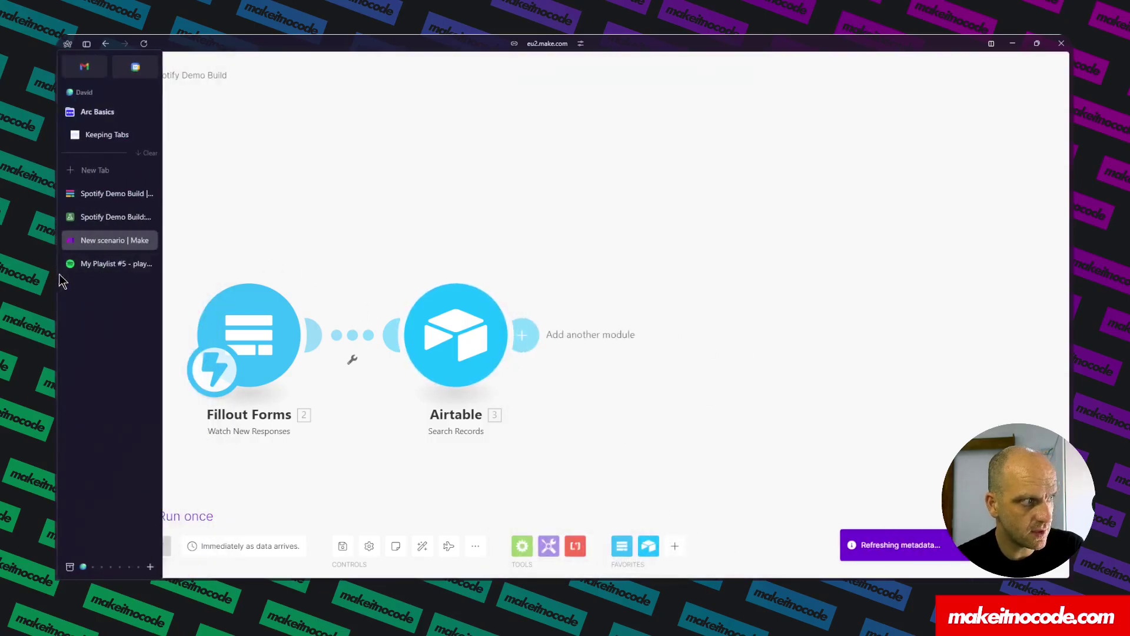
left_click(98, 218)
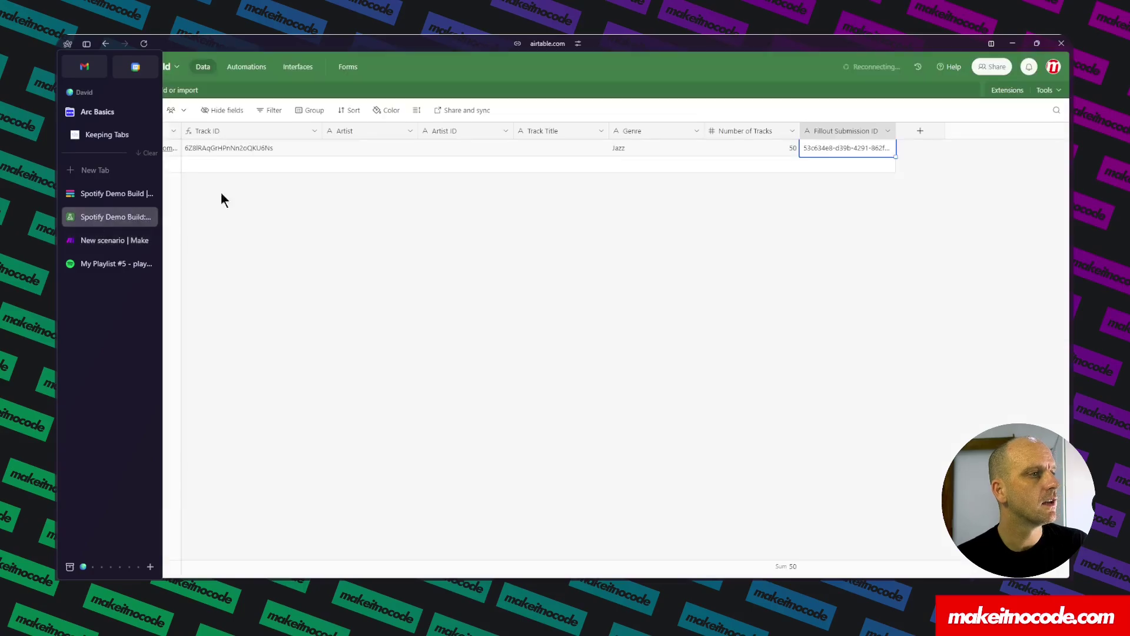
double_click(830, 132)
key("ctrl+c")
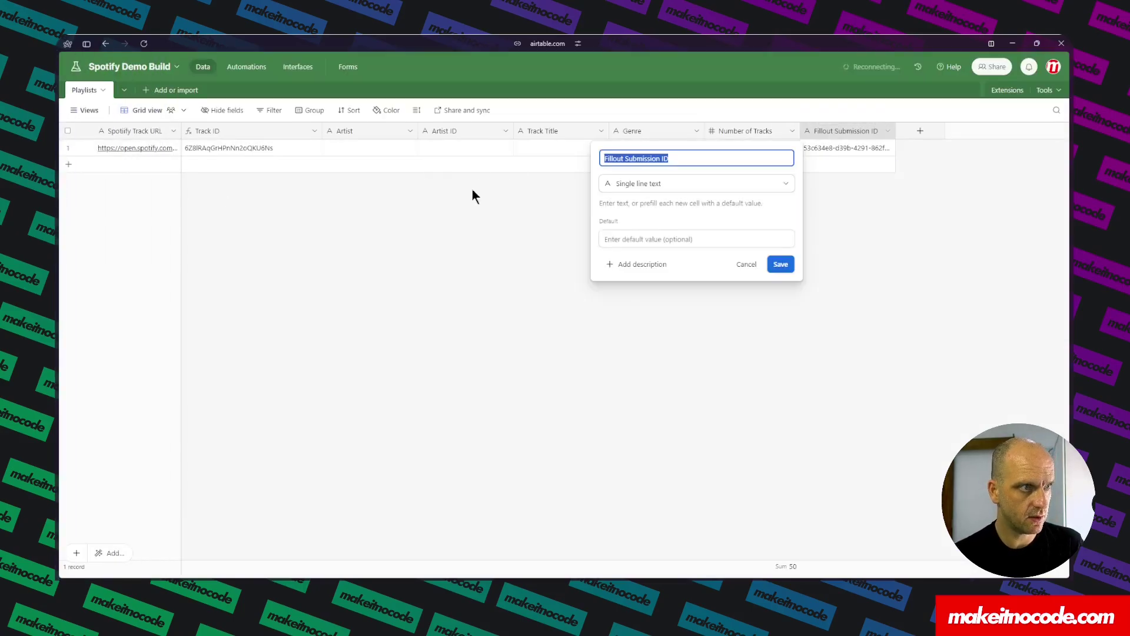
- Back in Make, complete the search formula as {Fillout Submission ID} = '' with the Fillout trigger's Submission ID mapped between the quotes
mouse_move(56, 228)
left_click(83, 241)
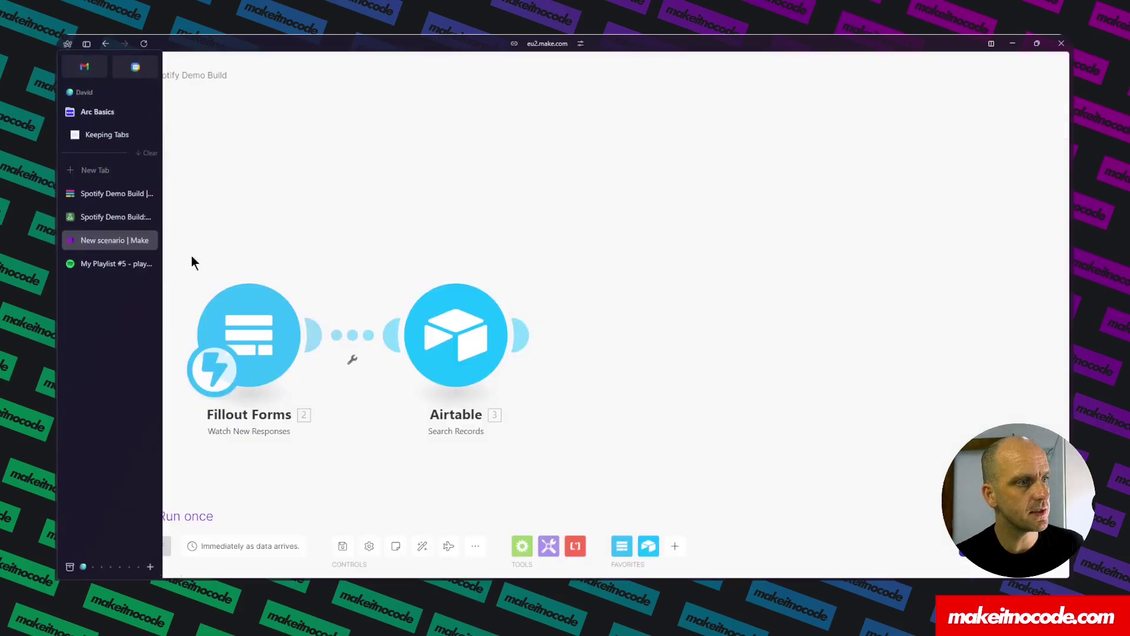
left_click(483, 353)
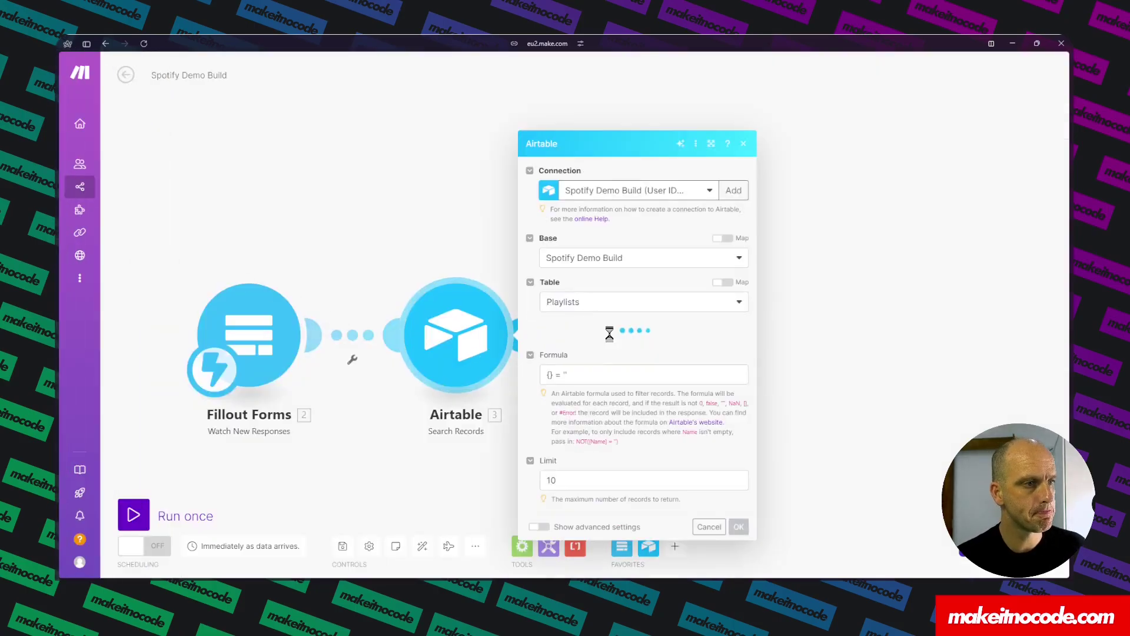
left_click(550, 374)
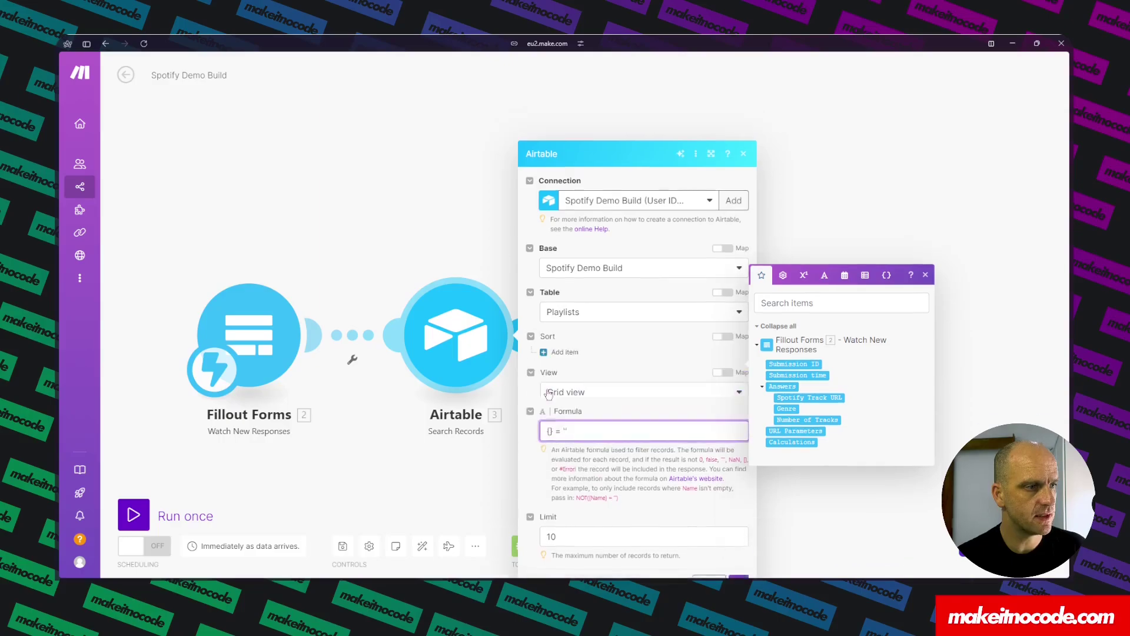
key("ctrl+v")
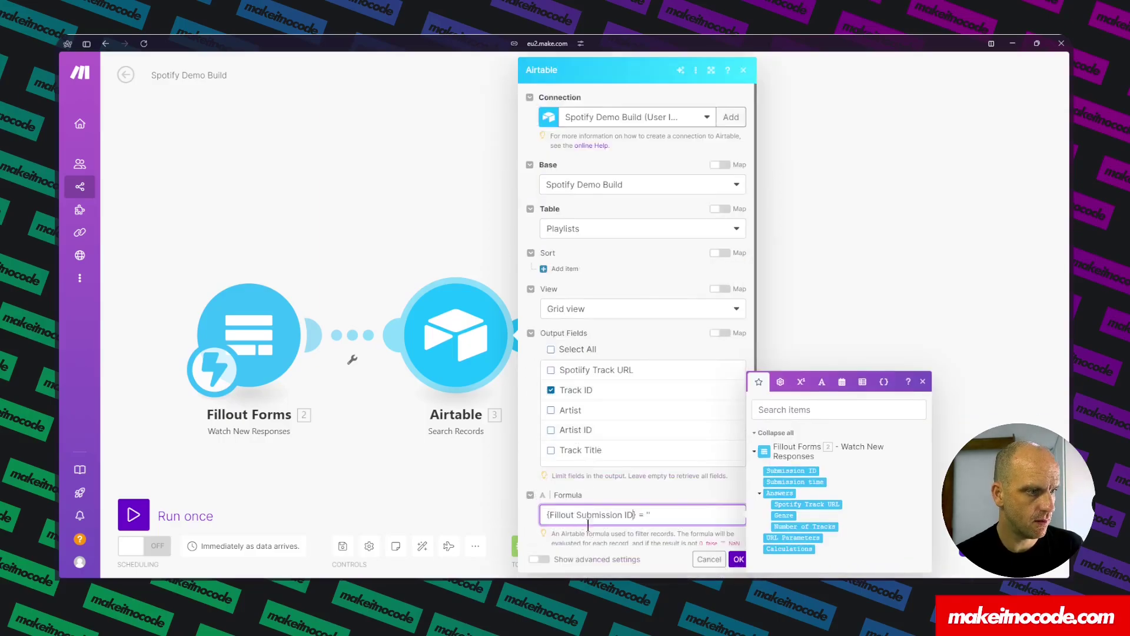
left_click(790, 471)
left_click(740, 560)
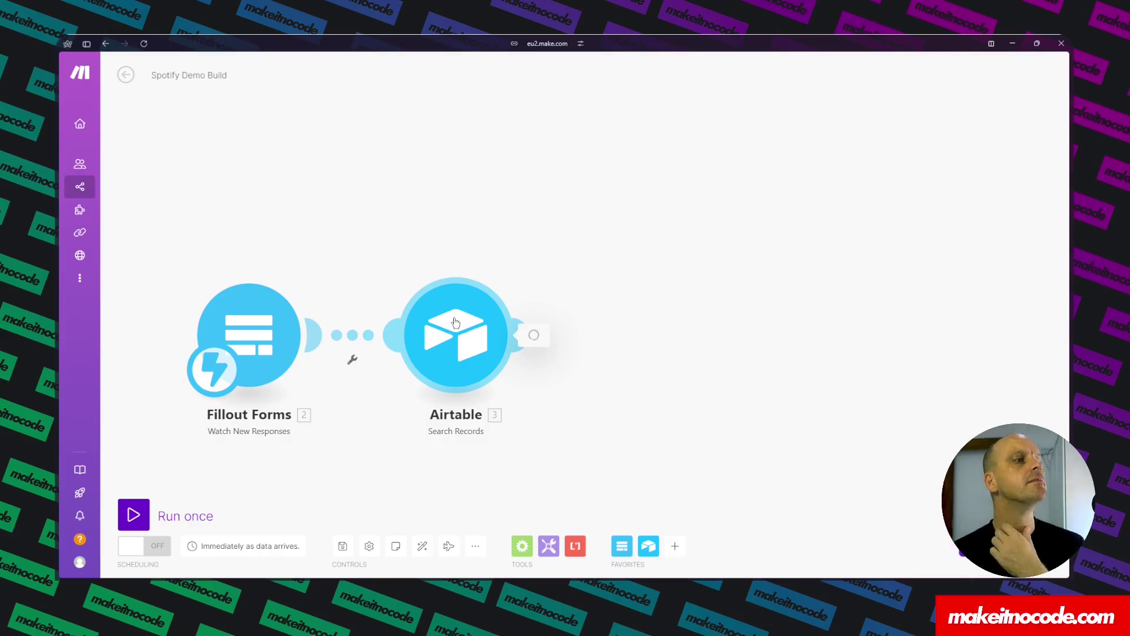
- Set the Airtable search's record limit to 1 and save the scenario
scroll(457, 321, "down", 1)
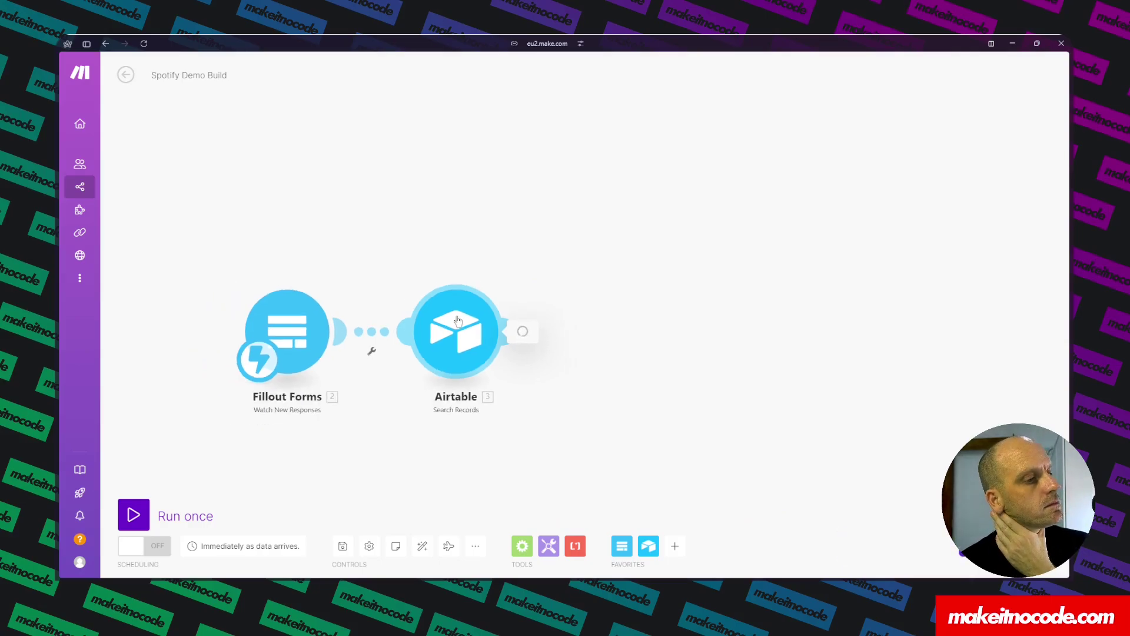
left_click_drag(626, 398, 771, 325)
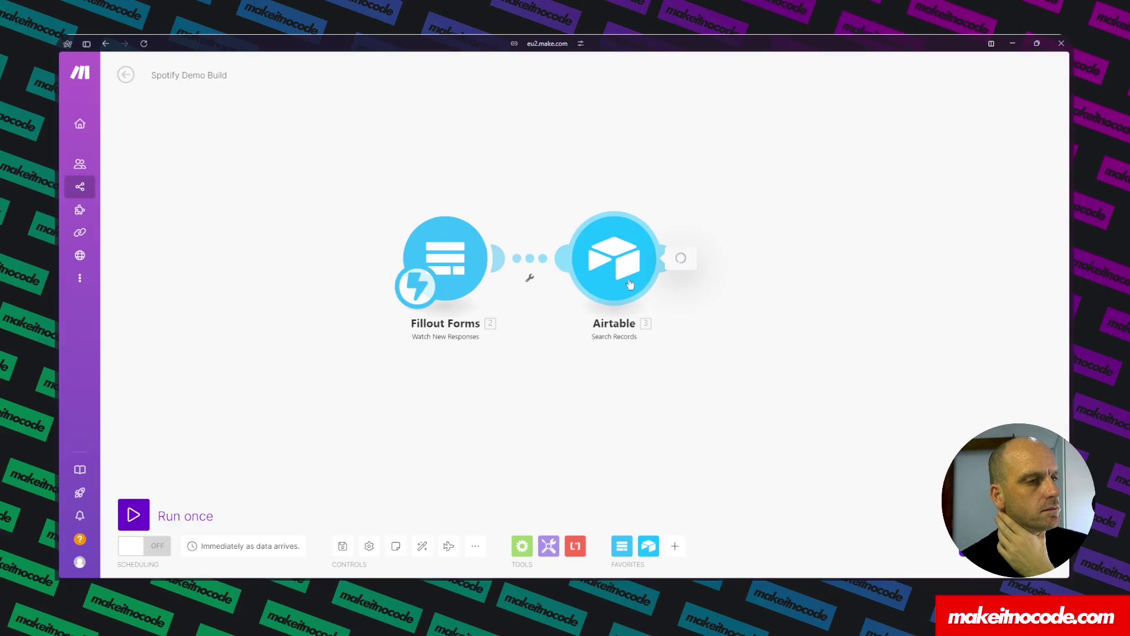
left_click(614, 259)
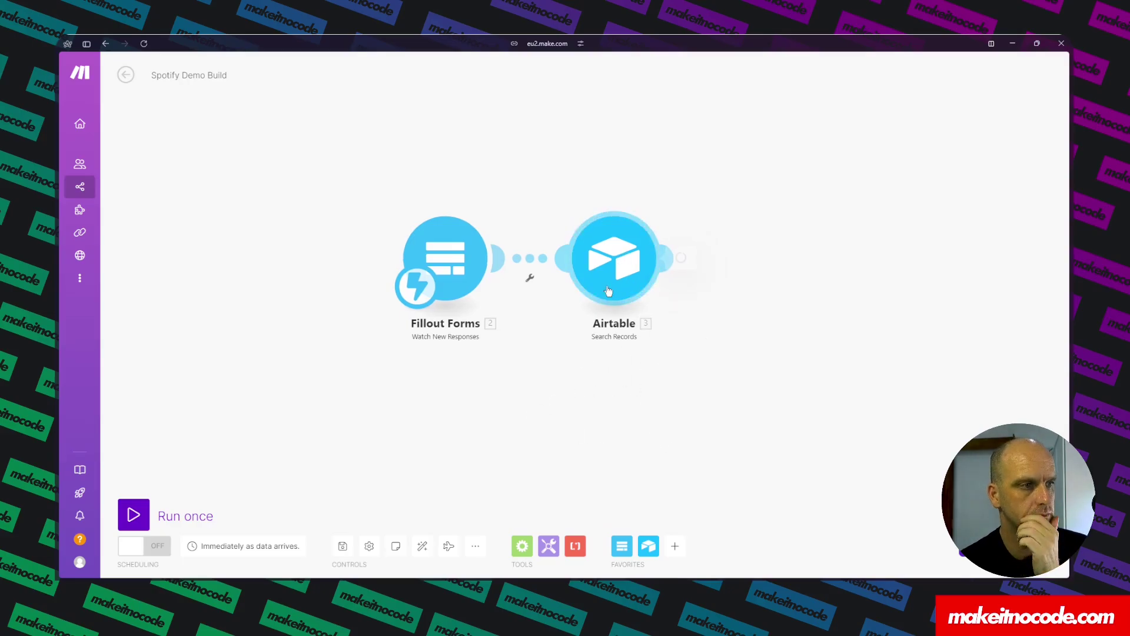
left_click(729, 405)
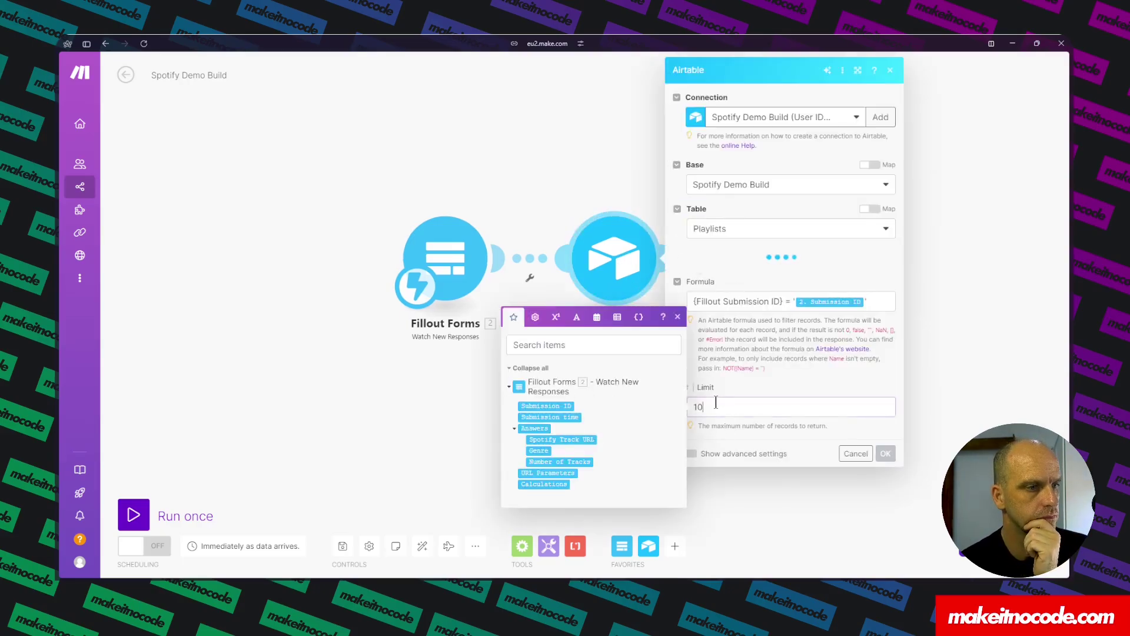
key("BackSpace")
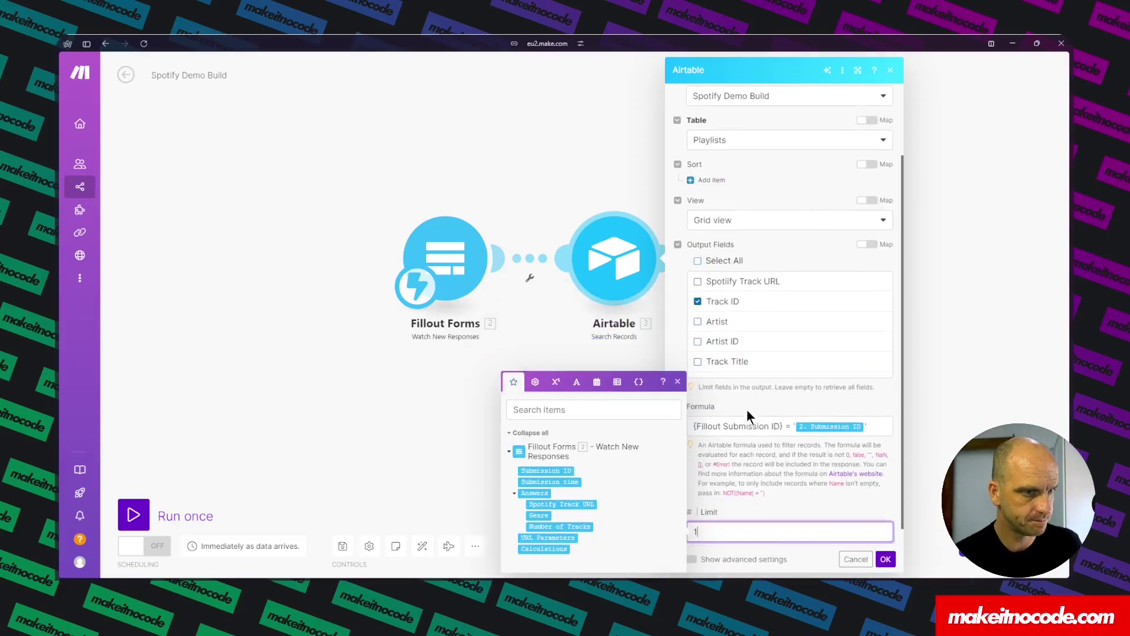
left_click(886, 560)
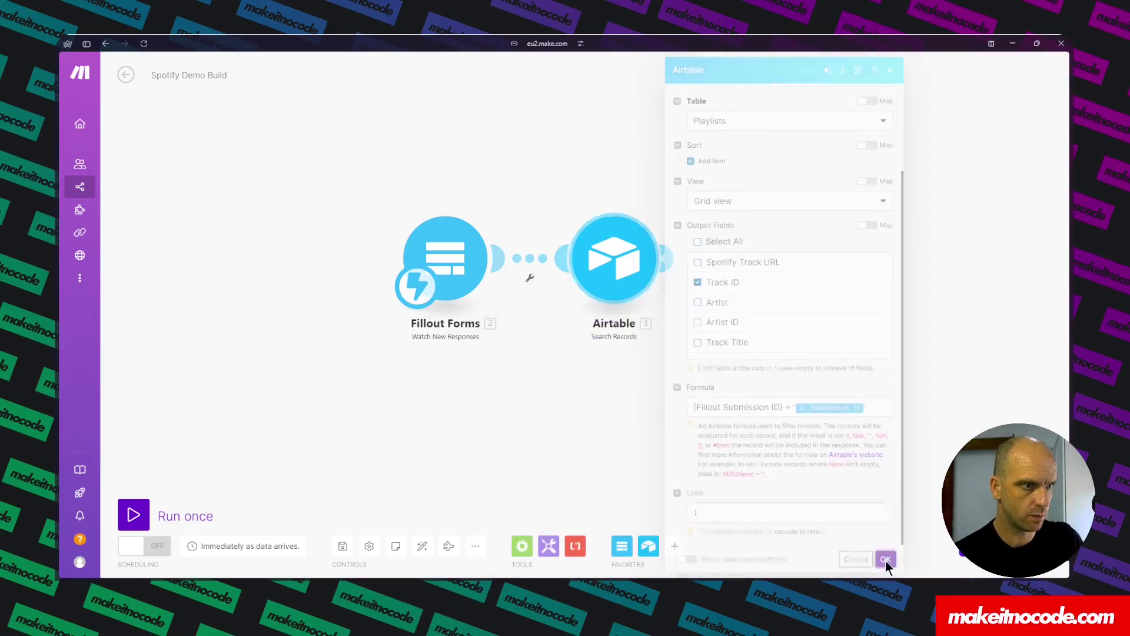
left_click(343, 546)
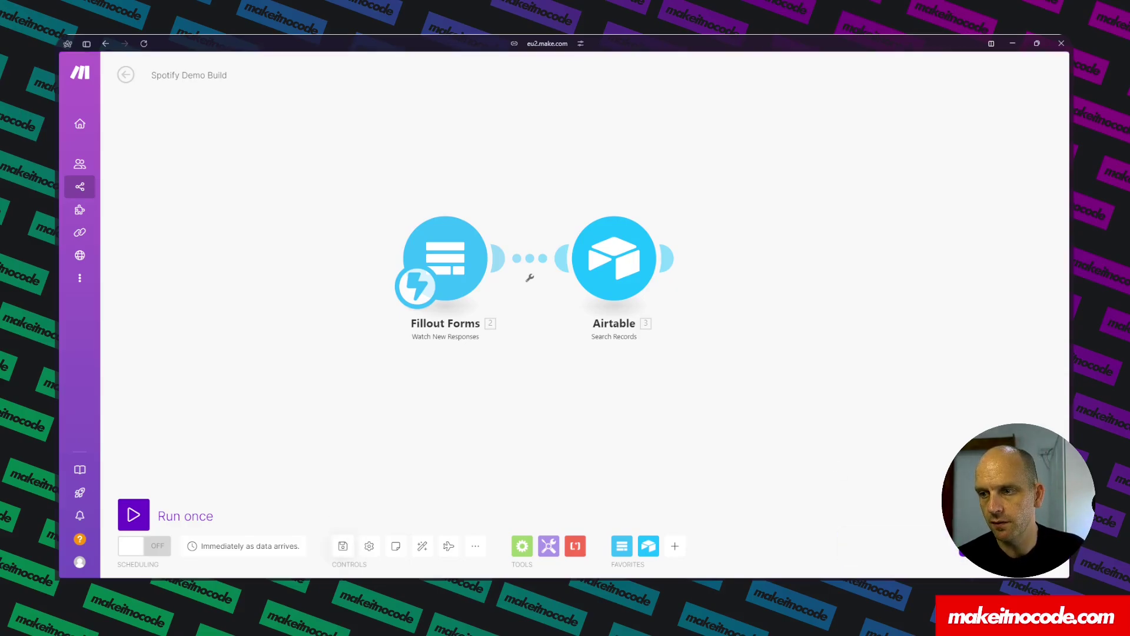
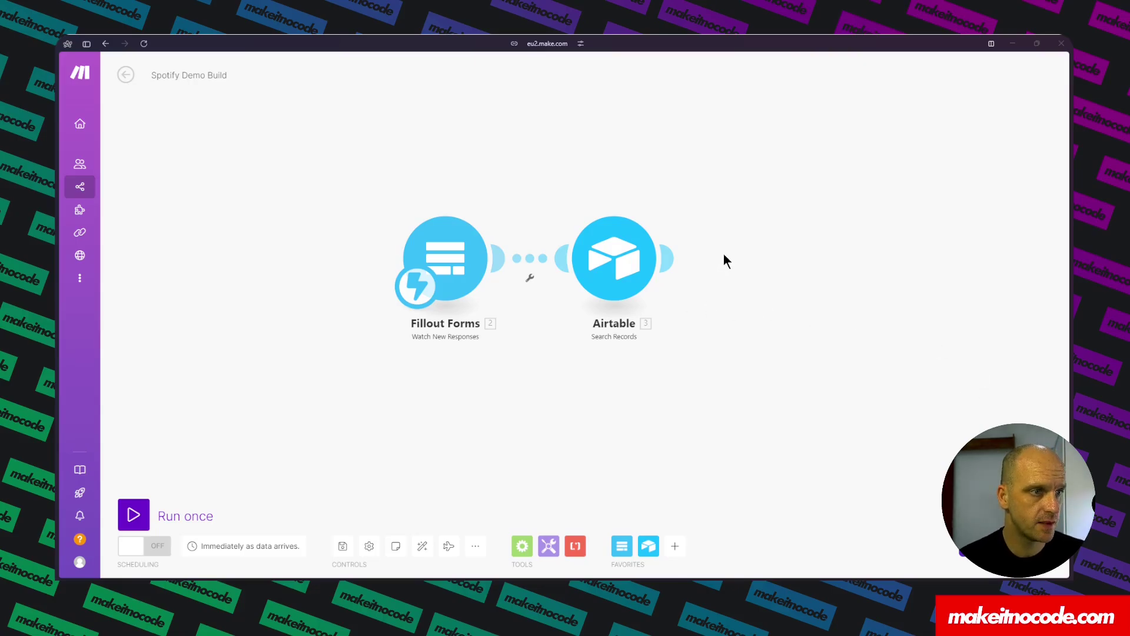
- Add a Spotify Get a Track module after the Airtable Search Records module
left_click(668, 259)
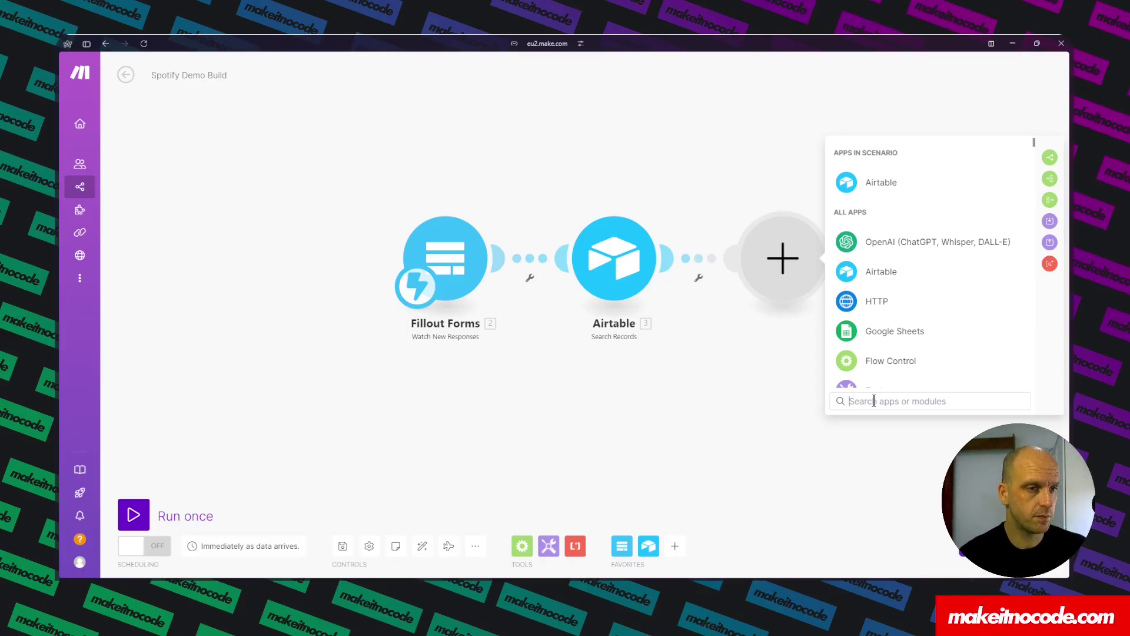
left_click(874, 401)
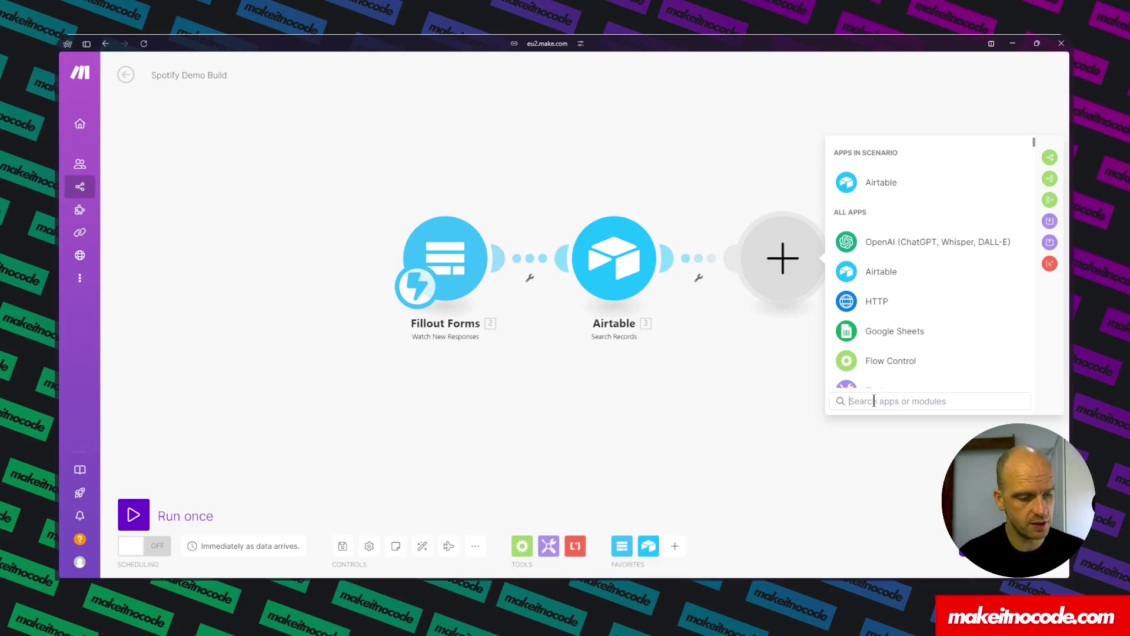
type("spotify")
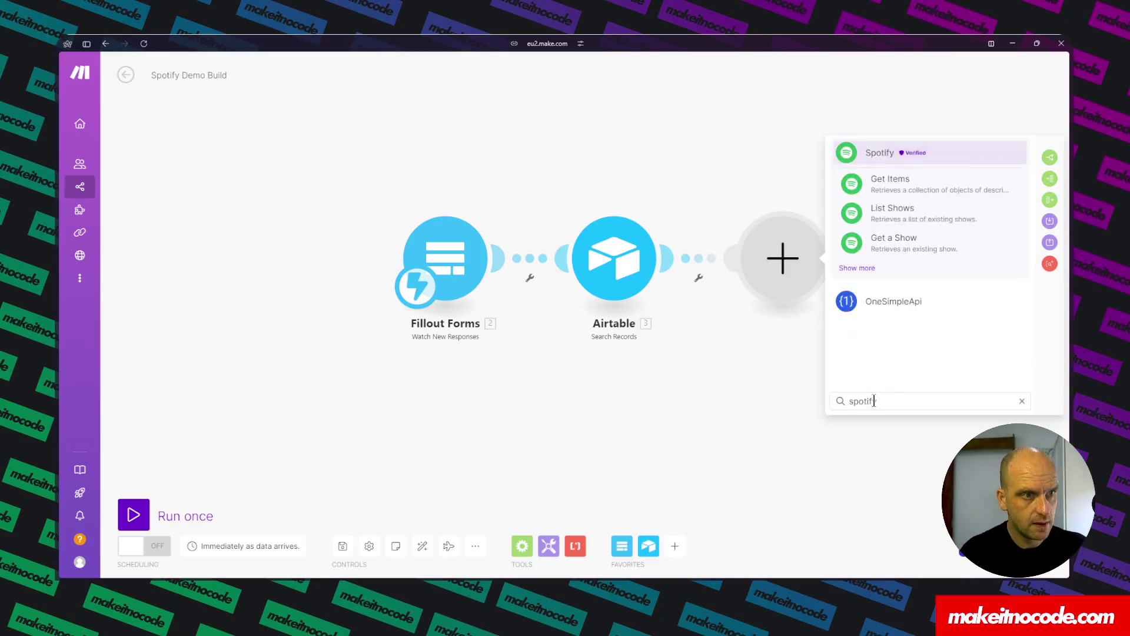
left_click(880, 153)
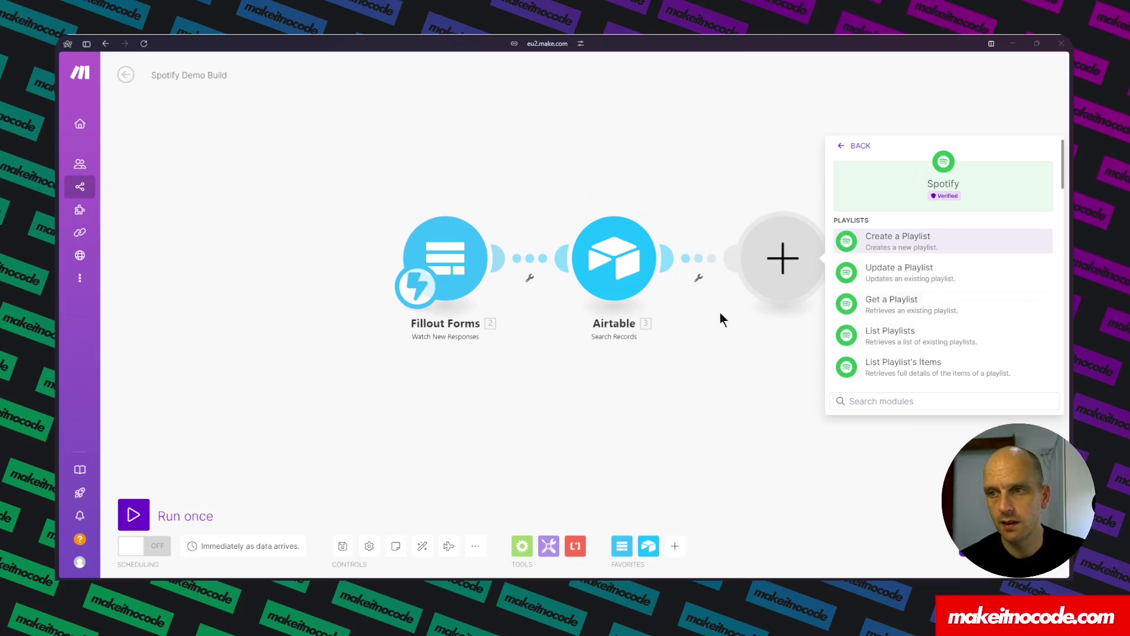
left_click(871, 401)
type("get")
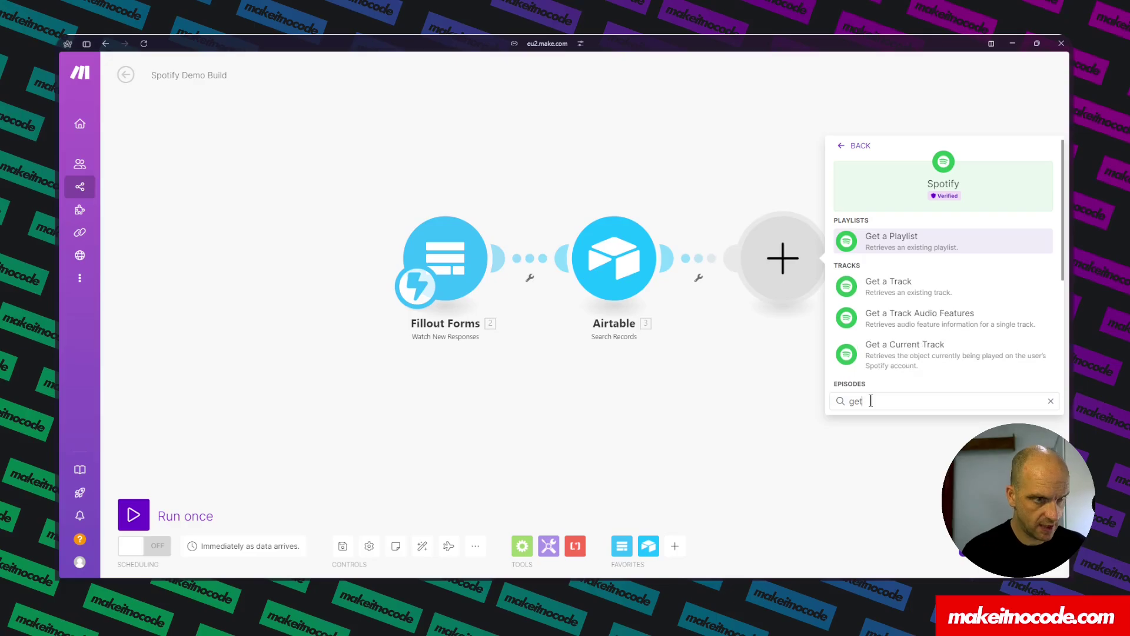
left_click(901, 288)
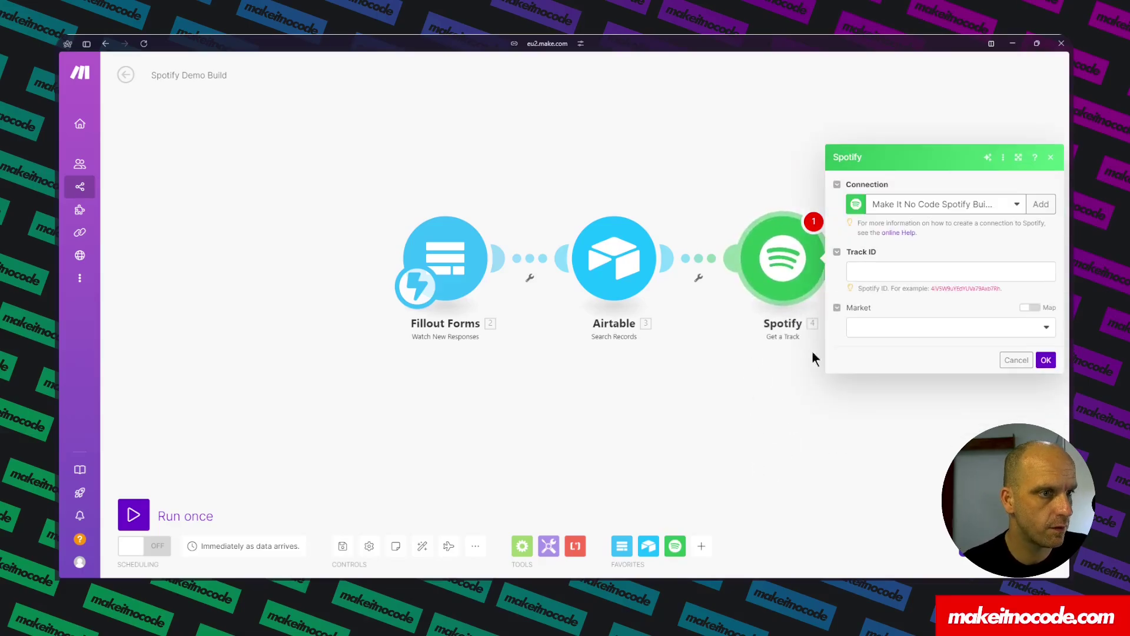
- Map the Airtable record's Track ID to the Spotify module's Track ID and save the scenario
left_click(875, 270)
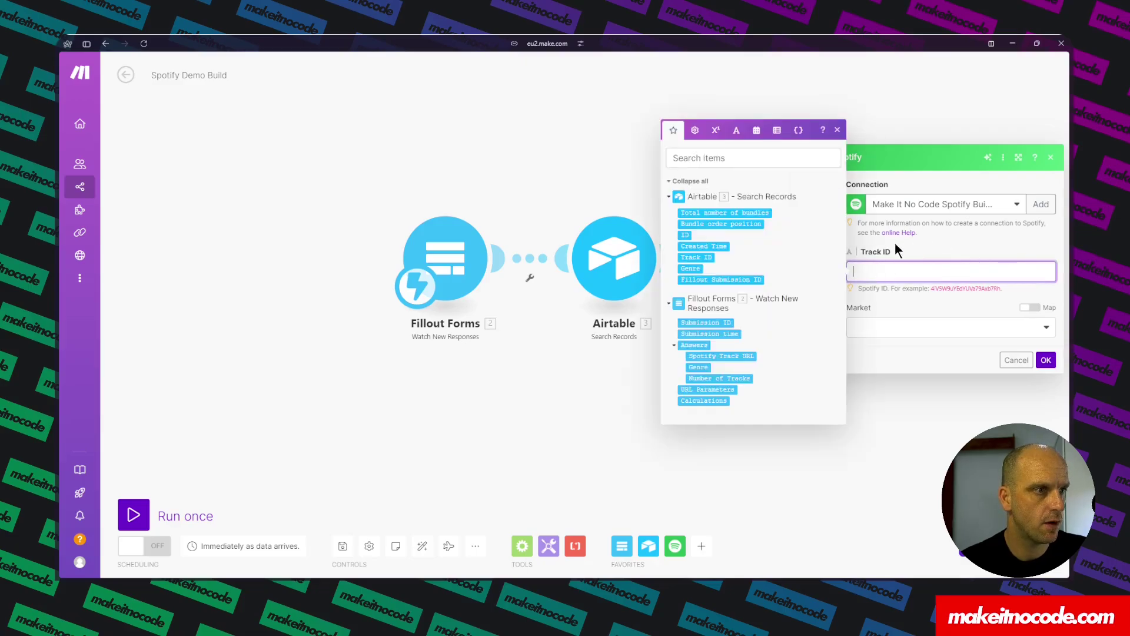
left_click(697, 257)
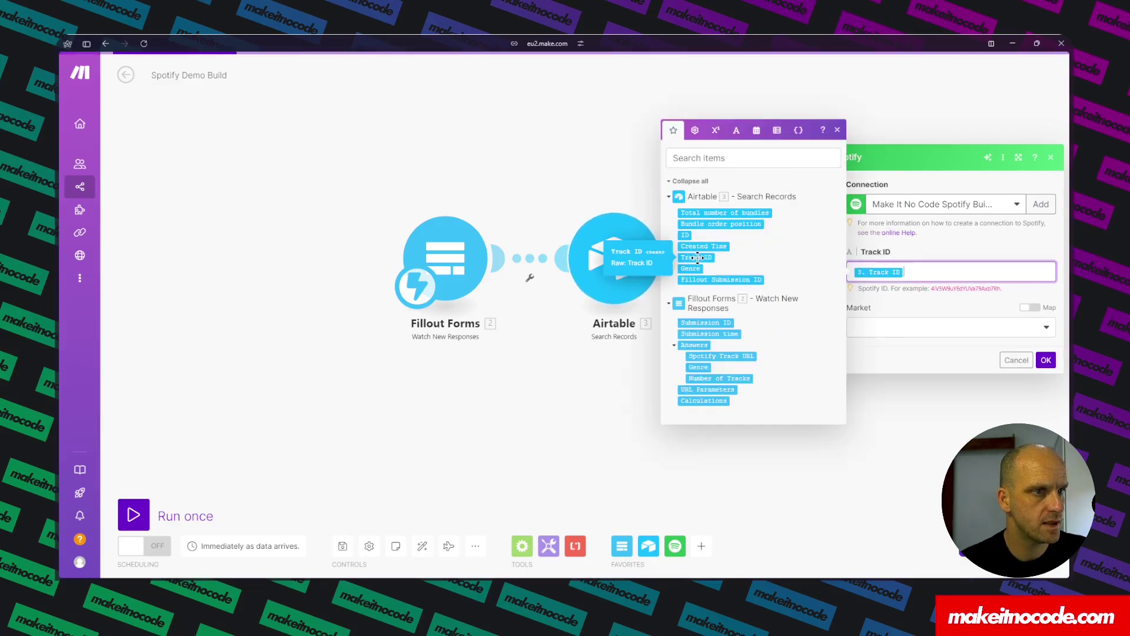
left_click(1047, 360)
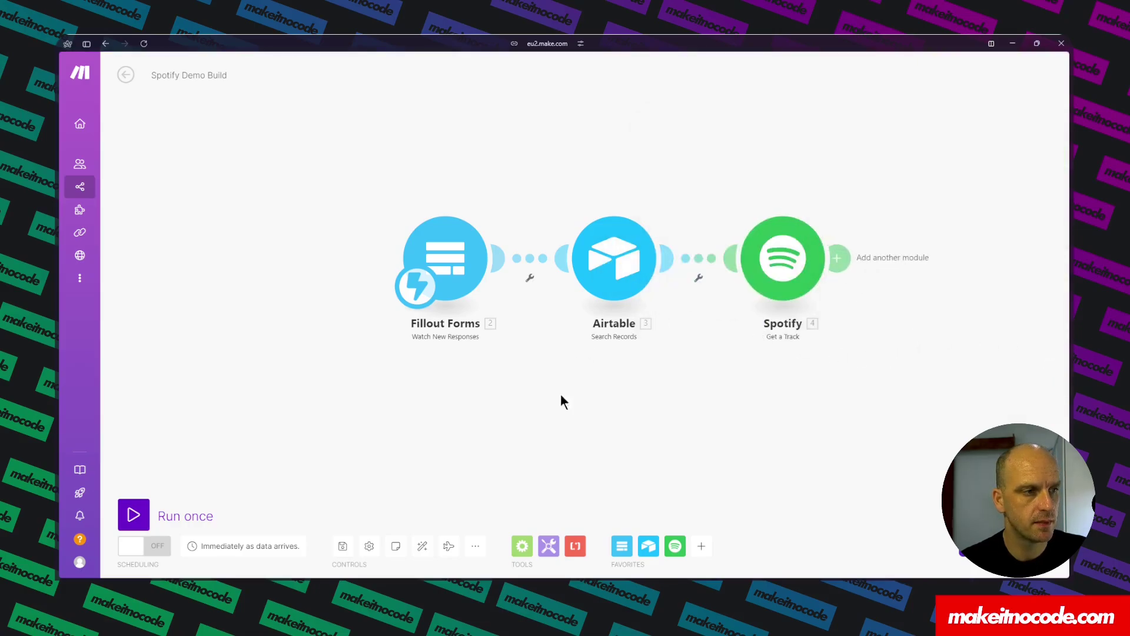
left_click(342, 547)
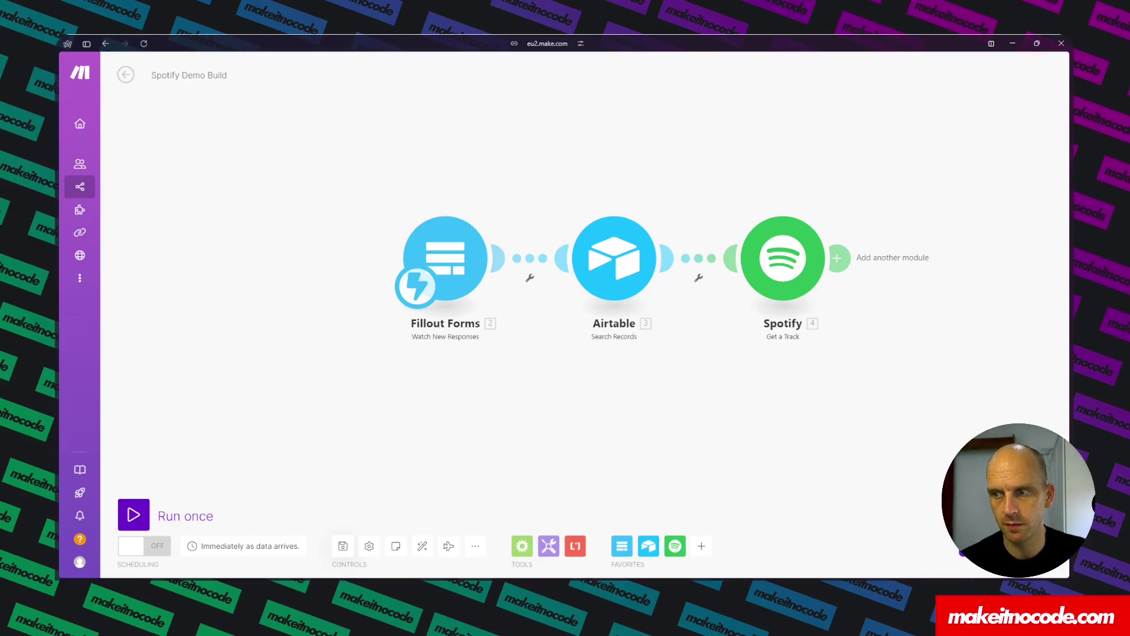
- Open the Spotify base from airtable.com in a new tab and copy the Artist ID of the second track record
mouse_move(66, 345)
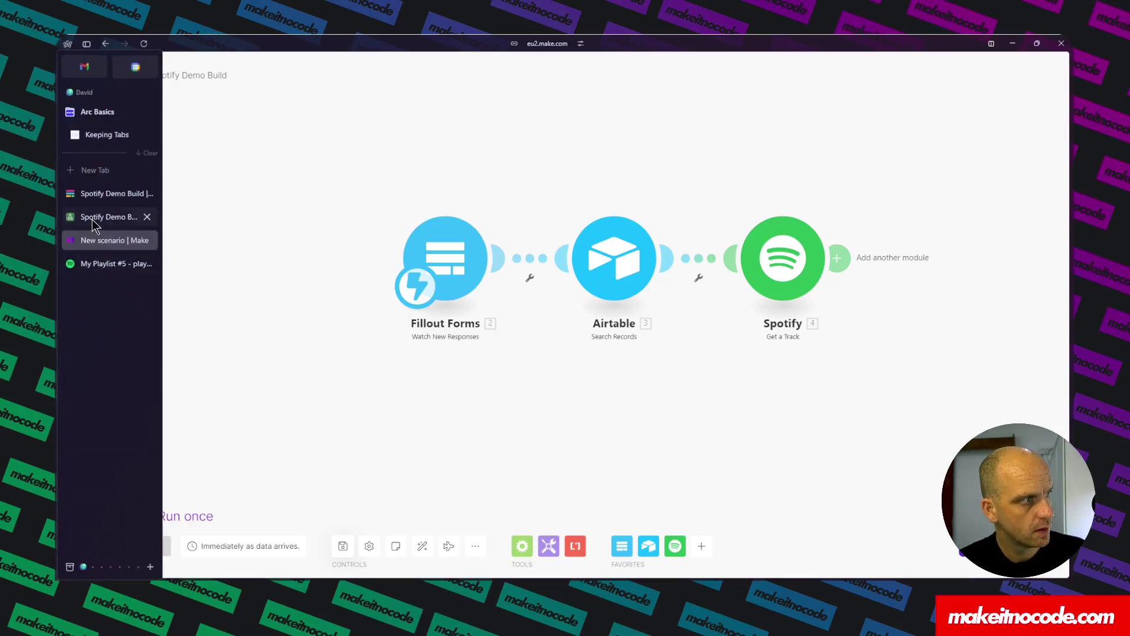
left_click(90, 170)
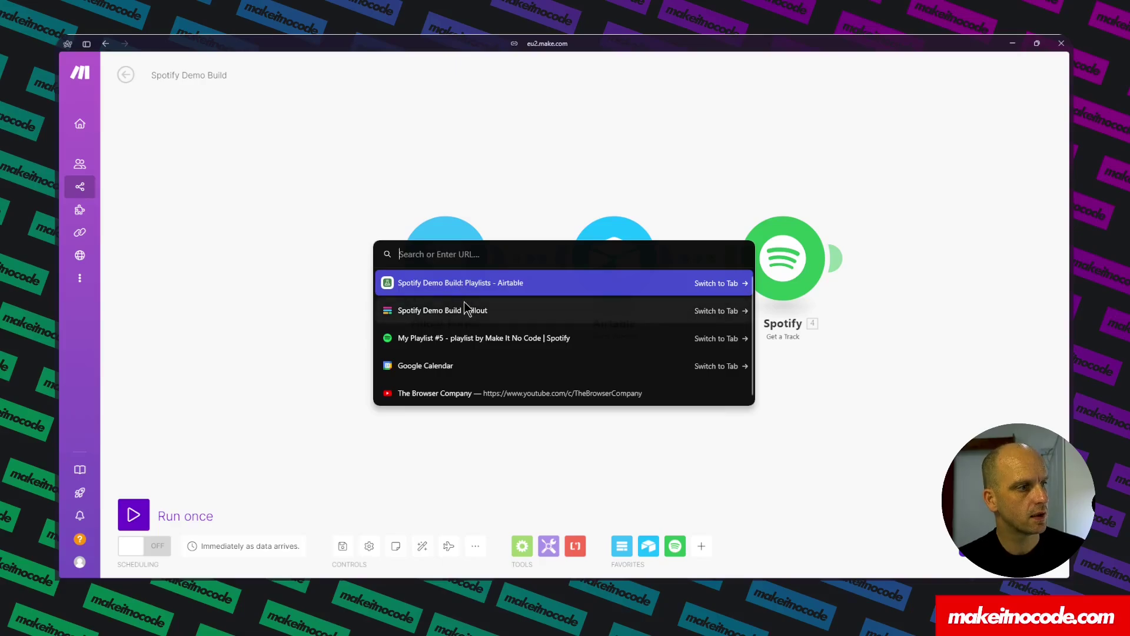
type("airtable.com")
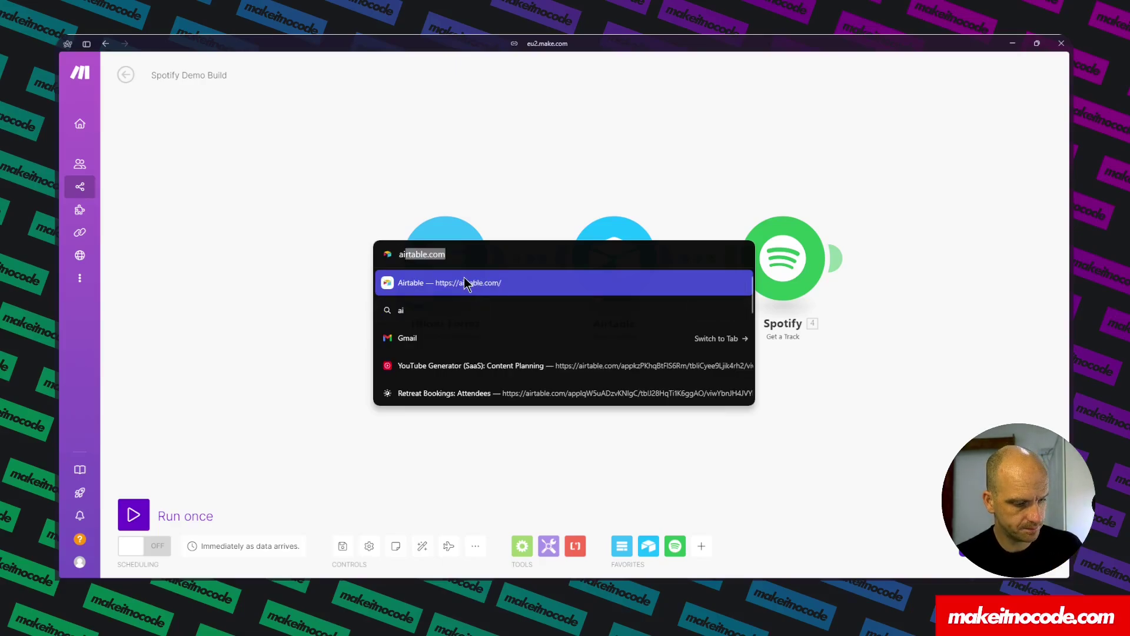
left_click(465, 282)
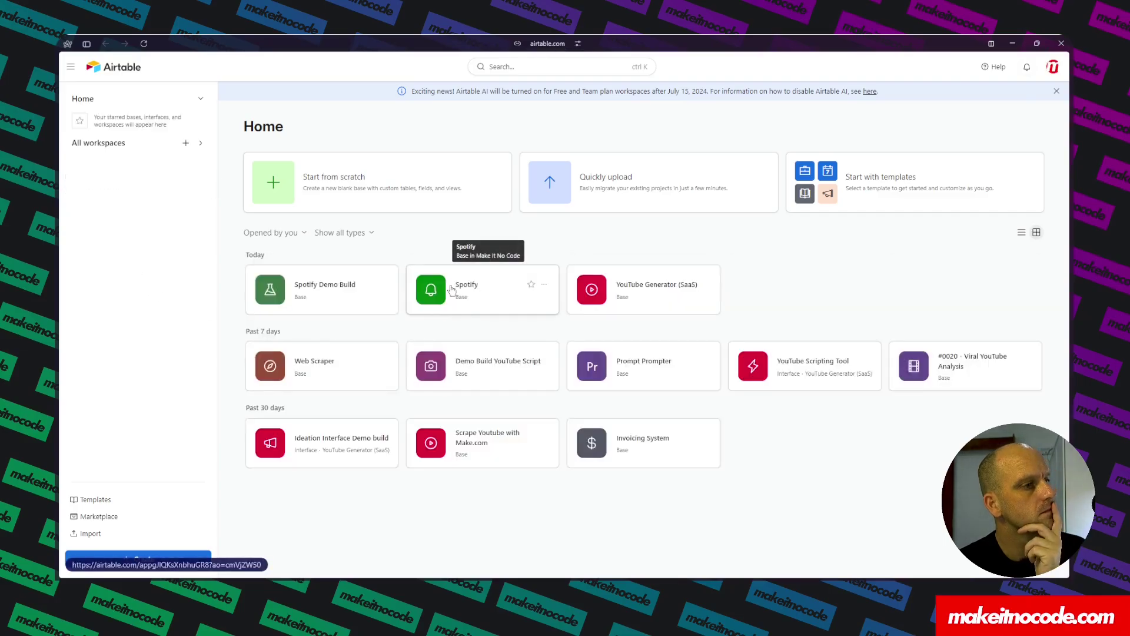
left_click(471, 288)
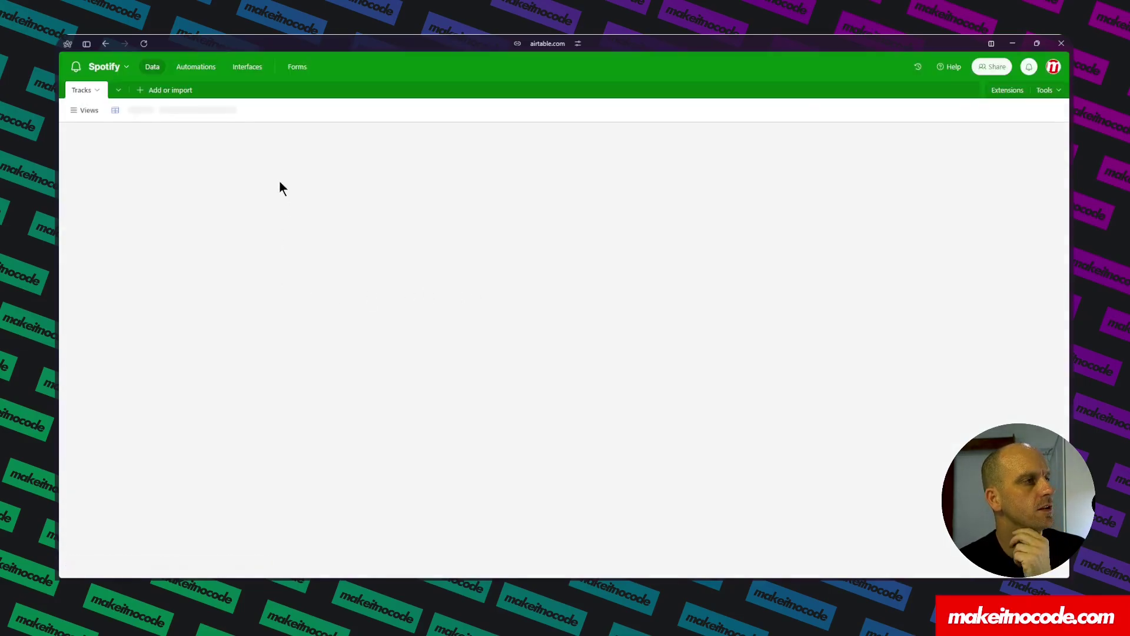
left_click(224, 164)
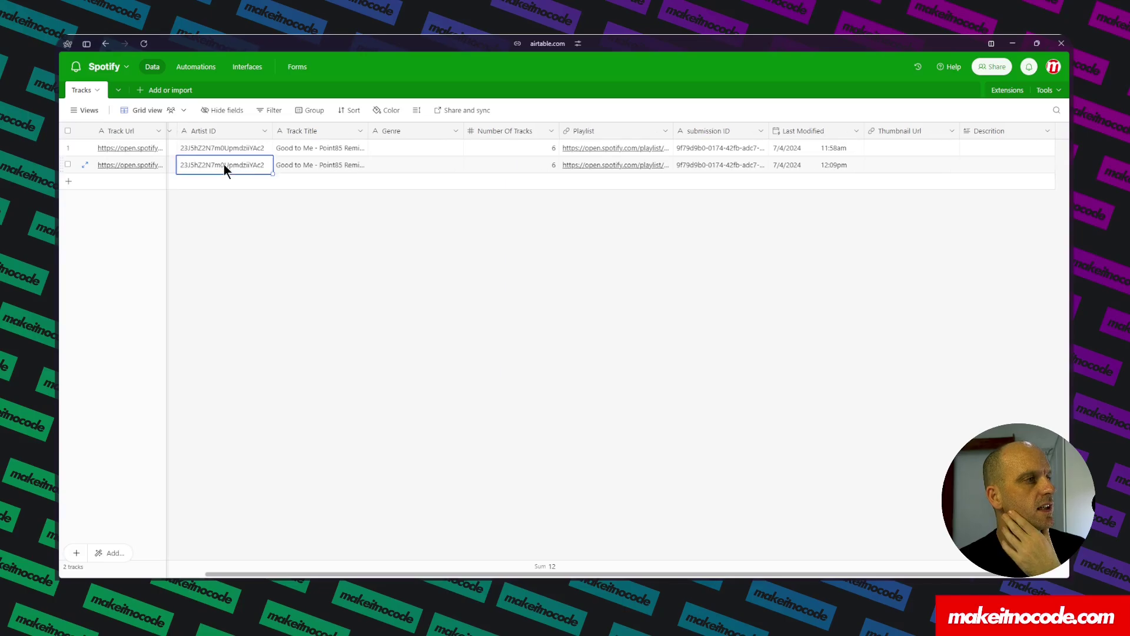
key("ctrl+c")
- Back in Make, run only the Spotify Get a Track module, supplying the copied ID as its Track ID
mouse_move(60, 188)
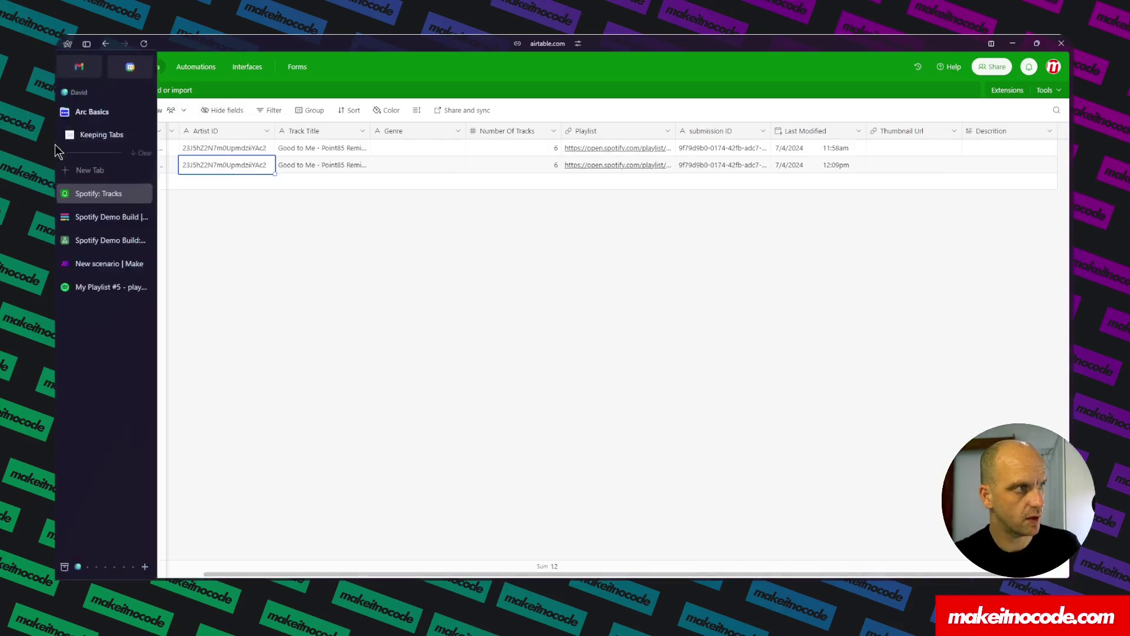
left_click(106, 263)
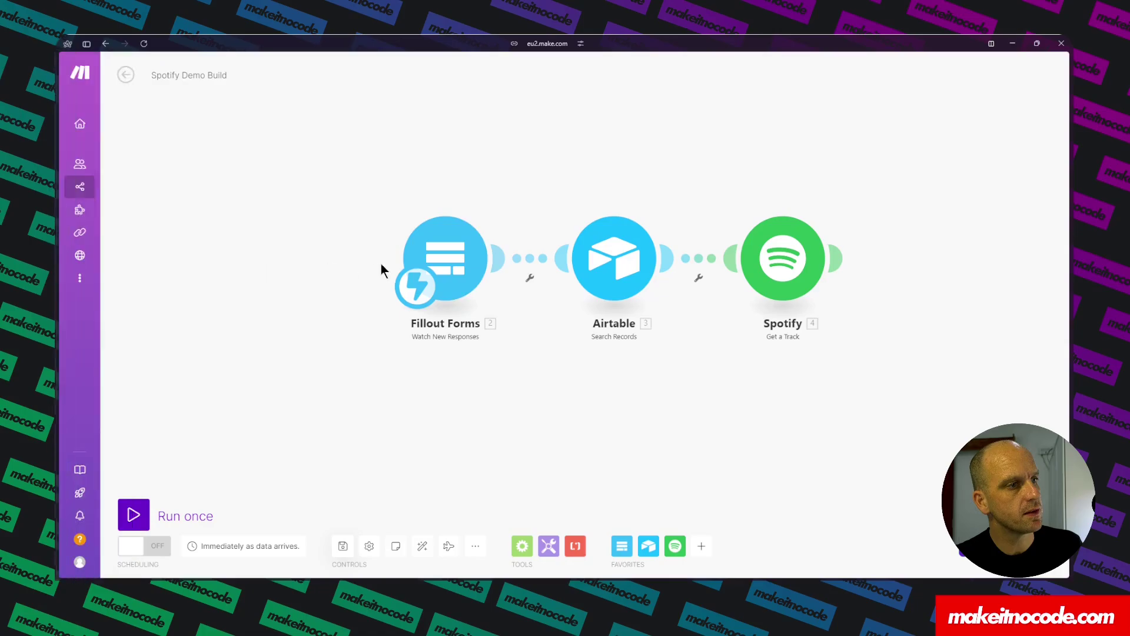
right_click(779, 262)
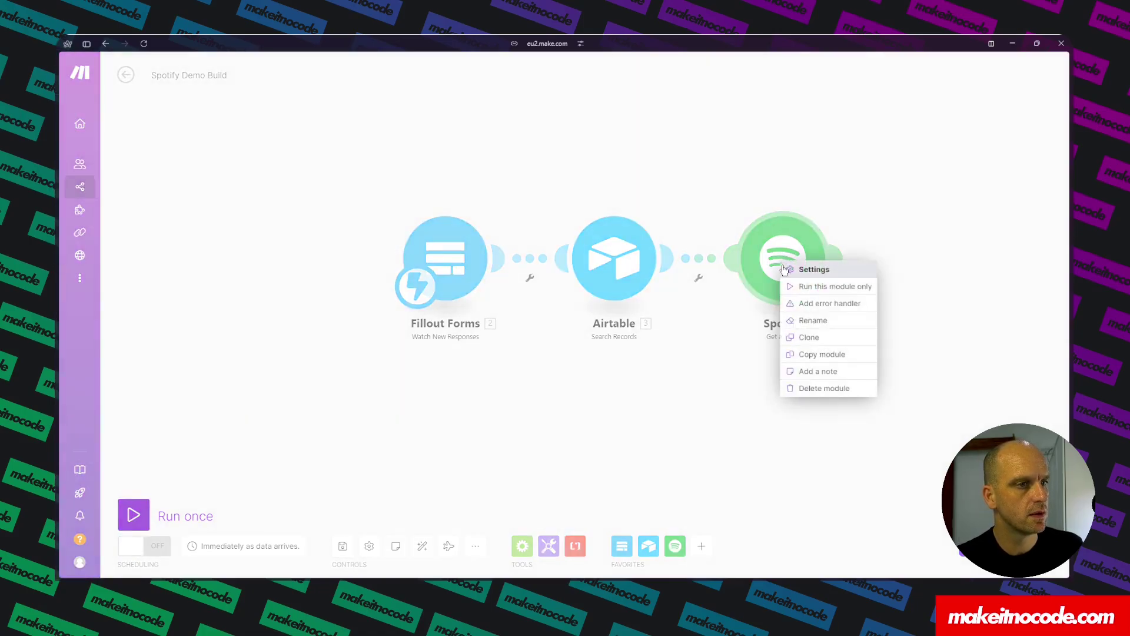
left_click(799, 286)
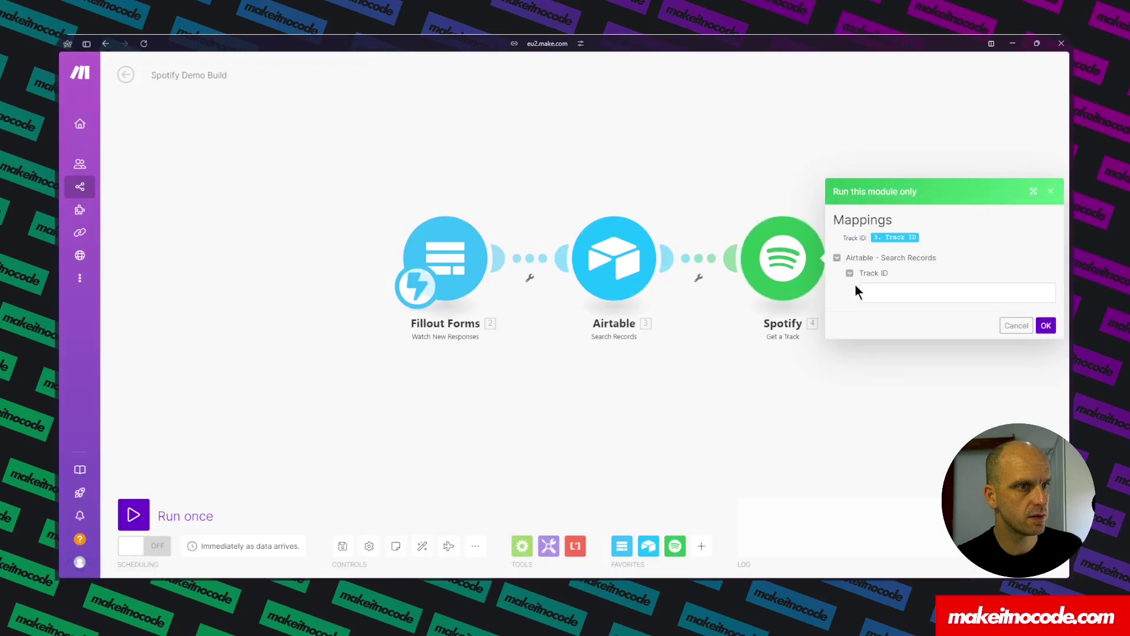
left_click(872, 289)
key("ctrl+v")
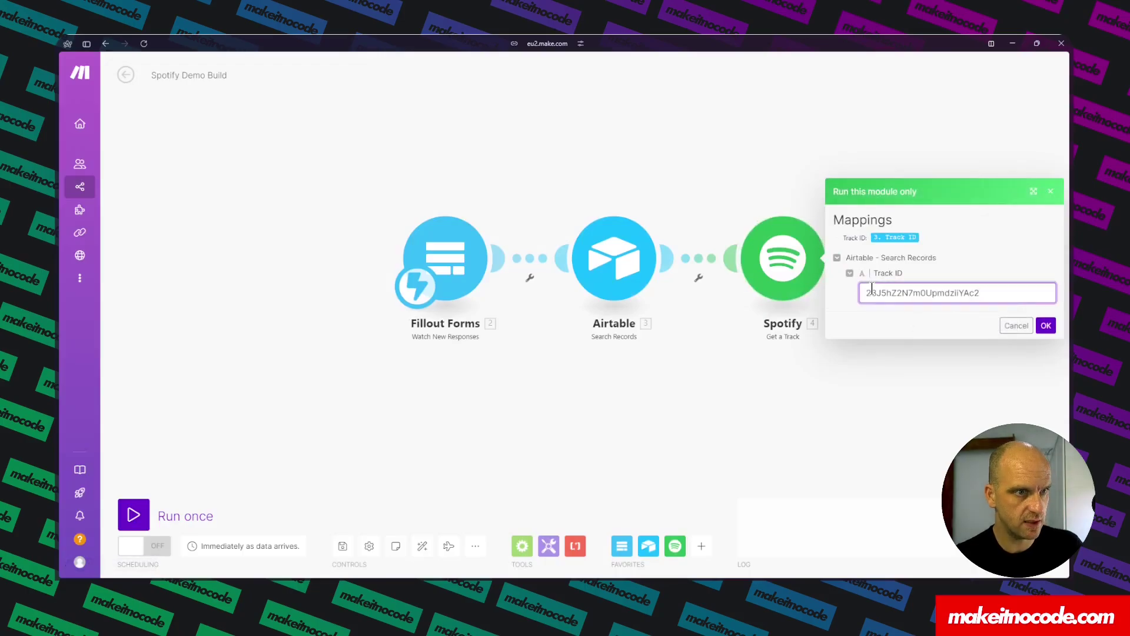
key("Return")
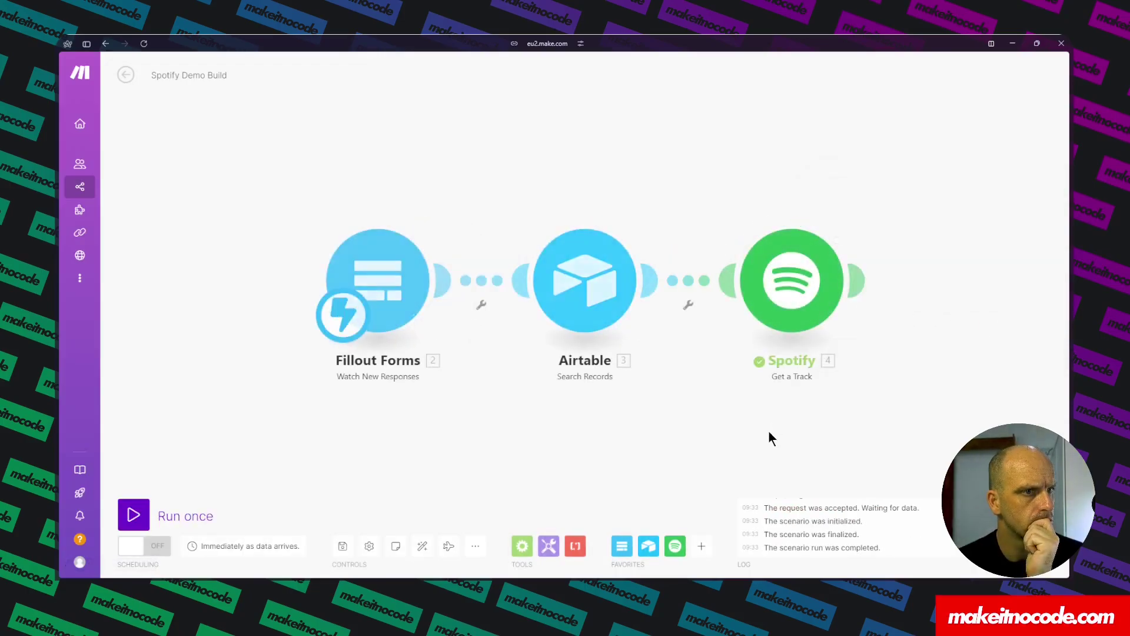
- Examine the Get a Track output bundle, expanding the album's artists and each of its image entries
left_click(857, 219)
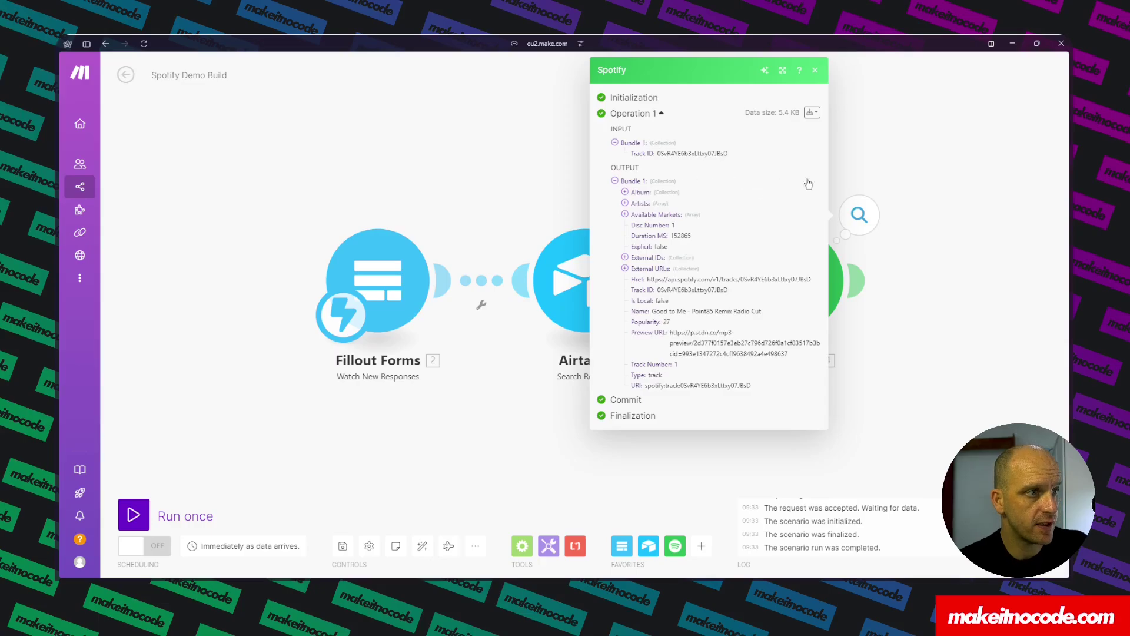
left_click(625, 193)
left_click(635, 215)
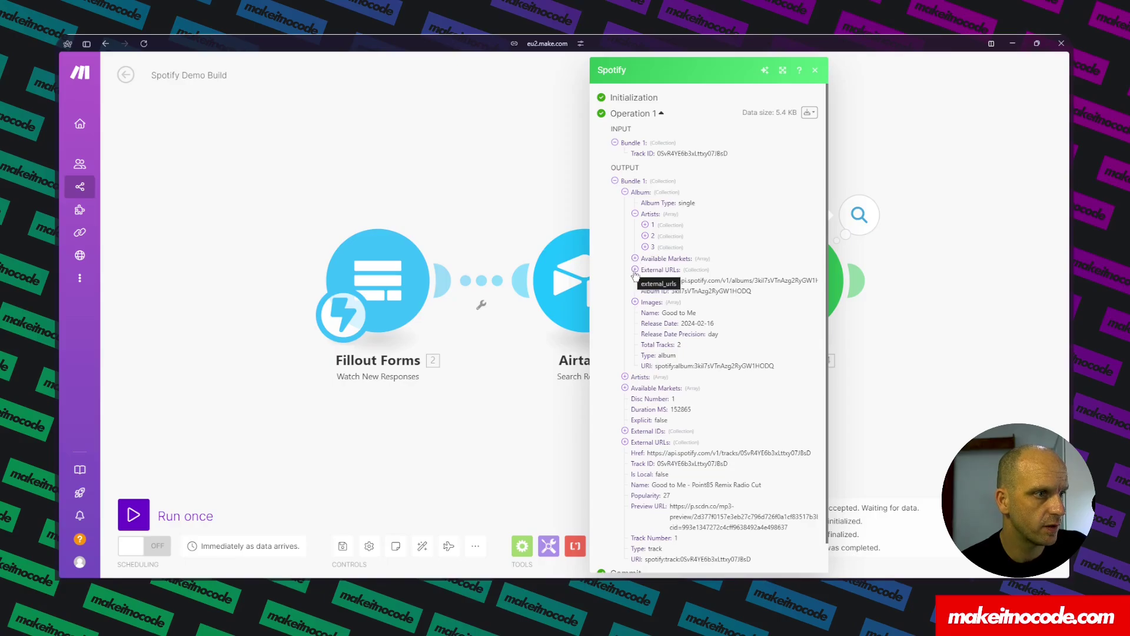
left_click(635, 302)
left_click(645, 314)
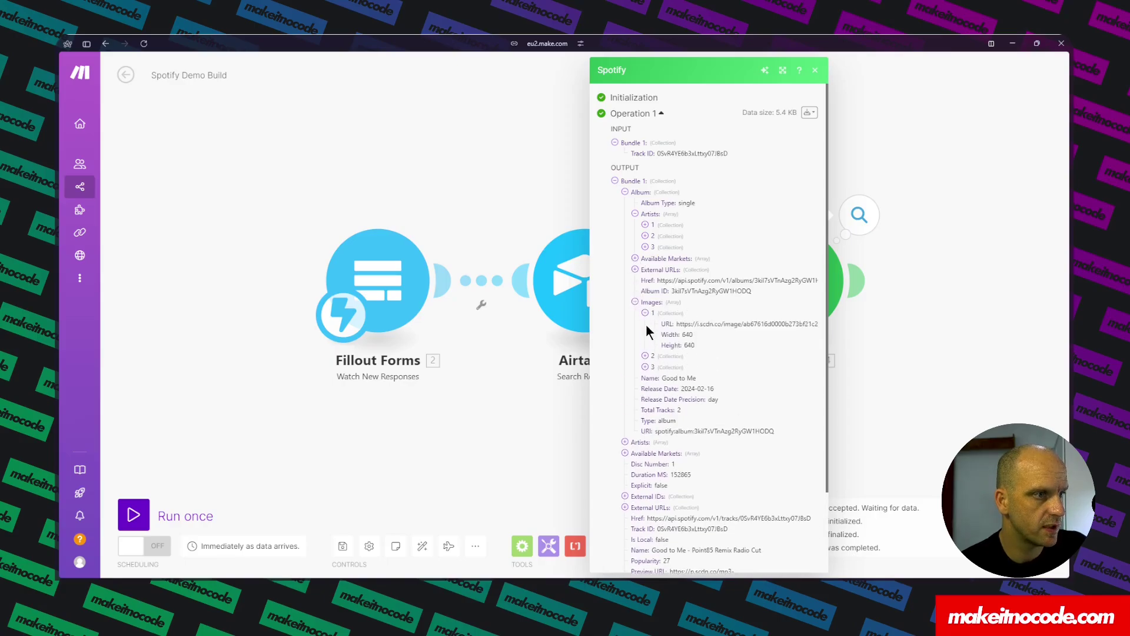
left_click(646, 357)
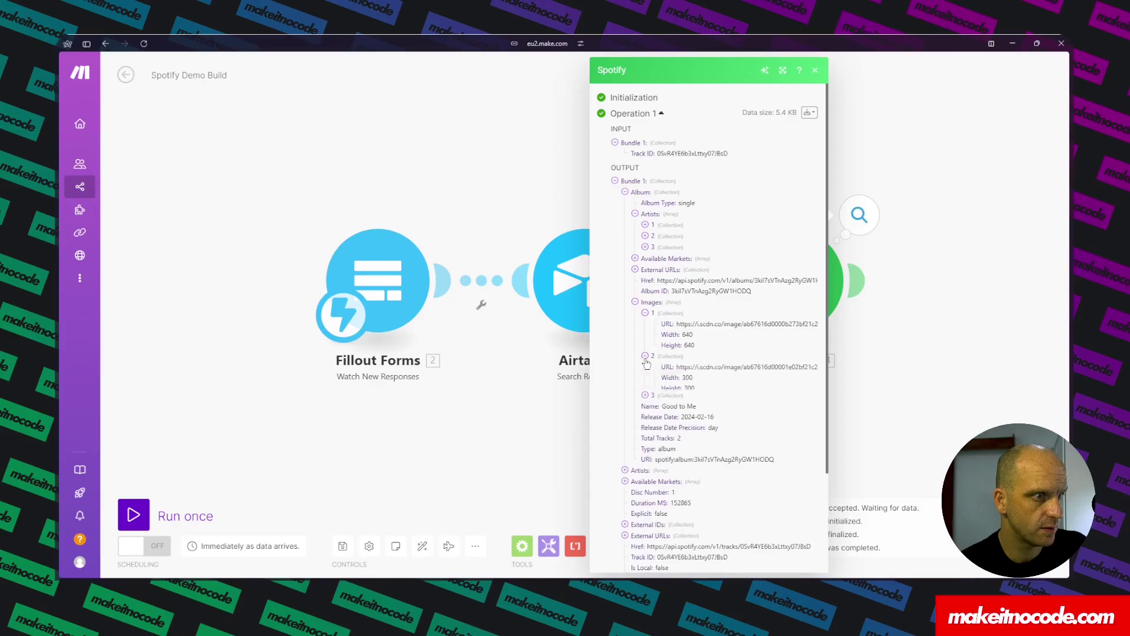
left_click(645, 398)
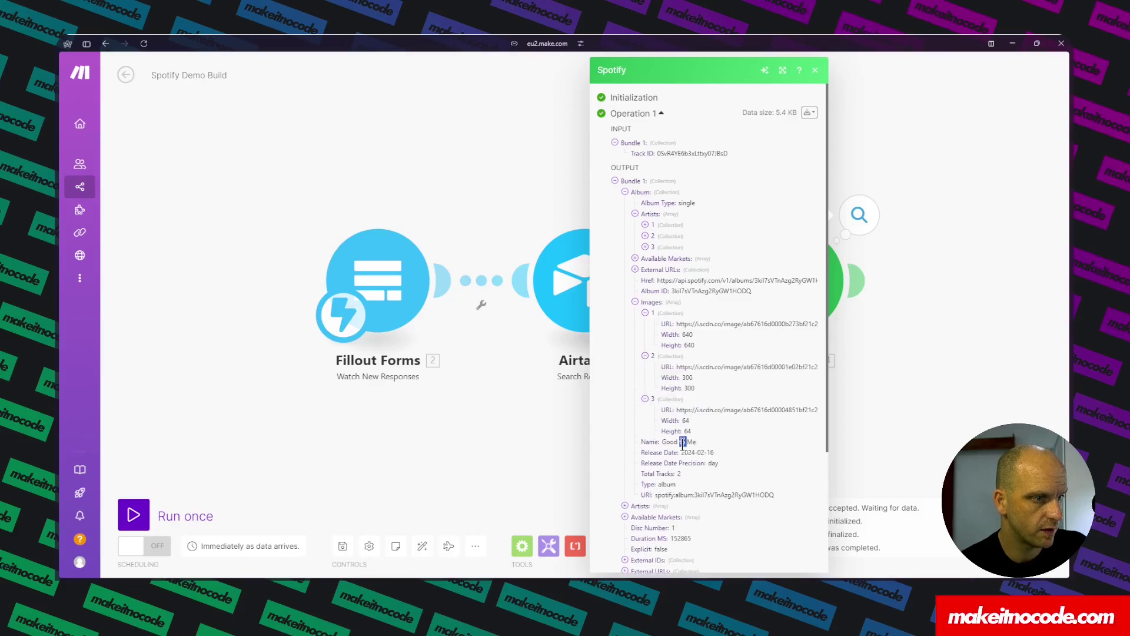
triple_click(683, 442)
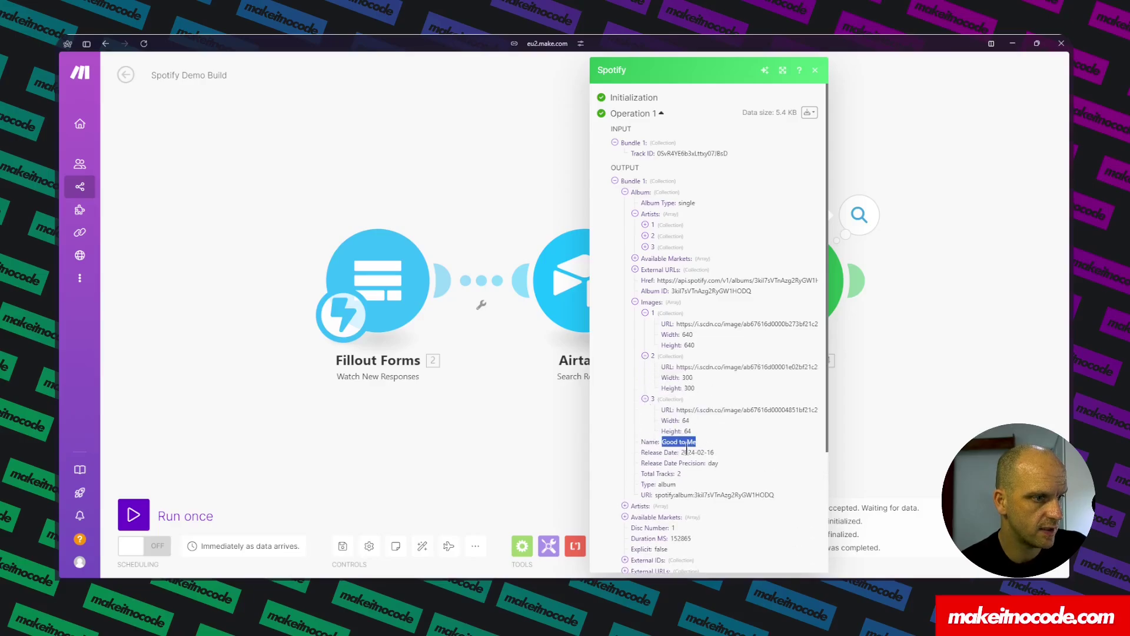
left_click(676, 493)
- Examine each entry in the output's track-level Artists array, then close the module's output
left_click(625, 506)
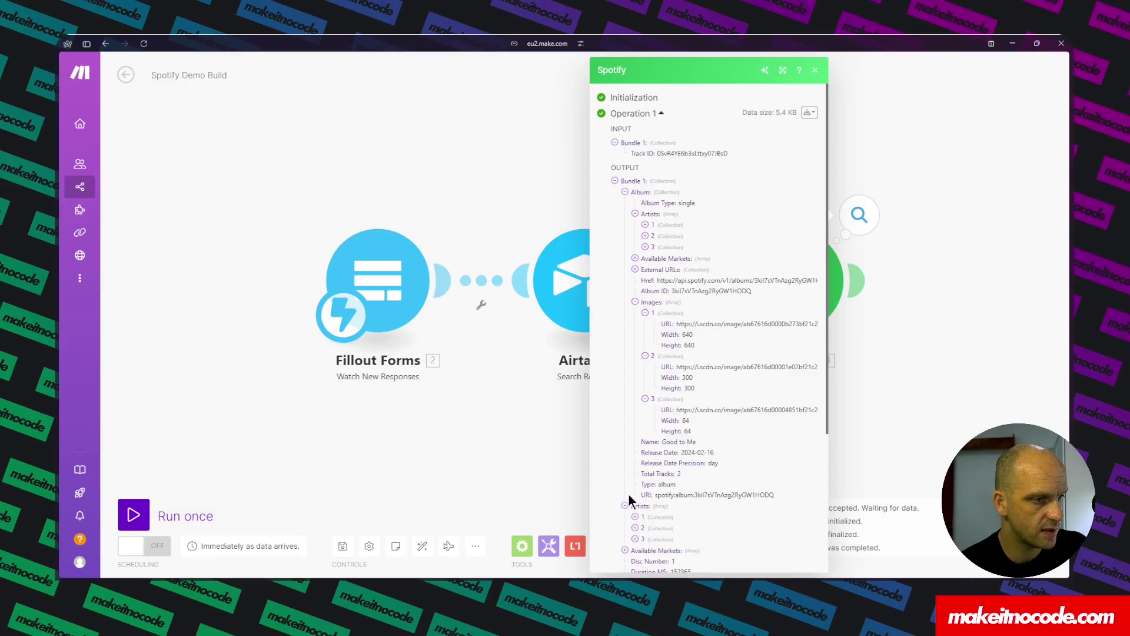
scroll(629, 495, "down", 2)
left_click(636, 411)
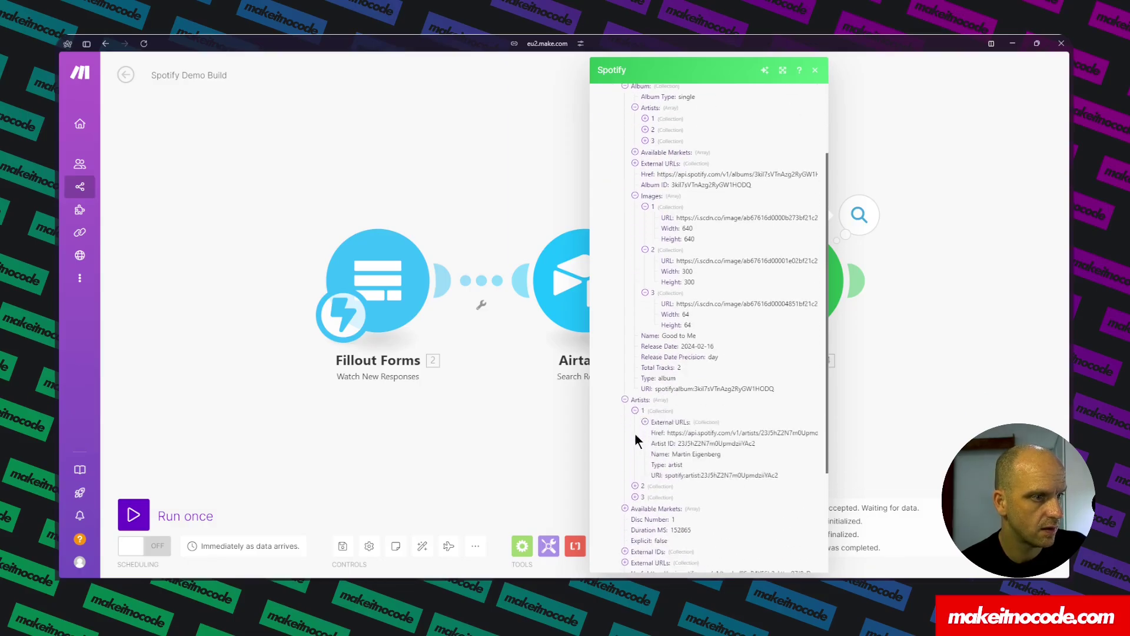
left_click(635, 487)
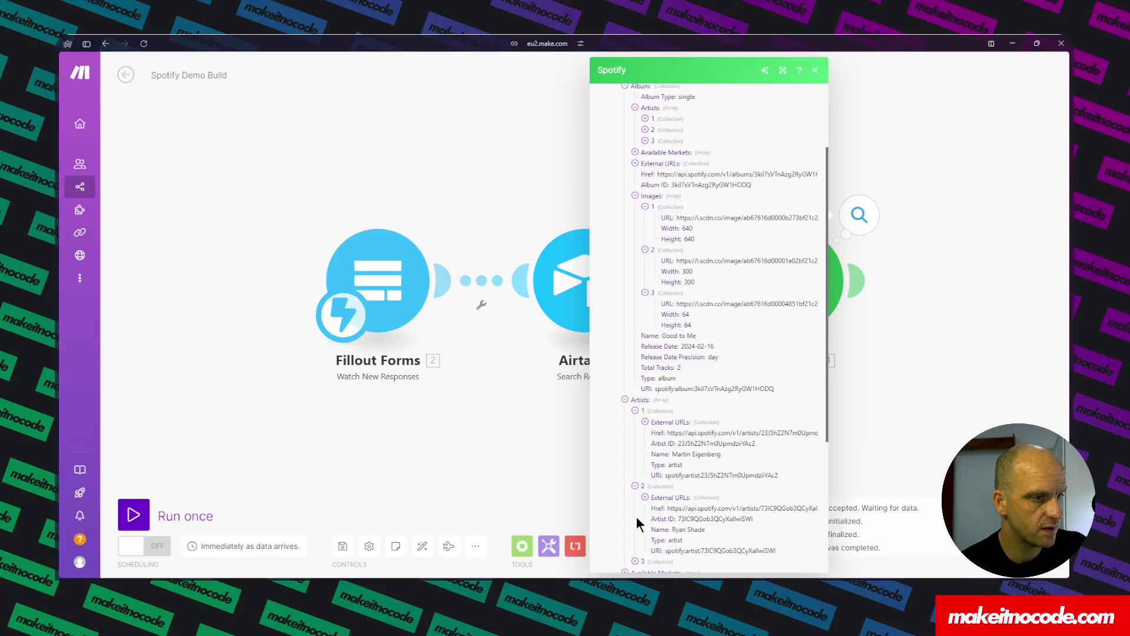
scroll(637, 517, "down", 2)
left_click(635, 455)
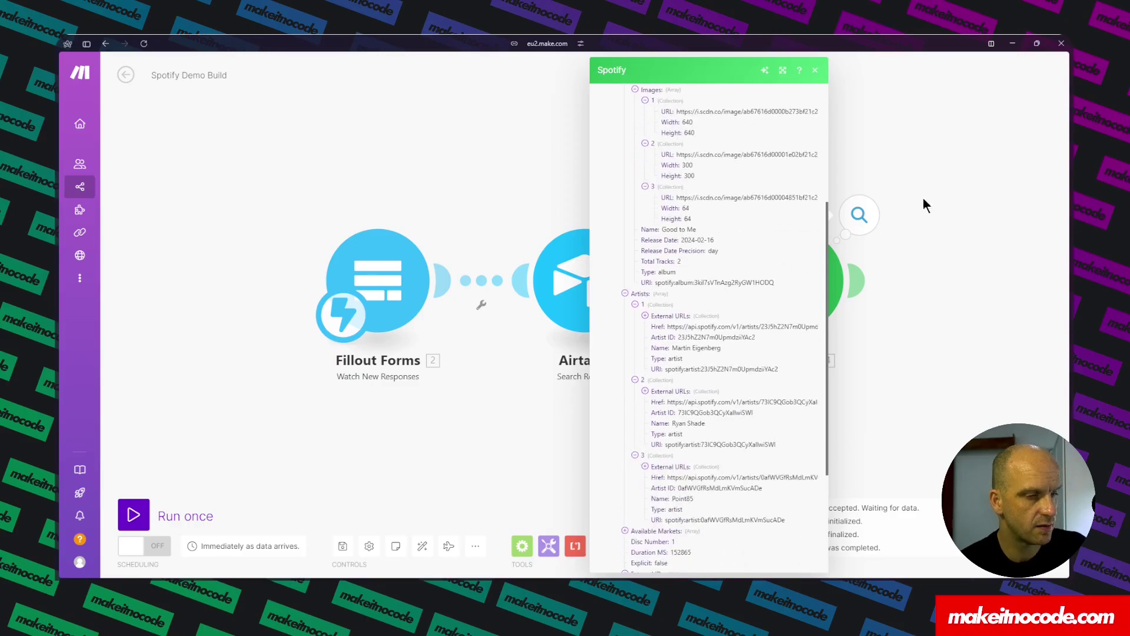
left_click(815, 70)
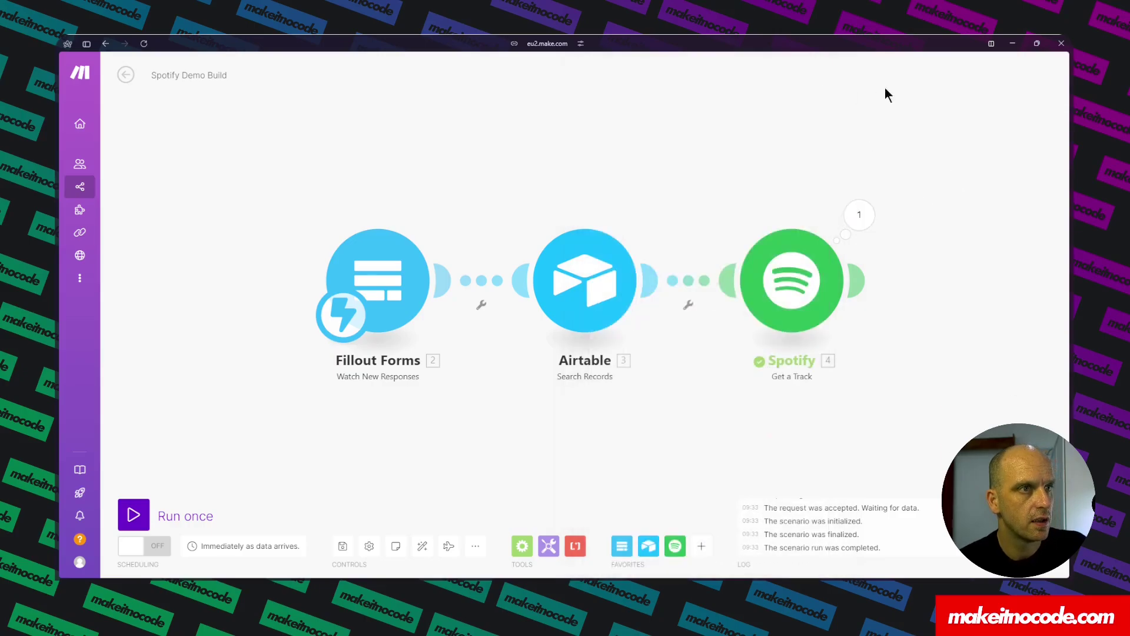
- In Spotify, open System Of A Down from the playlist's song search and bring up the sharing options for Chop Suey!
mouse_move(59, 365)
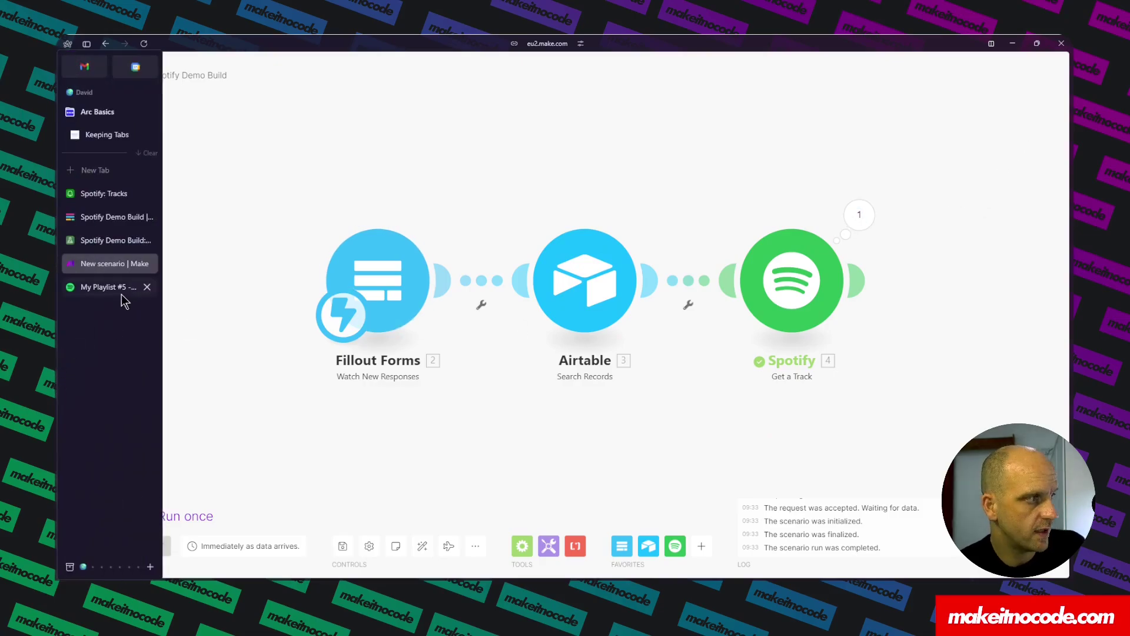
left_click(101, 288)
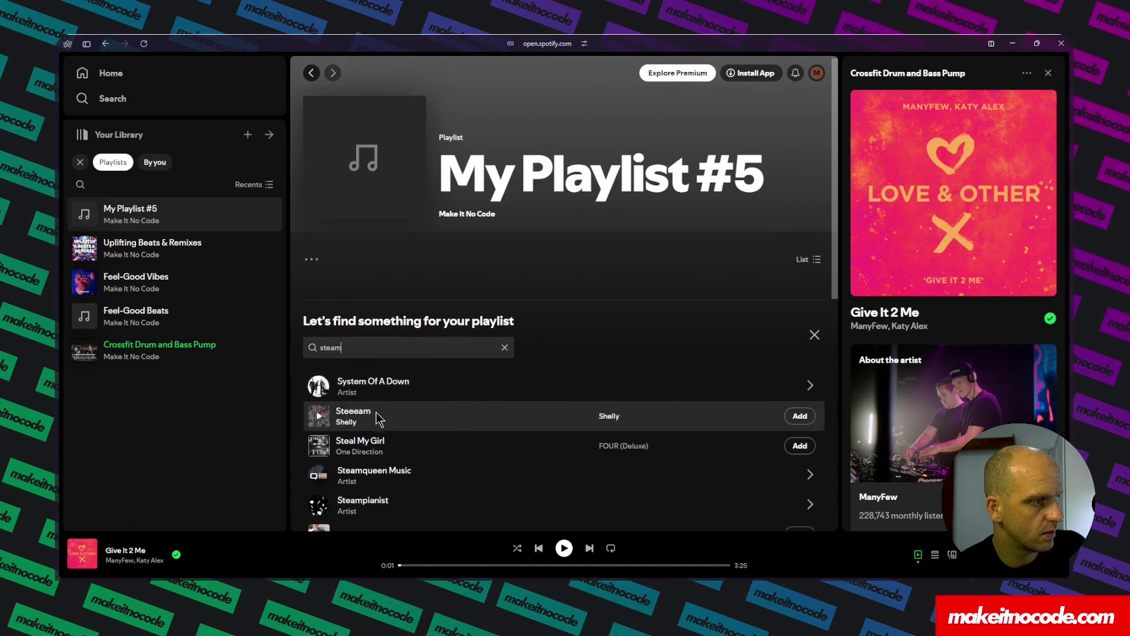
scroll(474, 439, "down", 2)
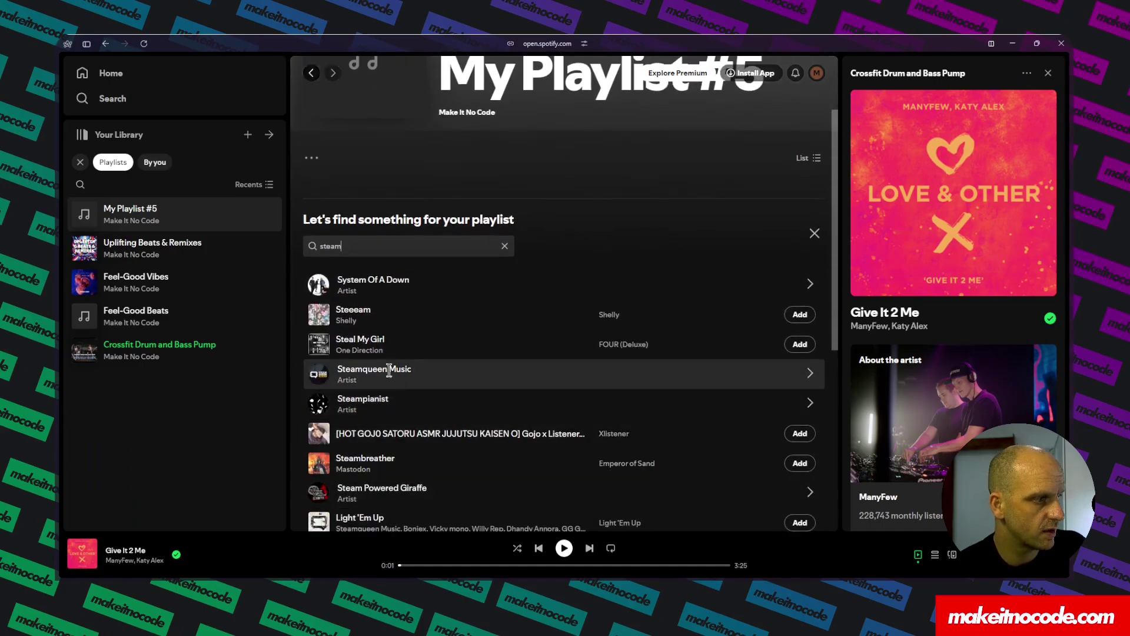
left_click(368, 285)
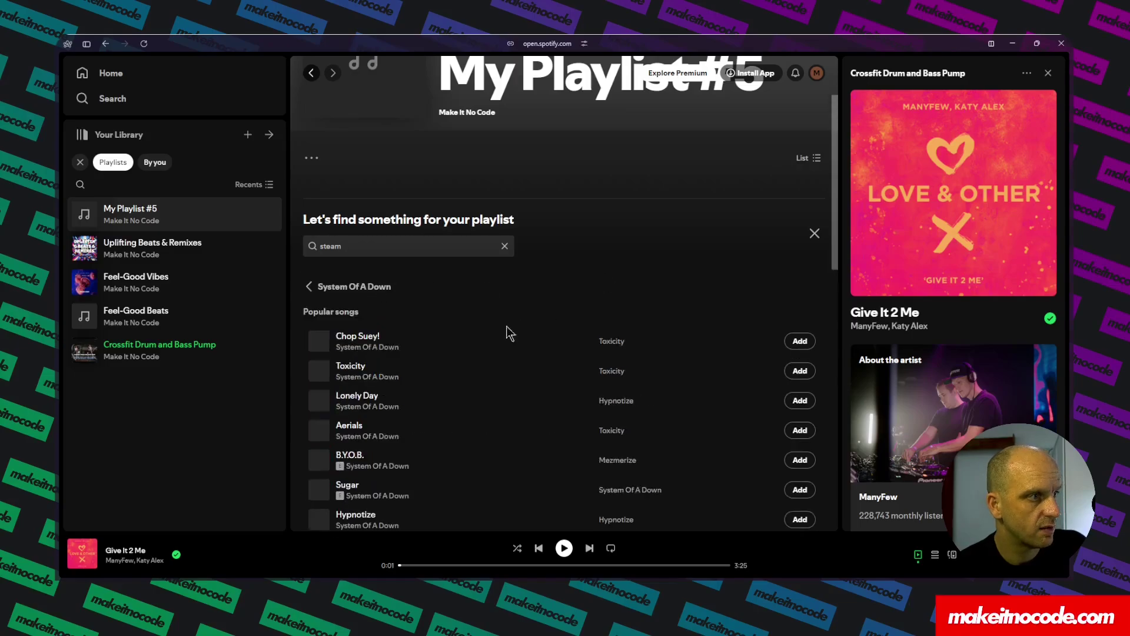
right_click(442, 341)
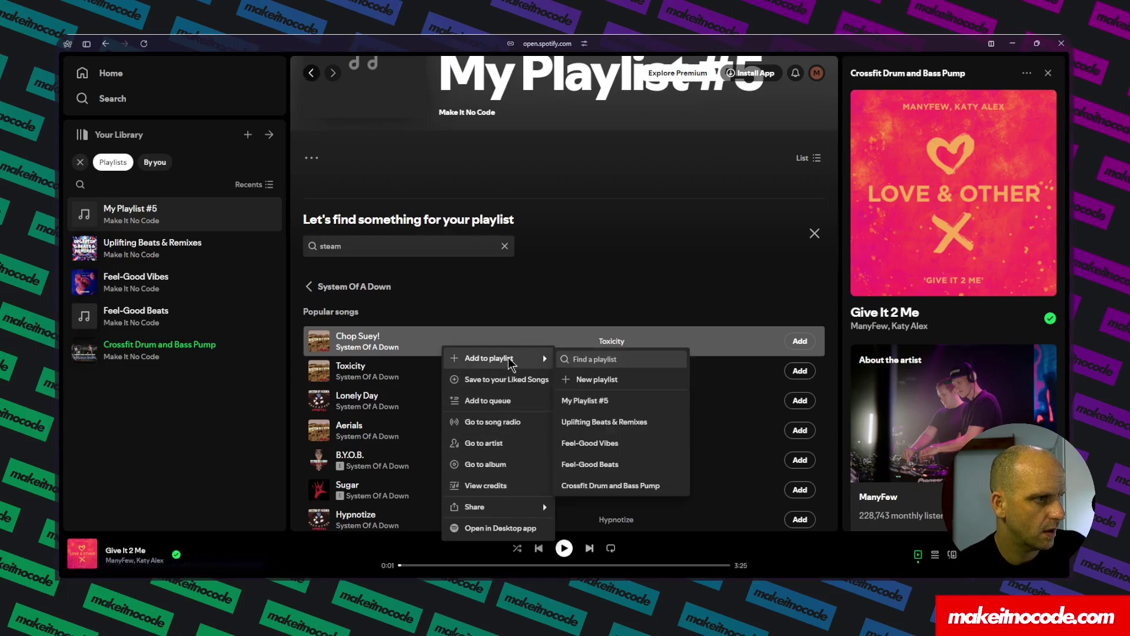
mouse_move(517, 504)
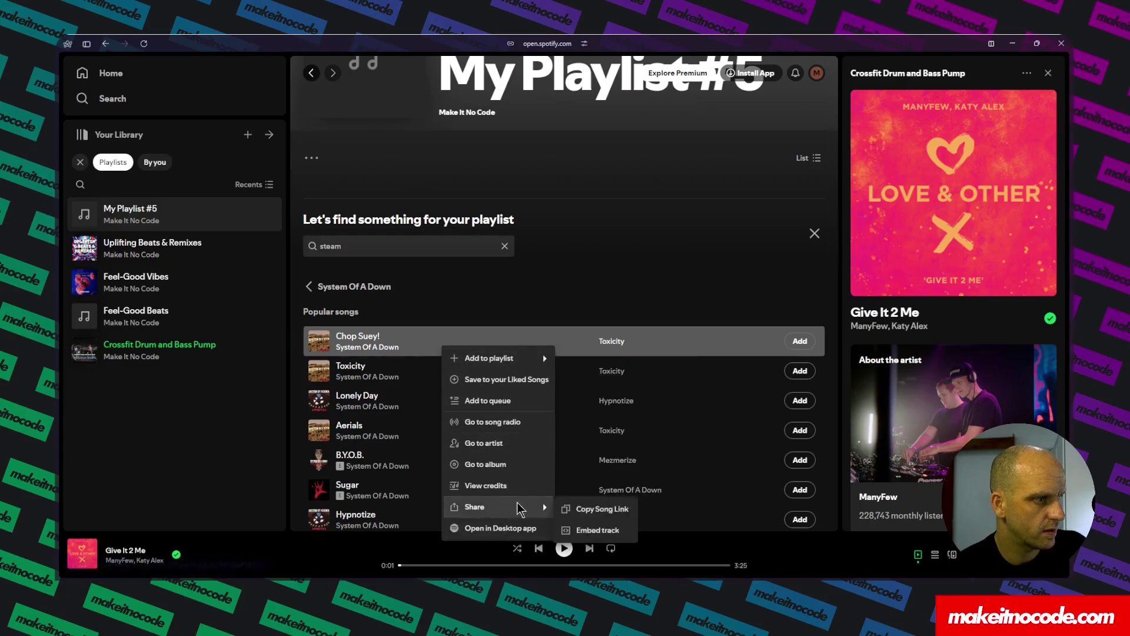
- Copy the song link of Chop Suey! in Spotify, switch to Make and run the Spotify Demo Build scenario once
left_click(607, 510)
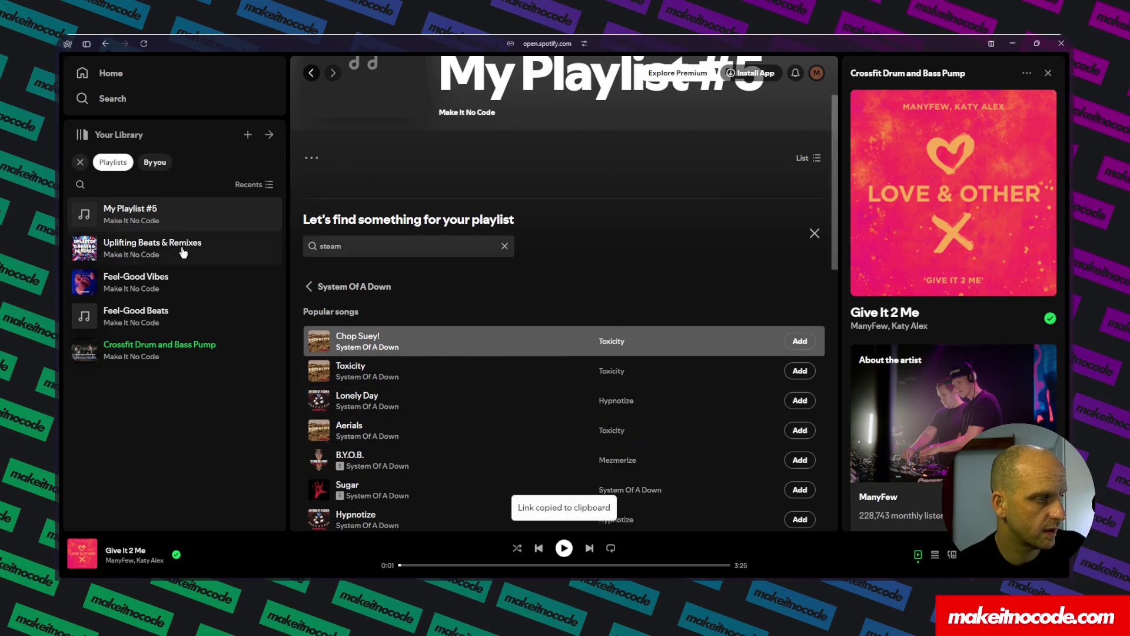
mouse_move(57, 272)
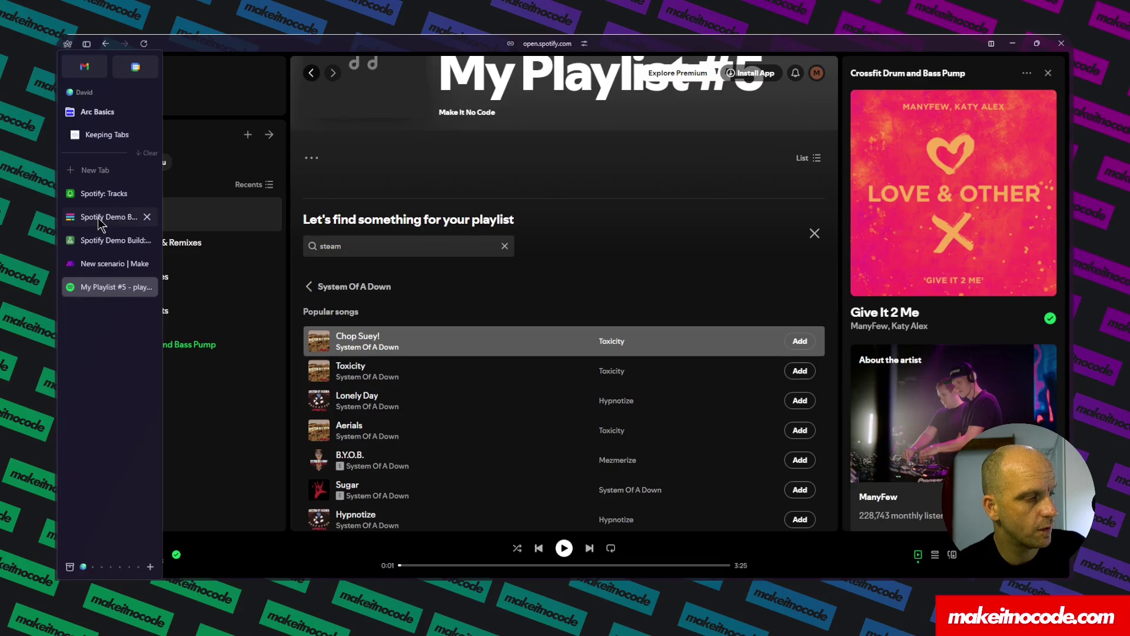
left_click(116, 263)
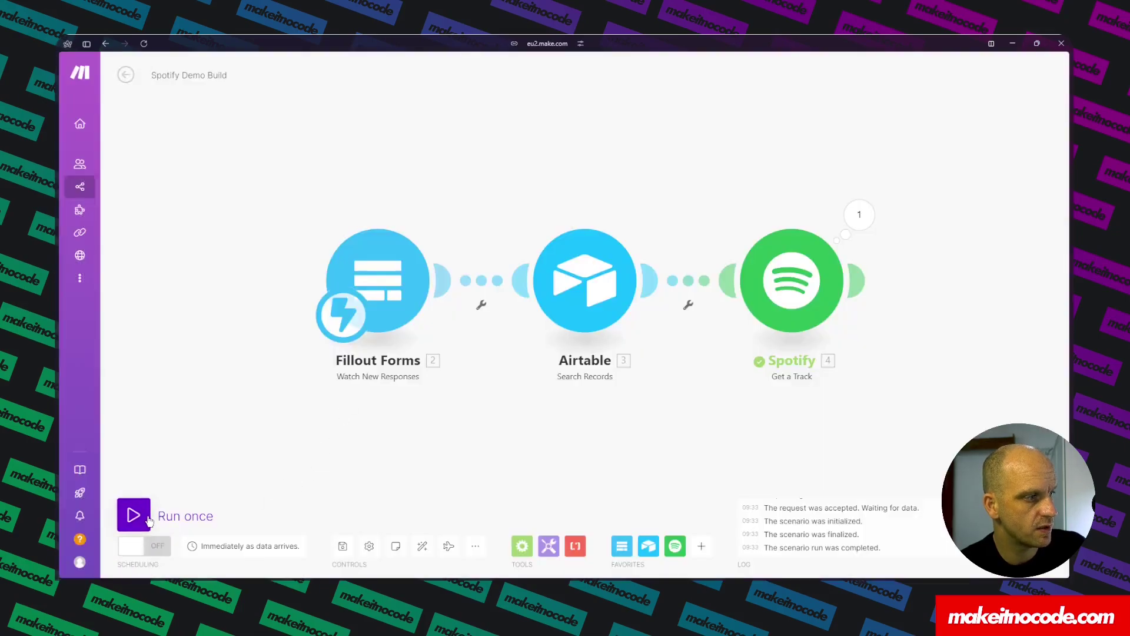
left_click(149, 521)
- In the Fillout form preview, submit a response with the copied track URL, genre Rock and 1 as the number of tracks
mouse_move(56, 310)
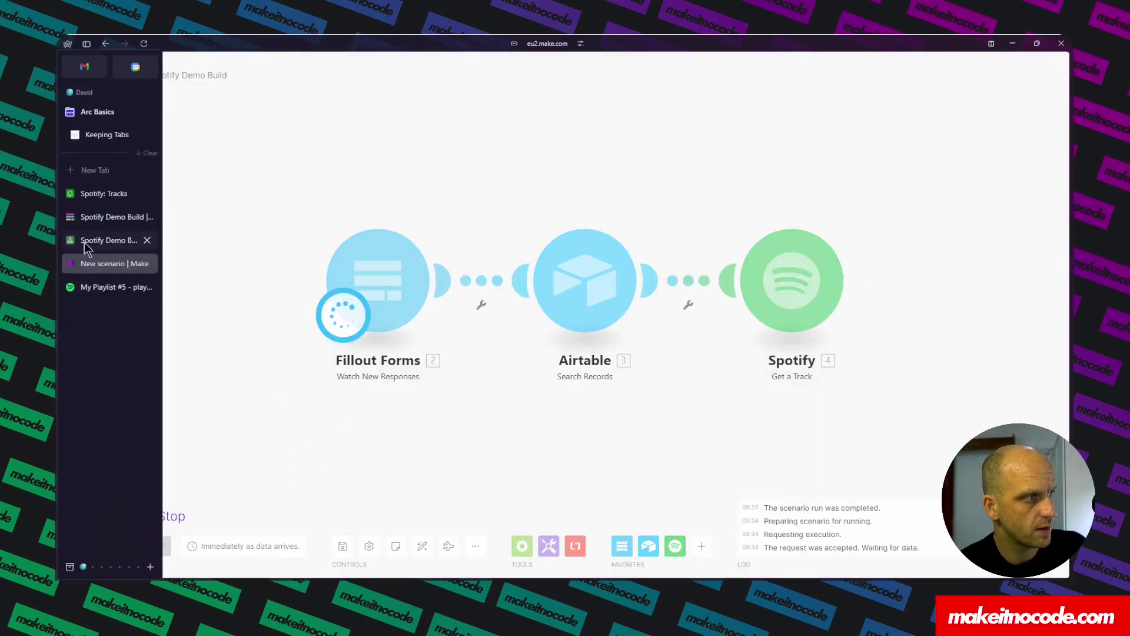
left_click(107, 216)
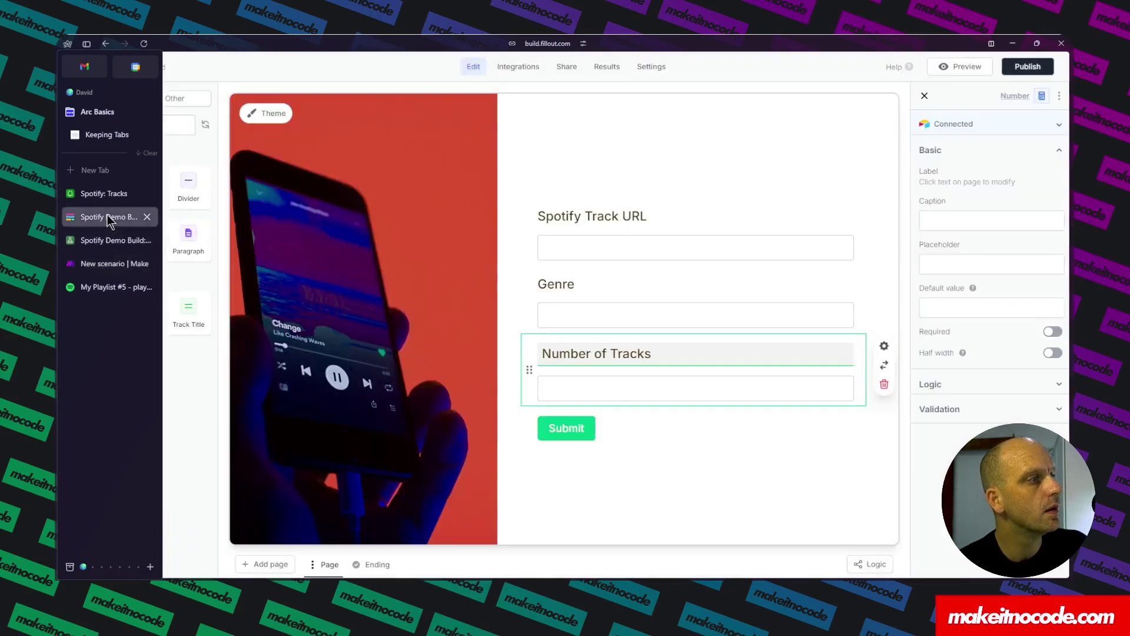
left_click(968, 67)
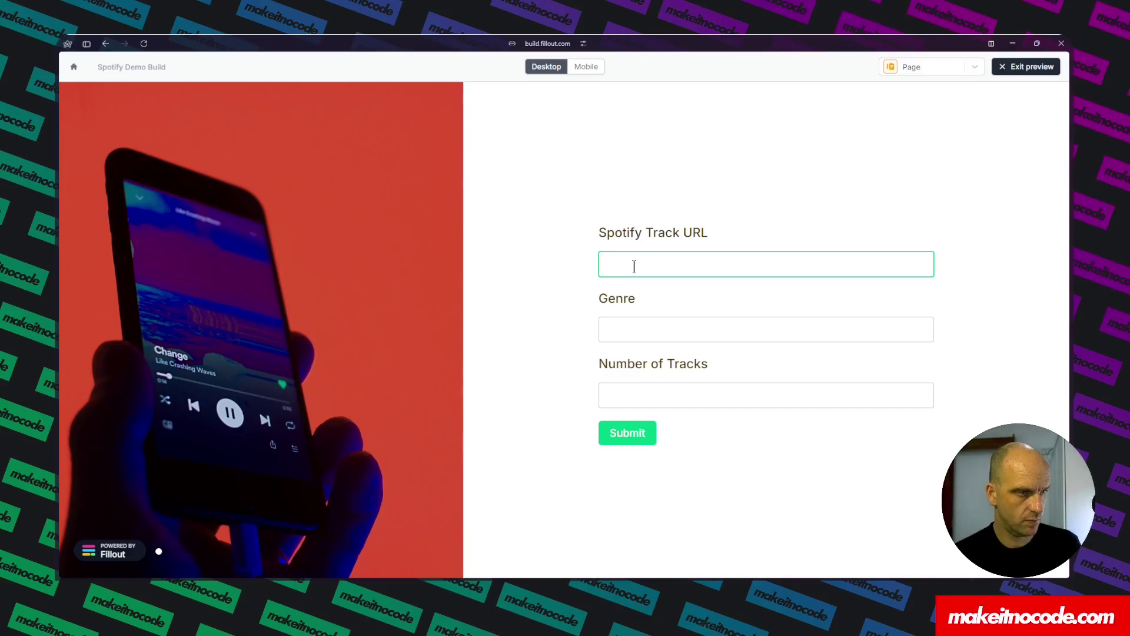
key("ctrl+v")
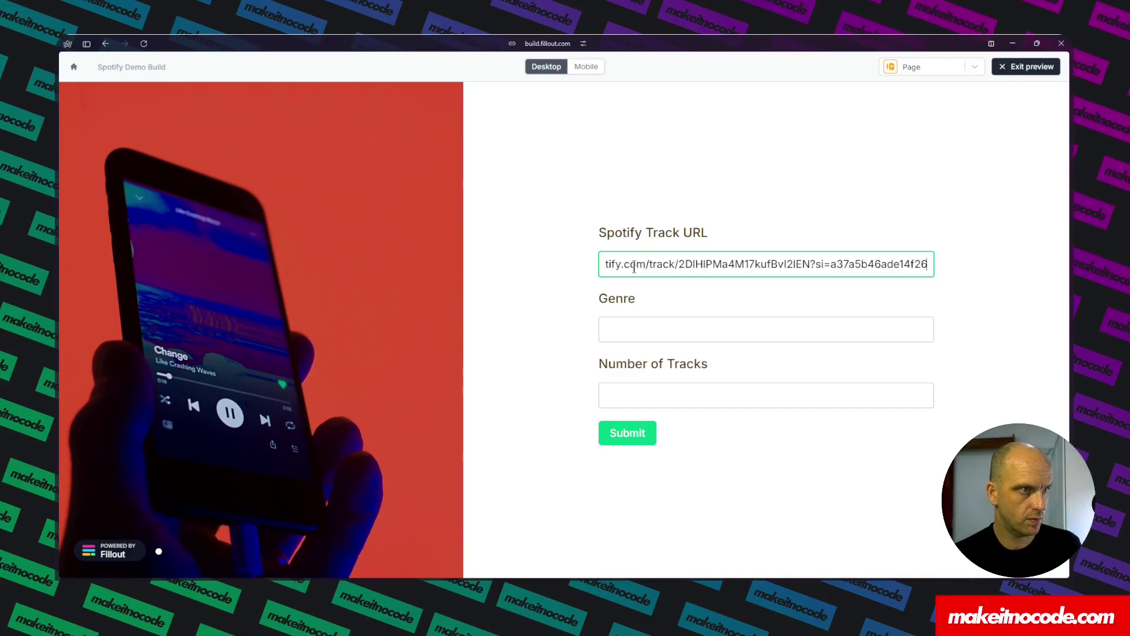
left_click(632, 326)
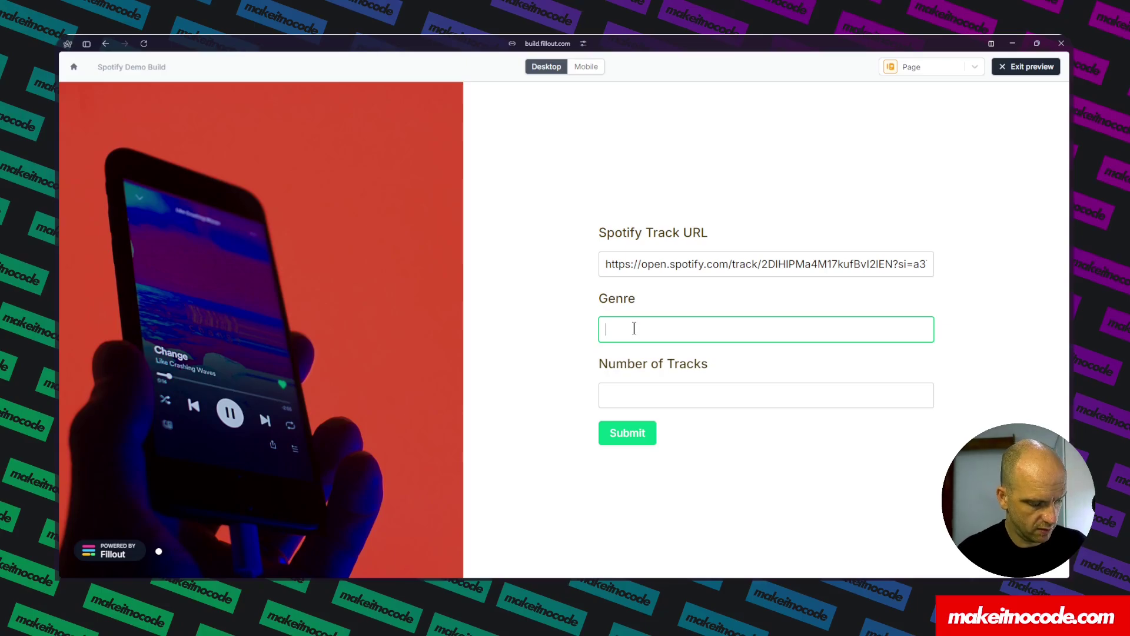
type("Rock")
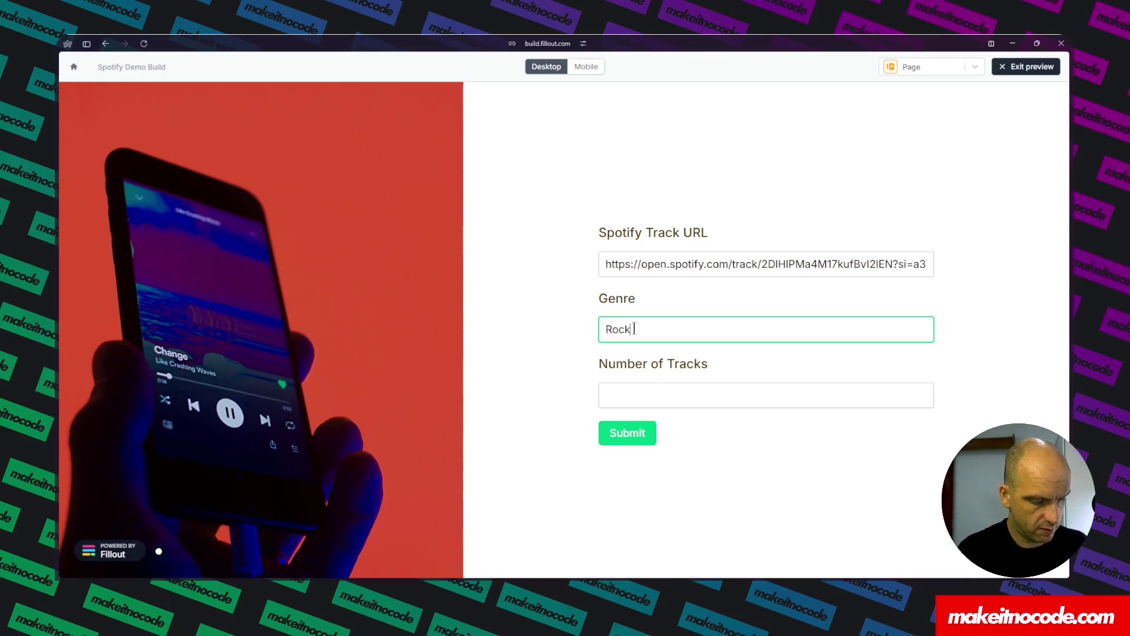
left_click(617, 396)
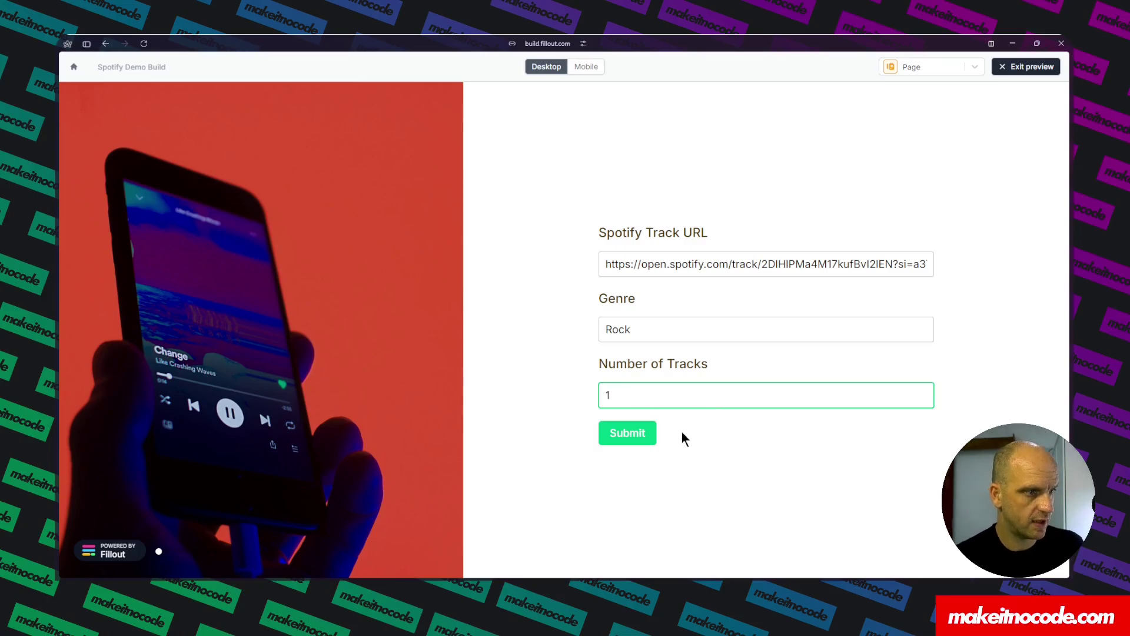
left_click(618, 434)
- Switch to the Airtable Playlists table, close the open field editor and check the records for the new submission
mouse_move(54, 176)
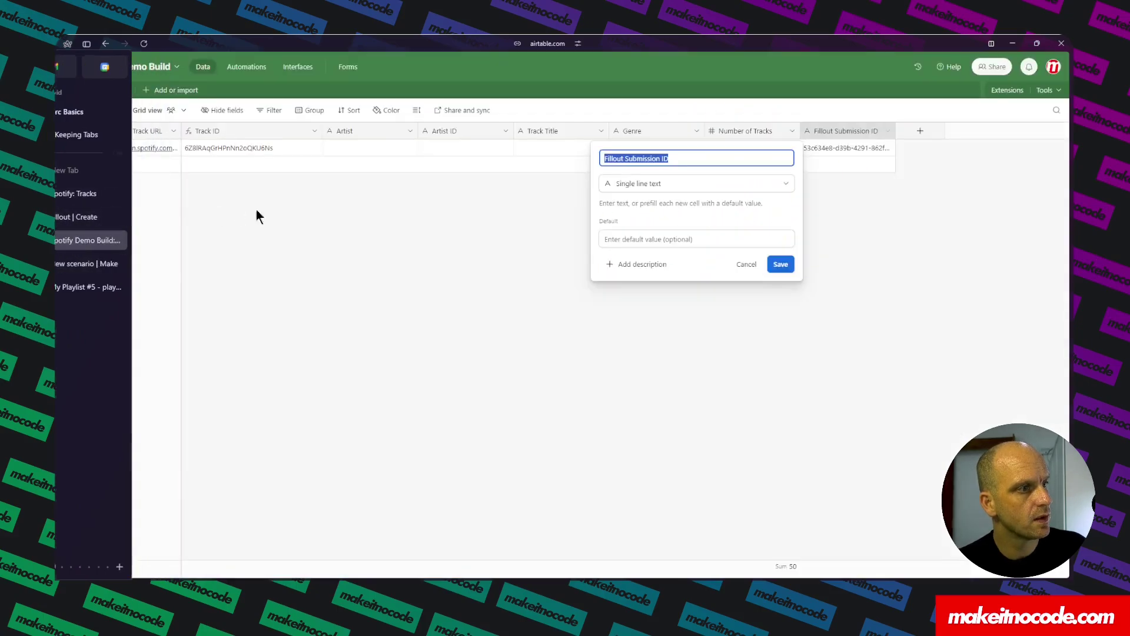
left_click(386, 211)
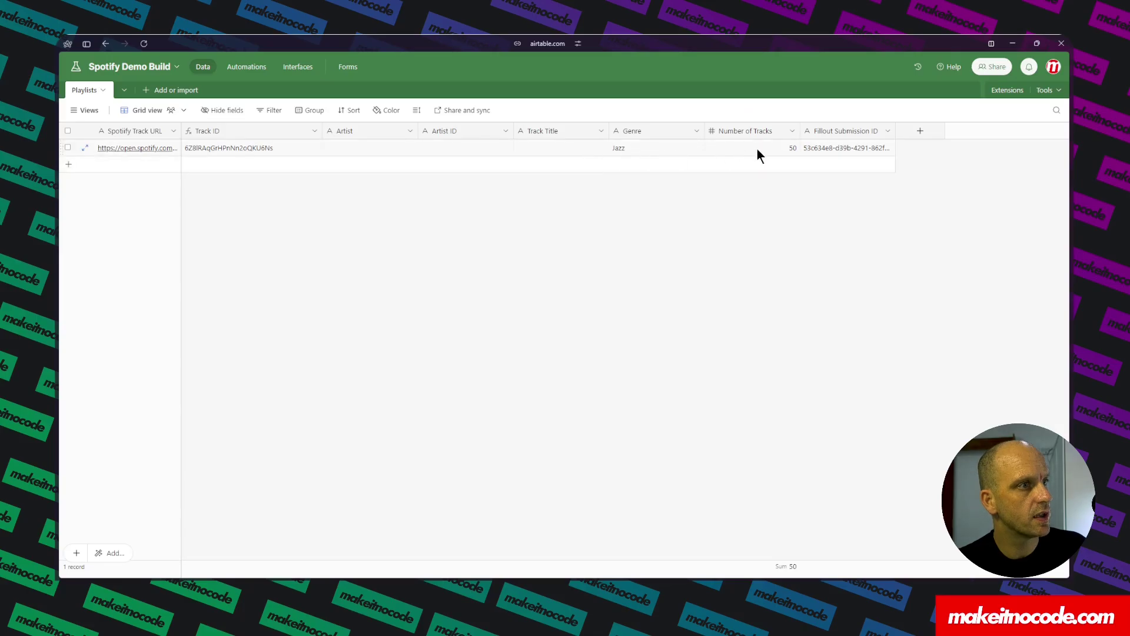
mouse_move(57, 78)
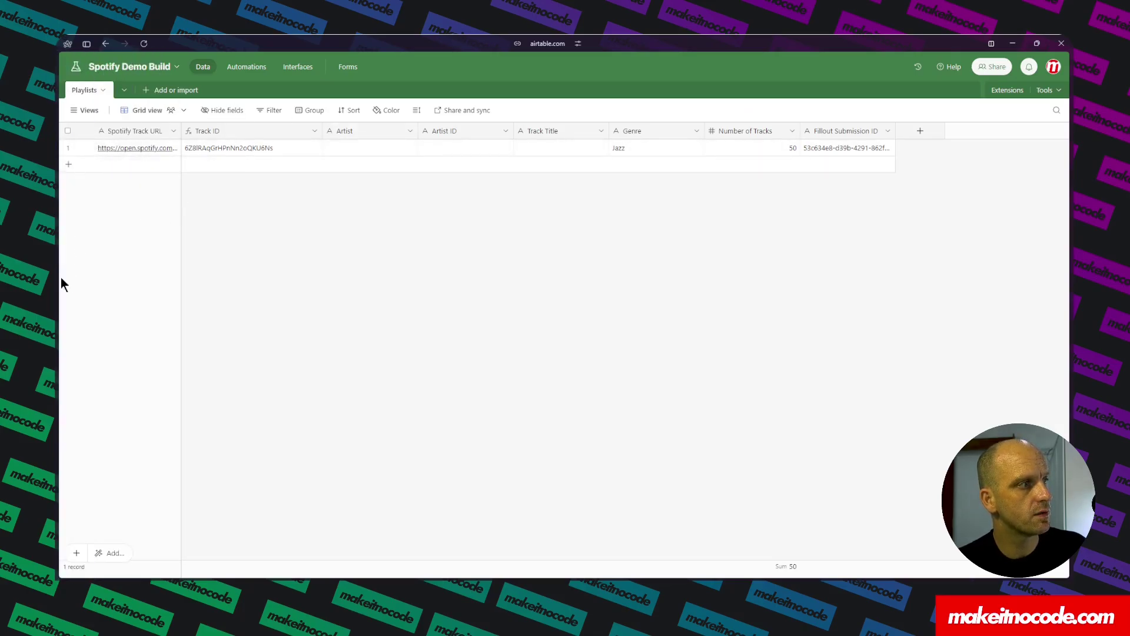
- Return to the Make scenario and examine the input and output of the Airtable Search Records module
mouse_move(60, 283)
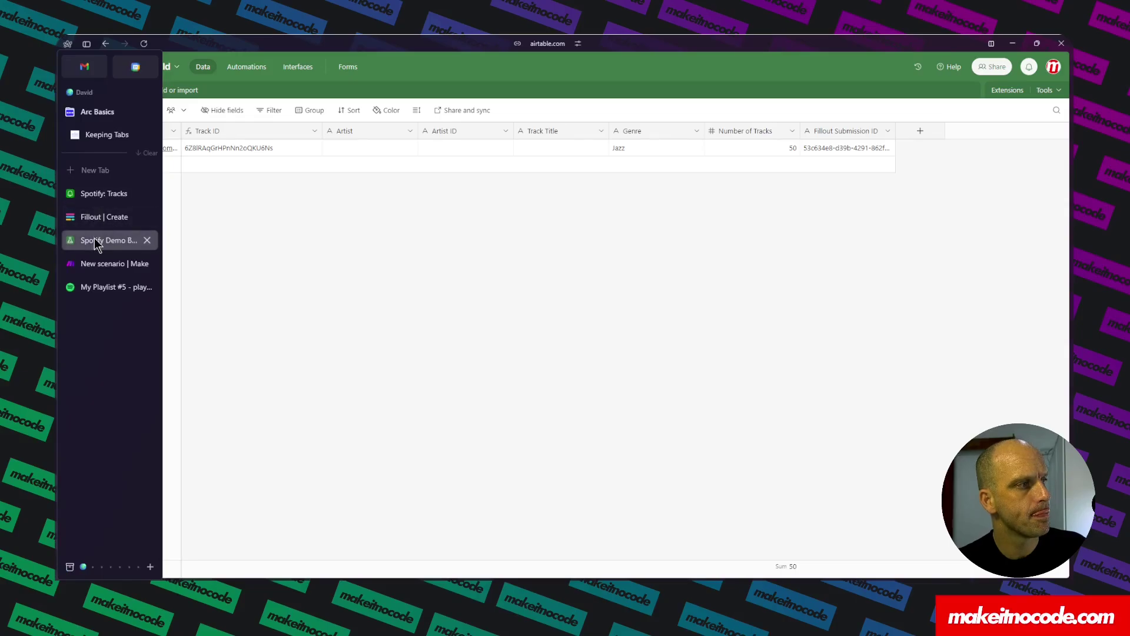
left_click(100, 265)
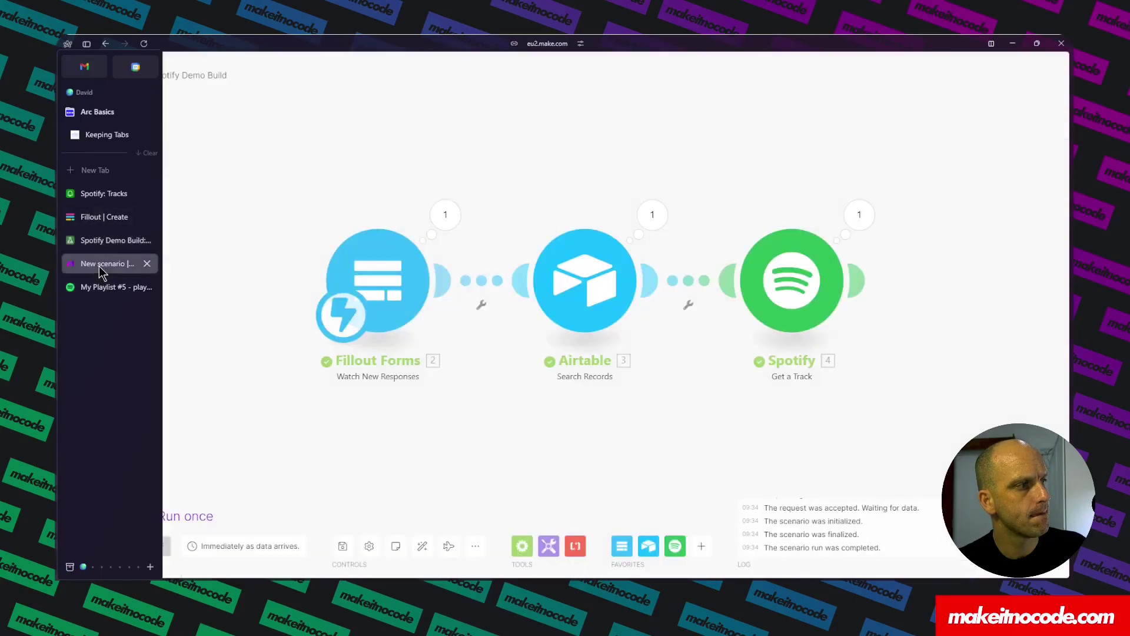
left_click(660, 227)
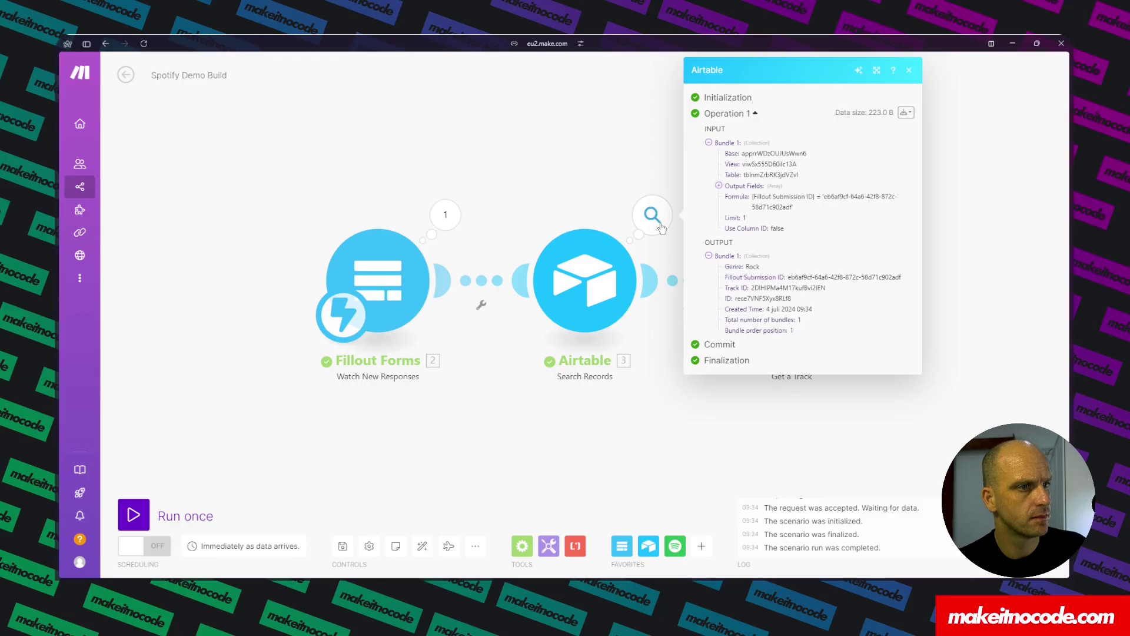
left_click(662, 222)
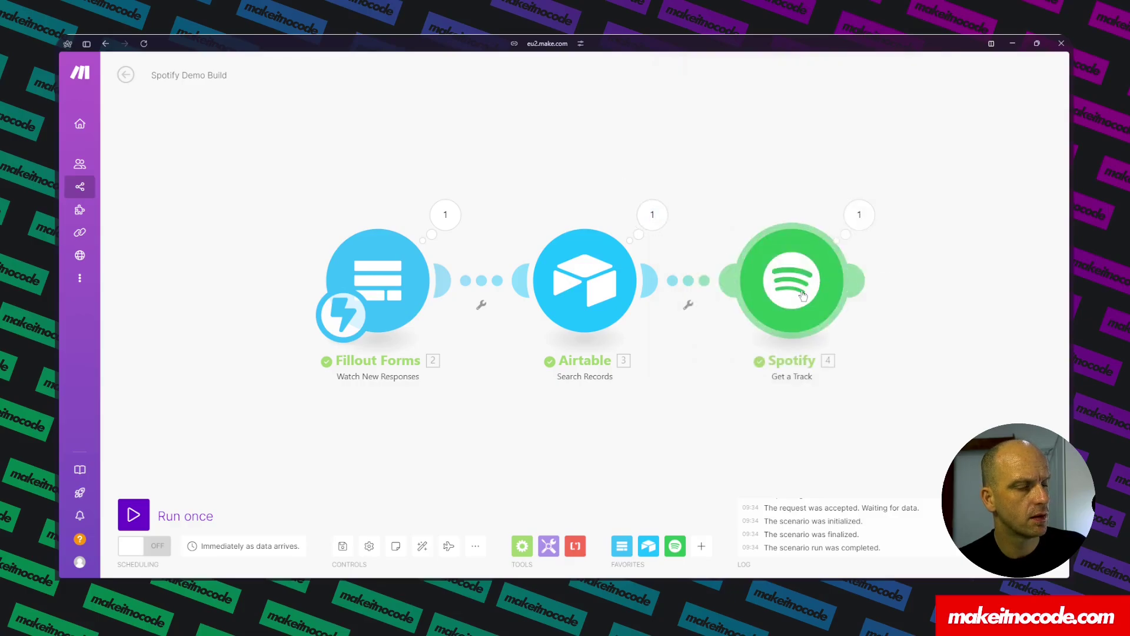
- Examine the album and artist names in the output bundle of the Spotify Get a Track module
left_click(842, 281)
left_click(810, 171)
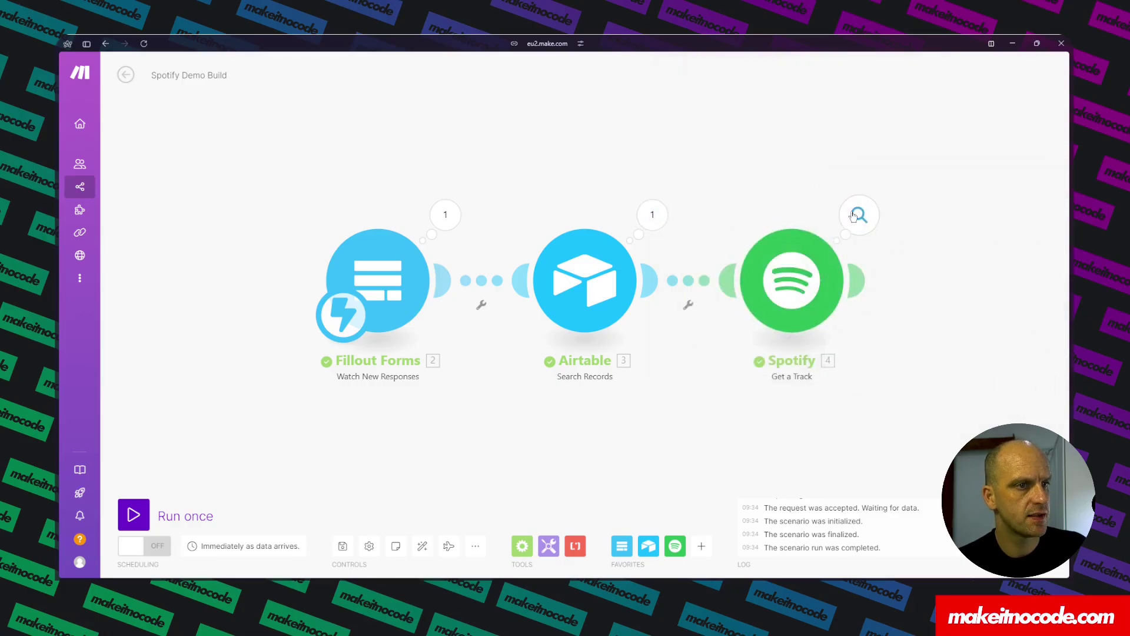
left_click(854, 216)
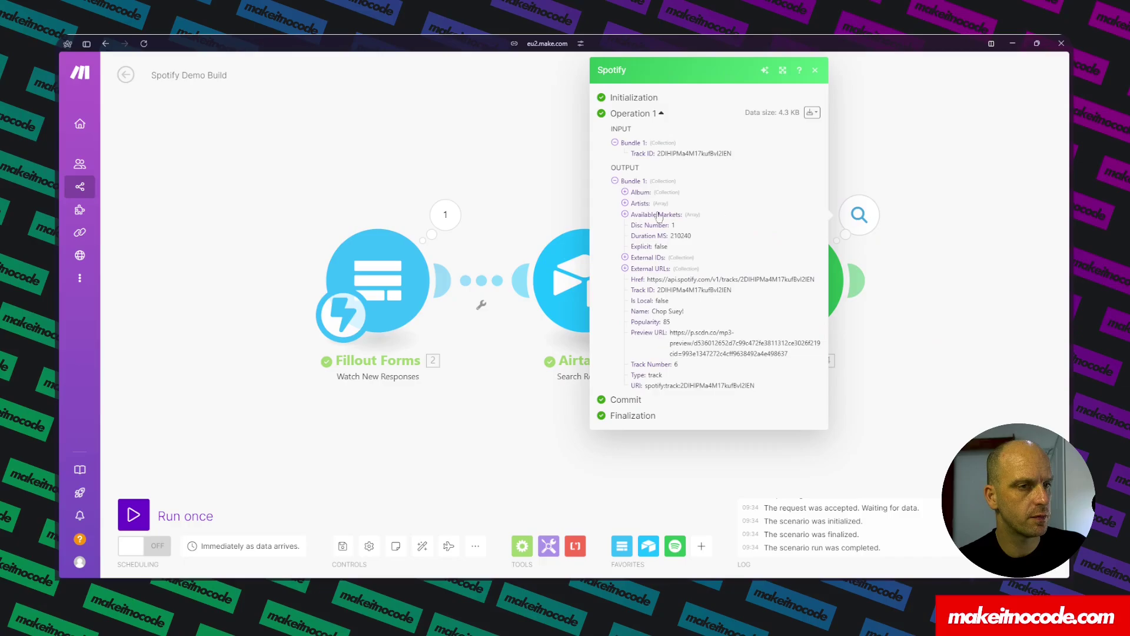
left_click(625, 193)
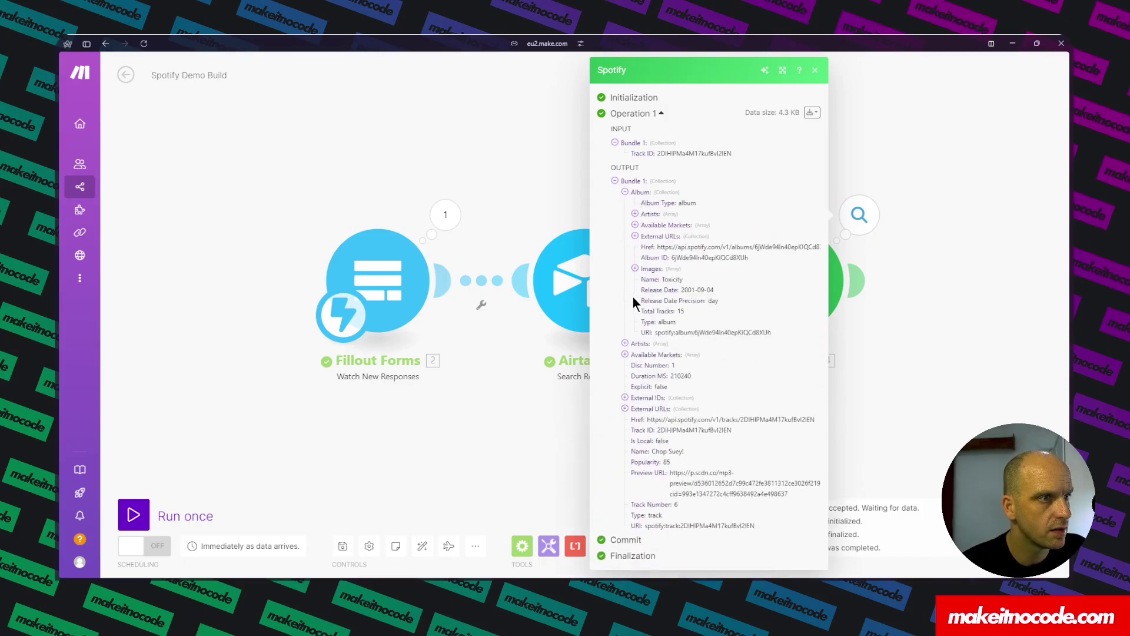
left_click(625, 343)
left_click(636, 354)
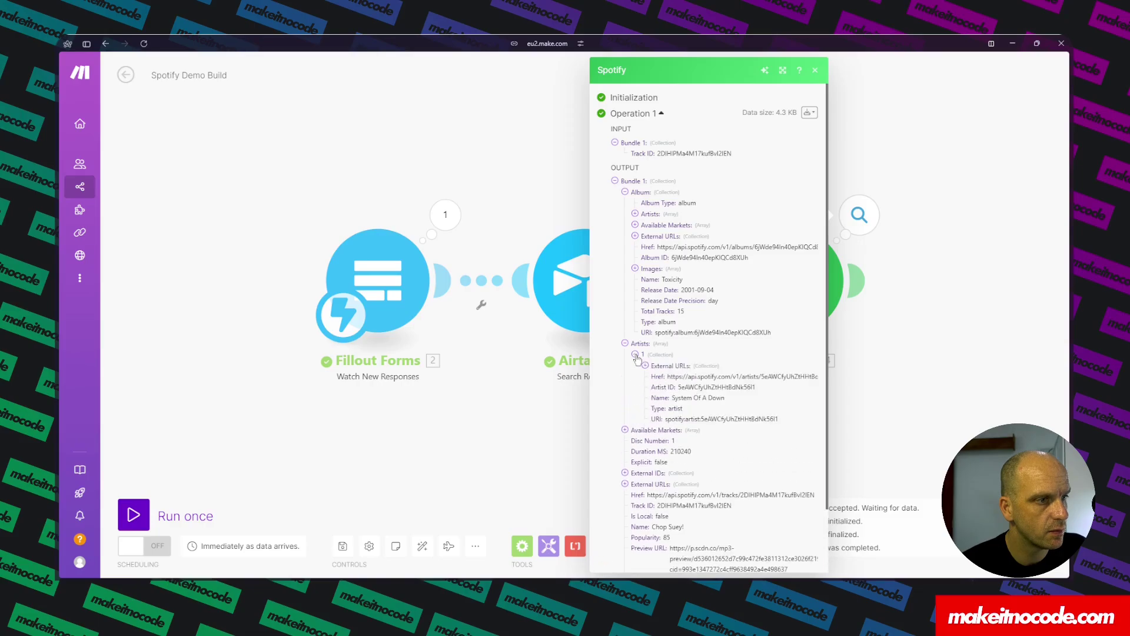
triple_click(710, 398)
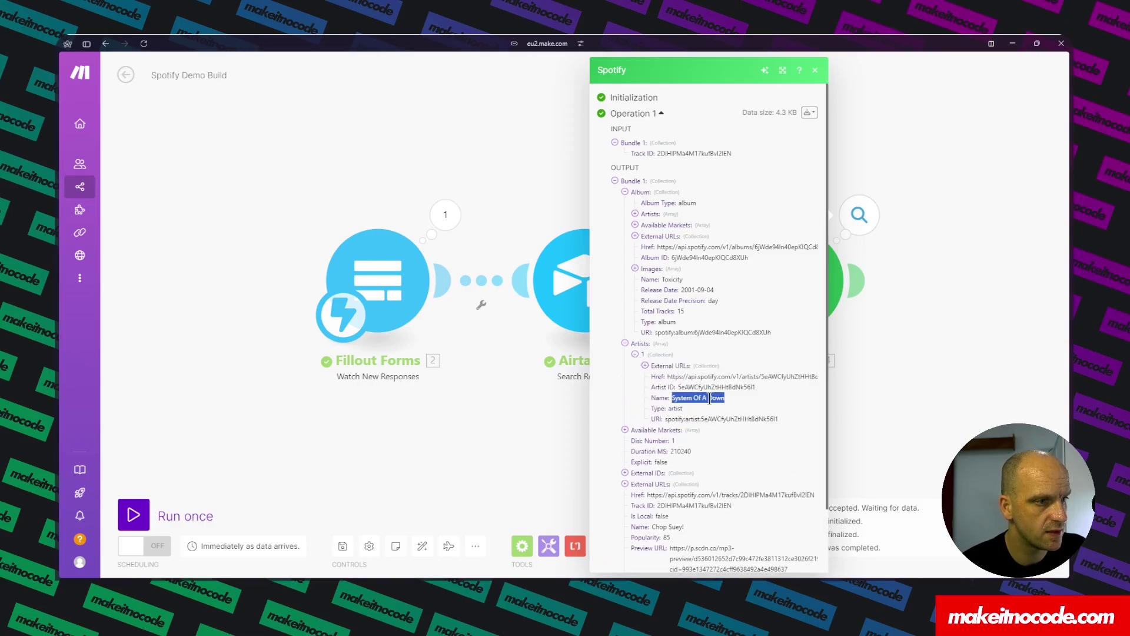
scroll(701, 407, "down", 1)
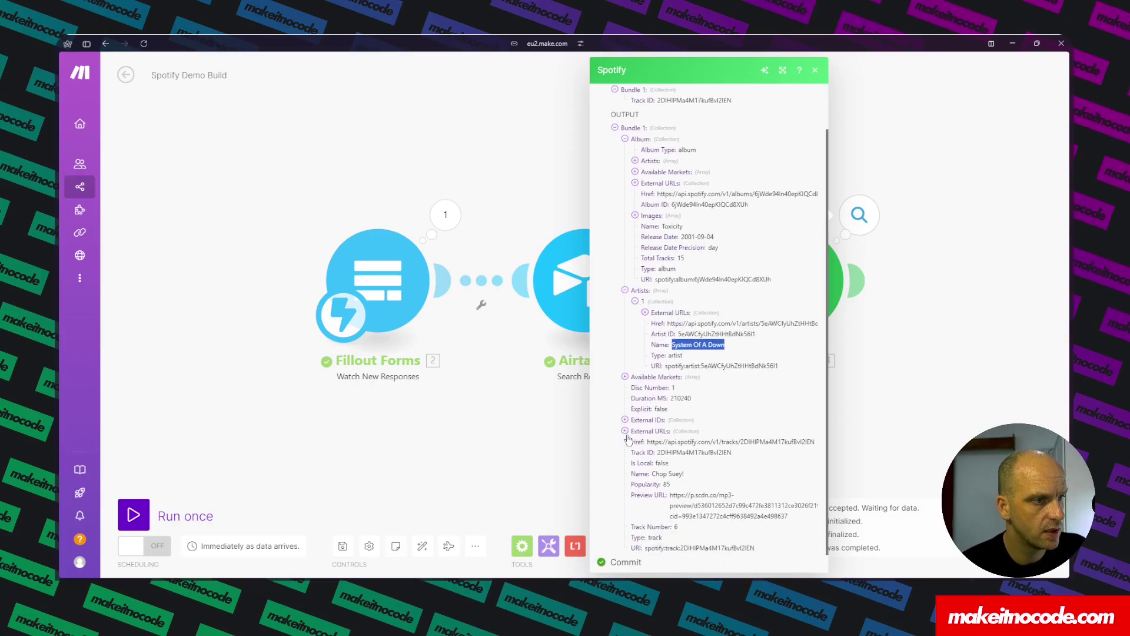
scroll(639, 430, "down", 1)
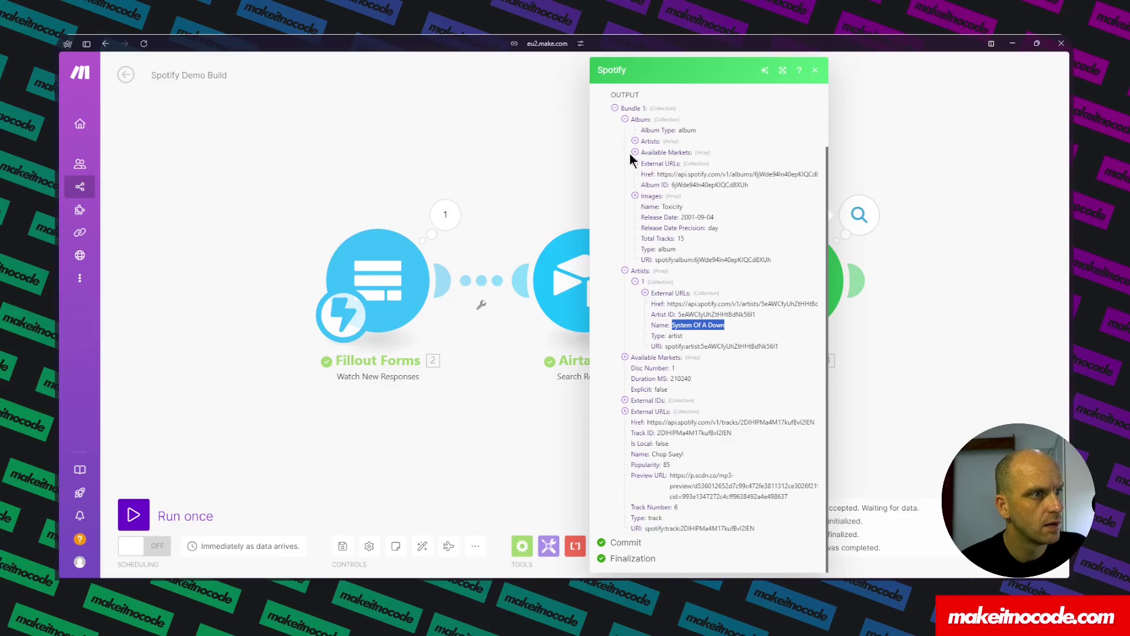
double_click(675, 207)
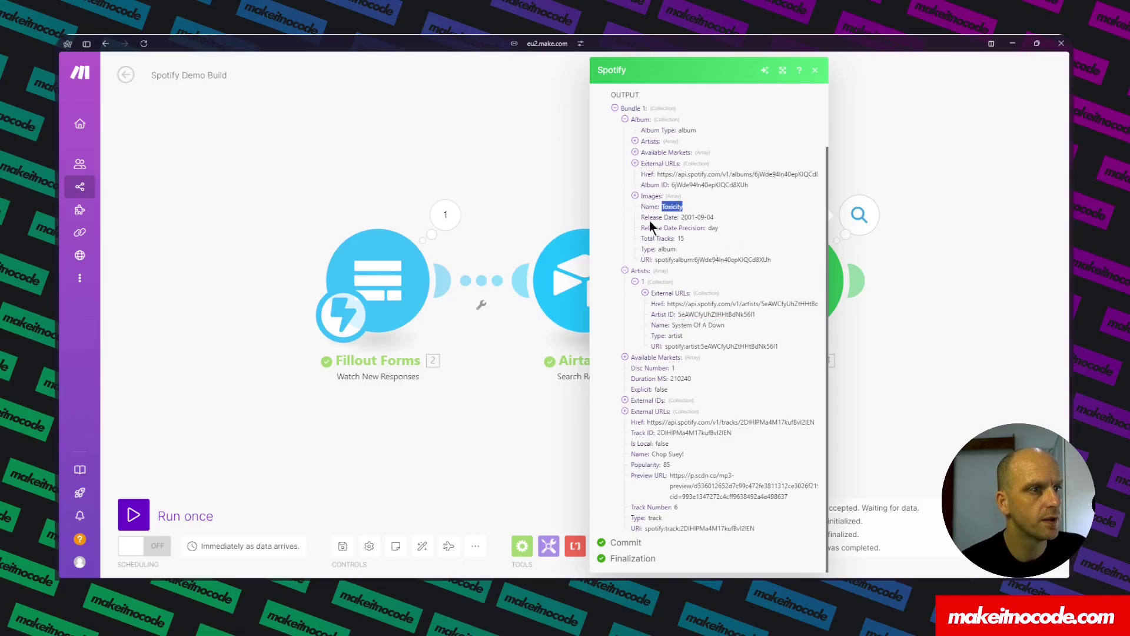
left_click(953, 352)
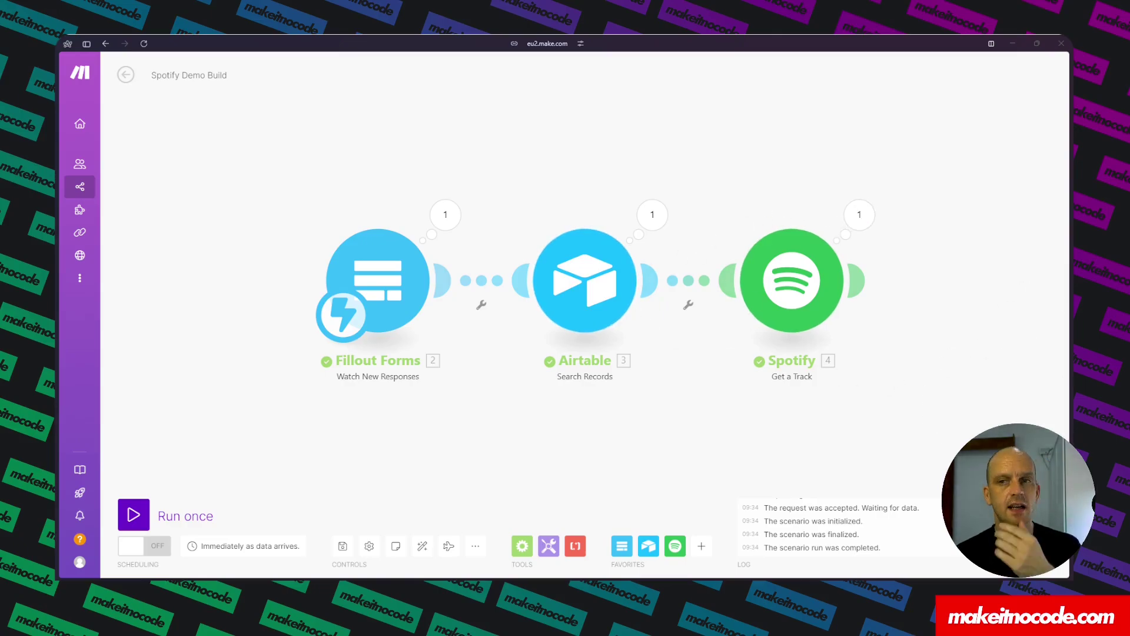
- Add an OpenAI Create a Completion (Prompt) module after the Spotify module, leaving its settings unconfigured
left_click(855, 281)
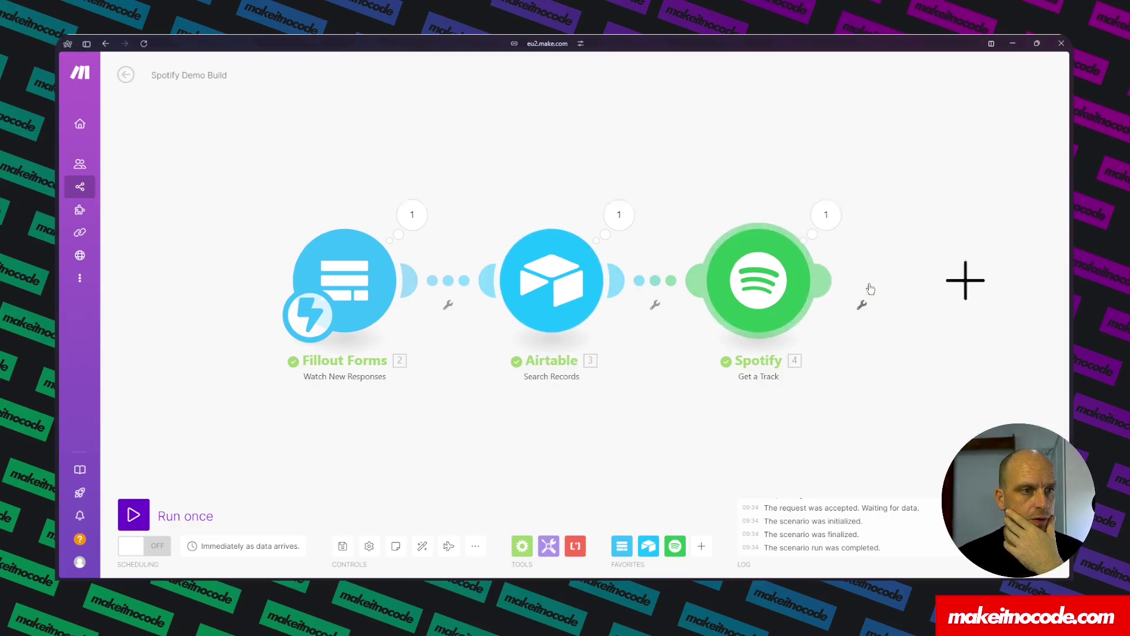
left_click(904, 295)
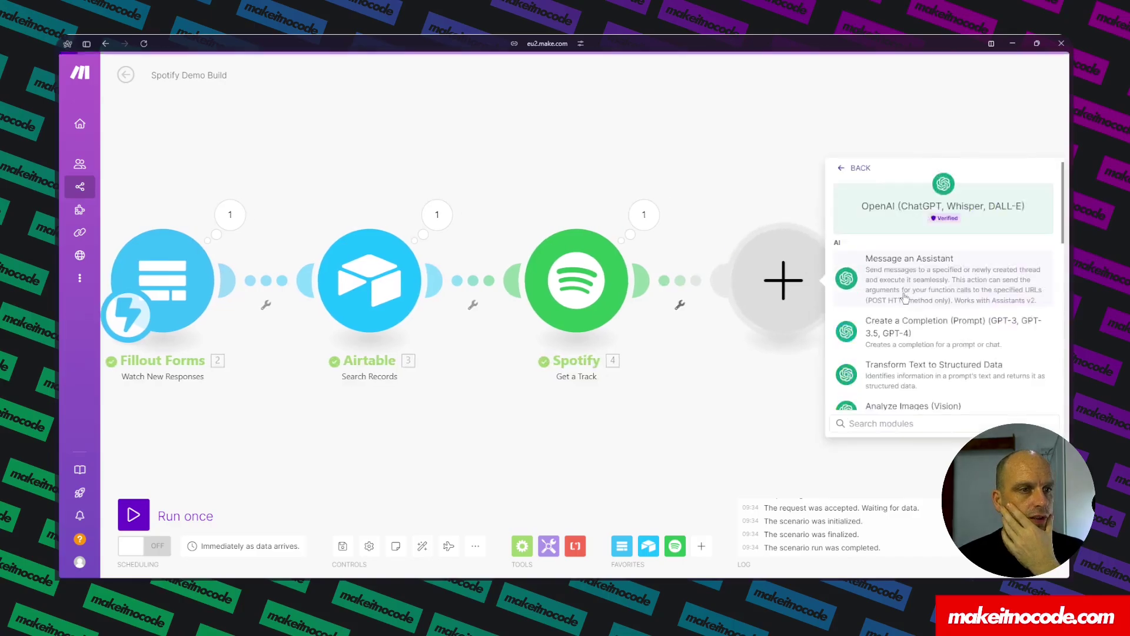
left_click(892, 331)
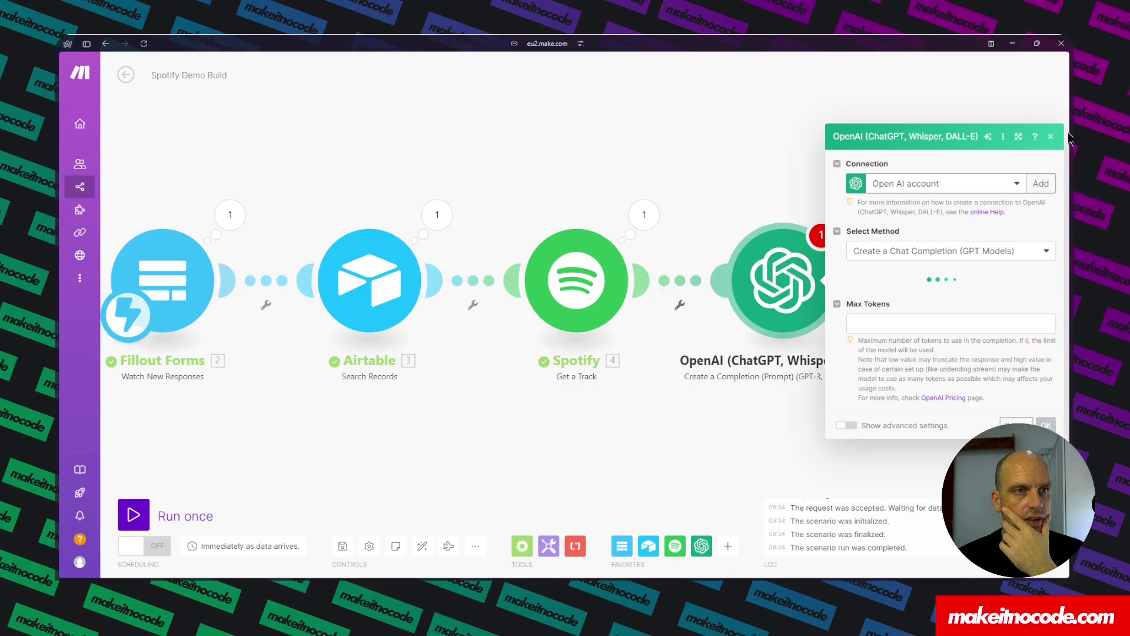
left_click(1050, 136)
- Delete the OpenAI module and undo the deletion
right_click(779, 276)
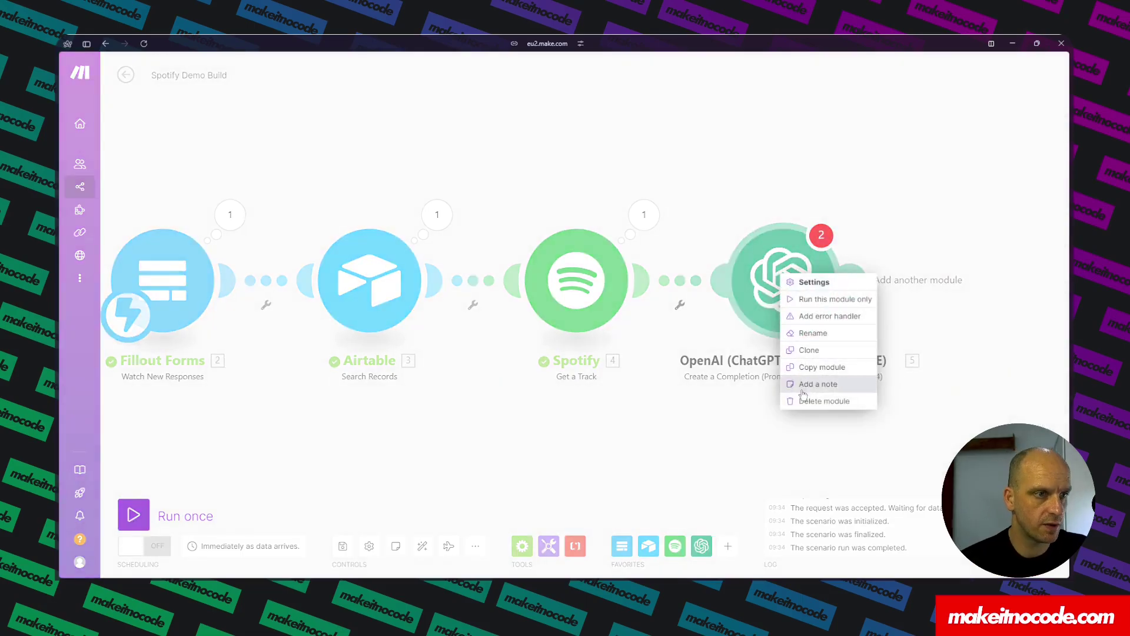
left_click(802, 405)
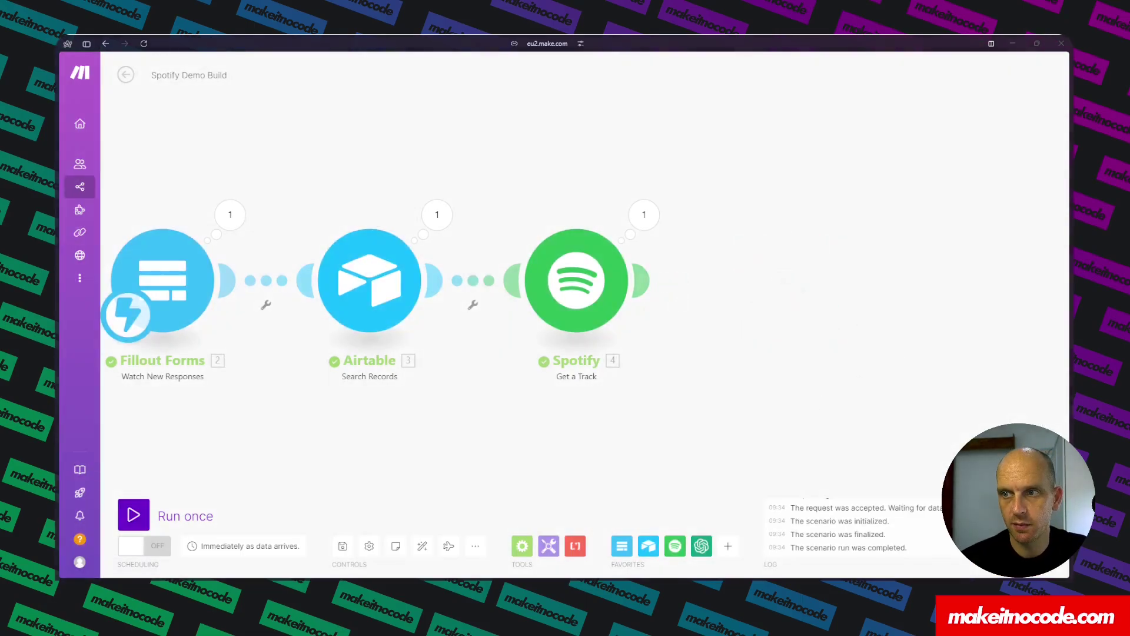
key("ctrl+z")
- Attach the loose OpenAI module to the output of the Spotify Get a Track module
left_click_drag(852, 289, 717, 278)
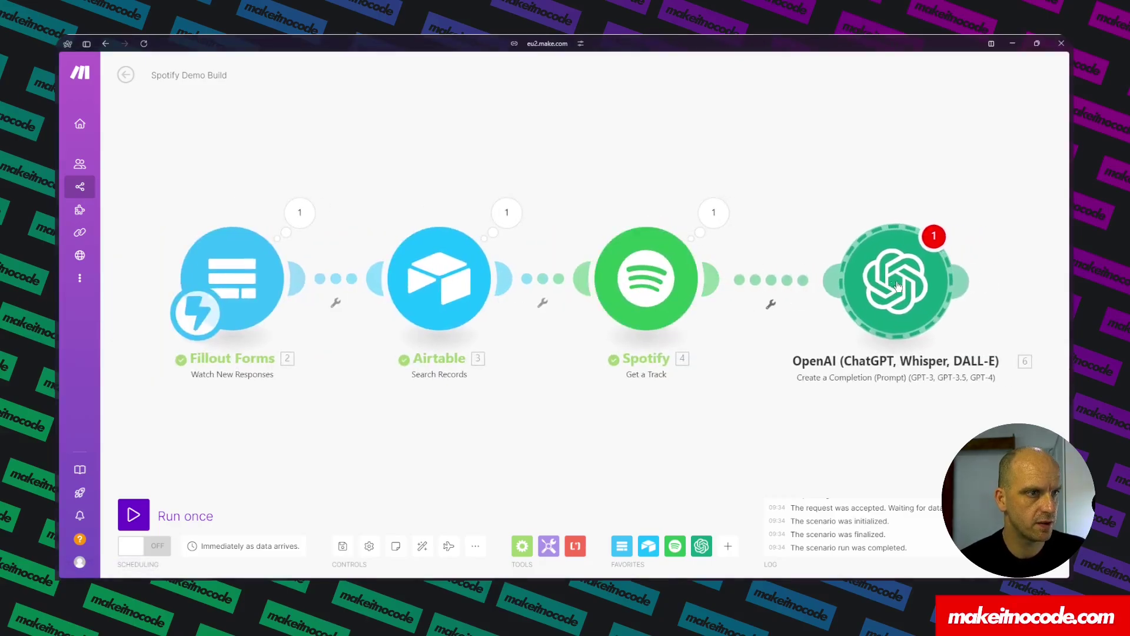
right_click(646, 268)
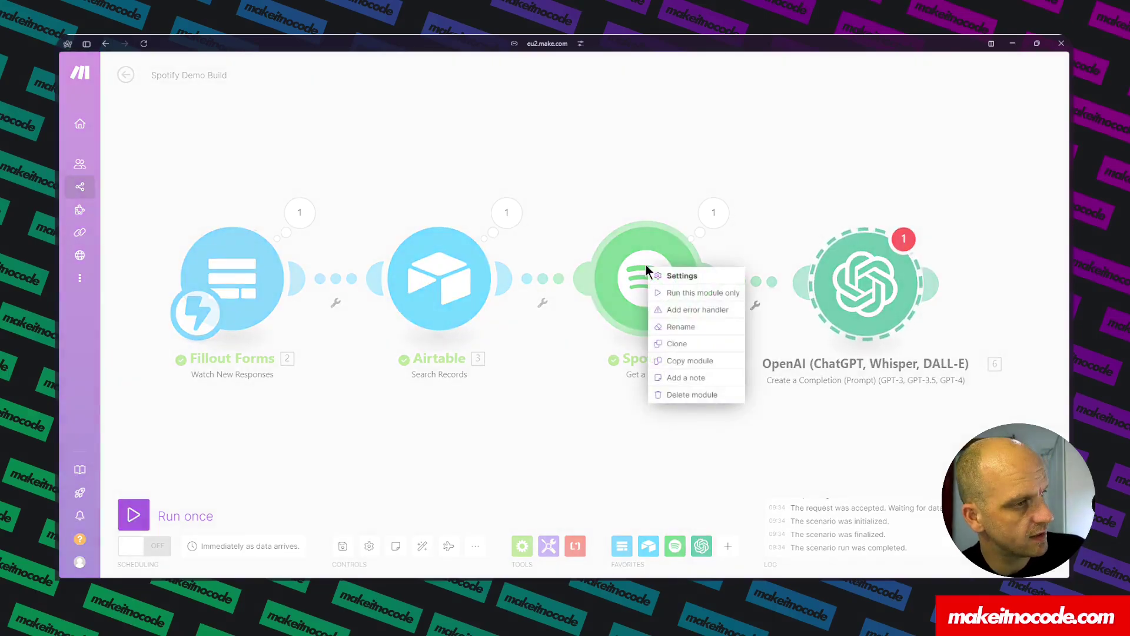
key("Escape")
- Try to create a new connection named Spotify Demo Build for the Spotify module, and leave its settings without saving
left_click(642, 258)
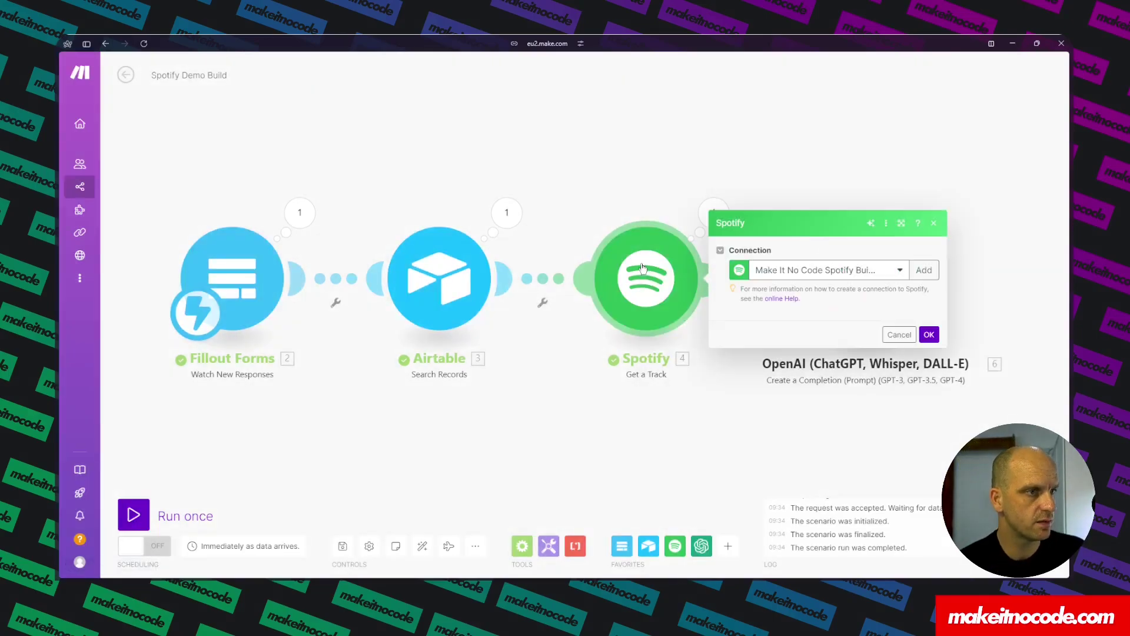
left_click(925, 223)
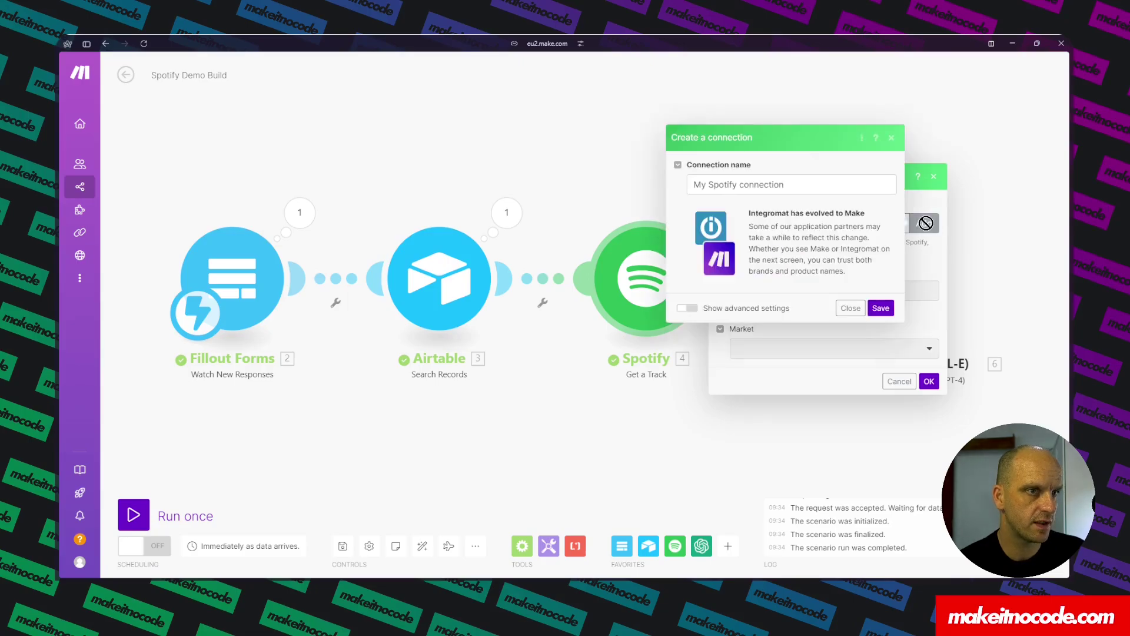
triple_click(799, 184)
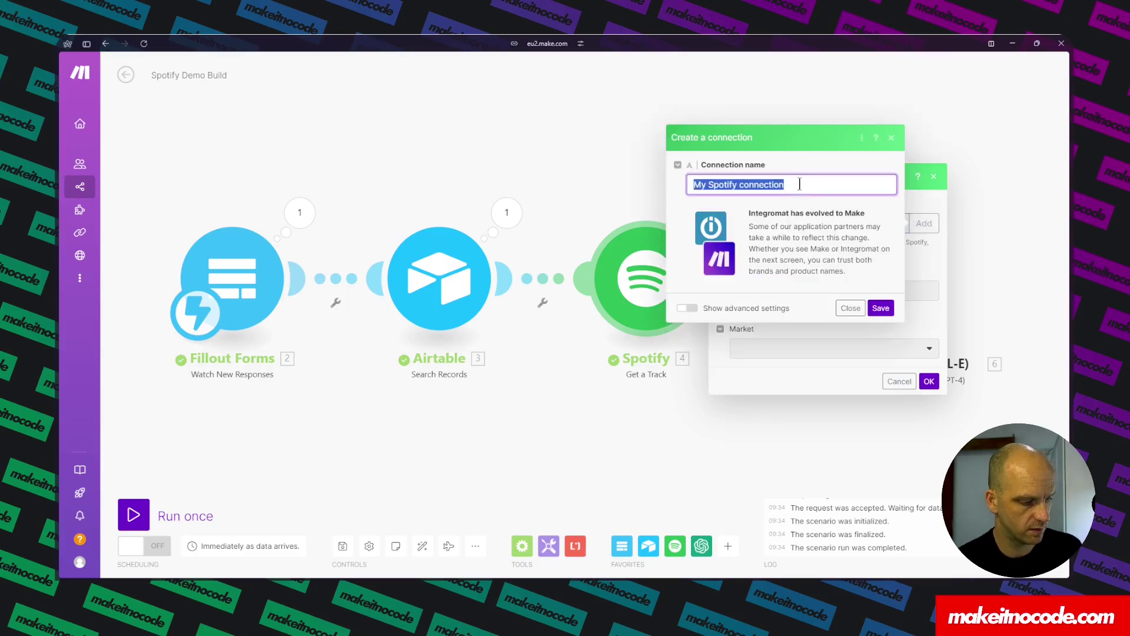
type("de")
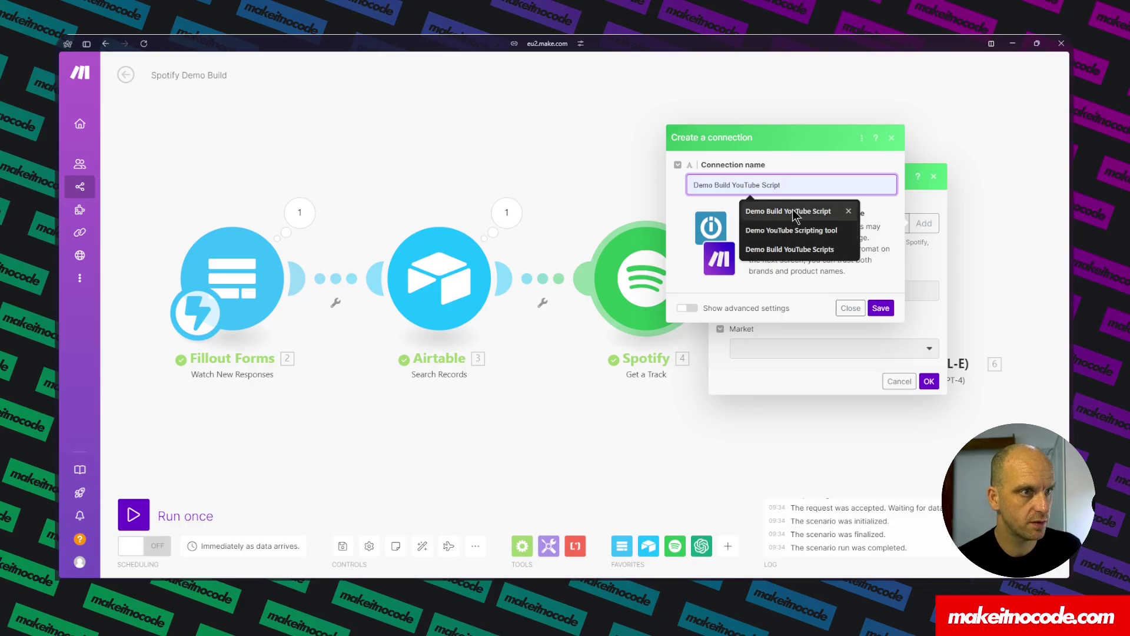
key("BackSpace")
key("BackSpace")
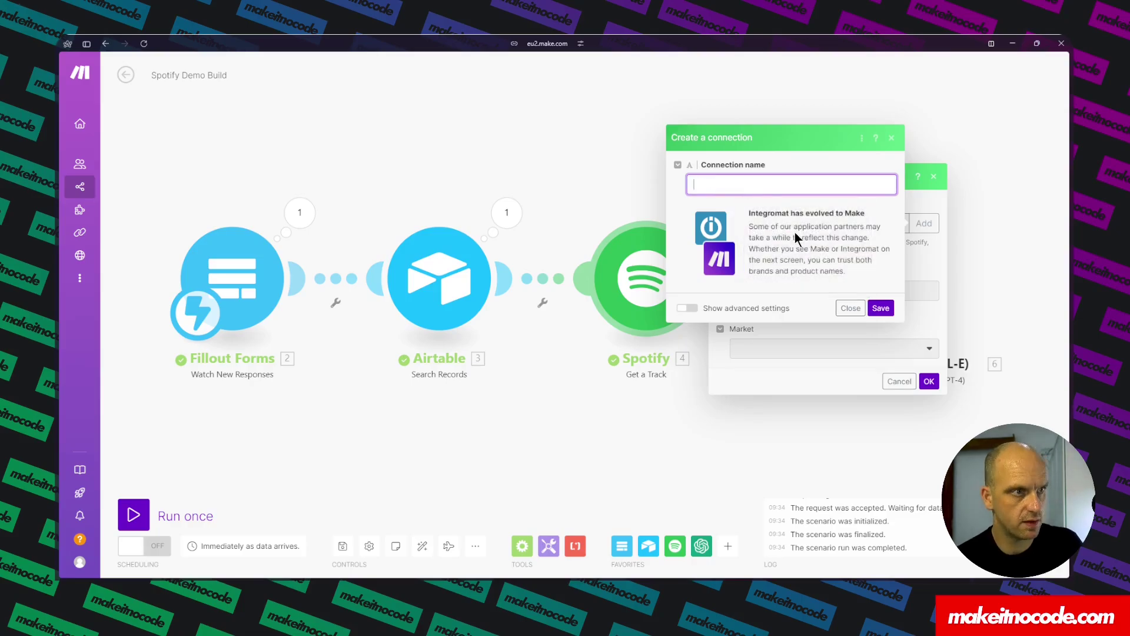
type("sp")
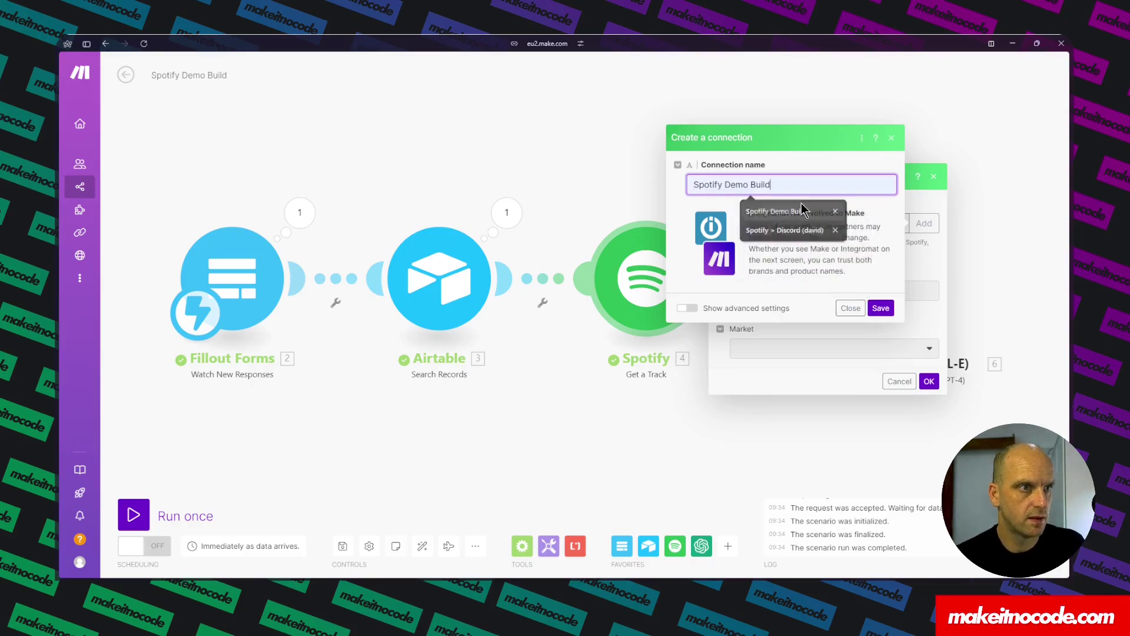
left_click(775, 211)
left_click(881, 308)
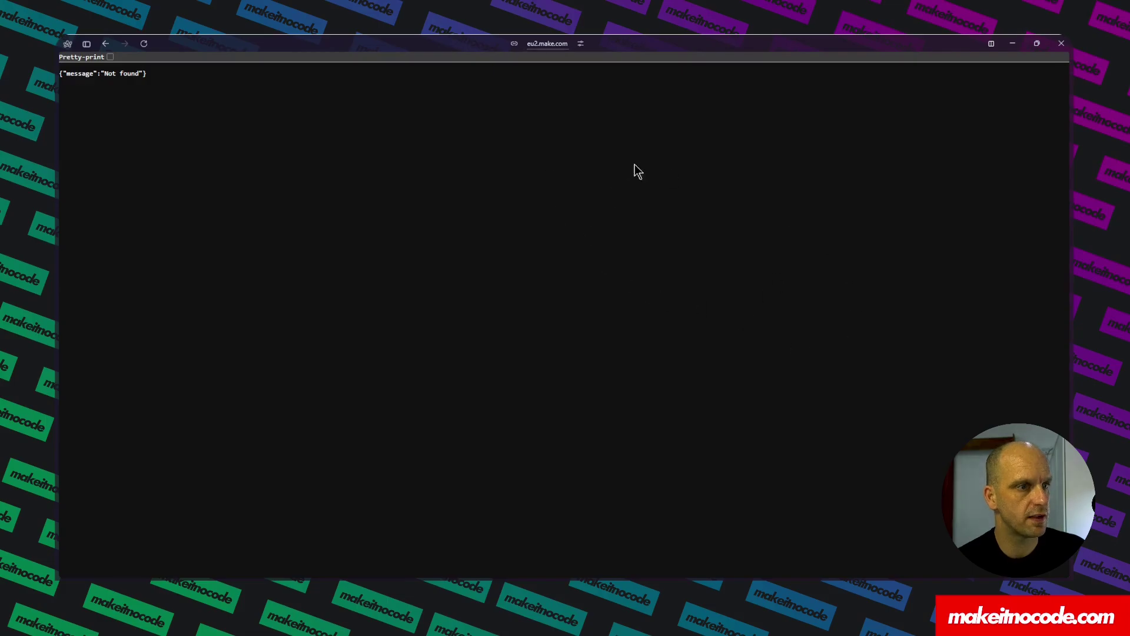
mouse_move(59, 236)
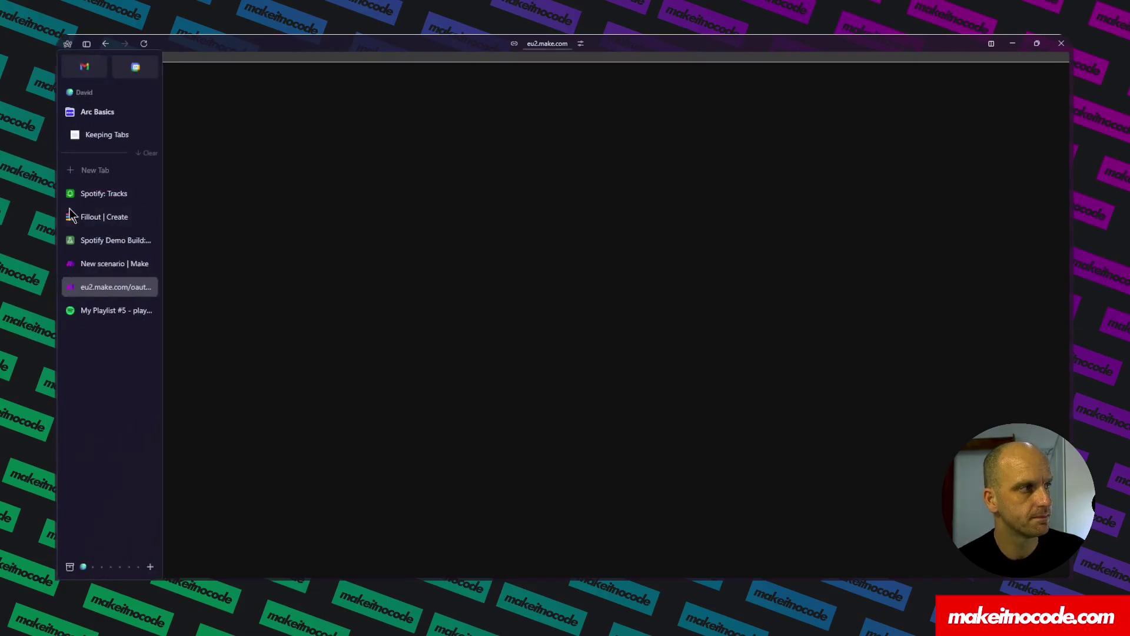
left_click(147, 287)
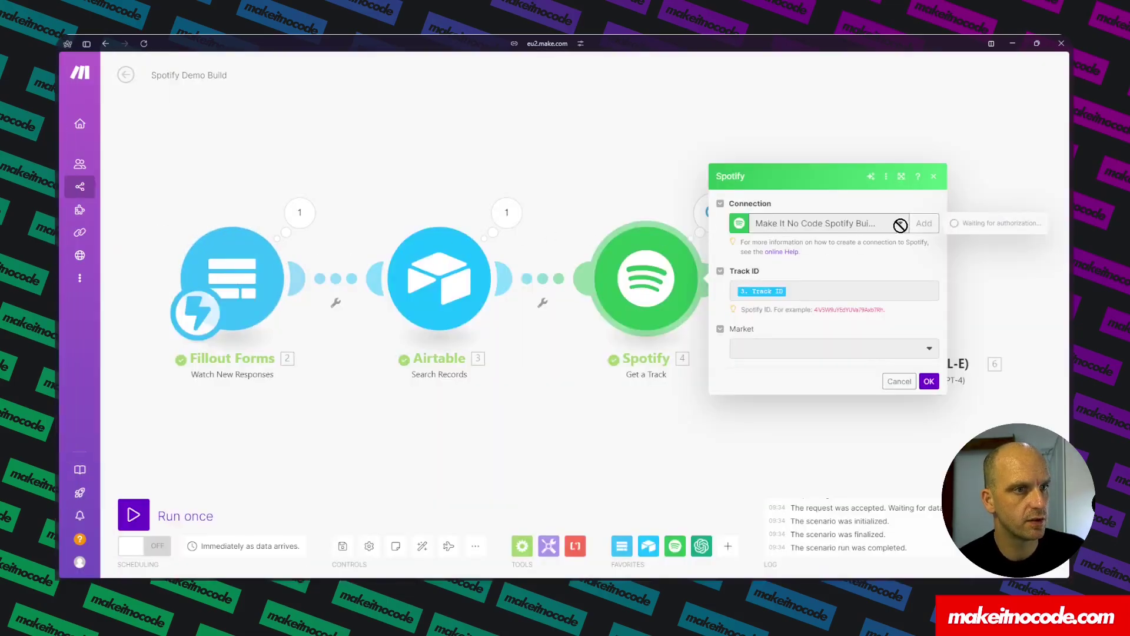
left_click(900, 381)
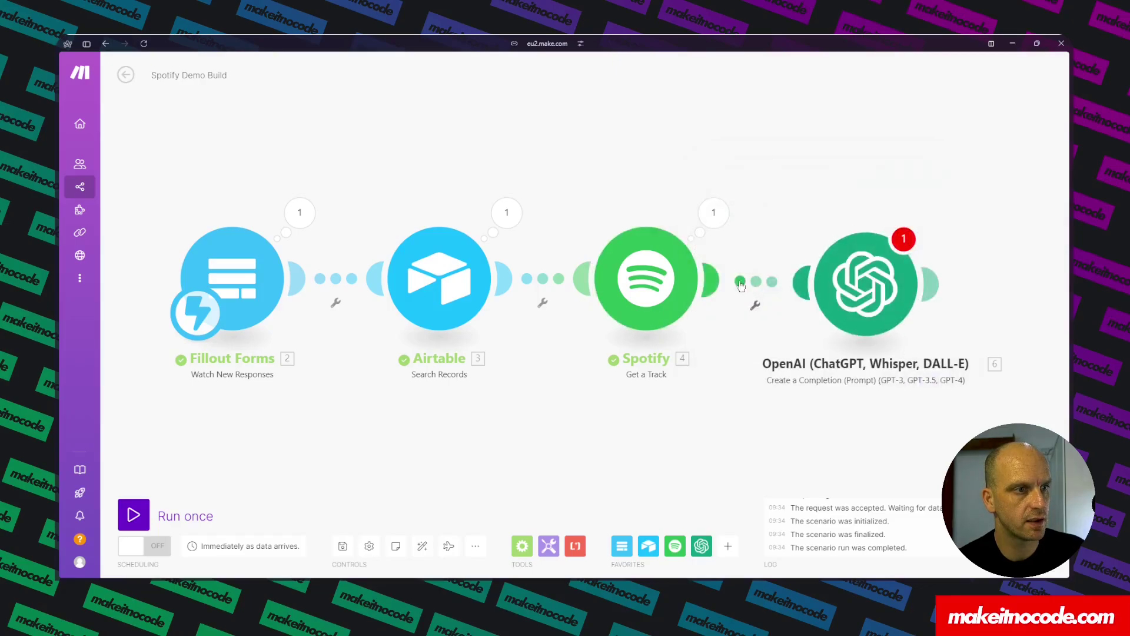
- In the OpenAI module's settings, set the role of Message 2 to User
left_click(857, 282)
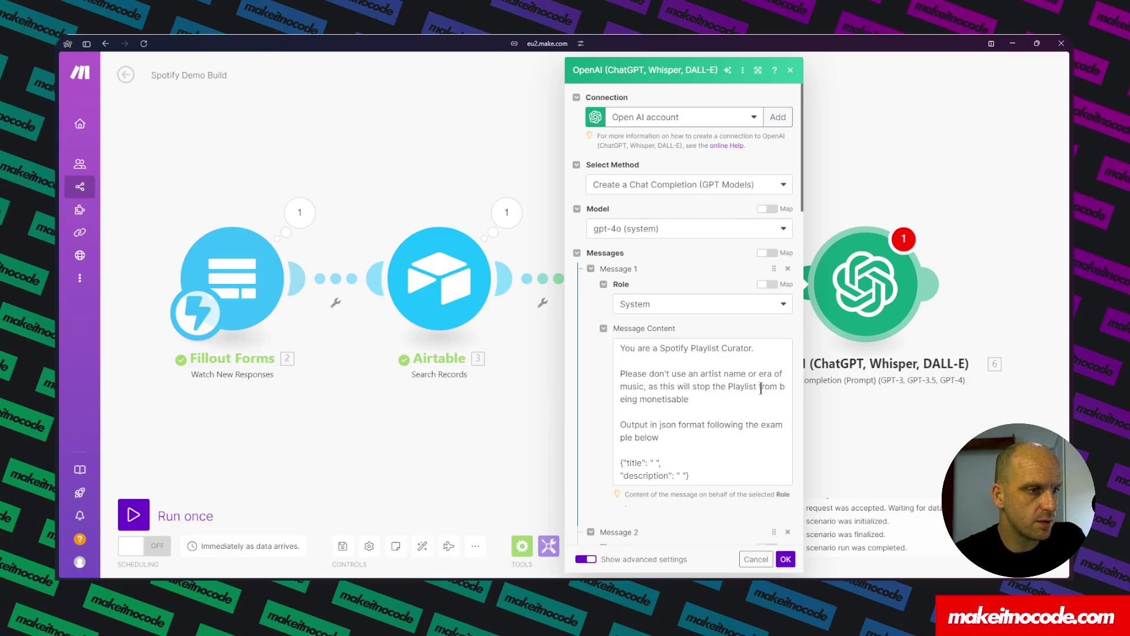
scroll(722, 406, "down", 1)
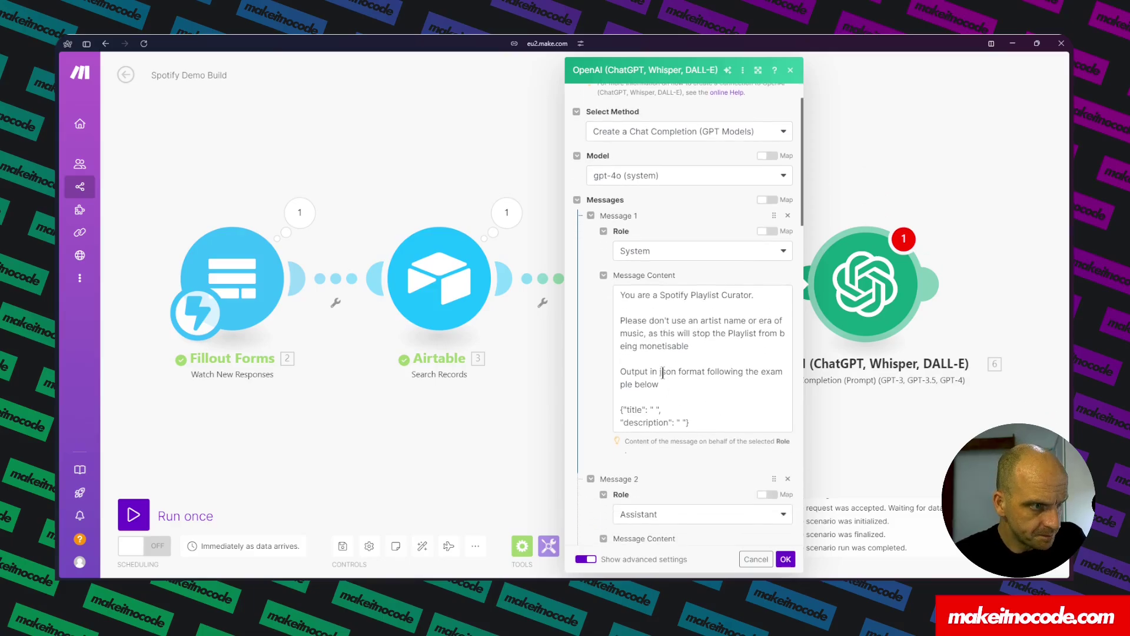
scroll(680, 321, "down", 2)
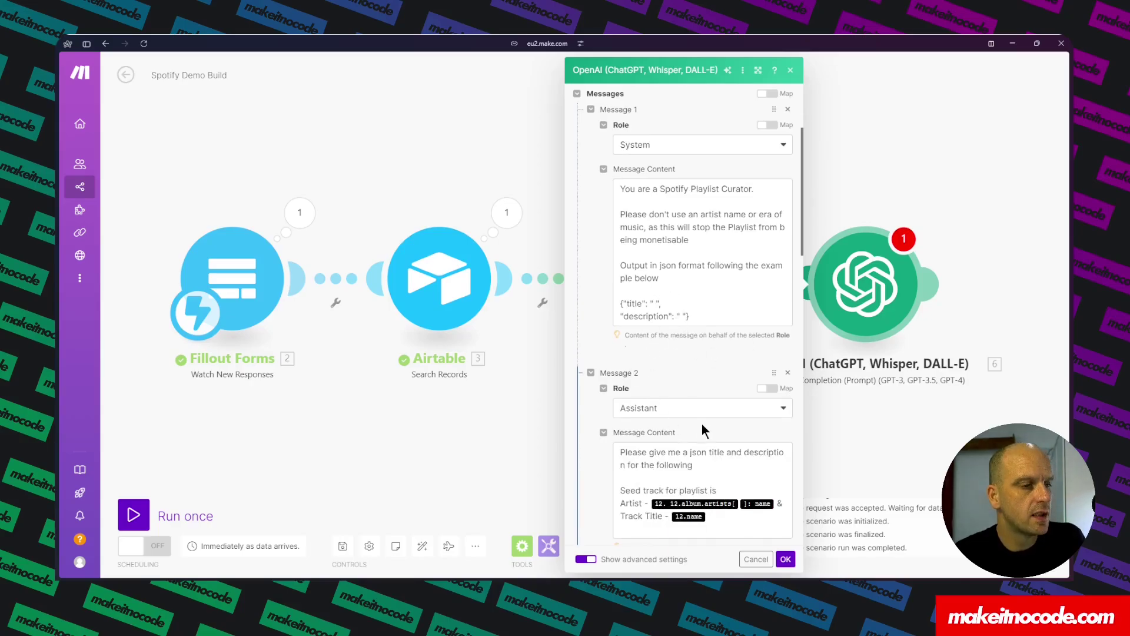
scroll(674, 365, "down", 2)
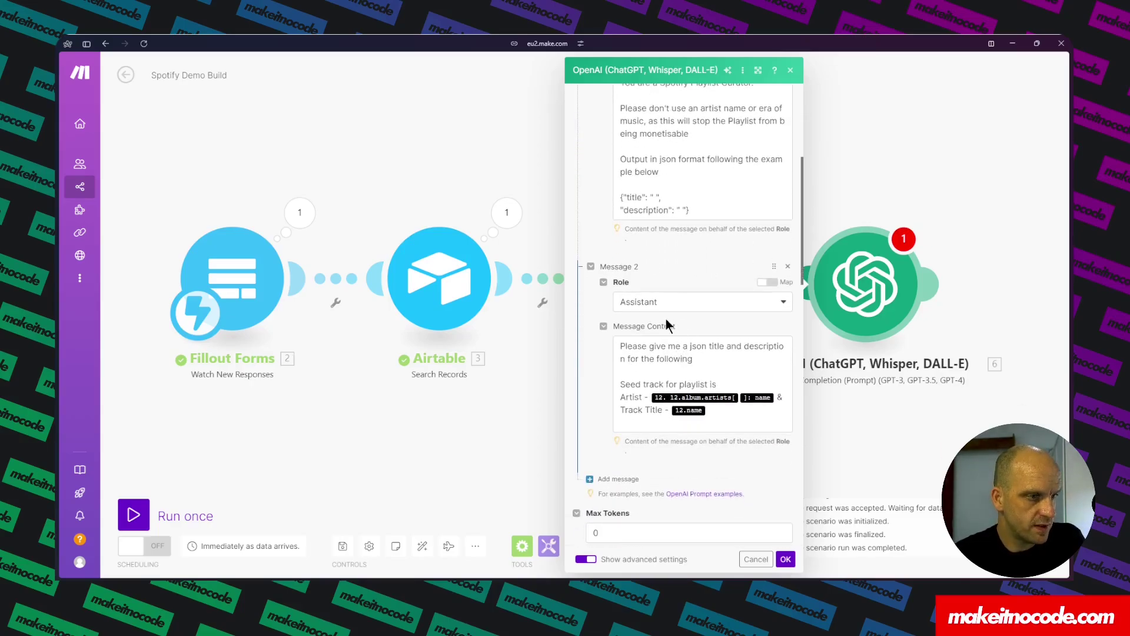
left_click(685, 312)
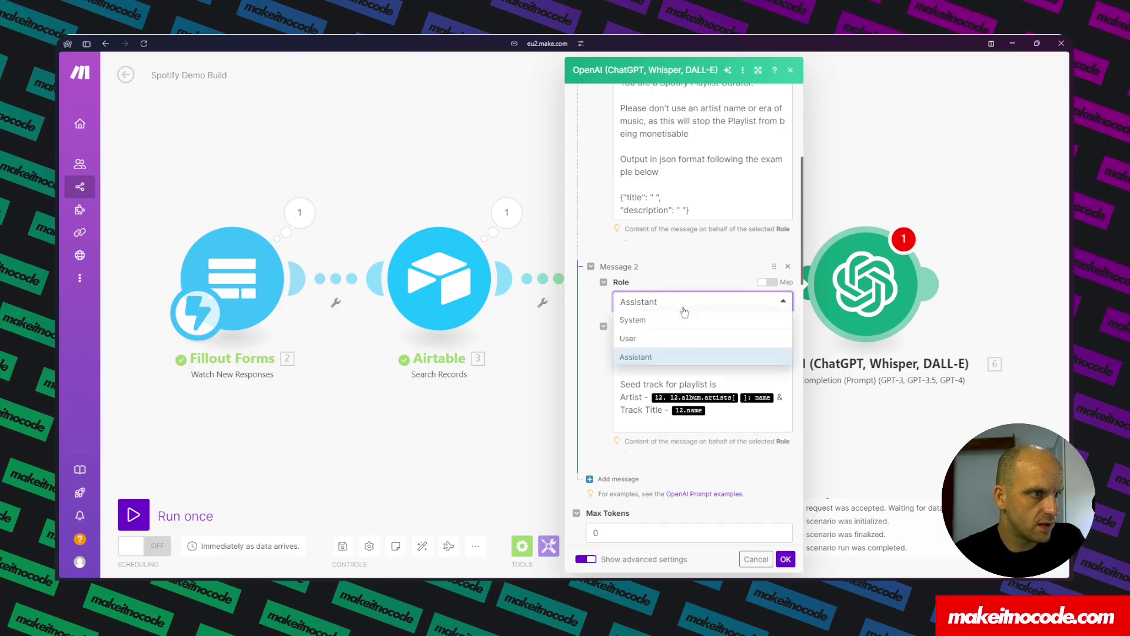
left_click(631, 341)
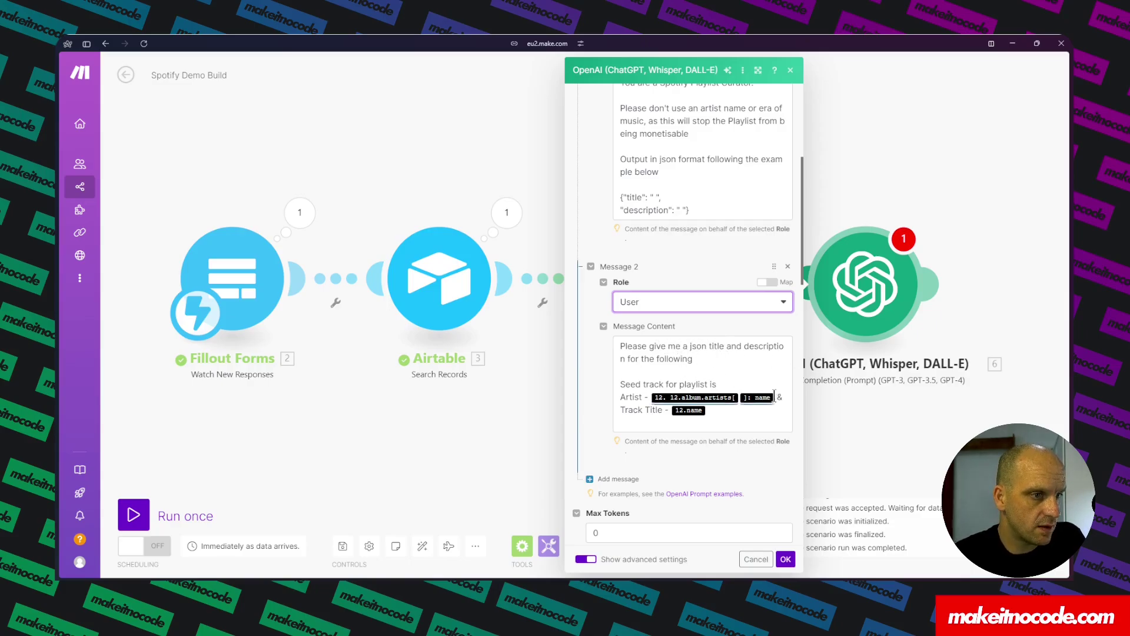
- Replace the broken artist and track title mappings in Message 2 with Spotify's Album Artists[] Name and Album Name, and save the module
left_click(776, 422)
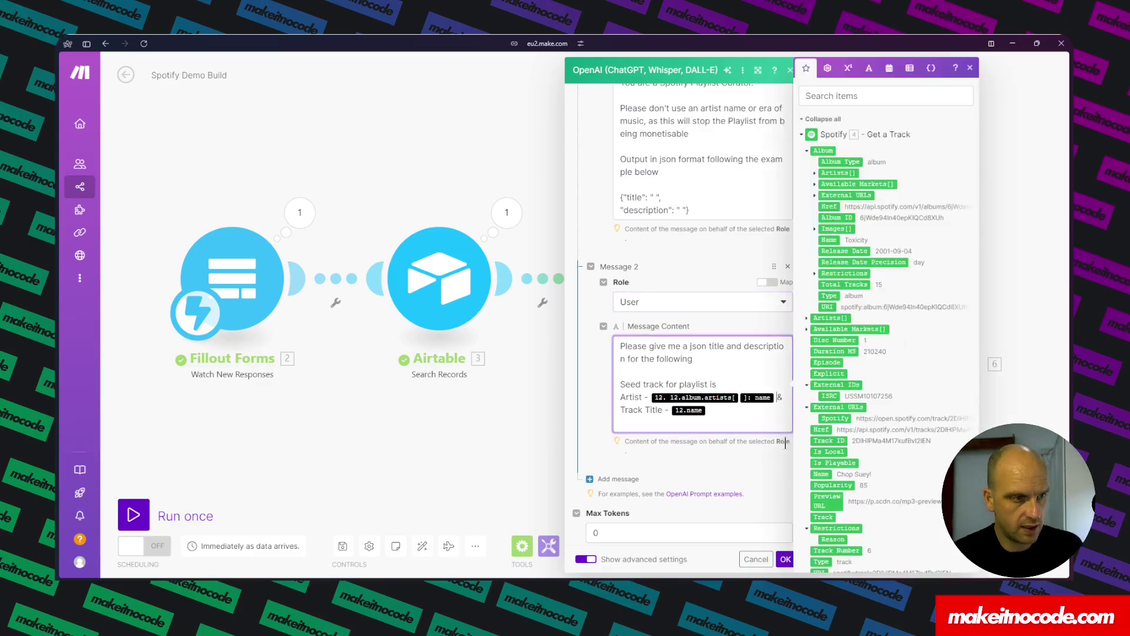
left_click(649, 399)
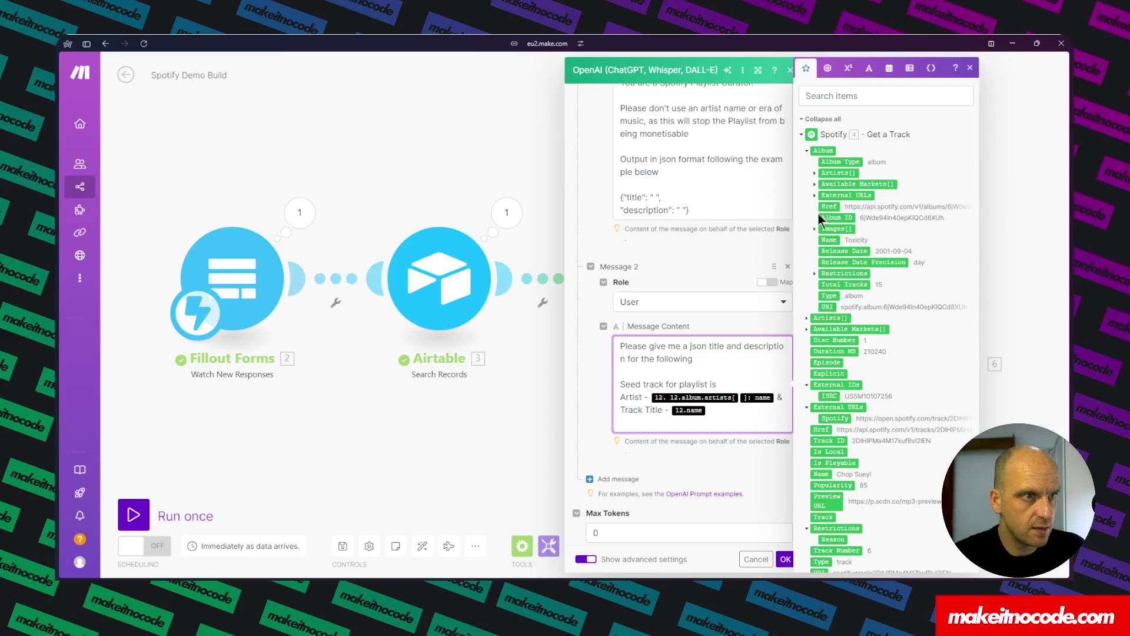
left_click(816, 173)
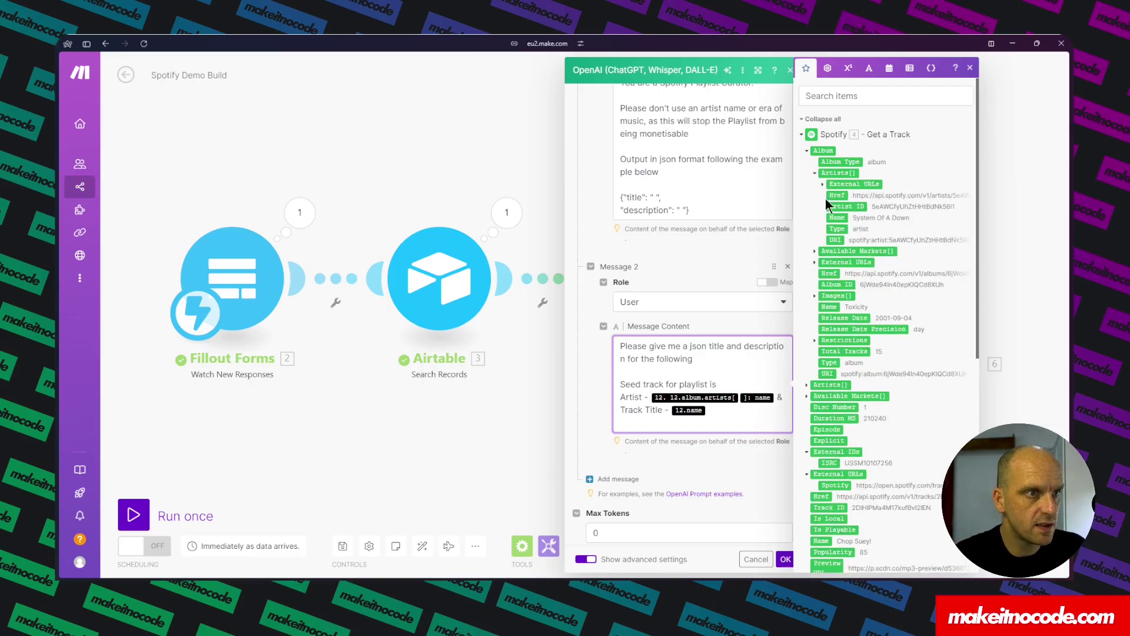
left_click(835, 217)
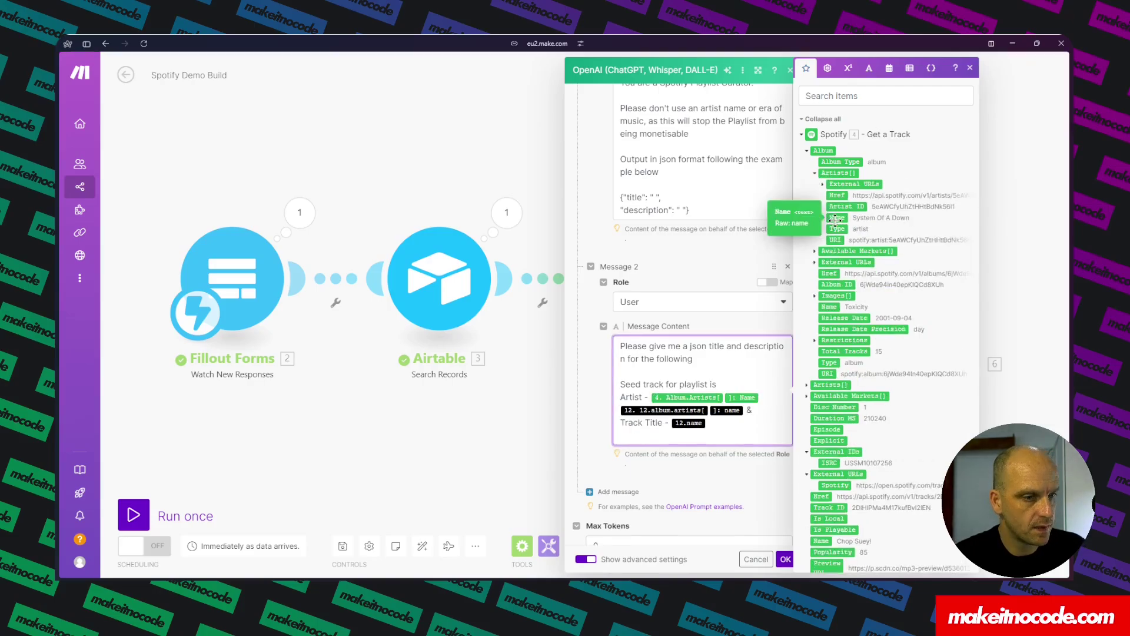
left_click(727, 412)
key("BackSpace")
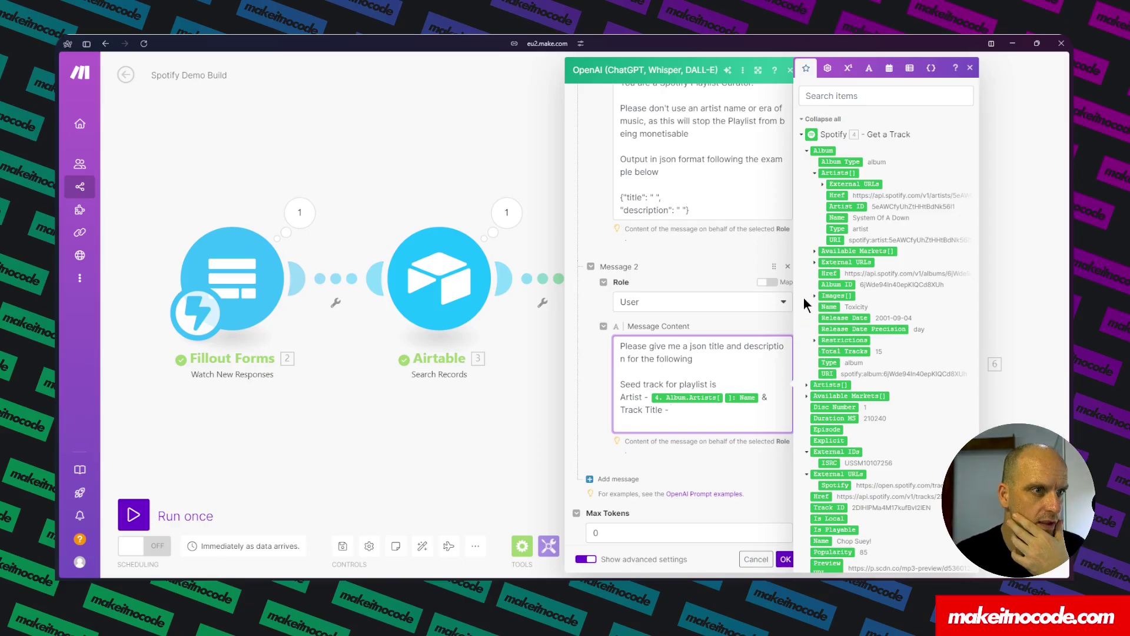
left_click(832, 307)
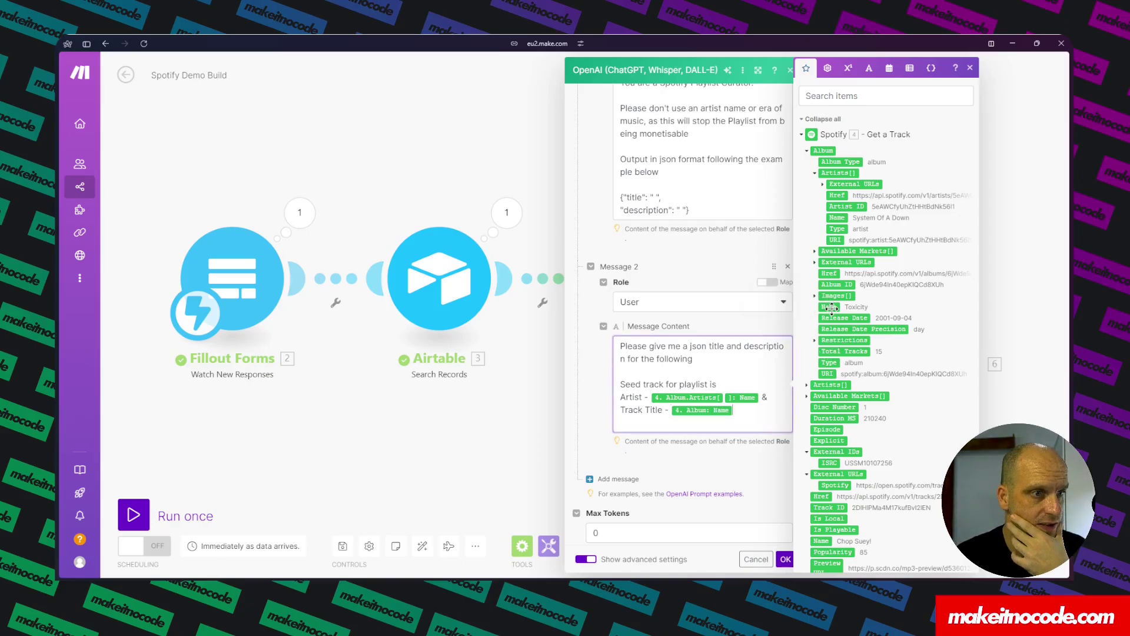
left_click(786, 560)
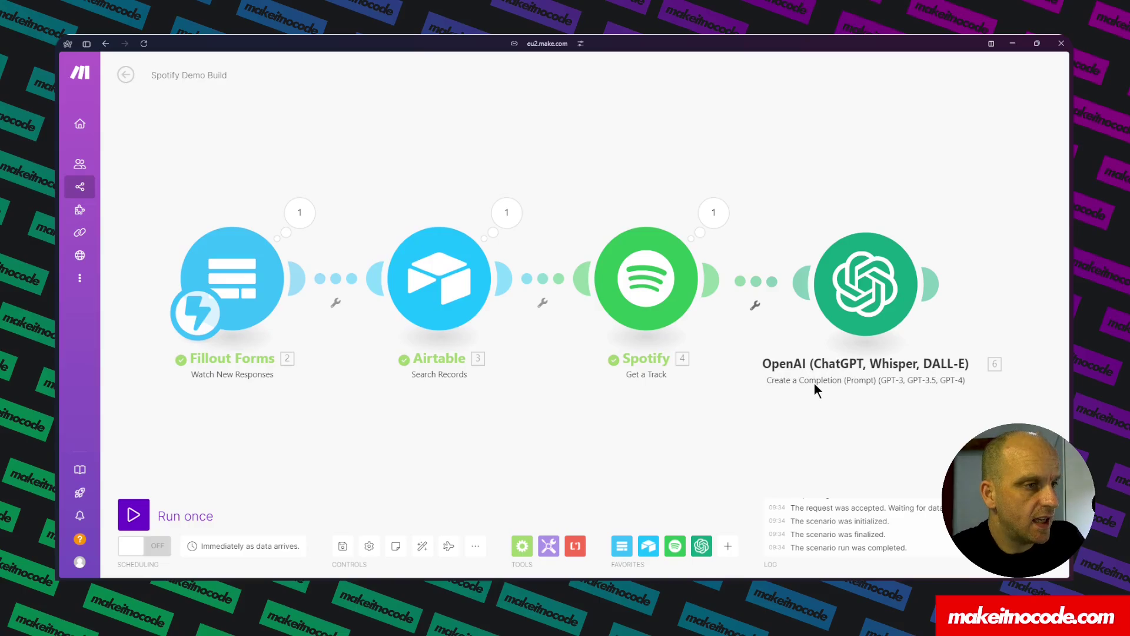
- Examine the OpenAI module's settings from the messages through the advanced options, including Temperature and Response Format
mouse_move(938, 289)
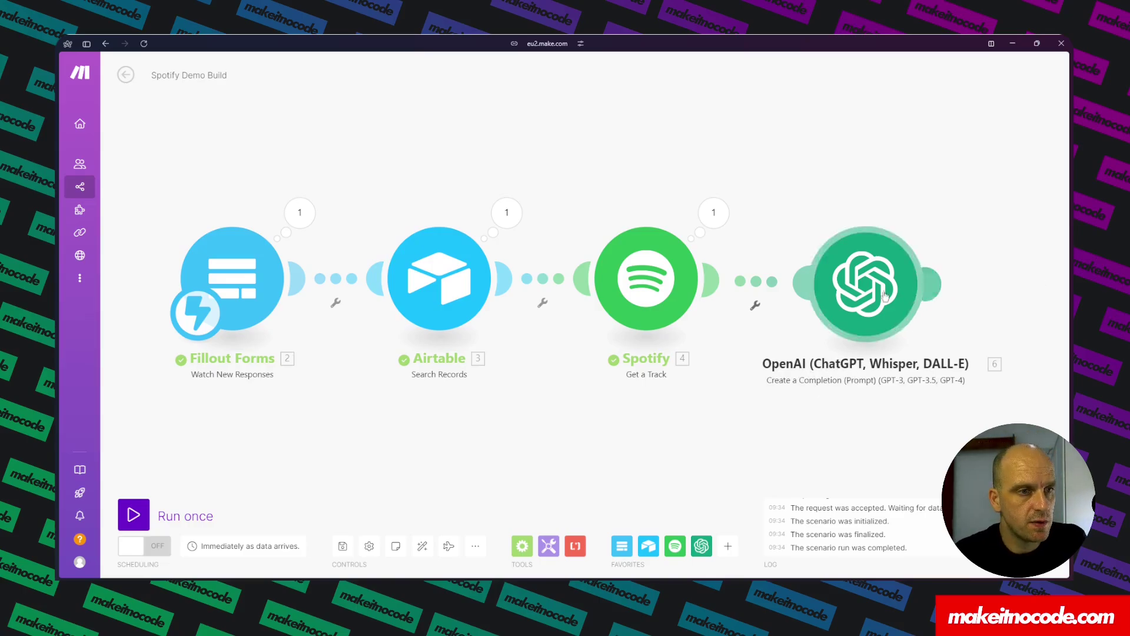
left_click(860, 295)
scroll(666, 316, "down", 10)
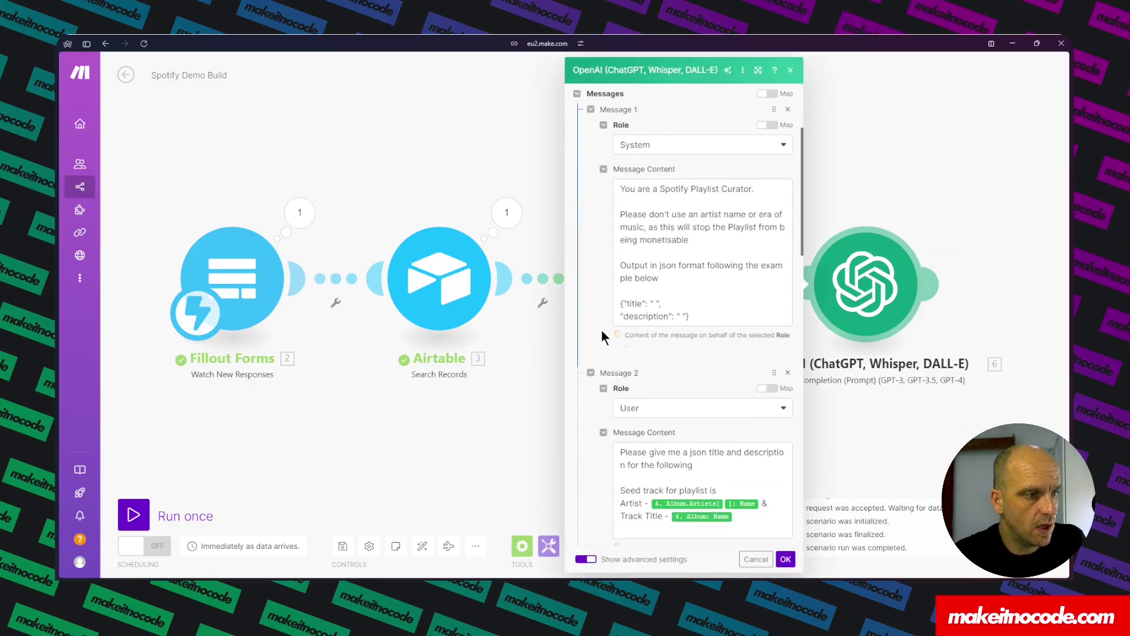
scroll(621, 353, "down", 3)
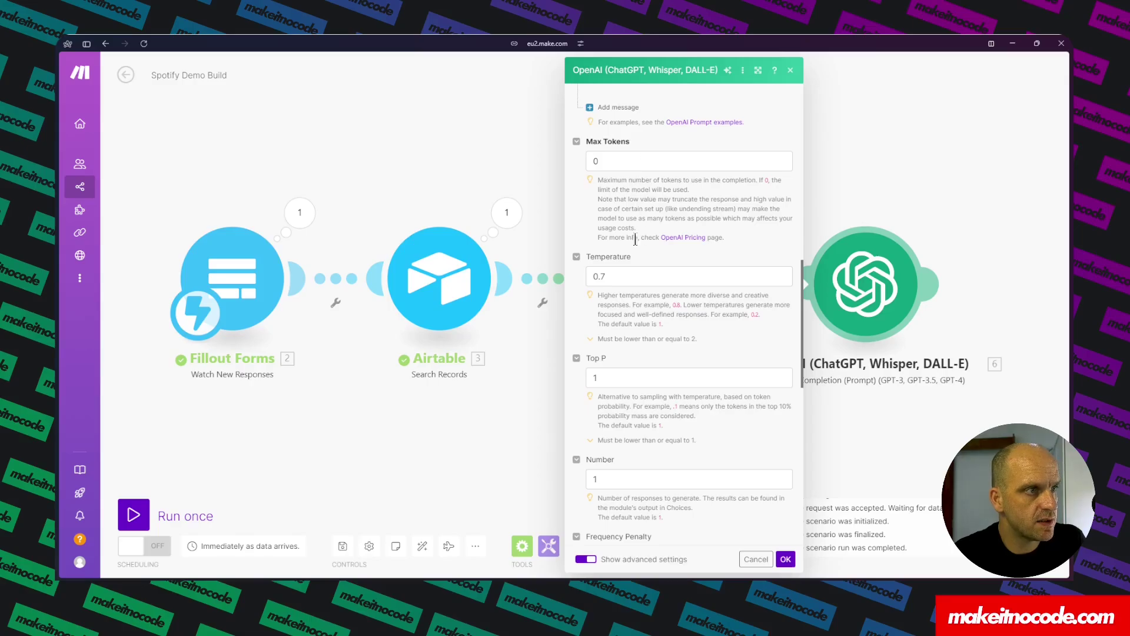
scroll(635, 240, "down", 6)
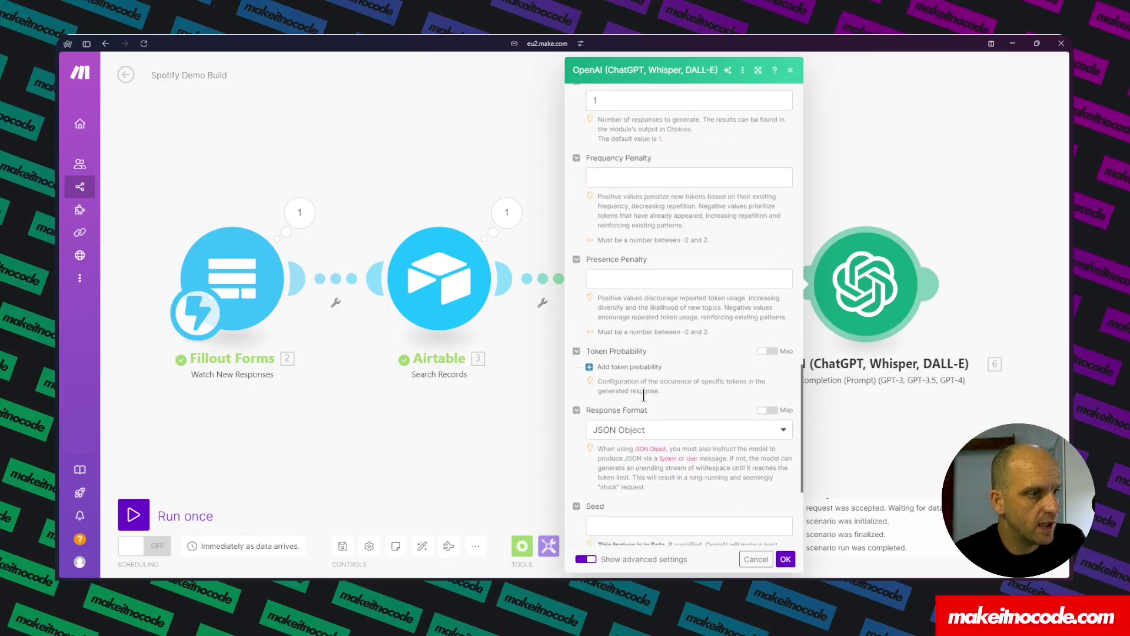
scroll(643, 395, "down", 1)
- Add a Parse JSON module after the OpenAI module, map its JSON string to the OpenAI Result and save it
left_click(927, 287)
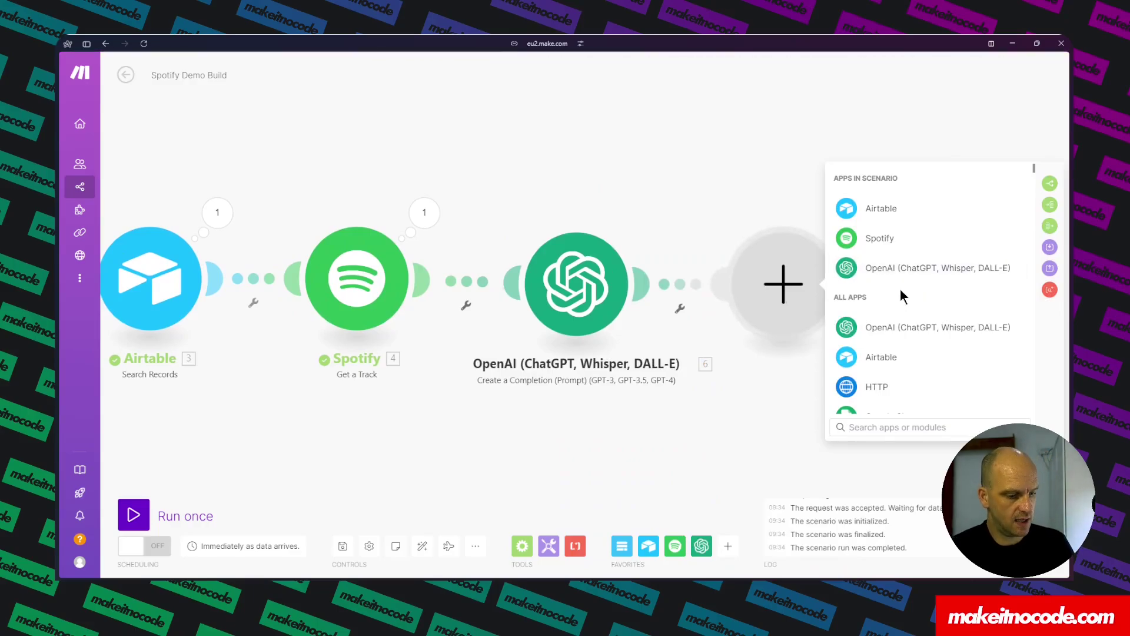
type("parse")
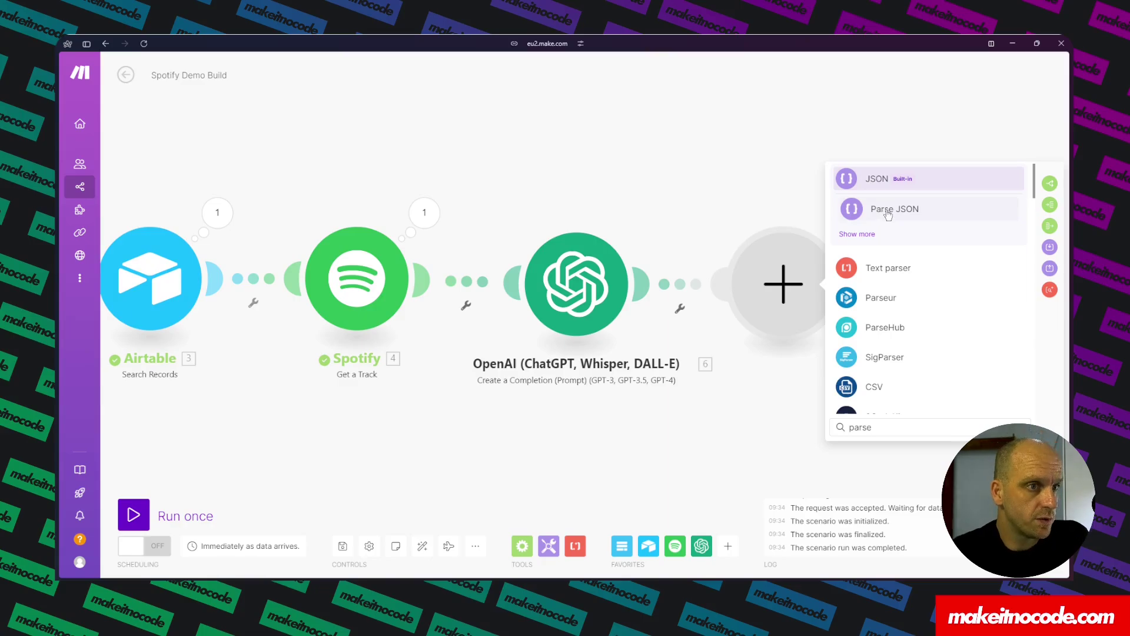
left_click(888, 213)
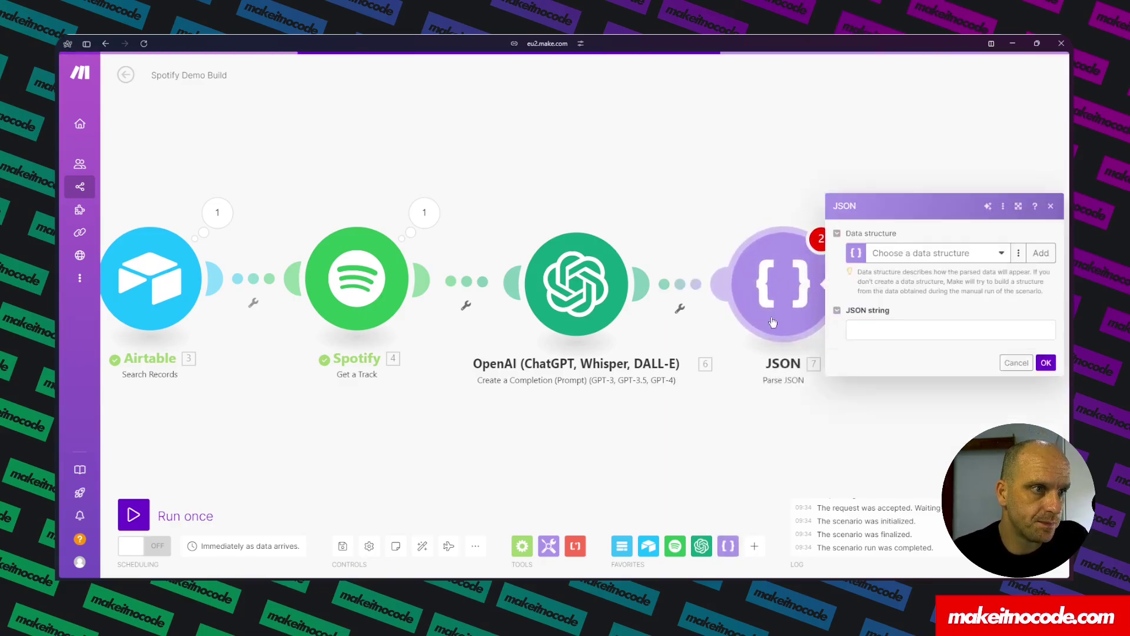
left_click(875, 330)
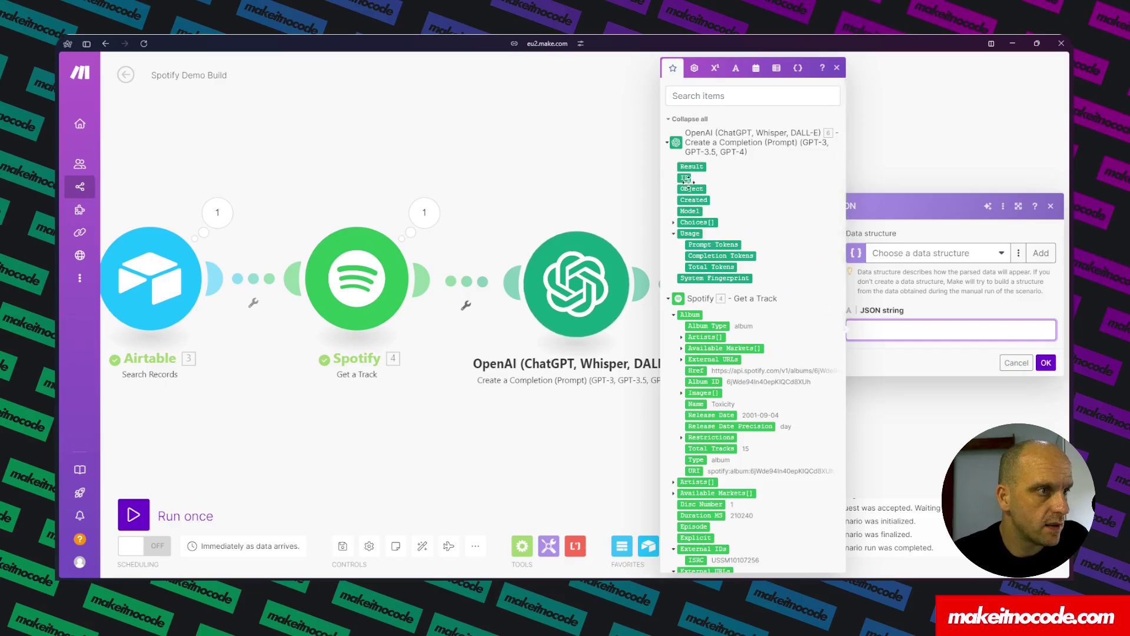
double_click(692, 167)
key("BackSpace")
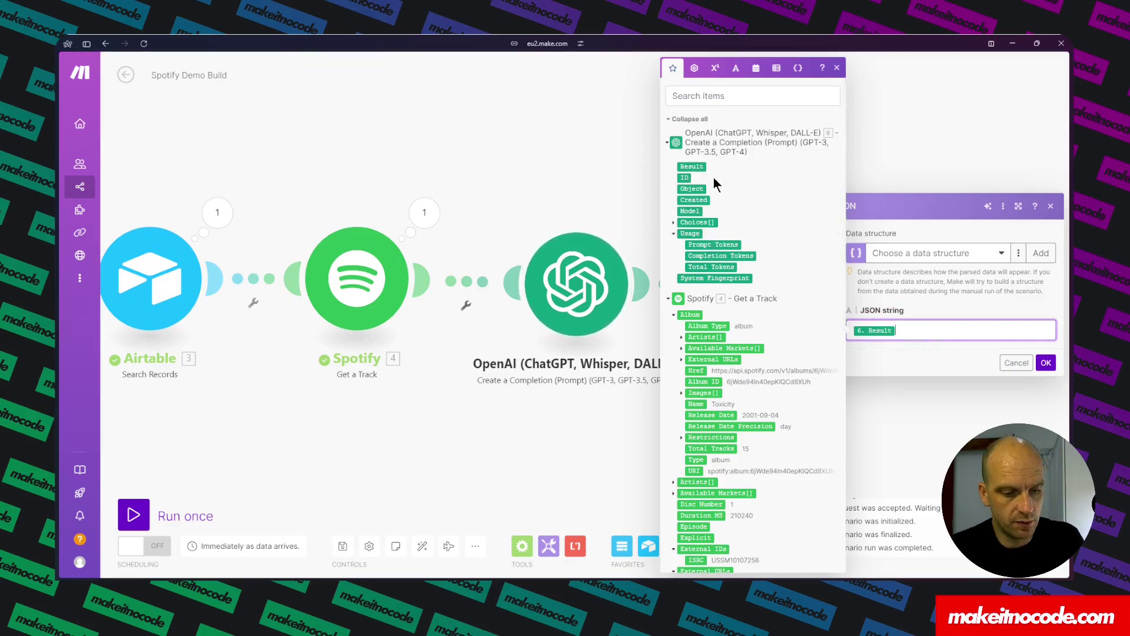
left_click(1046, 363)
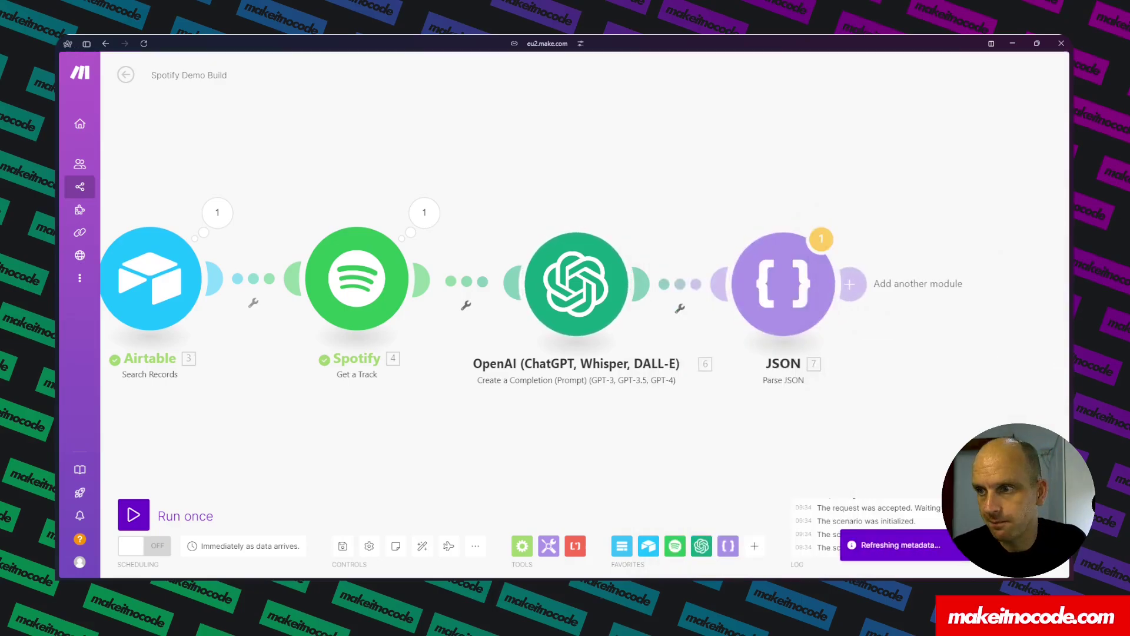
- Add an OpenAI Generate an Image module after the Parse JSON module
left_click(853, 287)
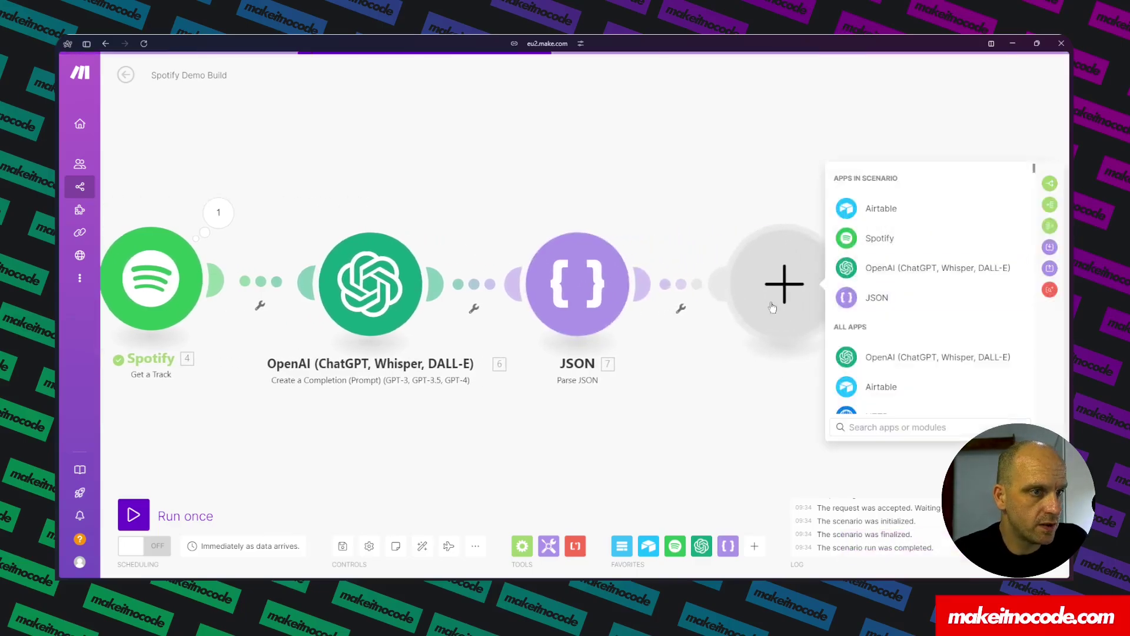
left_click(908, 272)
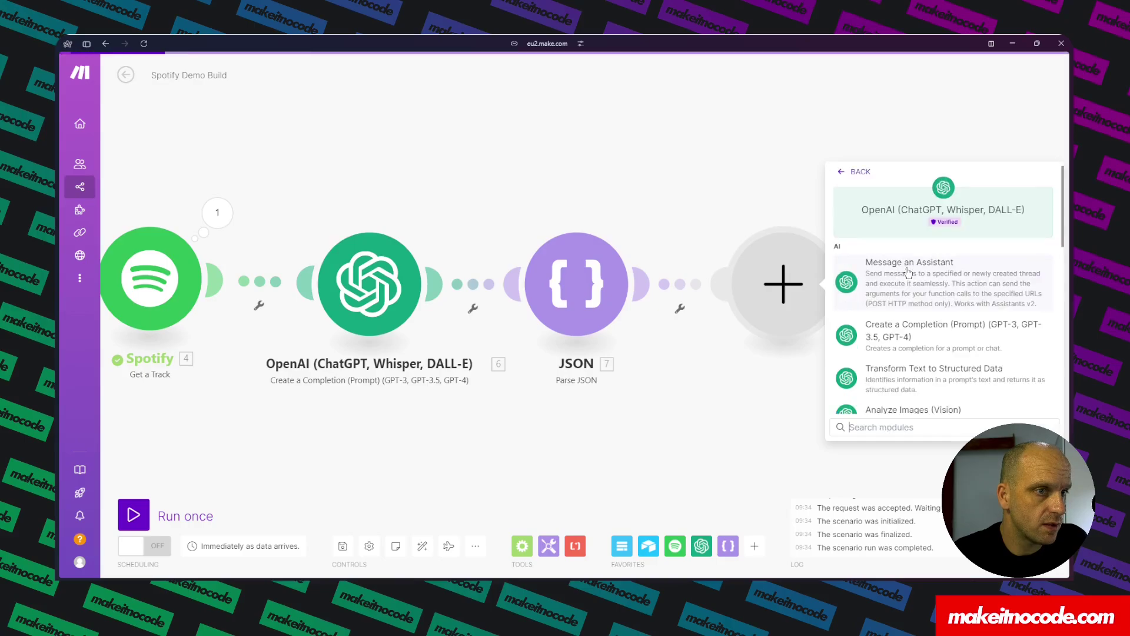
scroll(918, 321, "down", 3)
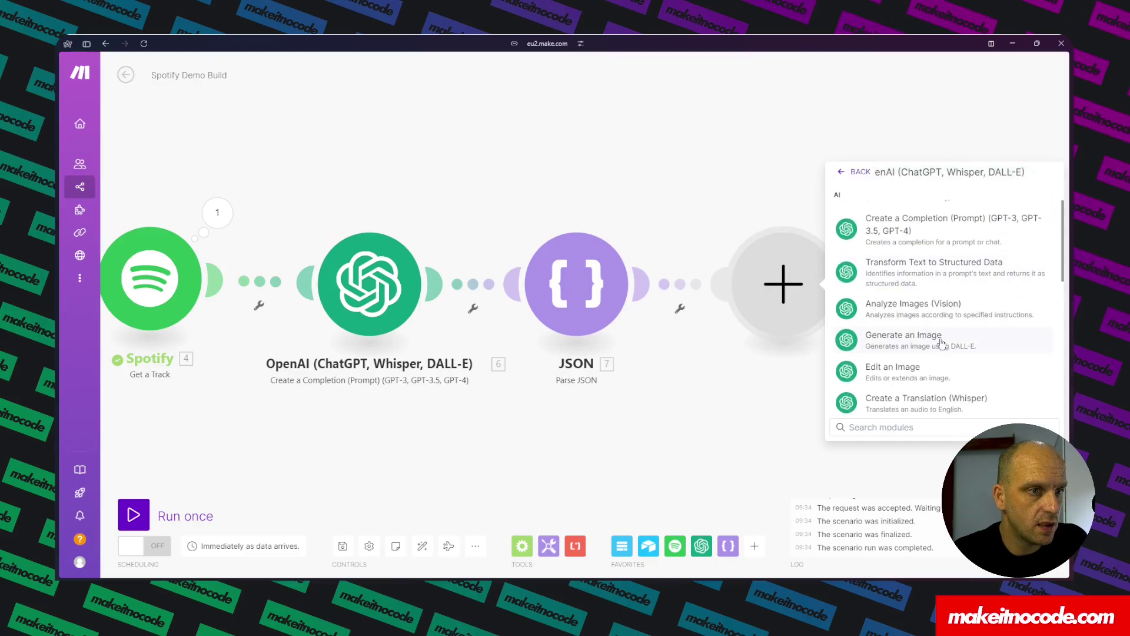
left_click(929, 335)
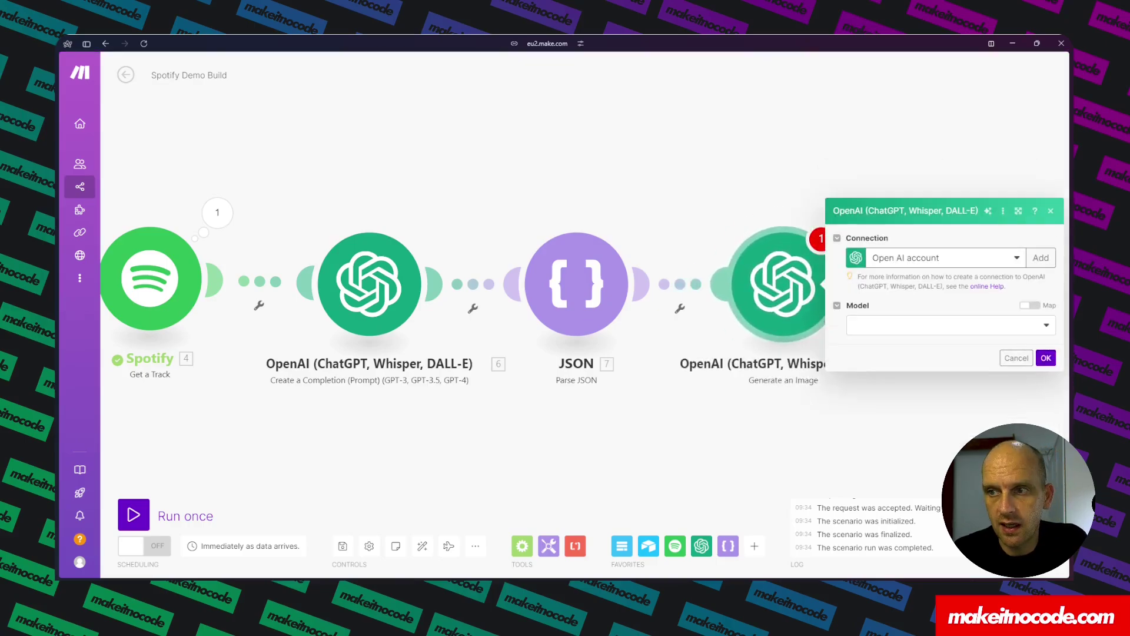
- Choose the Dall-E 3 model for image generation and begin the prompt with "Please create a photorealsitc Spotify thumbnail for"
left_click(872, 327)
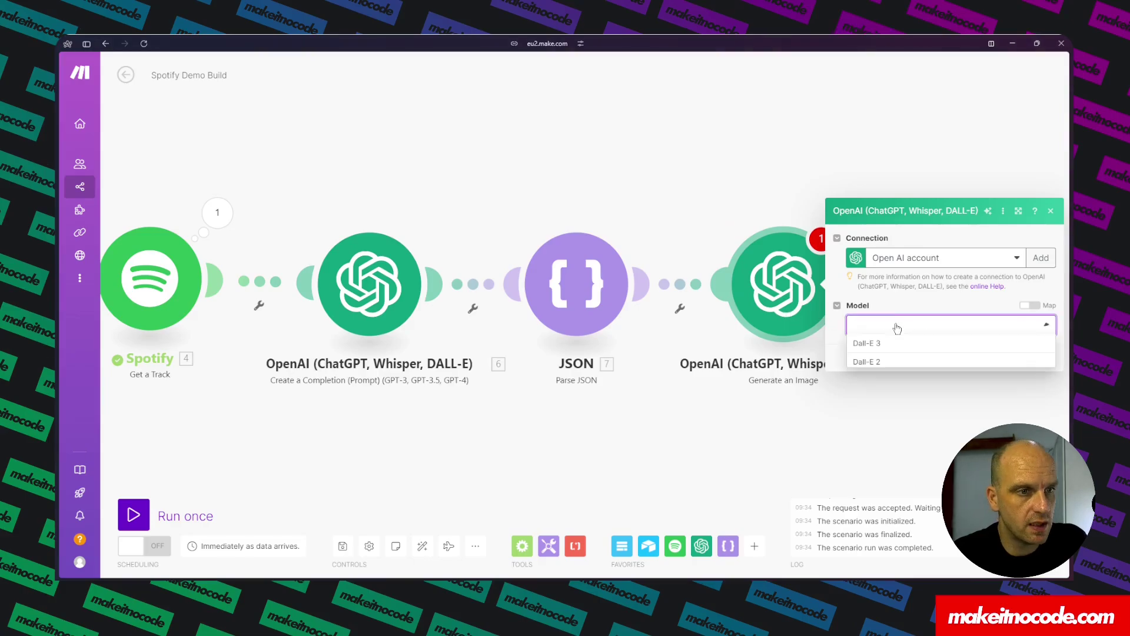
left_click(881, 344)
left_click(874, 335)
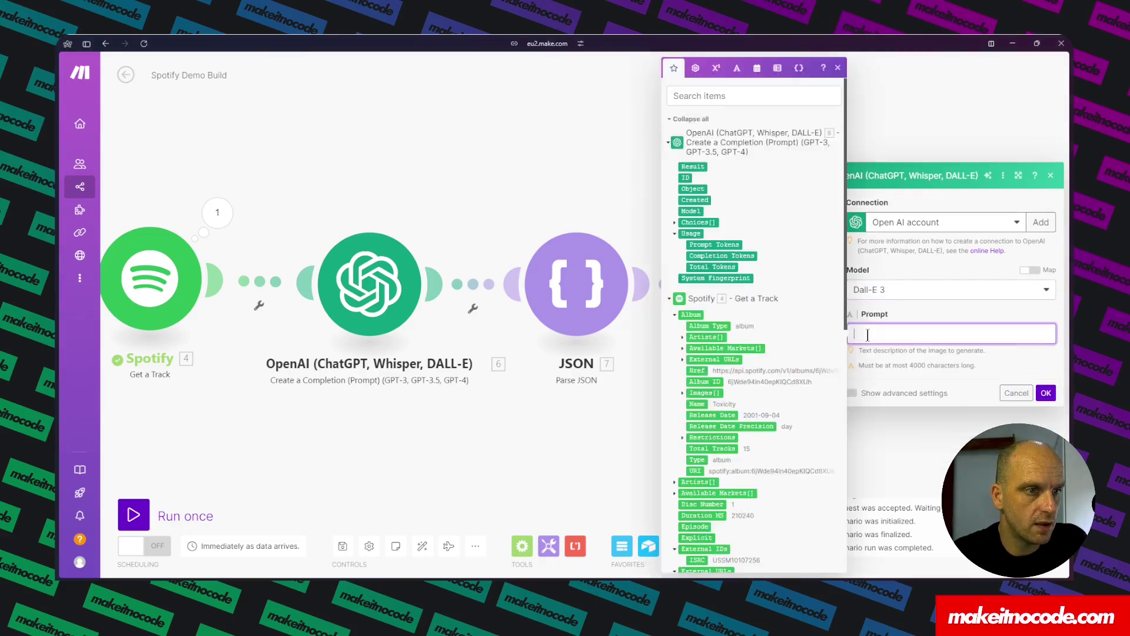
type("Please c")
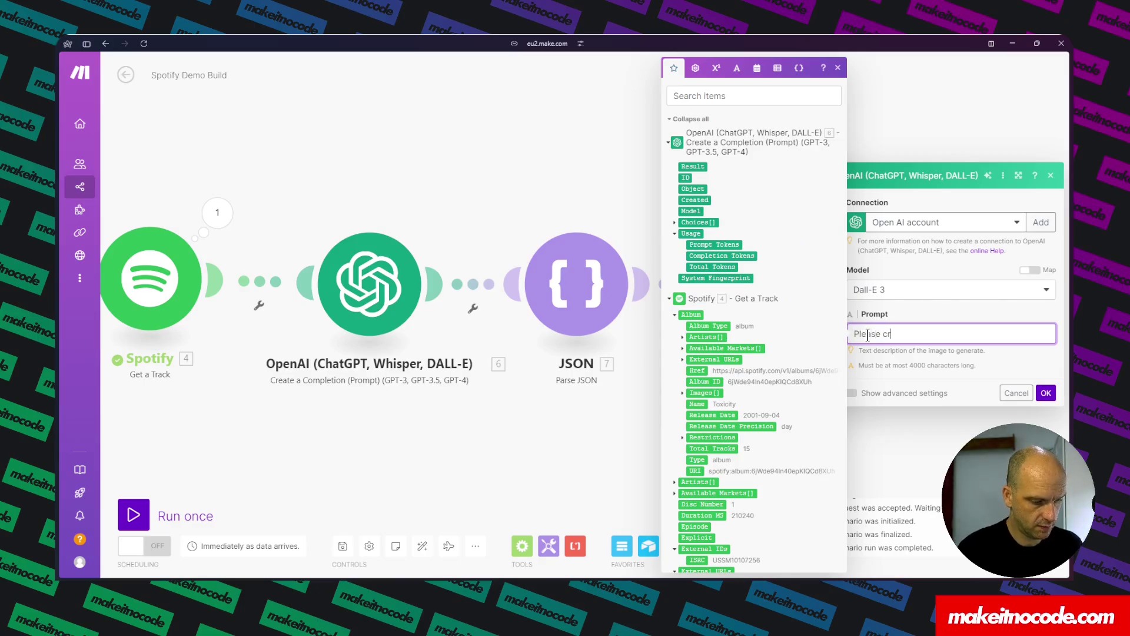
type("reate a ")
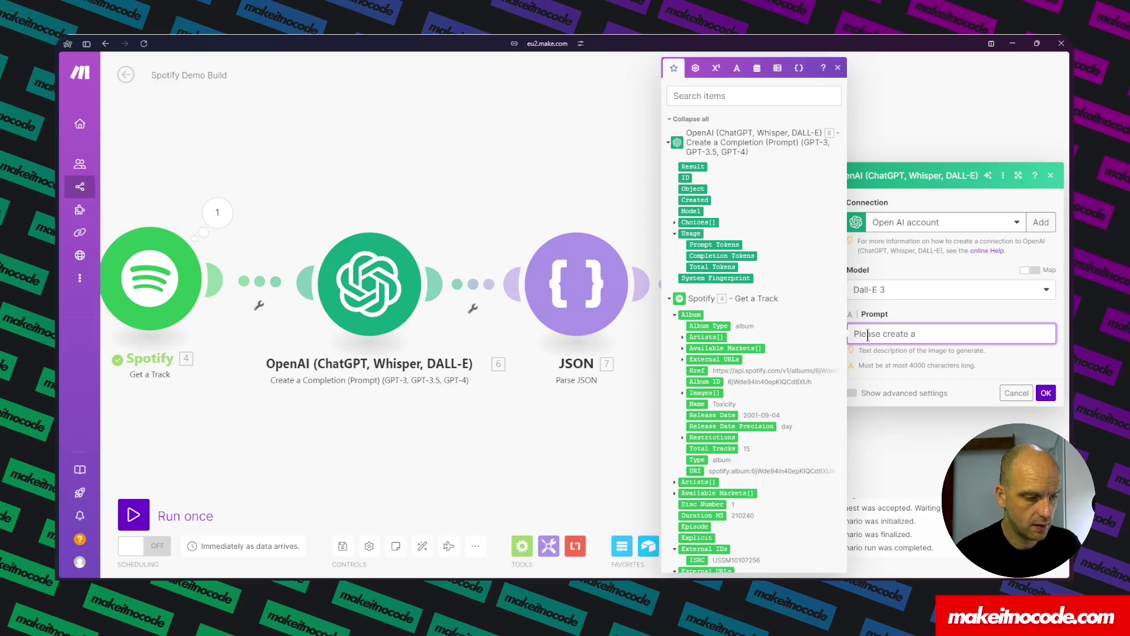
type("ph")
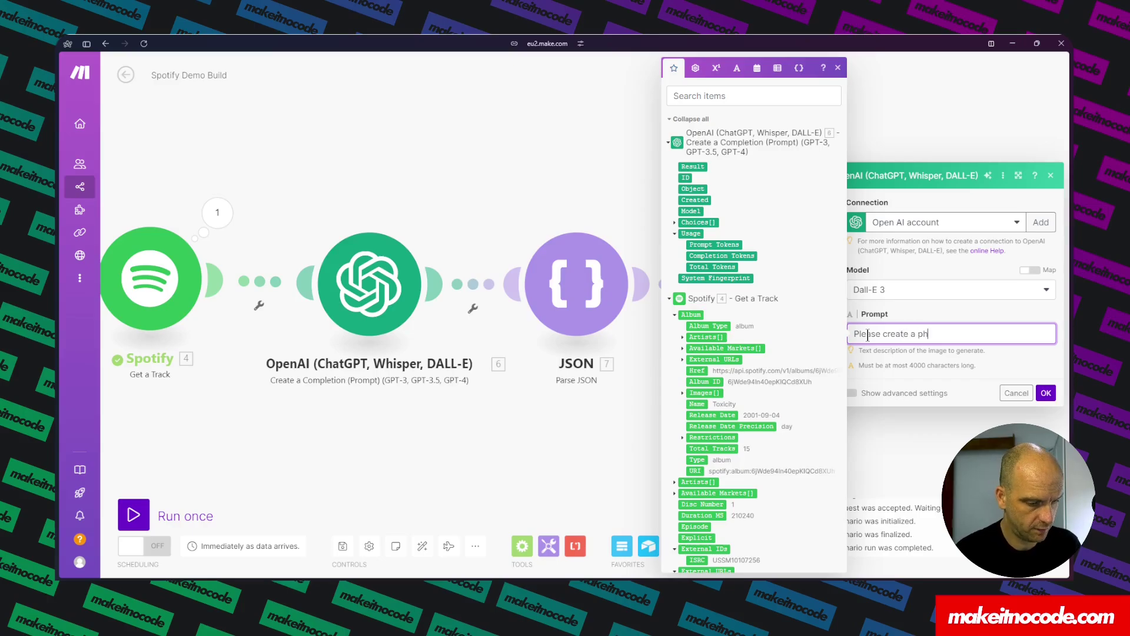
type("otorealsitc ")
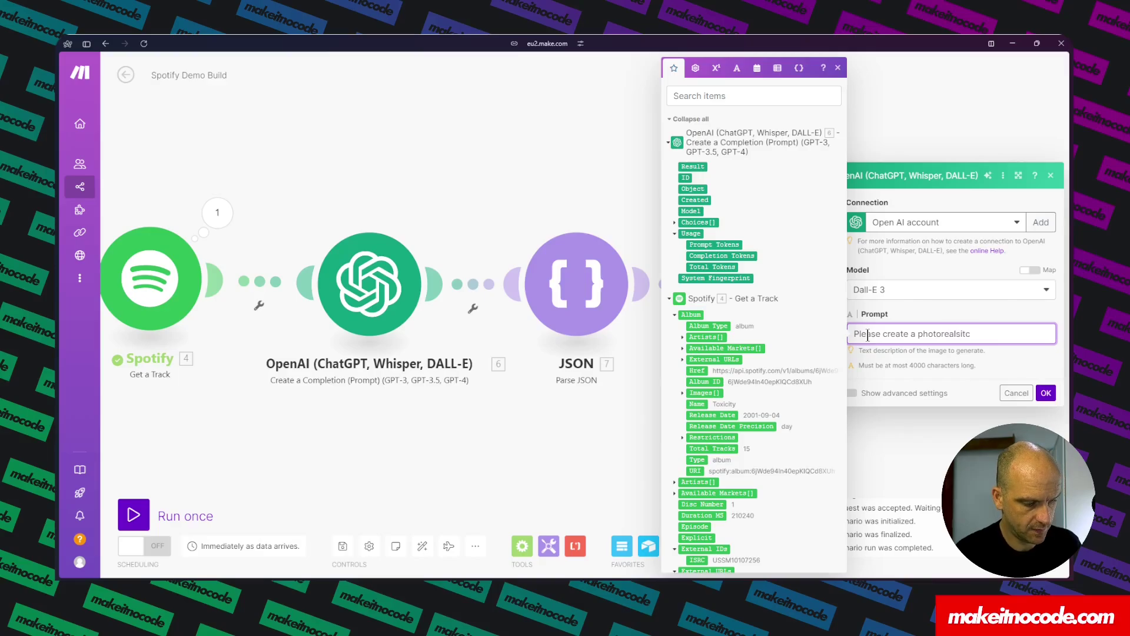
type("Spoti")
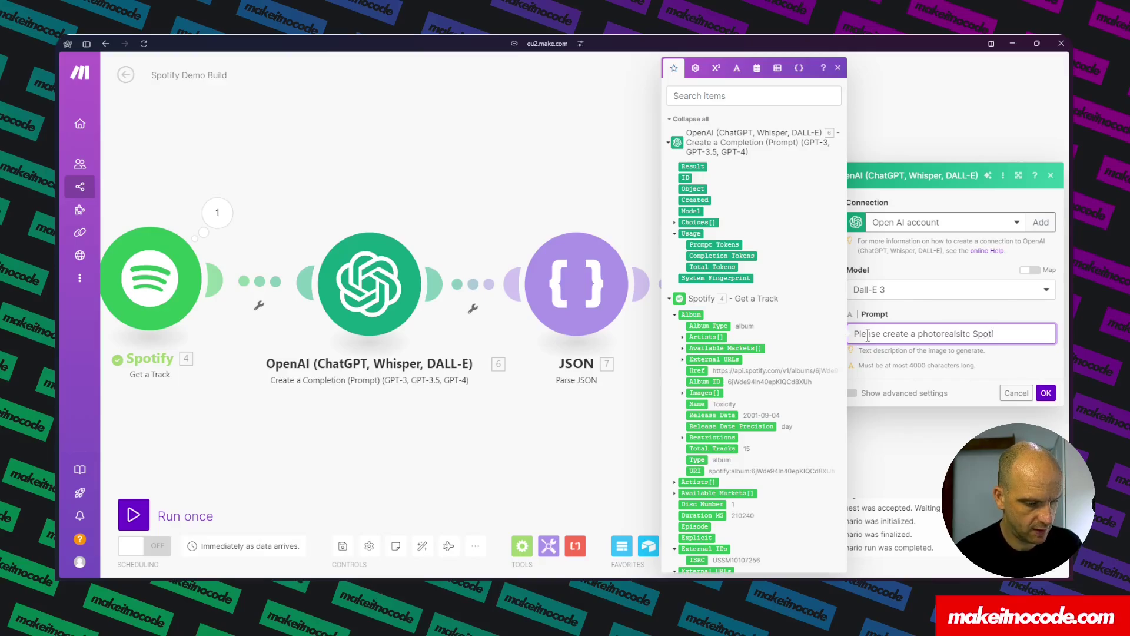
type("fy thu")
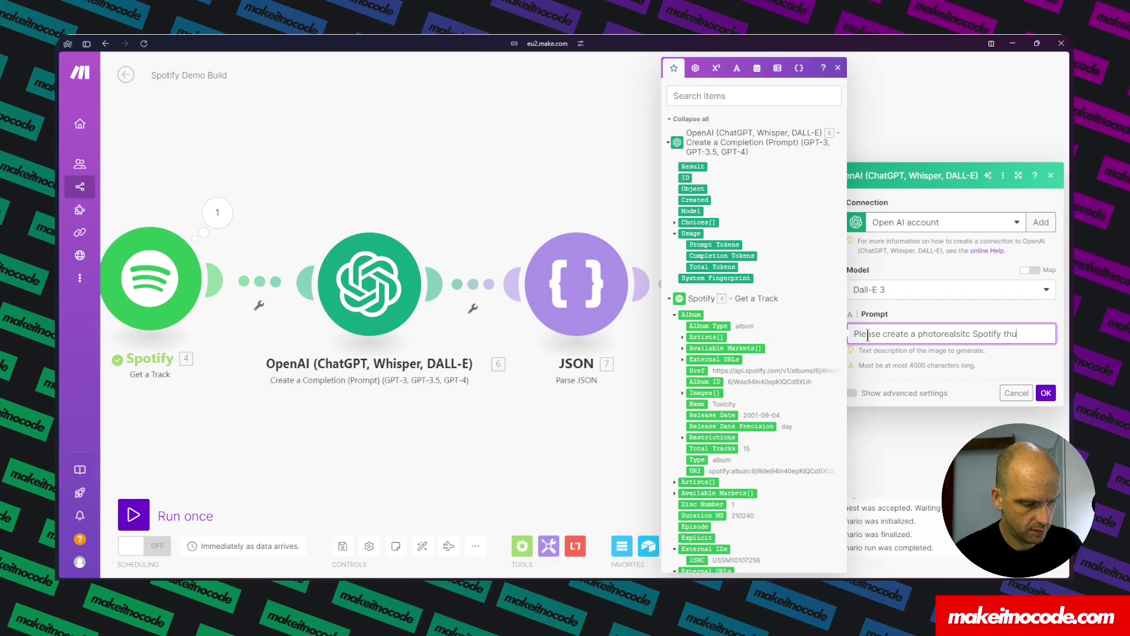
type("mbnail ")
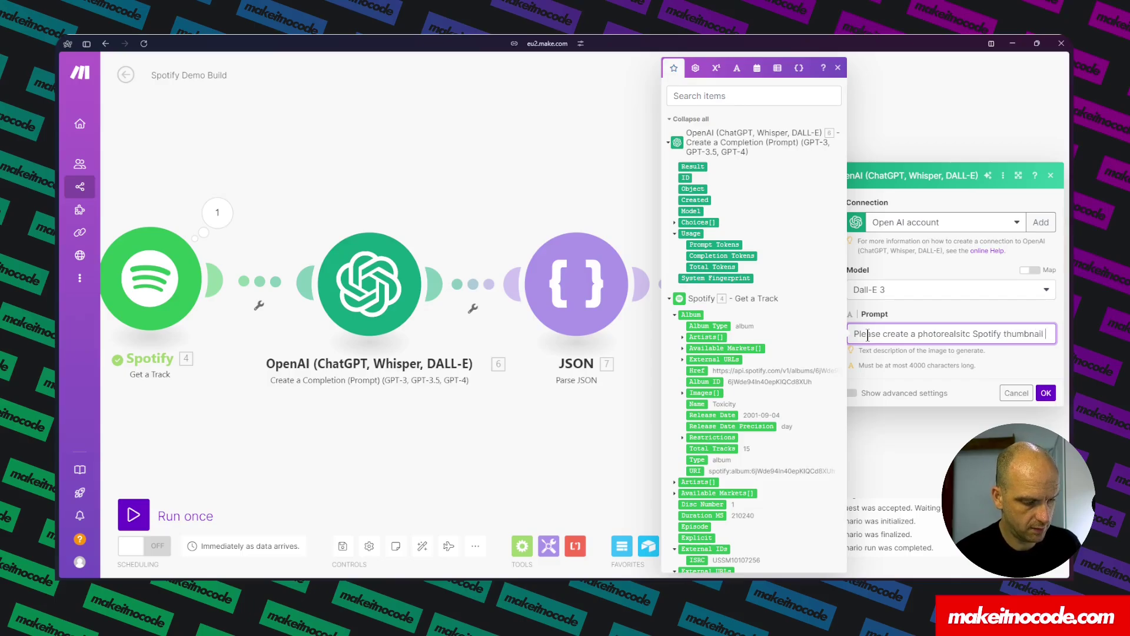
type("for")
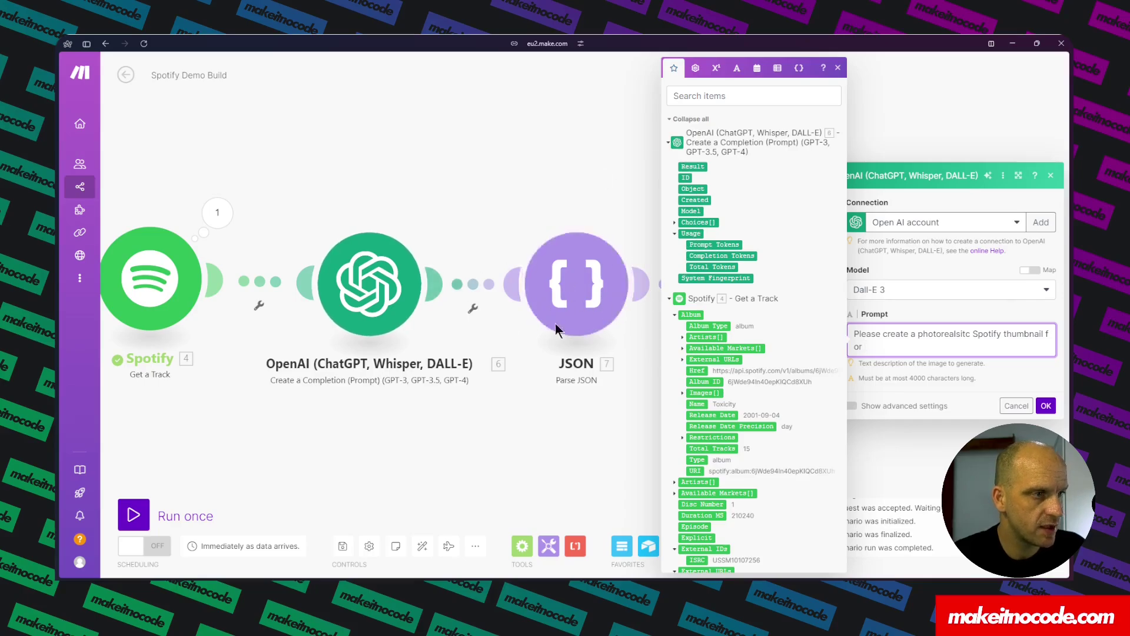
- Prepare a standalone run of the OpenAI completion module, adding an album artist item with the name "System of a down"
right_click(374, 293)
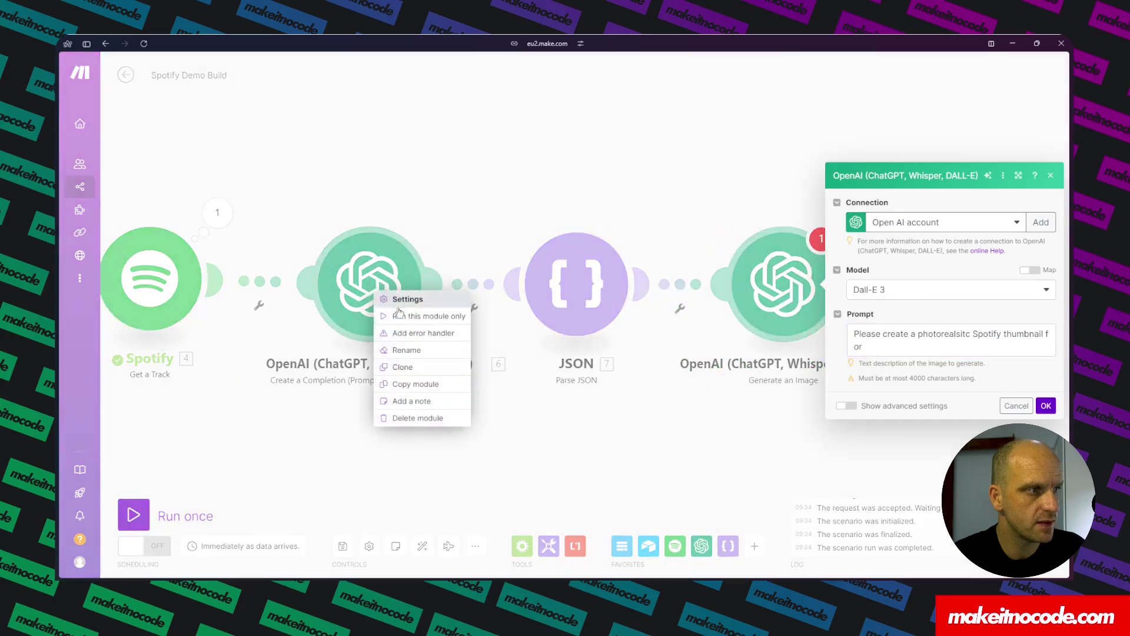
left_click(406, 316)
left_click(512, 380)
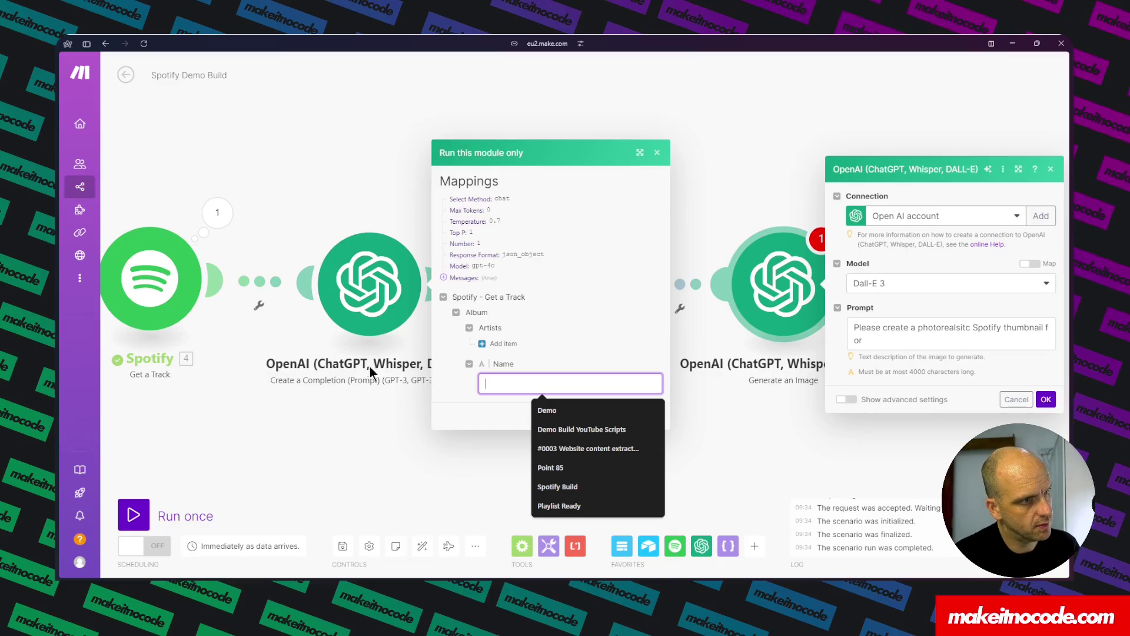
left_click(496, 344)
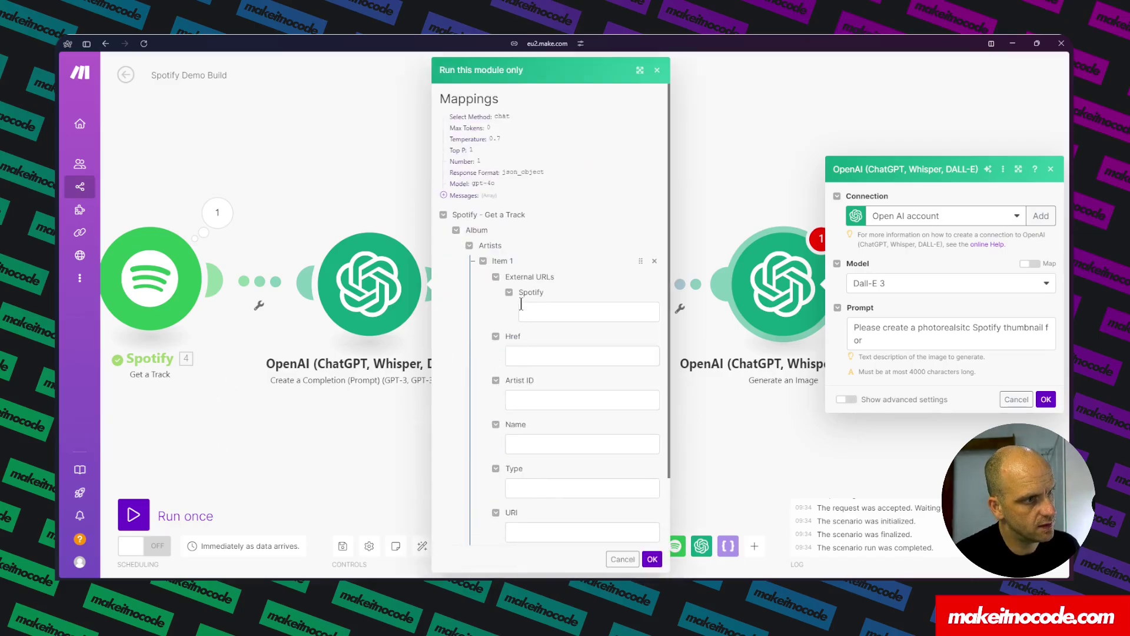
left_click(513, 443)
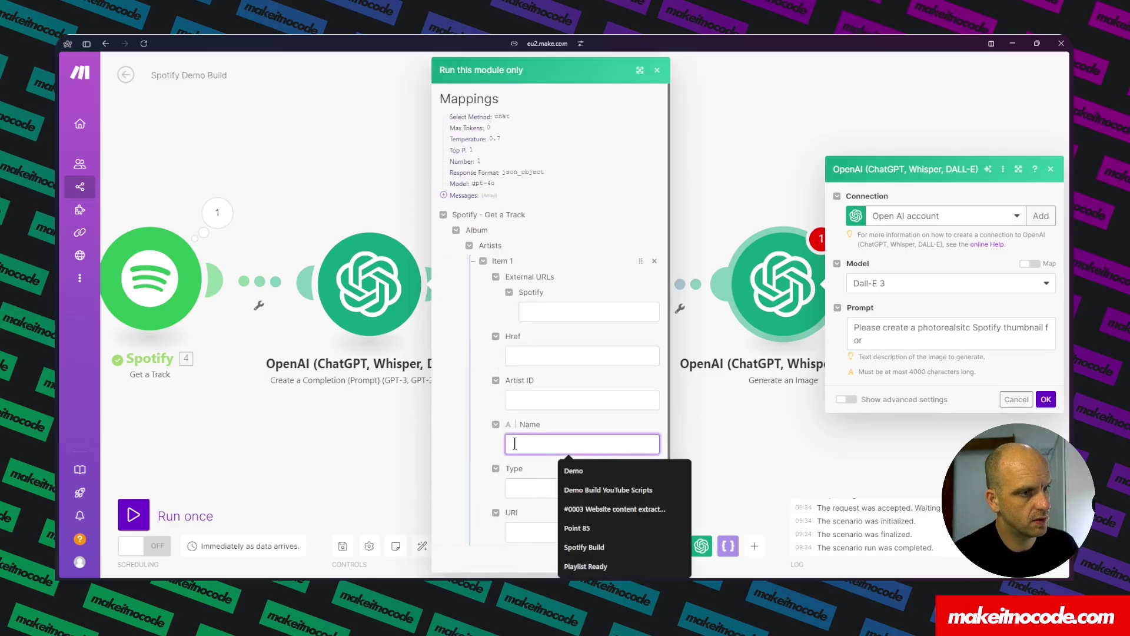
type("Sye")
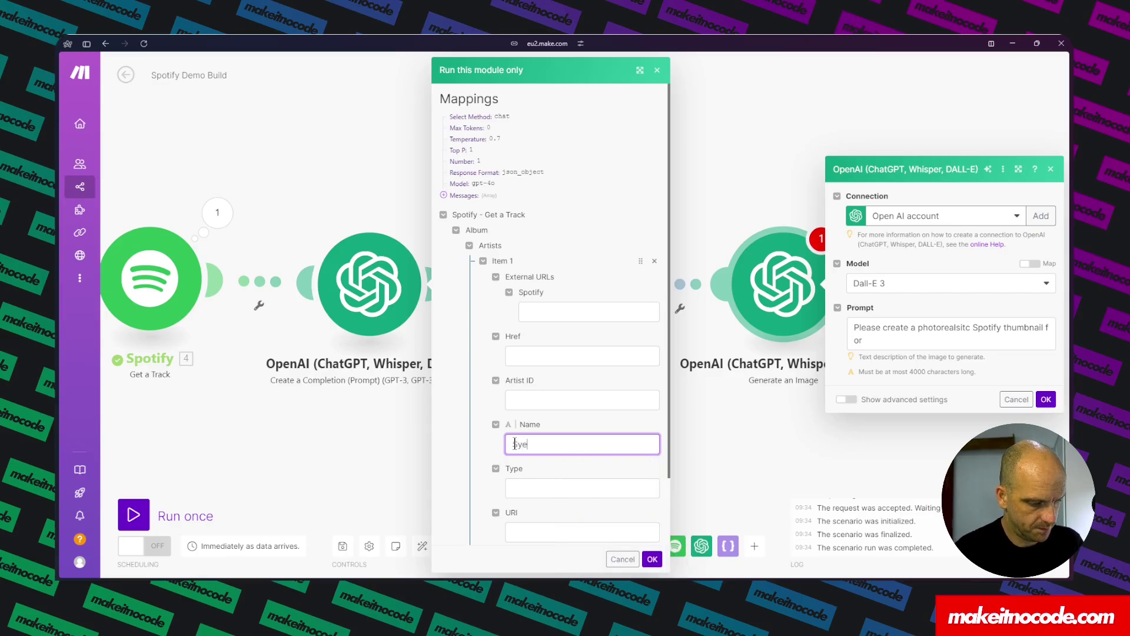
key("BackSpace")
type("stem o")
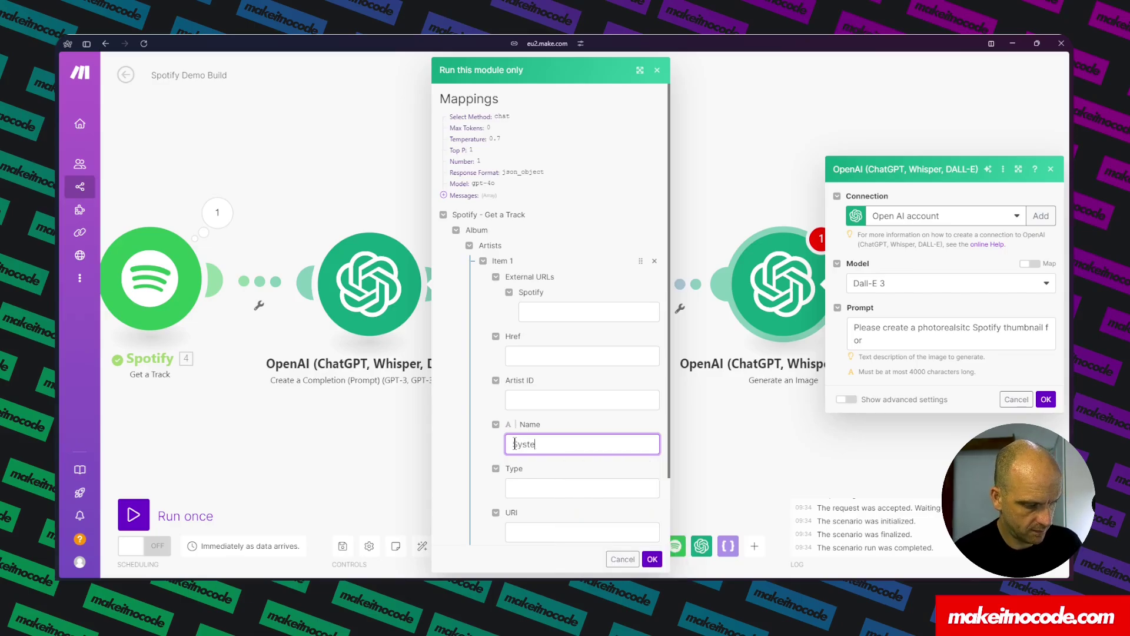
type("f a down")
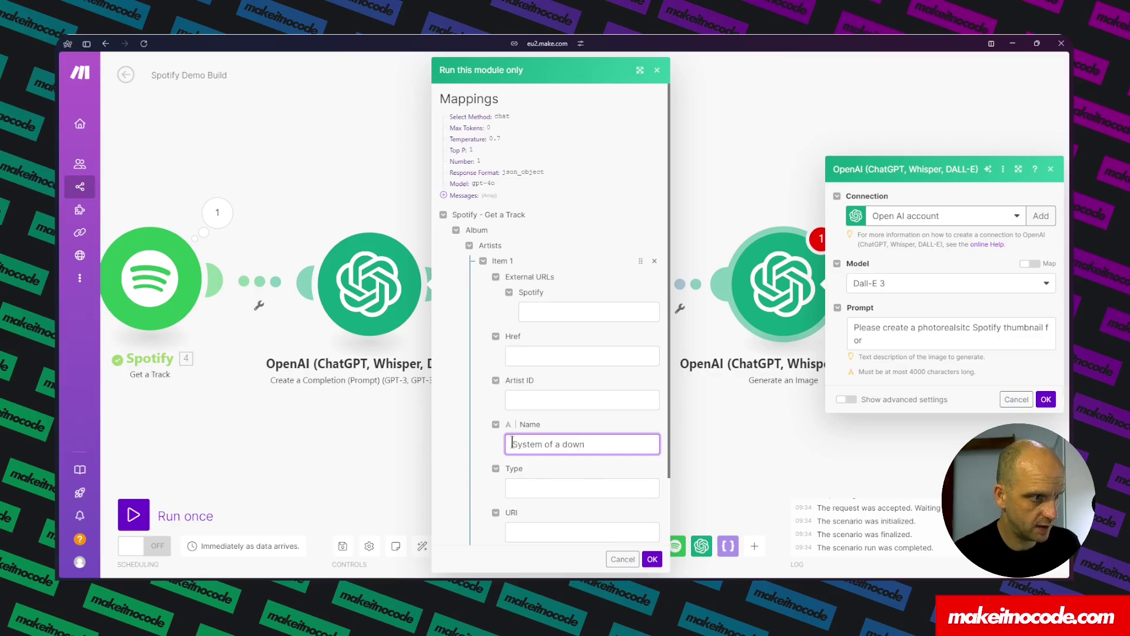
- Set the test album name to "Toxicity" and run only the OpenAI completion module
scroll(512, 436, "down", 1)
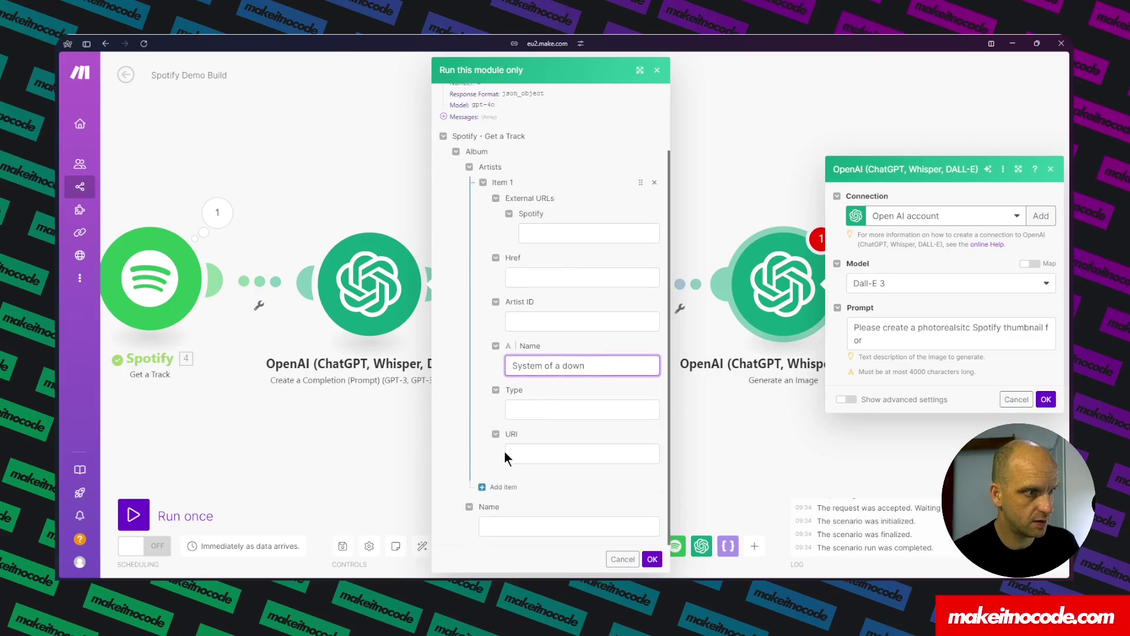
left_click(510, 520)
type("T")
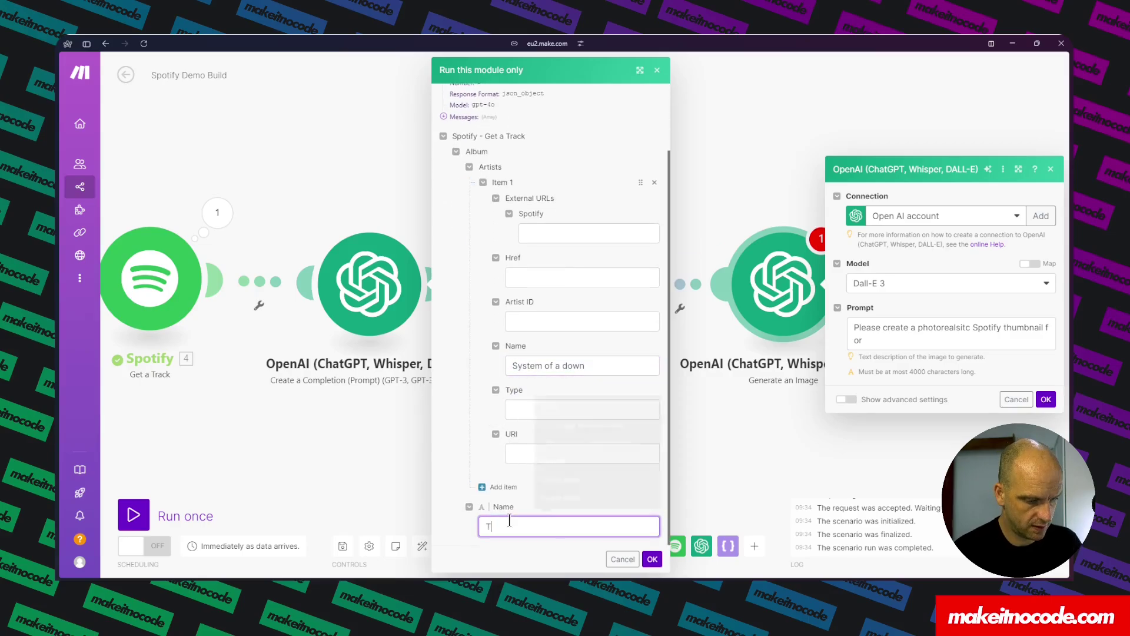
type("oxicity")
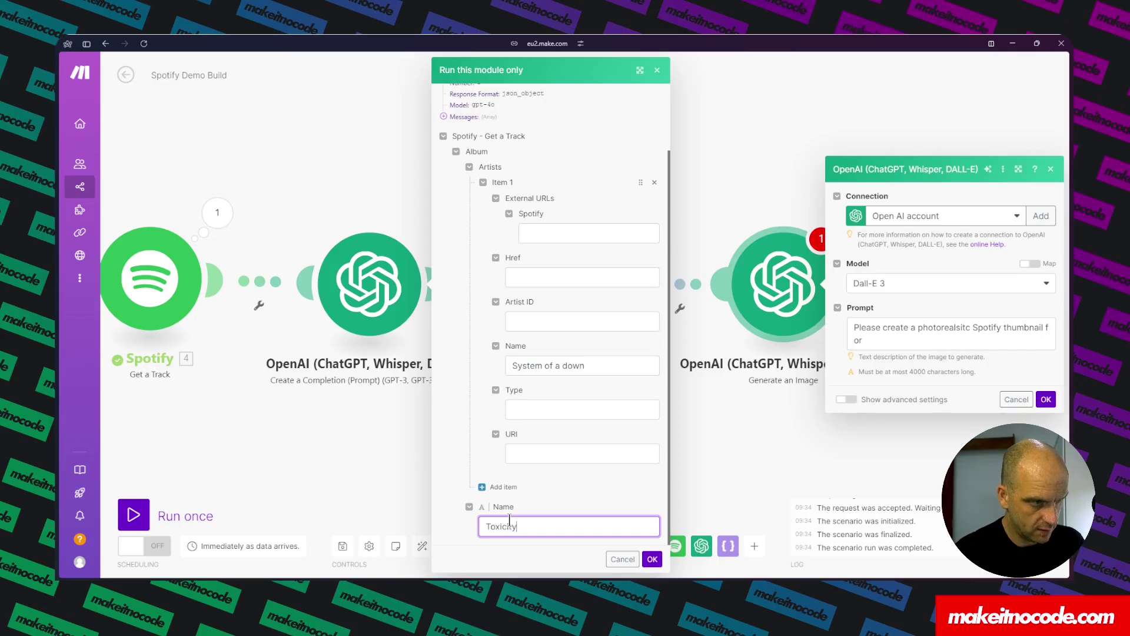
left_click(653, 559)
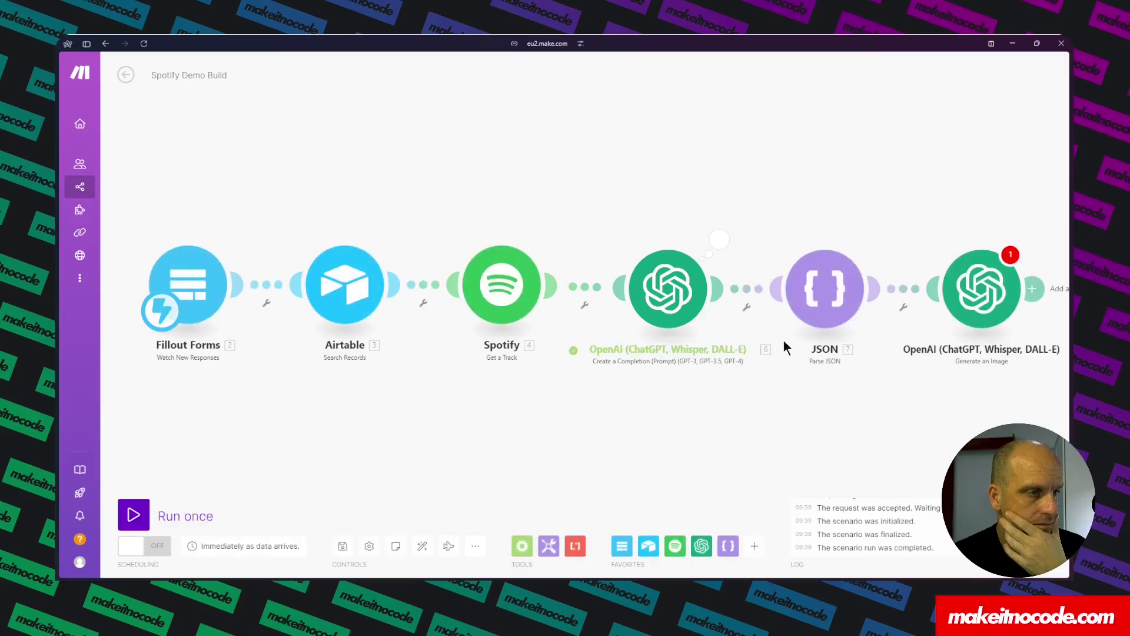
- Copy the full JSON Result from the OpenAI completion module's output bundle and close the output
left_click(719, 239)
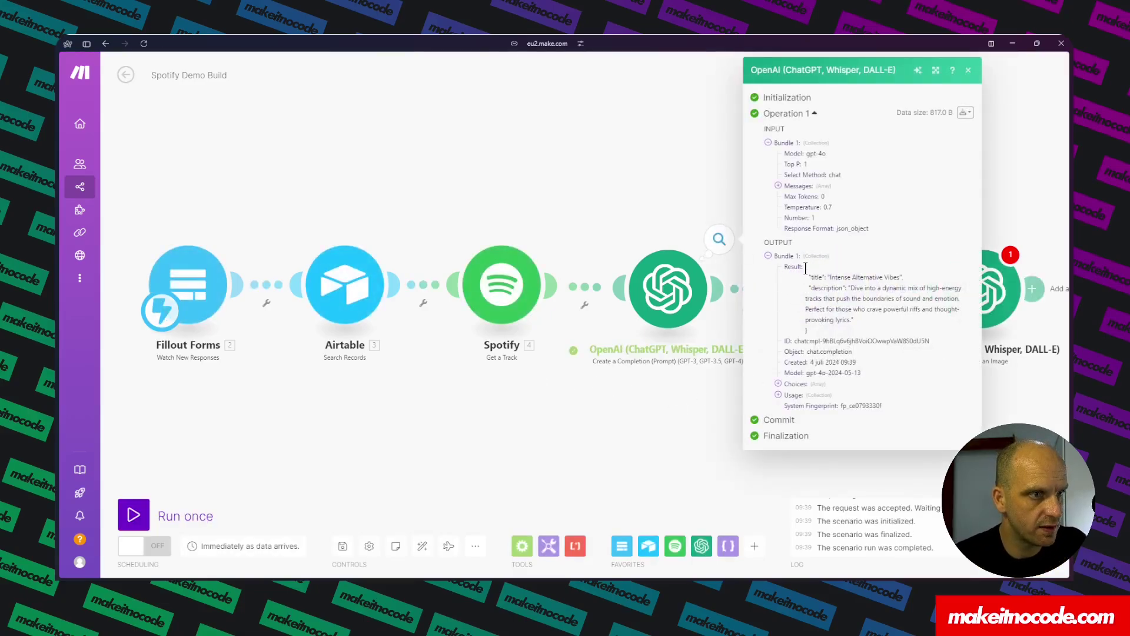
left_click_drag(804, 266, 816, 335)
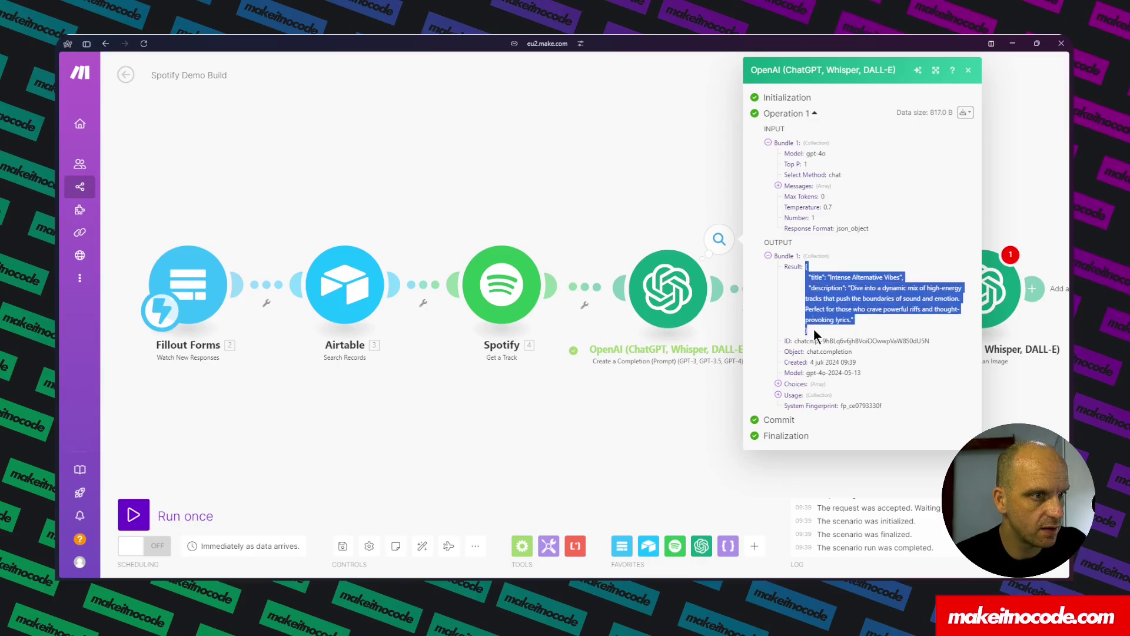
right_click(820, 295)
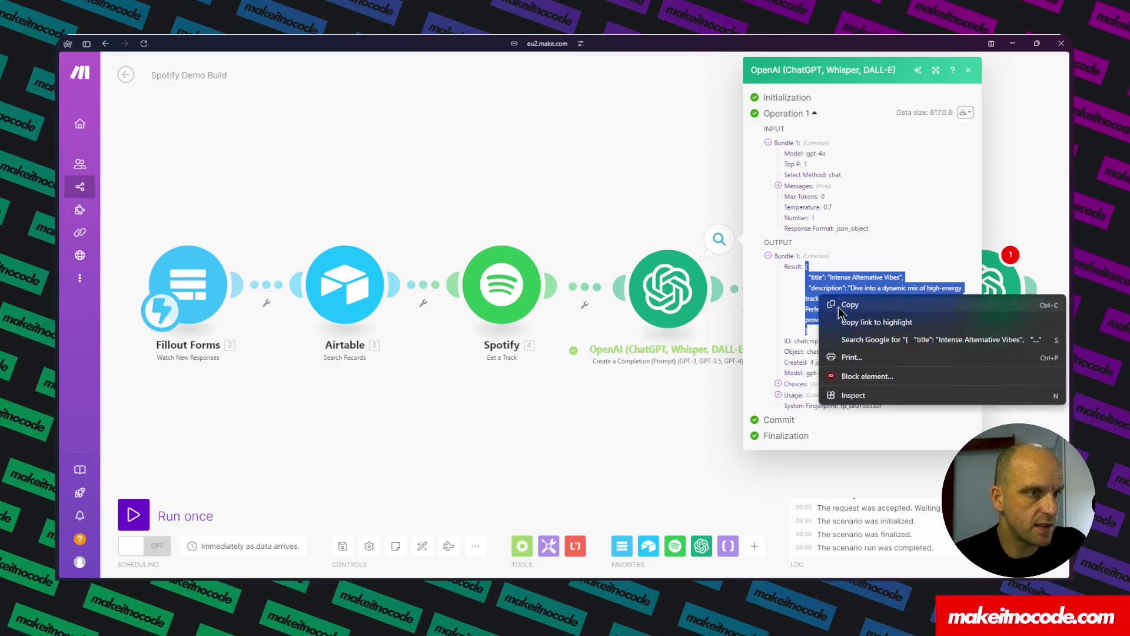
left_click(837, 304)
left_click(595, 434)
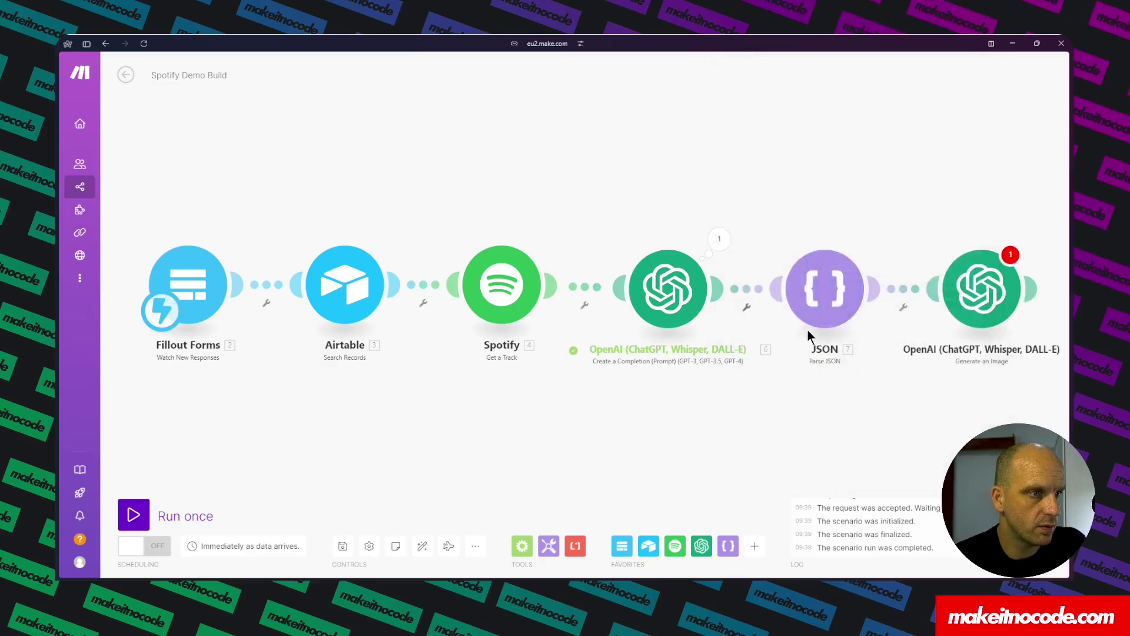
- Run only the Parse JSON module, using the copied OpenAI JSON as its Result value
right_click(830, 298)
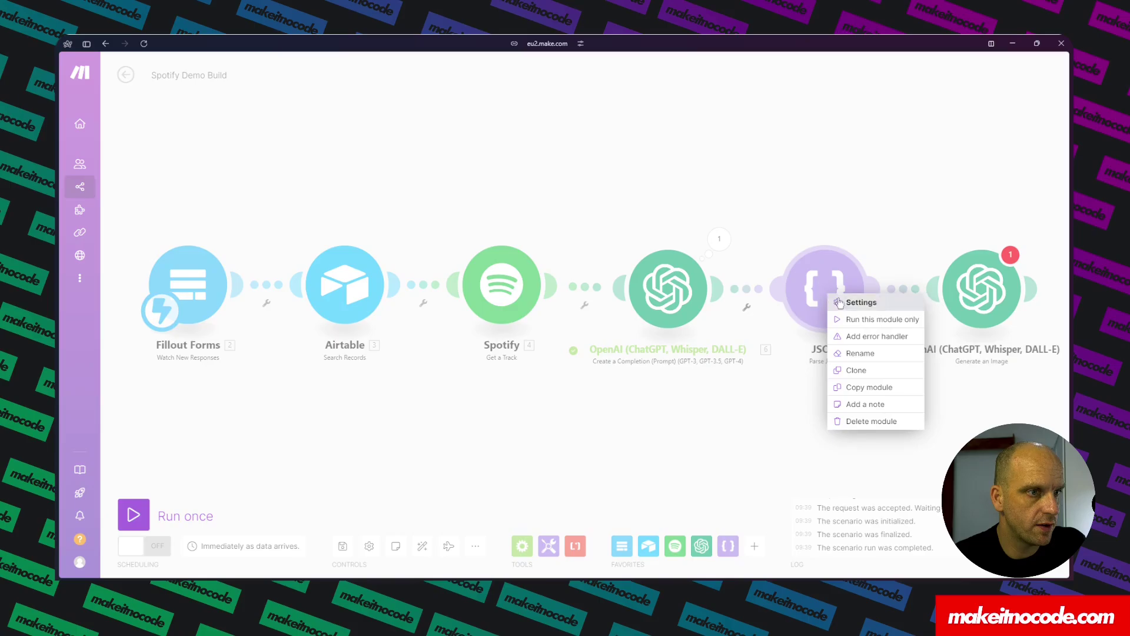
left_click(857, 321)
left_click(587, 328)
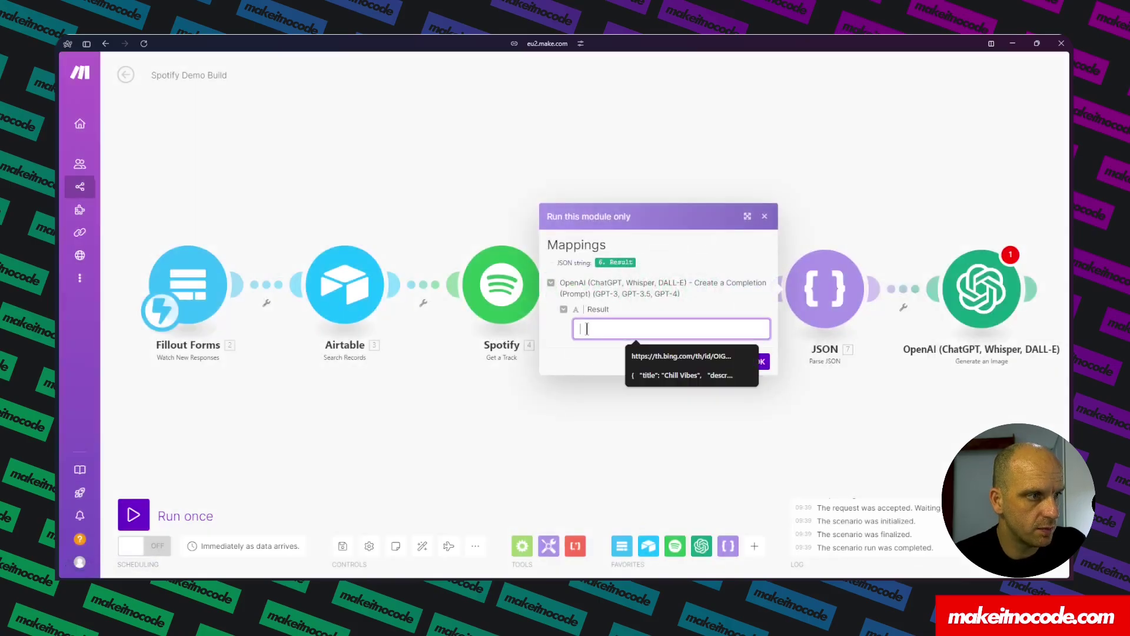
key("ctrl+v")
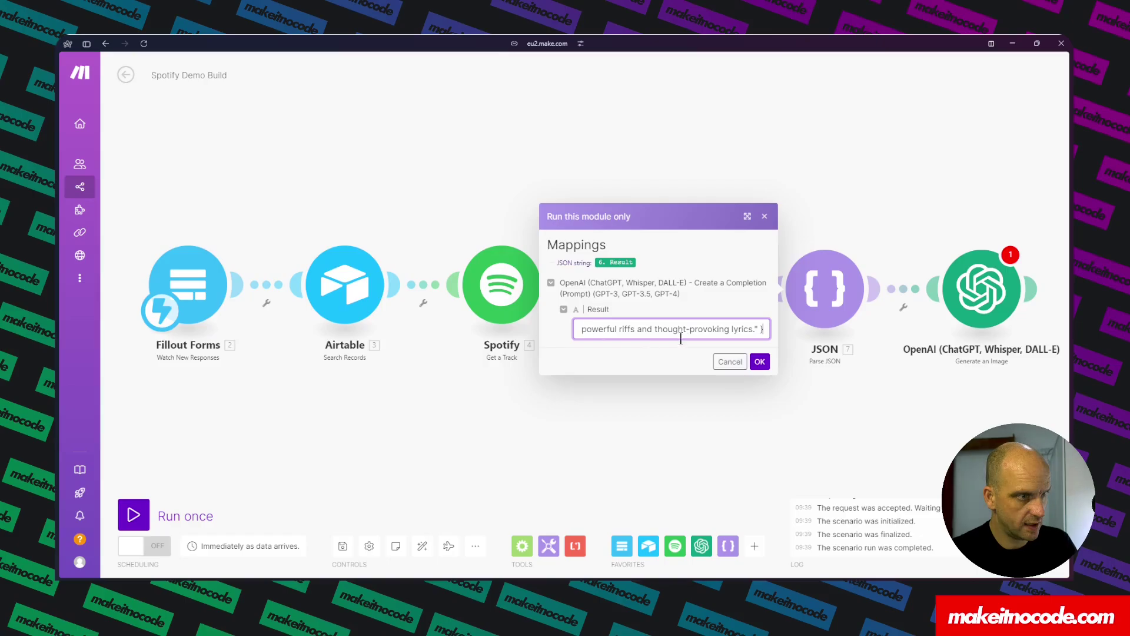
left_click(762, 361)
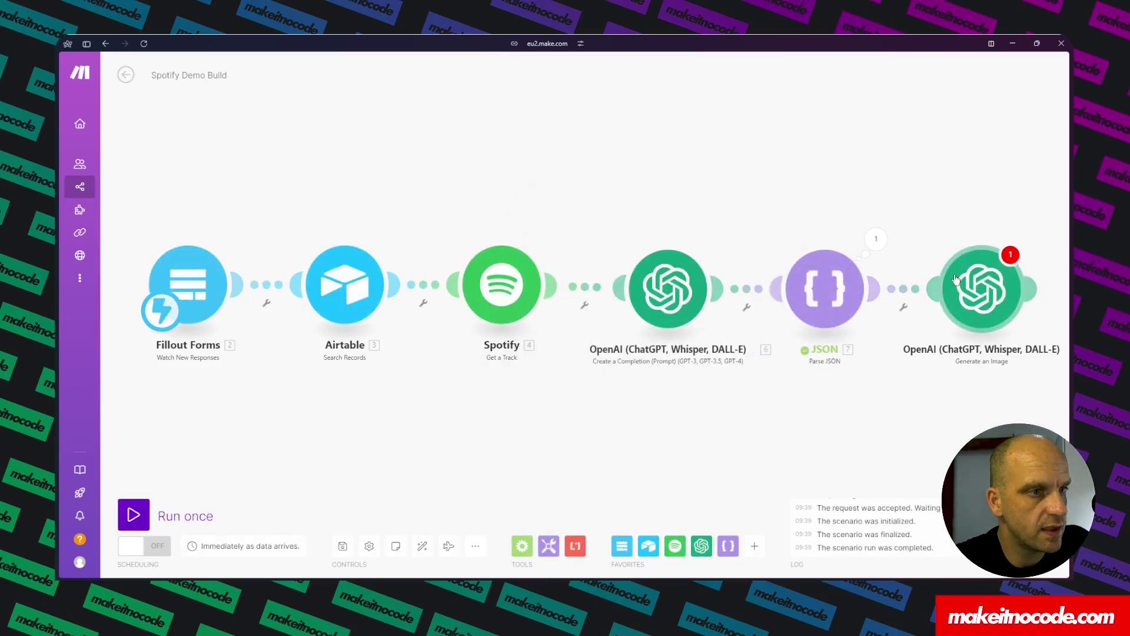
- Set the model of the OpenAI Generate an Image module to Dall-E 3
left_click(971, 299)
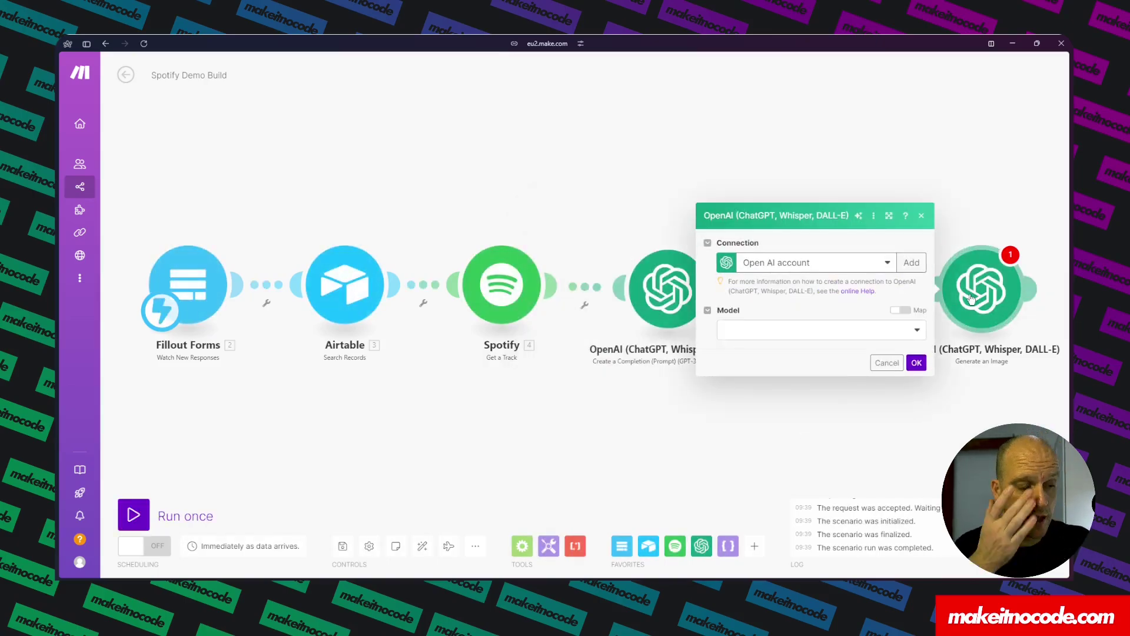
left_click(813, 330)
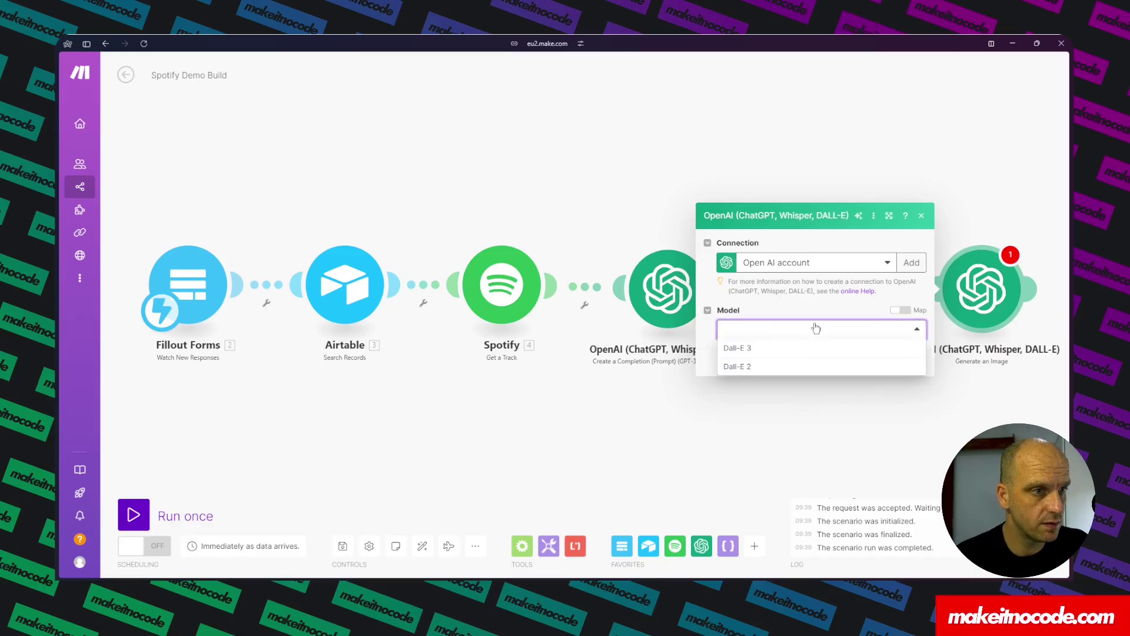
left_click(769, 345)
- Start the image prompt with "Please create a Spotify Thumbnail in a photo realistic style for the the following Playlist" and a blank line
left_click(745, 340)
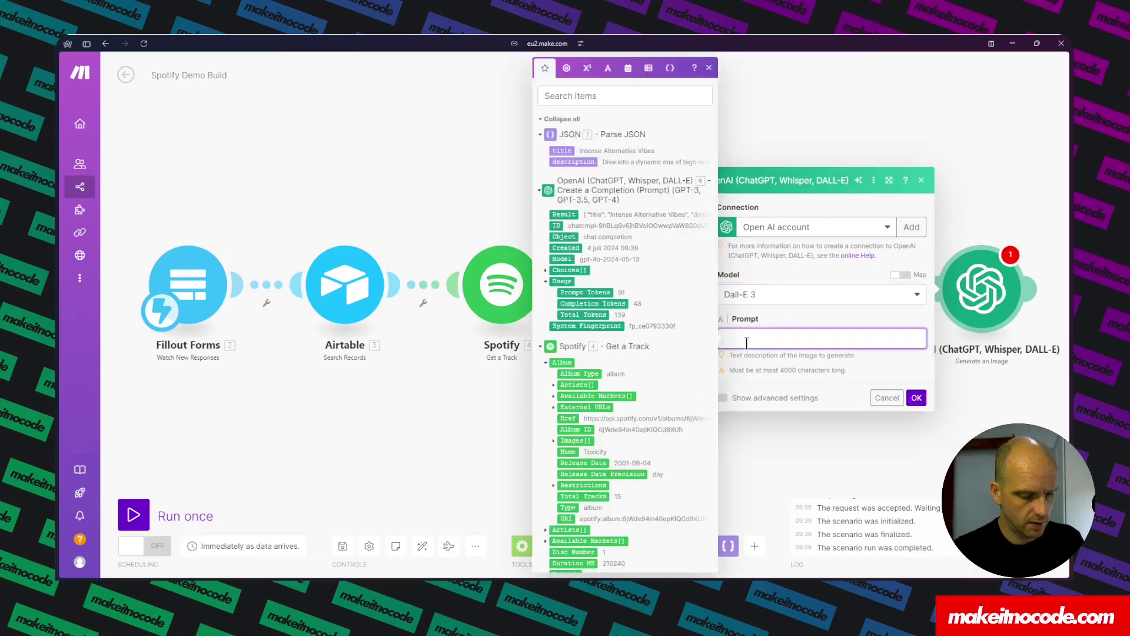
type("Please ")
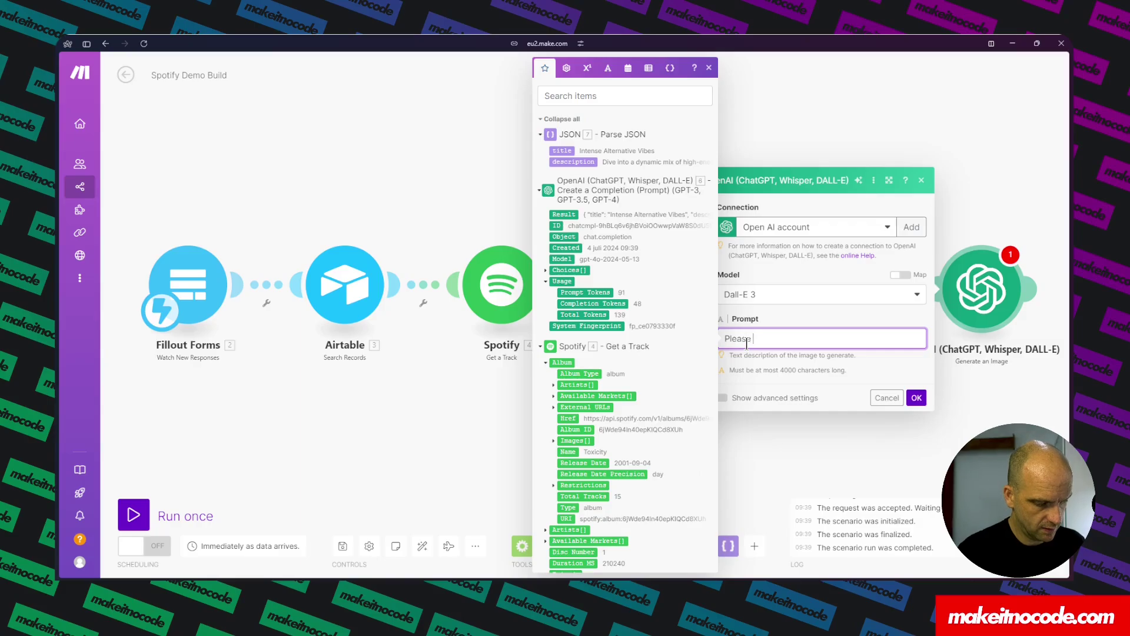
type("create a ")
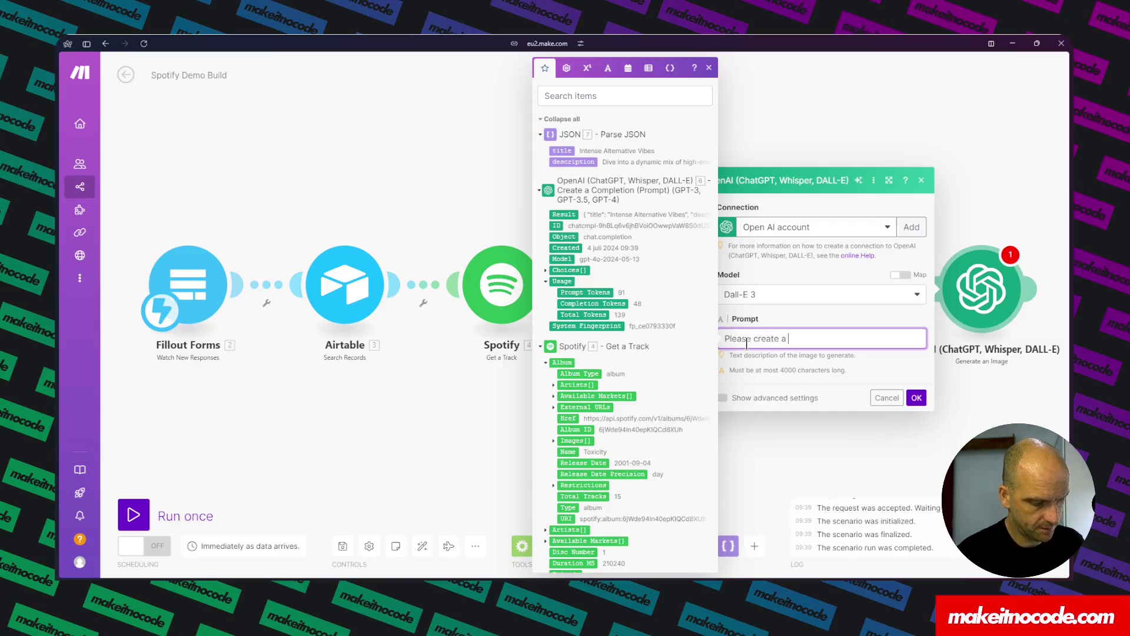
type("Sp")
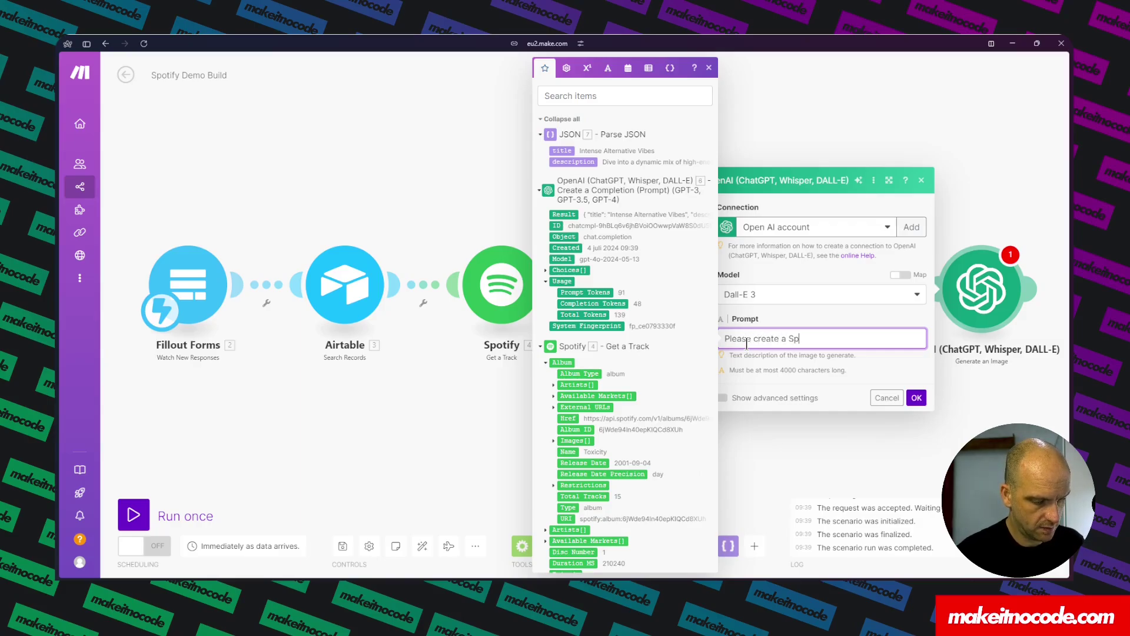
type("otify ")
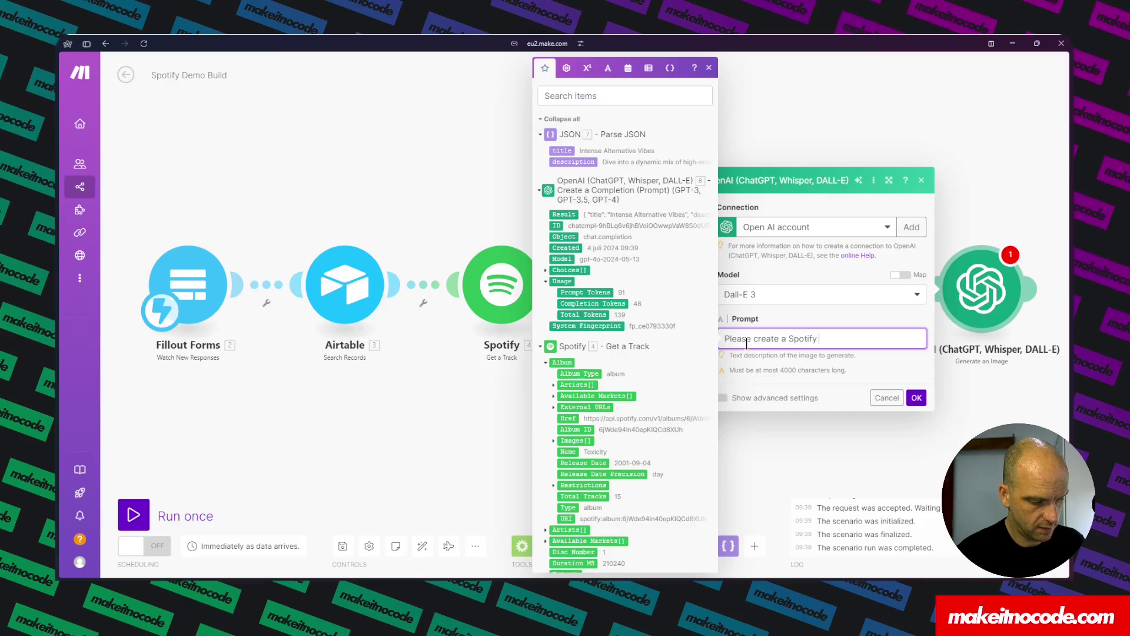
type("Thumb")
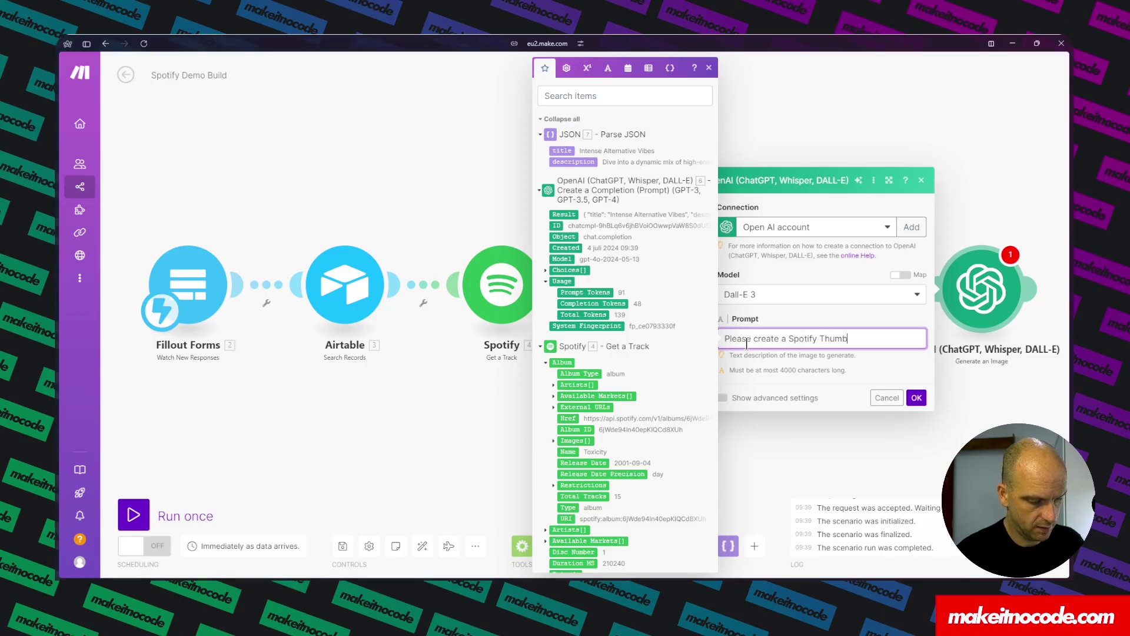
type("nail in")
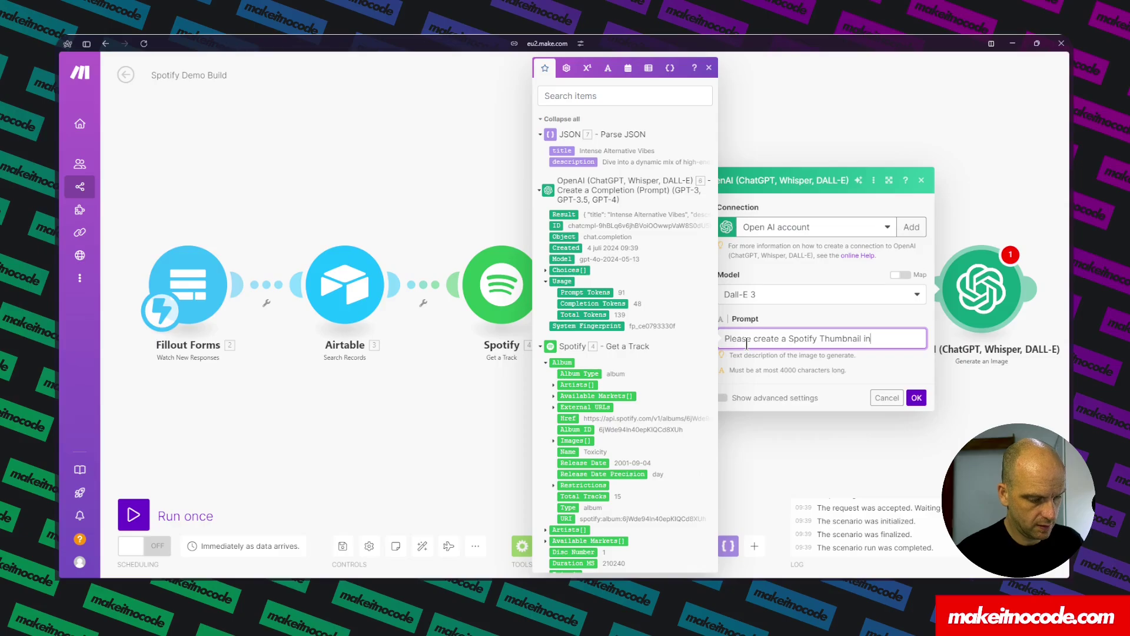
type(" a photo")
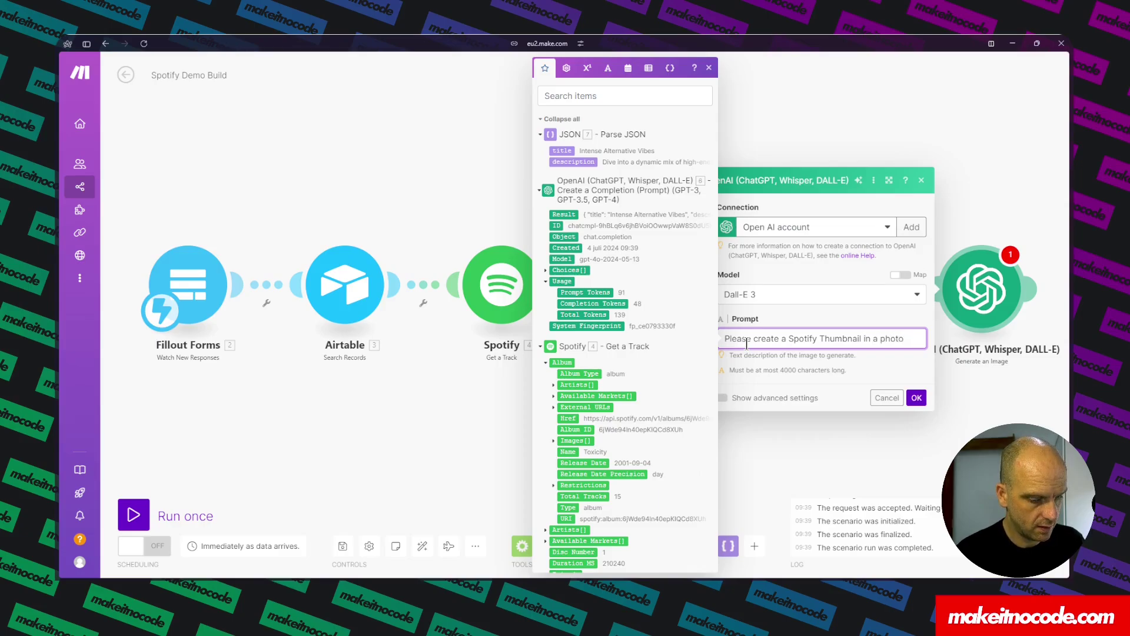
type(" realistic")
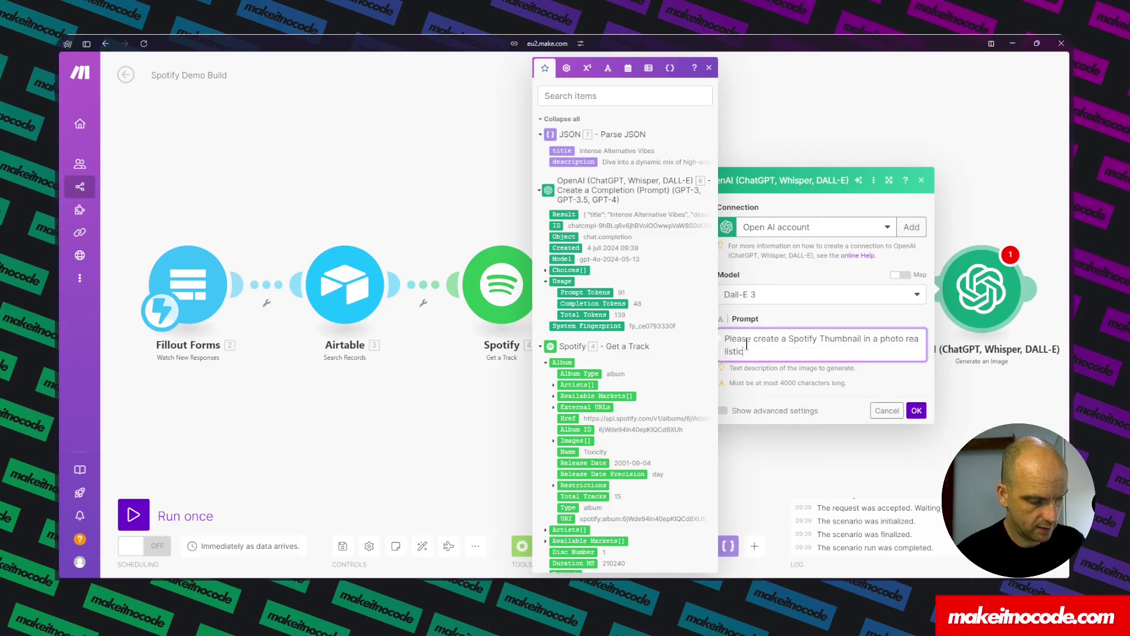
type(" s")
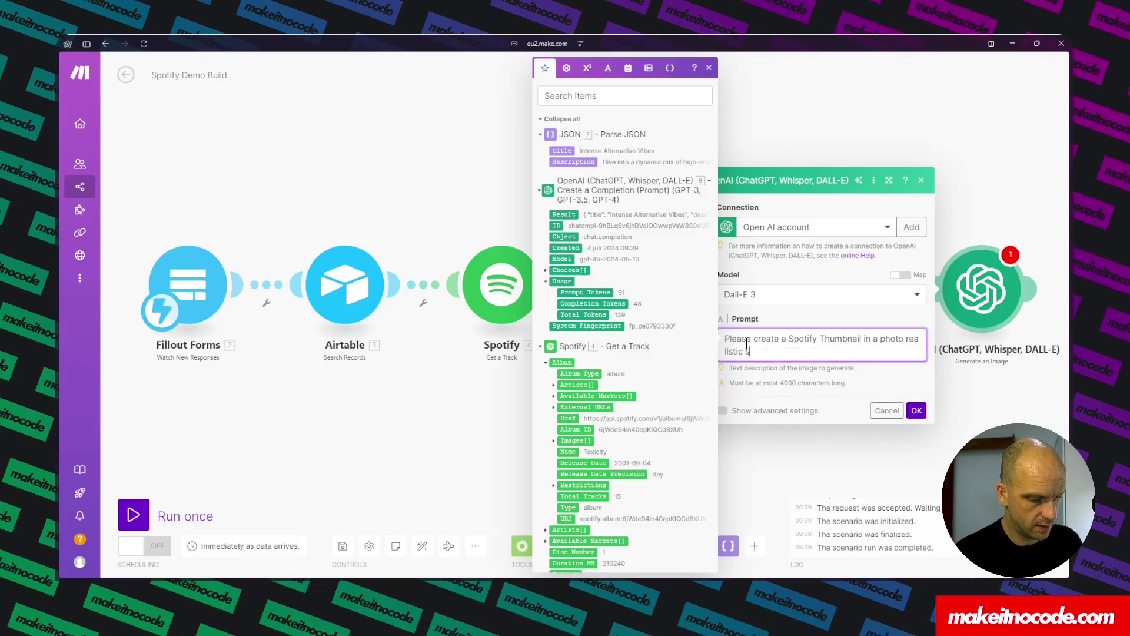
type("tyle")
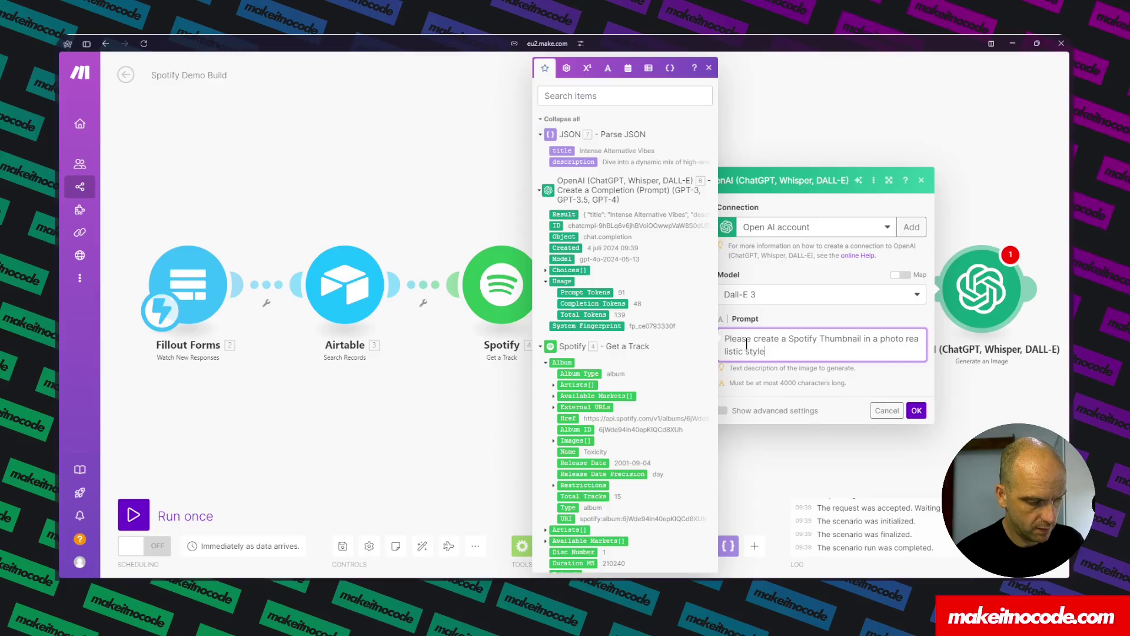
type(" for ")
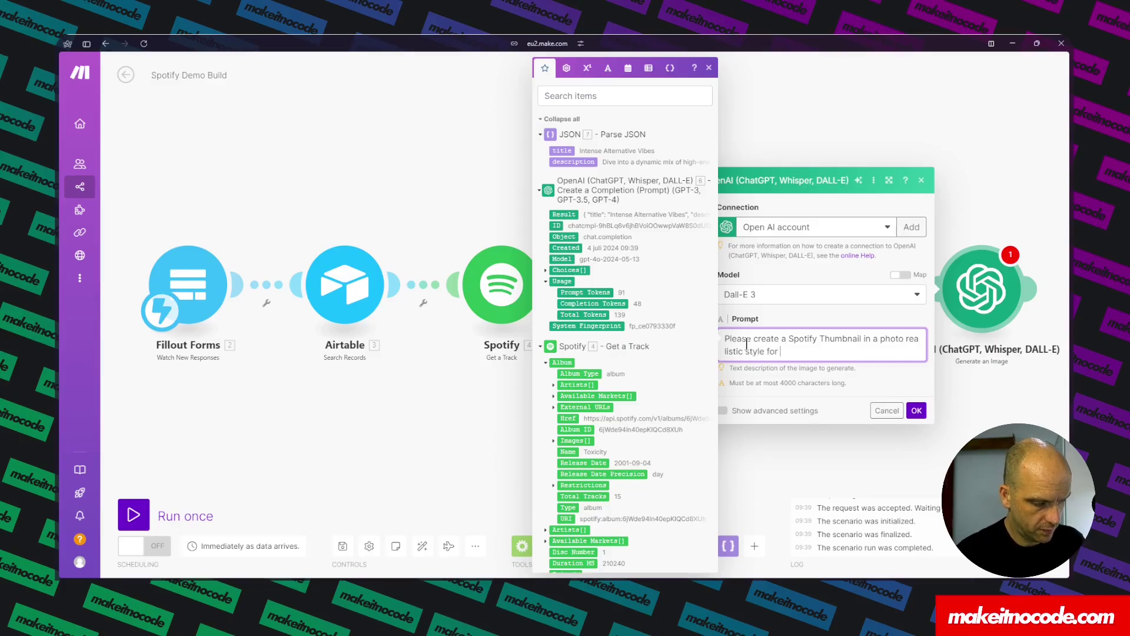
type("the the following")
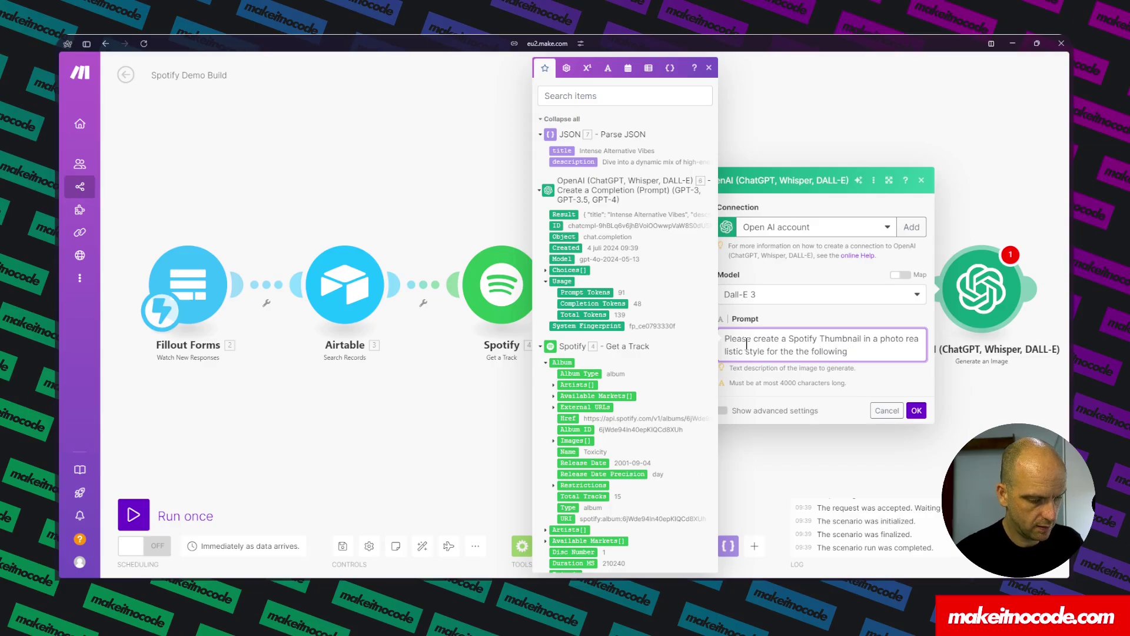
type(" Pl")
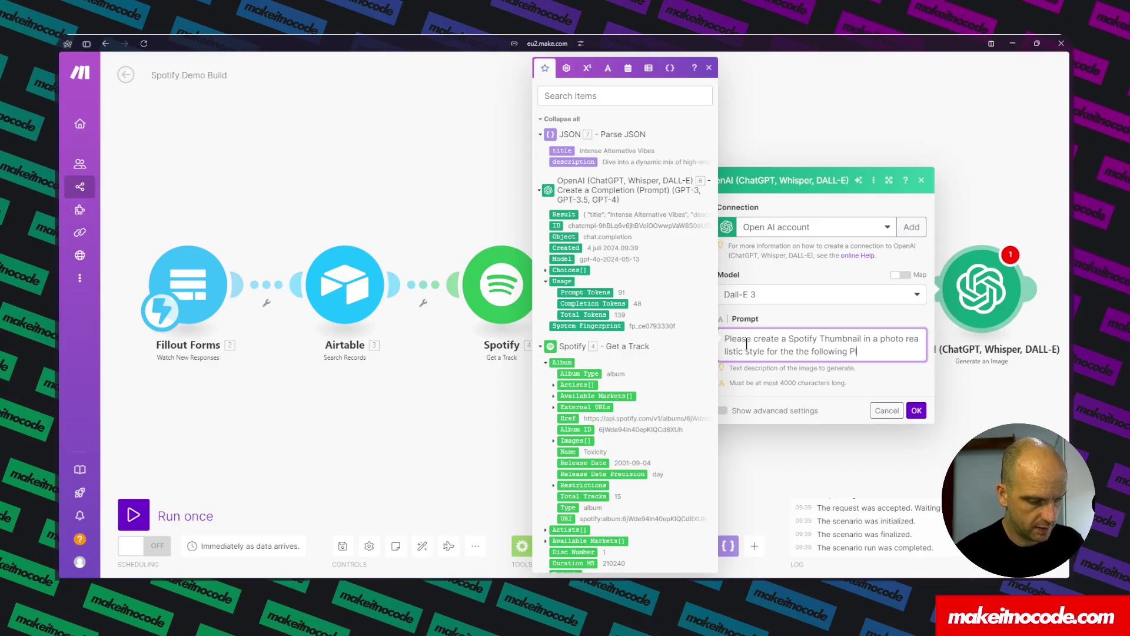
type("aylist")
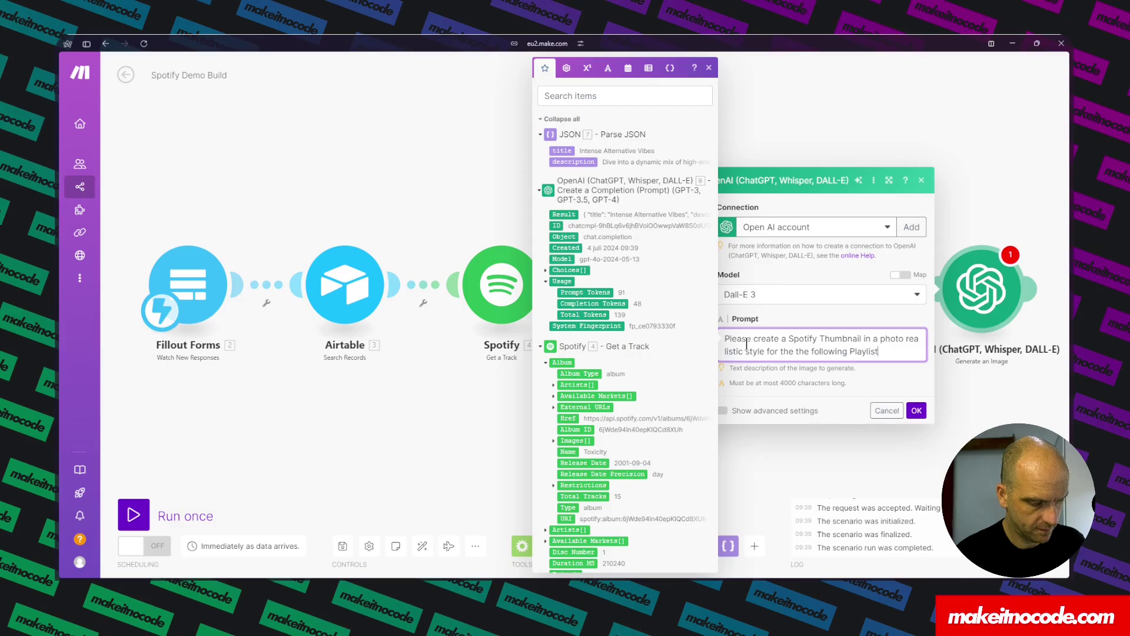
key("Return")
key("Return")
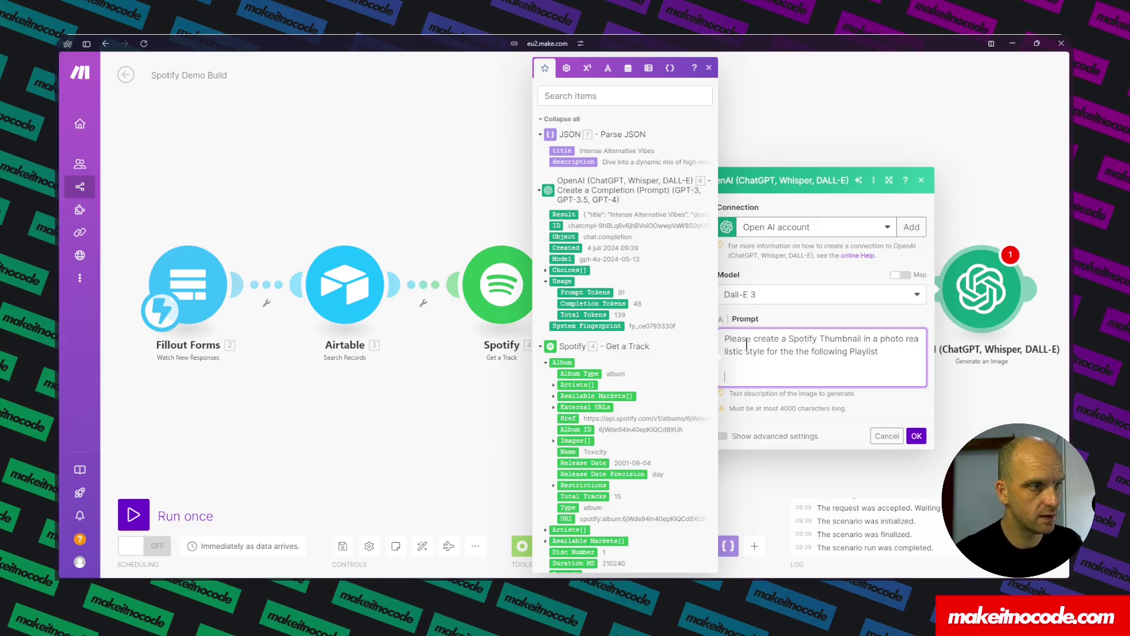
- Add a prompt line reading "Title of playlist -" followed by the title value from Parse JSON
type("Tite")
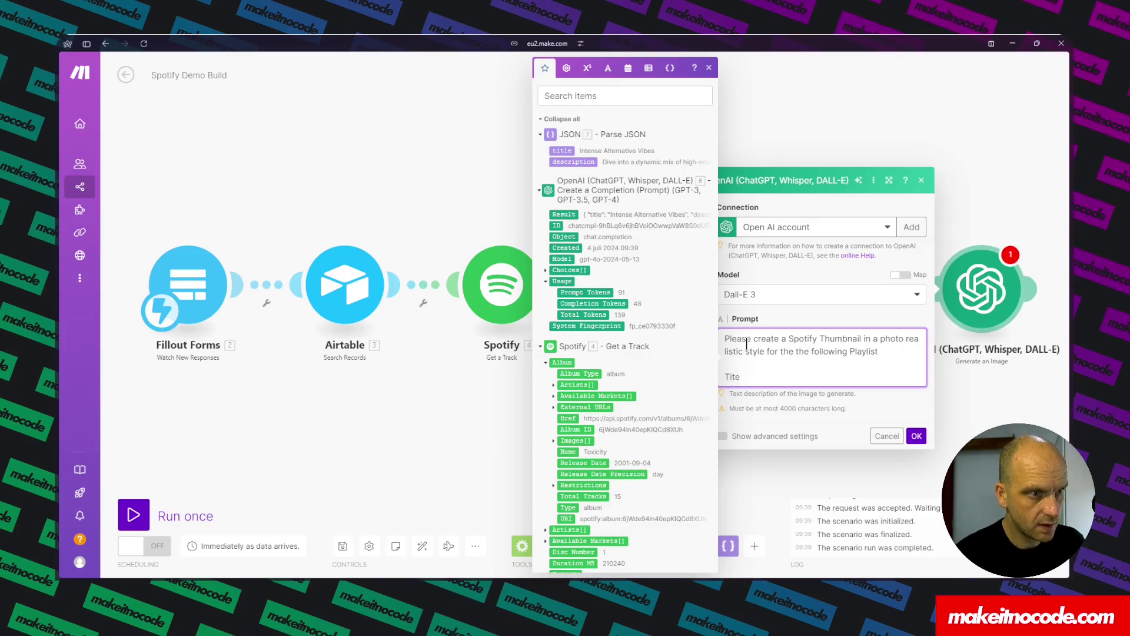
key("BackSpace")
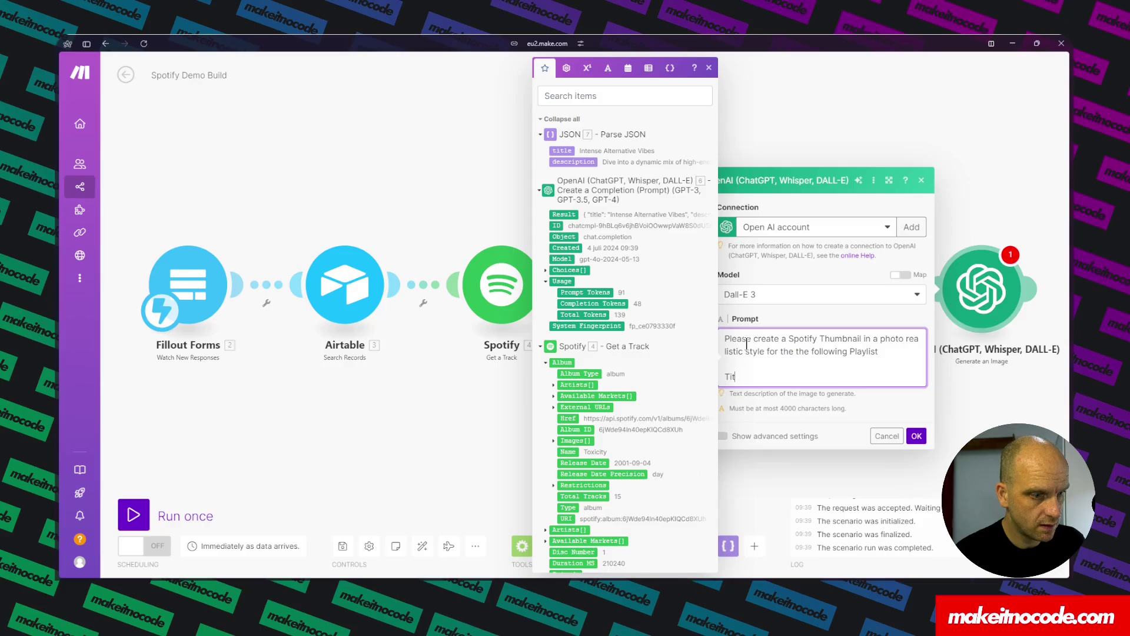
type("le ")
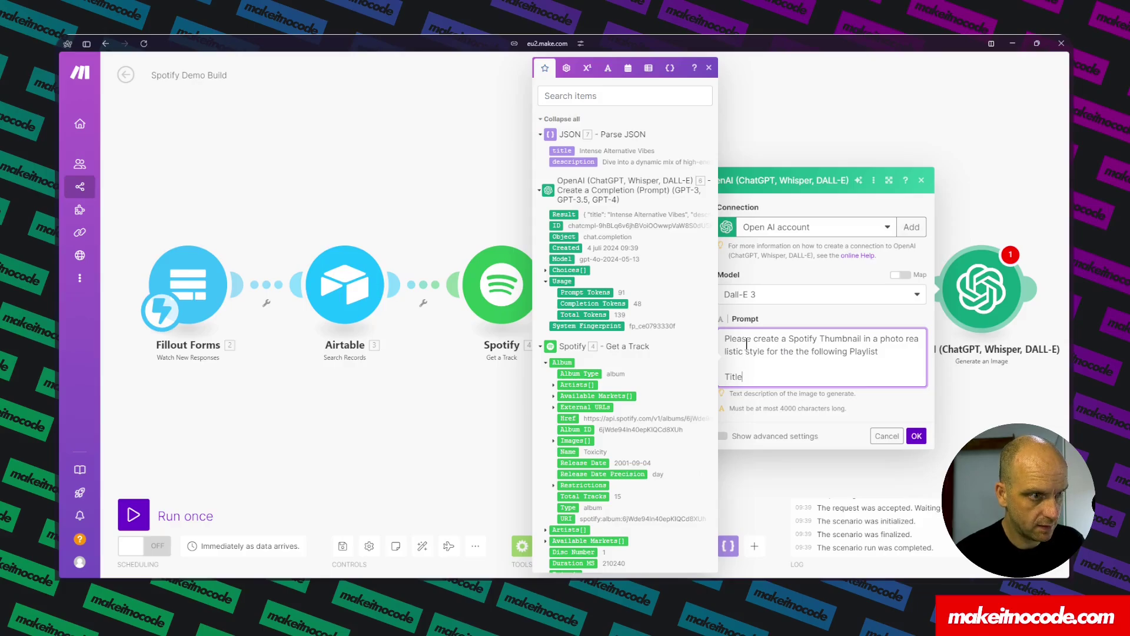
type("of pla")
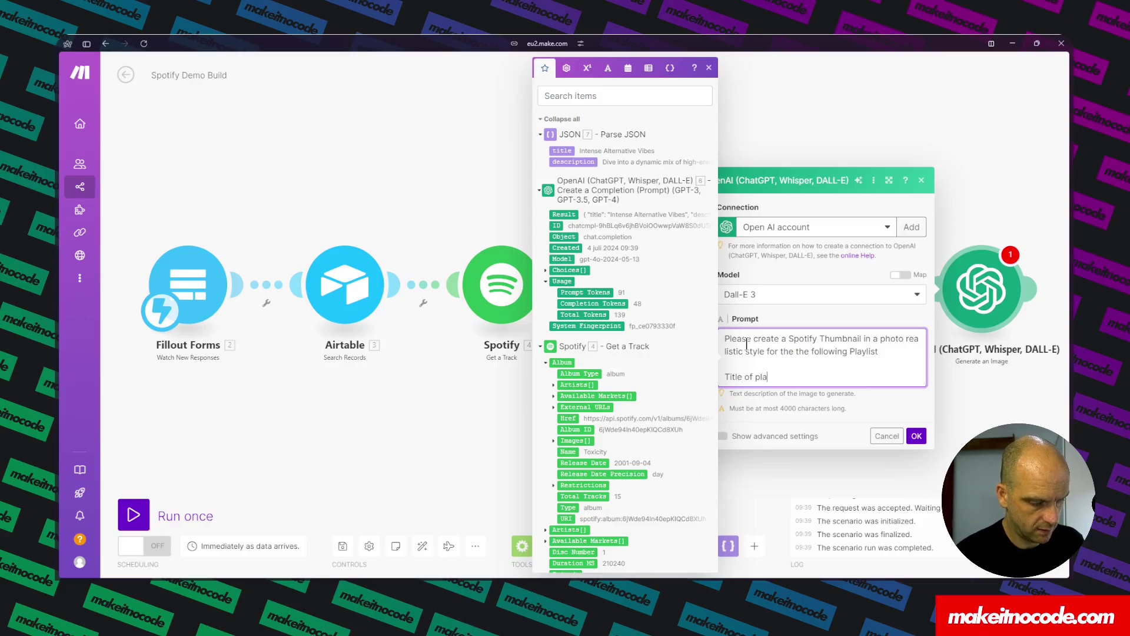
type("ylist")
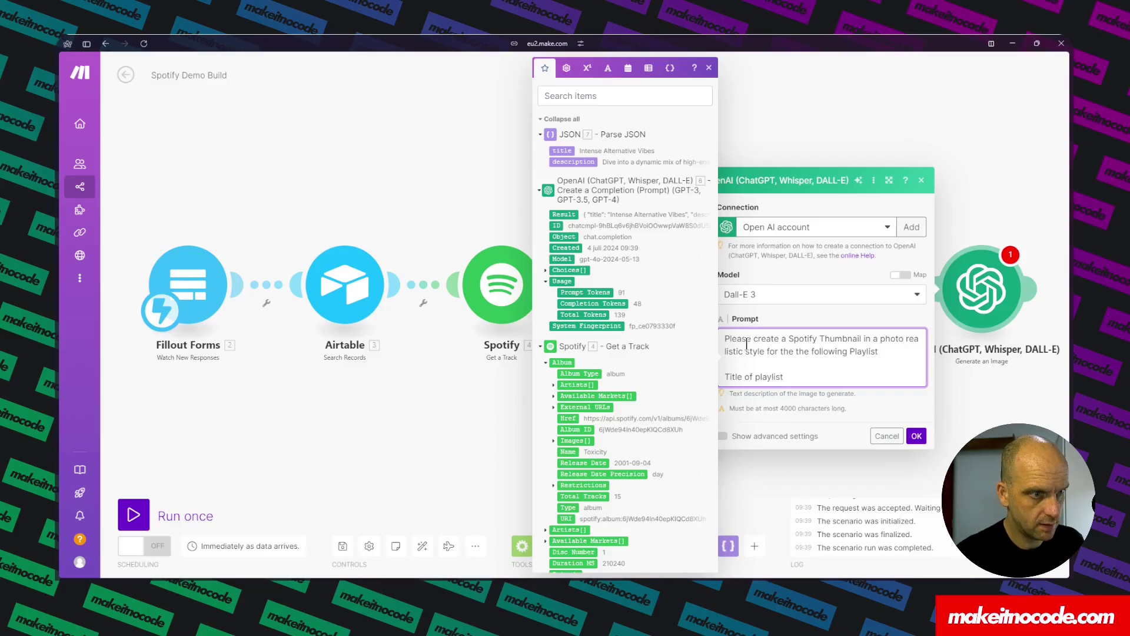
type(" -")
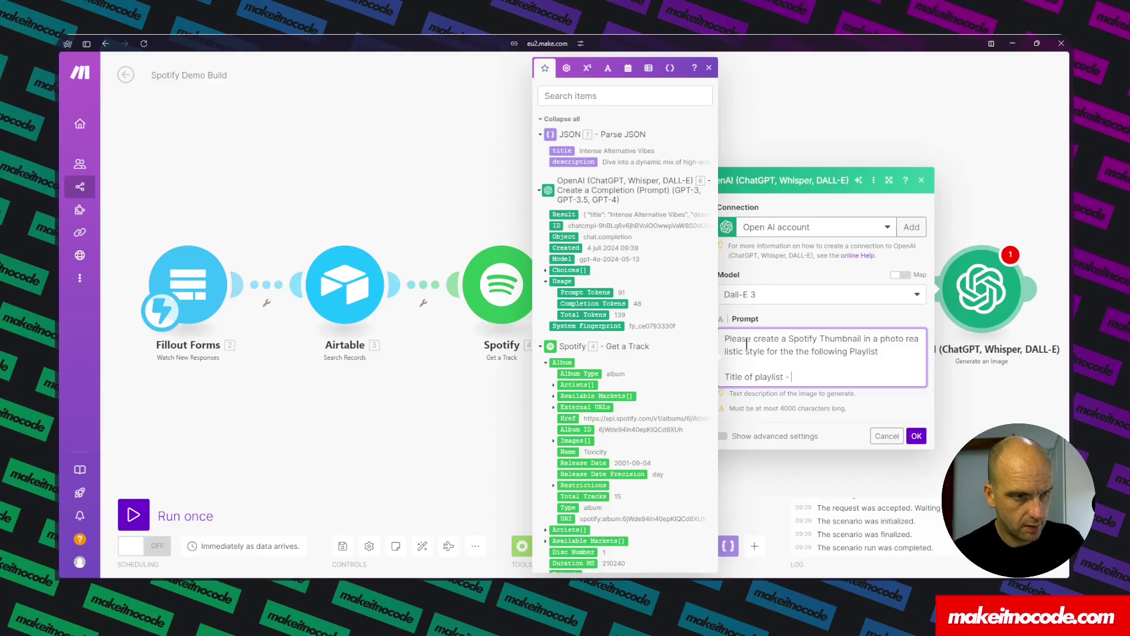
left_click(563, 151)
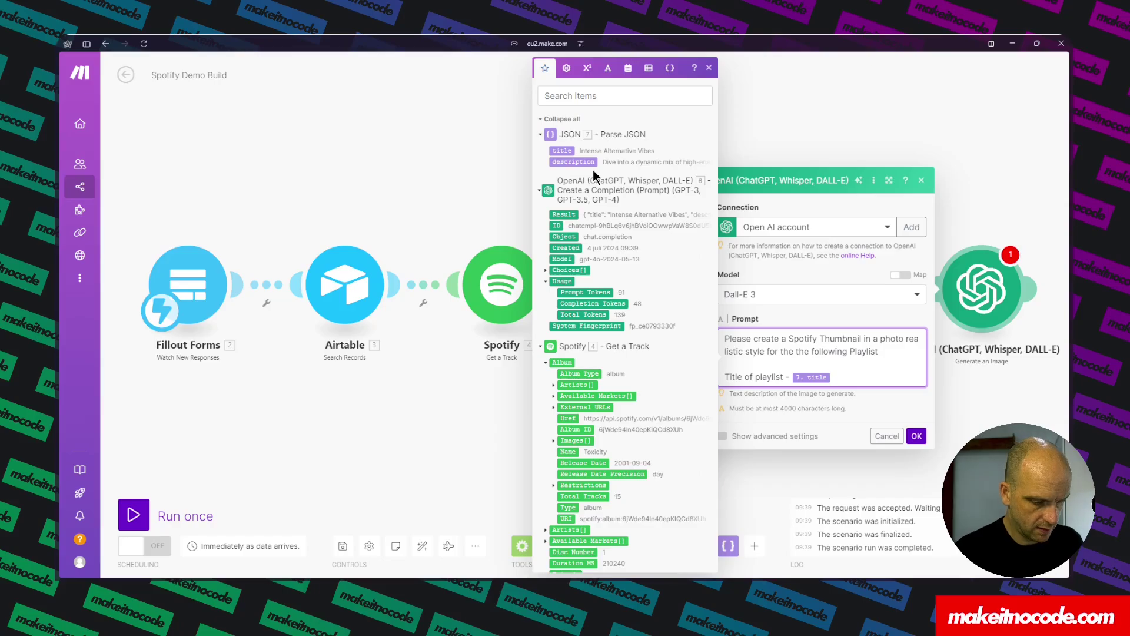
- Append "& Description -" and the Parse JSON description value to the prompt, then save the module settings and the scenario
type("& D")
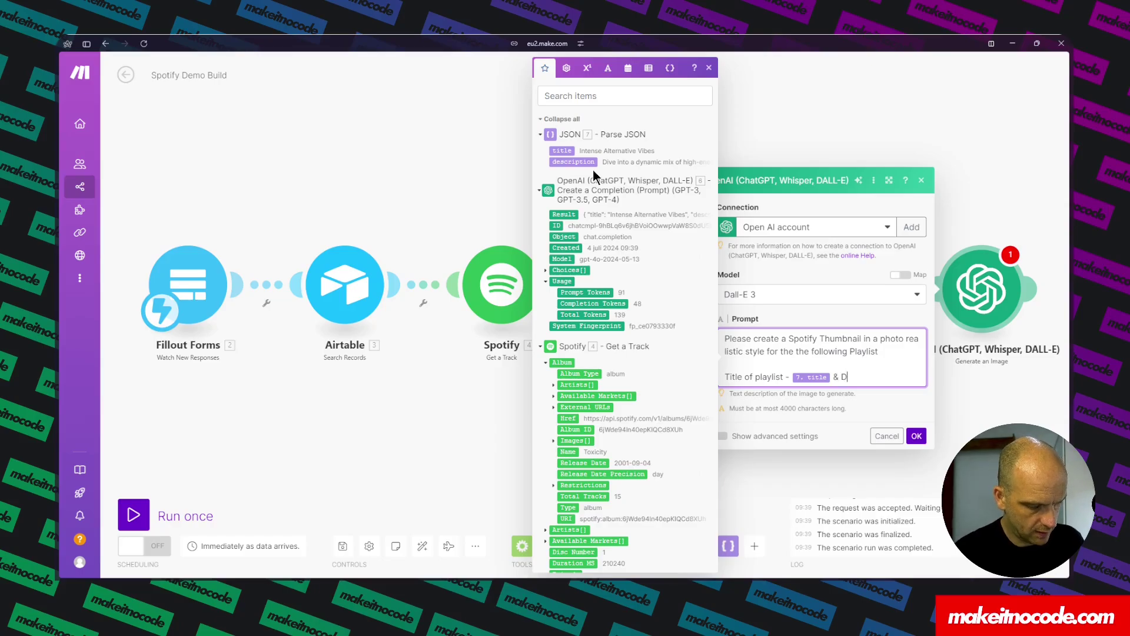
type("escriptio")
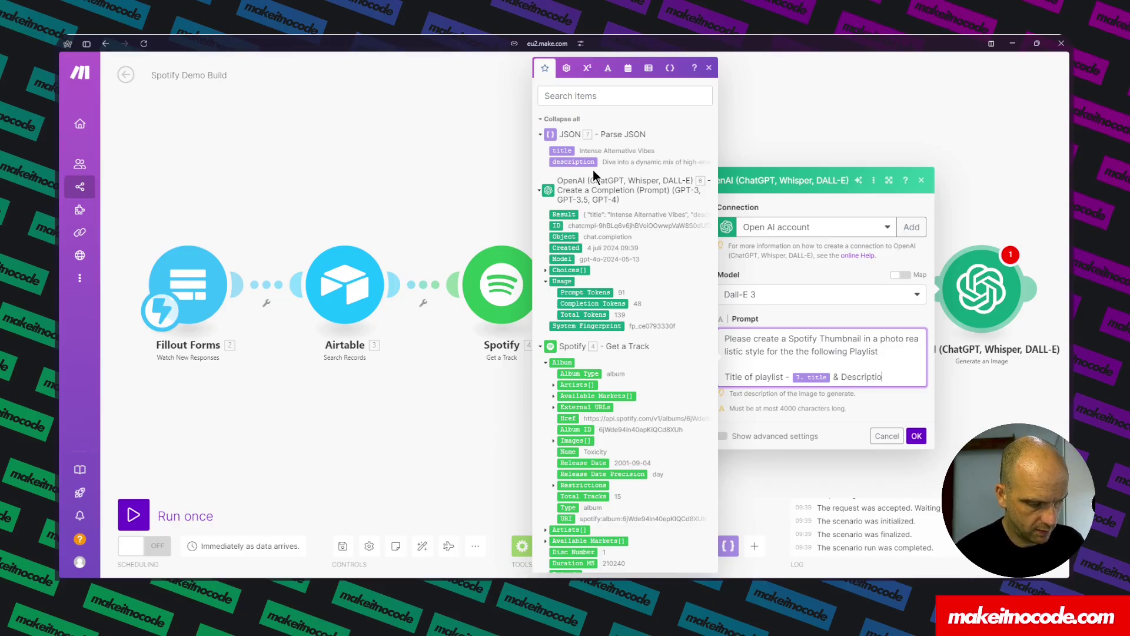
type("n -")
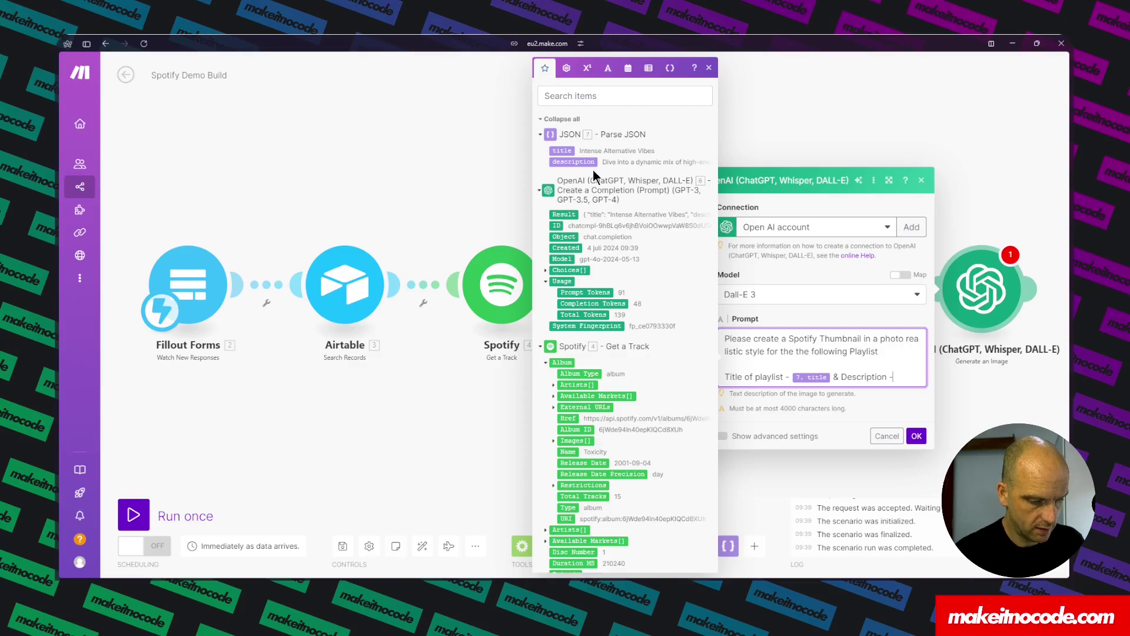
left_click(586, 164)
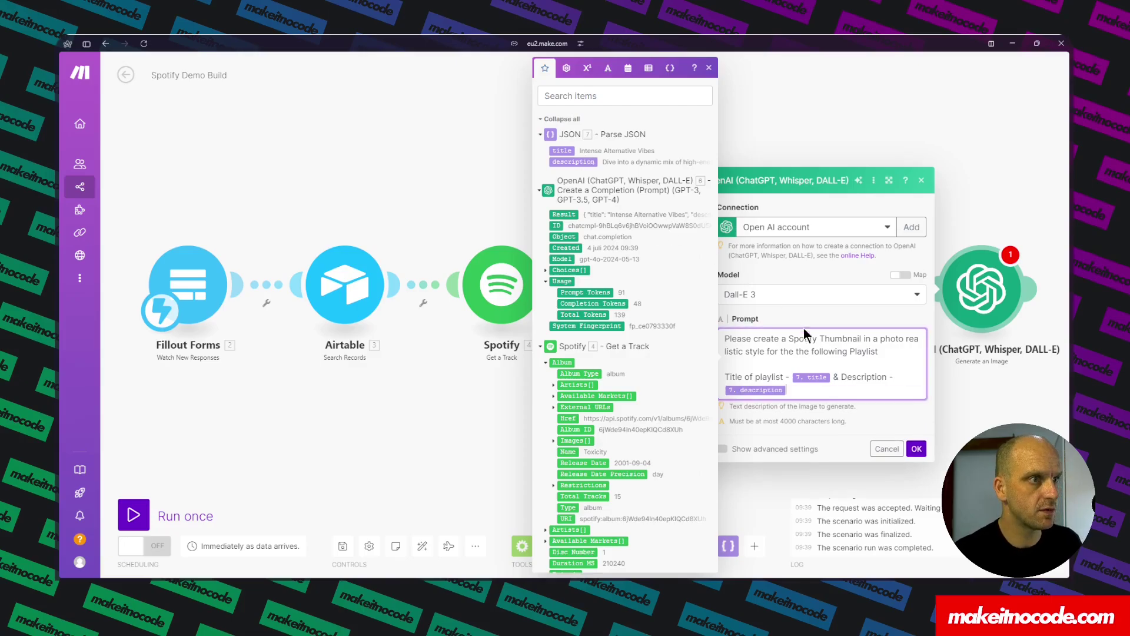
left_click(917, 449)
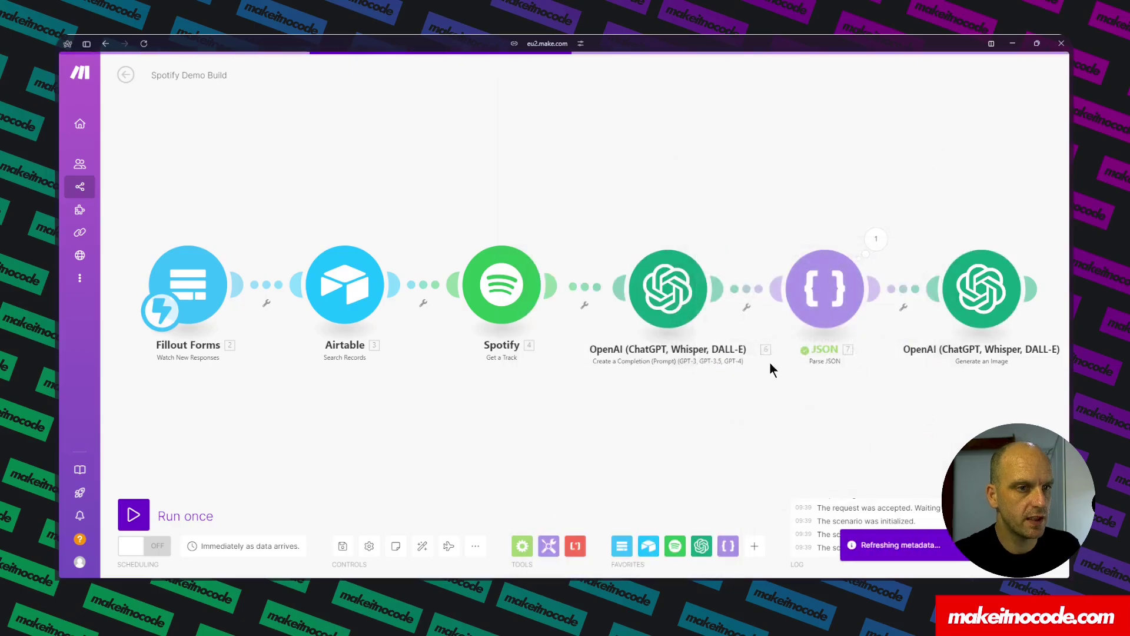
left_click(342, 546)
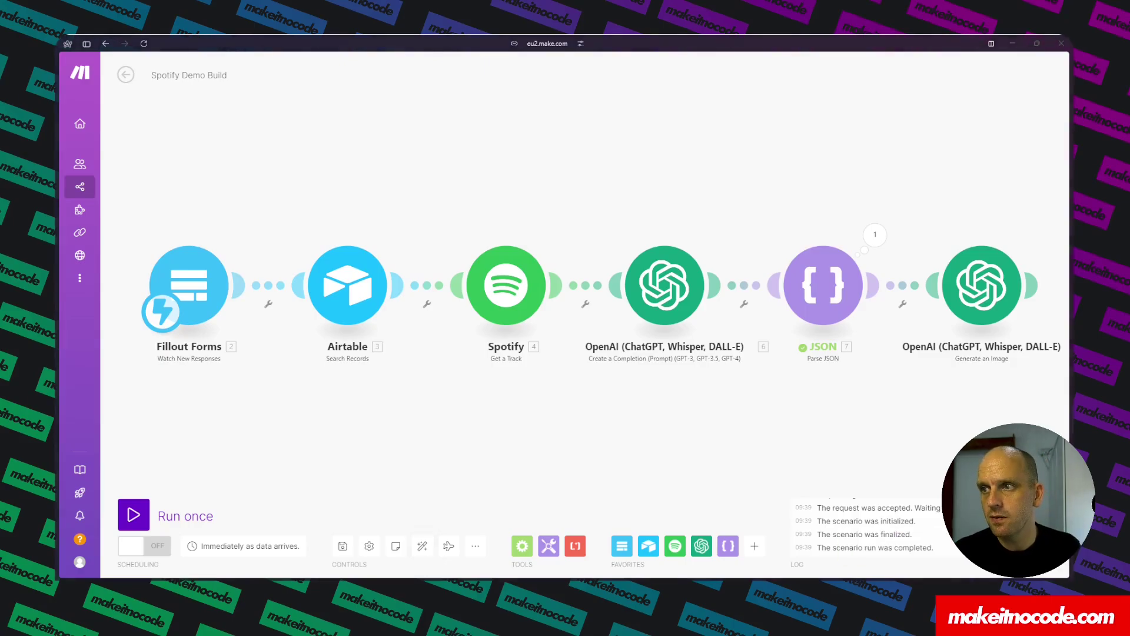
- Open My Drive of Google Drive in a new browser tab
left_click_drag(853, 418, 693, 401)
mouse_move(870, 271)
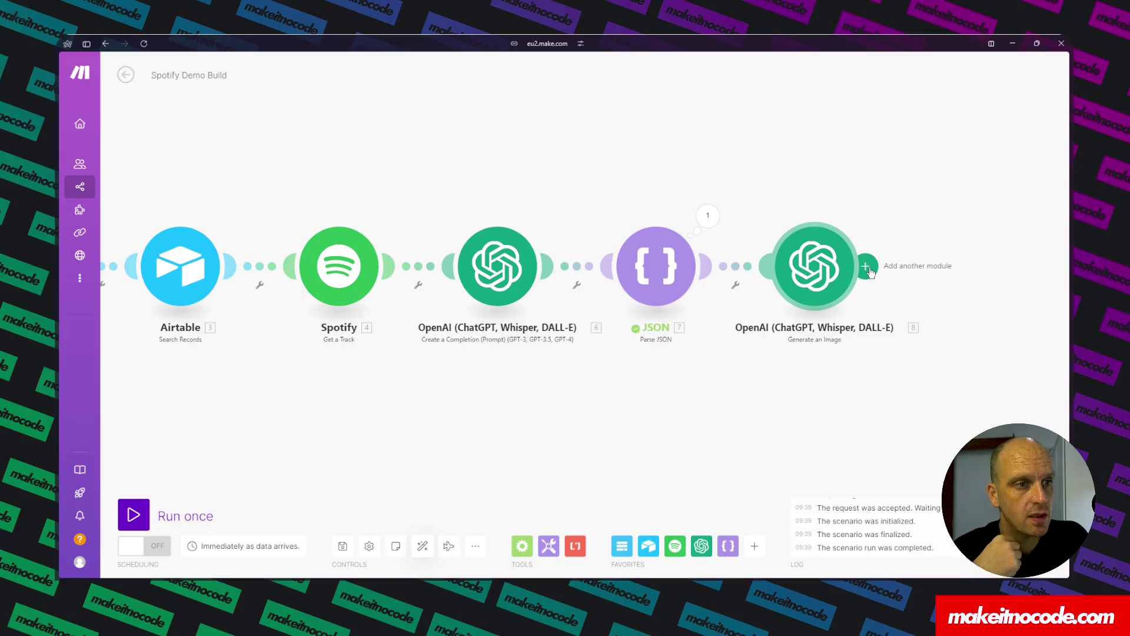
mouse_move(64, 182)
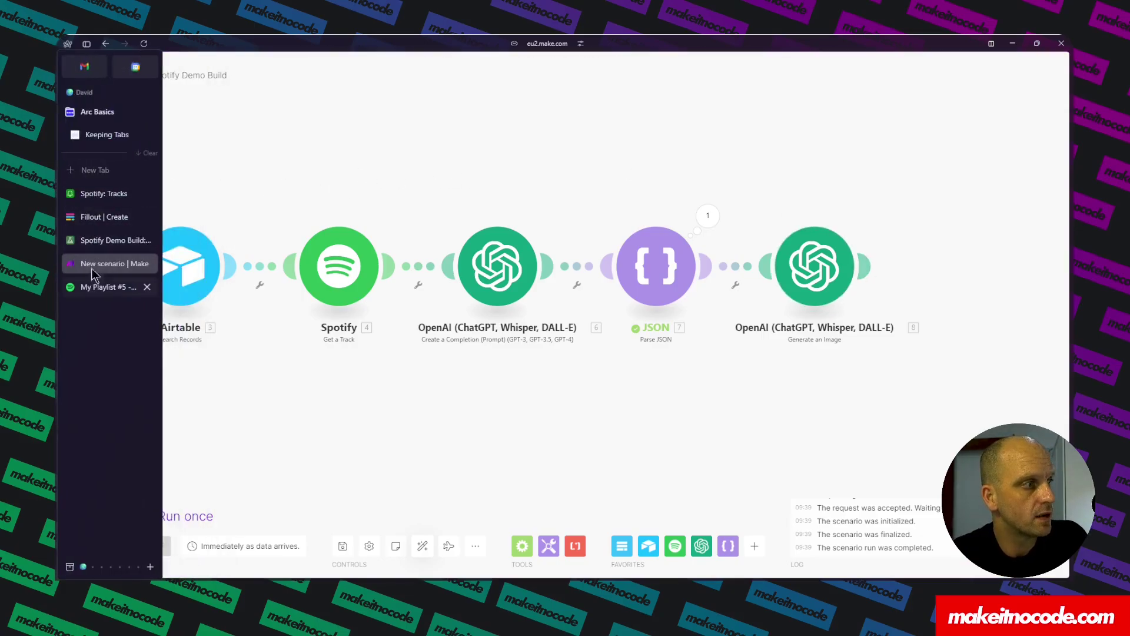
left_click(92, 174)
type("drive")
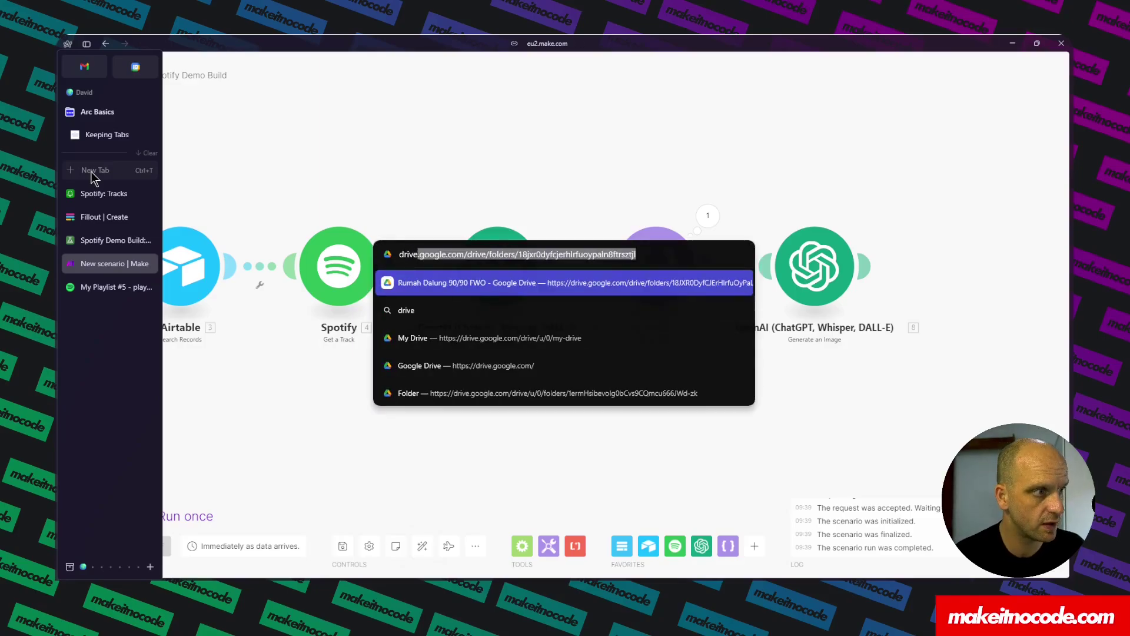
left_click(514, 342)
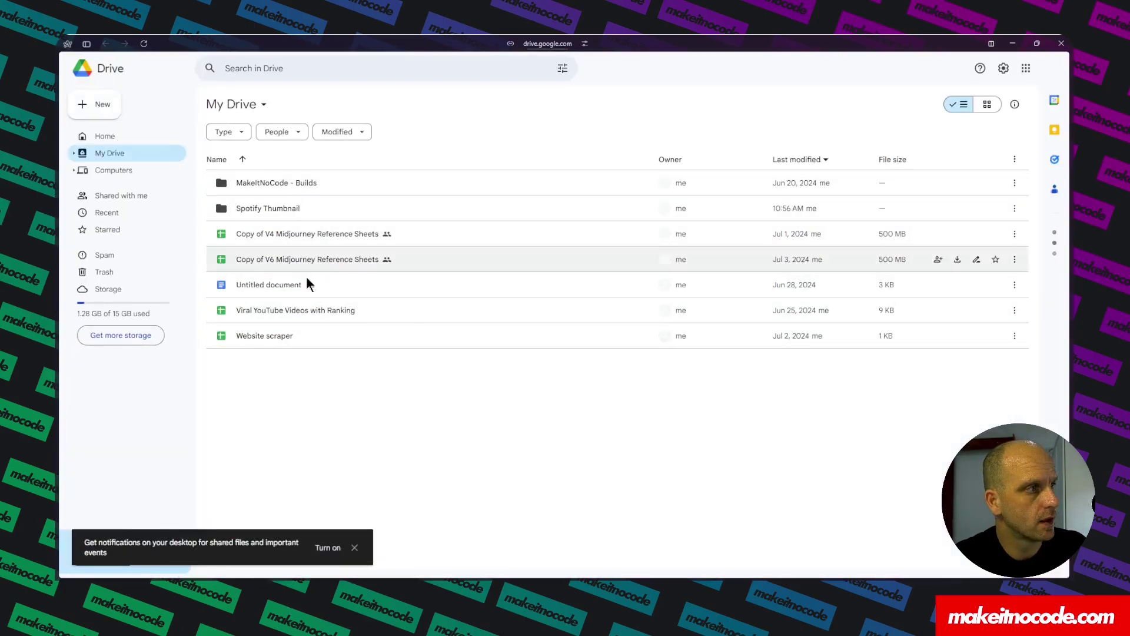
- Open the Gym Slide presentation from the Spotify Thumbnail folder
double_click(453, 207)
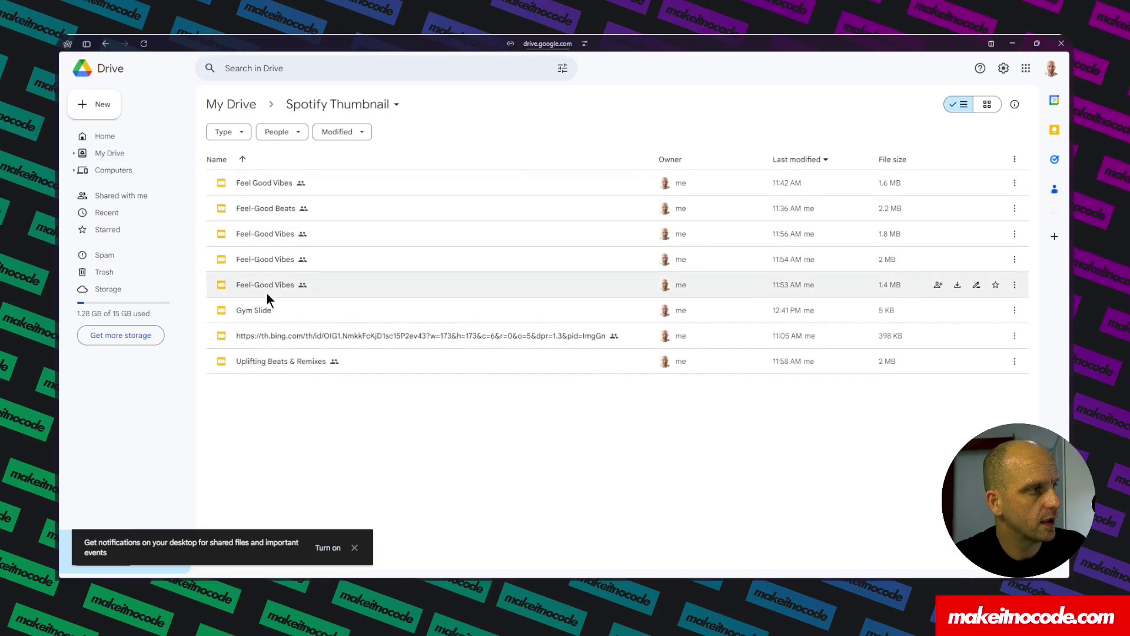
left_click(252, 311)
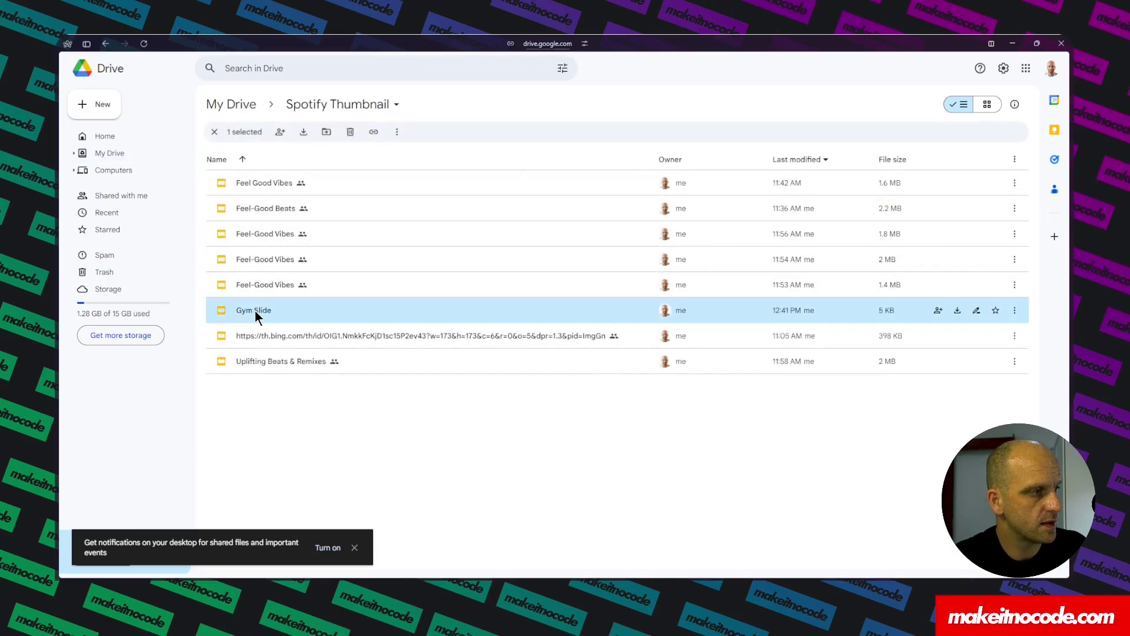
double_click(256, 311)
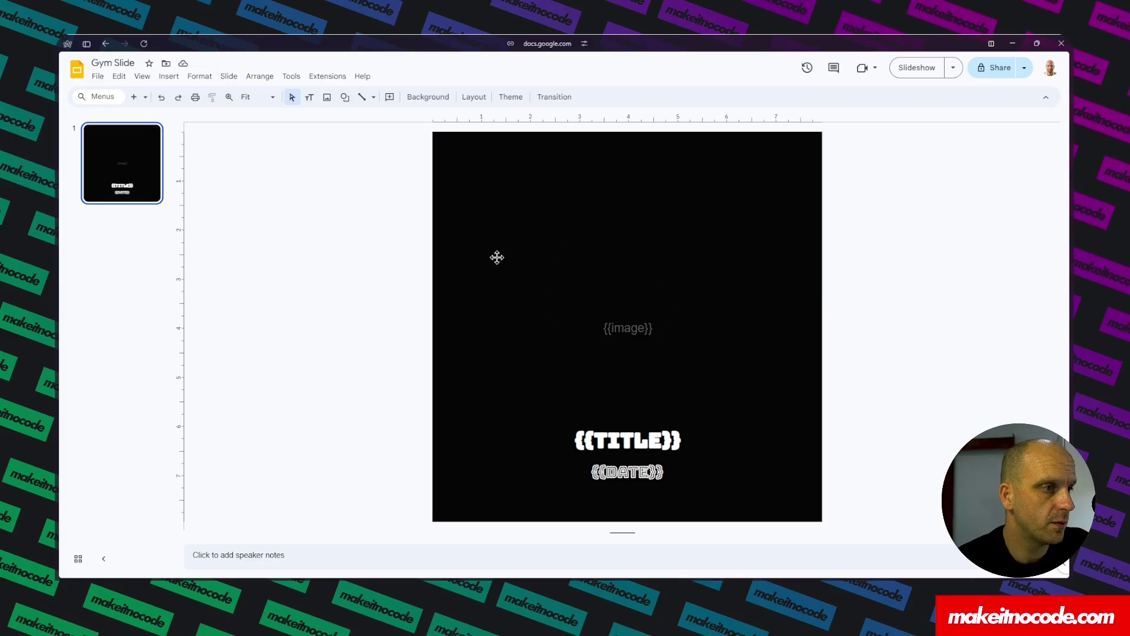
- Examine the {{image}}, {{TITLE}} and {{DATE}} placeholder tags on the Gym Slide template
left_click(513, 210)
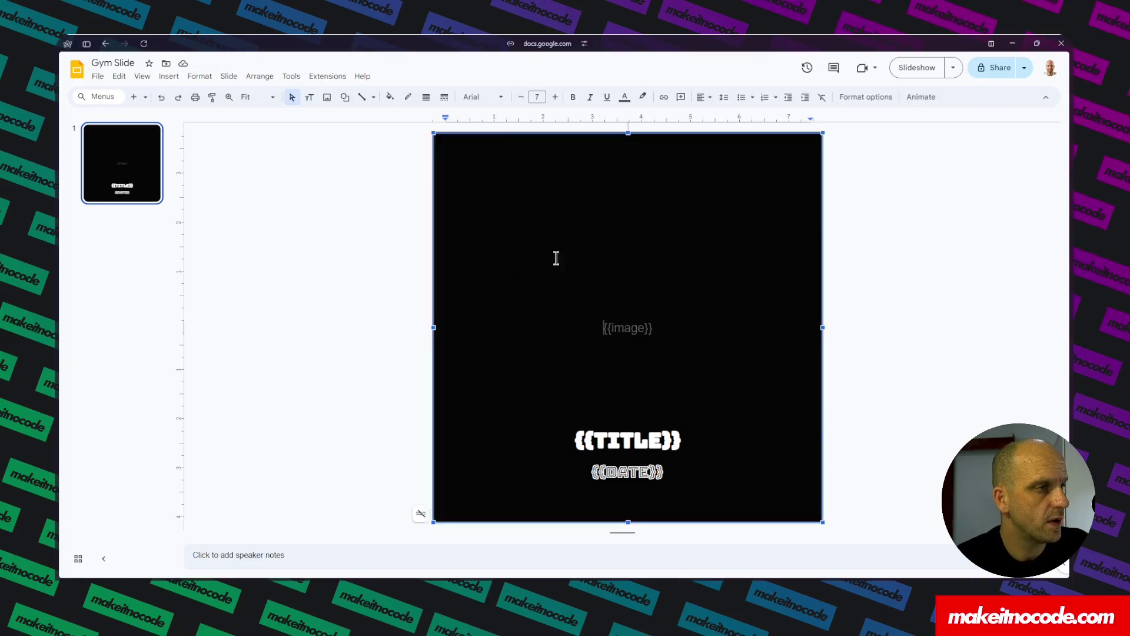
double_click(626, 329)
left_click(698, 328)
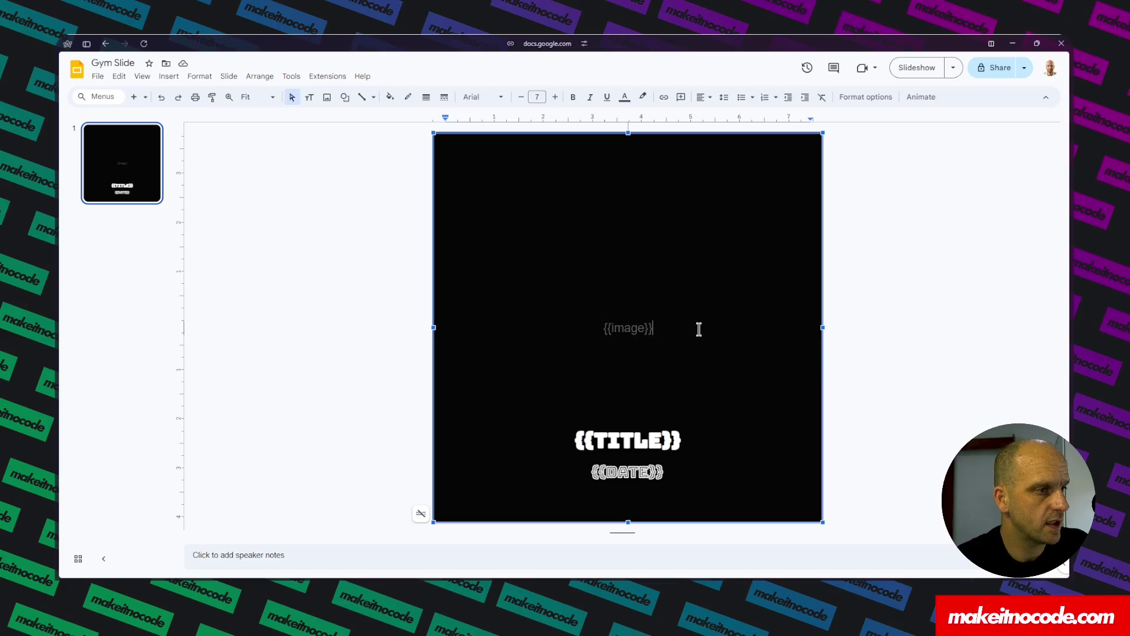
double_click(625, 328)
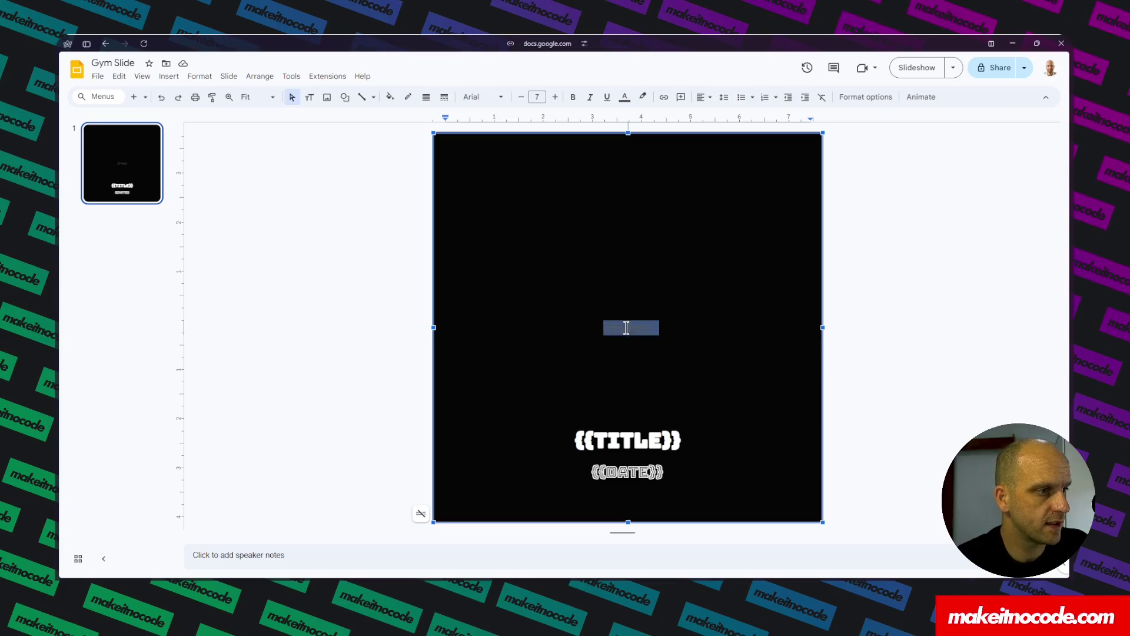
left_click(721, 271)
left_click(616, 438)
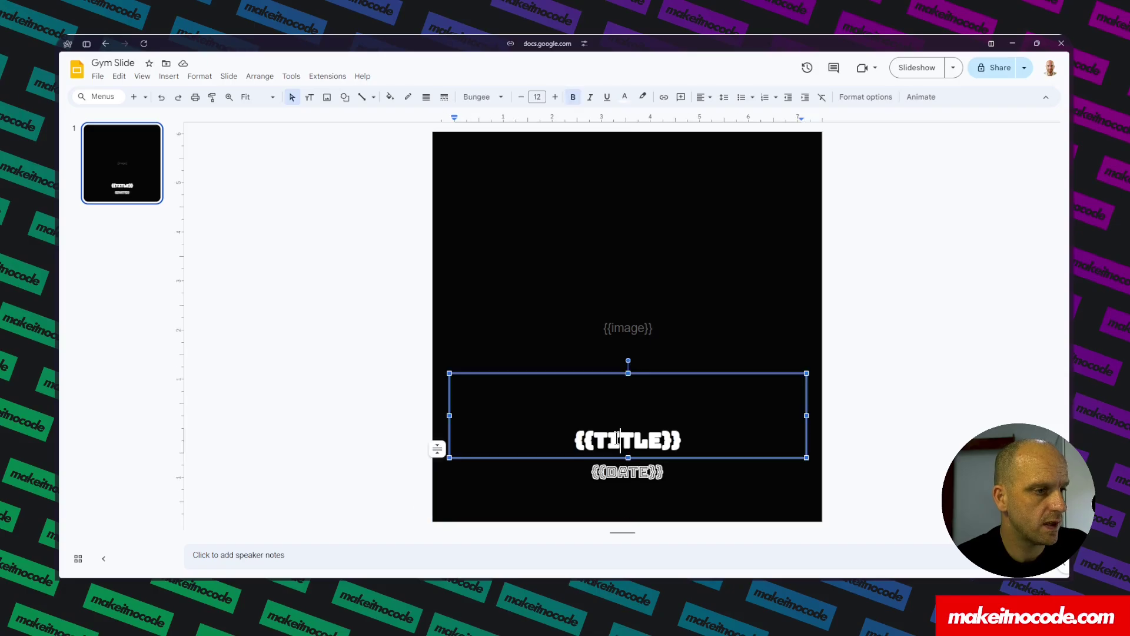
double_click(618, 471)
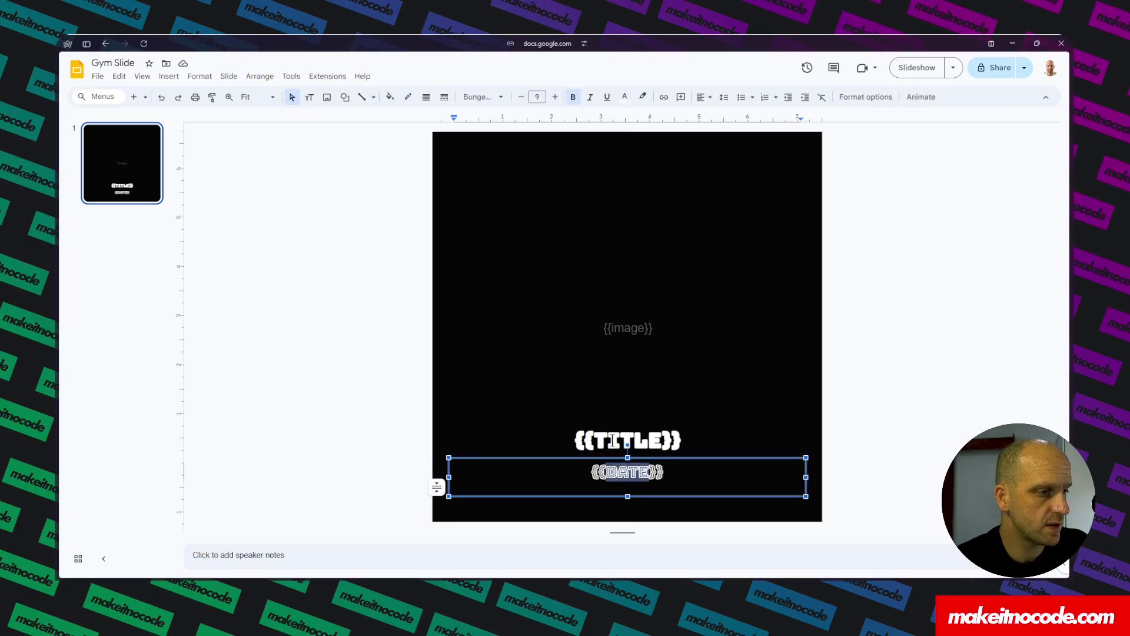
double_click(613, 440)
double_click(630, 466)
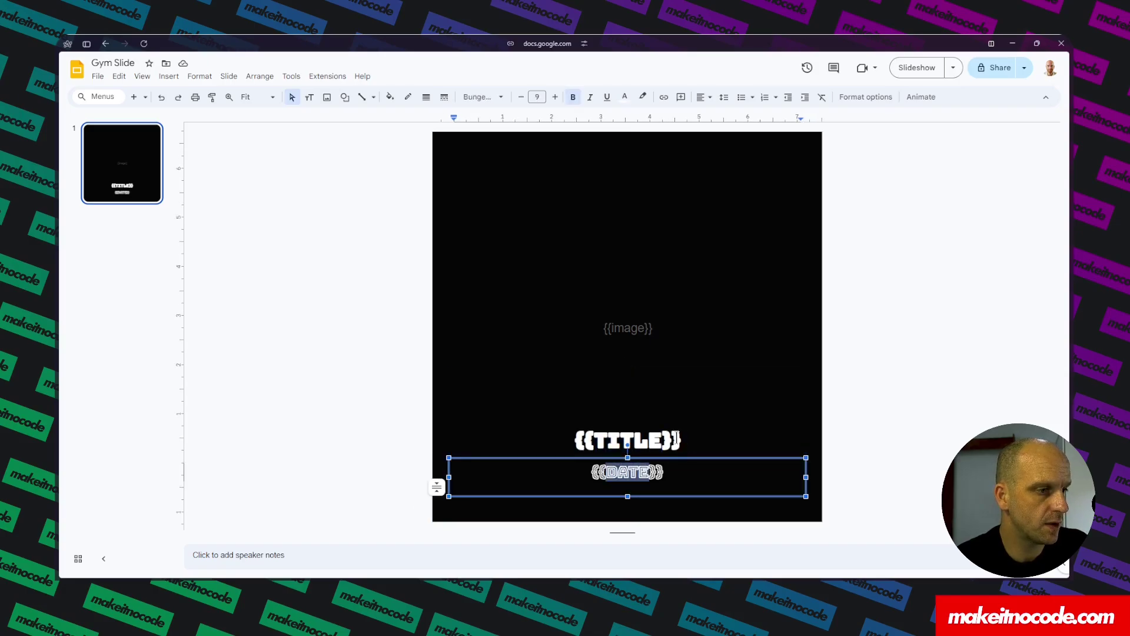
left_click_drag(677, 438, 664, 439)
triple_click(664, 438)
left_click(616, 474)
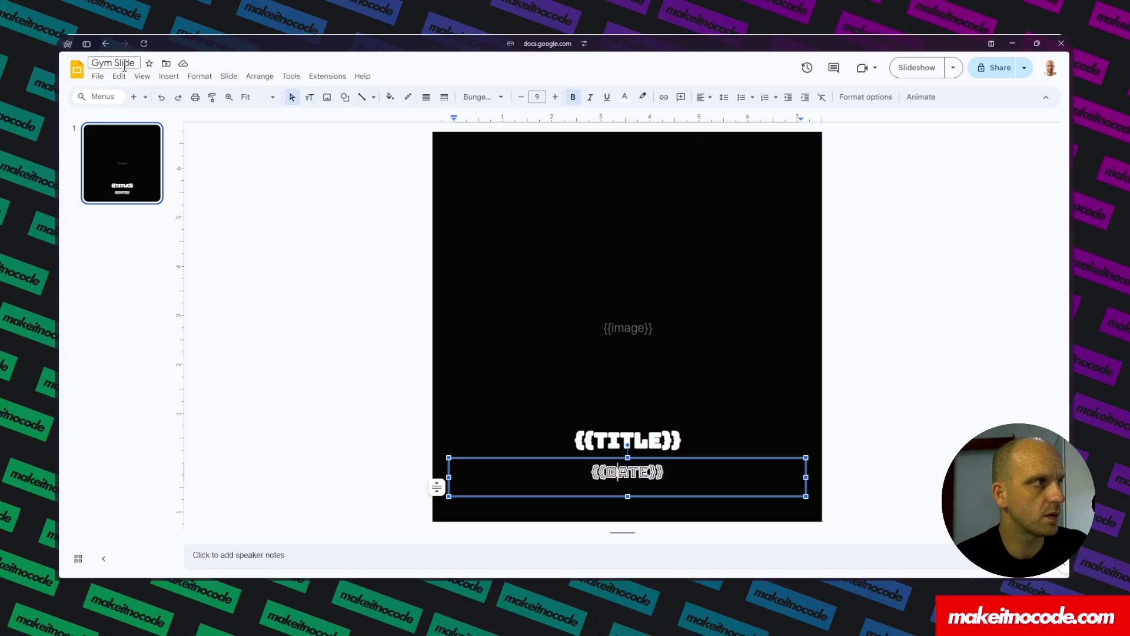
- Switch to the Make scenario and add a Google Slides "Create a Presentation From a Template" module after the image generation module
mouse_move(64, 89)
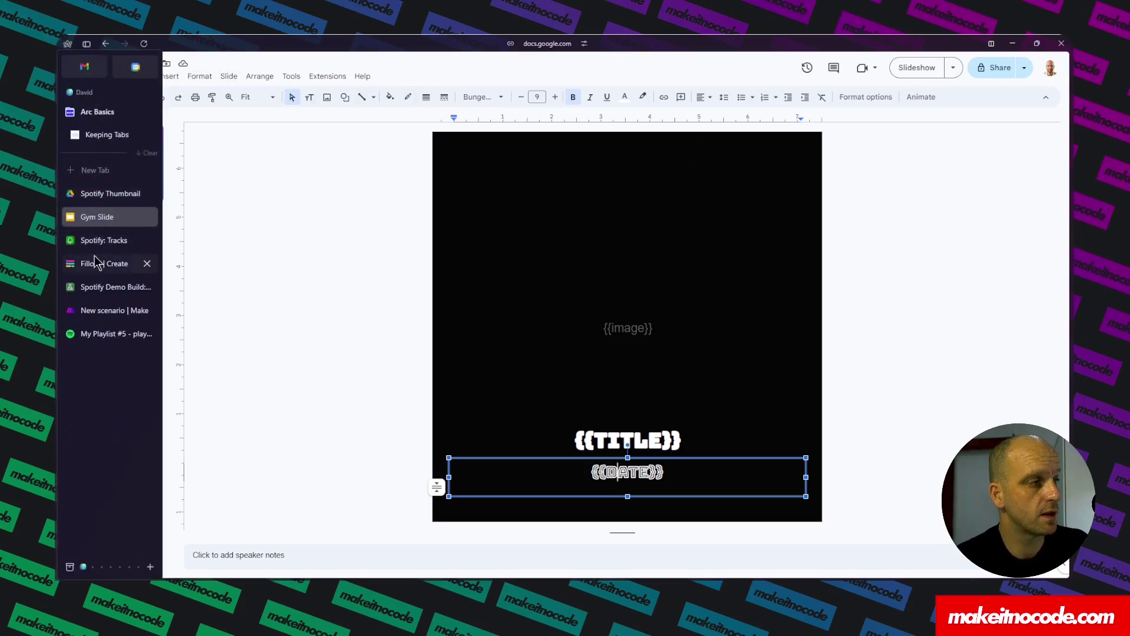
left_click(103, 312)
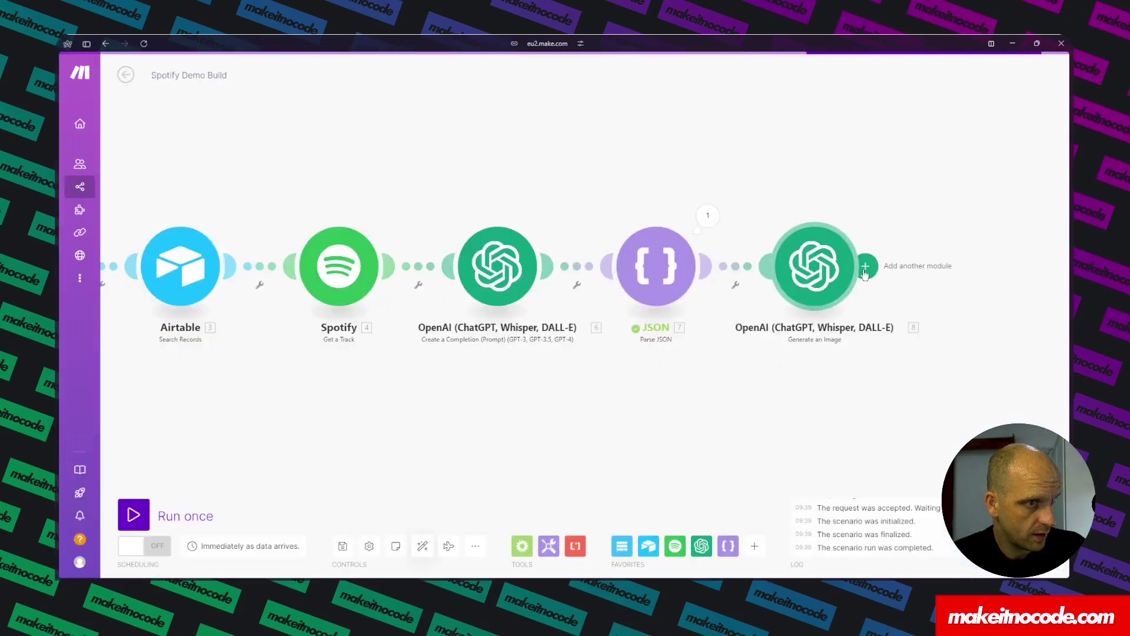
left_click(864, 269)
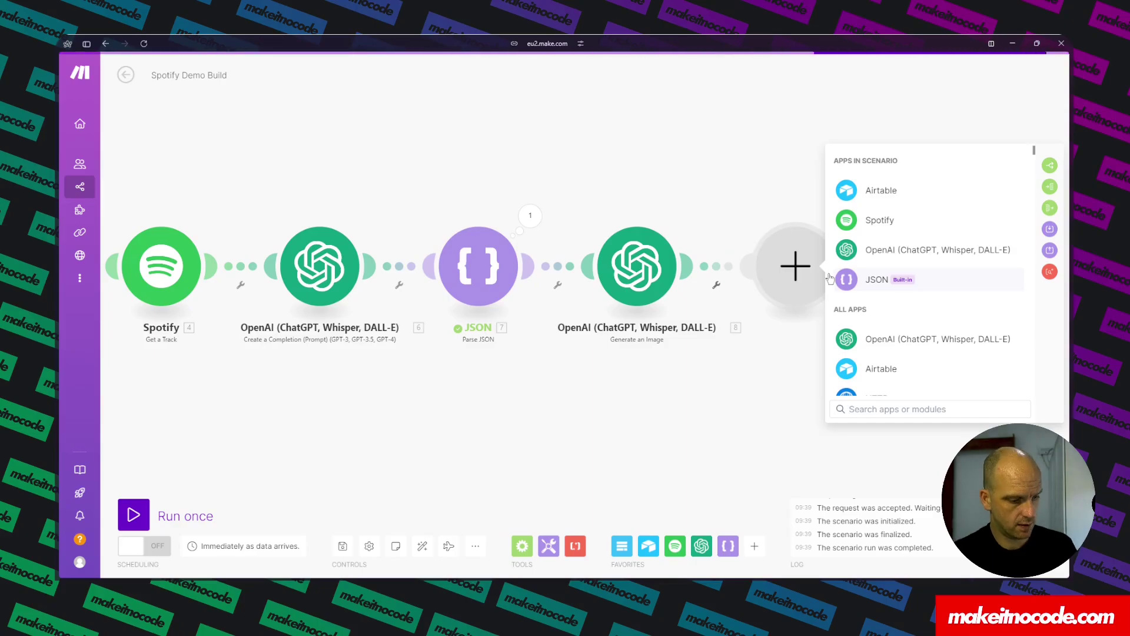
type("google")
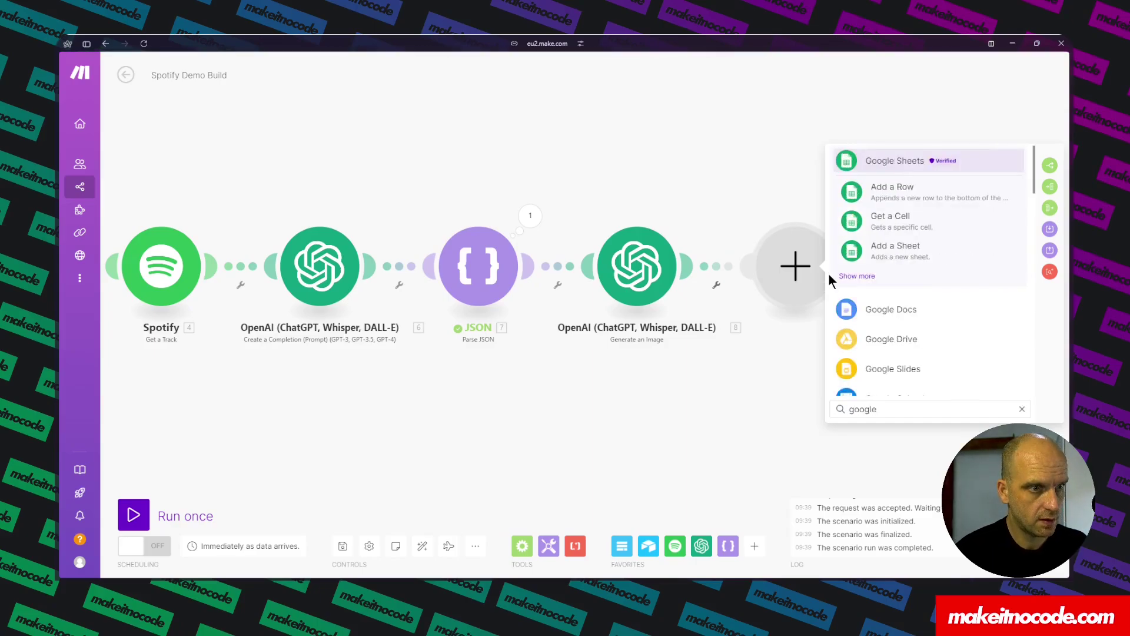
left_click(893, 370)
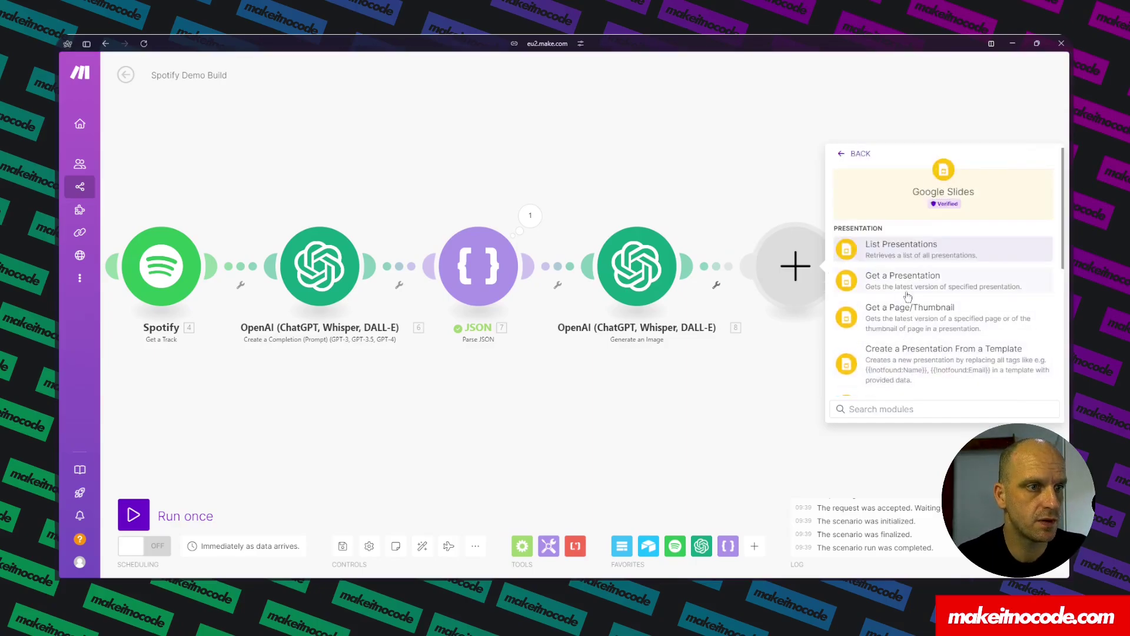
left_click(919, 360)
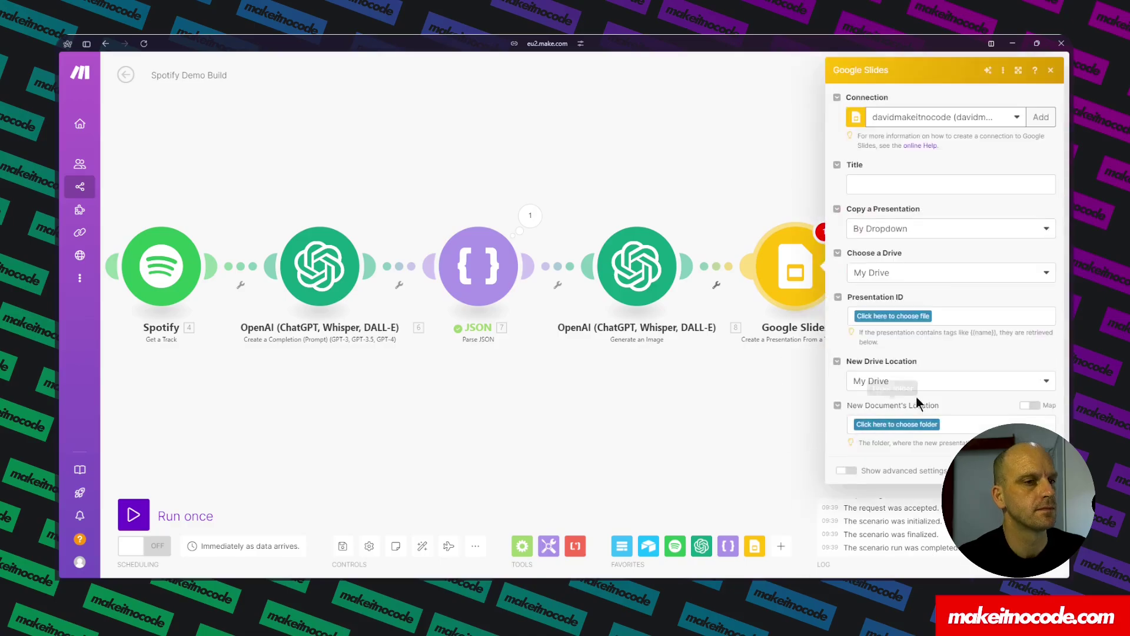
- Title the new presentation with the Parse JSON title value and select Gym Slide in the Spotify Thumbnail folder as its template
left_click(868, 185)
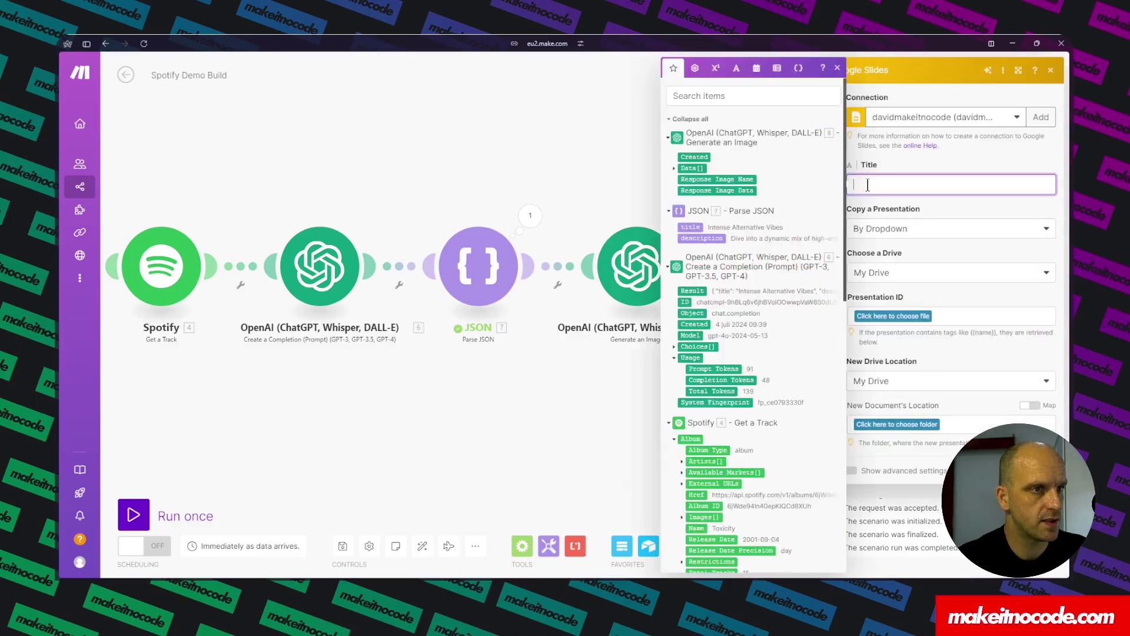
left_click(687, 227)
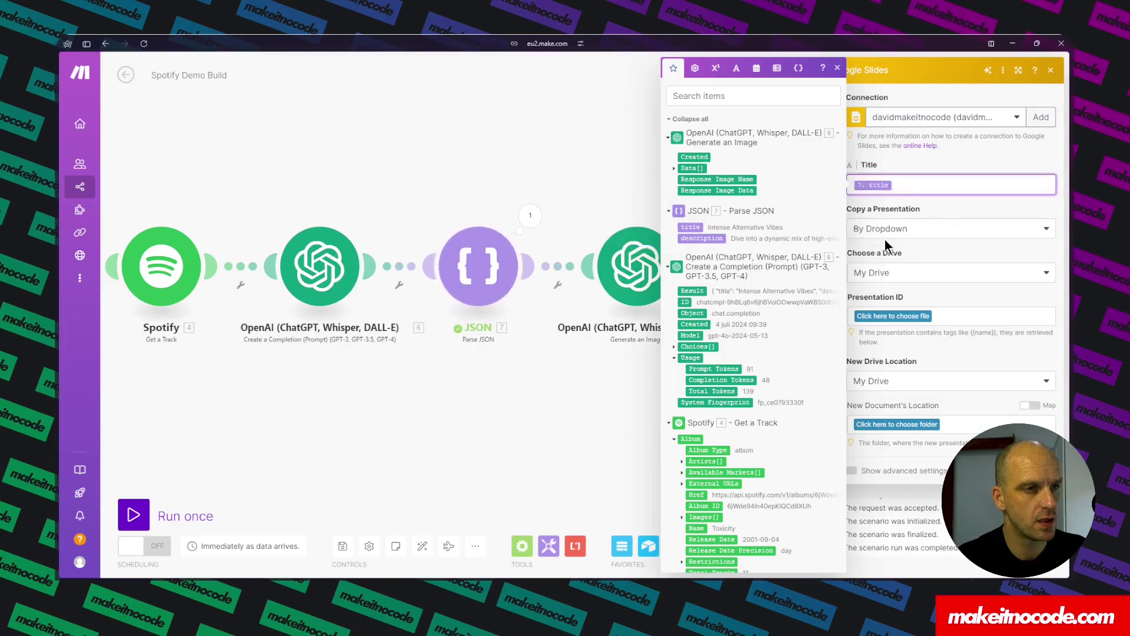
left_click(891, 316)
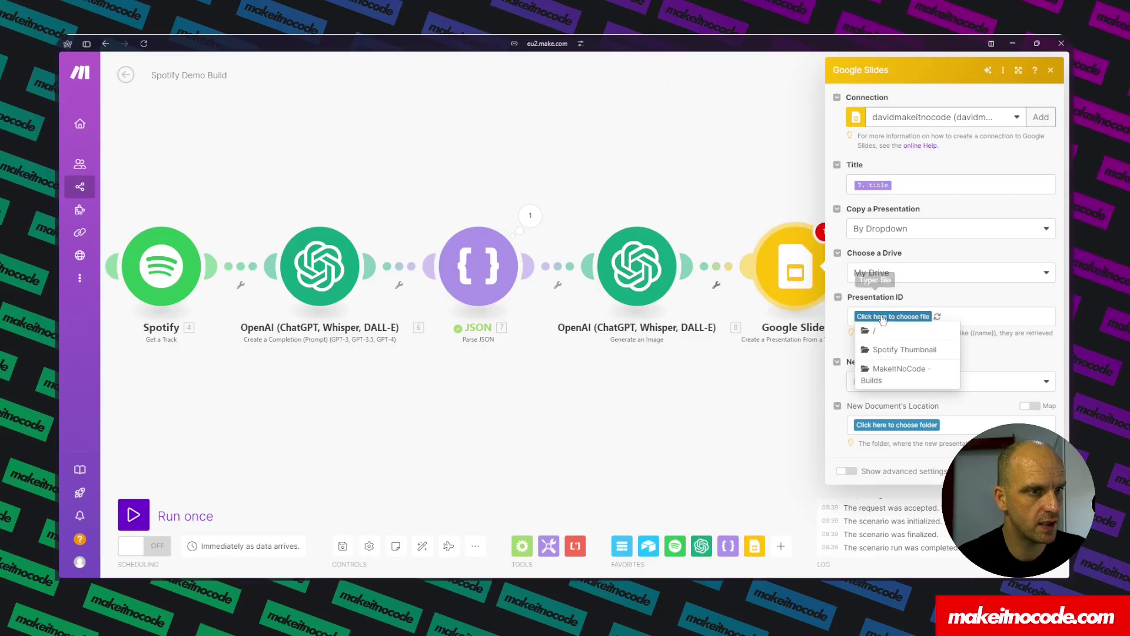
left_click(894, 348)
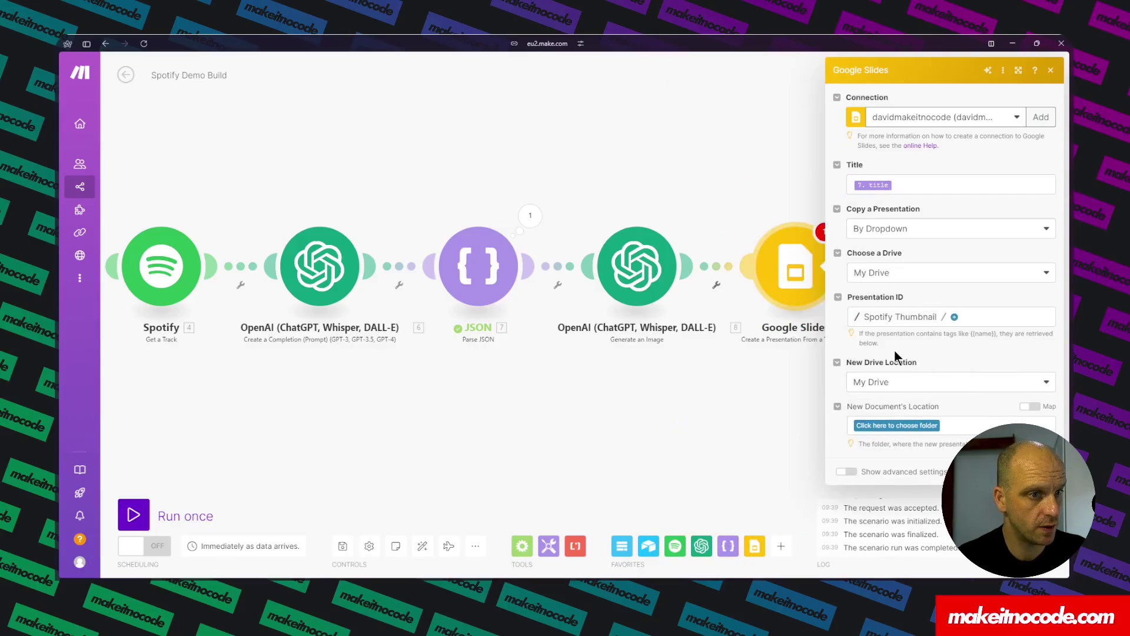
left_click(954, 319)
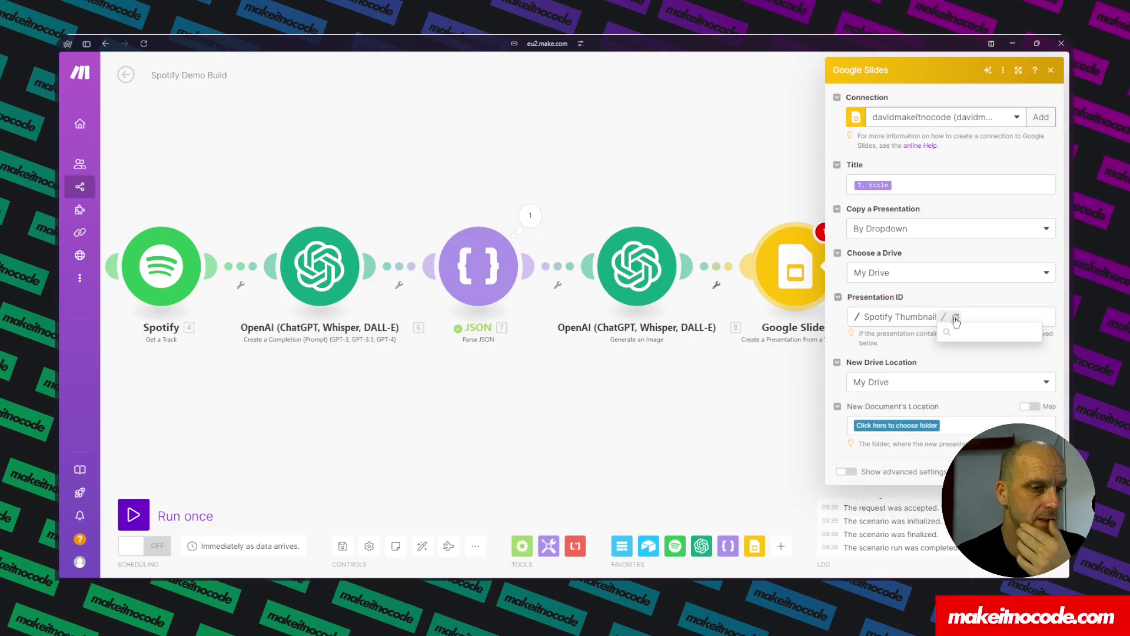
left_click(958, 328)
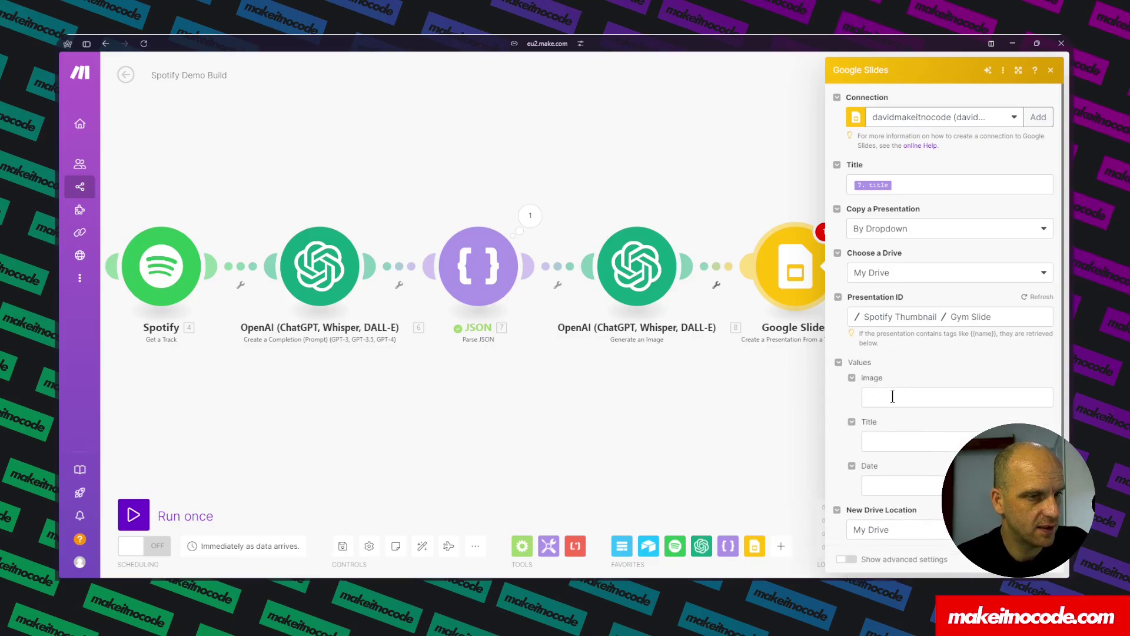
- Fill the template's Title value with the Parse JSON title and its Date value with a formatDate function on now, then save the module
left_click(881, 440)
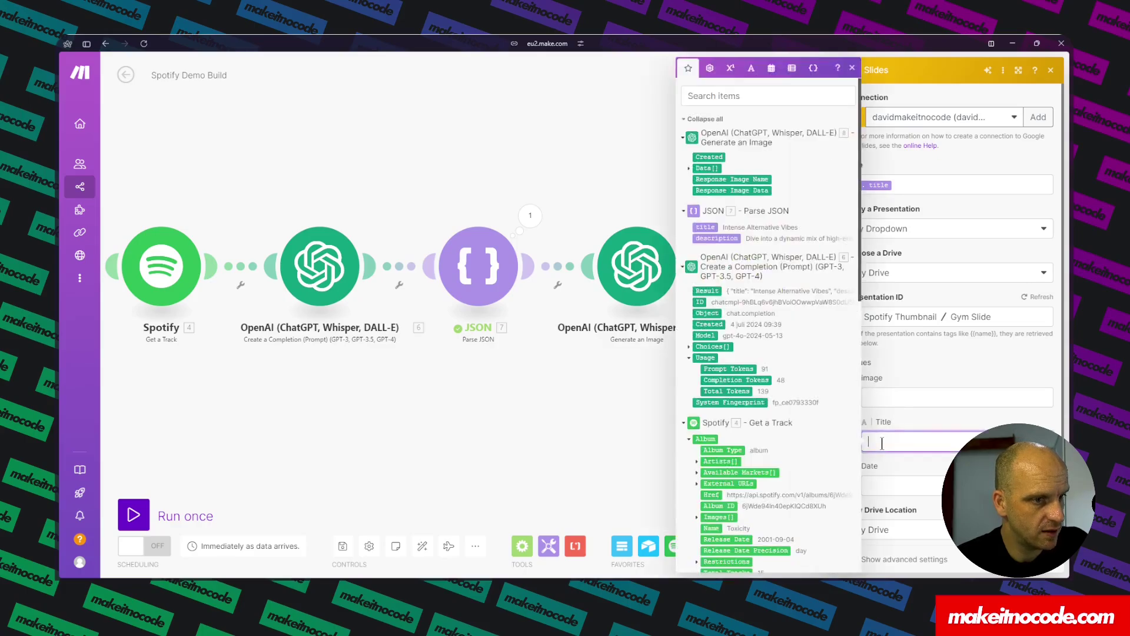
left_click(708, 229)
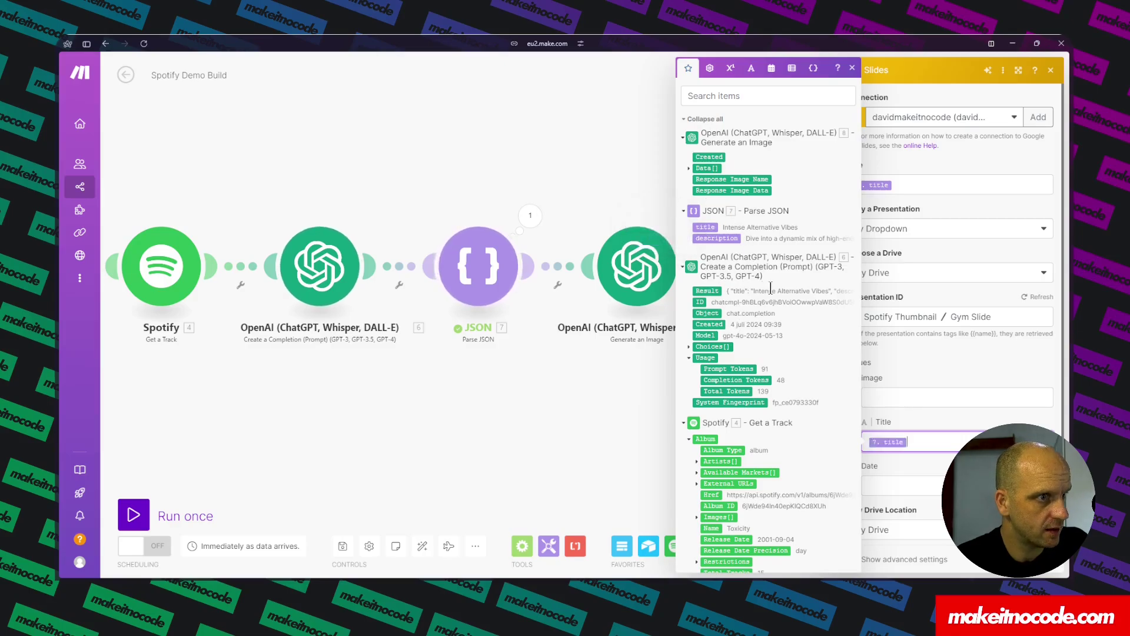
left_click(872, 483)
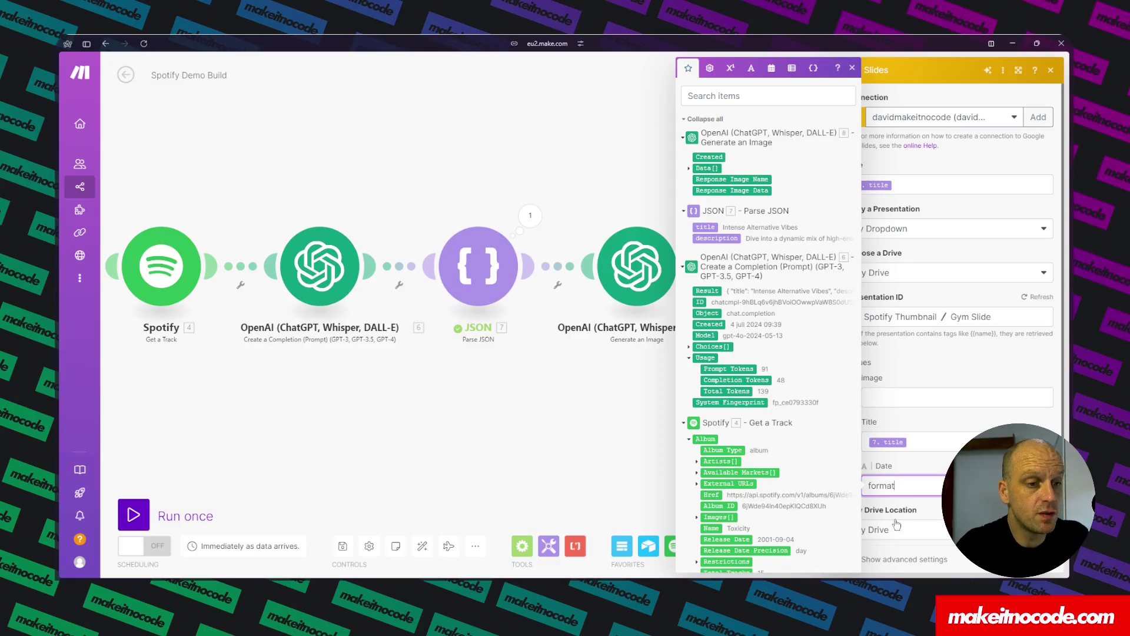
type("formatDate")
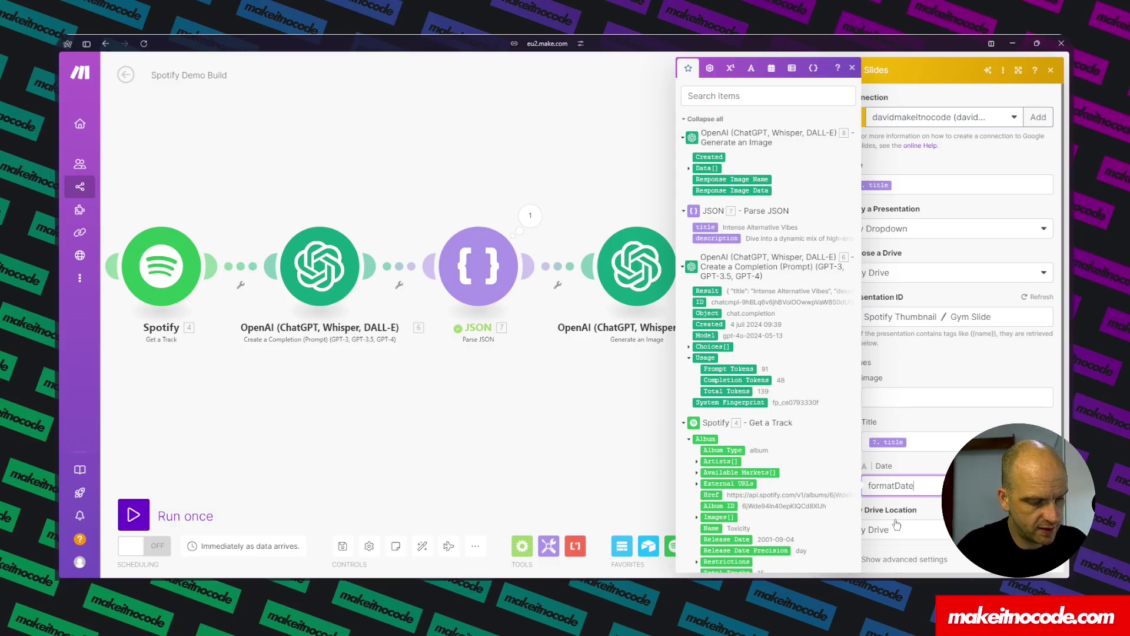
type("(")
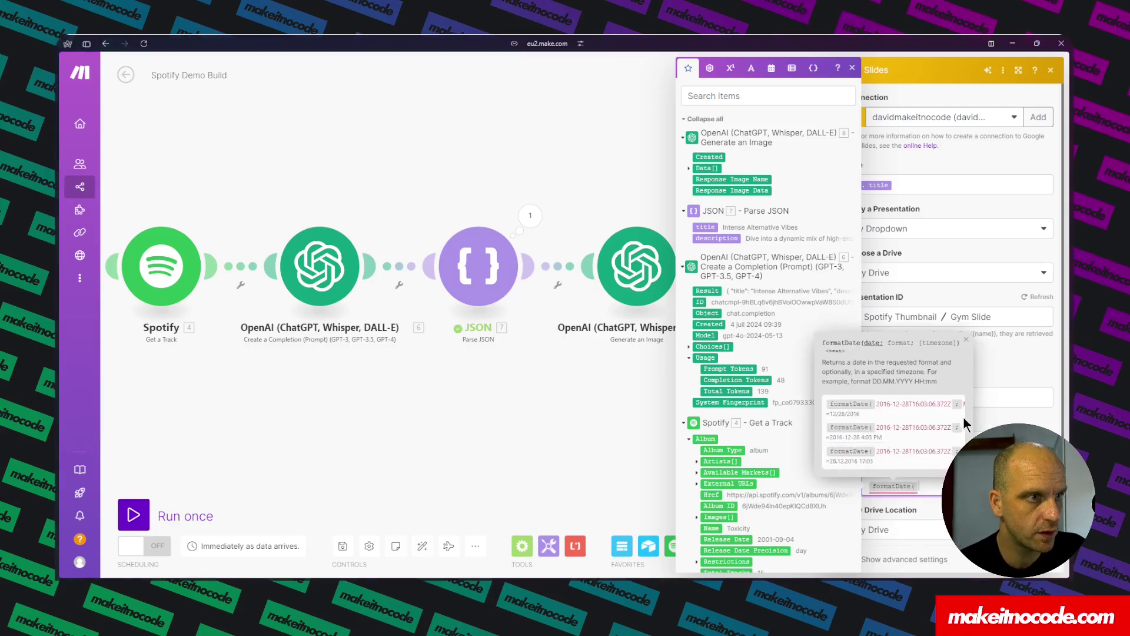
left_click(771, 68)
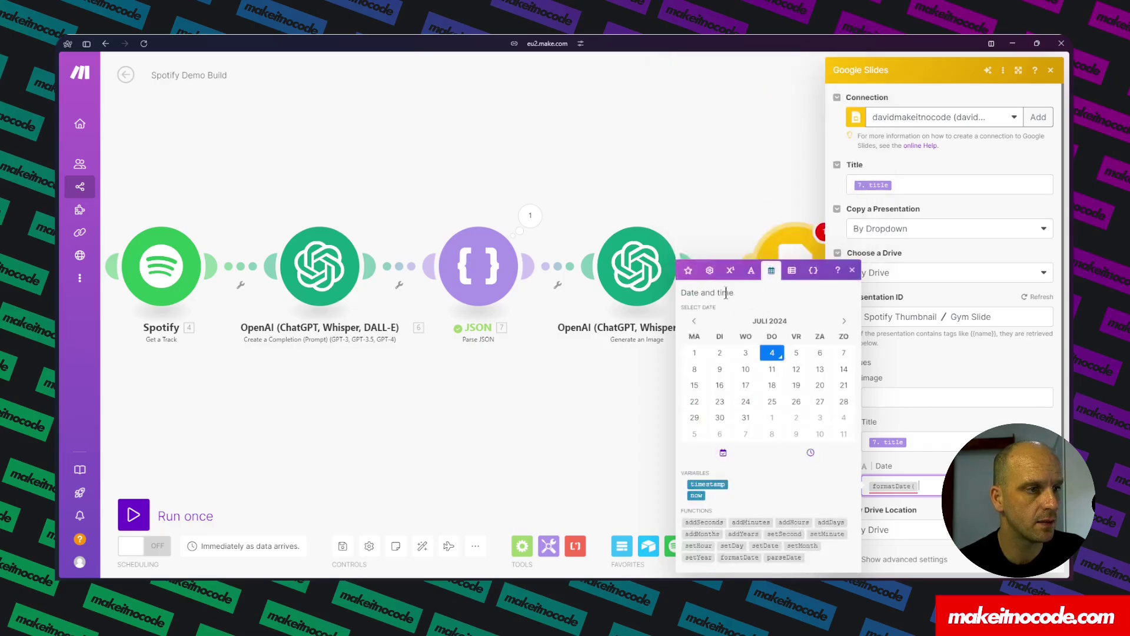
left_click(694, 495)
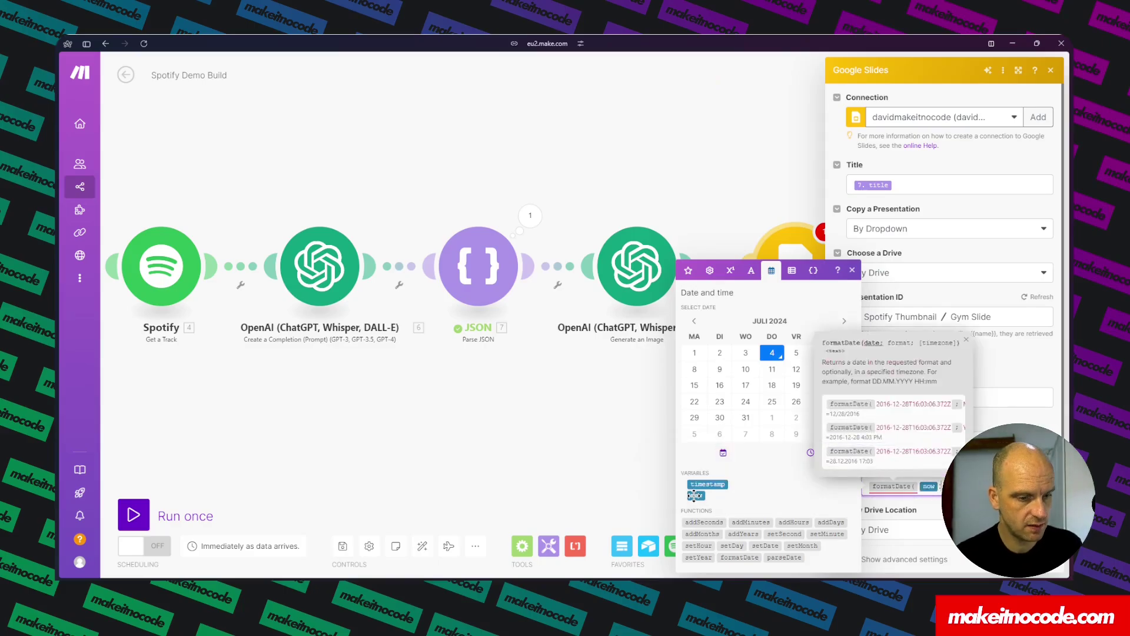
type(";")
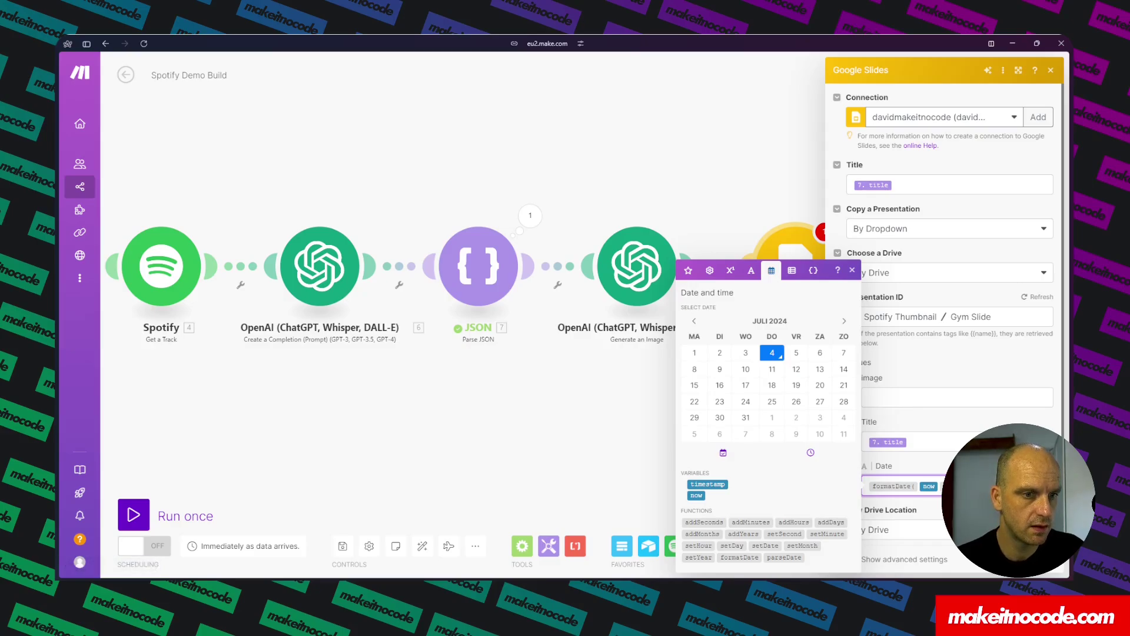
left_click(932, 337)
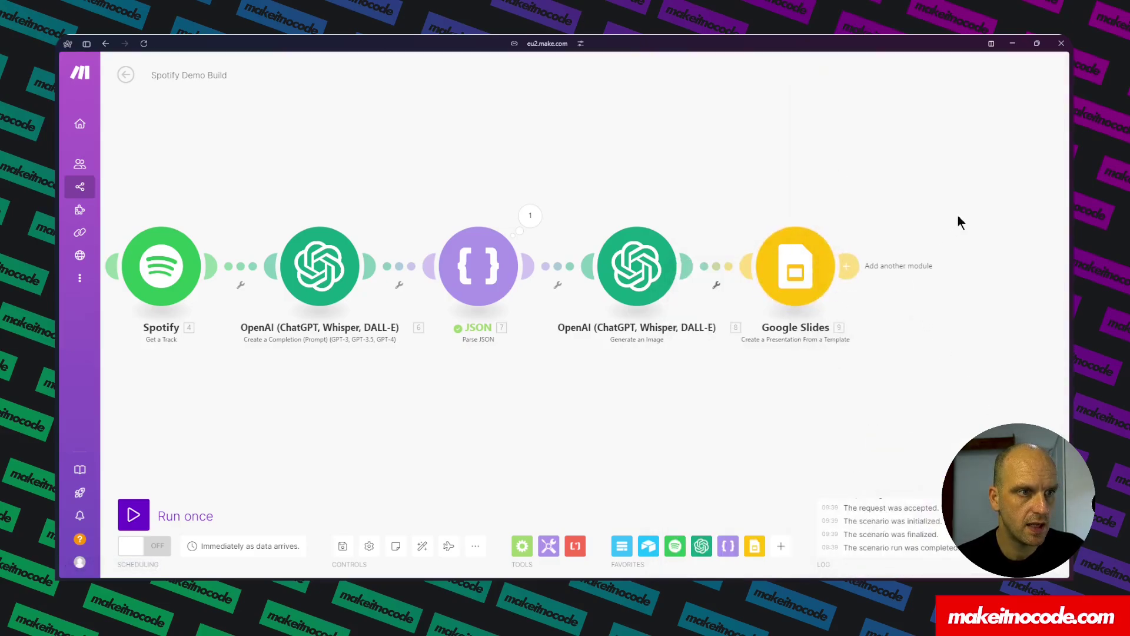
- Add a Google Slides "Upload an Image To a Presentation" module at the end of the scenario
left_click(848, 268)
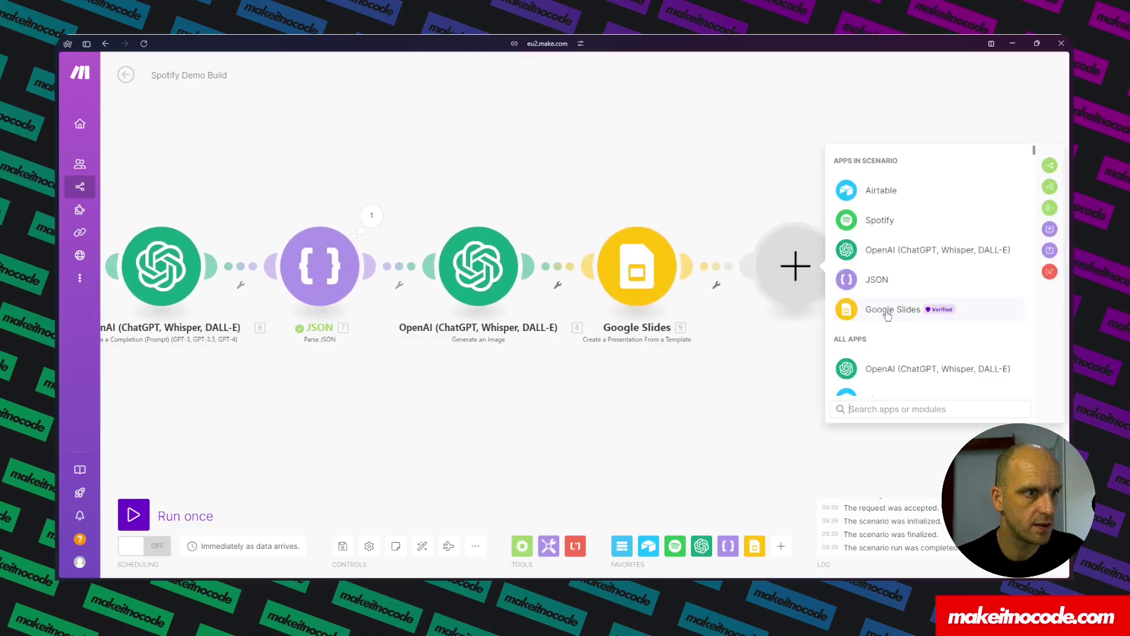
left_click(888, 312)
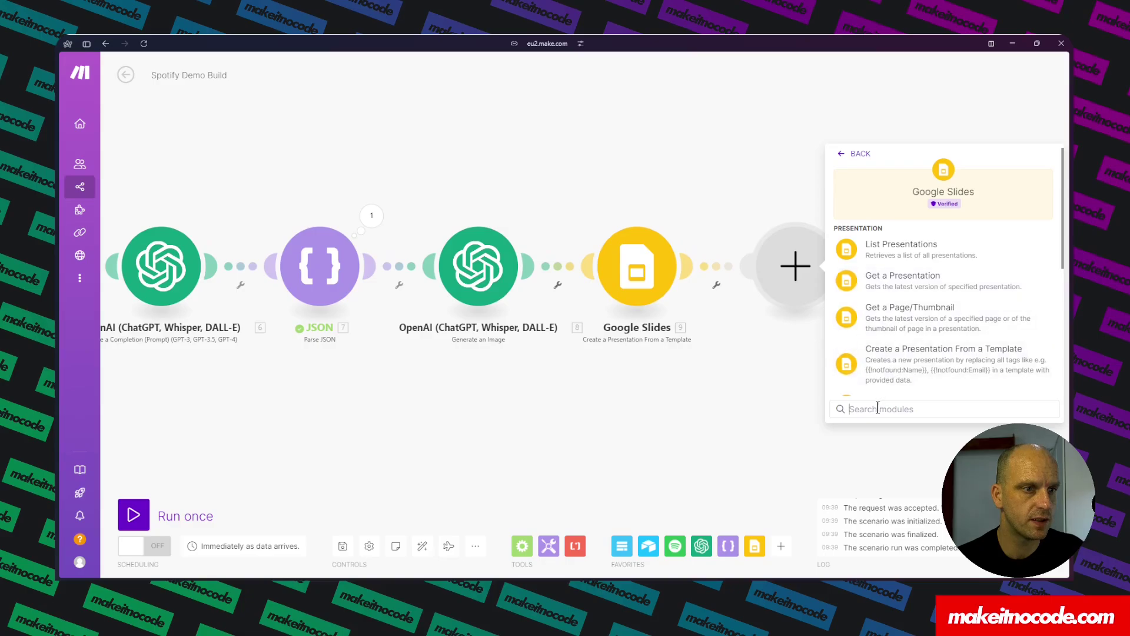
type("image")
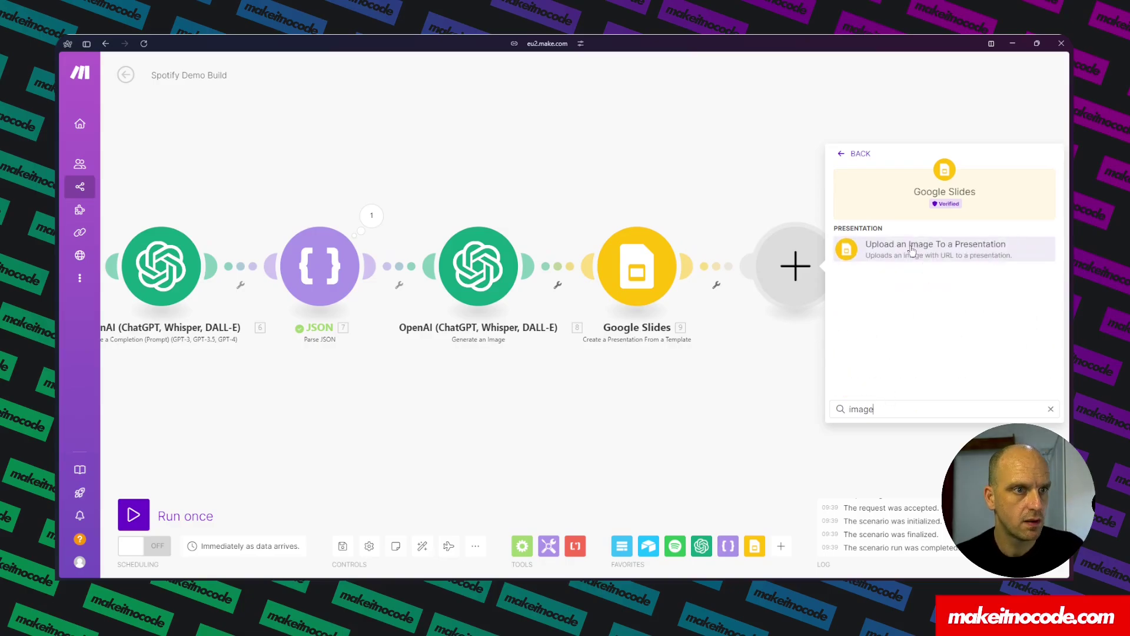
left_click(911, 250)
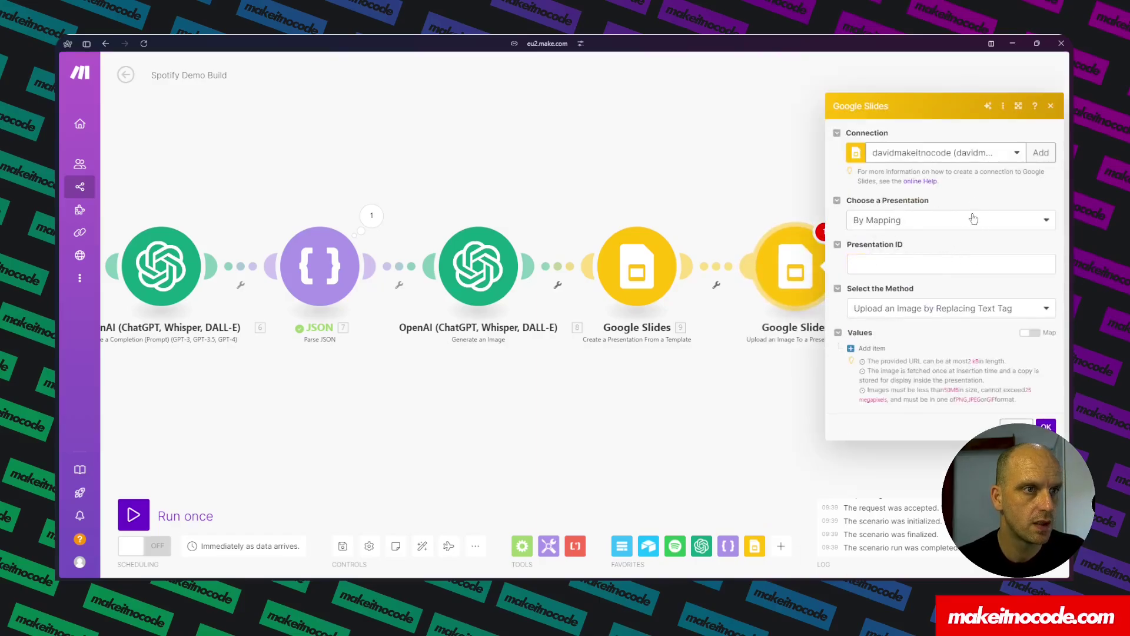
- Map the created presentation's Presentation ID and add a value item with the tag image, matching the Gym Slide placeholder
left_click(866, 266)
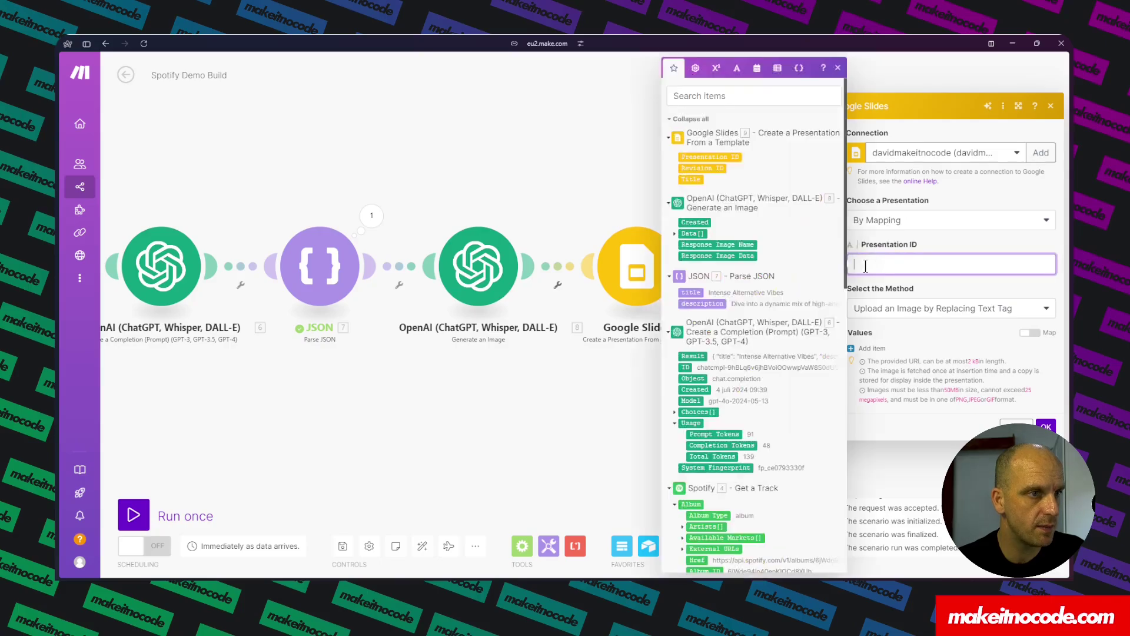
left_click(723, 157)
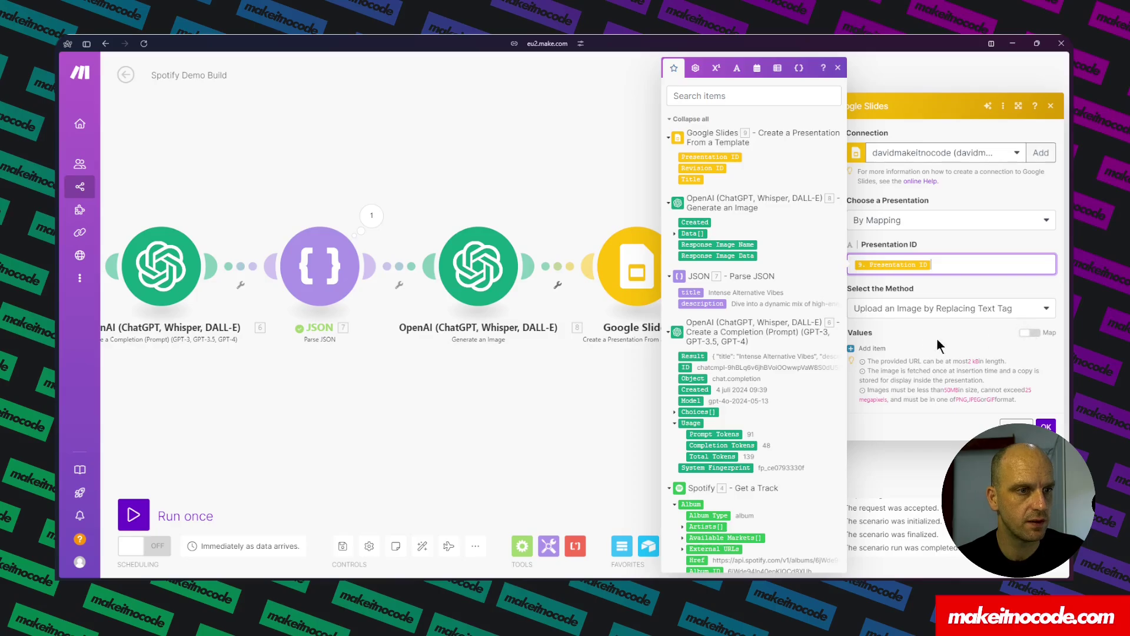
left_click(873, 348)
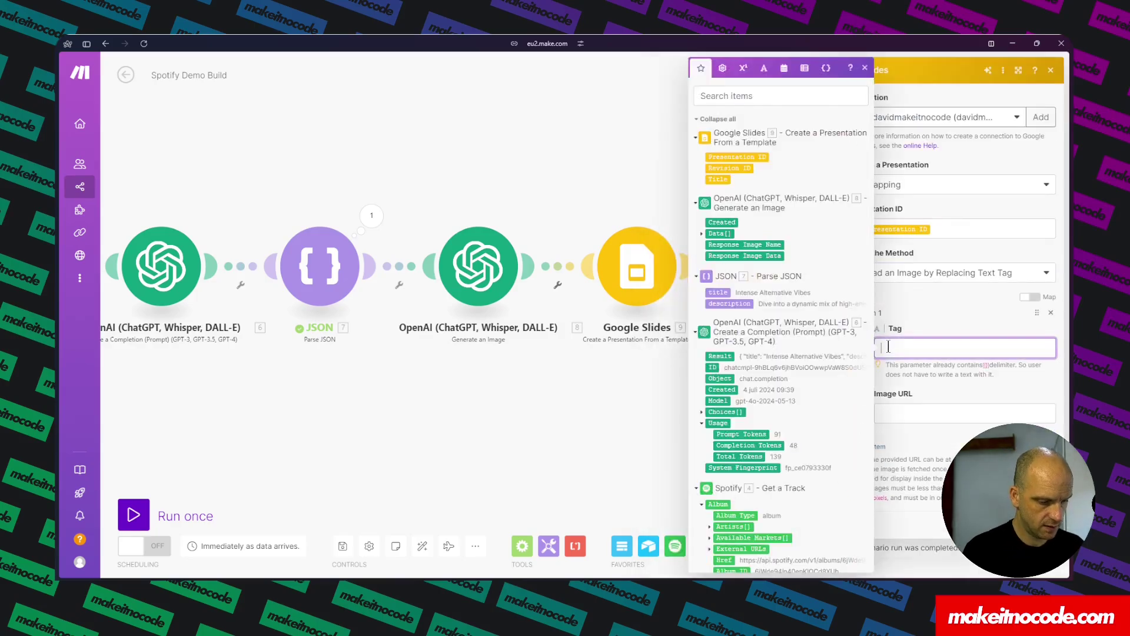
mouse_move(61, 247)
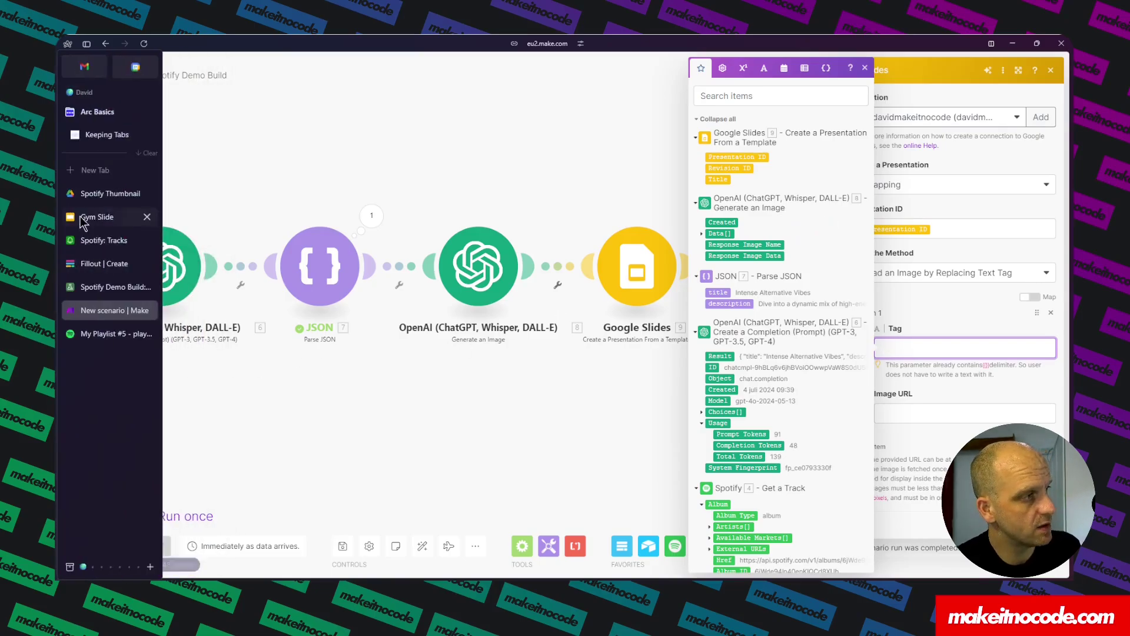
left_click(81, 216)
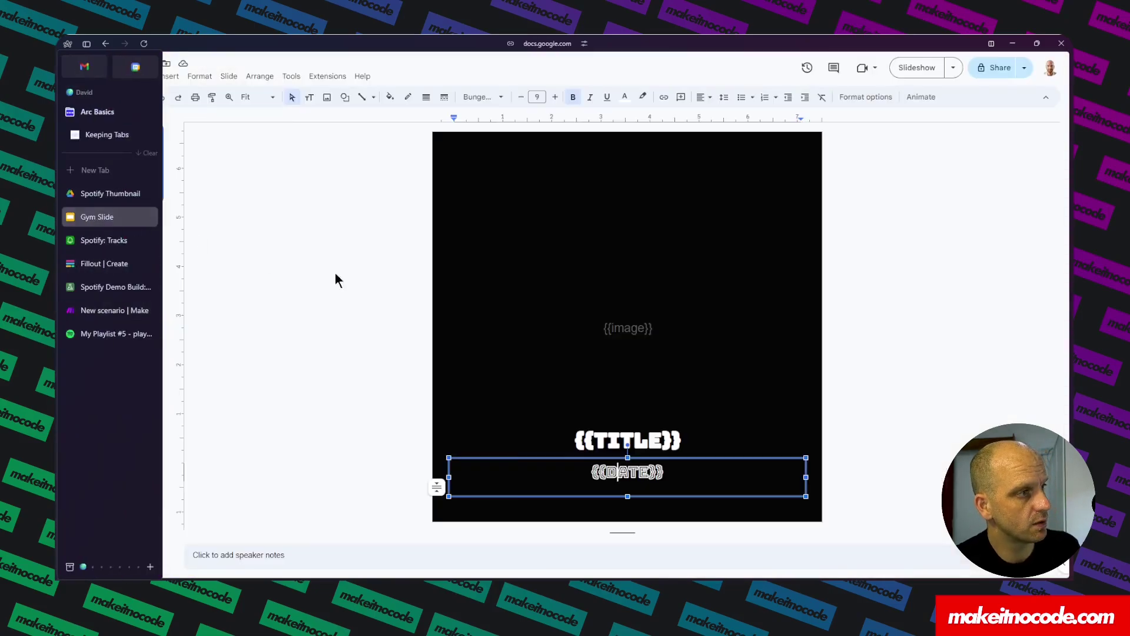
double_click(628, 329)
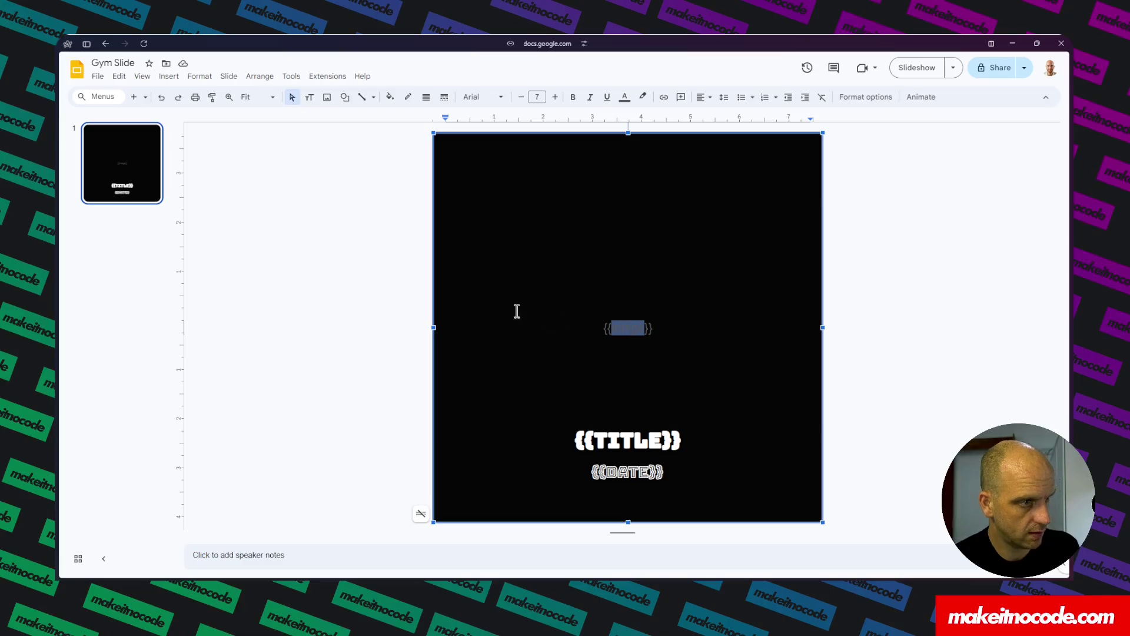
mouse_move(57, 211)
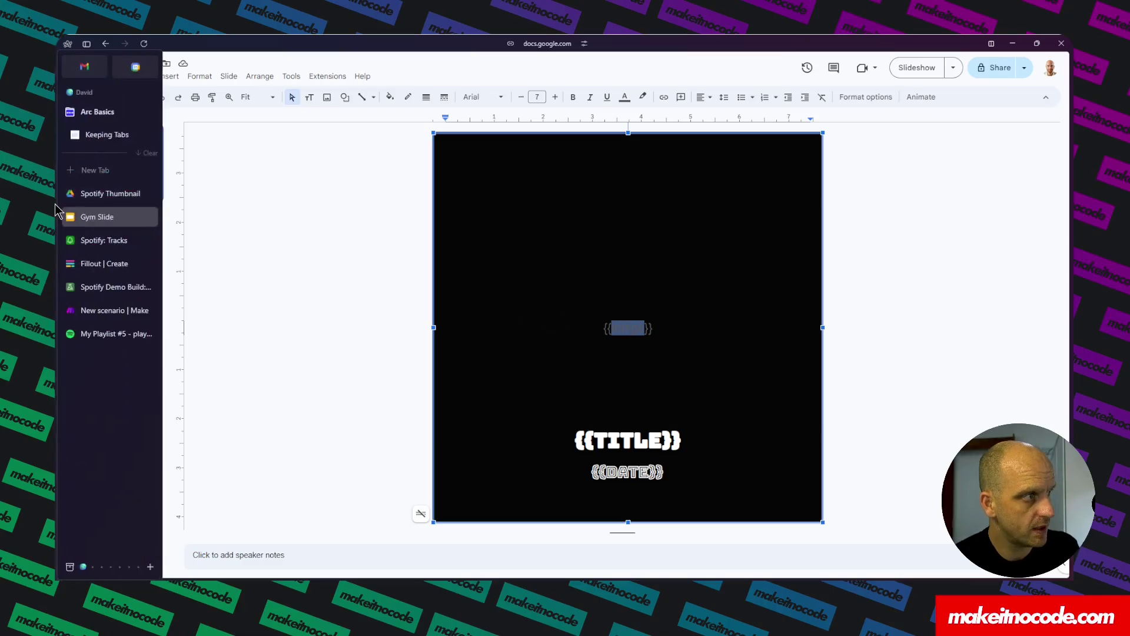
left_click(106, 315)
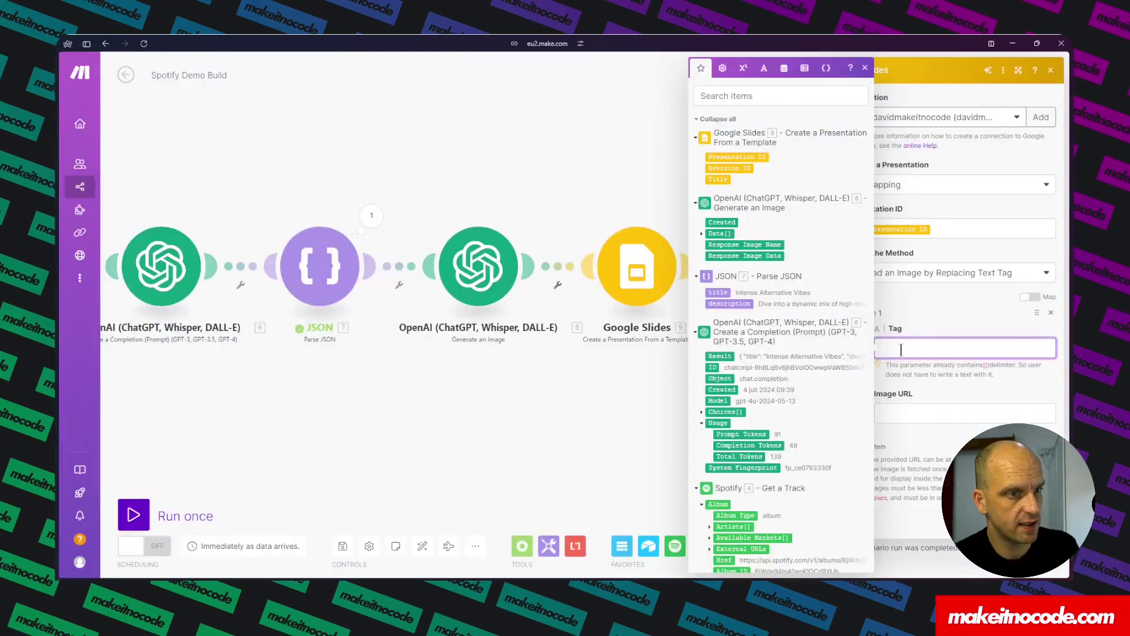
type("image")
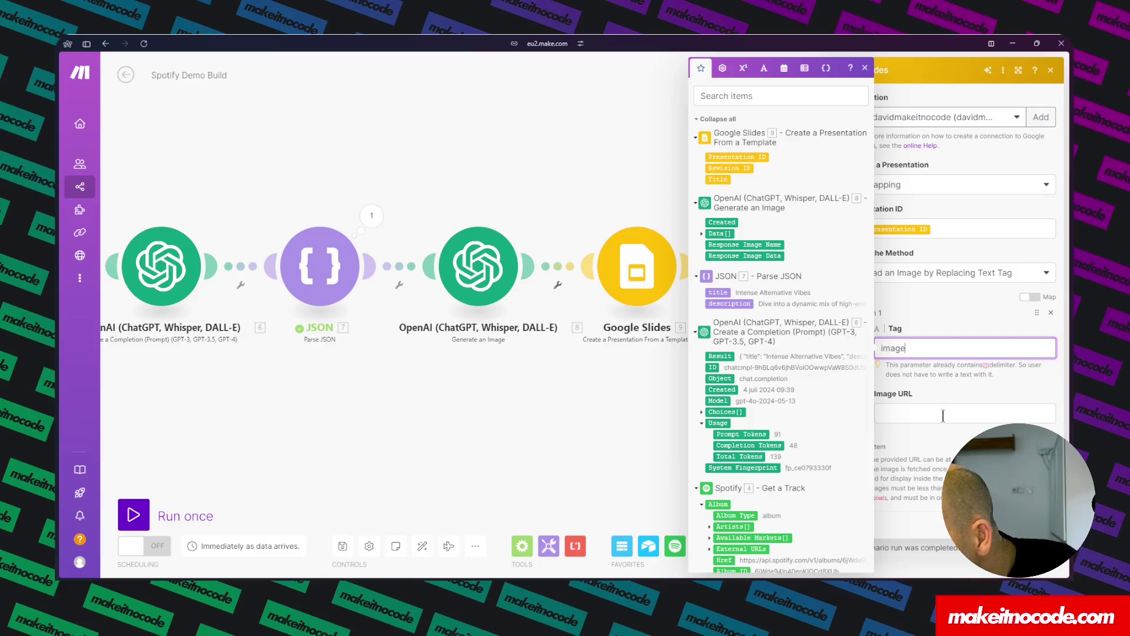
- Map the item's Image URL to the URL in the Generate an Image module's Data array and save the module
left_click(890, 415)
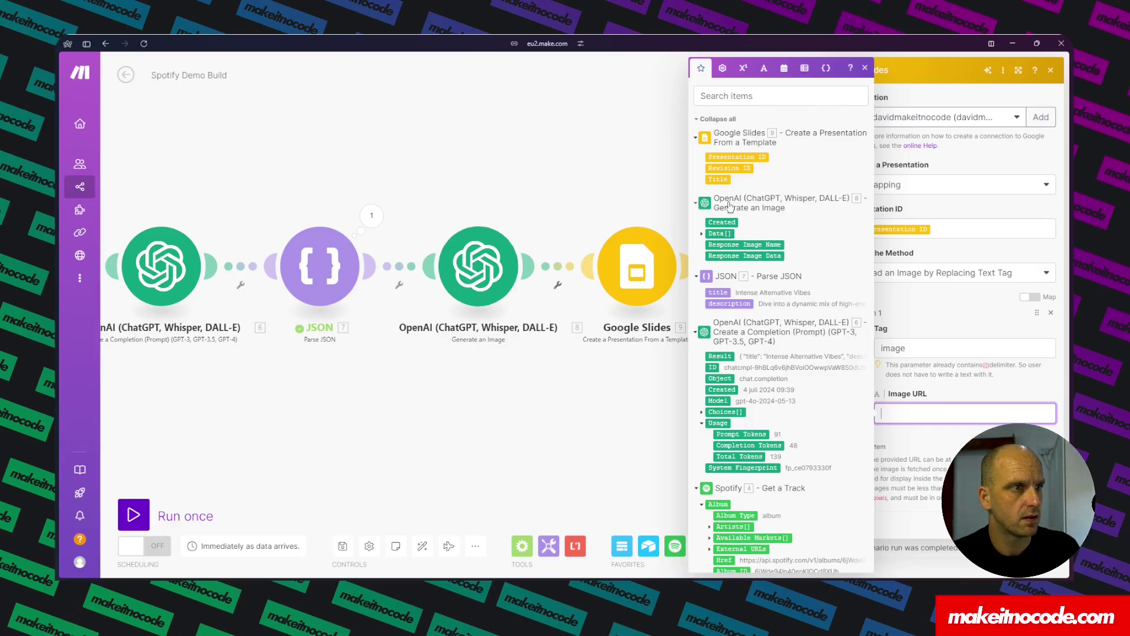
left_click(701, 234)
left_click(721, 244)
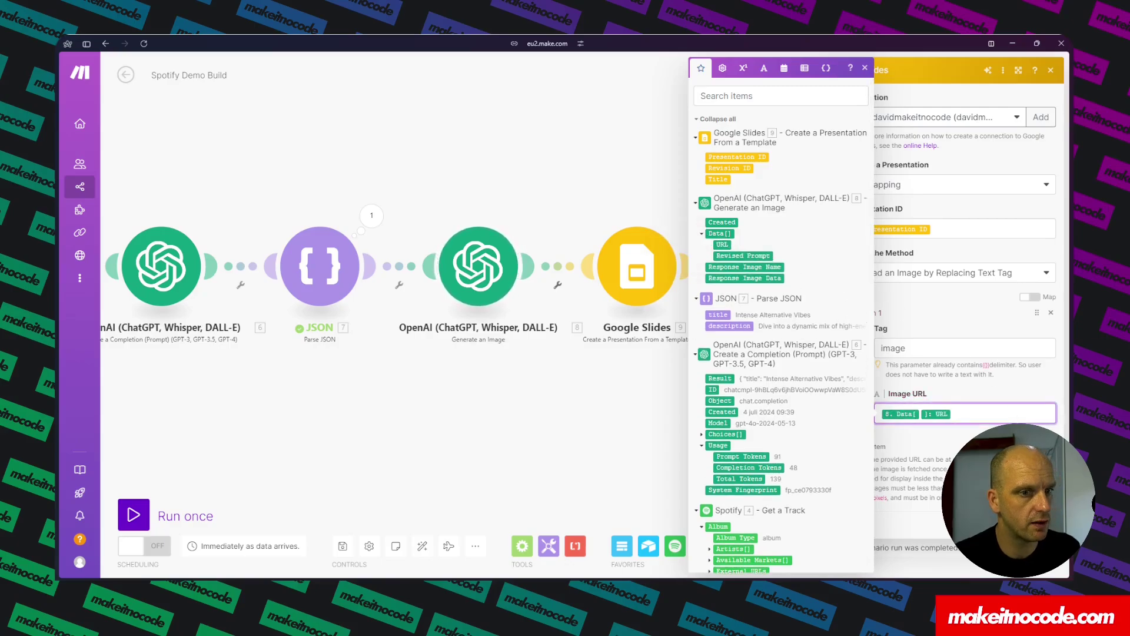
left_click(783, 384)
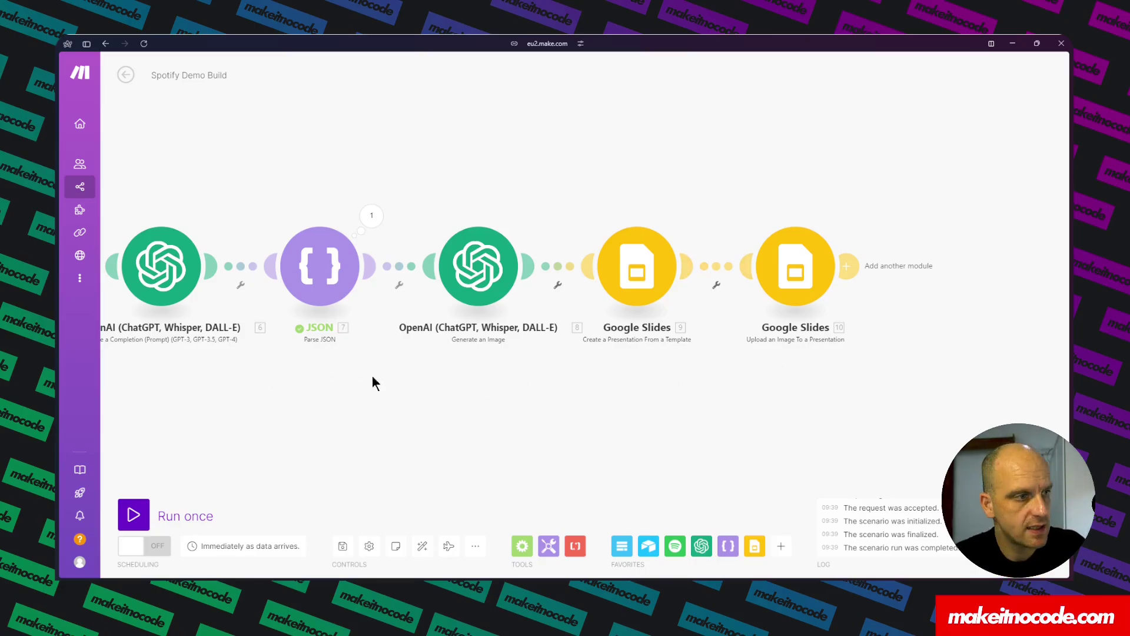
- Run the scenario once, switch to Fillout and restart the form preview for a fresh test submission
scroll(453, 405, "down", 5)
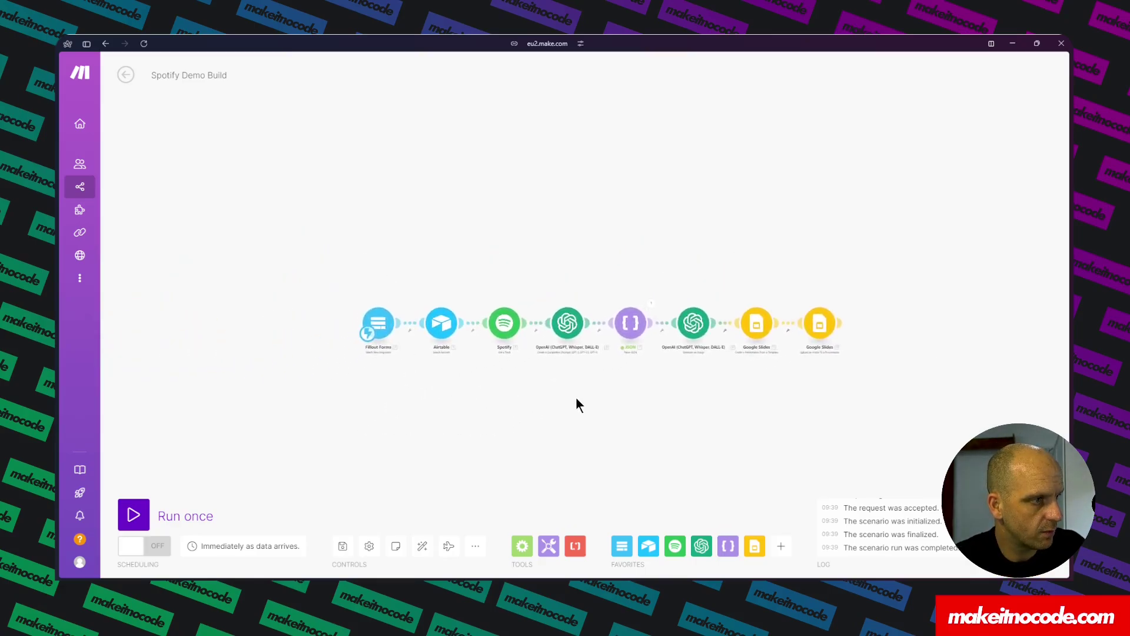
left_click(134, 514)
mouse_move(54, 276)
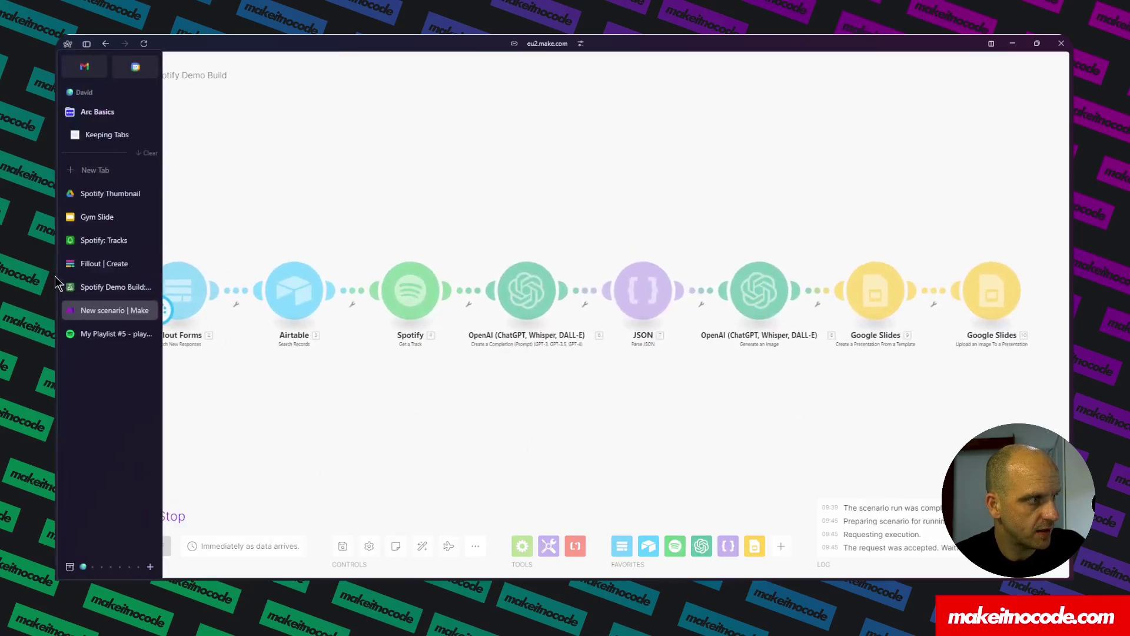
left_click(93, 263)
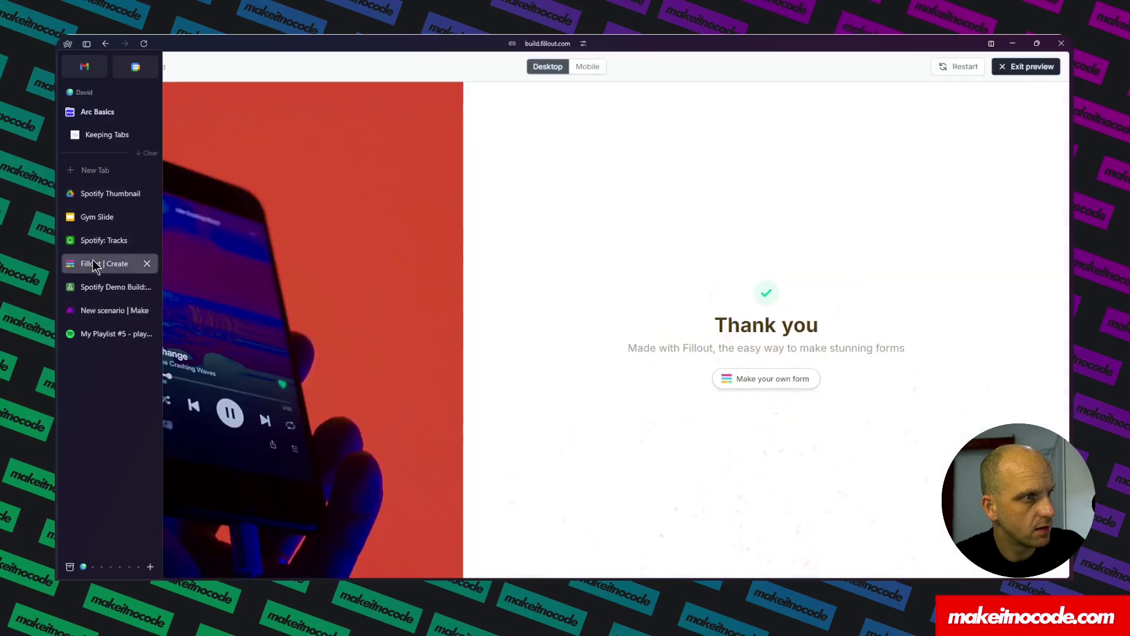
left_click(959, 66)
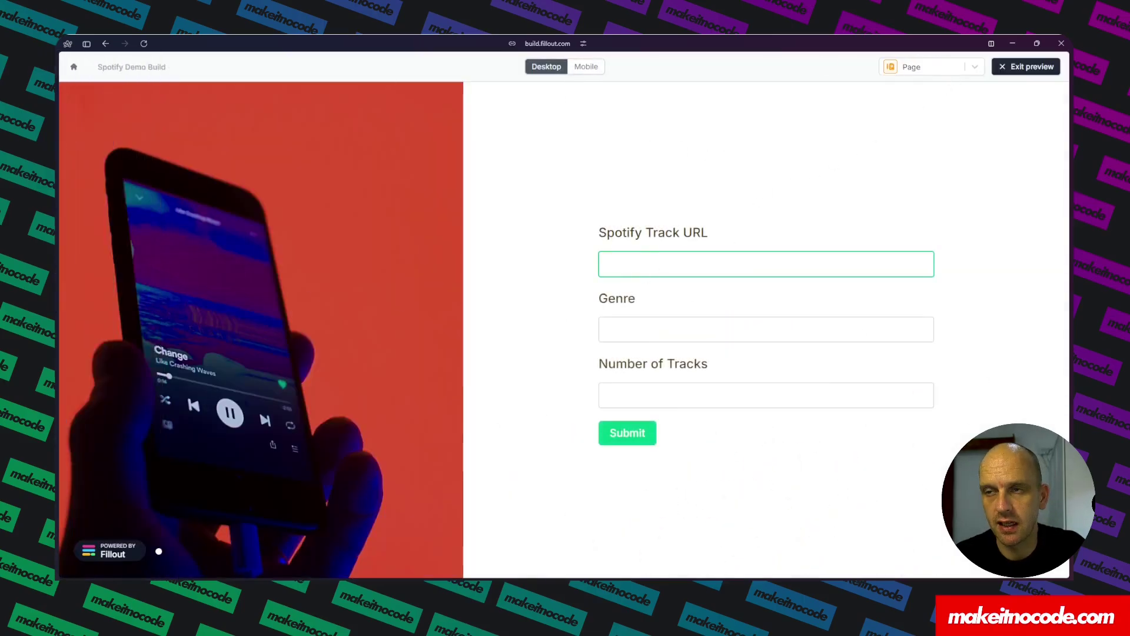
- Switch to Spotify and copy the song link of Chop Suey! by System Of A Down
mouse_move(58, 336)
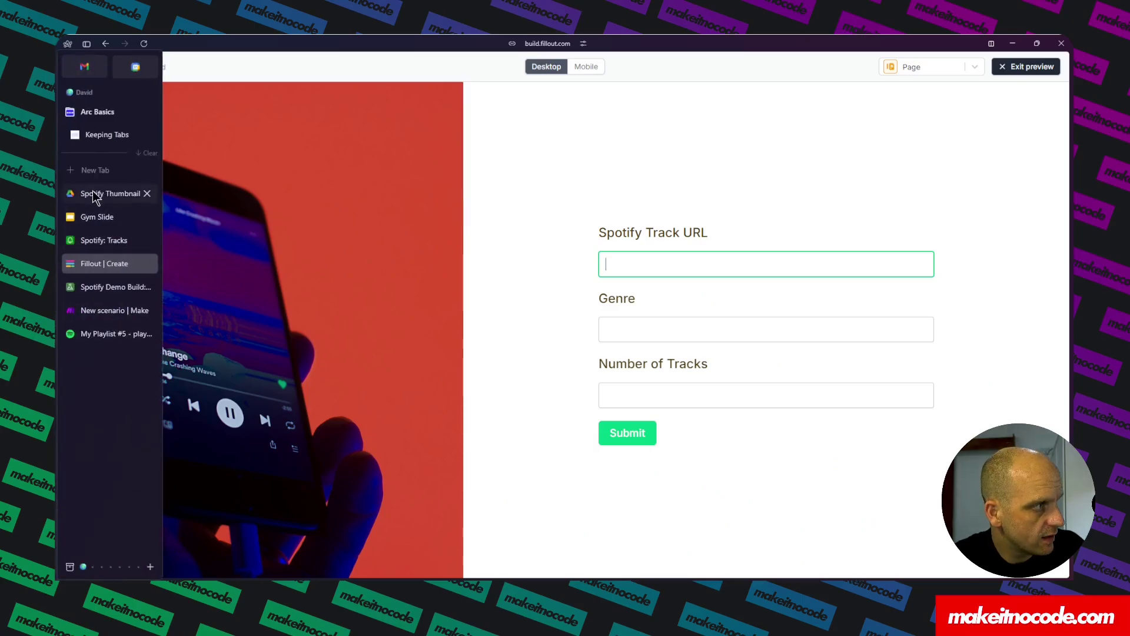
left_click(94, 339)
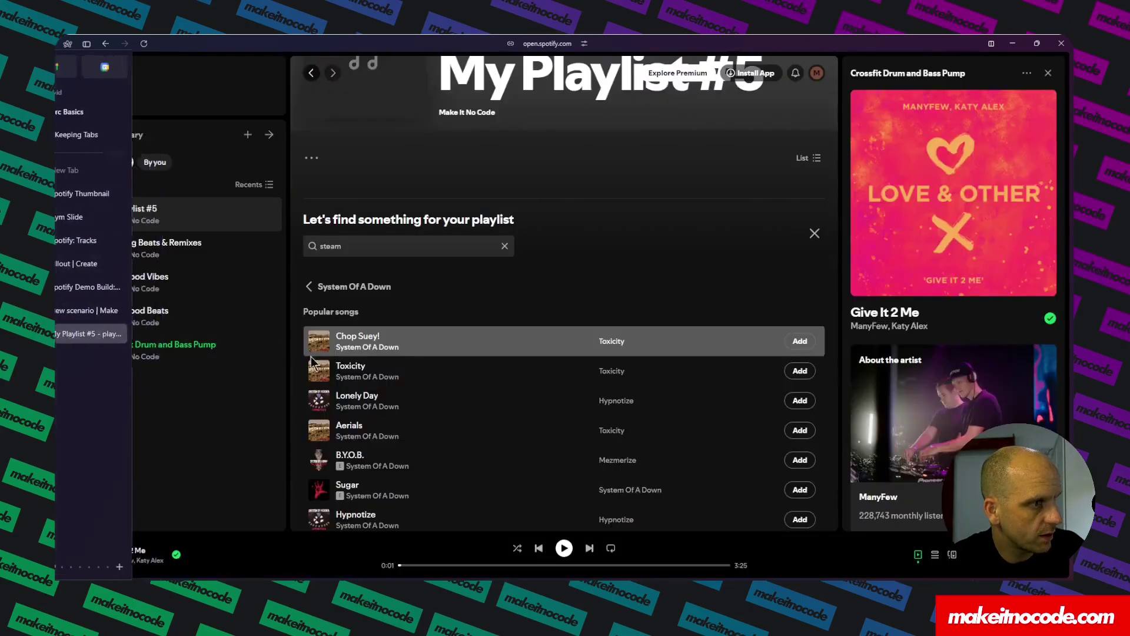
right_click(463, 338)
mouse_move(491, 506)
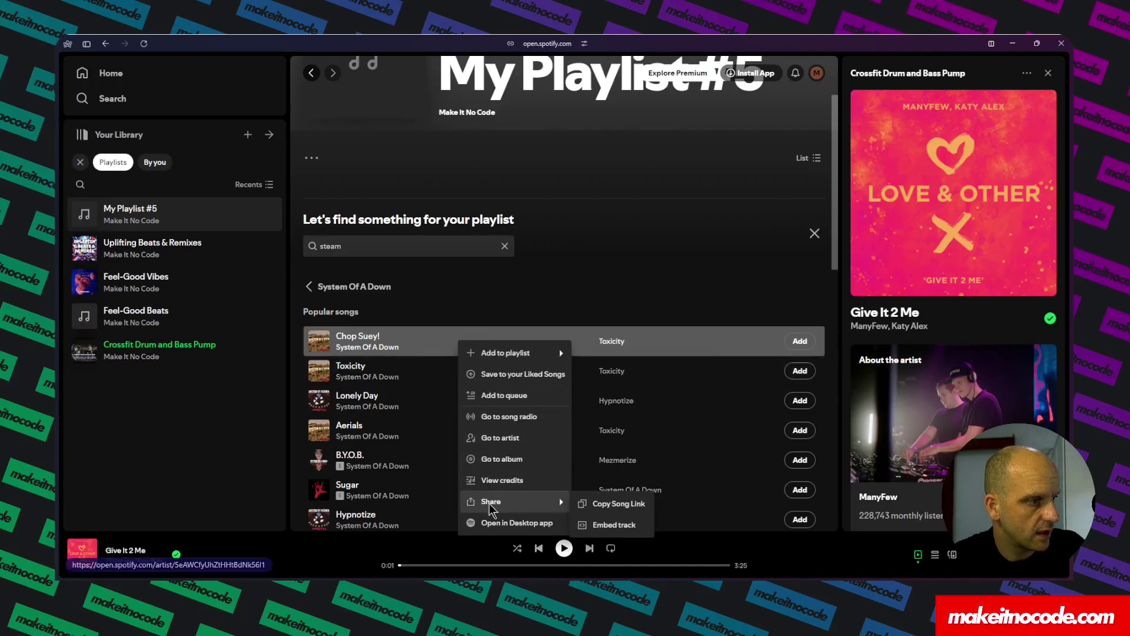
left_click(608, 506)
- Submit the Fillout form with the copied Spotify track URL, genre Rock and 10 as the number of tracks
mouse_move(66, 271)
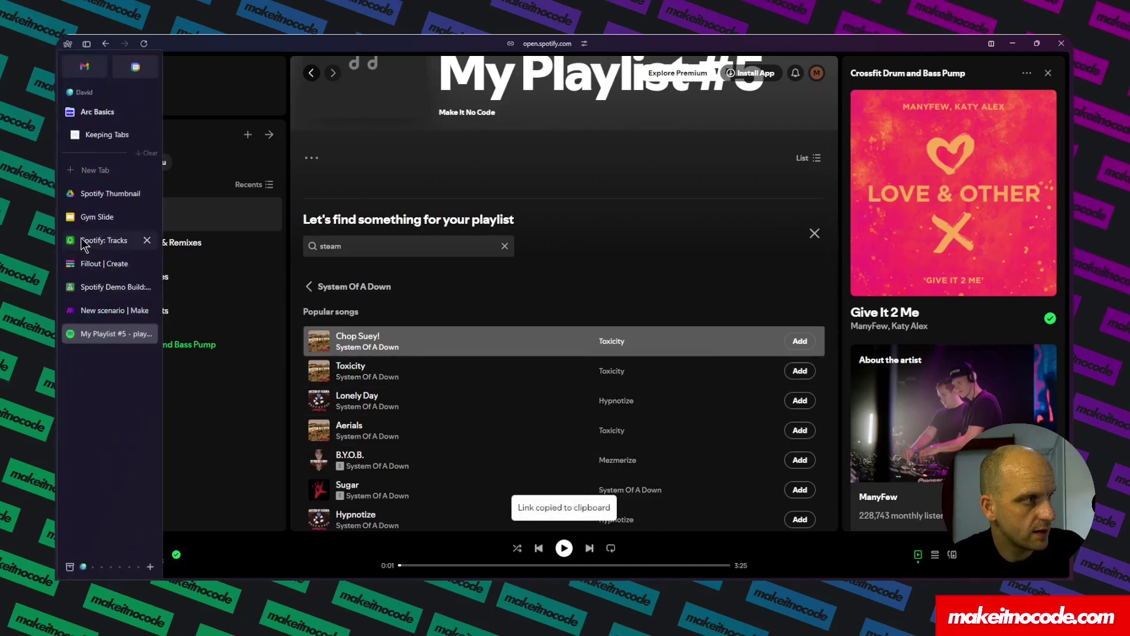
left_click(94, 264)
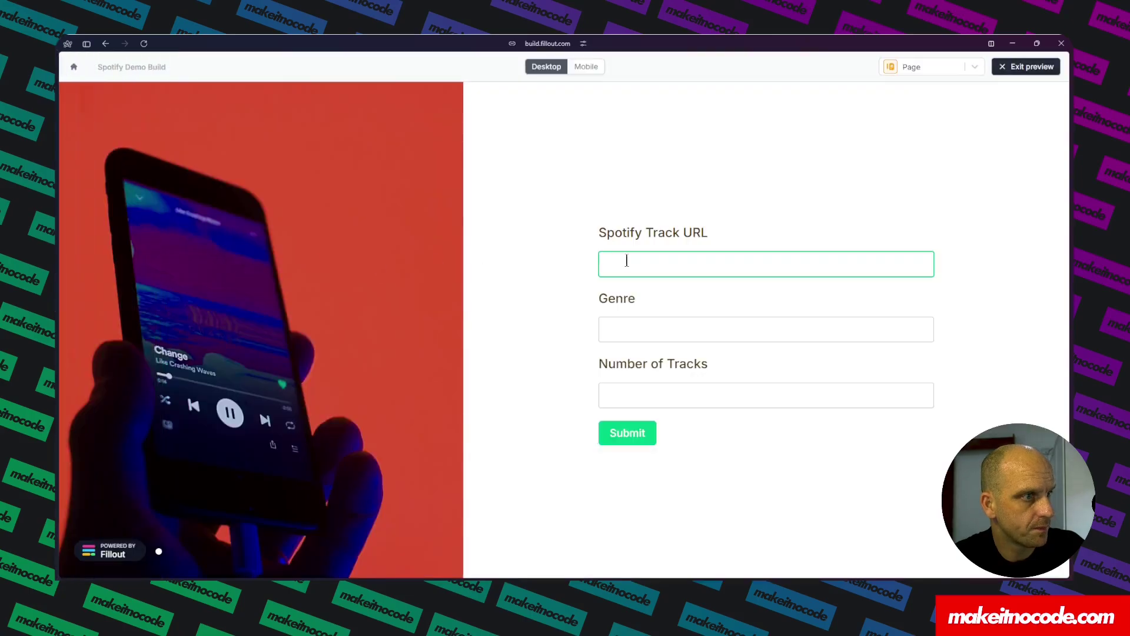
key("ctrl+v")
left_click(610, 352)
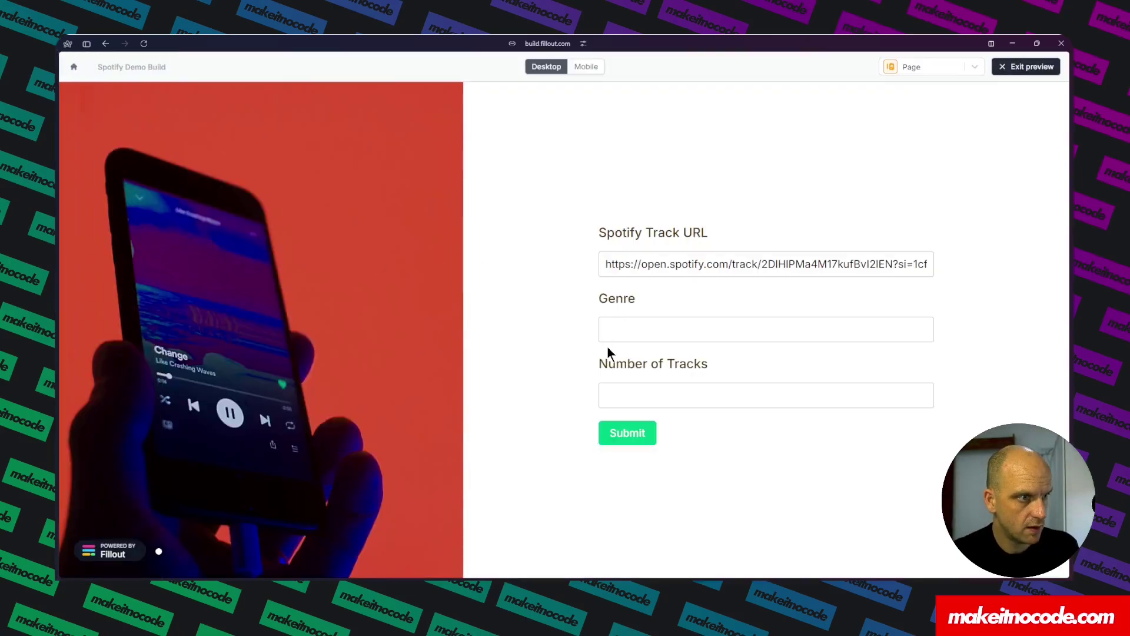
left_click(616, 329)
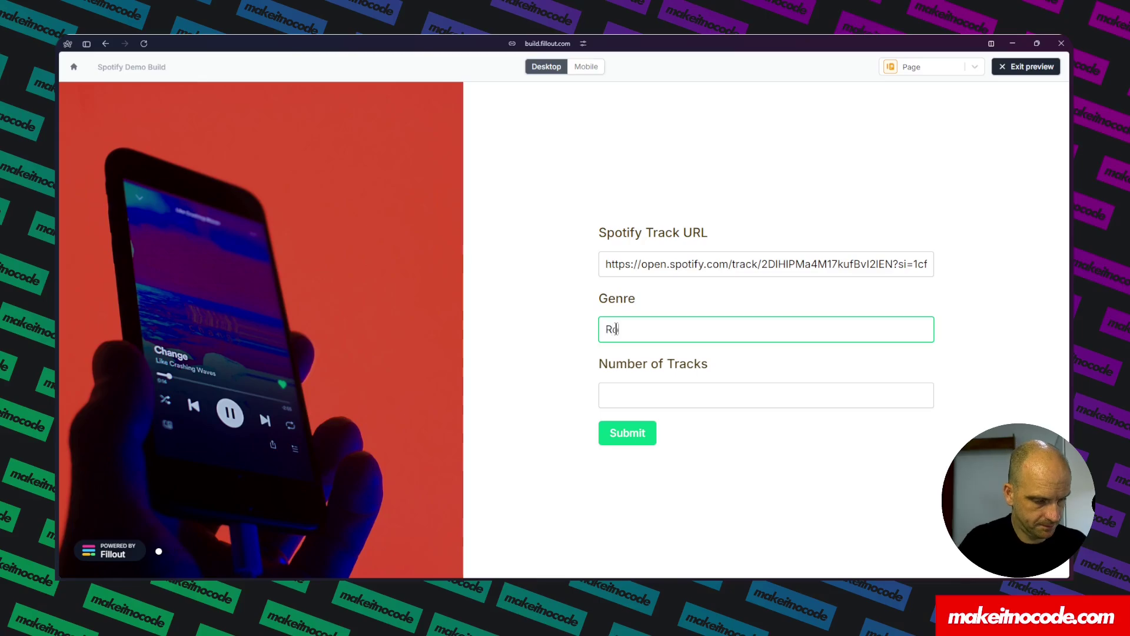
left_click(655, 394)
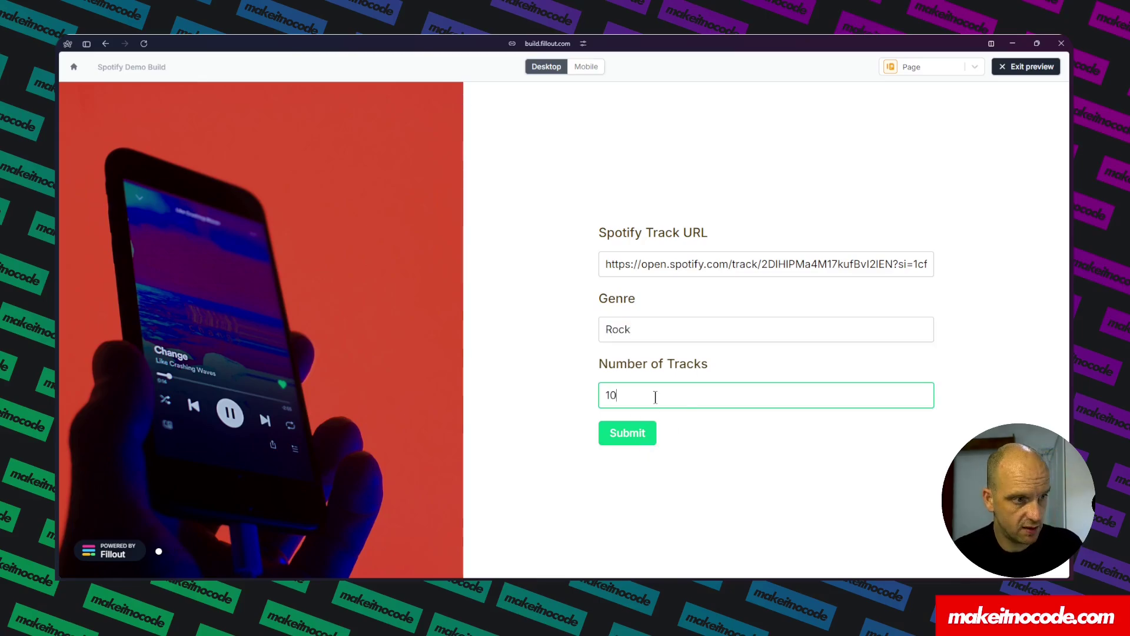
left_click(631, 438)
- Check the submitted record in the Airtable Playlists table, then inspect the final Google Slides module's output in Make
mouse_move(54, 294)
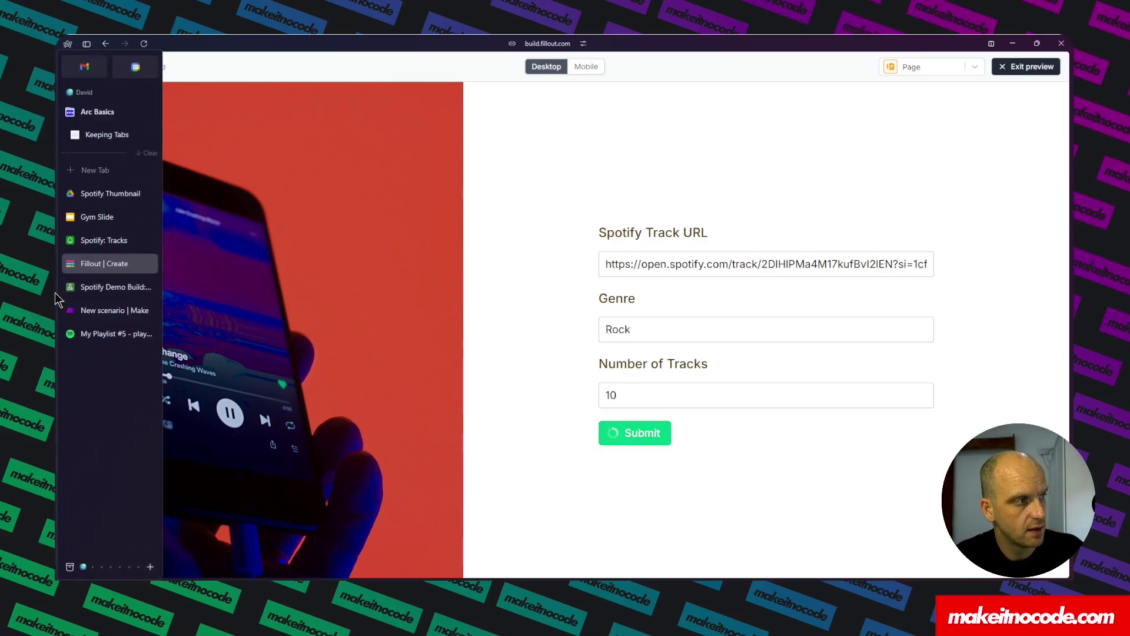
left_click(92, 287)
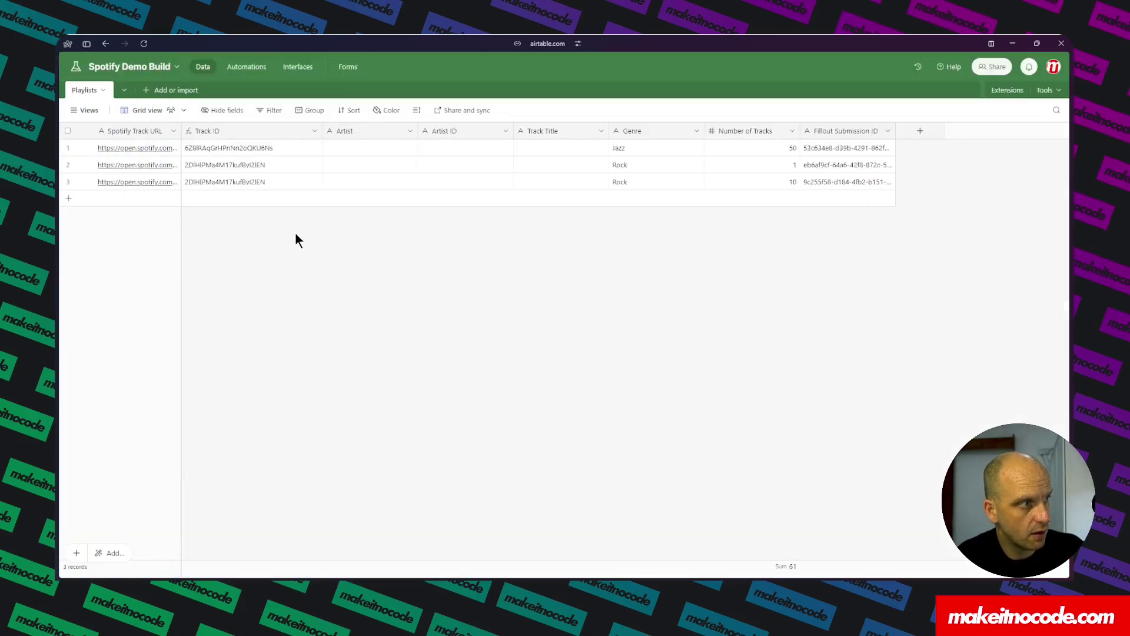
mouse_move(54, 210)
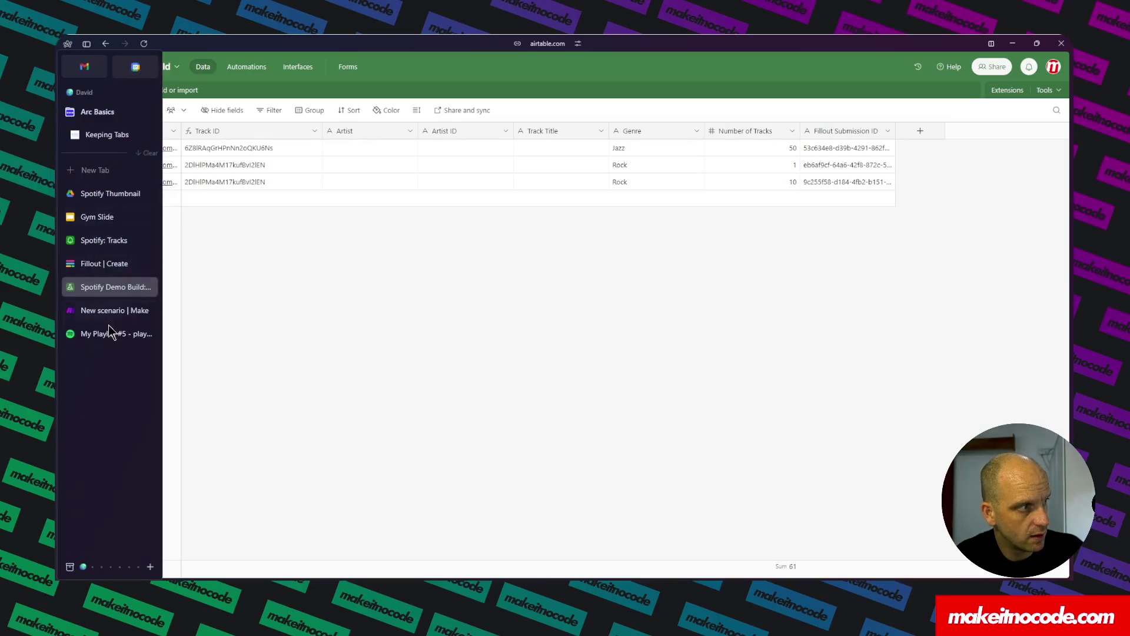
left_click(106, 311)
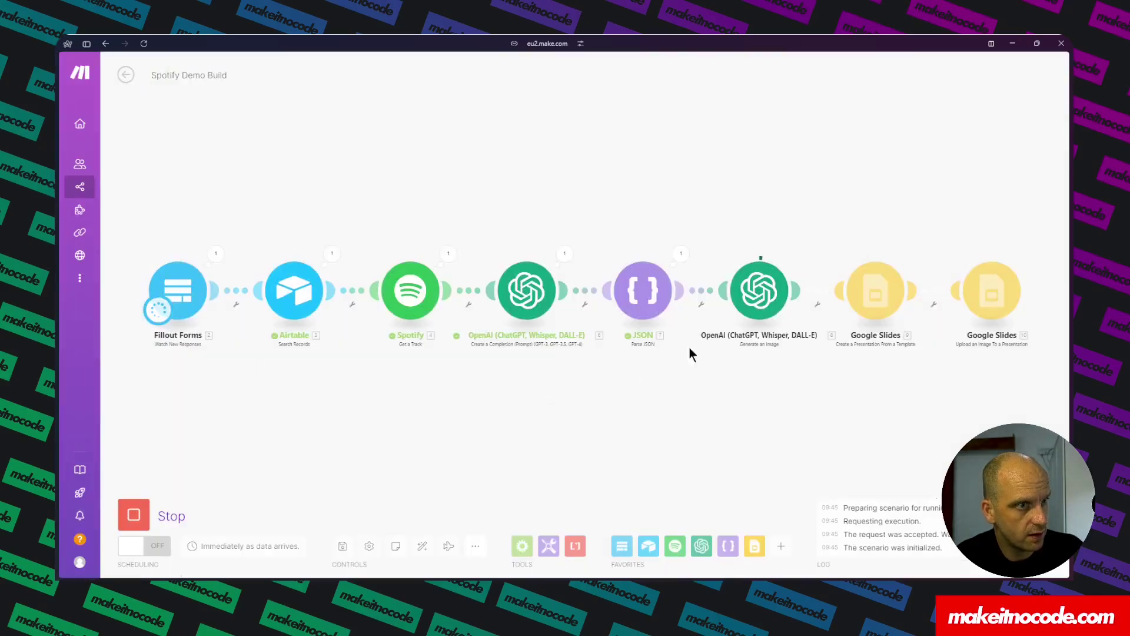
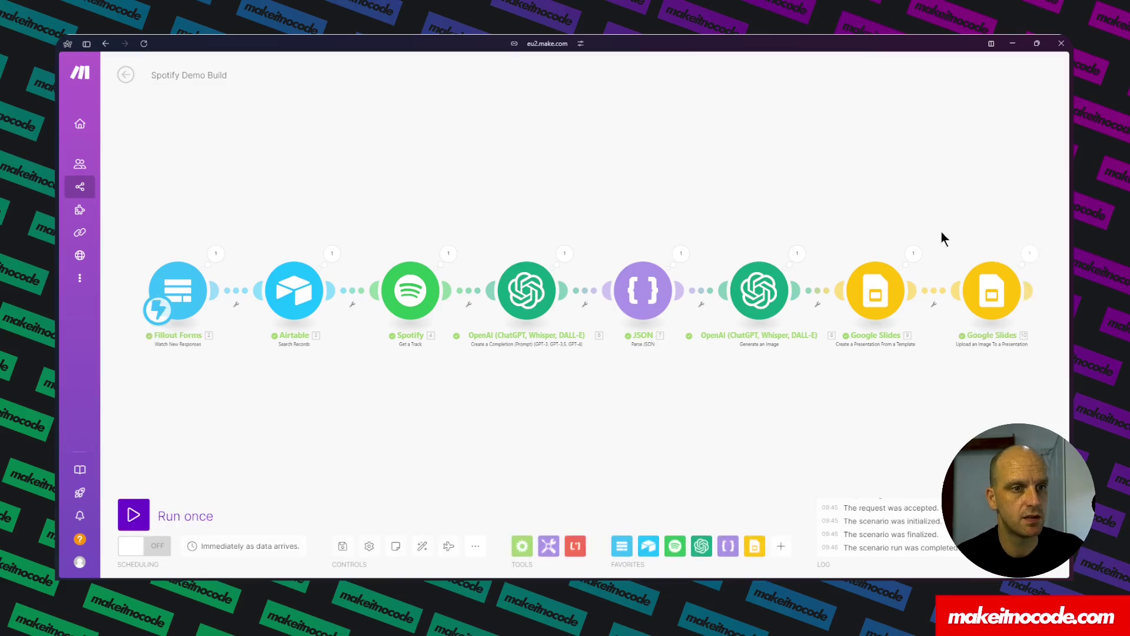
left_click(1030, 259)
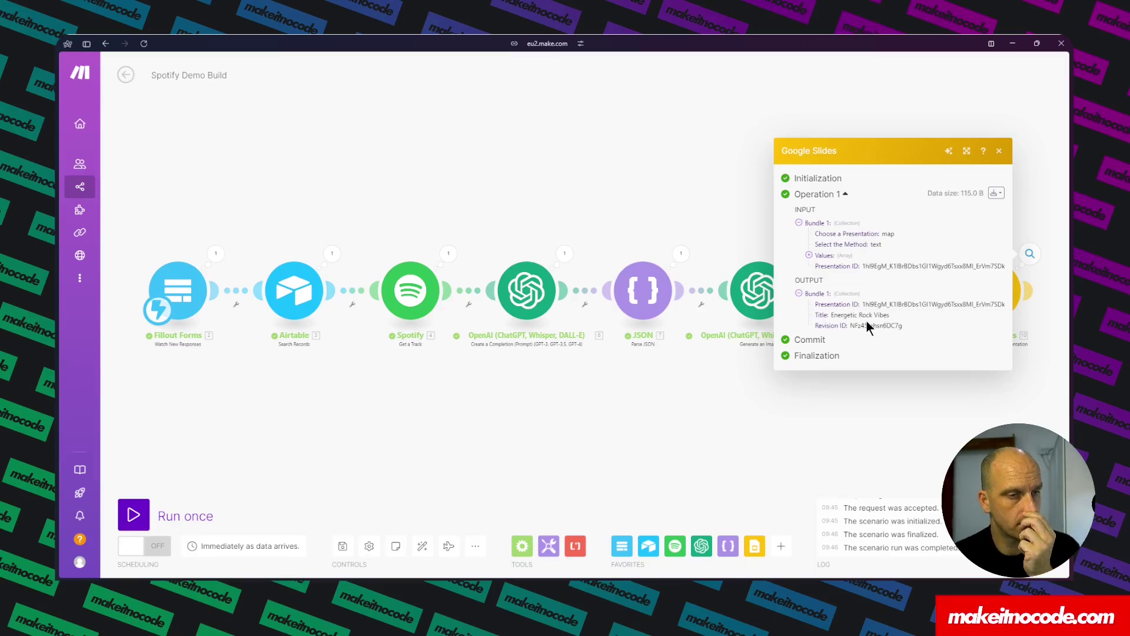
- Refresh the Spotify Thumbnail folder in Google Drive and locate the Energetic Rock Vibes presentation
mouse_move(59, 253)
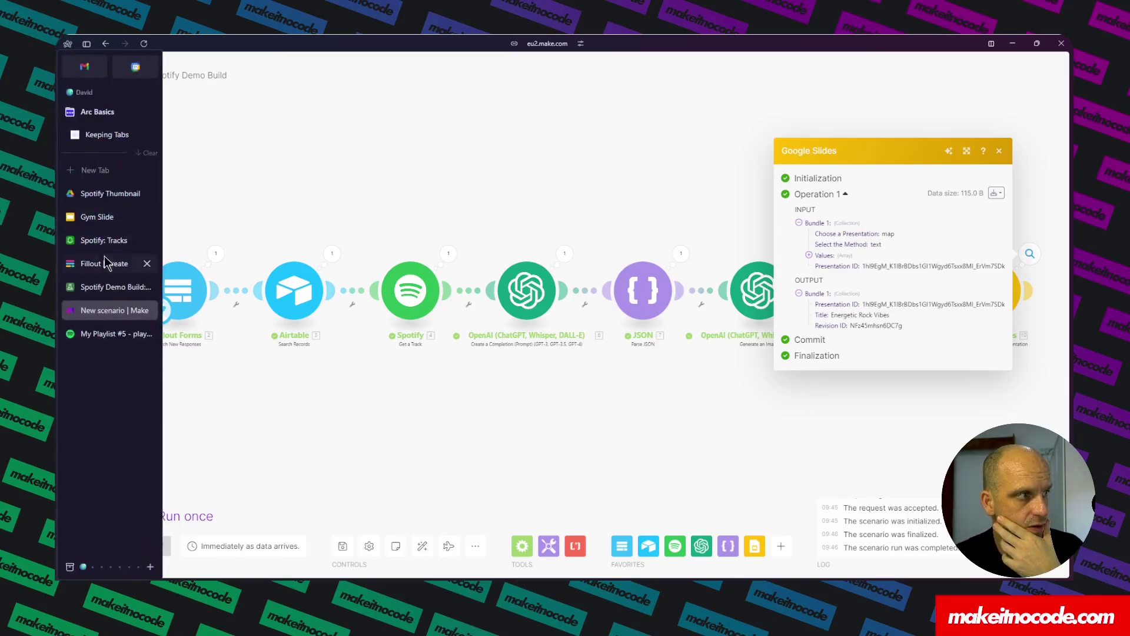
left_click(101, 195)
left_click(400, 409)
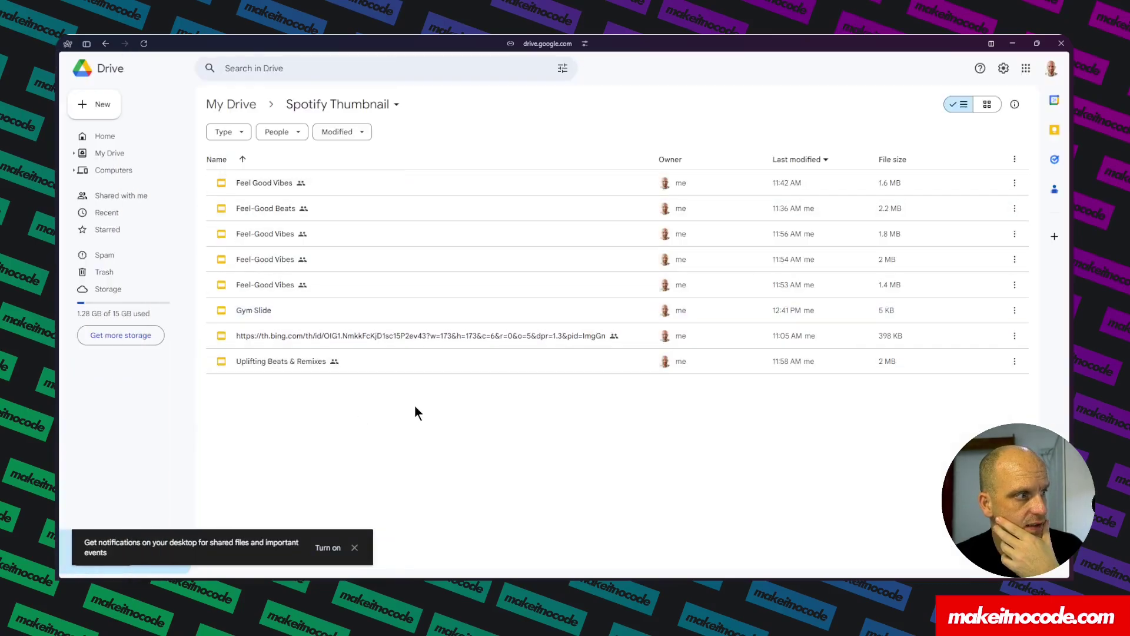
left_click(147, 40)
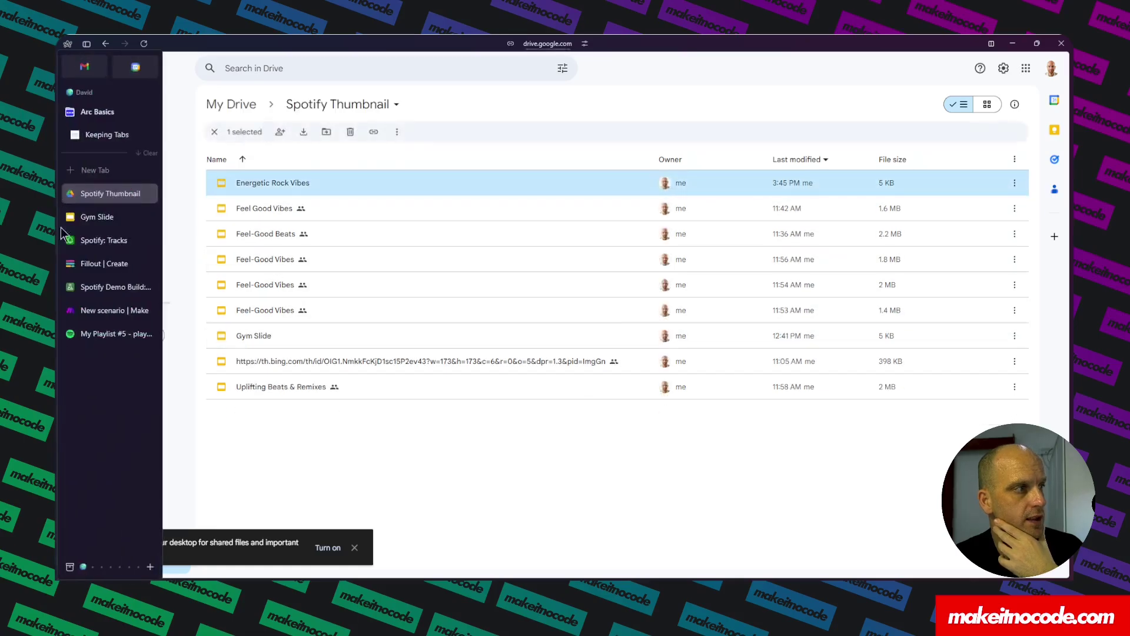
left_click(83, 219)
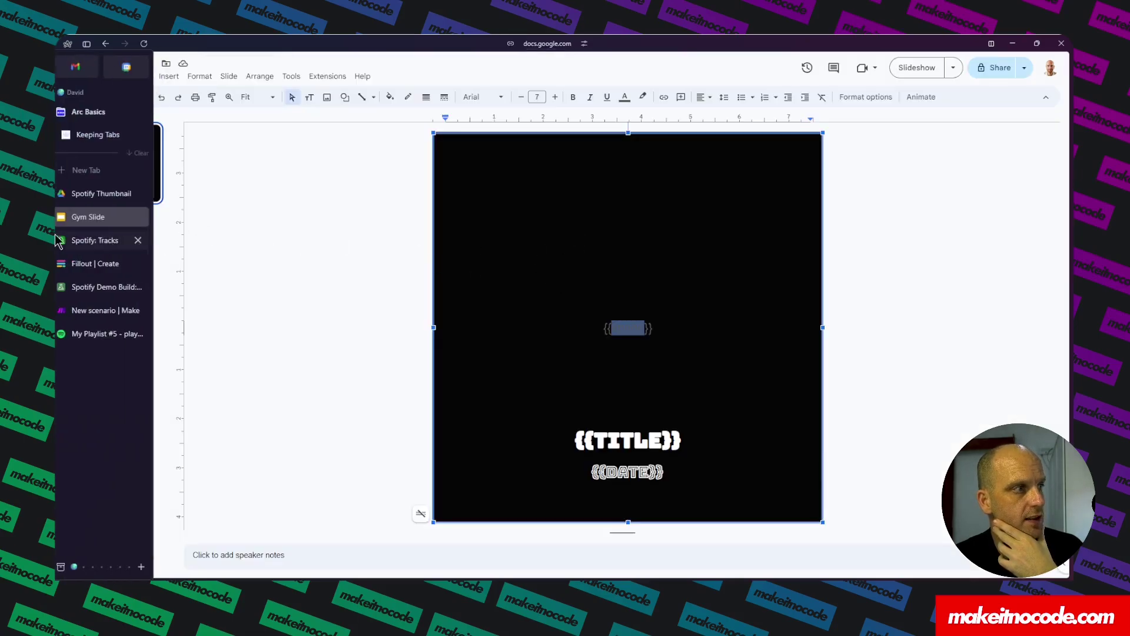
left_click(94, 195)
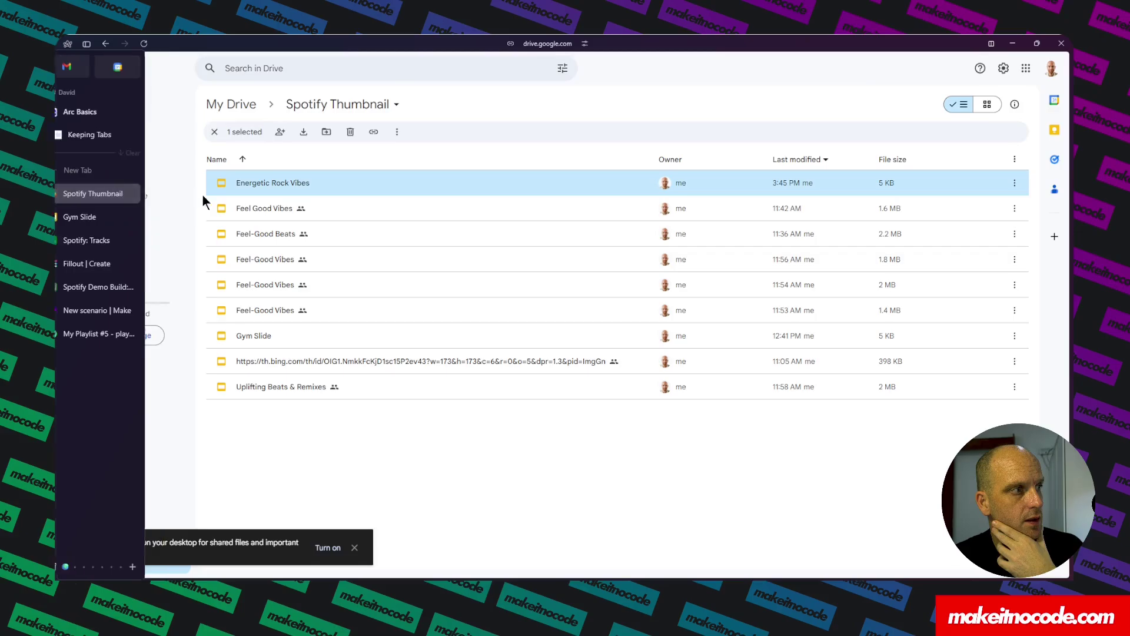
- Open the Energetic Rock Vibes presentation to examine its slide, then return to the Make scenario and close the Google Slides output
double_click(283, 182)
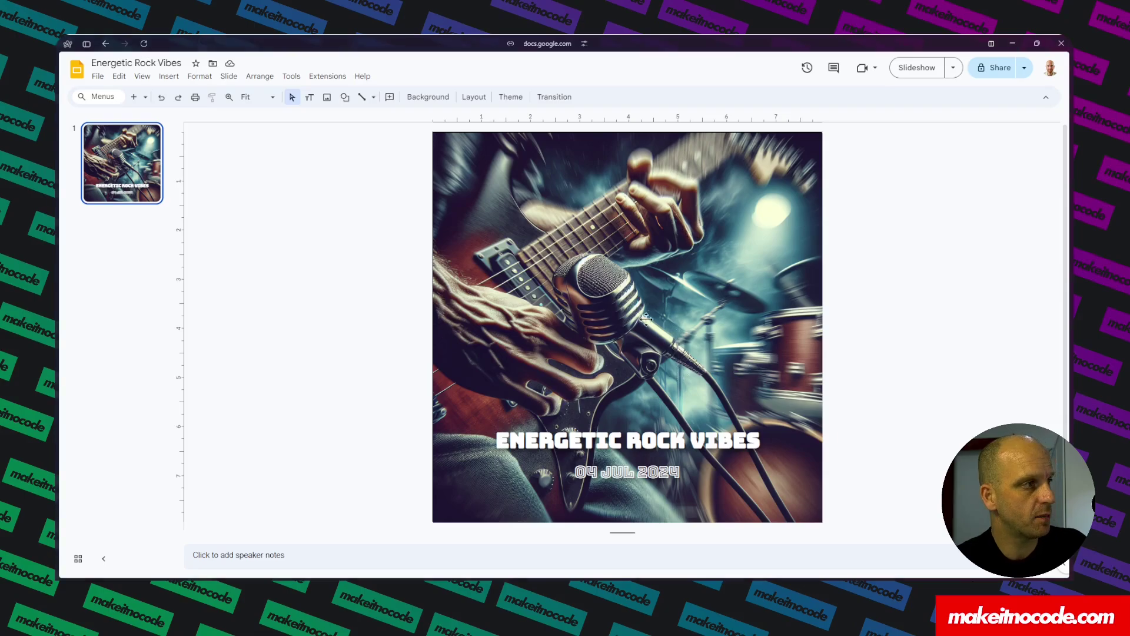
mouse_move(57, 180)
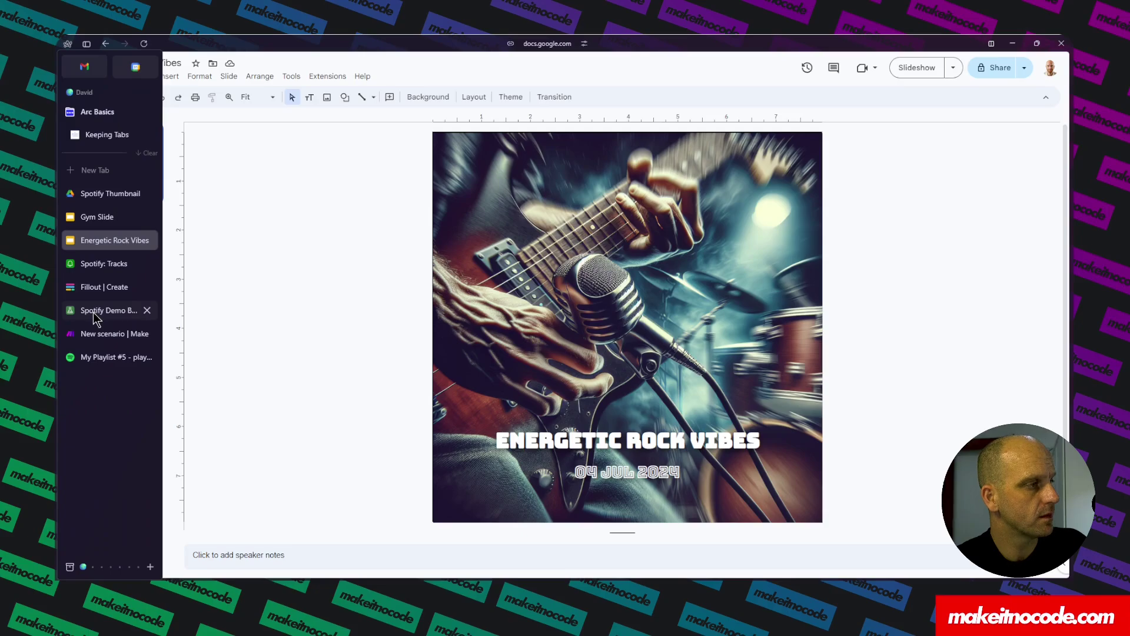
left_click(97, 334)
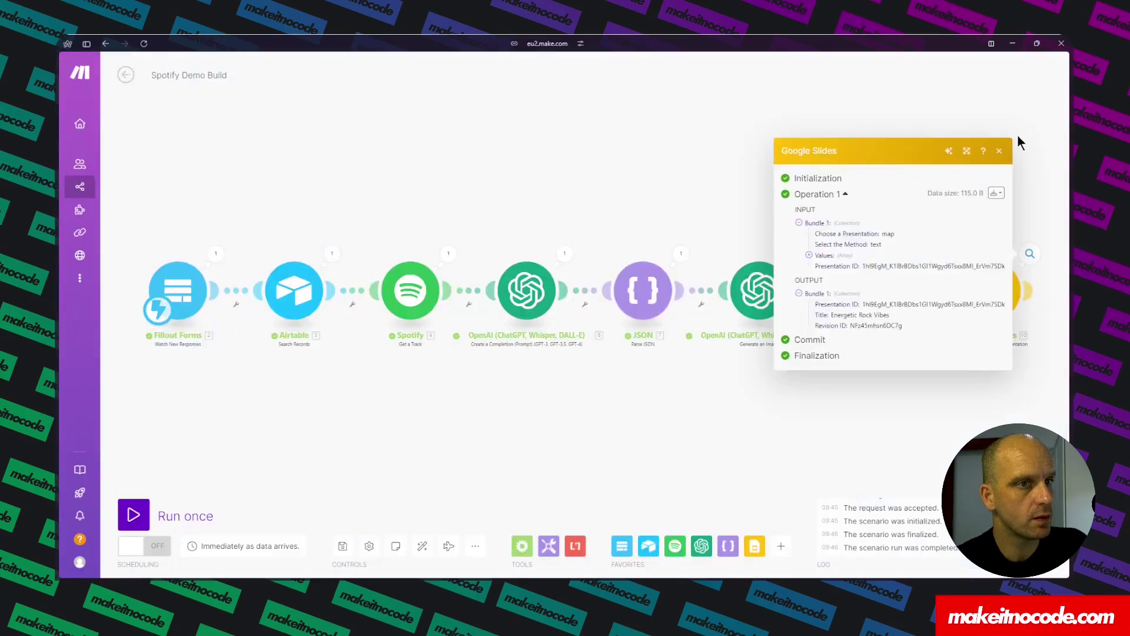
left_click(999, 154)
- Add a Spotify Create a Playlist module after the last Google Slides module
left_click_drag(884, 412, 606, 391)
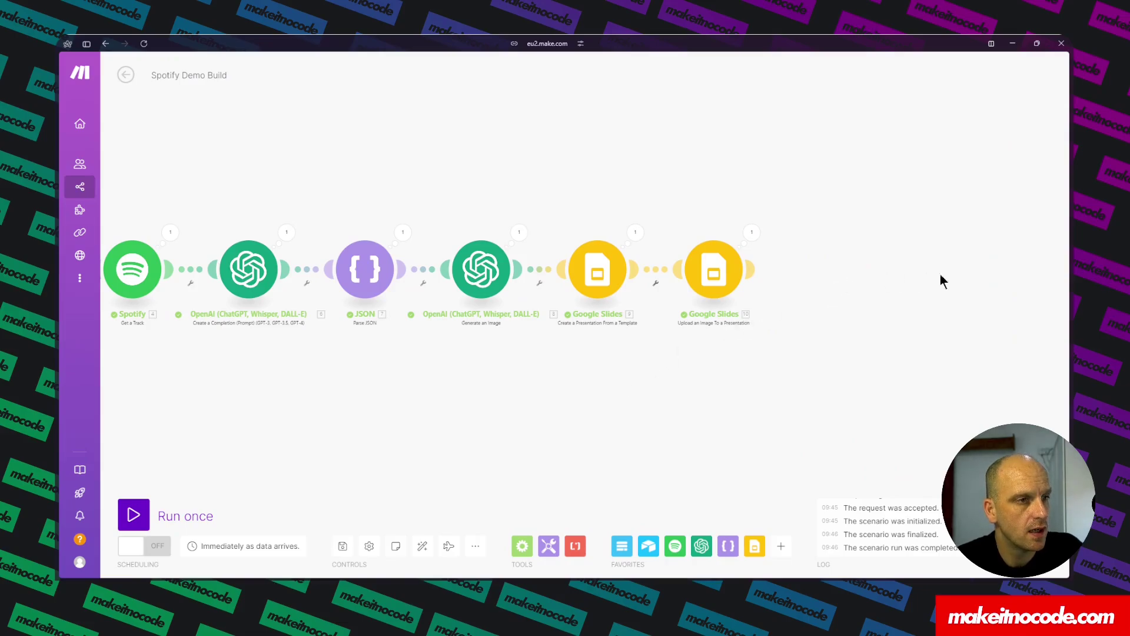
left_click(751, 270)
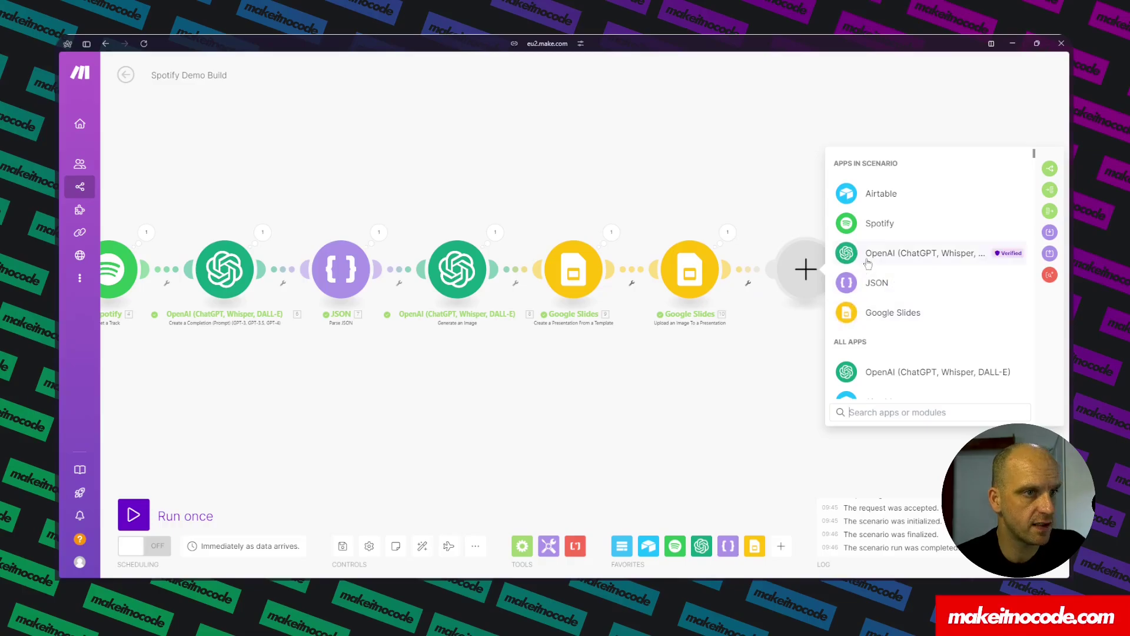
left_click(875, 227)
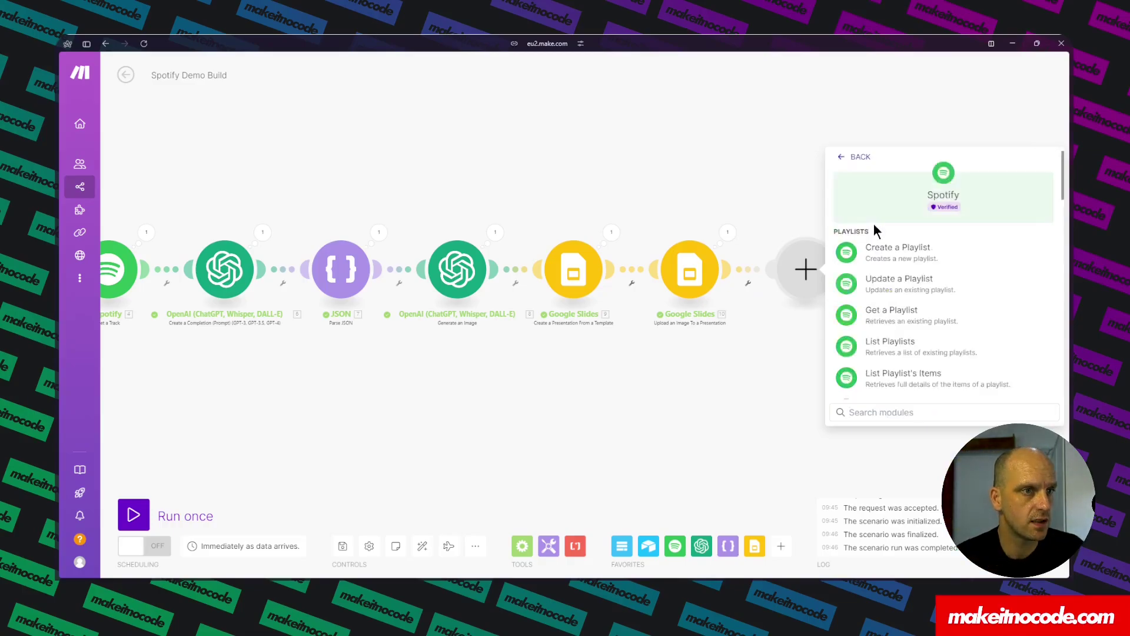
left_click(903, 252)
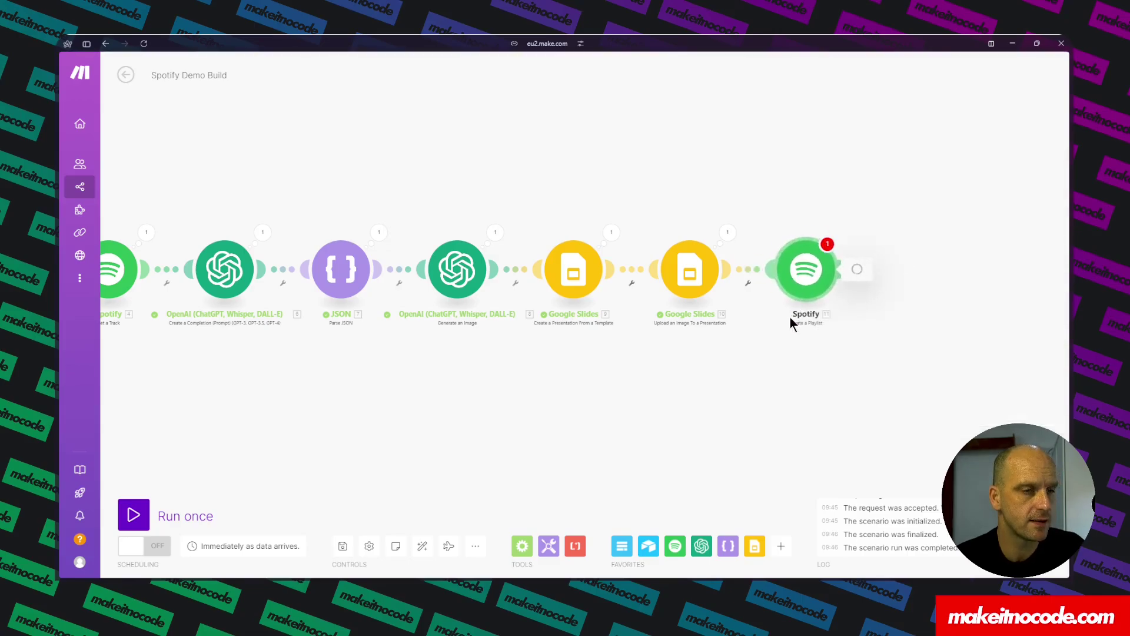
- Map the new playlist's name and description to the Parse JSON title and description, and save the scenario
left_click(895, 184)
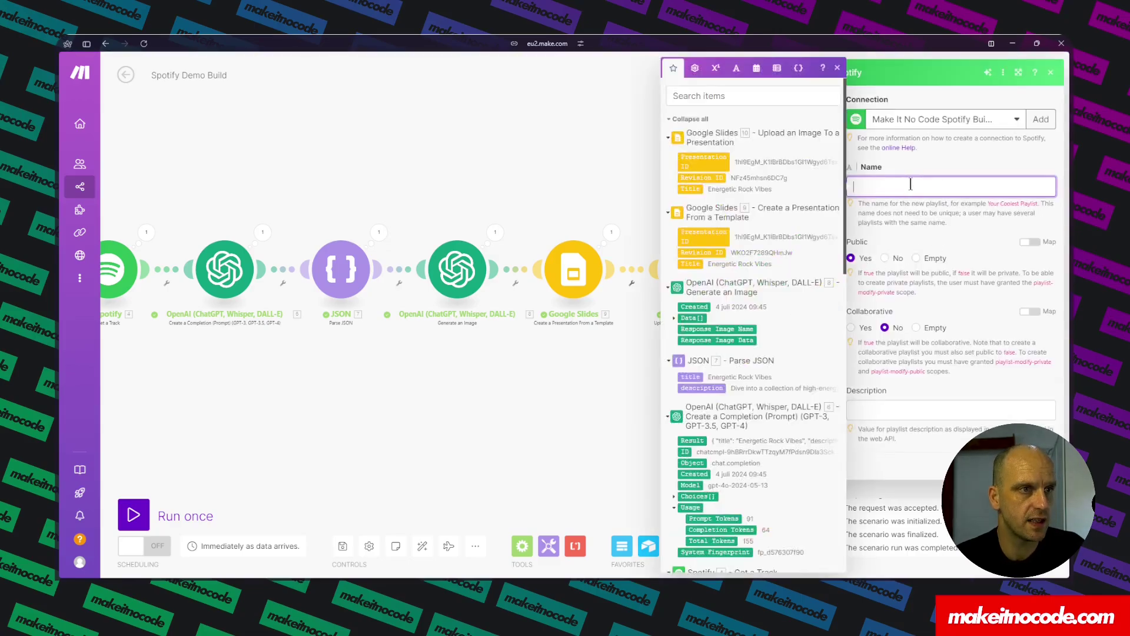
left_click(688, 377)
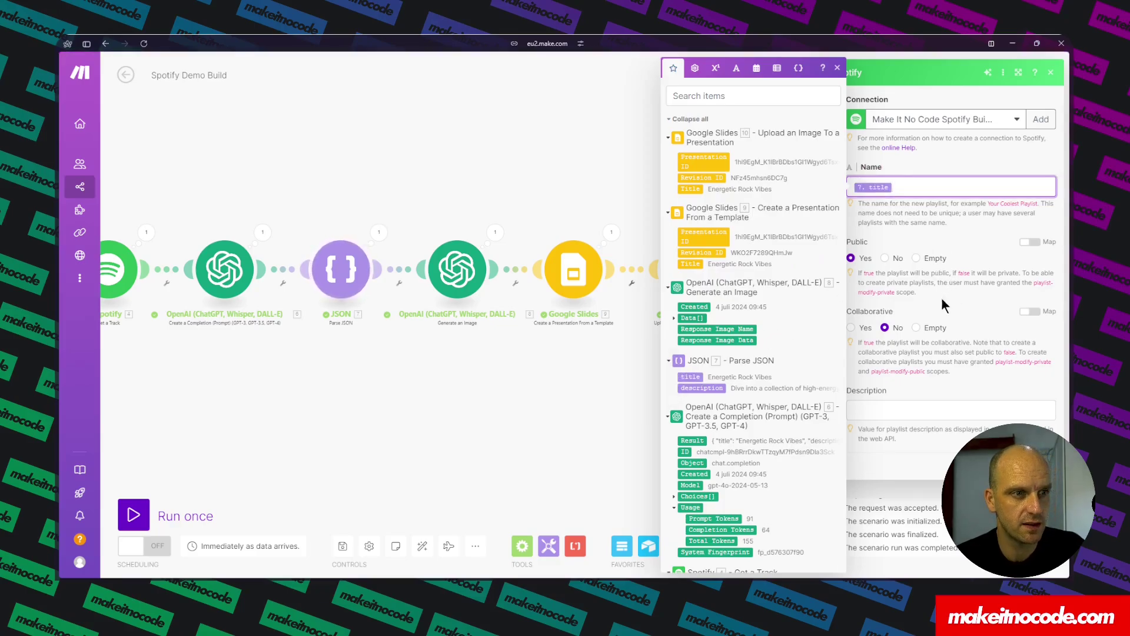
left_click(870, 409)
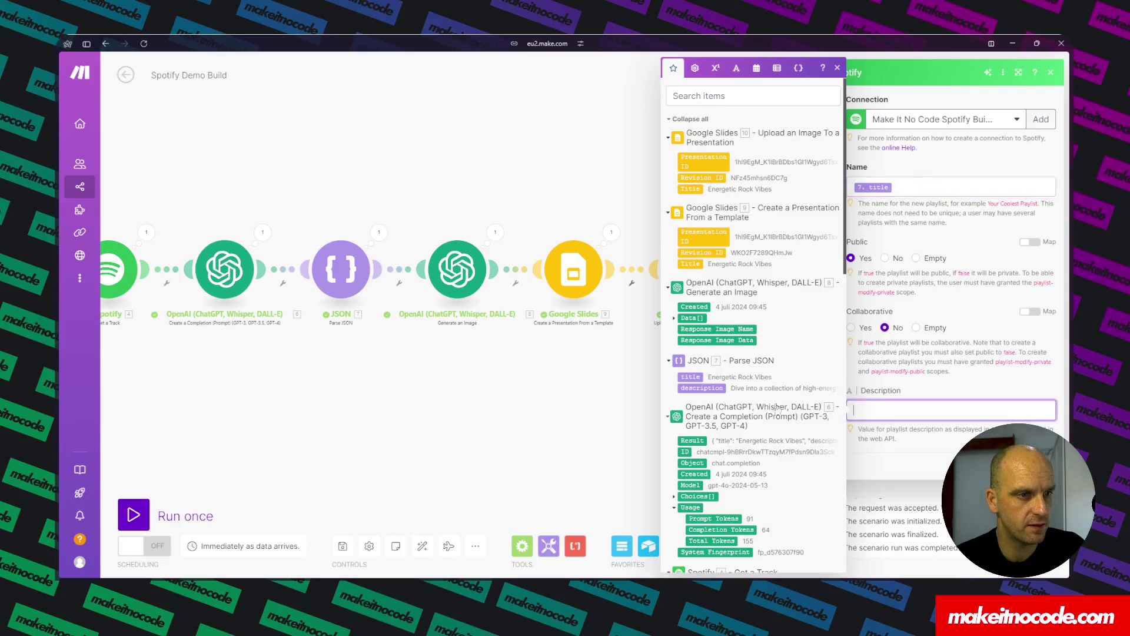
left_click(702, 388)
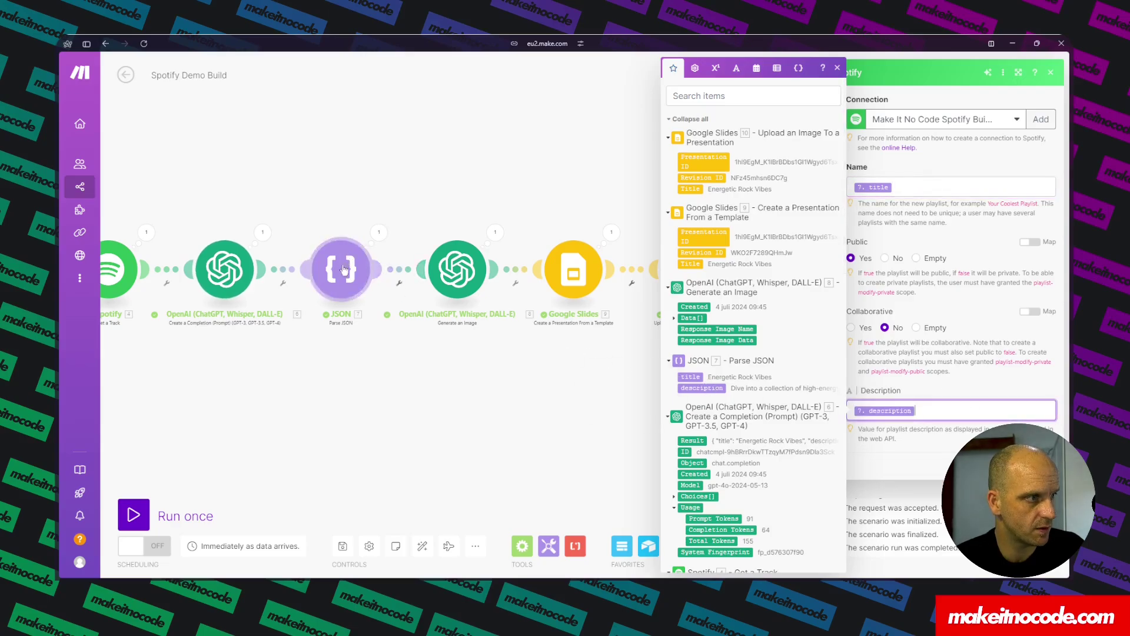
left_click(900, 398)
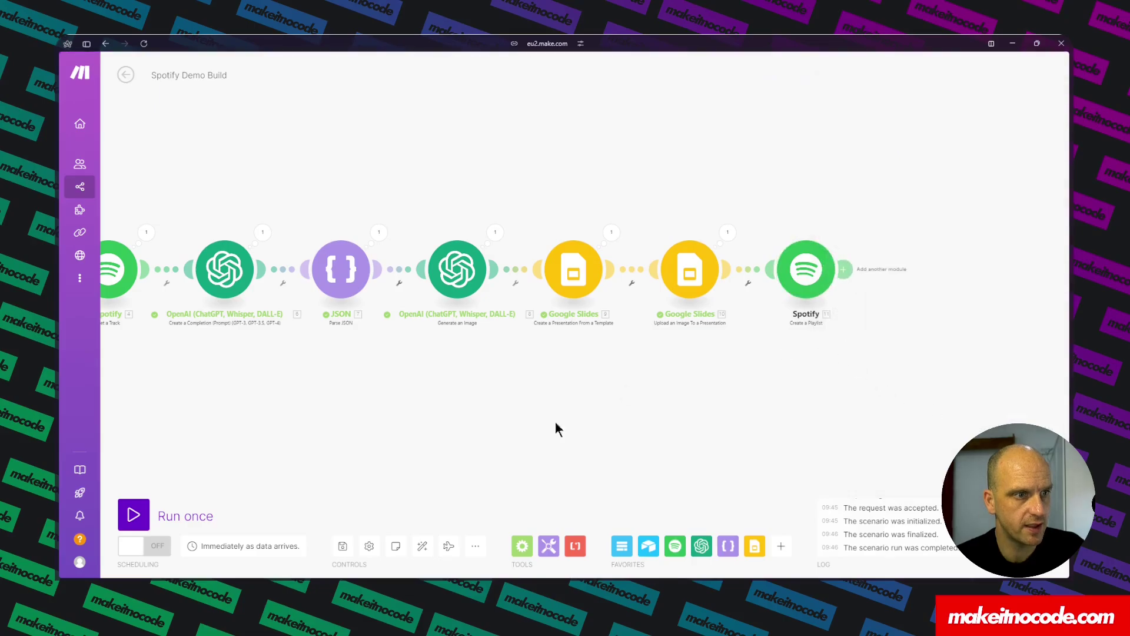
left_click(344, 547)
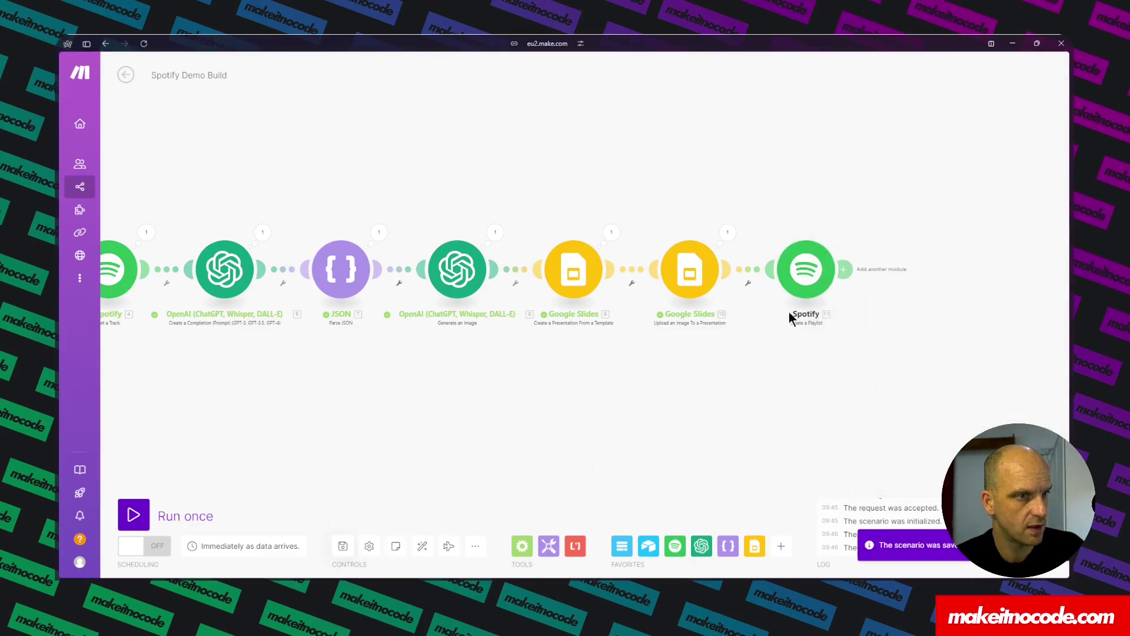
- Add a Spotify Upload a Playlist Cover Image module after the Create a Playlist module
left_click(846, 270)
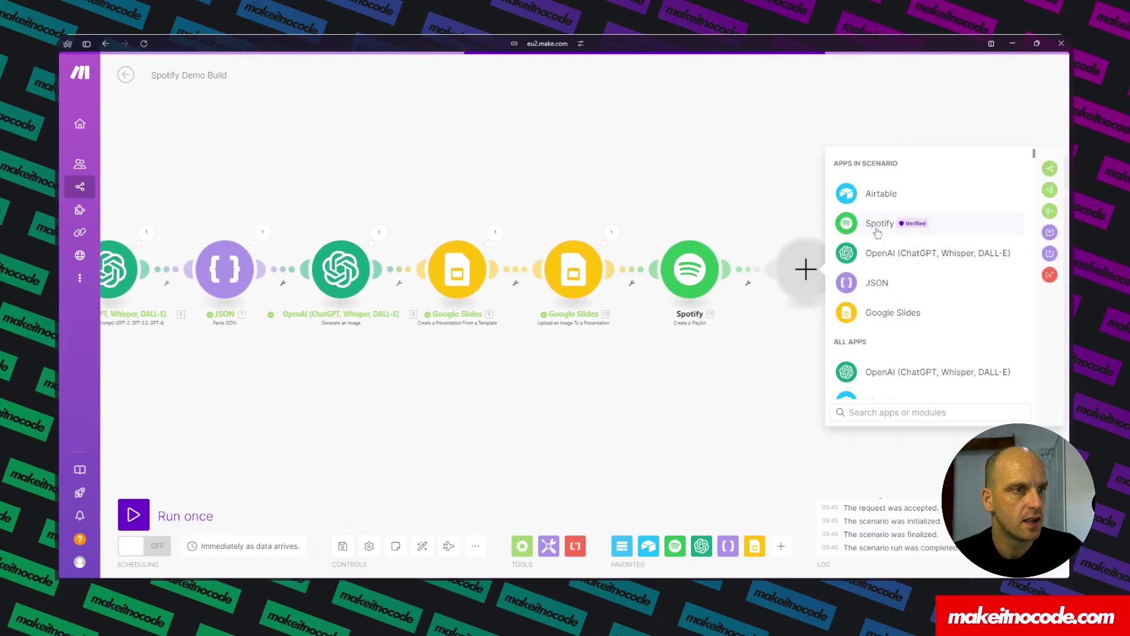
left_click(879, 231)
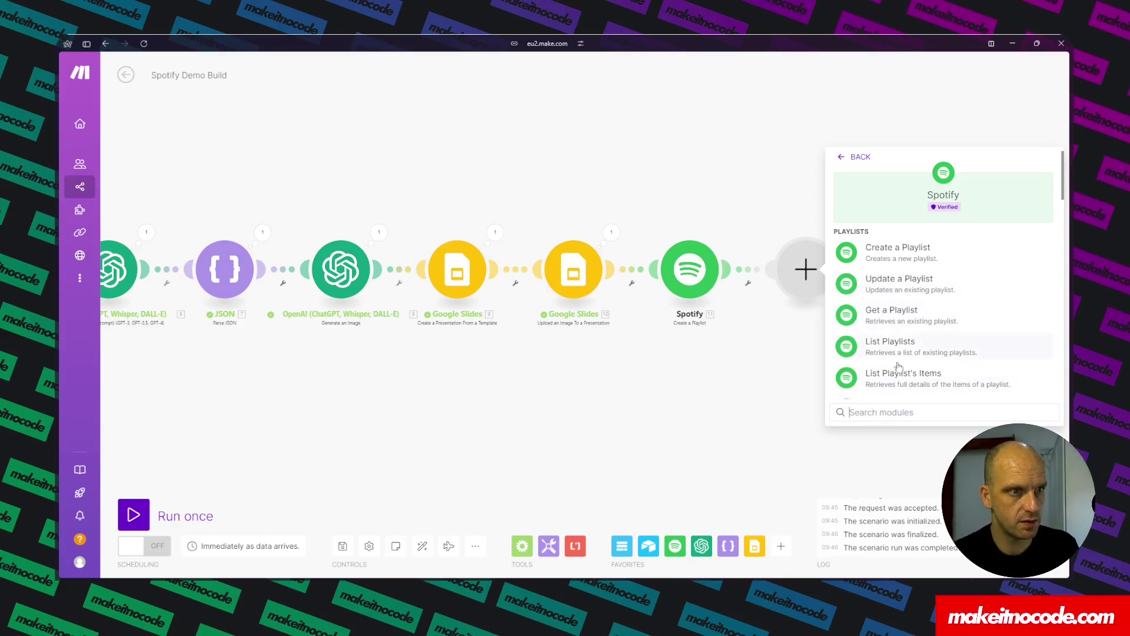
scroll(898, 366, "down", 3)
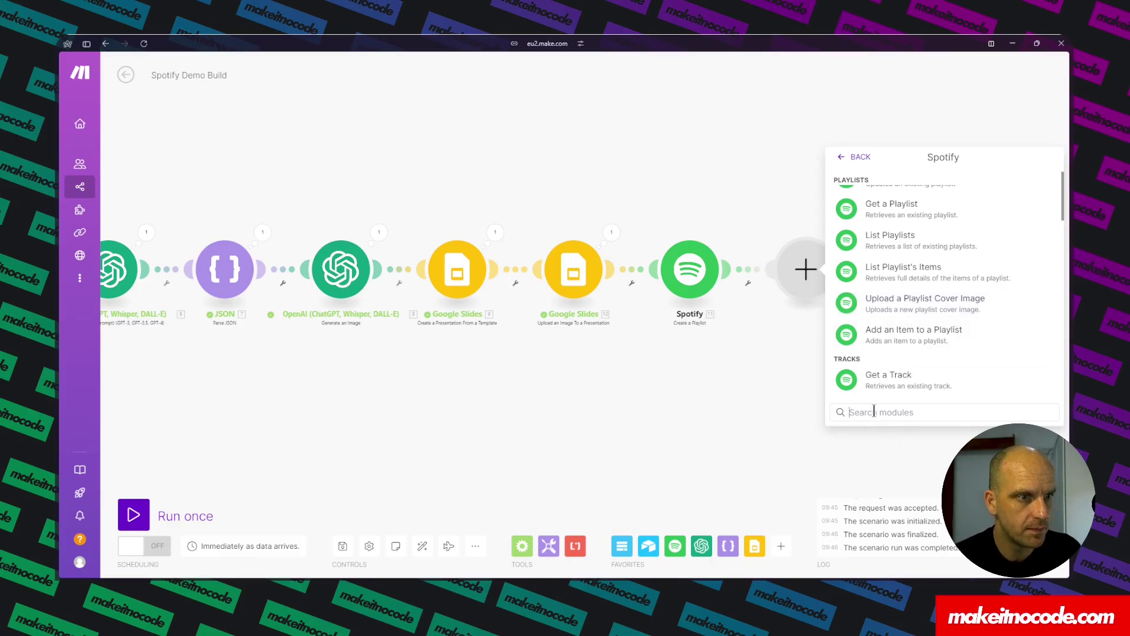
type("ima")
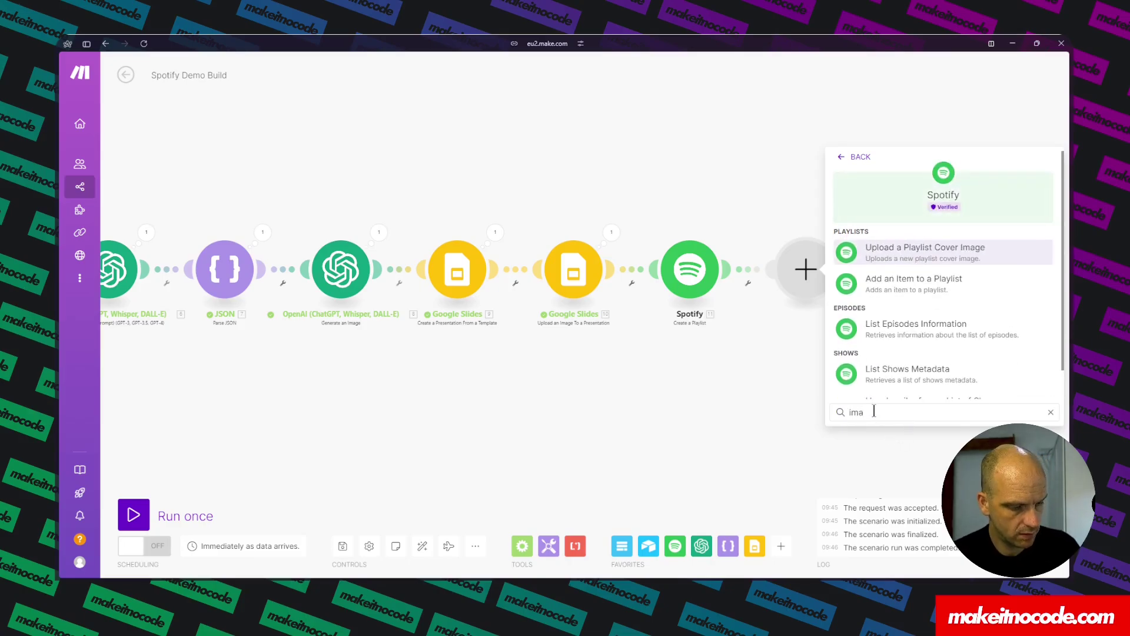
type("g")
left_click(910, 246)
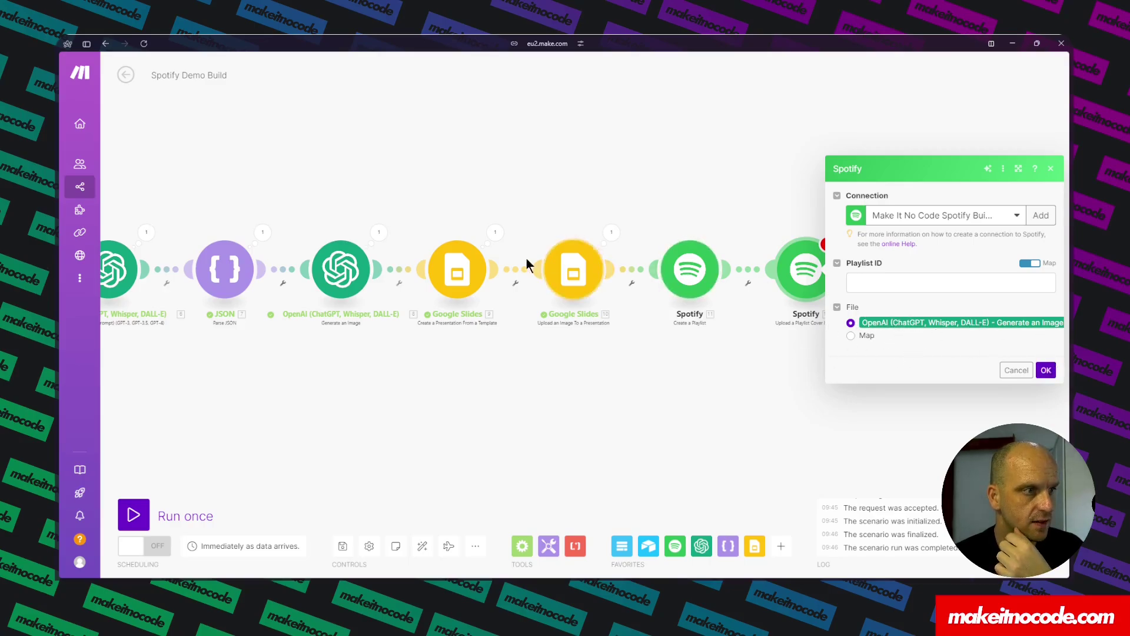
- Map the cover image module's Playlist ID to the Presentation ID from the Google Slides Upload an Image To a Presentation module
left_click(884, 285)
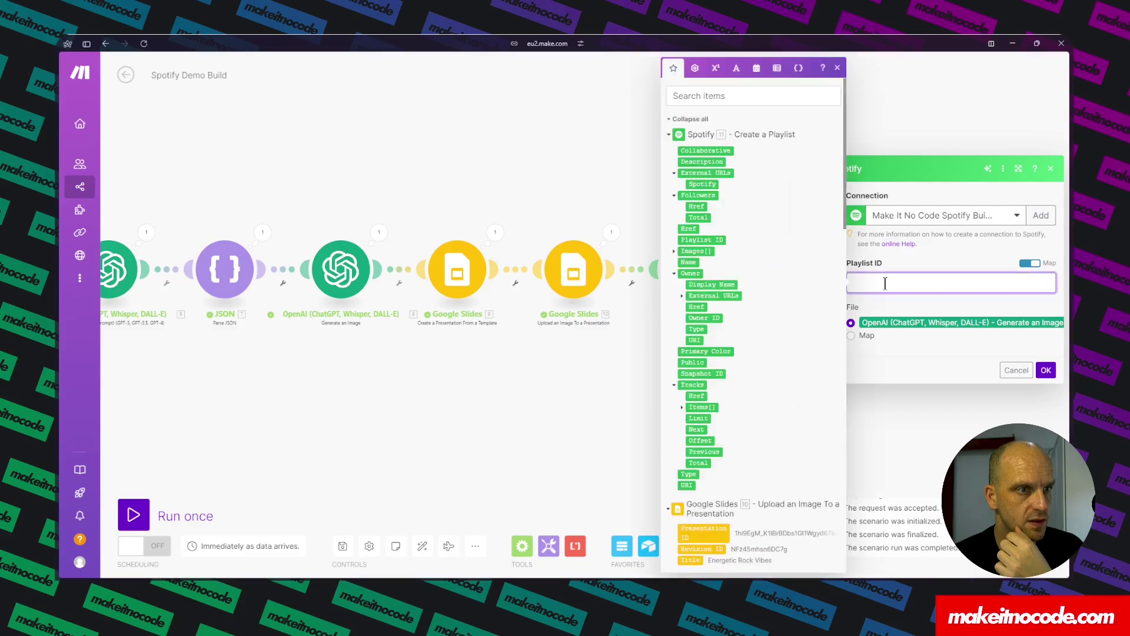
left_click(714, 524)
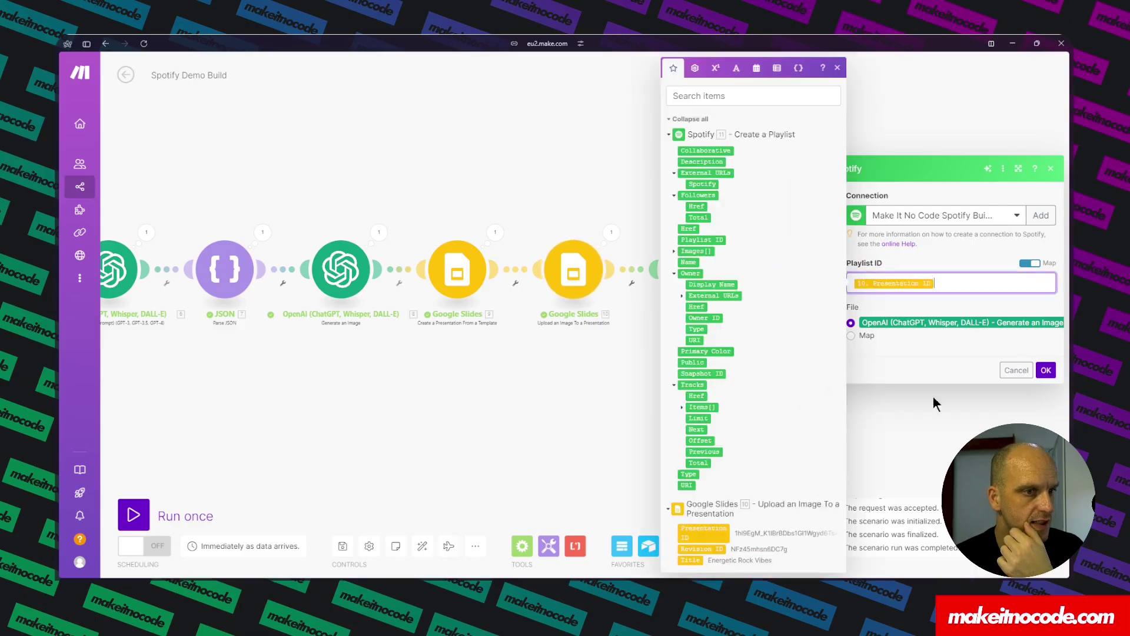
left_click(1046, 371)
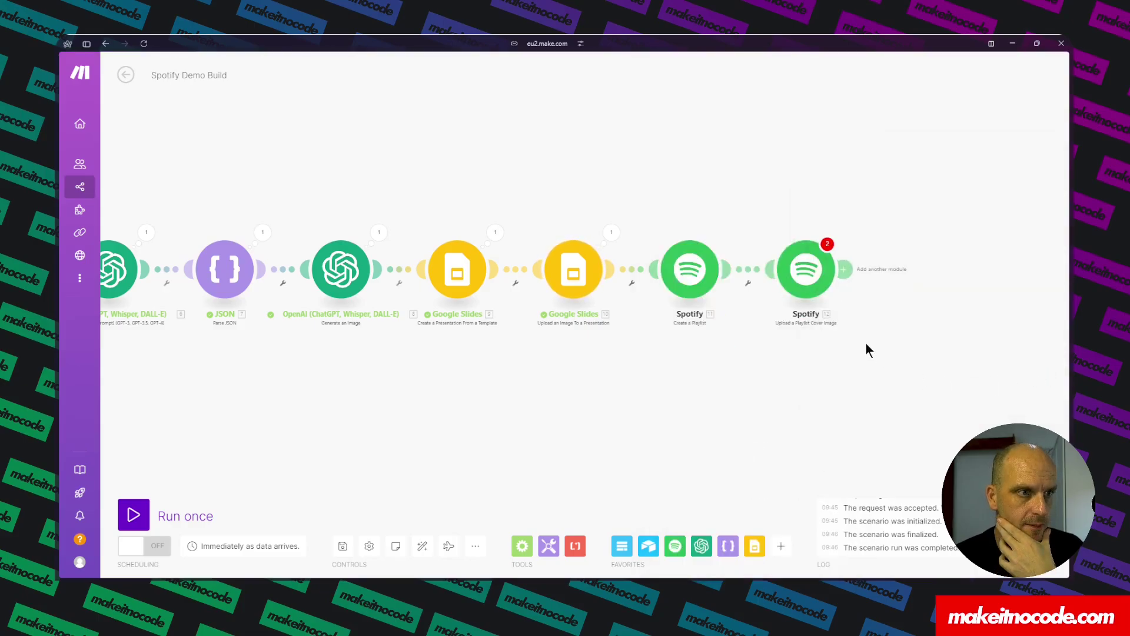
left_click(822, 282)
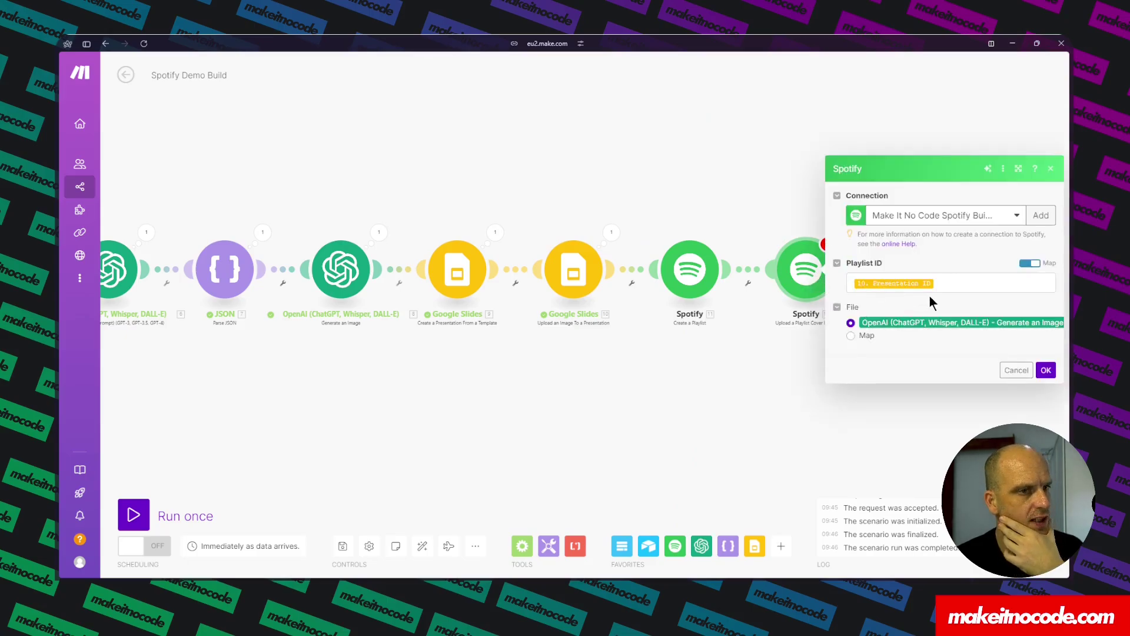
left_click(1046, 371)
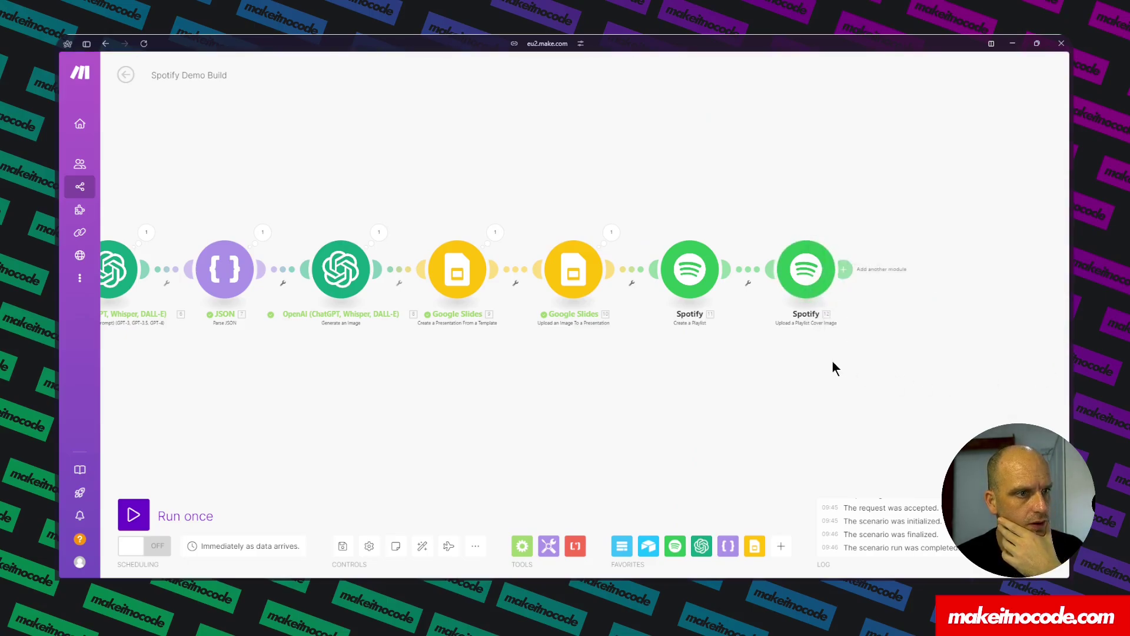
- Insert an HTTP Get a file module between the Create a Playlist and Upload a Playlist Cover Image modules
left_click(748, 270)
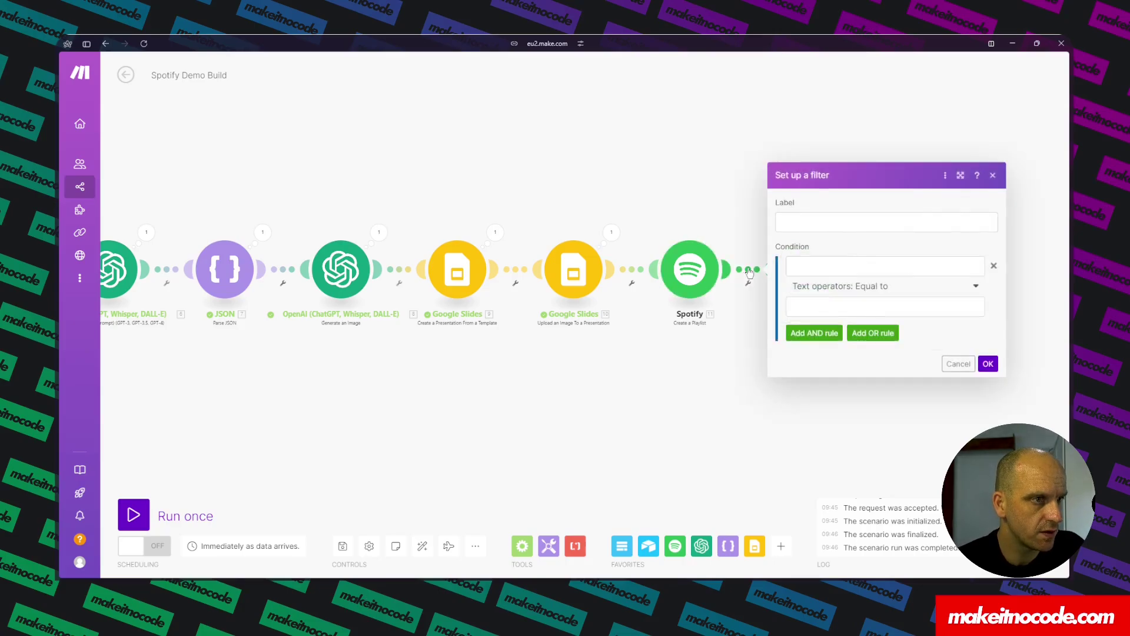
left_click(995, 176)
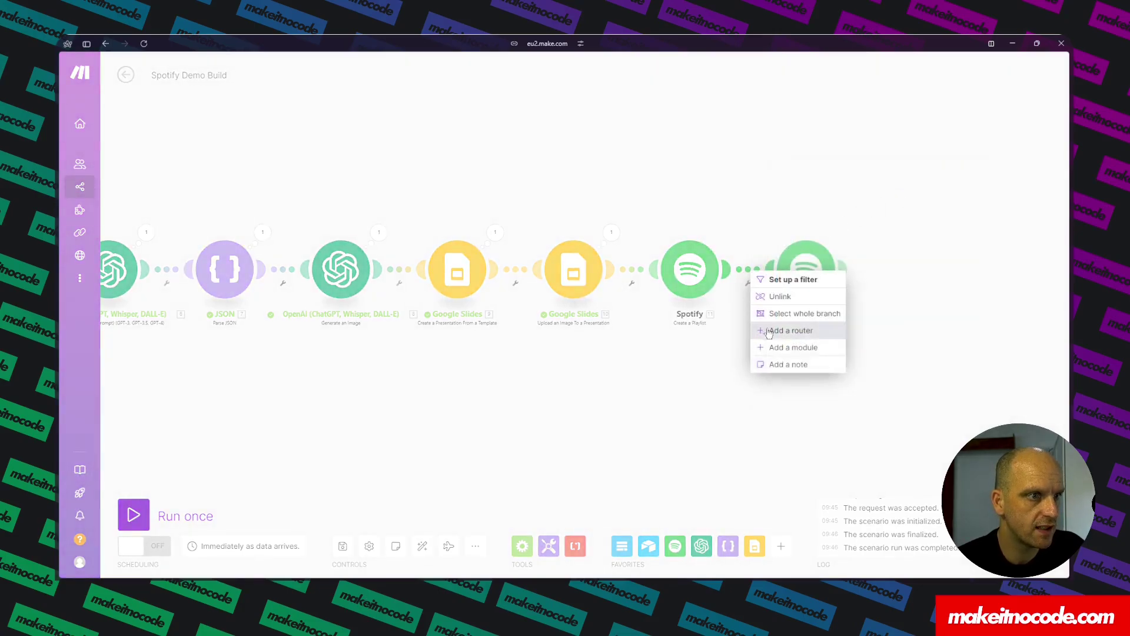
left_click(793, 348)
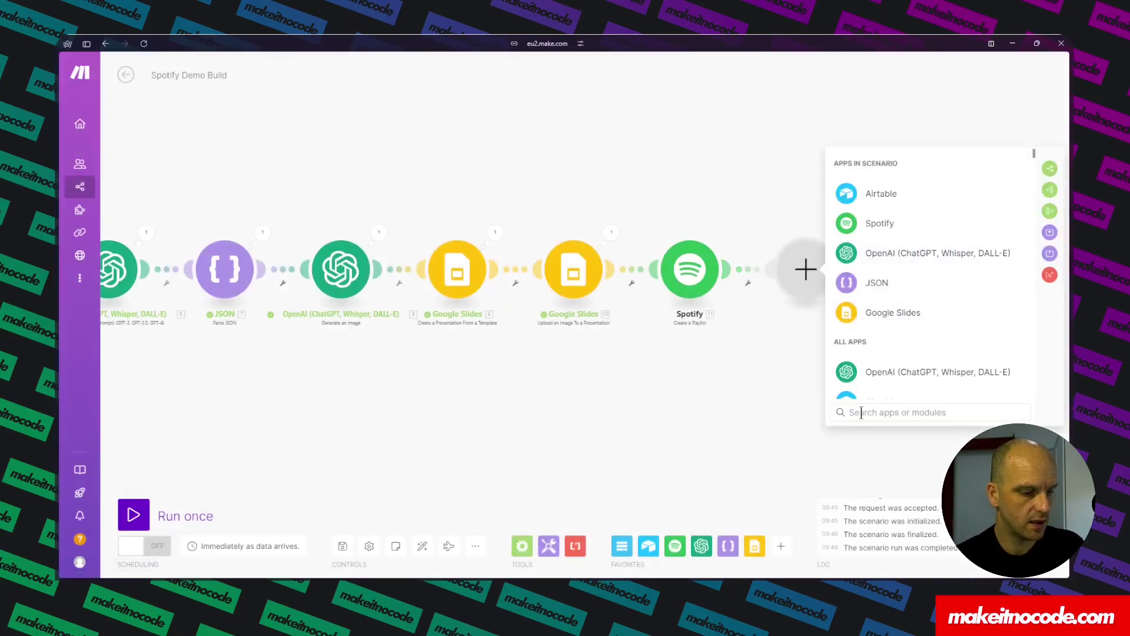
type("htt")
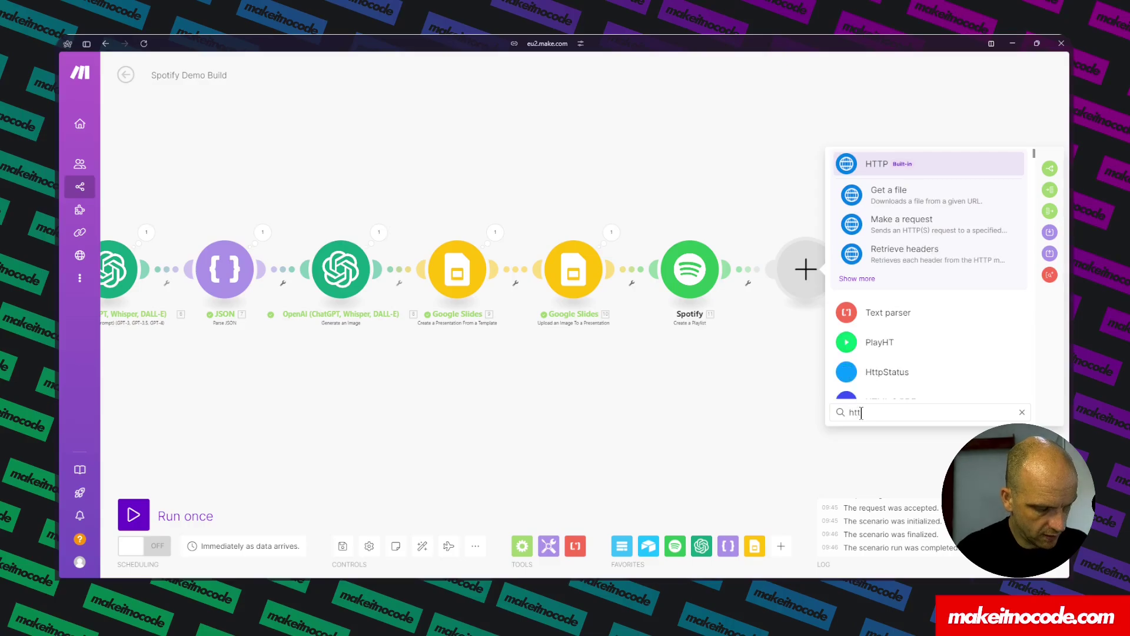
type("p")
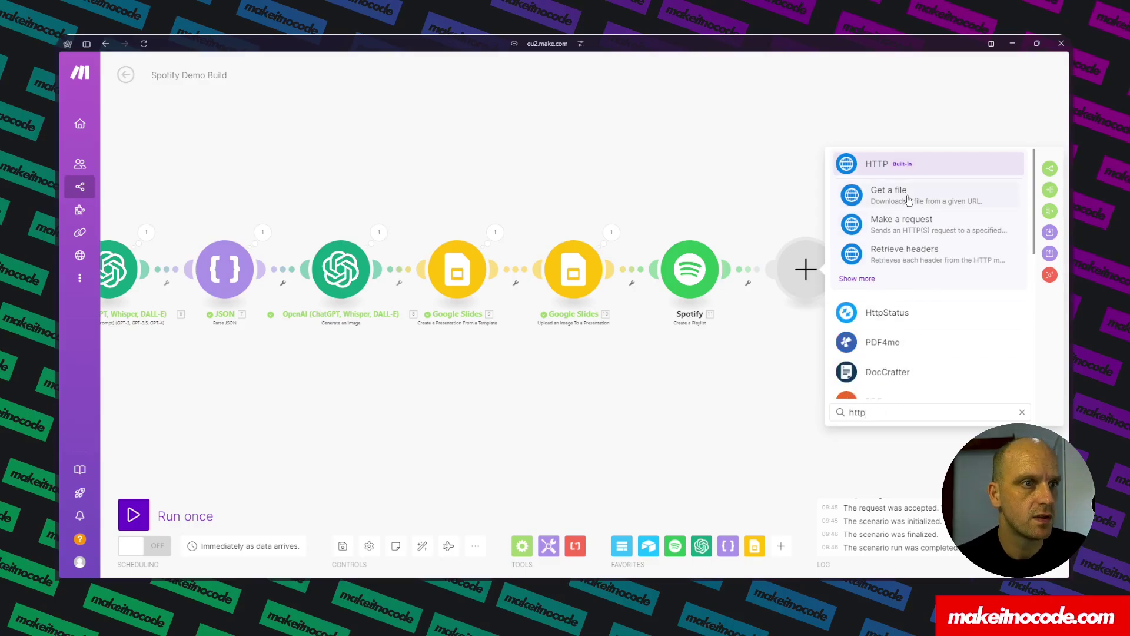
left_click(906, 196)
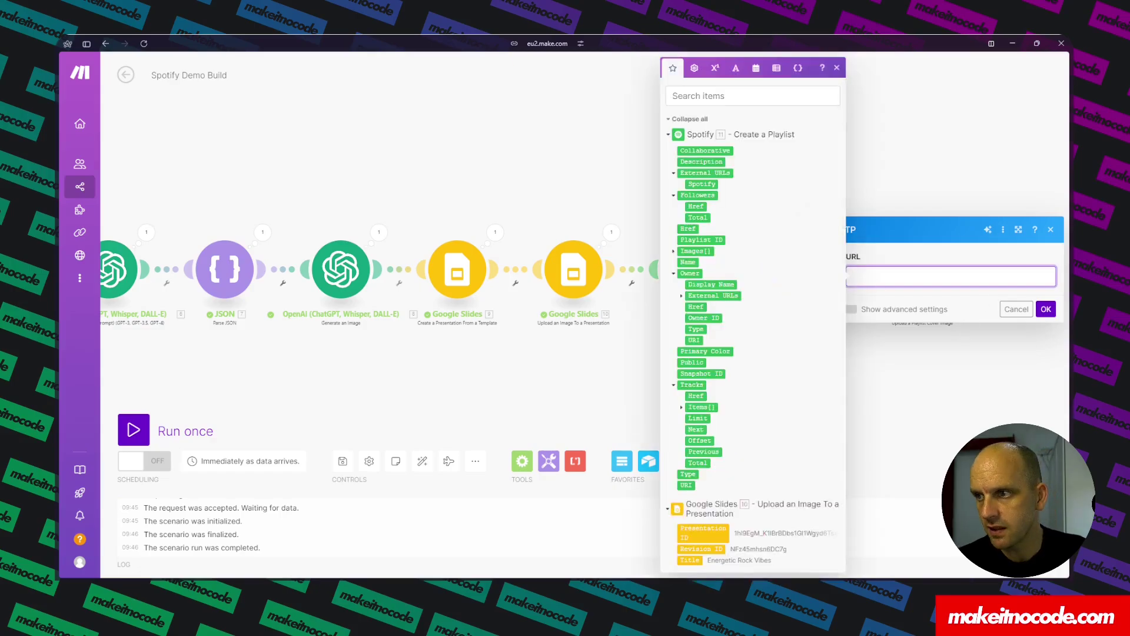
key("Escape")
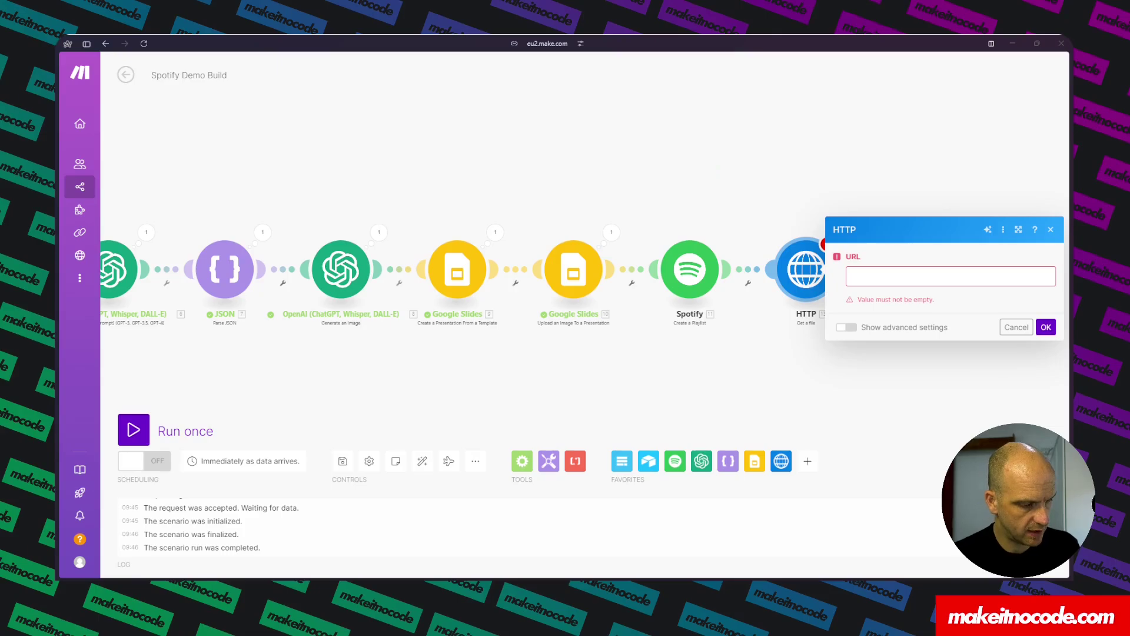
left_click(863, 277)
type("https://docs.google.com/feeds/download/presentations/Export?id={{19.id}}&exportFormat=png")
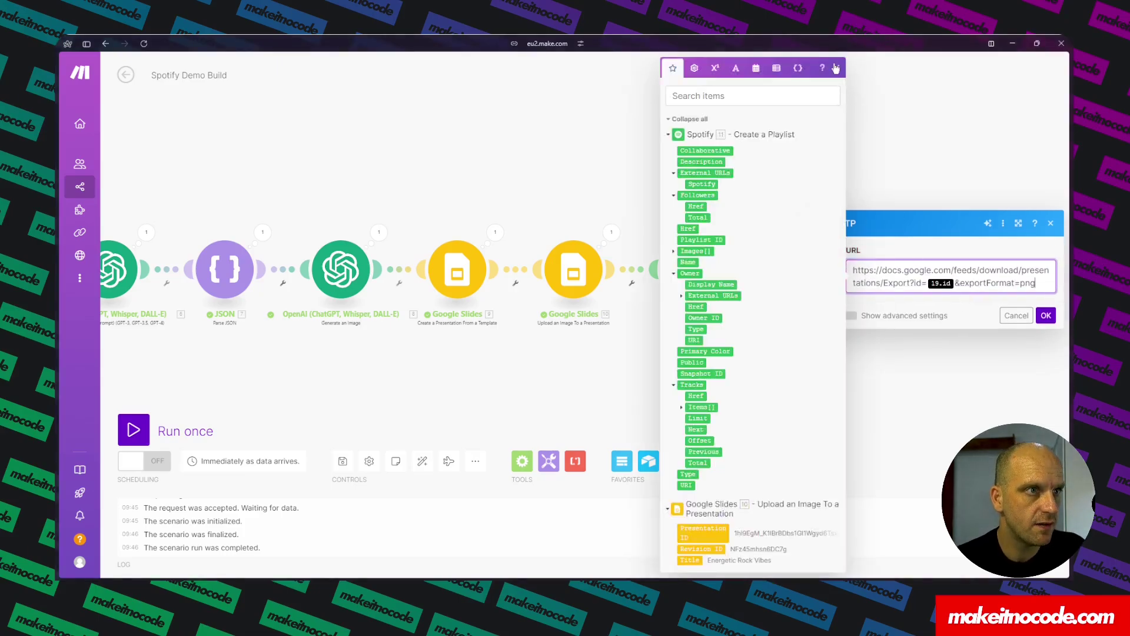
- Switch to the Gym Slide presentation in Google Slides and download the current slide as a PNG image
mouse_move(59, 179)
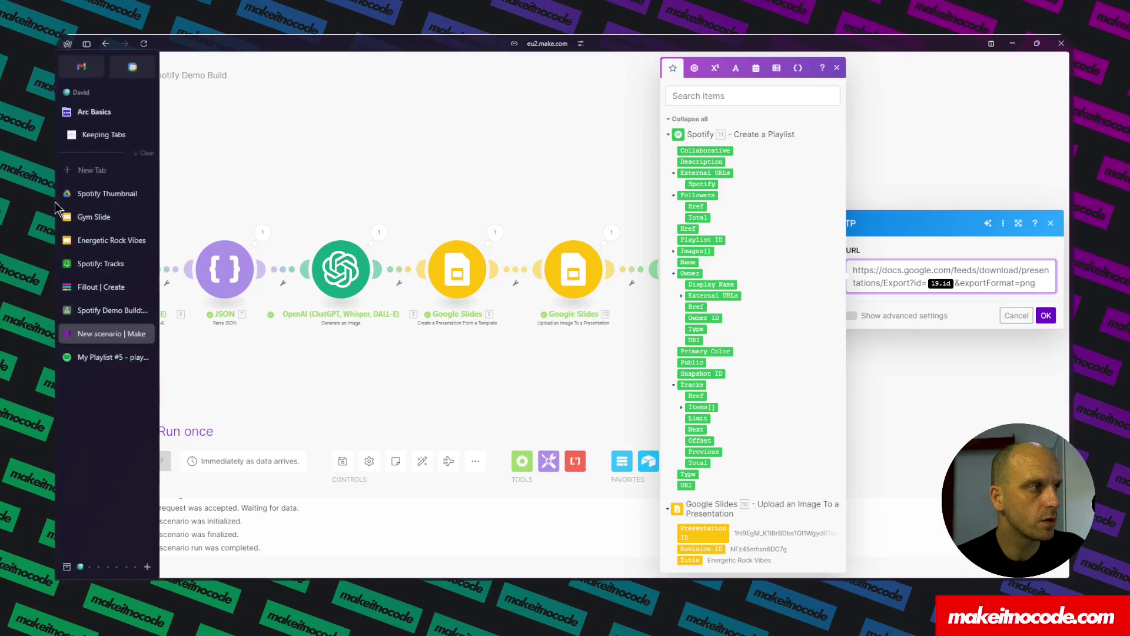
left_click(90, 218)
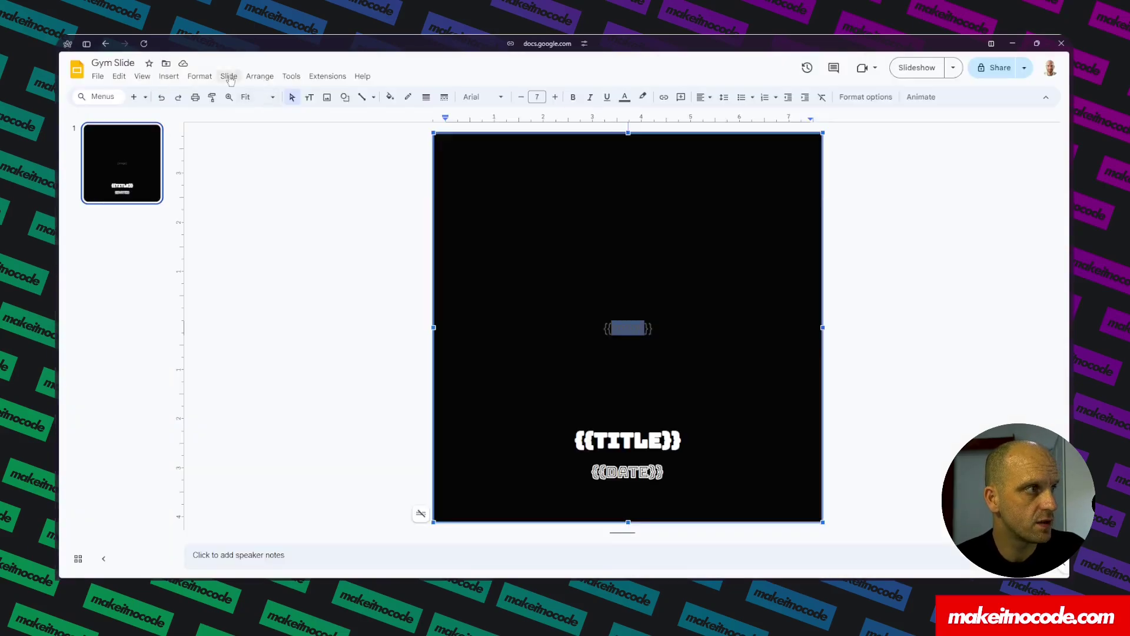
left_click(98, 77)
mouse_move(126, 206)
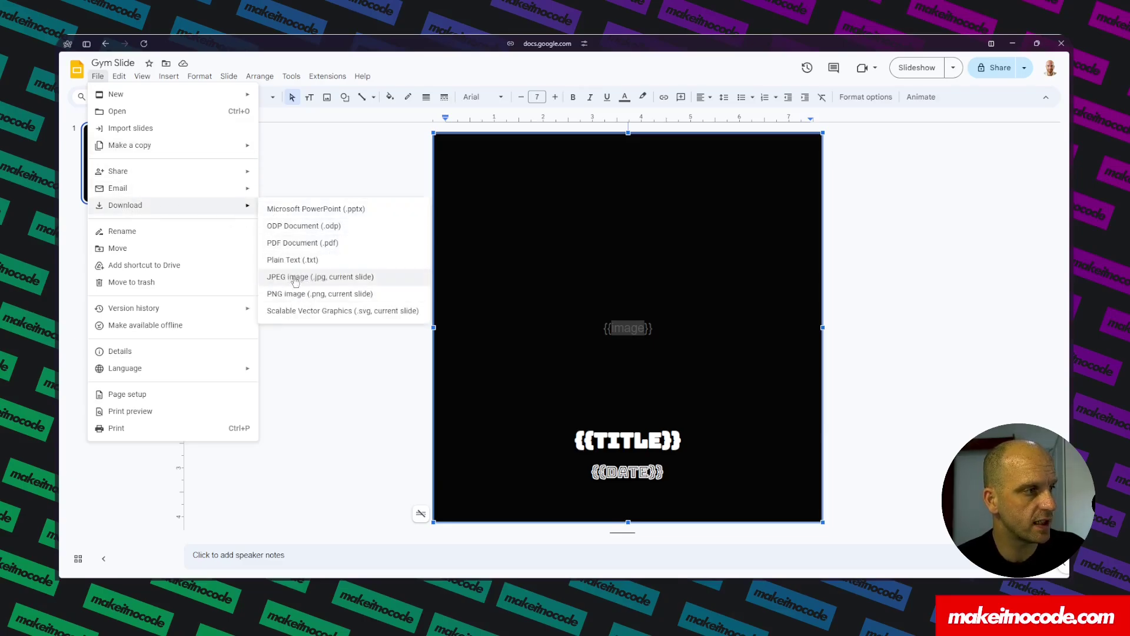
left_click(292, 297)
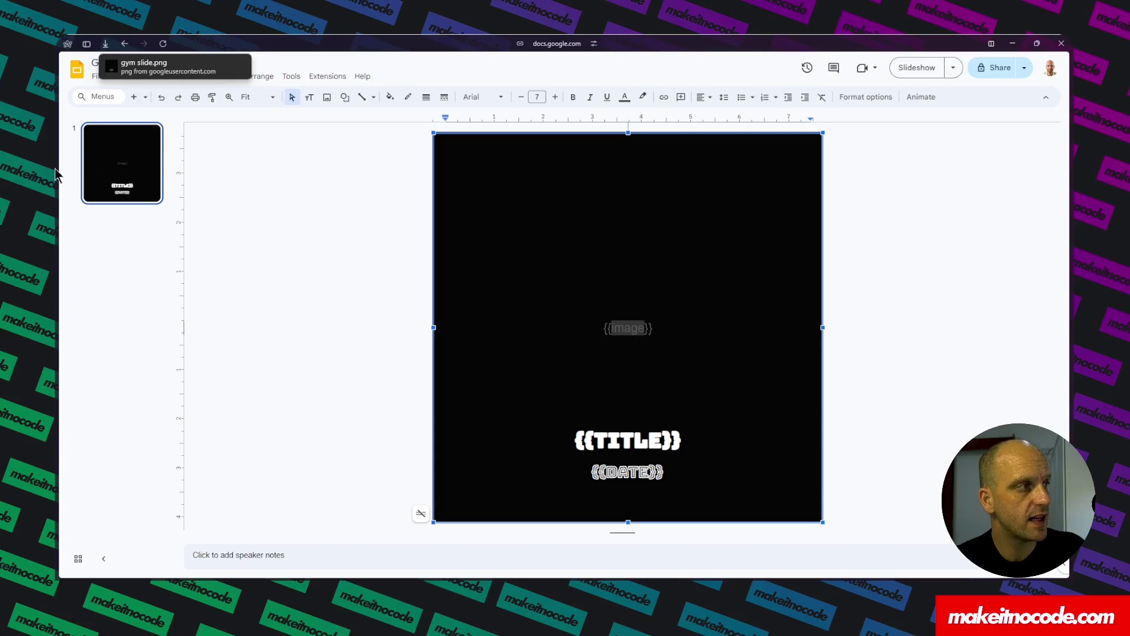
- Return to the Make scenario and replace the HTTP URL's 19.id placeholder with the Presentation ID from Google Slides Upload an Image To a Presentation
mouse_move(58, 145)
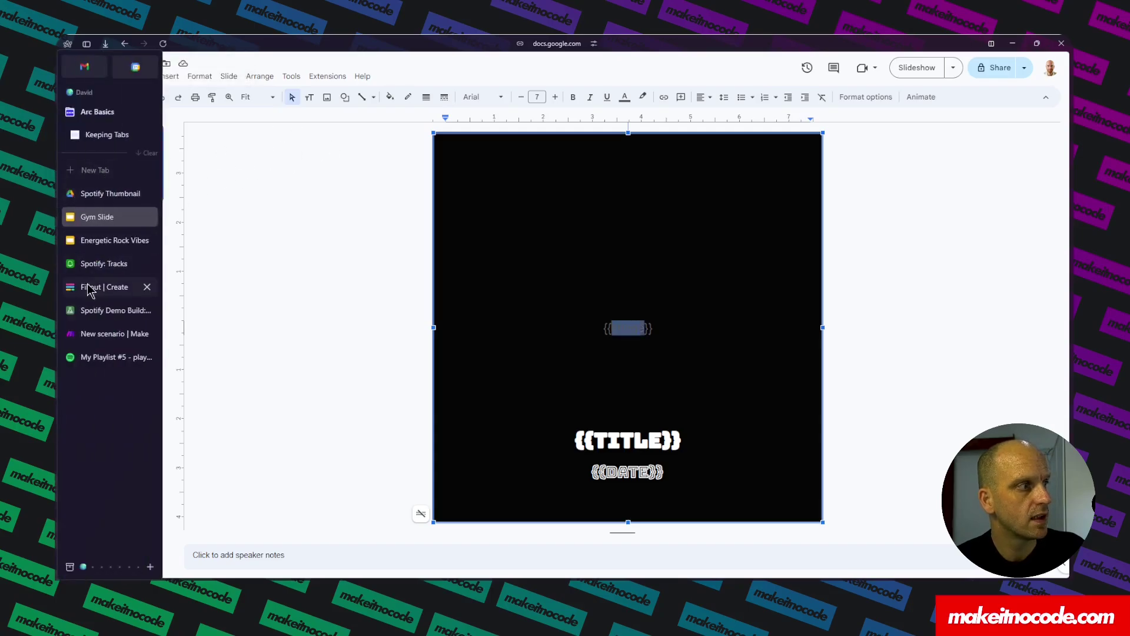
left_click(99, 318)
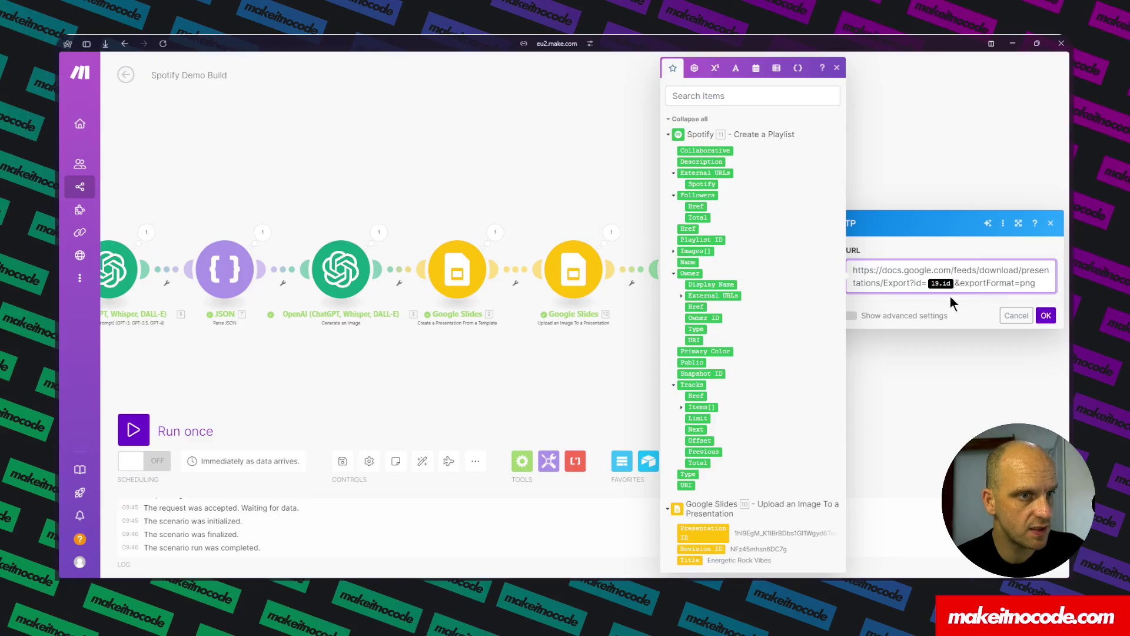
key("BackSpace")
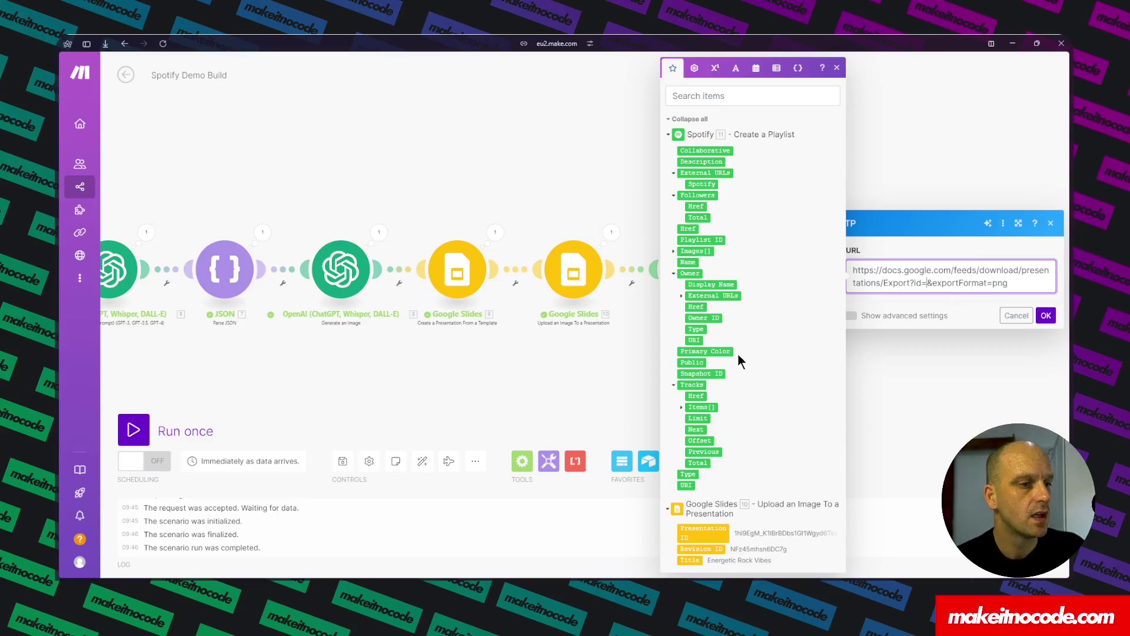
scroll(739, 355, "down", 3)
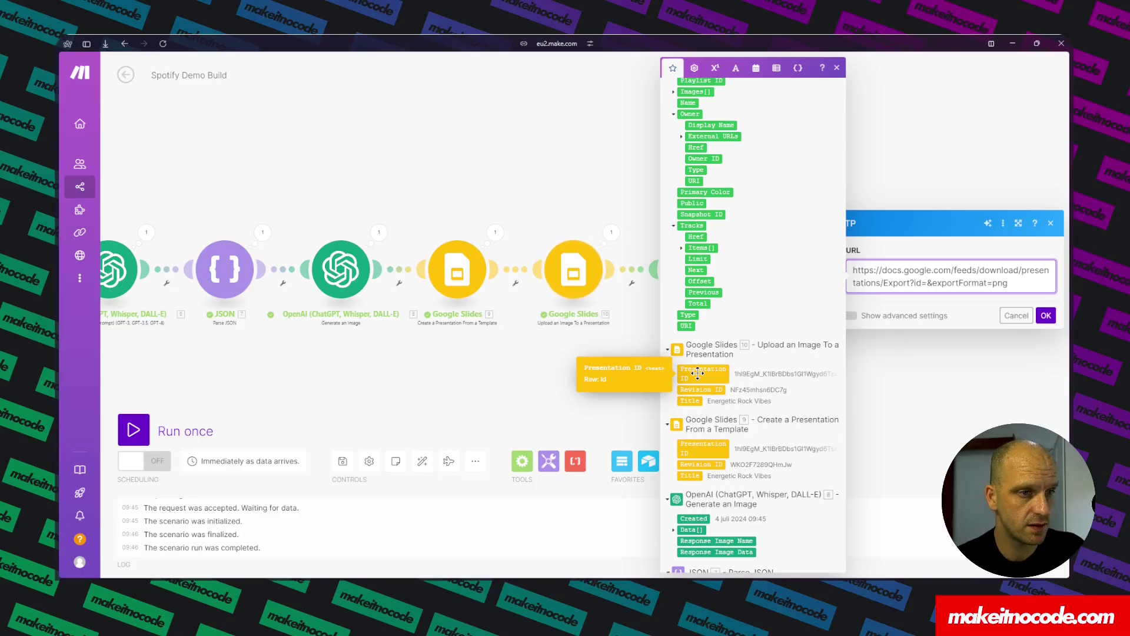
left_click_drag(697, 372, 929, 283)
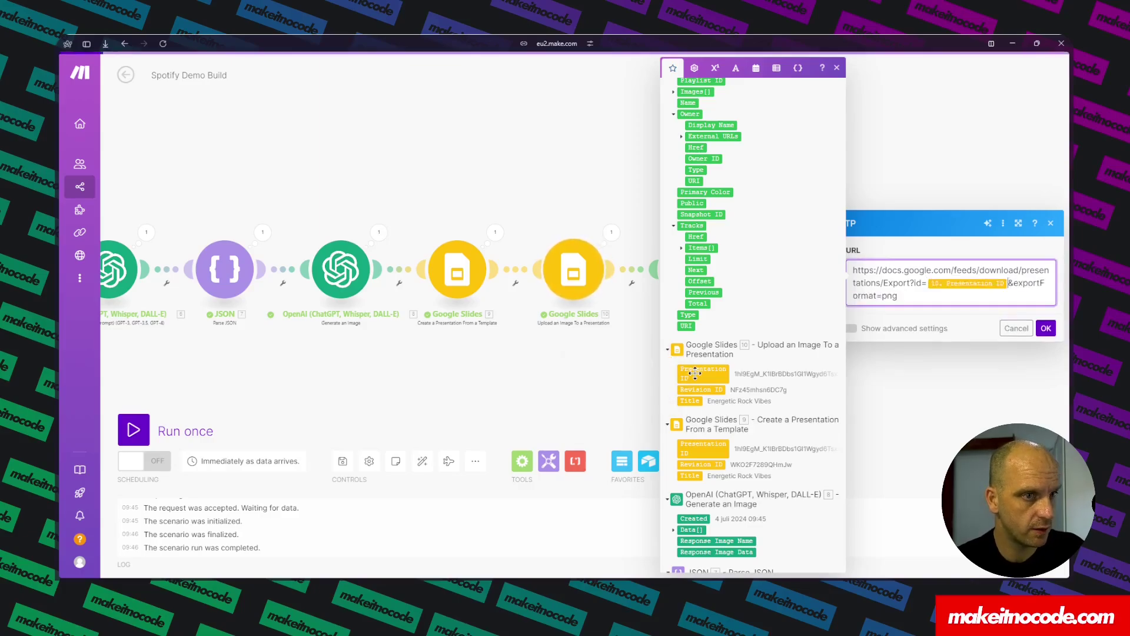
left_click(1046, 329)
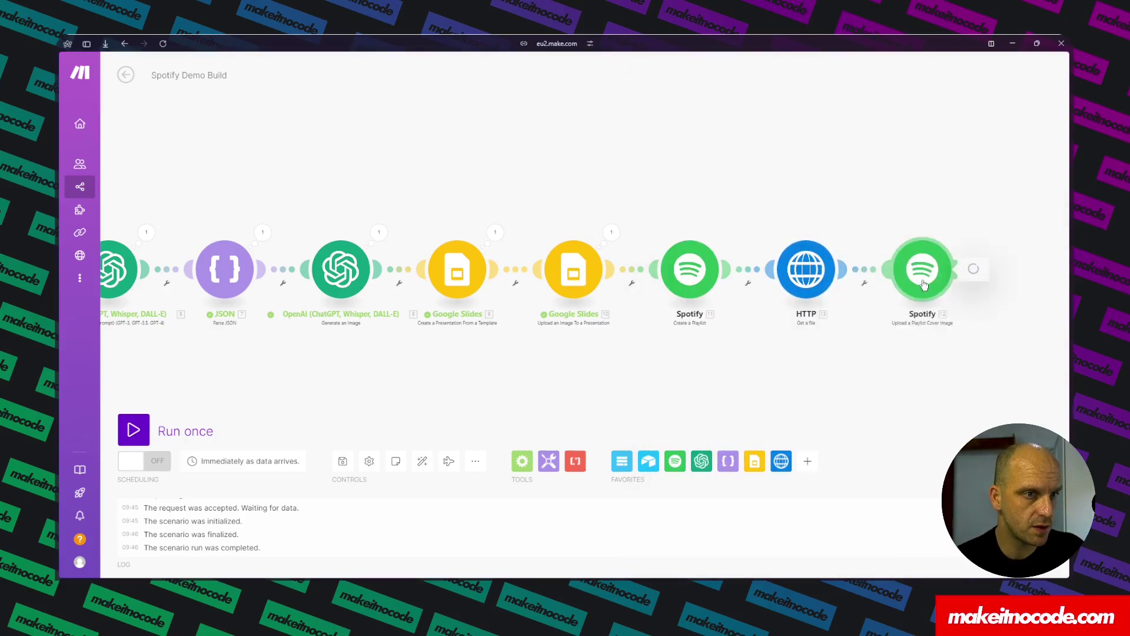
- Set the Upload a Playlist Cover Image module's file source to HTTP - Get a file and save the scenario
left_click(950, 277)
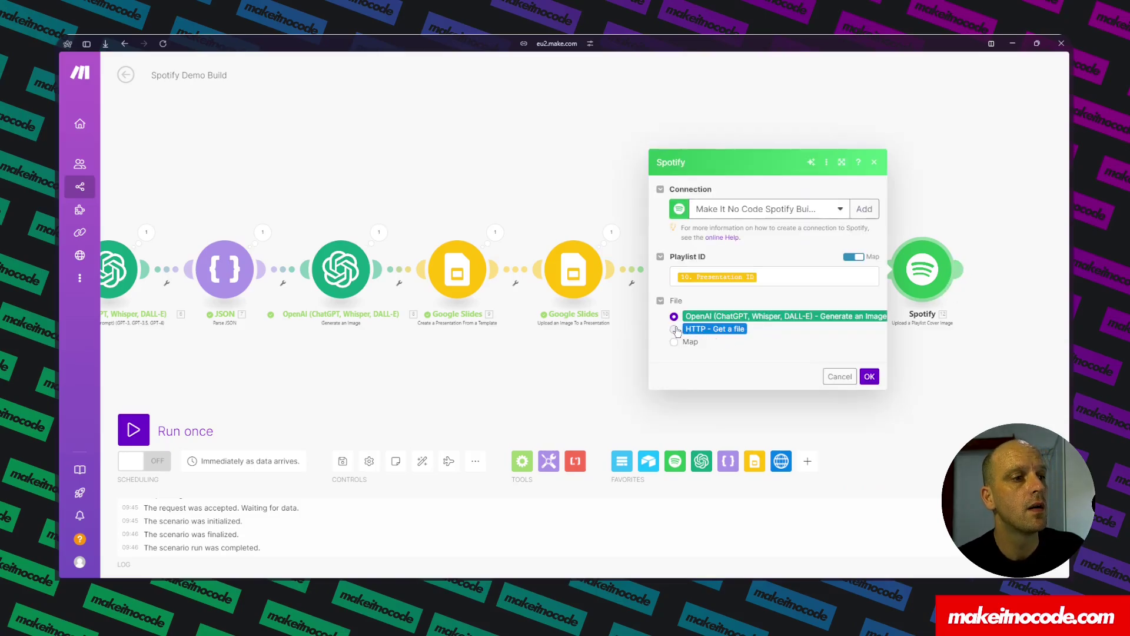
left_click(674, 329)
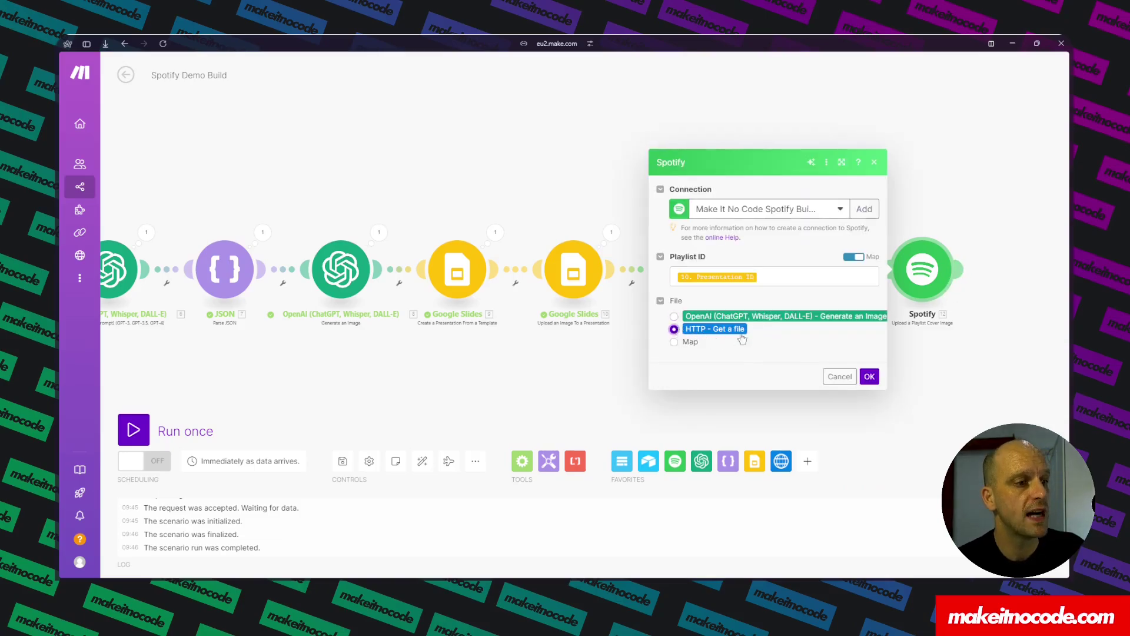
left_click(869, 377)
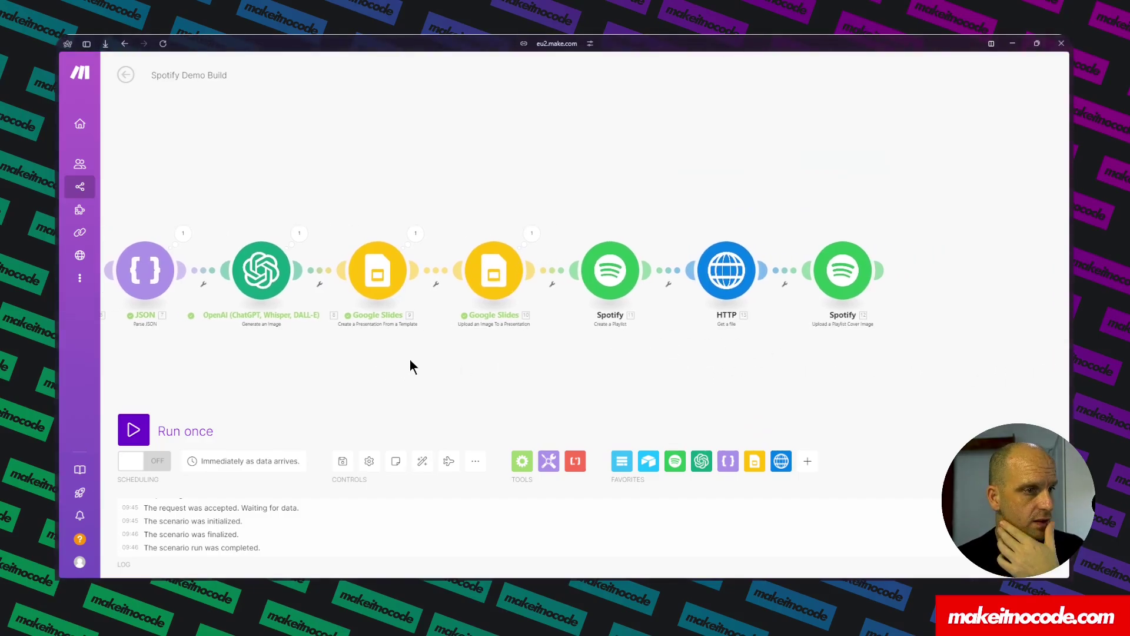
left_click(347, 460)
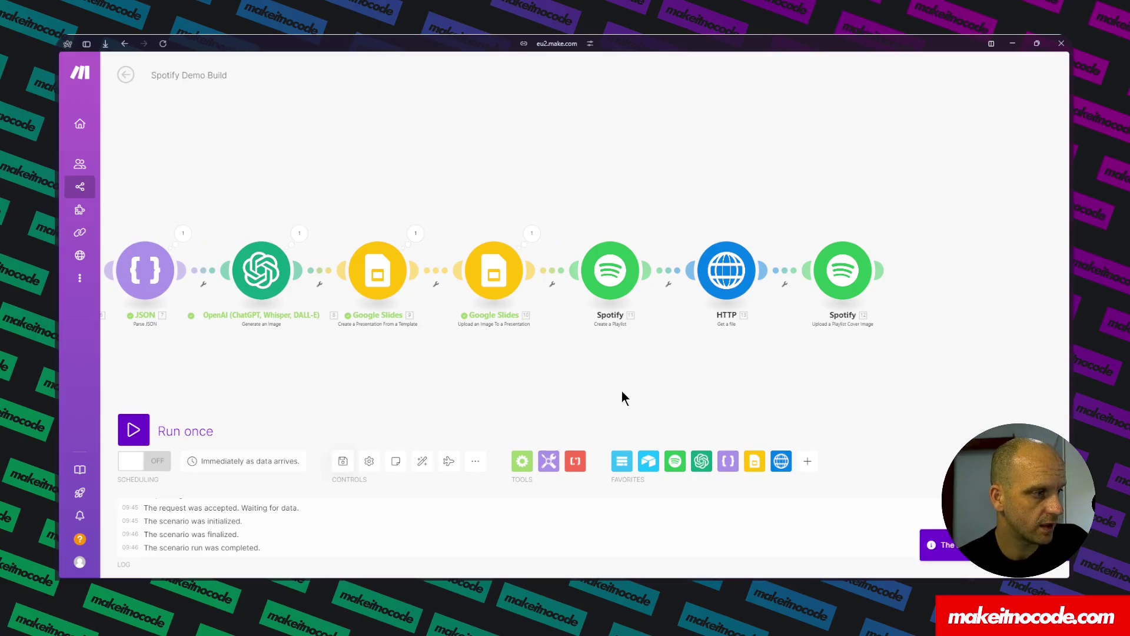
- Start adding another Spotify module after the Upload a Playlist Cover Image module
left_click(881, 271)
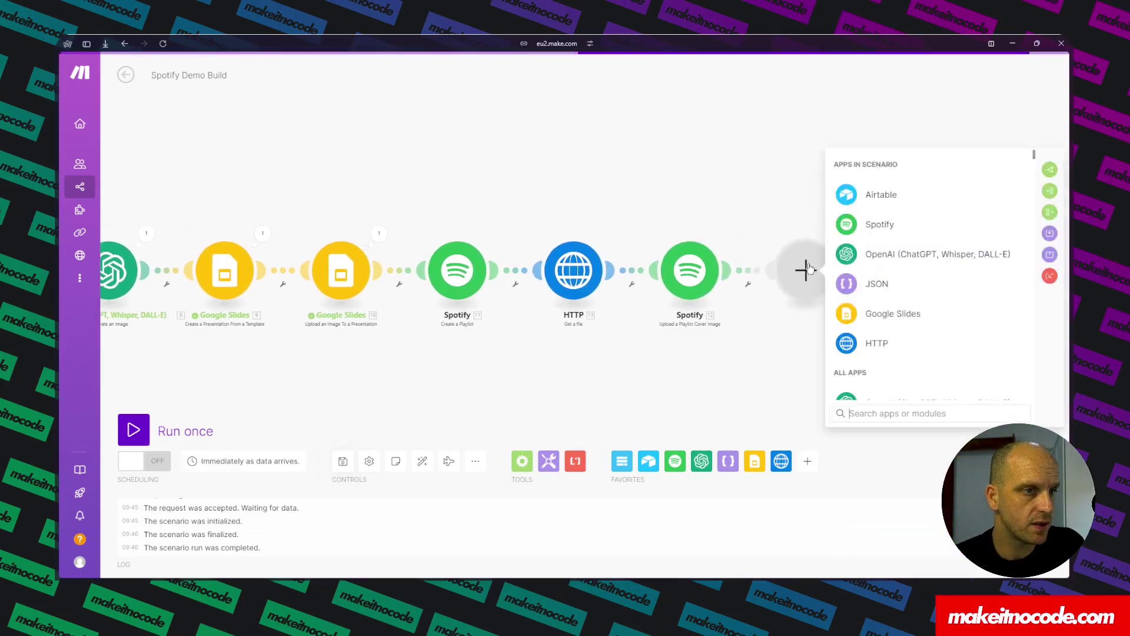
left_click(874, 227)
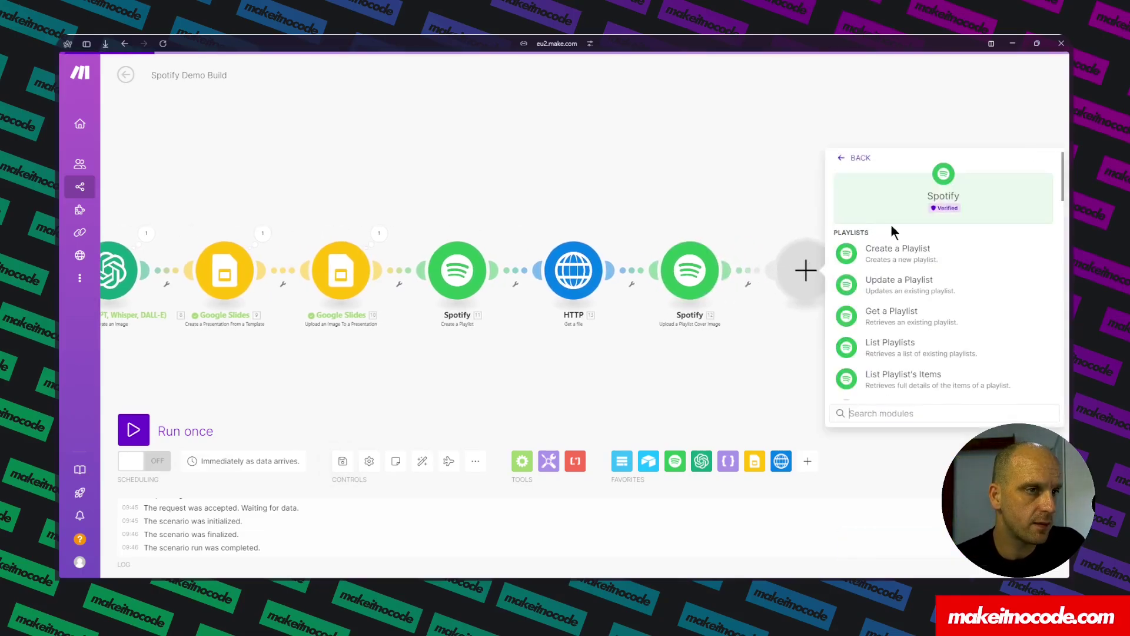
scroll(907, 269, "down", 1)
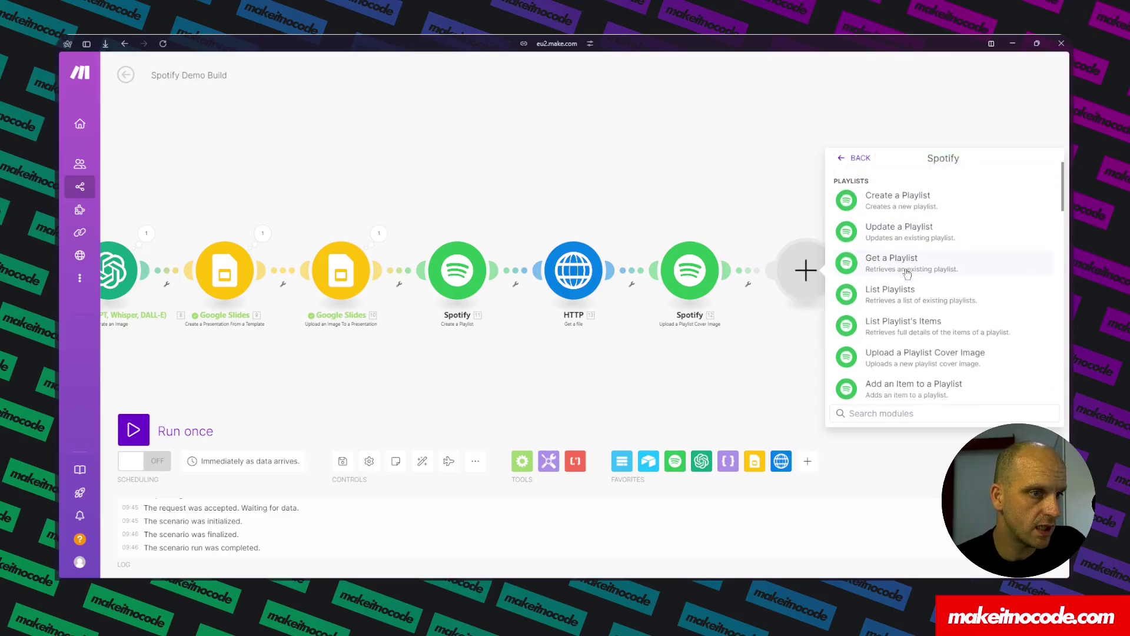
- Search the Spotify modules for a recommendations module using "recom", and clear the search
type("rec")
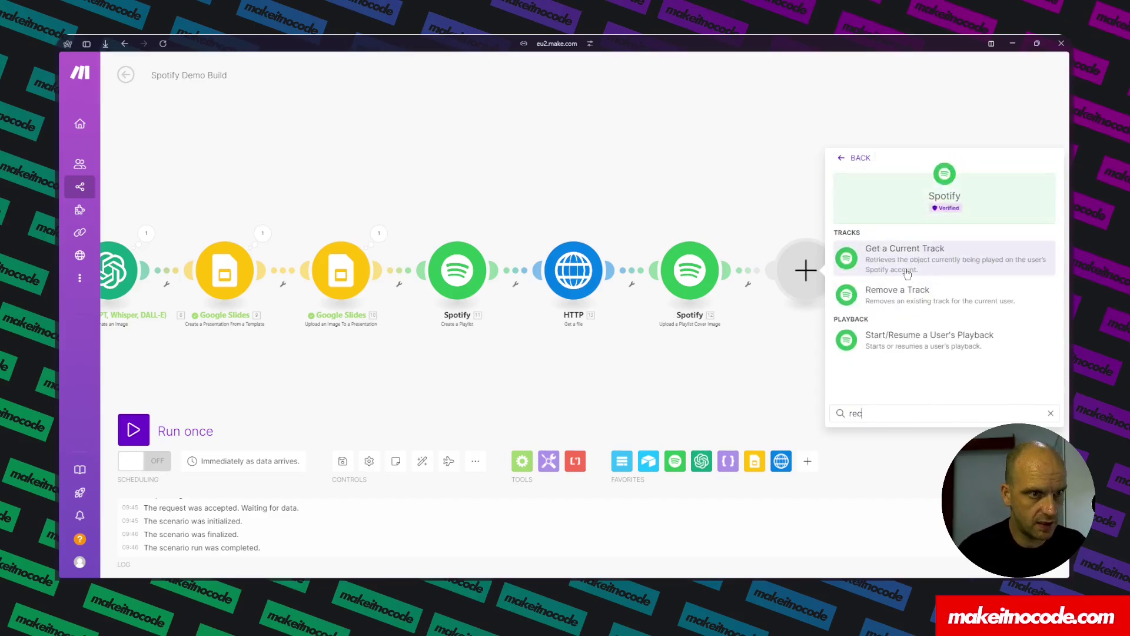
type("d")
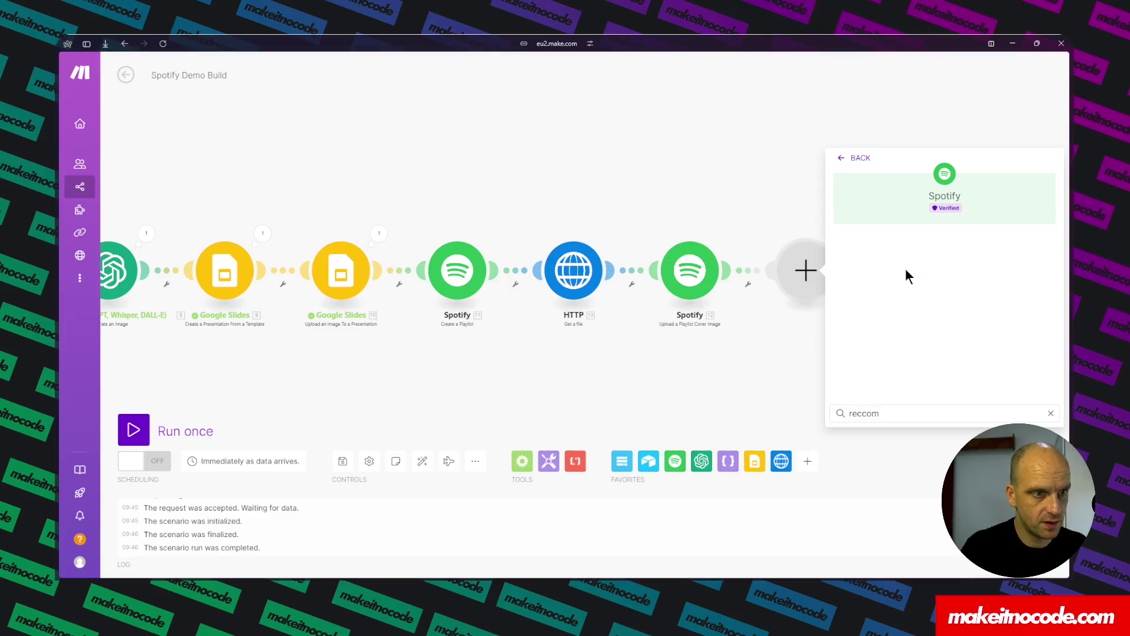
key("BackSpace")
type("om")
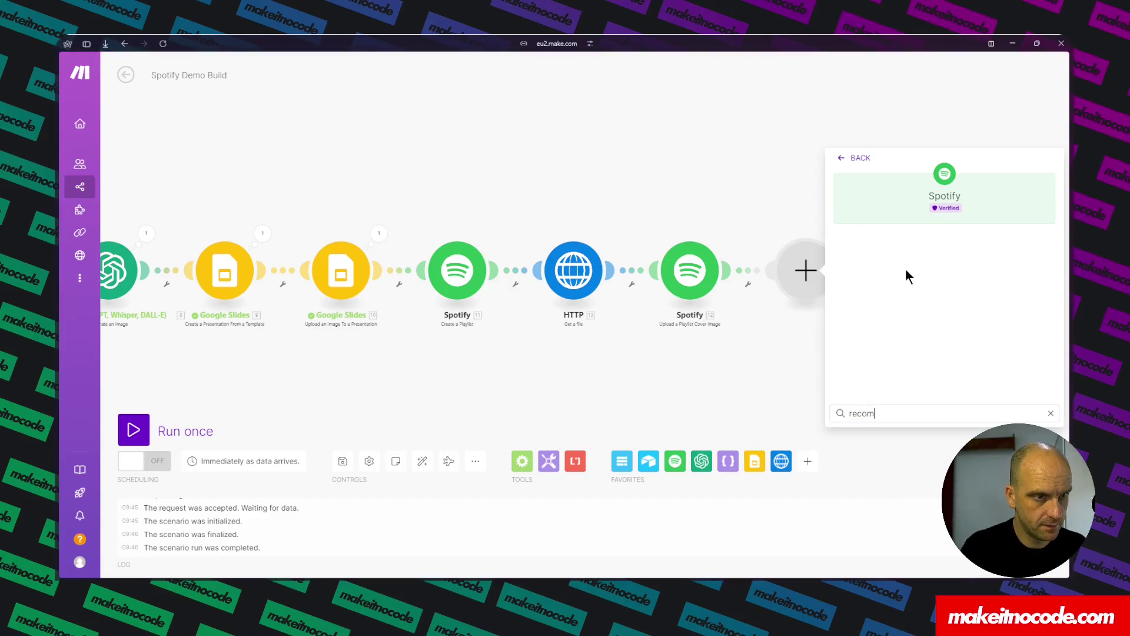
type("me")
key("BackSpace")
key("BackSpace")
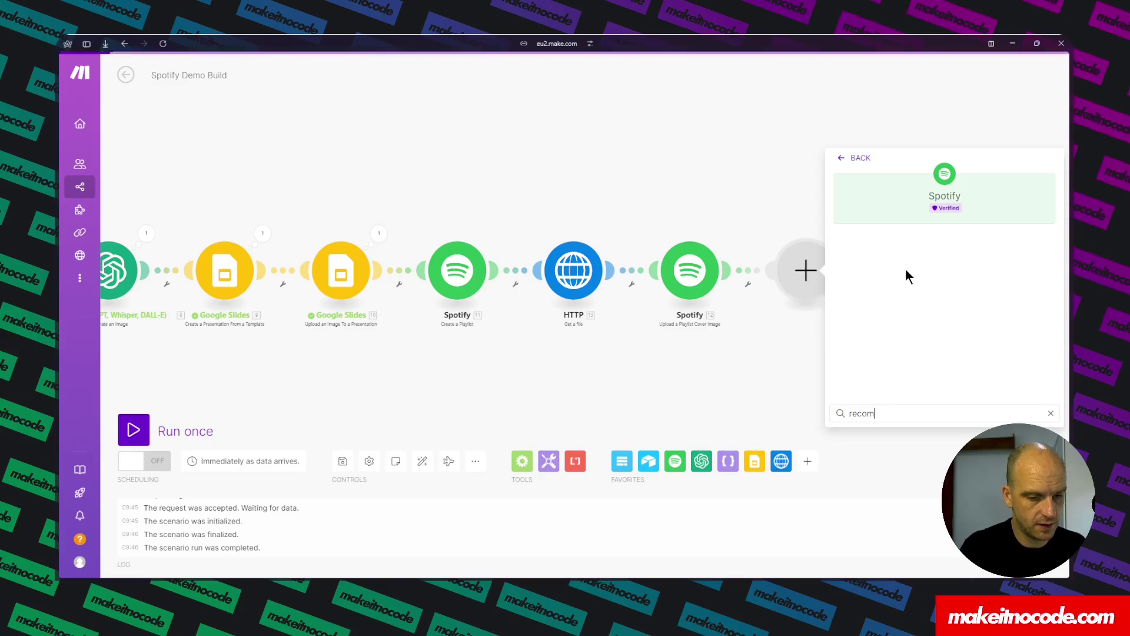
key("BackSpace")
key("BackSpace")
key("BackSpace")
key("BackSpace")
key("BackSpace")
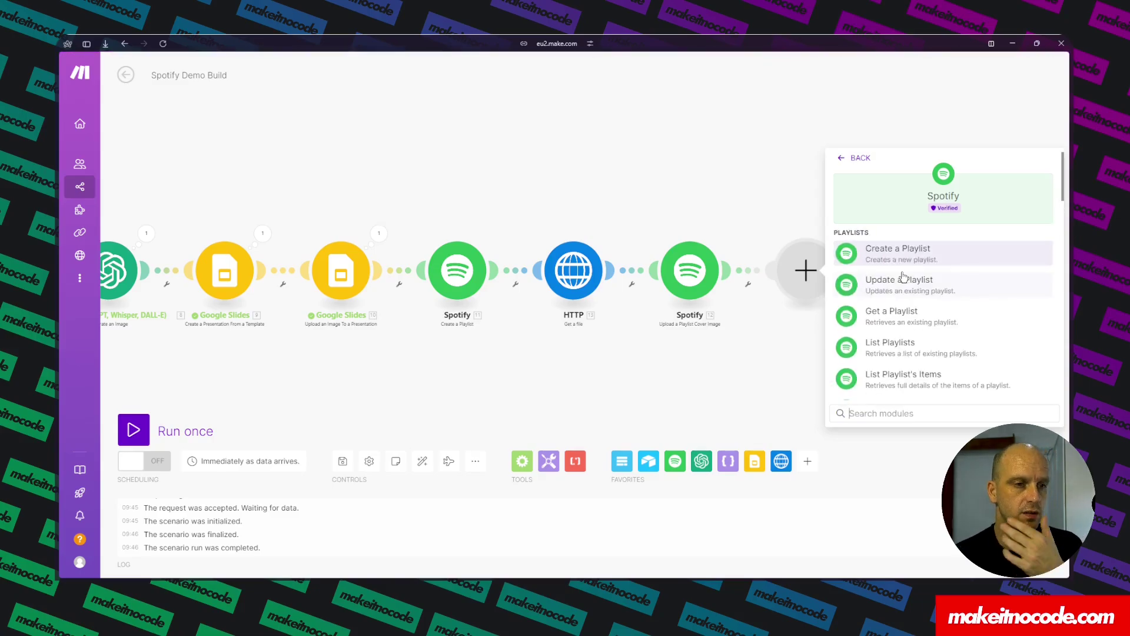
- Find the Spotify API modules with "api" and add Make an API Call to the end of the scenario
type("api")
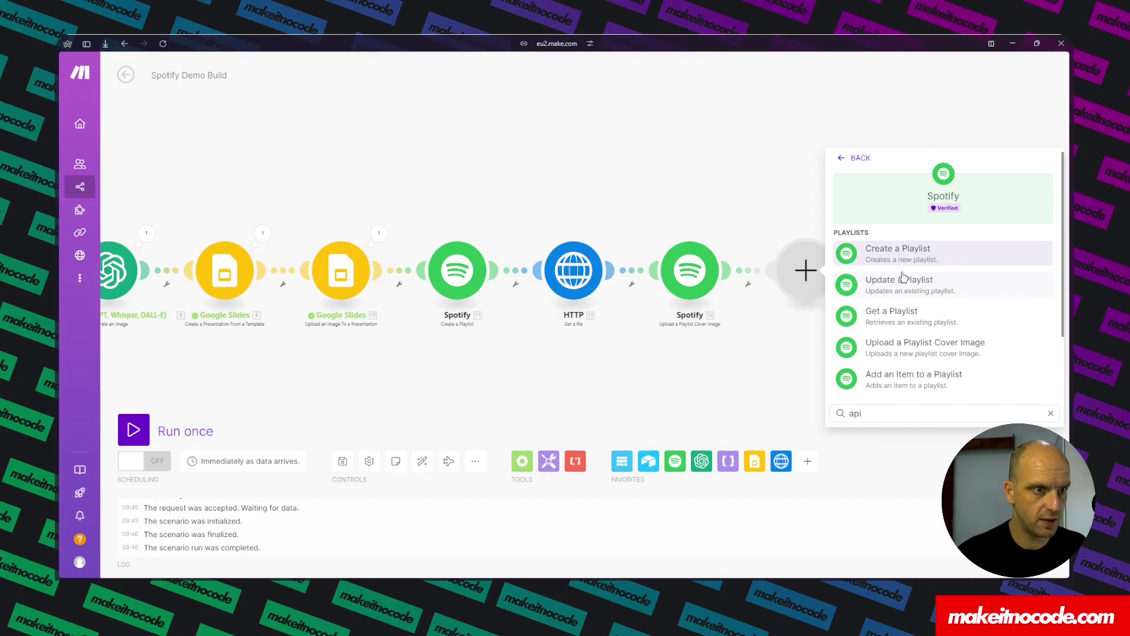
scroll(942, 294, "down", 3)
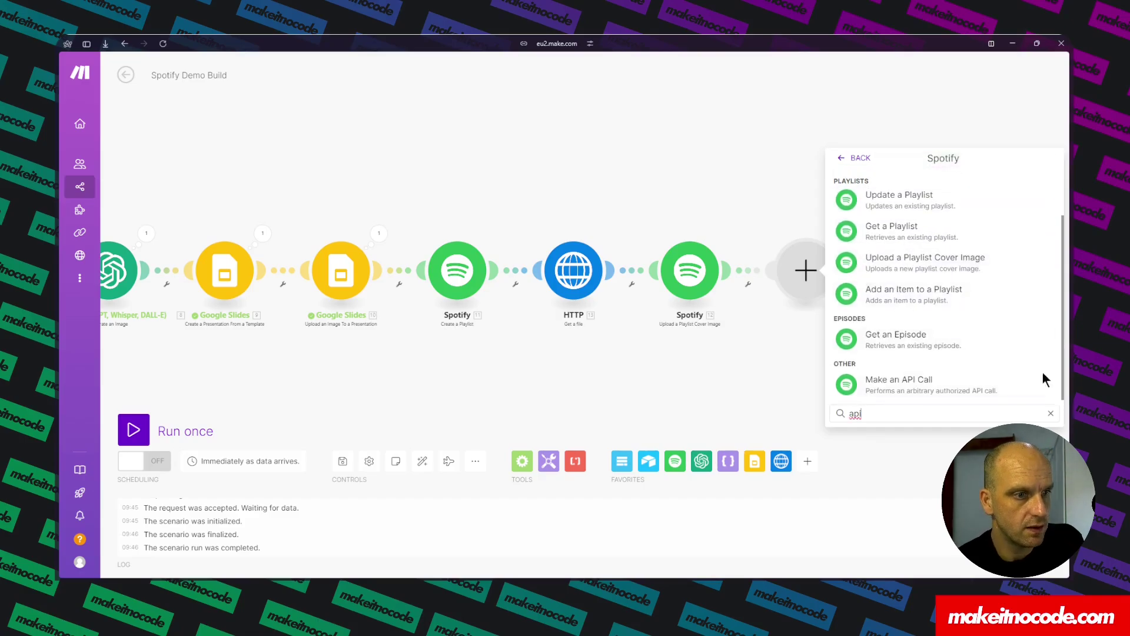
left_click(865, 384)
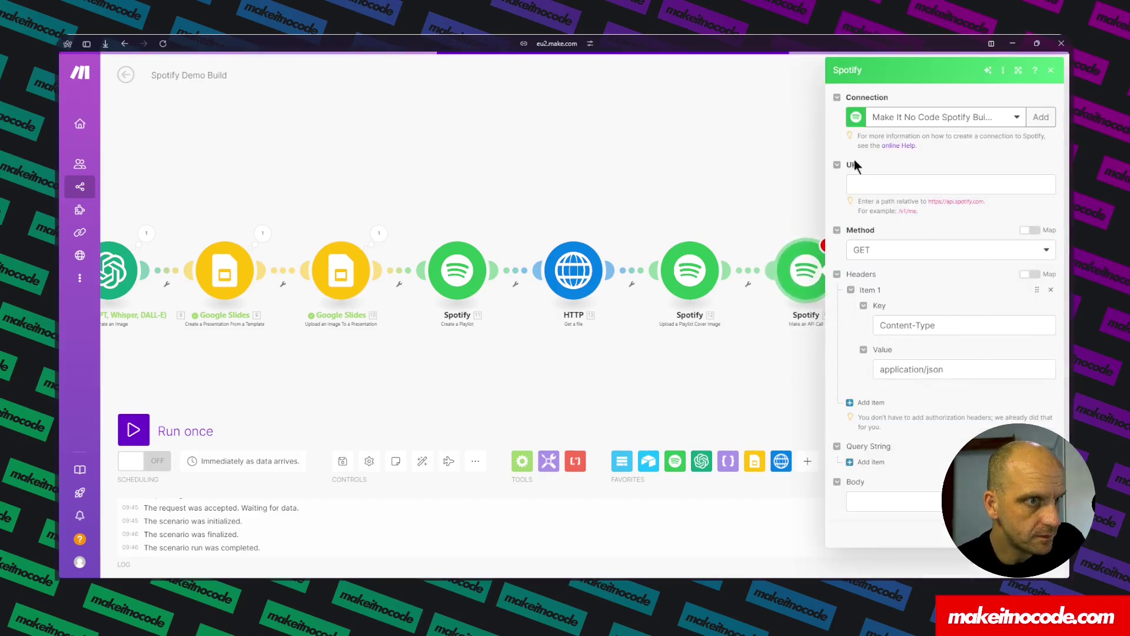
- Open the Spotify for Developers Web API documentation in a new tab and go to the Get Recommendations reference under Tracks
mouse_move(56, 275)
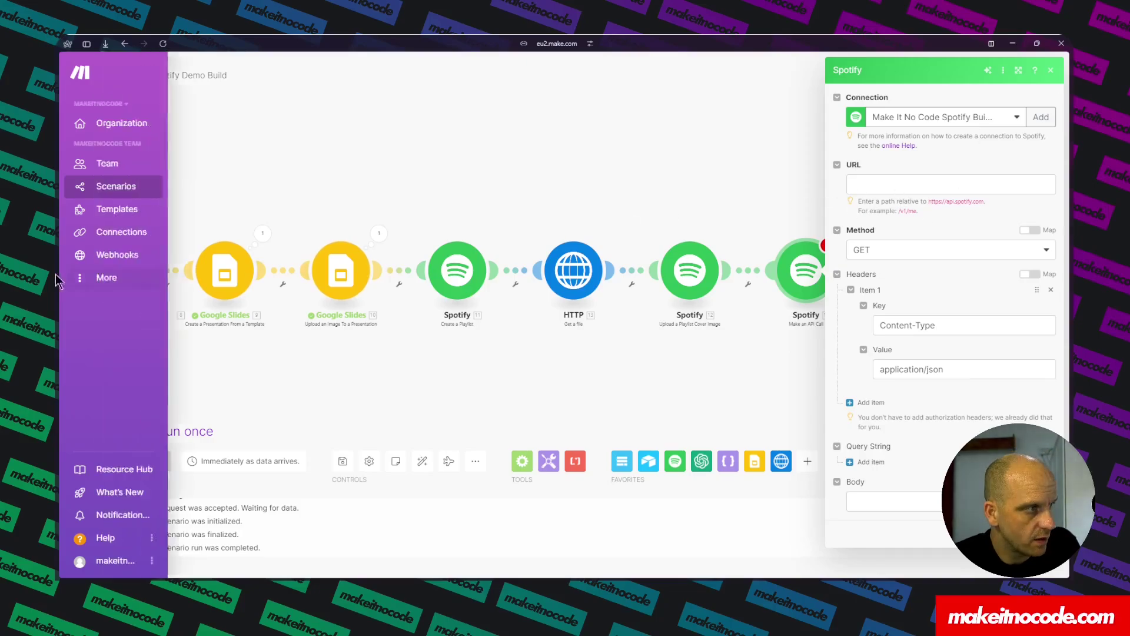
left_click(86, 172)
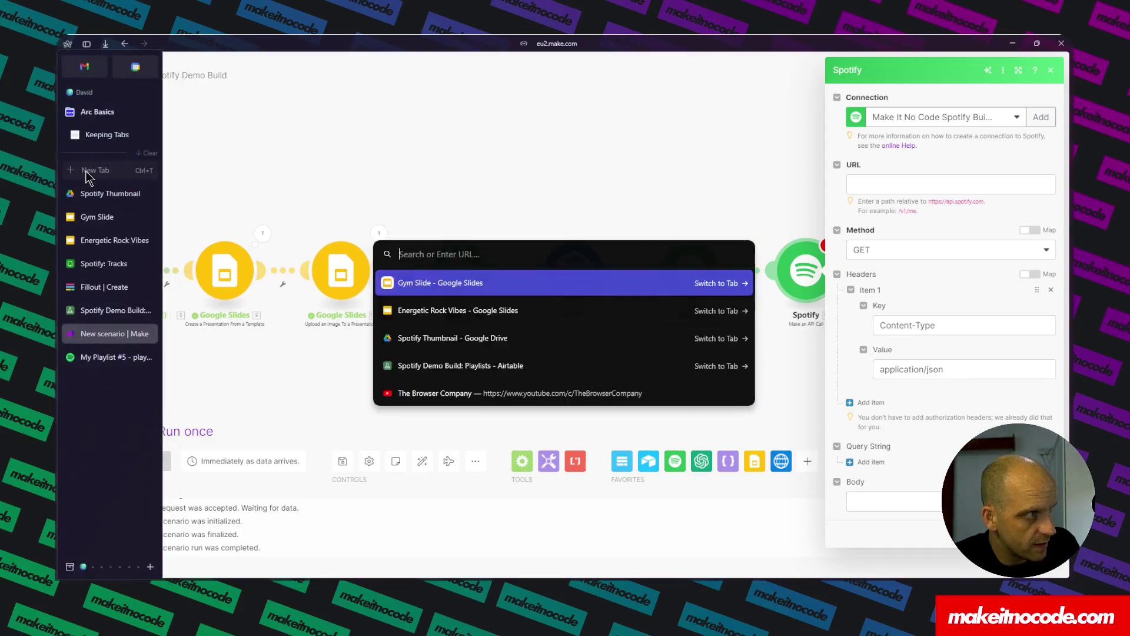
type("sp")
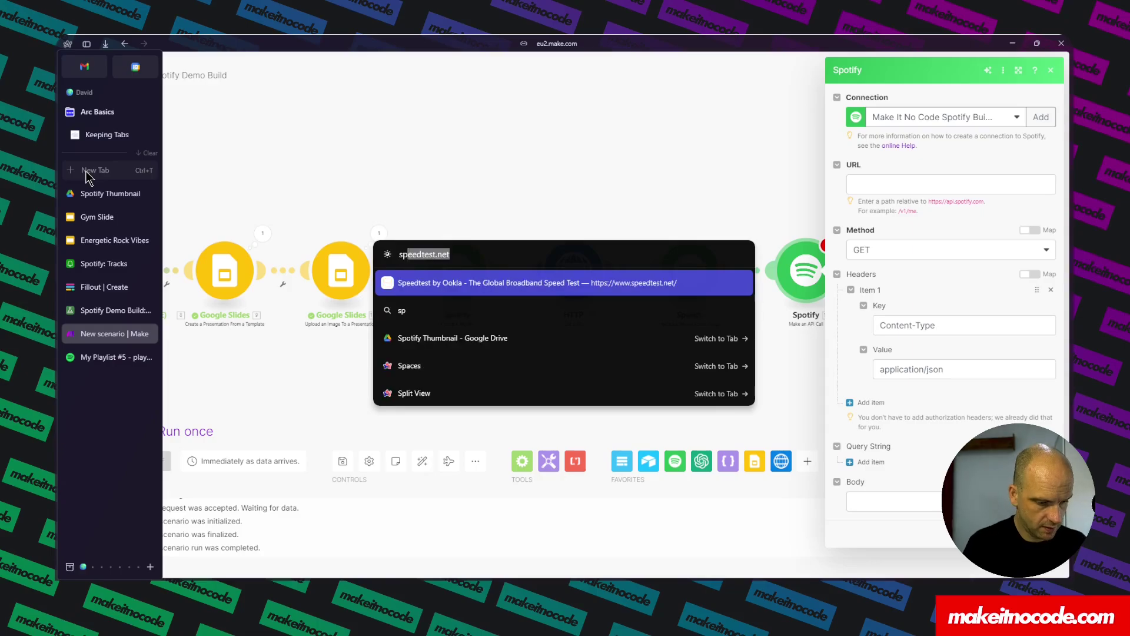
type("otify dev")
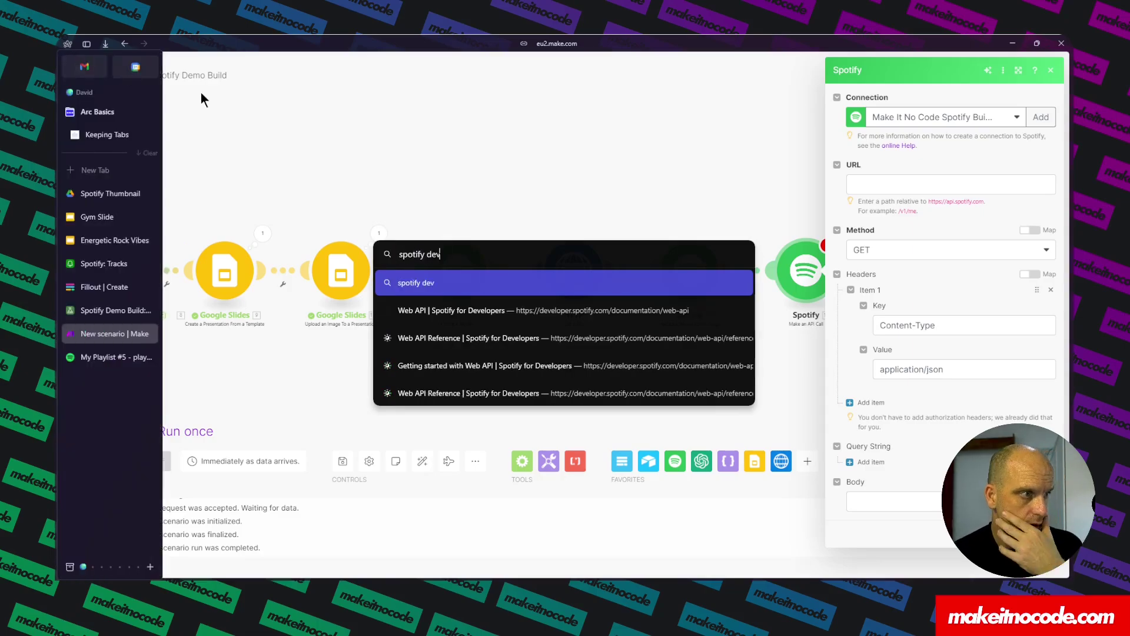
left_click(592, 311)
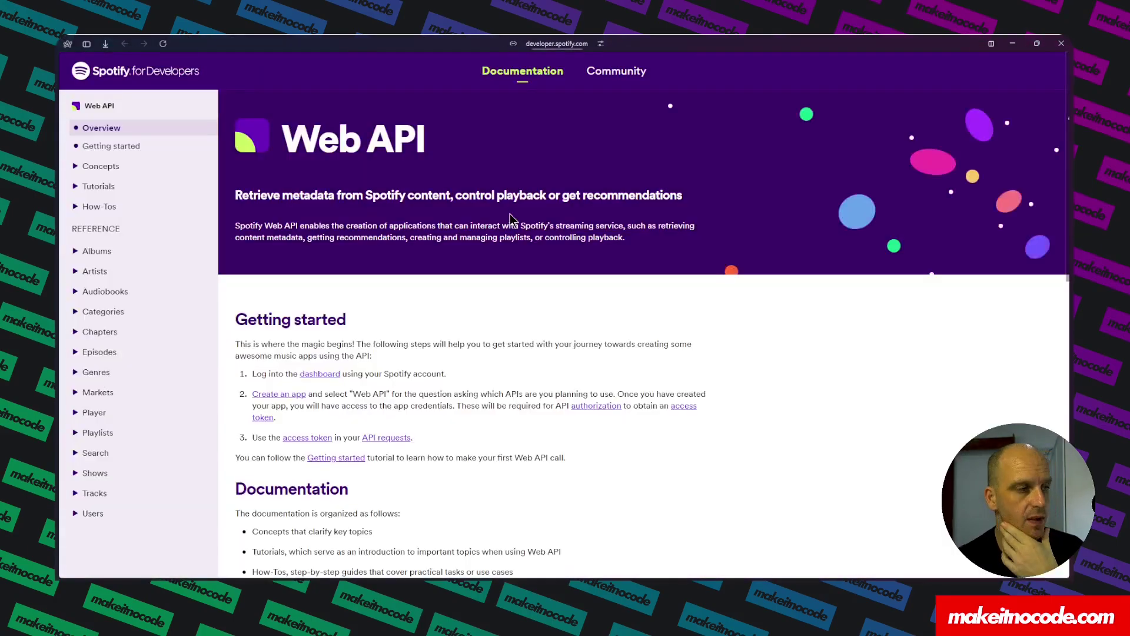
left_click(75, 494)
scroll(111, 459, "down", 2)
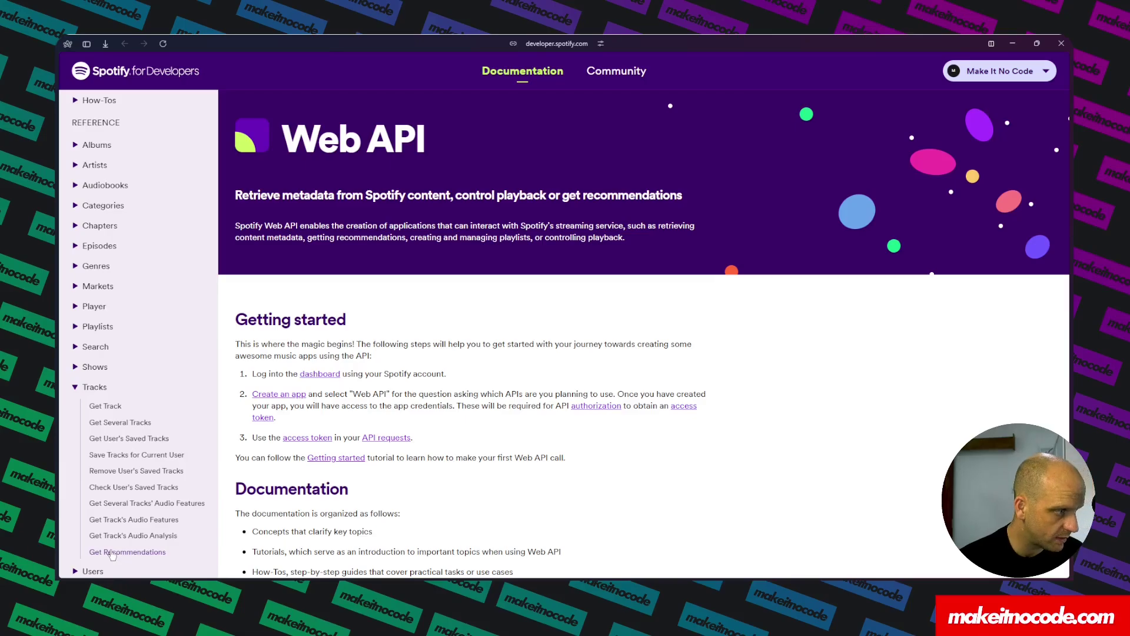
left_click(112, 553)
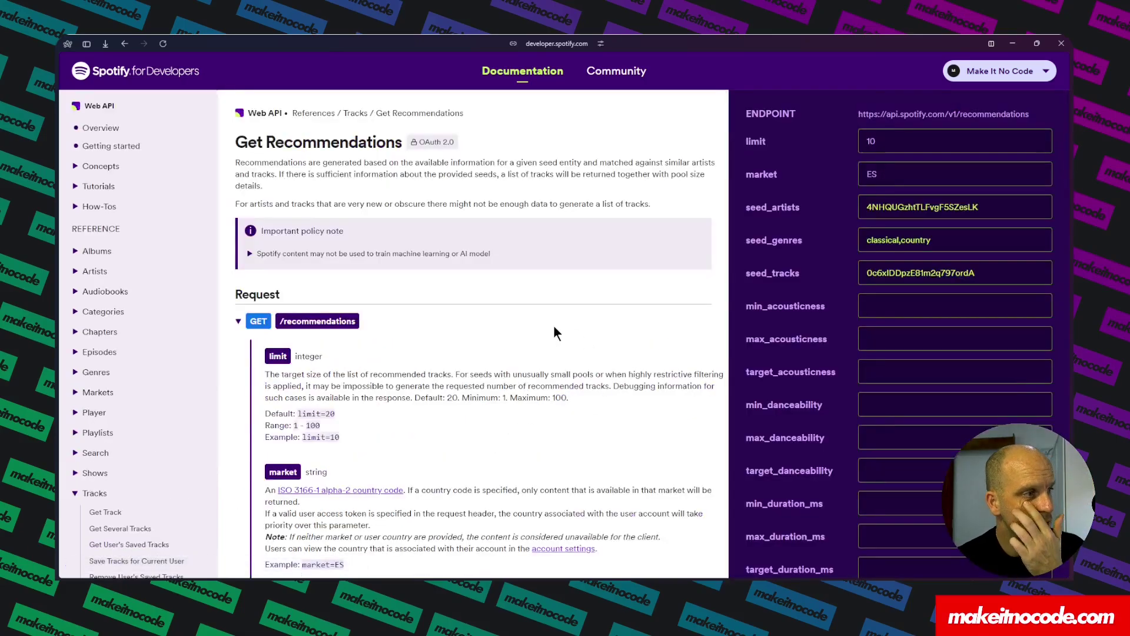
scroll(524, 312, "down", 2)
scroll(663, 294, "up", 2)
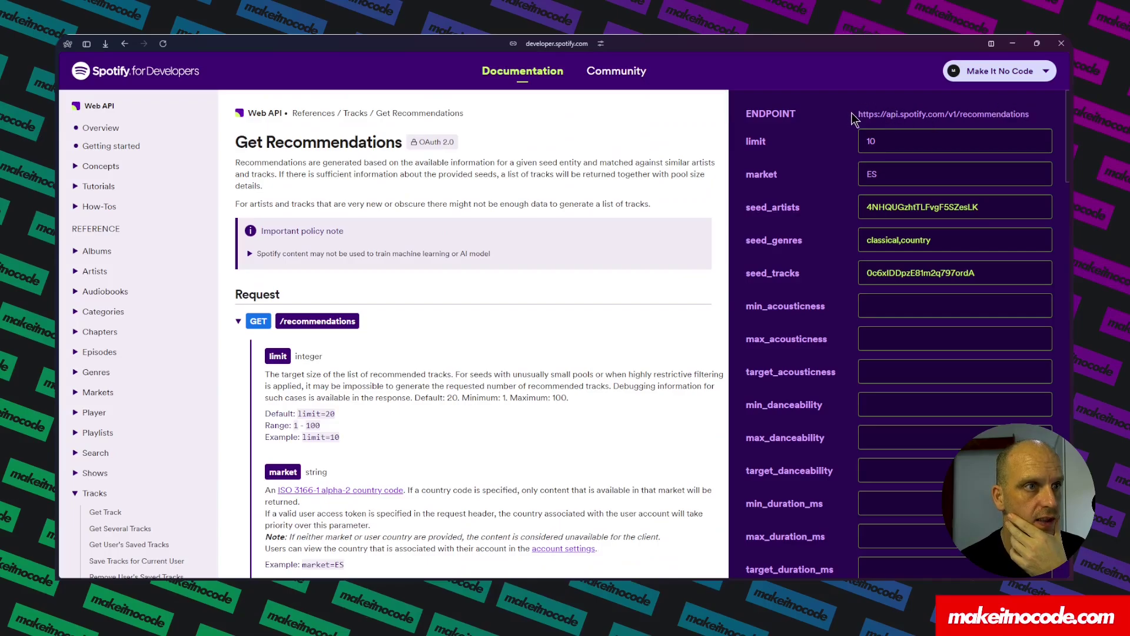
left_click_drag(852, 113, 1033, 121)
key("ctrl+c")
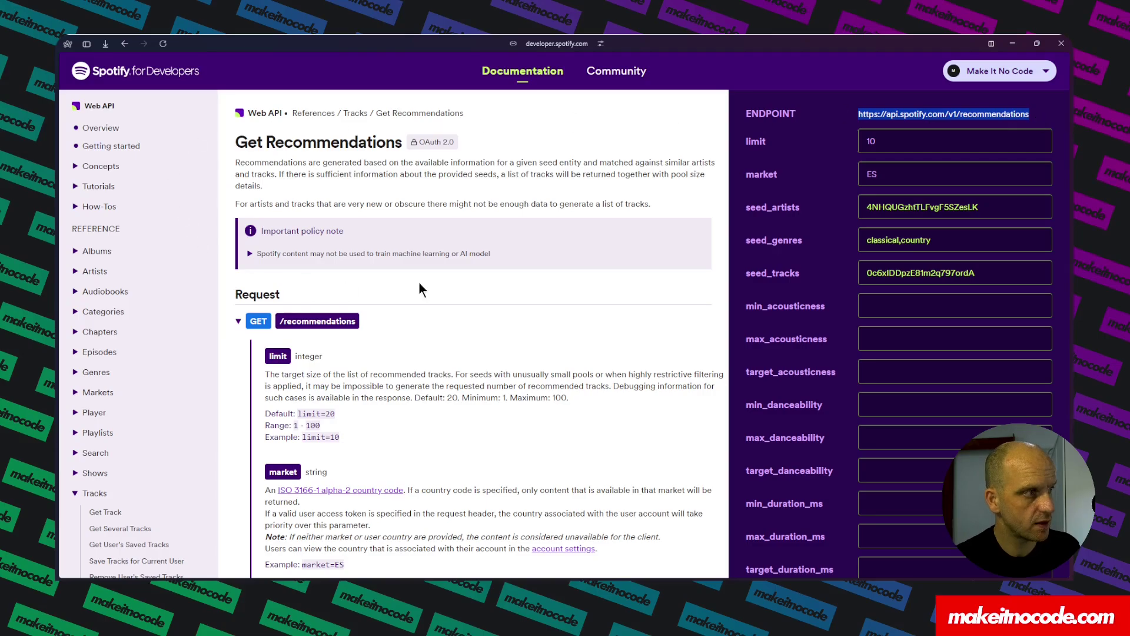
- Switch to the Make scenario and set the Spotify Make an API Call module's URL to the relative path /v1/recommendations
mouse_move(54, 328)
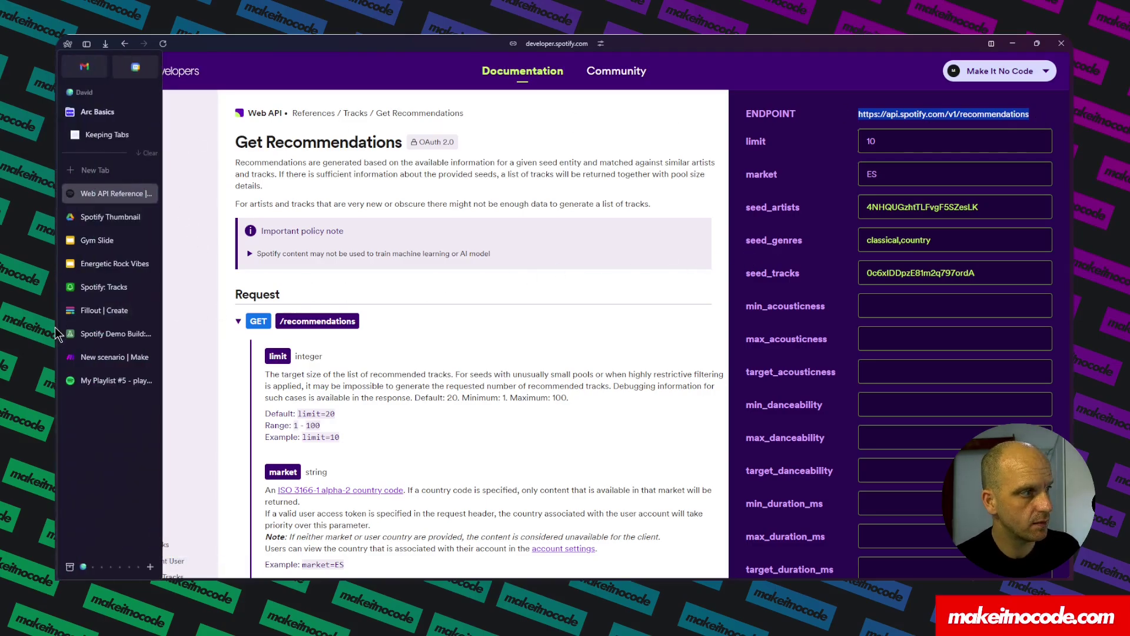
left_click(94, 359)
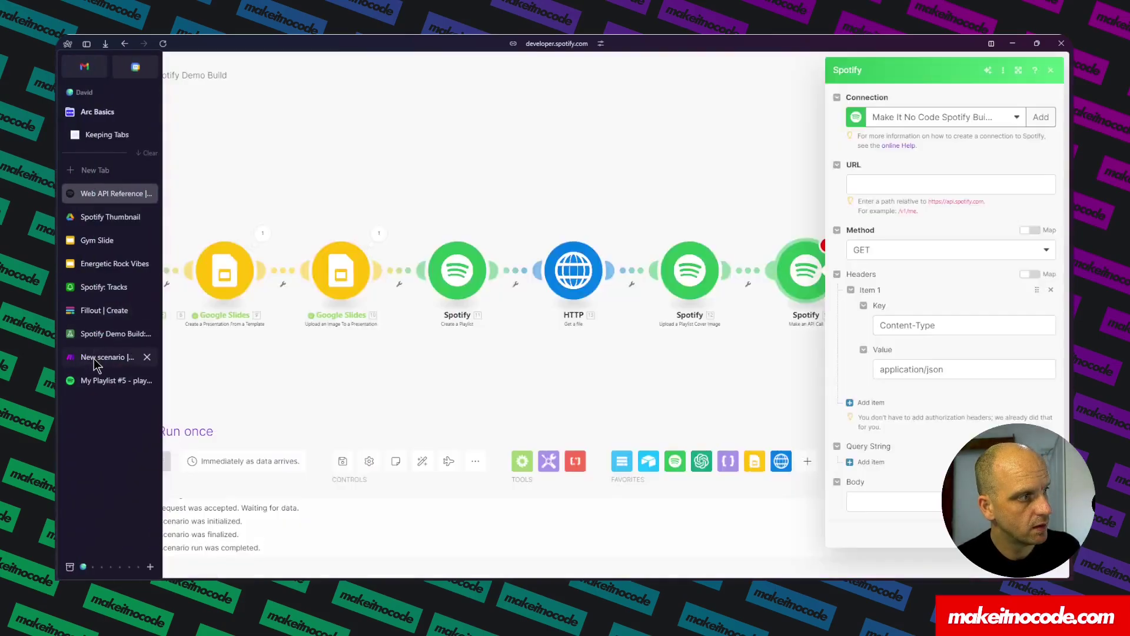
left_click(901, 183)
key("ctrl+v")
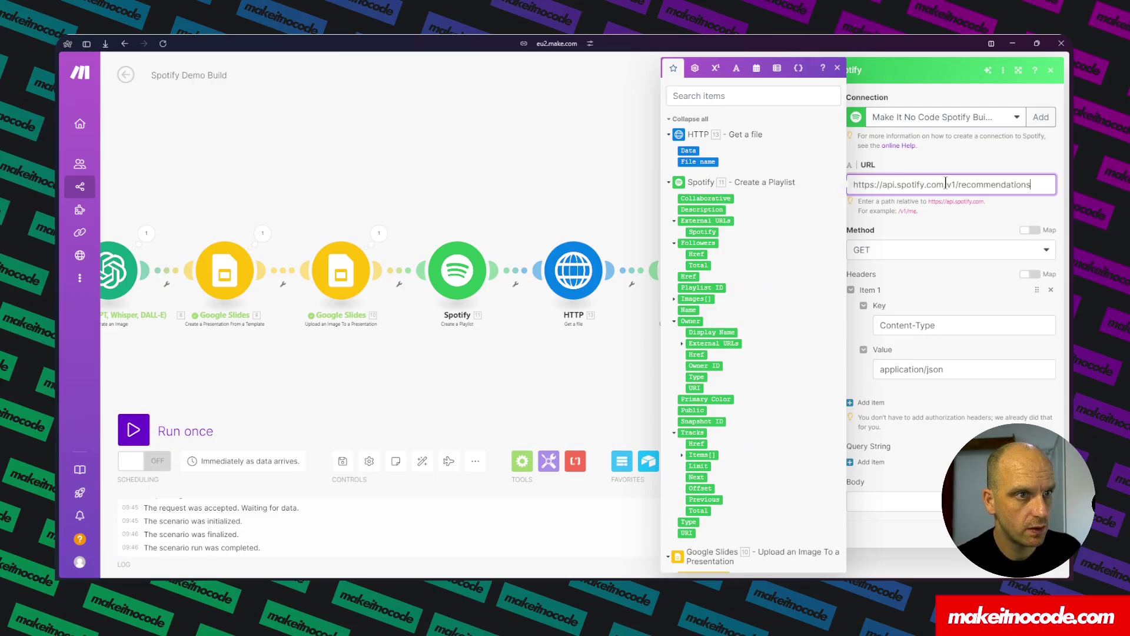
left_click_drag(947, 185, 842, 192)
key("BackSpace")
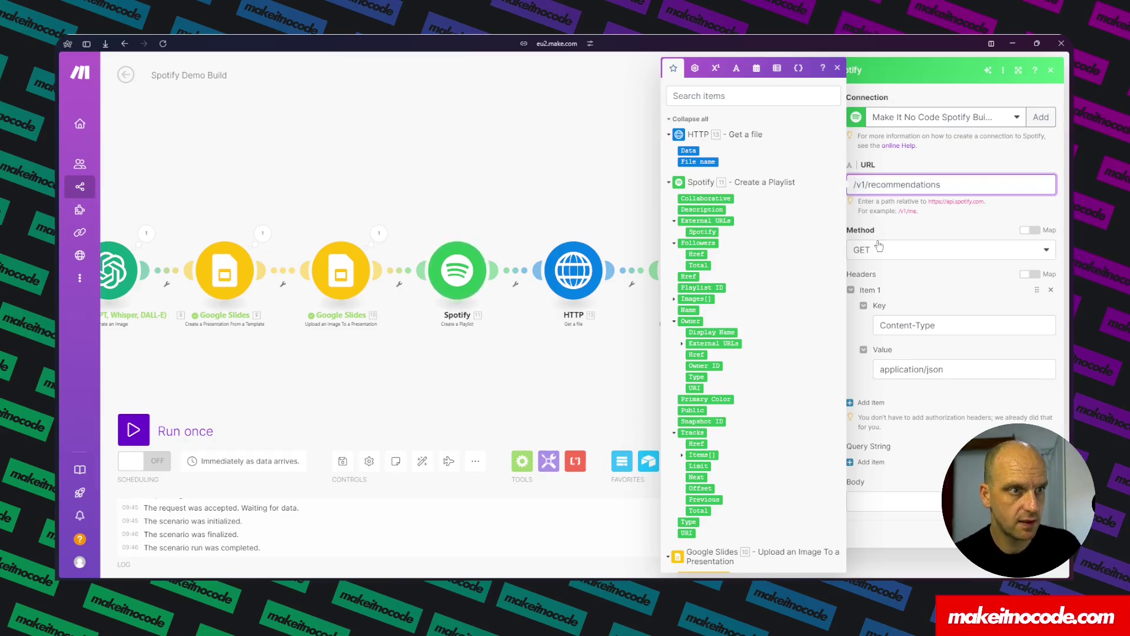
mouse_move(55, 204)
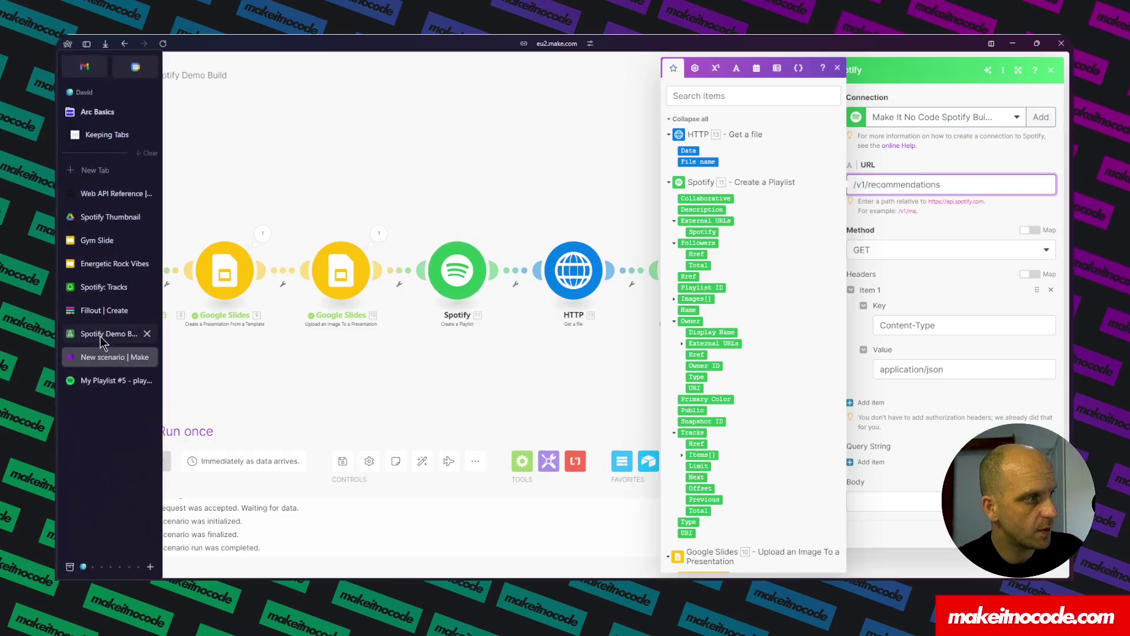
- Switch to the Spotify Get Recommendations reference and expand its request sample below the parameter fields
left_click(87, 380)
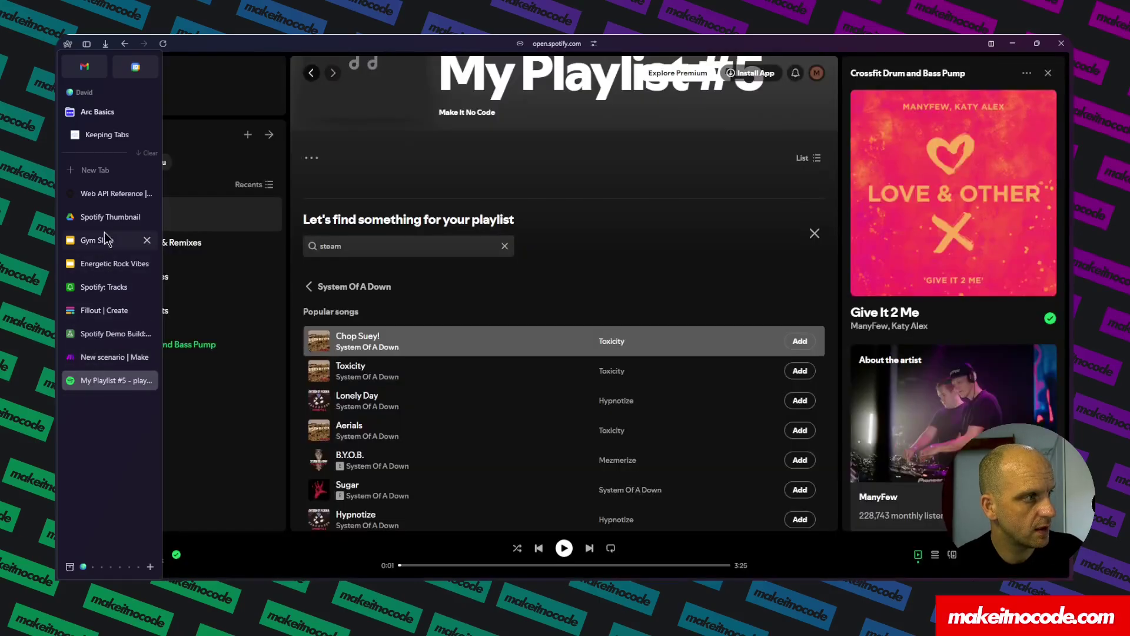
left_click(108, 194)
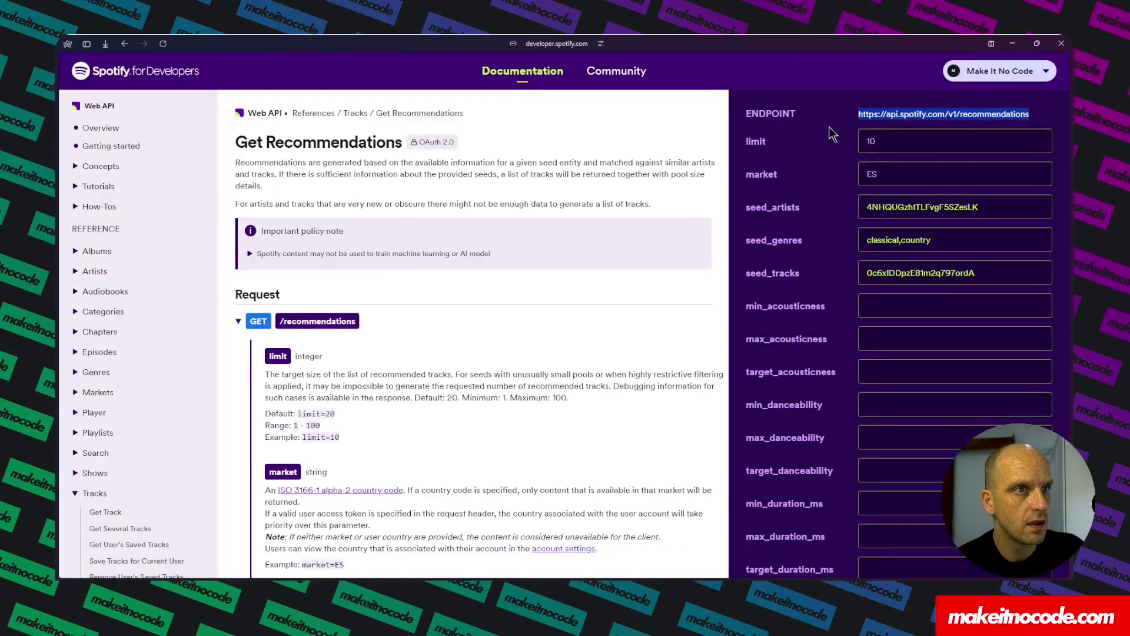
left_click(493, 321)
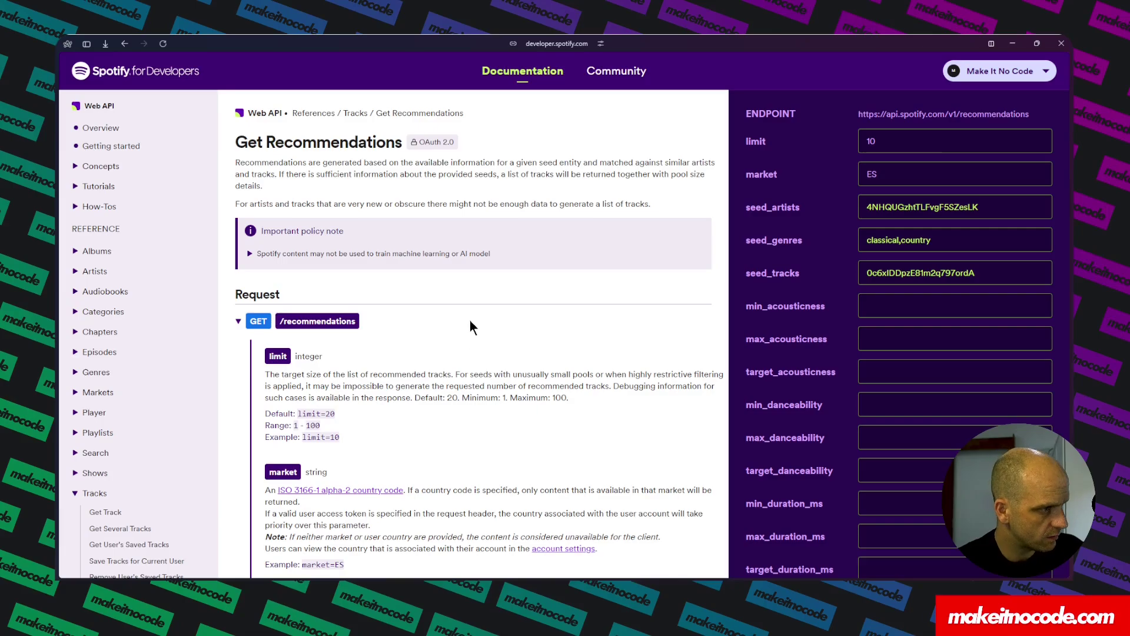
scroll(475, 216, "down", 5)
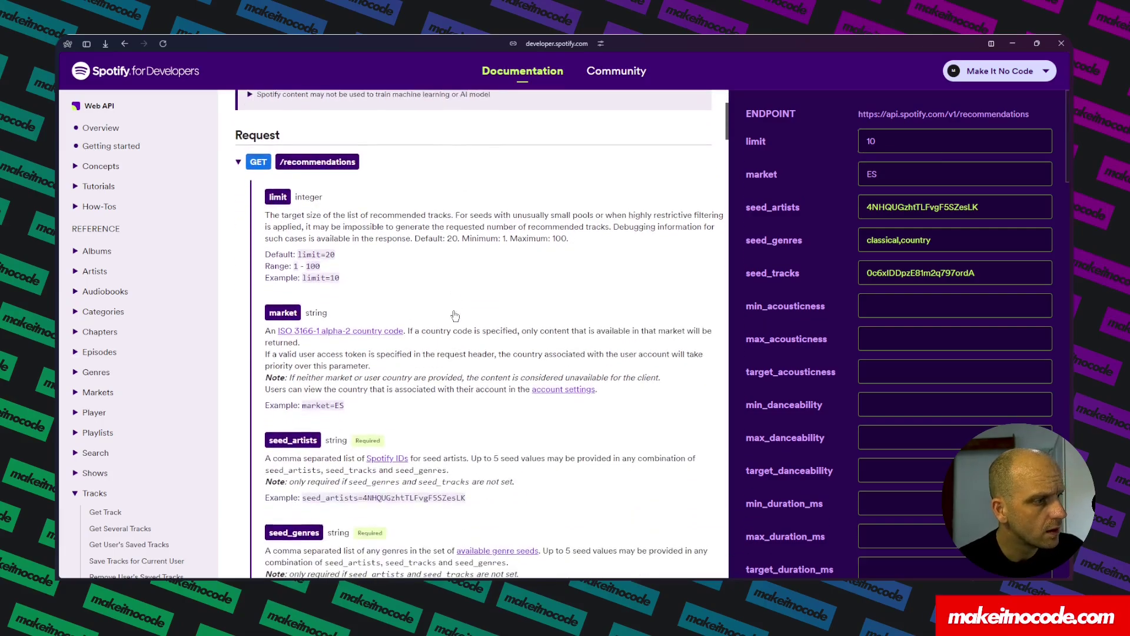
scroll(820, 339, "down", 15)
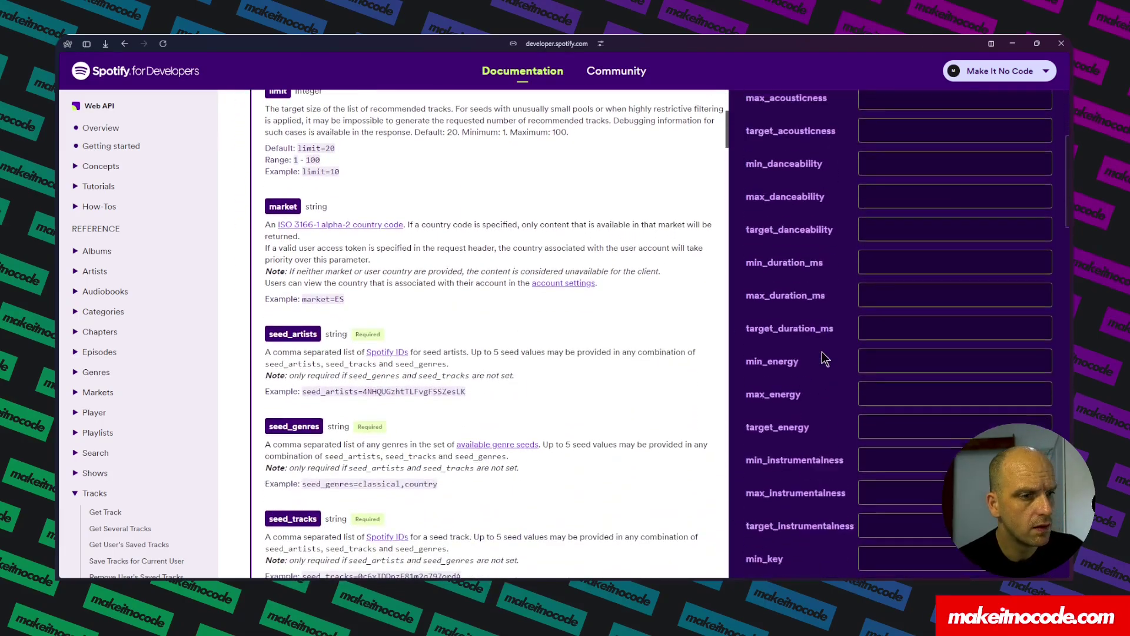
scroll(824, 356, "down", 8)
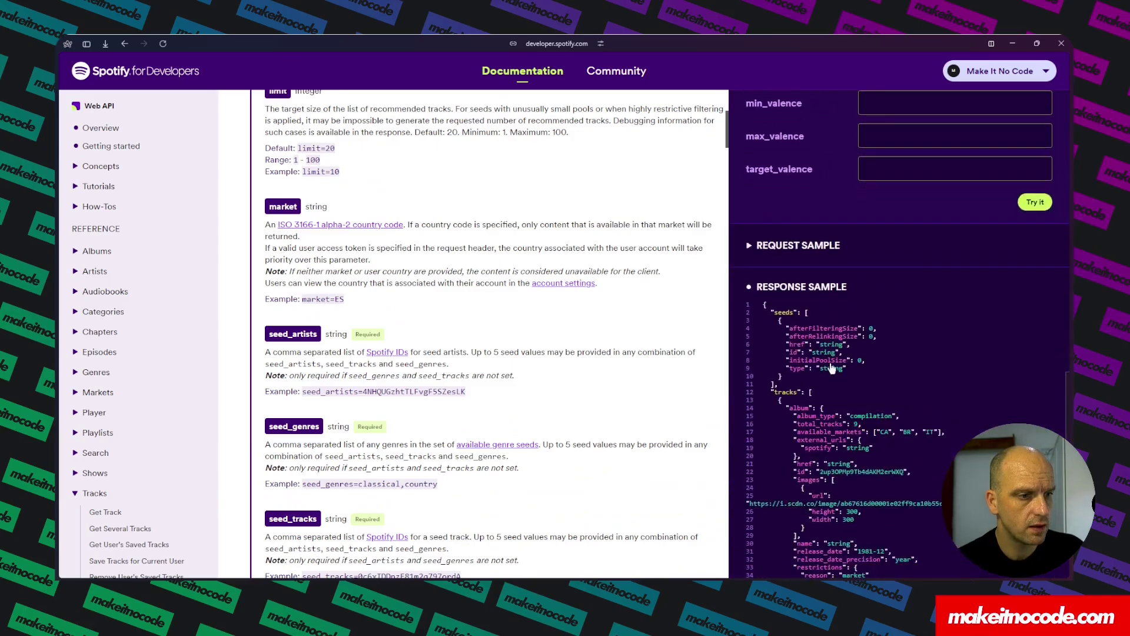
left_click(752, 258)
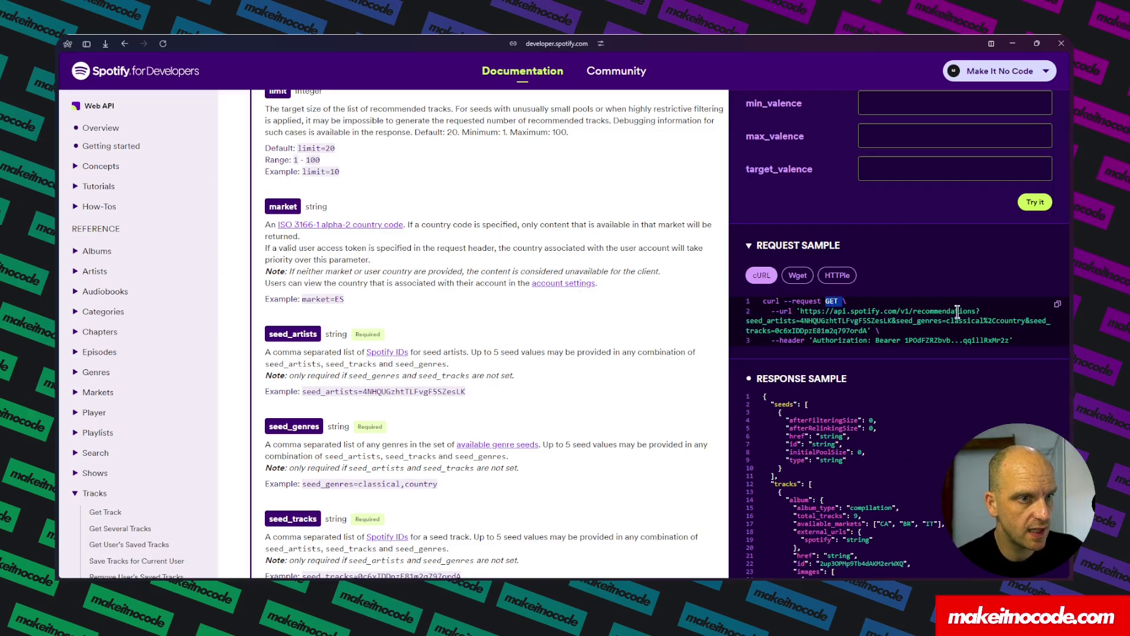
- Copy the query string with seed_artists, seed_genres and seed_tracks, starting at the question mark, from the cURL request sample
left_click_drag(979, 310, 958, 332)
left_click_drag(887, 336, 871, 331)
key("ctrl+c")
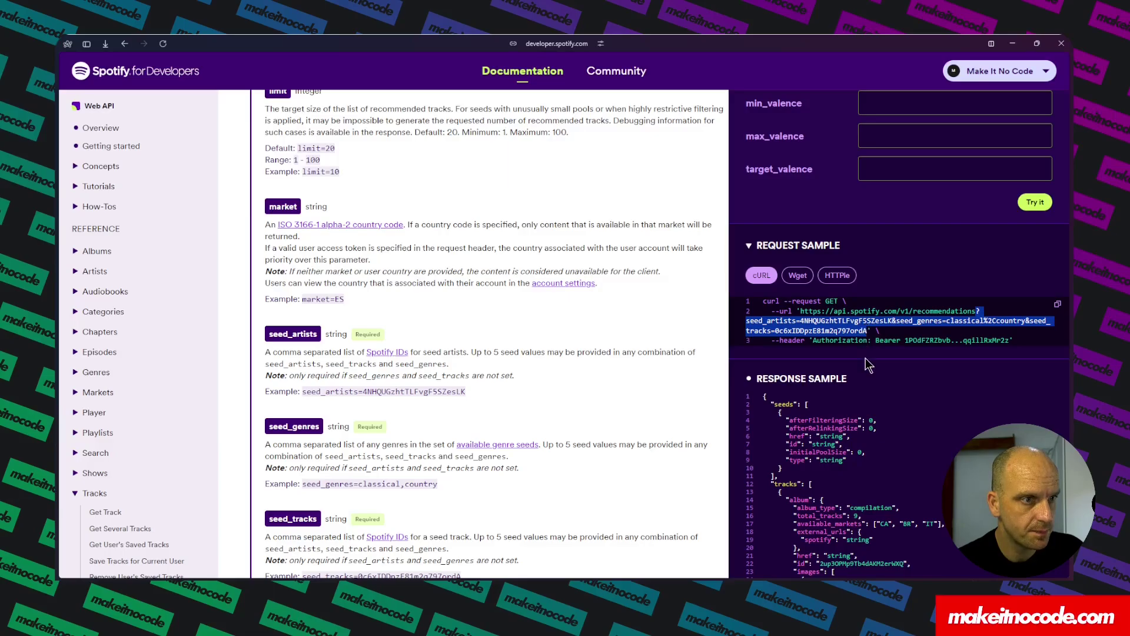
- Append a slash and the copied sample query string to the API call's URL in the Make scenario, and save the scenario
mouse_move(60, 253)
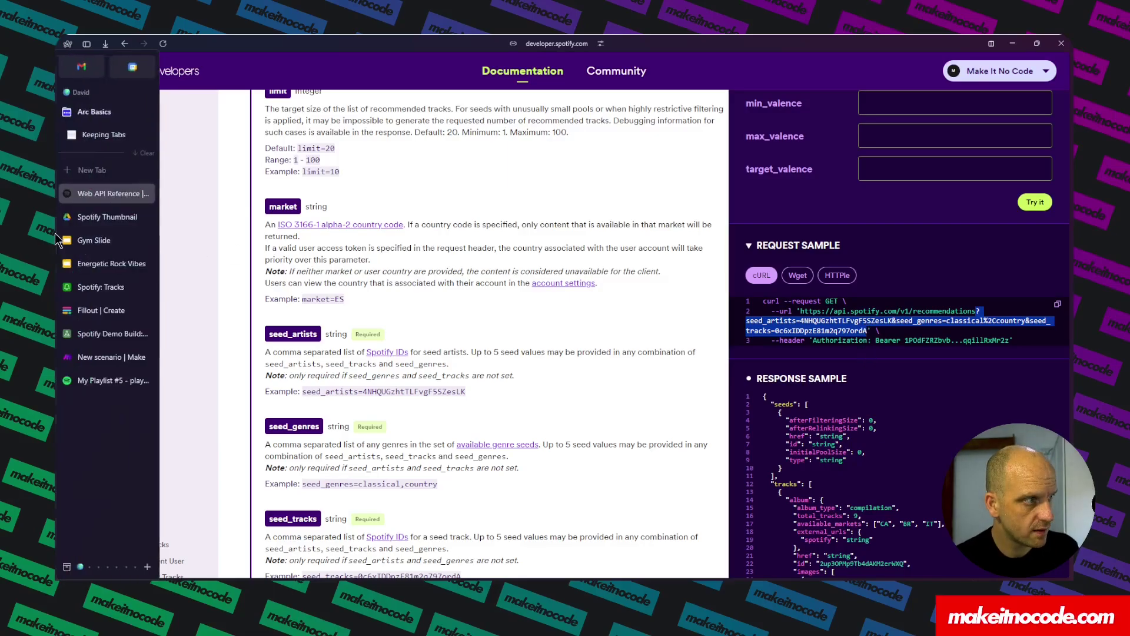
left_click(99, 358)
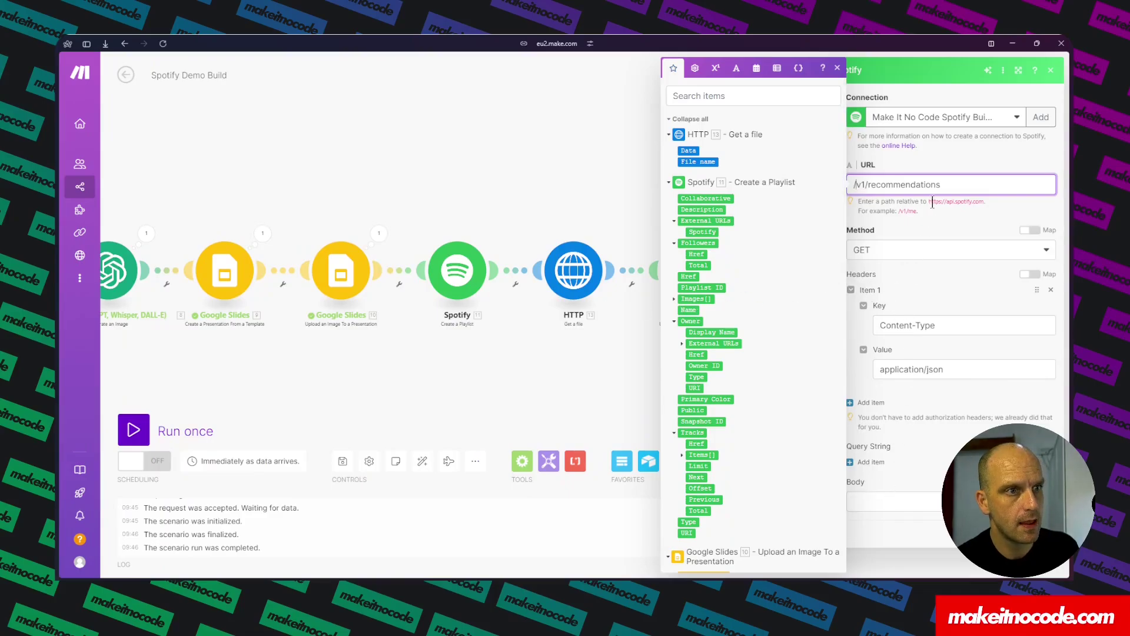
type("/")
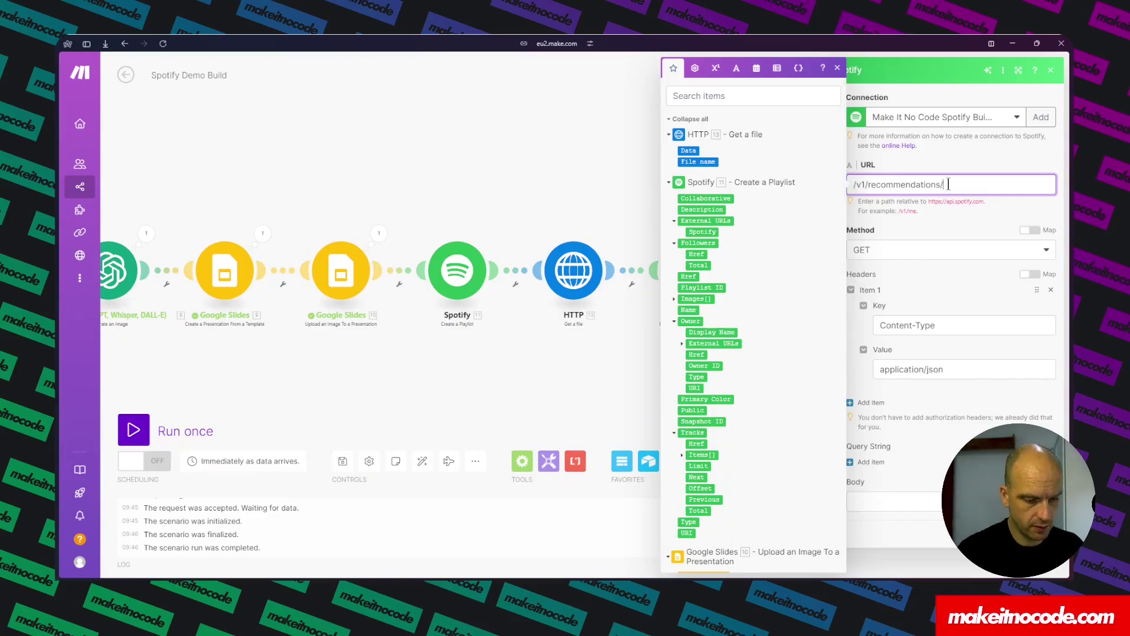
key("ctrl+v")
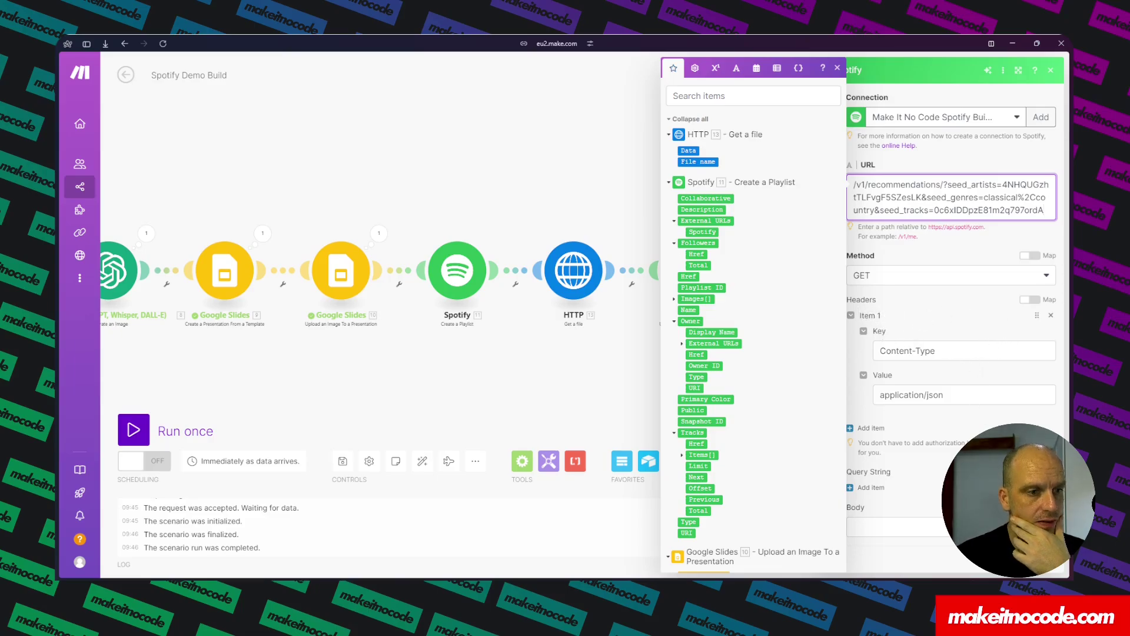
key("Escape")
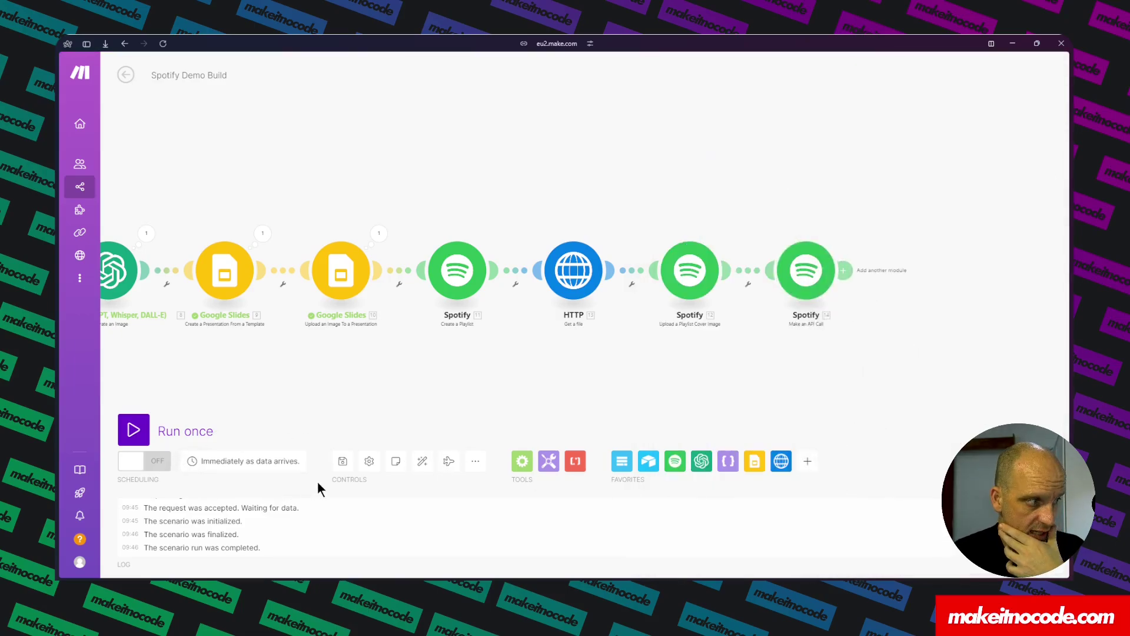
left_click(343, 461)
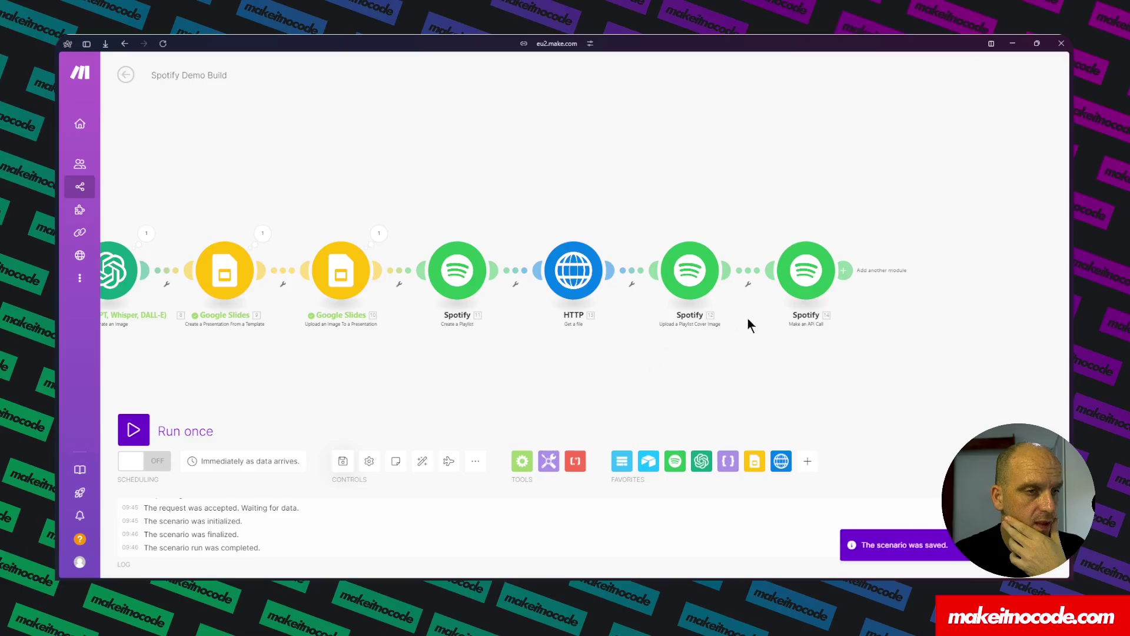
- In the Make an API Call URL, find "arti" and map Get a Track's album Artist ID as the seed_artists value, replacing the sample ID
left_click(810, 266)
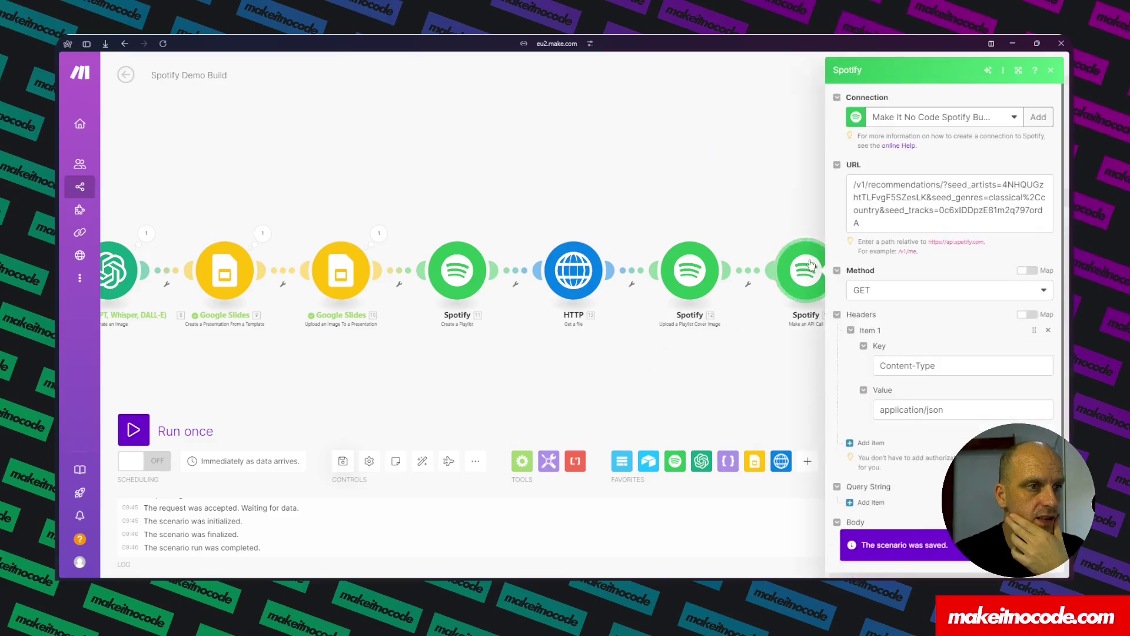
left_click(1004, 185)
left_click(1004, 185)
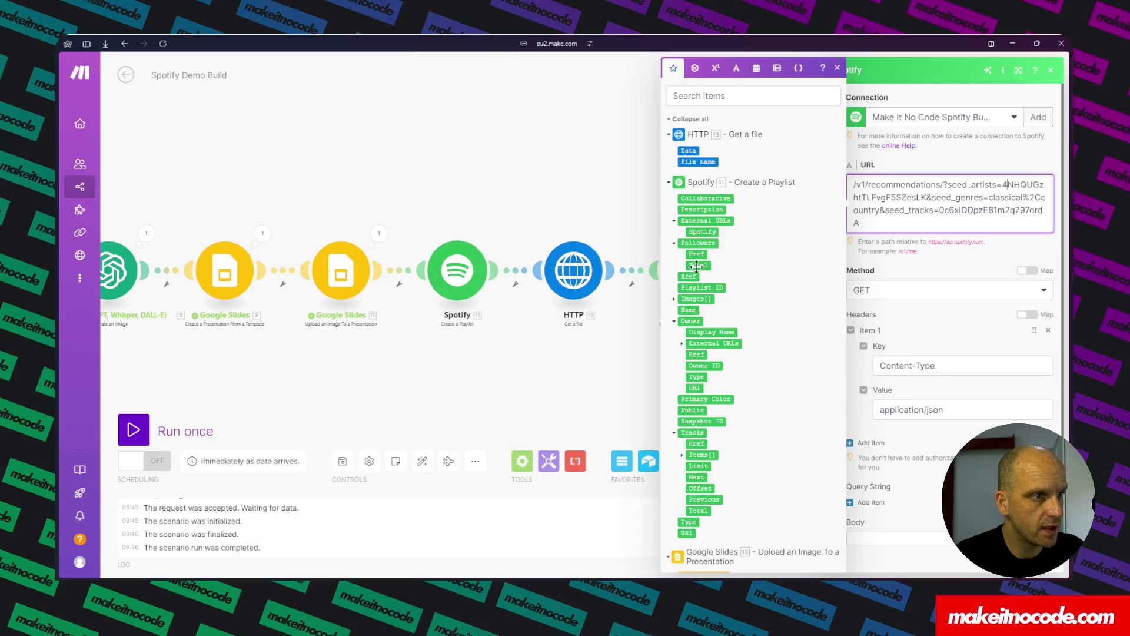
left_click(717, 96)
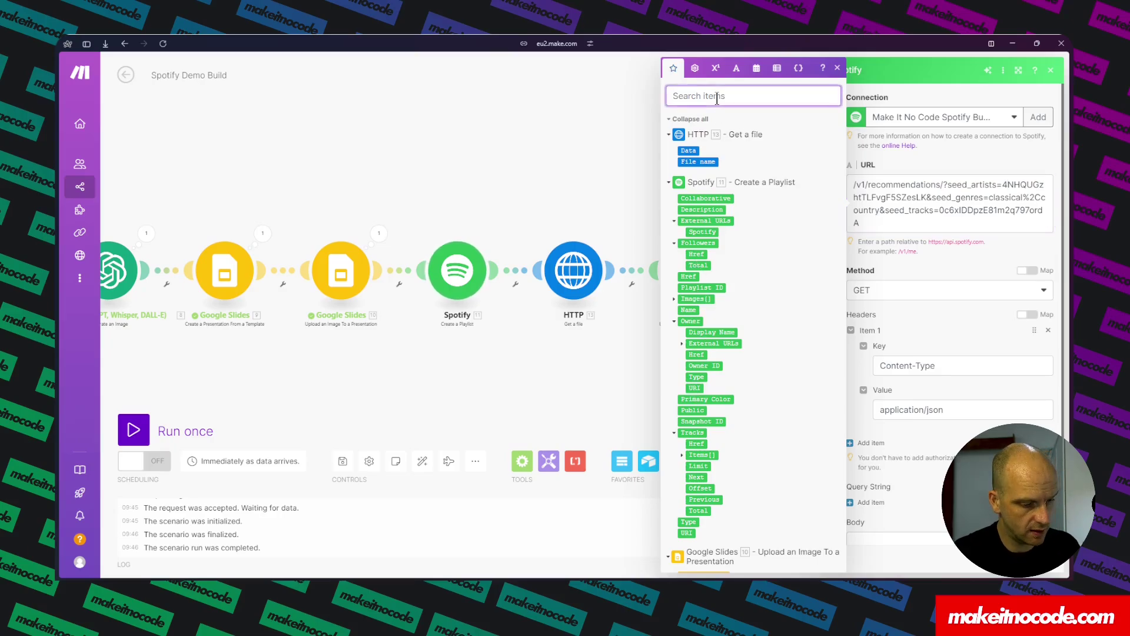
type("arti")
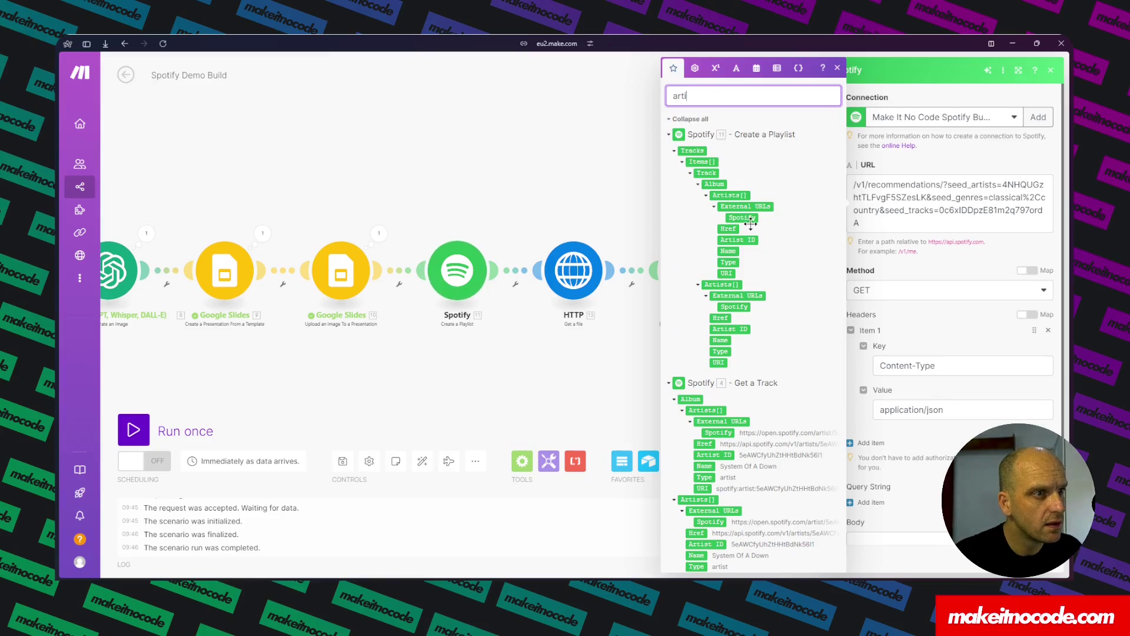
left_click(706, 295)
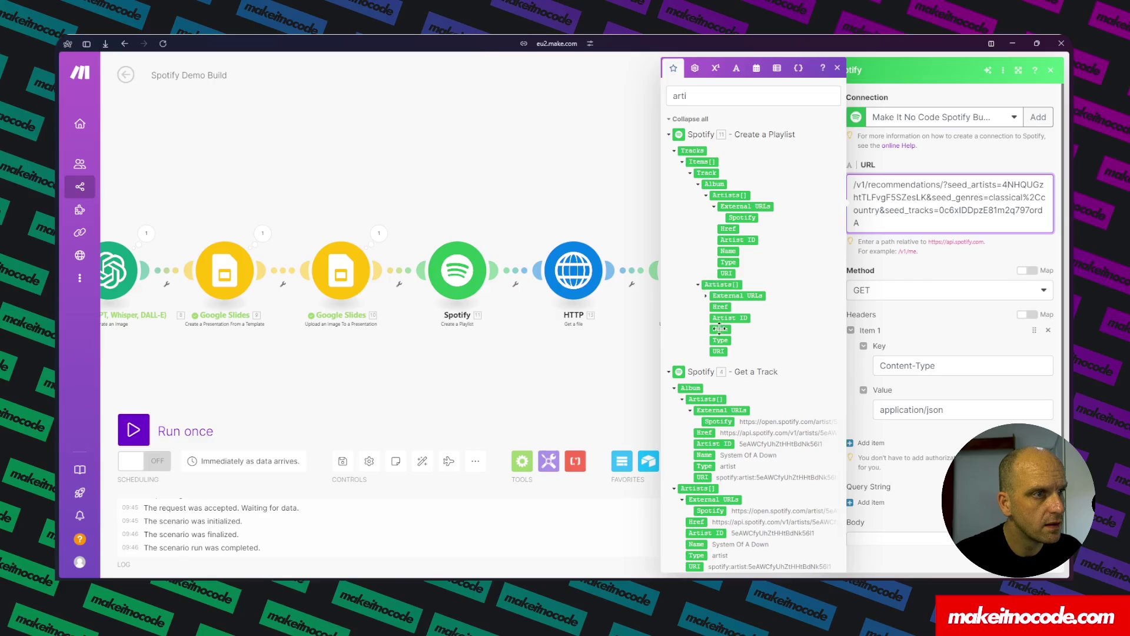
scroll(740, 356, "down", 1)
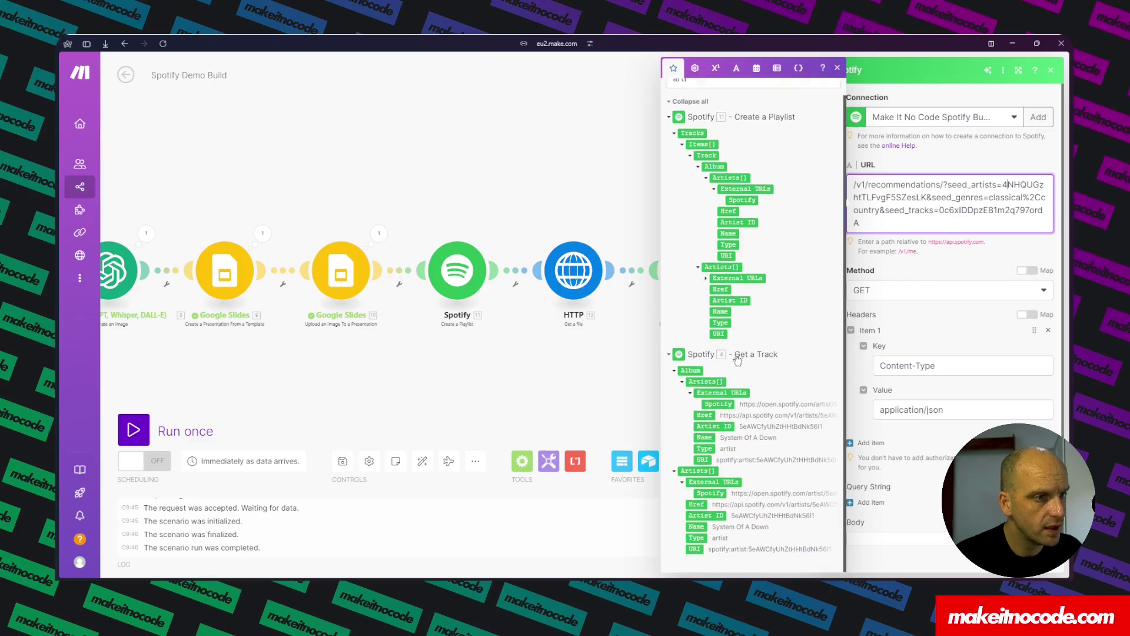
key("BackSpace")
left_click(720, 426)
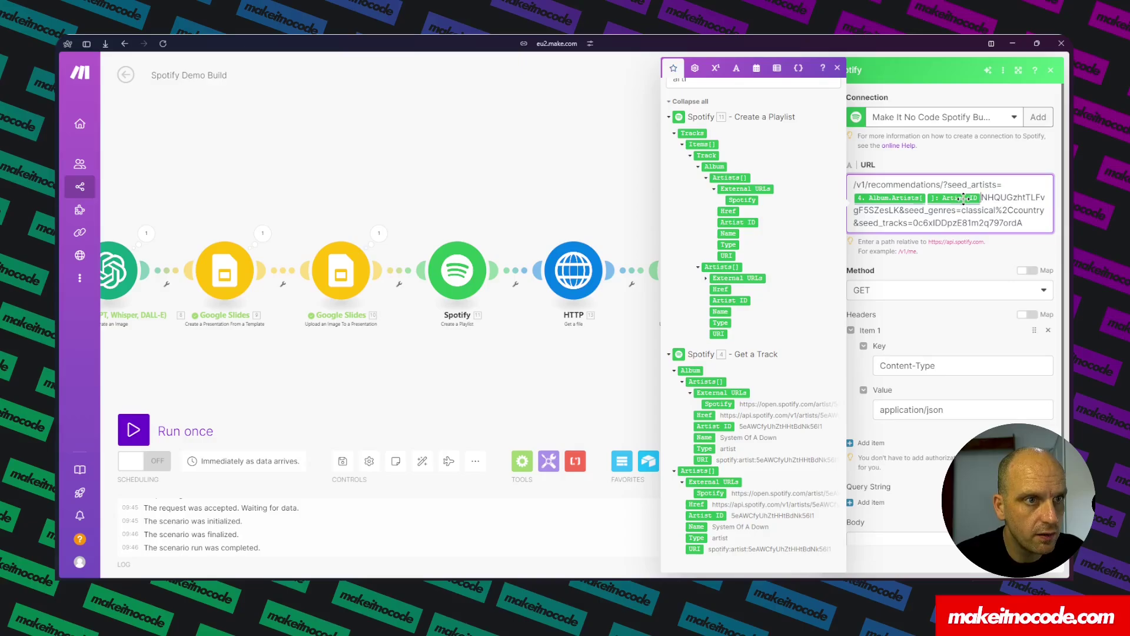
- Delete the leftover sample artist ID and the sample genres classical%2Ccountry from the recommendations URL
left_click_drag(981, 196, 896, 210)
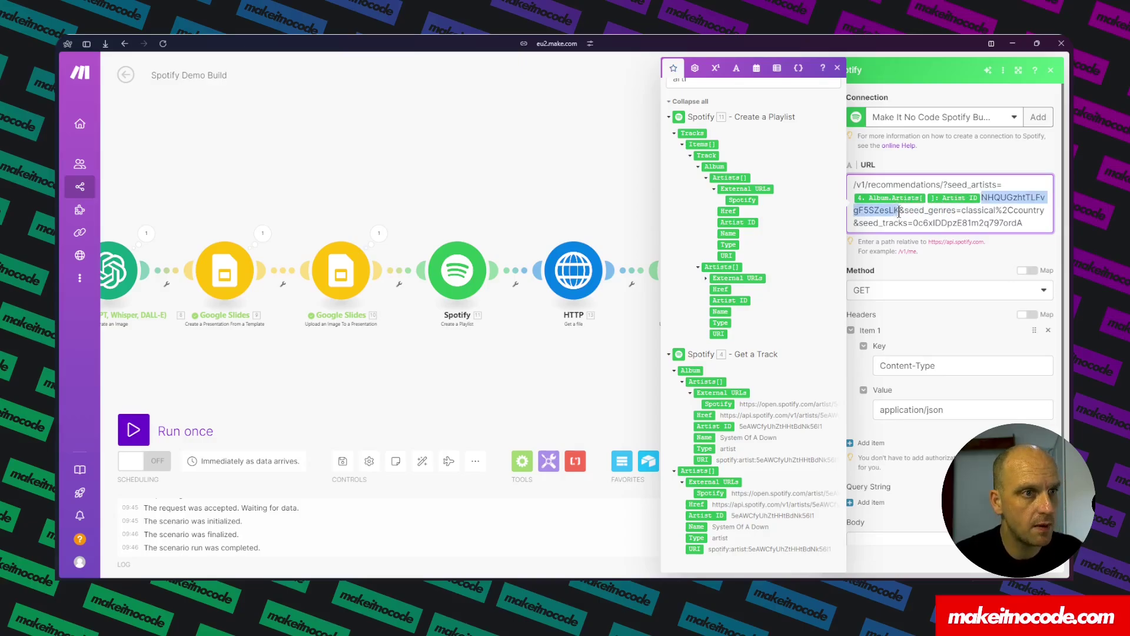
key("BackSpace")
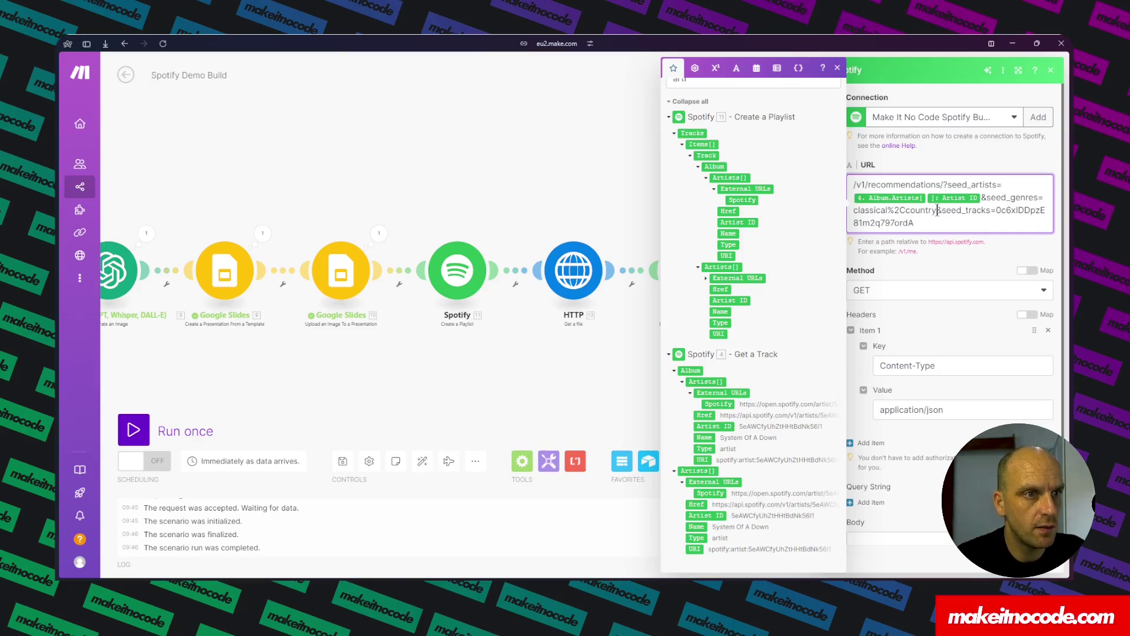
left_click_drag(936, 210, 1045, 198)
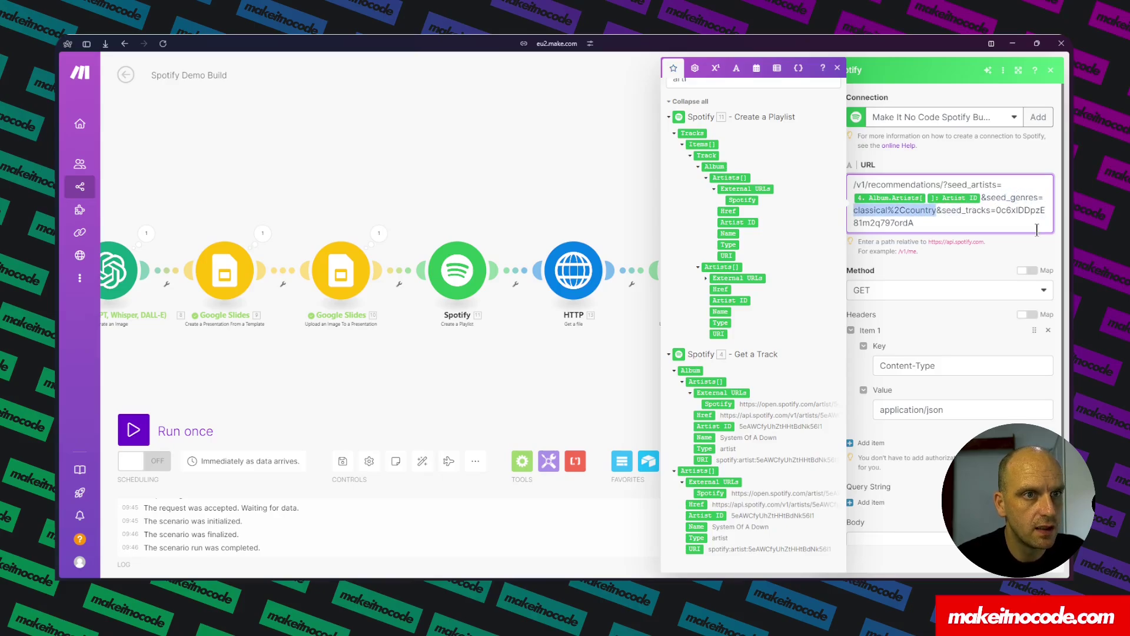
key("BackSpace")
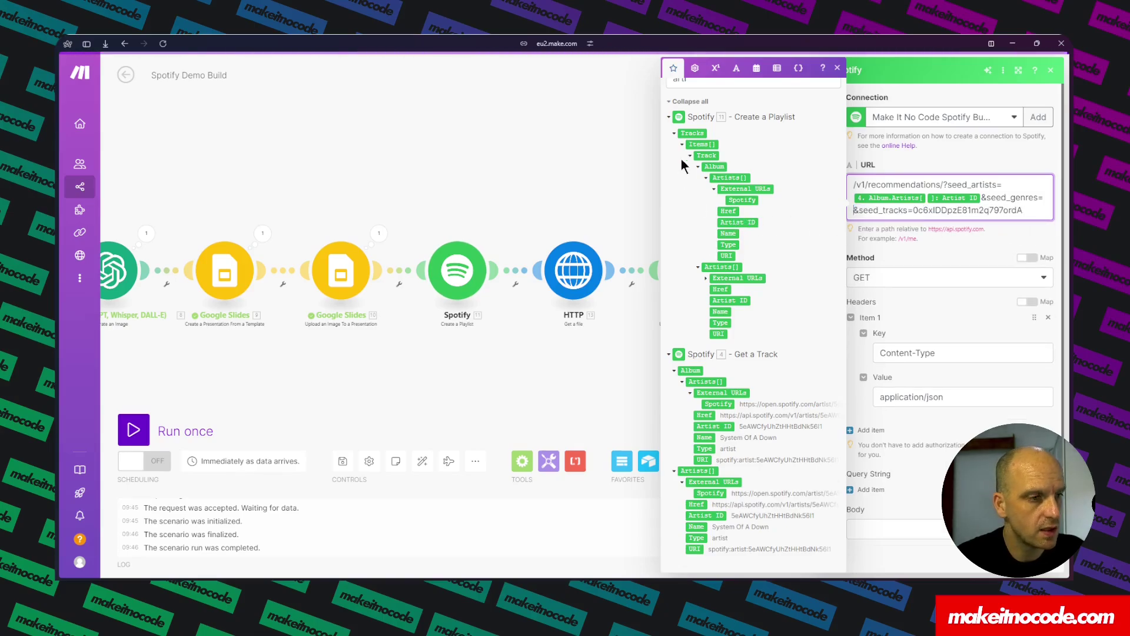
- Inspect the last run's output of the Airtable Search Records module for the Genre field
left_click(690, 102)
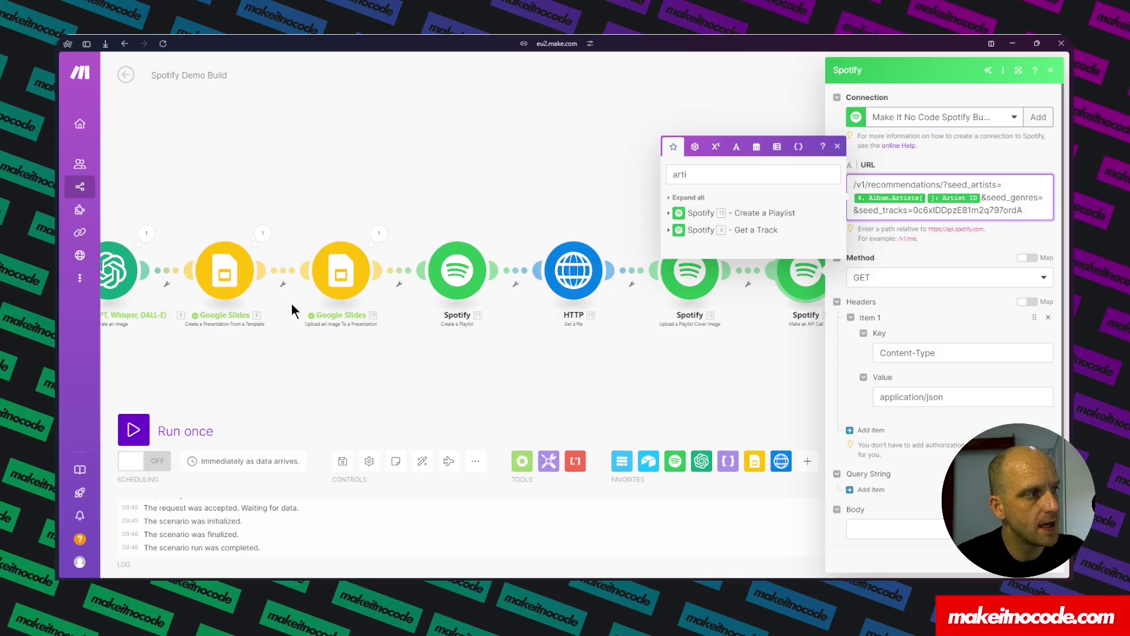
left_click(442, 373)
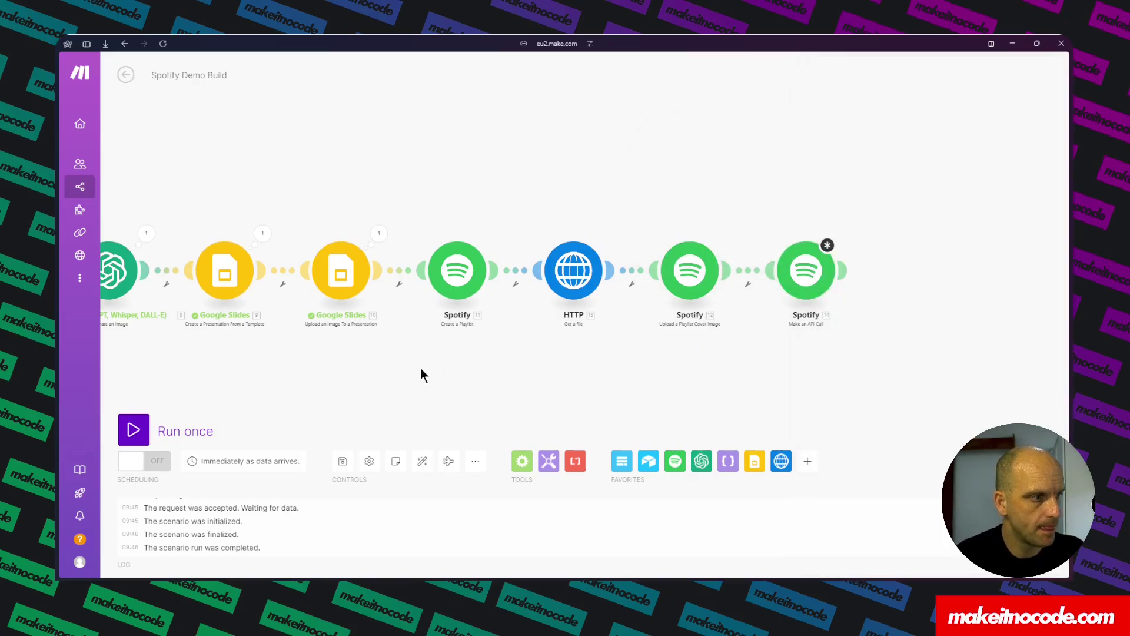
scroll(420, 369, "left", 10)
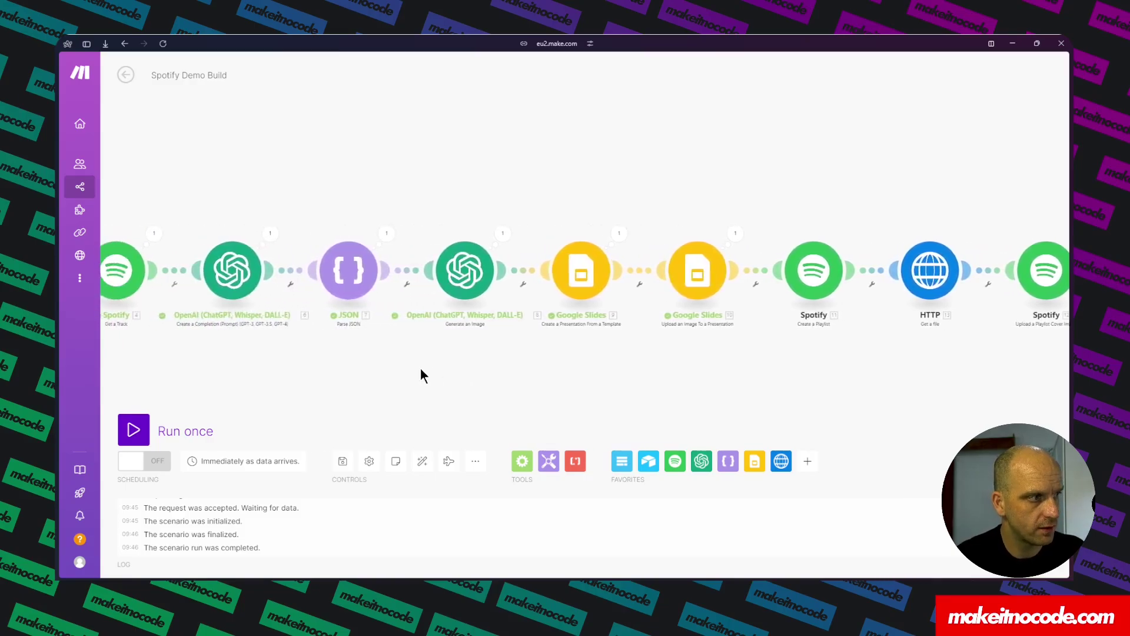
scroll(421, 368, "left", 3)
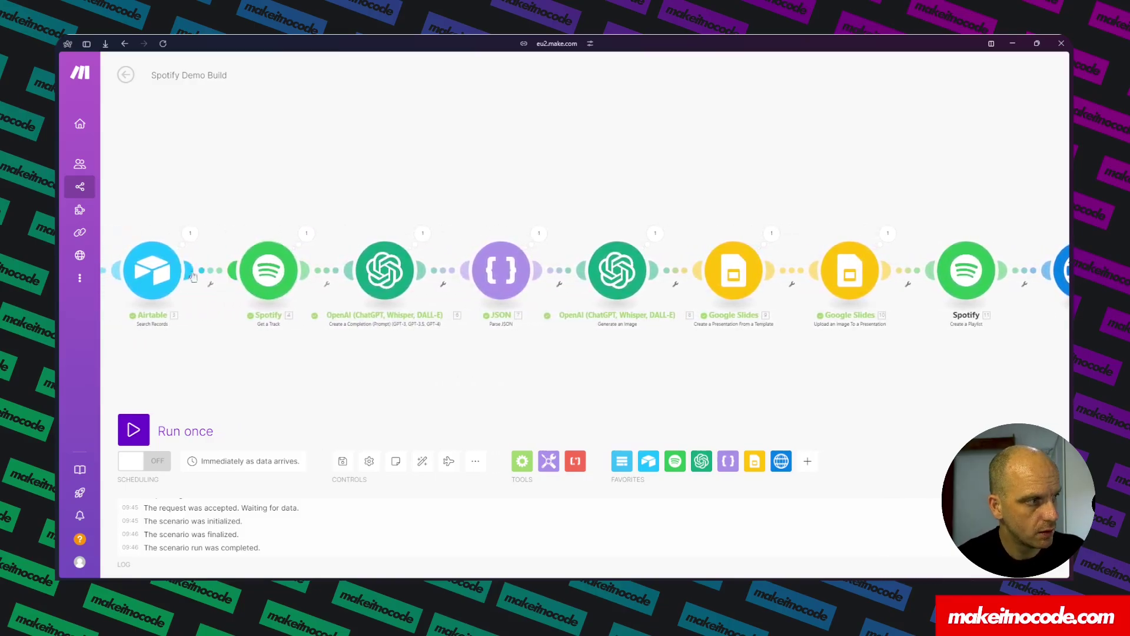
left_click(165, 274)
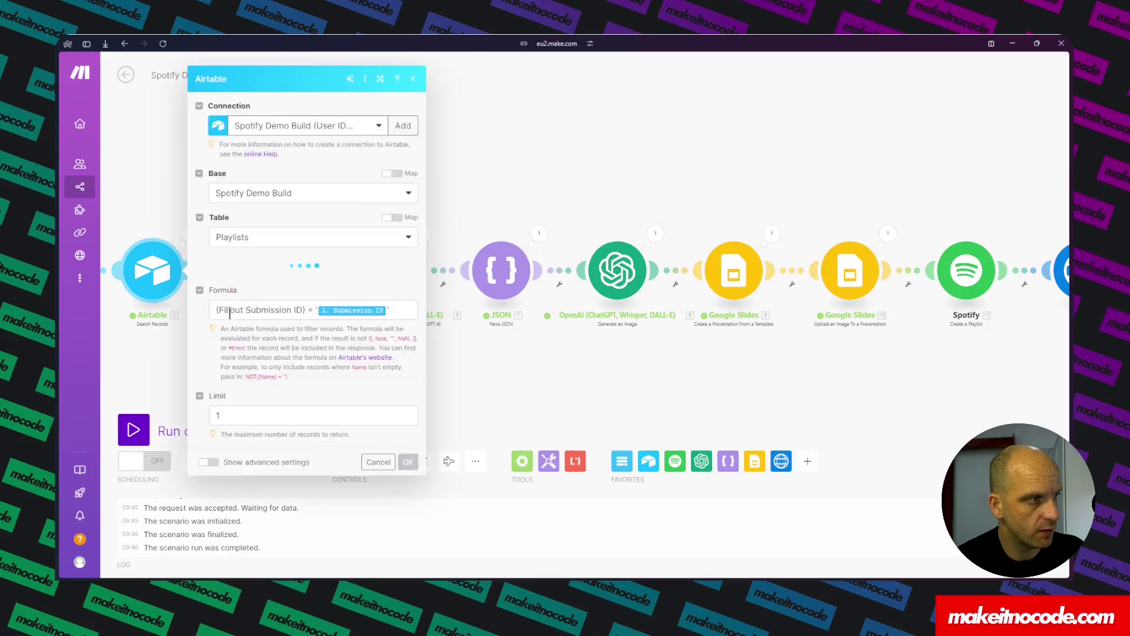
left_click(152, 351)
left_click(189, 233)
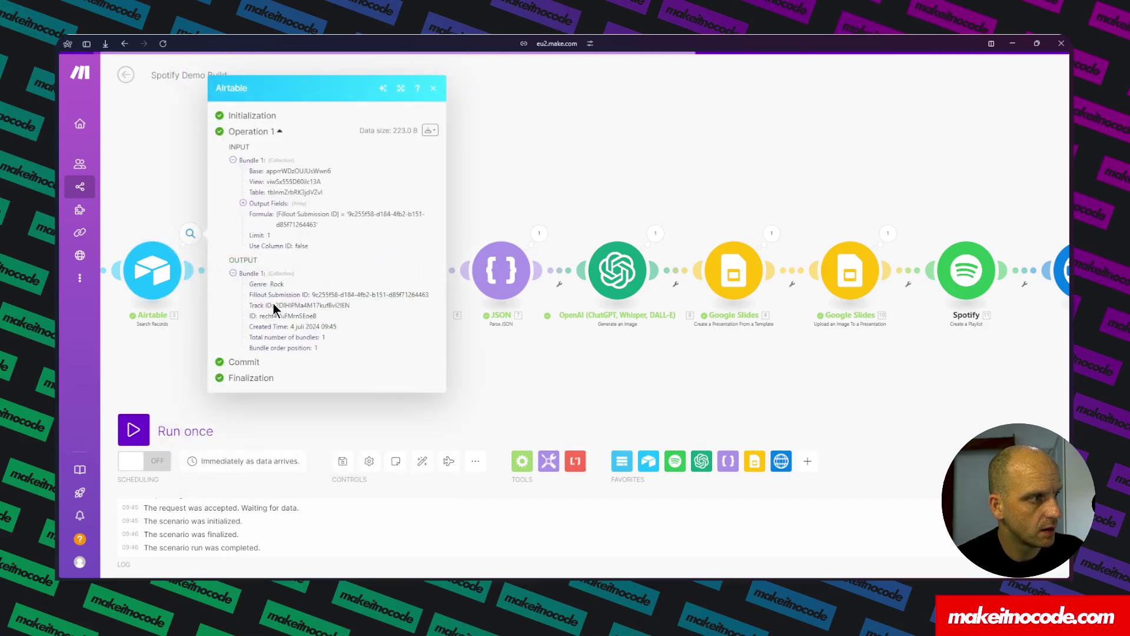
double_click(281, 283)
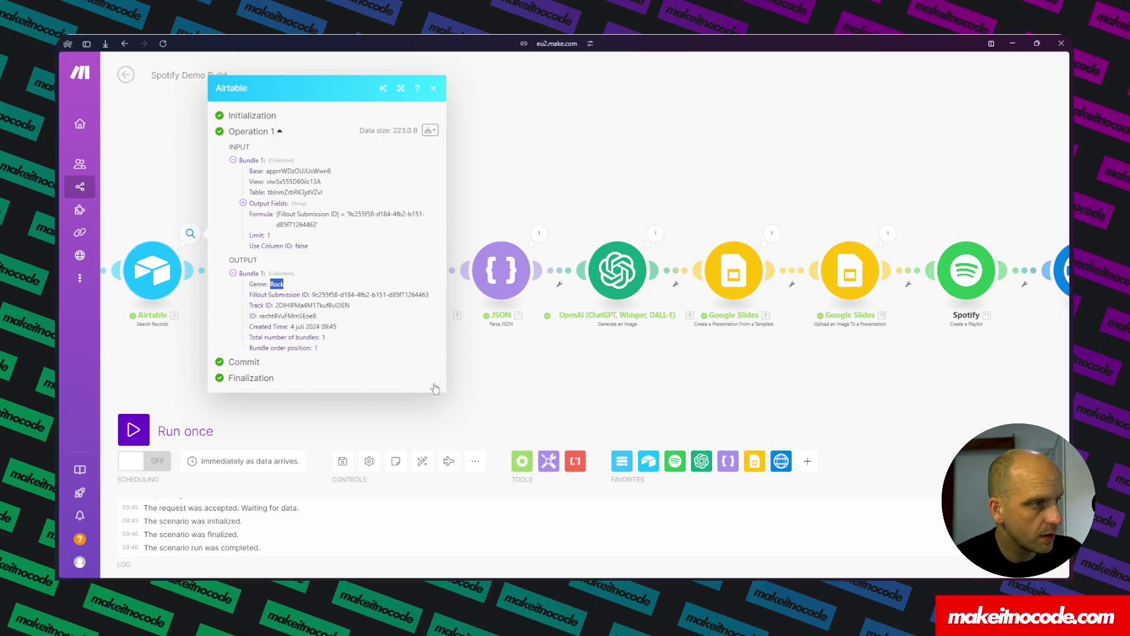
left_click(591, 388)
- Set seed_genres in the Spotify API call URL to the Airtable genre variable {{3.Genre}}
scroll(676, 376, "down", 2)
left_click_drag(885, 370, 655, 366)
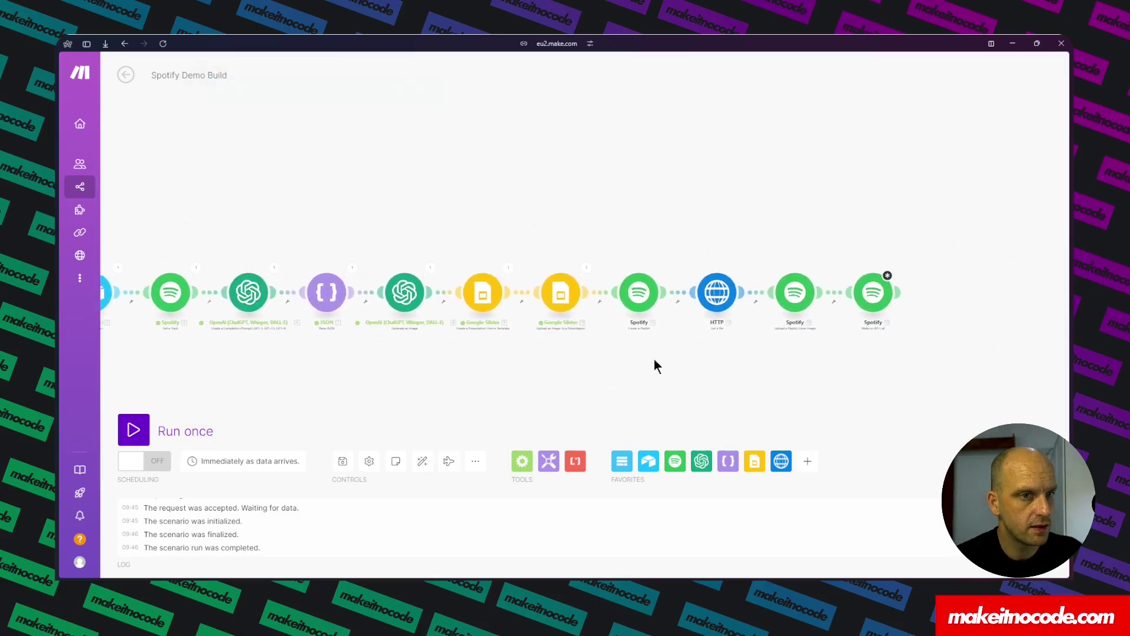
left_click(895, 292)
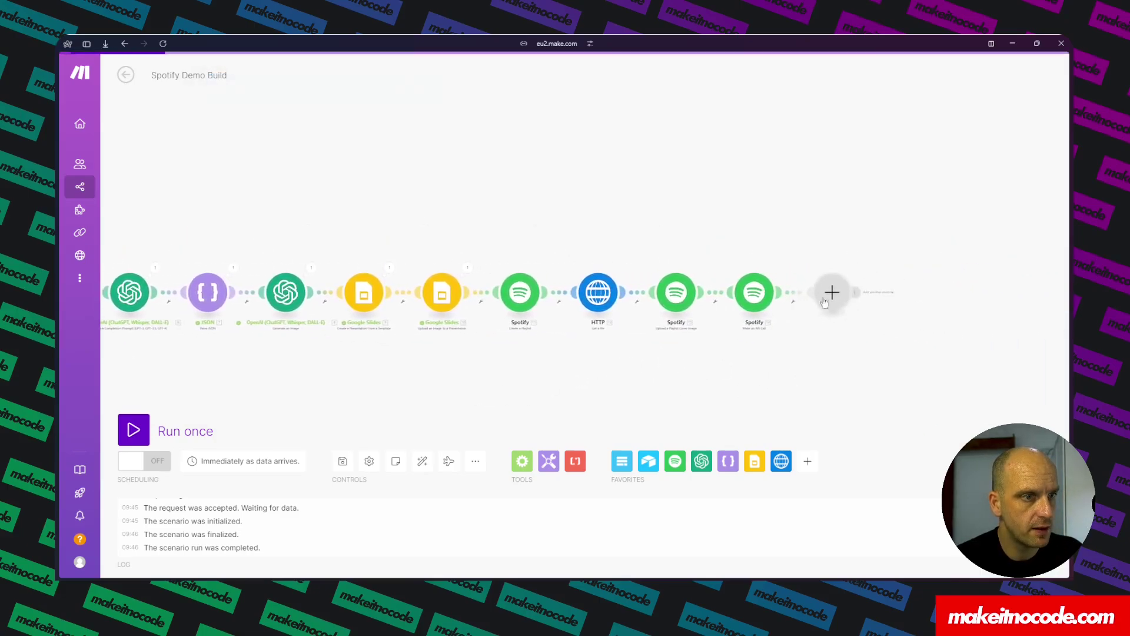
left_click(748, 296)
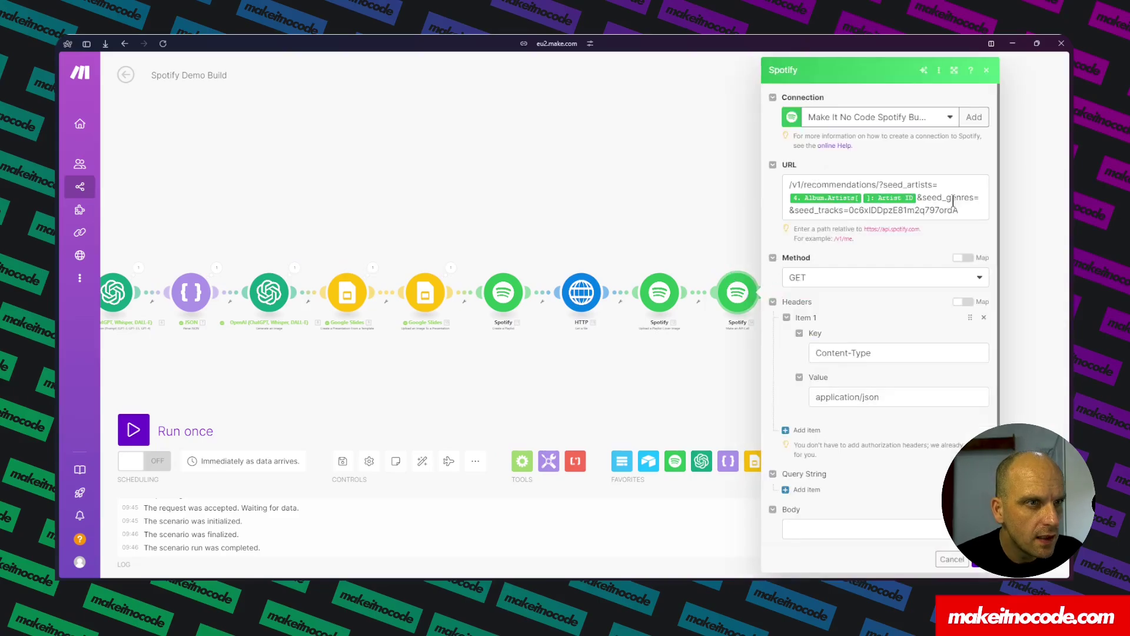
left_click(984, 197)
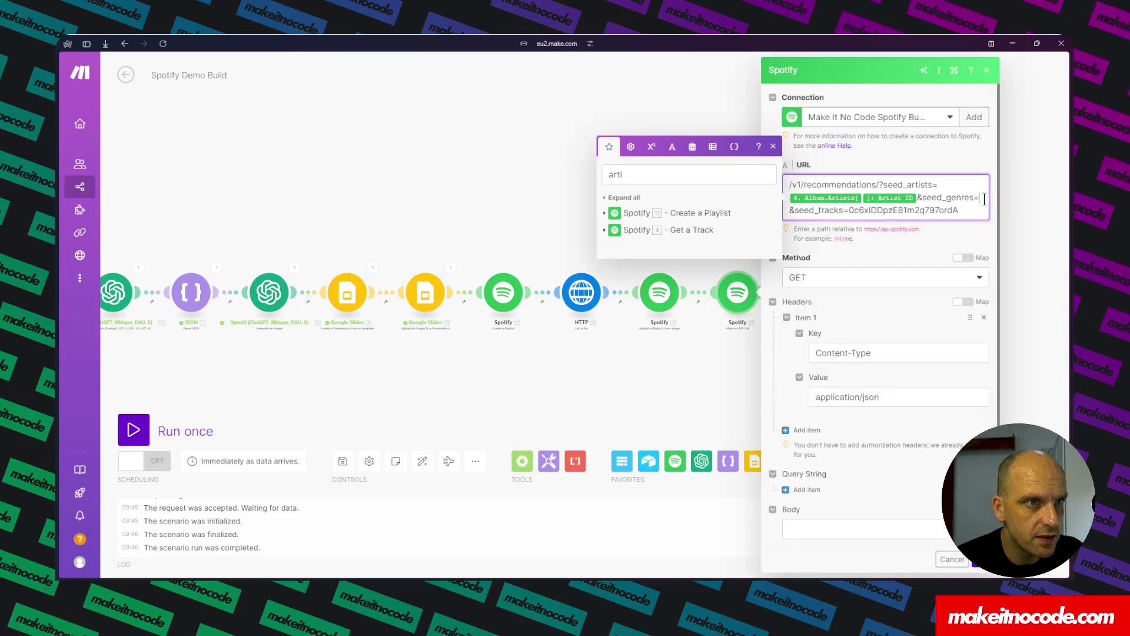
type("{{")
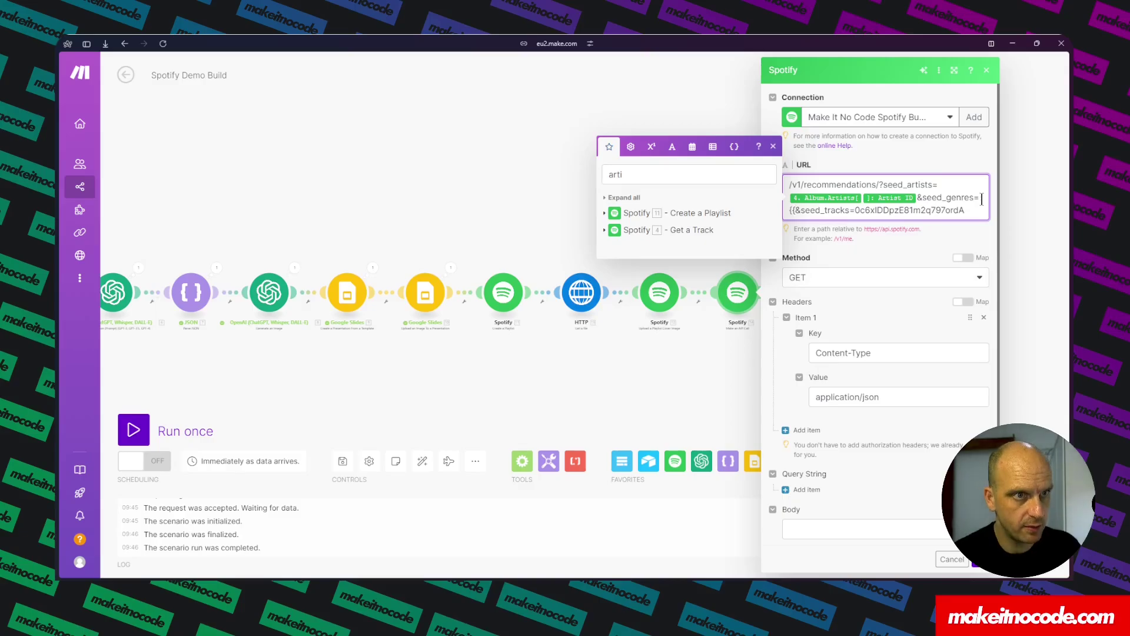
type("3.")
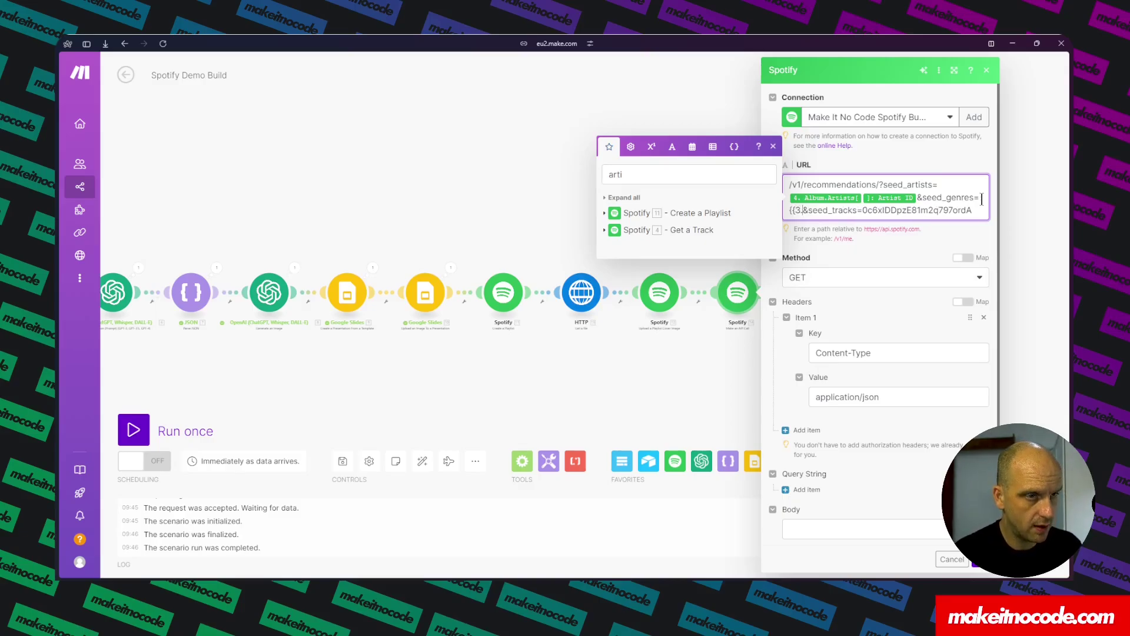
type("Genre")
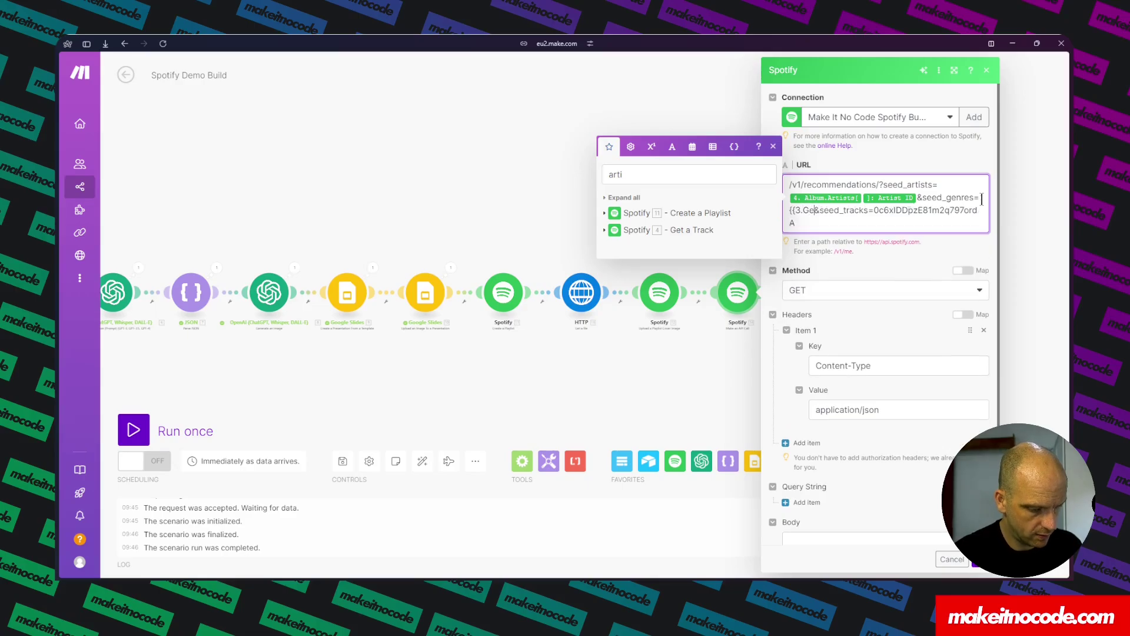
type("}}")
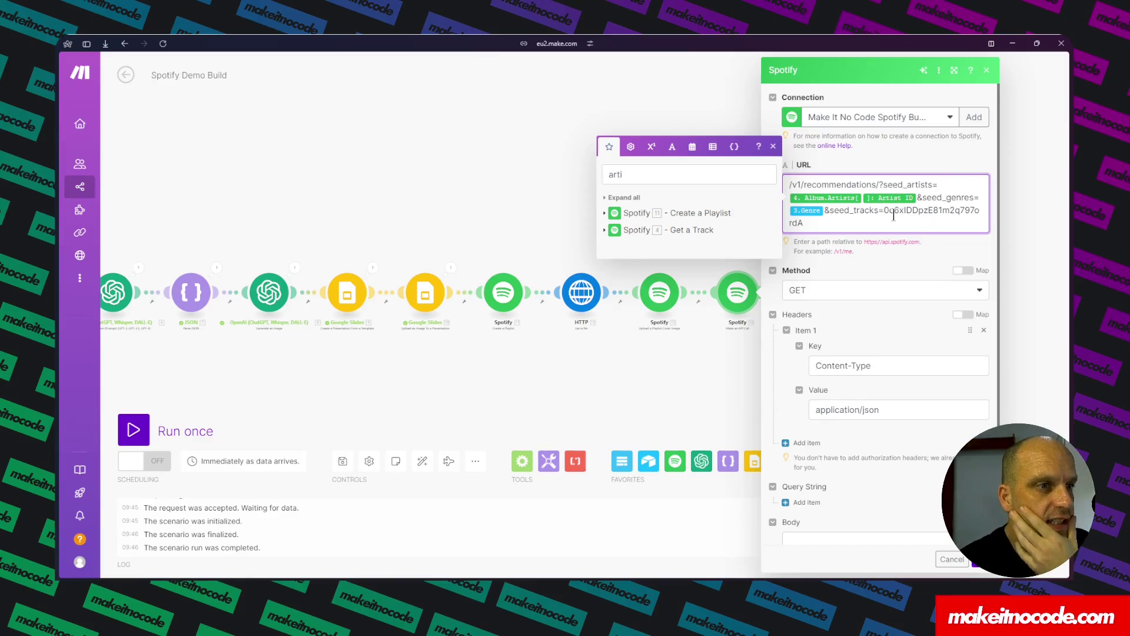
- Delete the sample track ID after seed_tracks and check the Track ID field in the Airtable module's output
left_click_drag(885, 209, 898, 223)
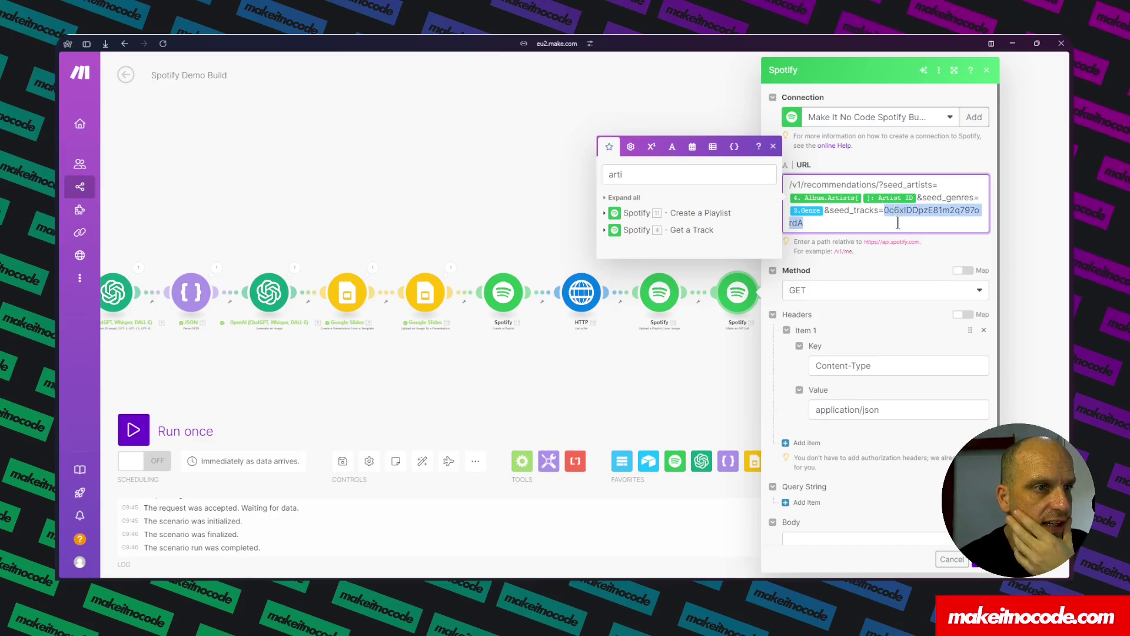
key("BackSpace")
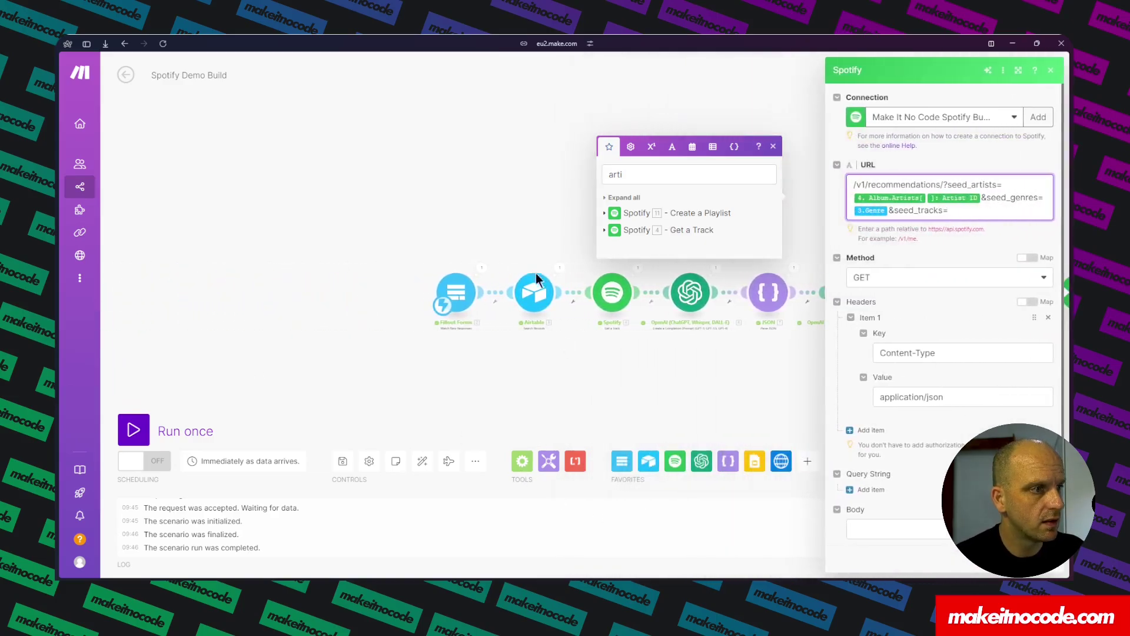
left_click(560, 269)
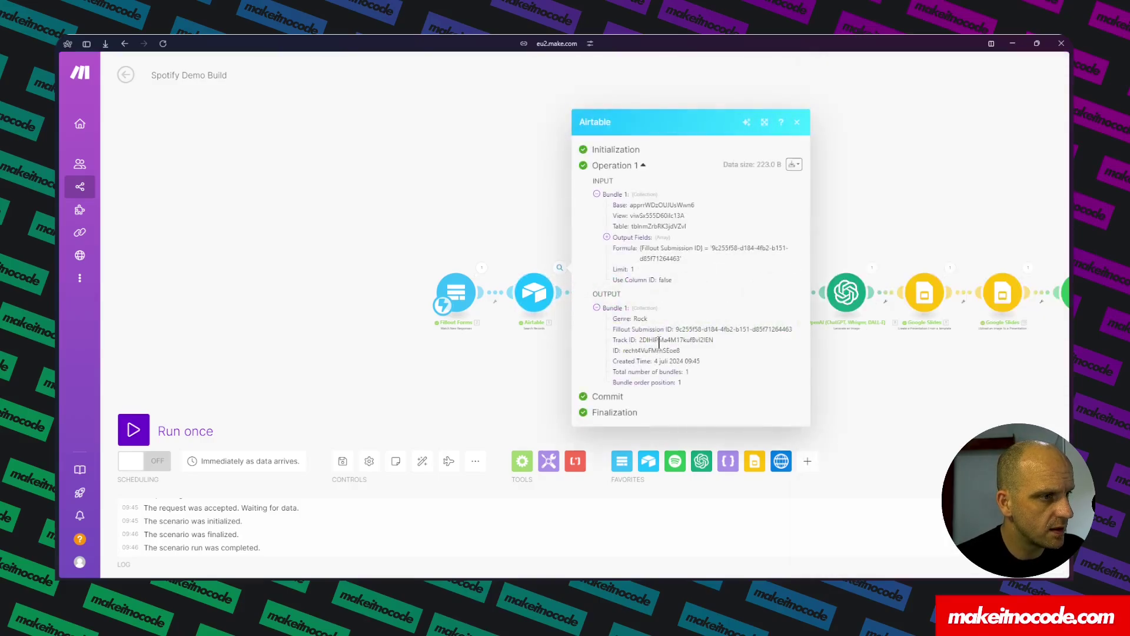
left_click(568, 339)
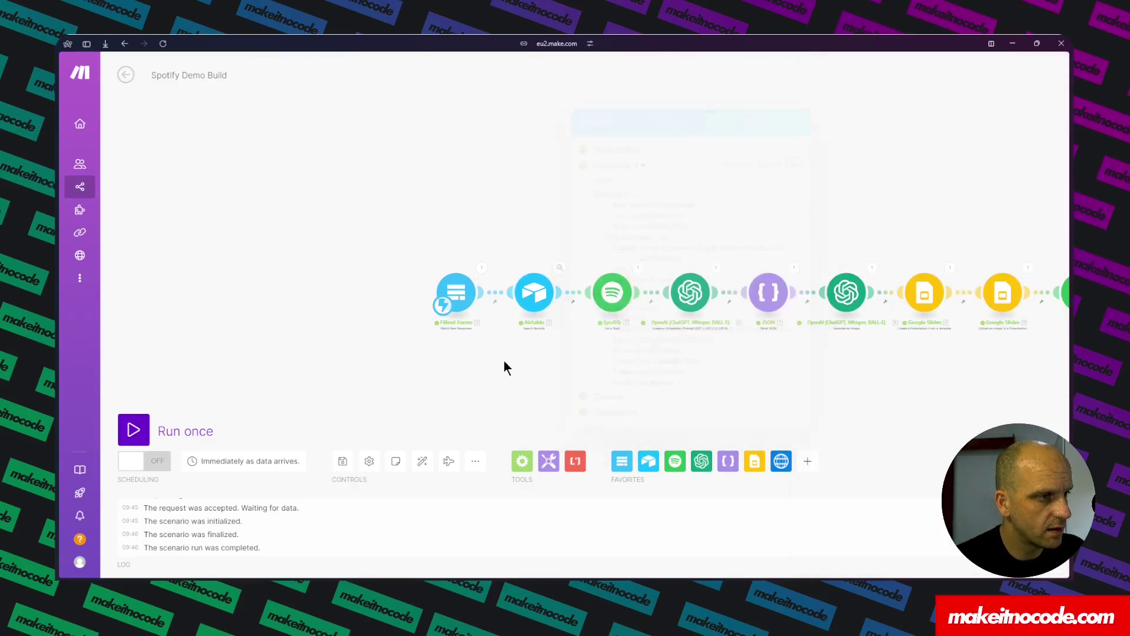
left_click_drag(854, 383, 389, 352)
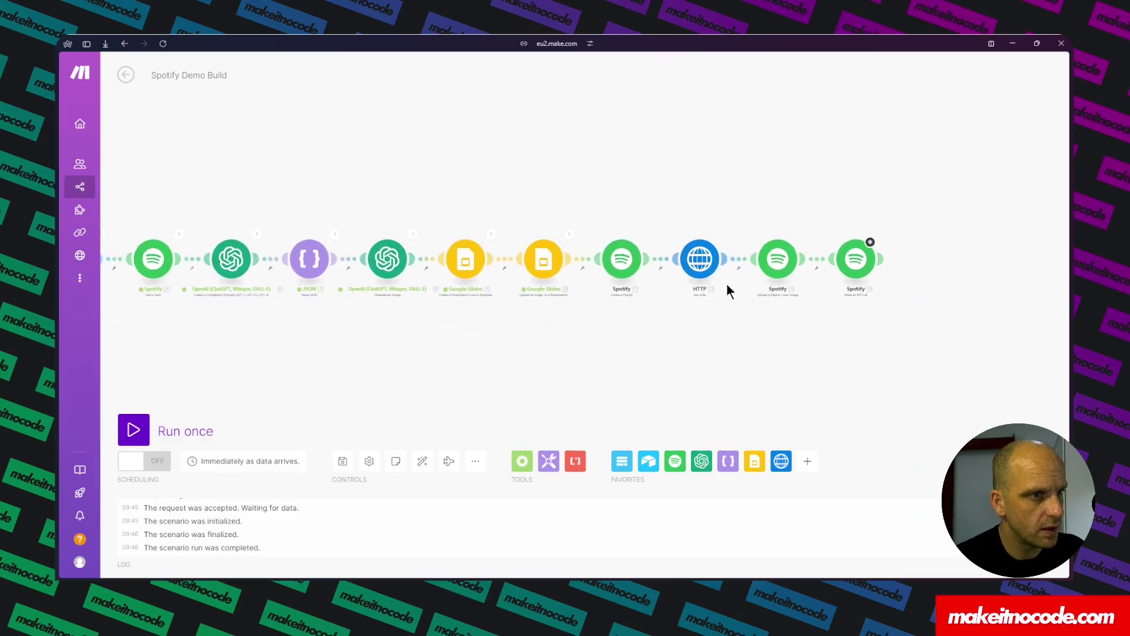
- Reopen the Spotify API call module and save its edited URL settings
left_click(856, 262)
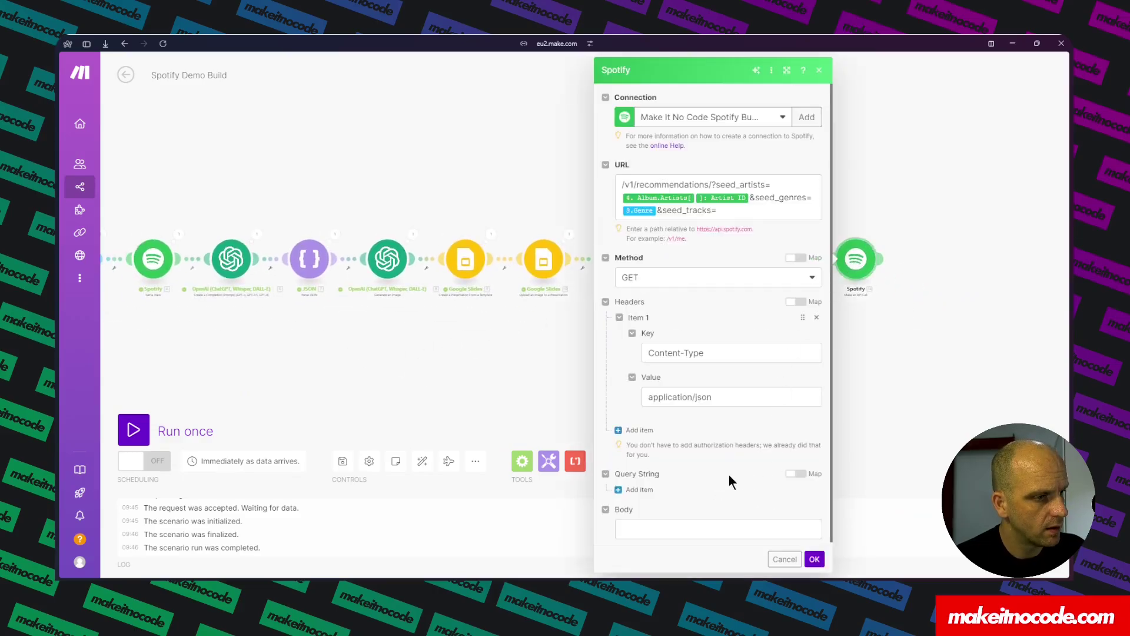
left_click(726, 210)
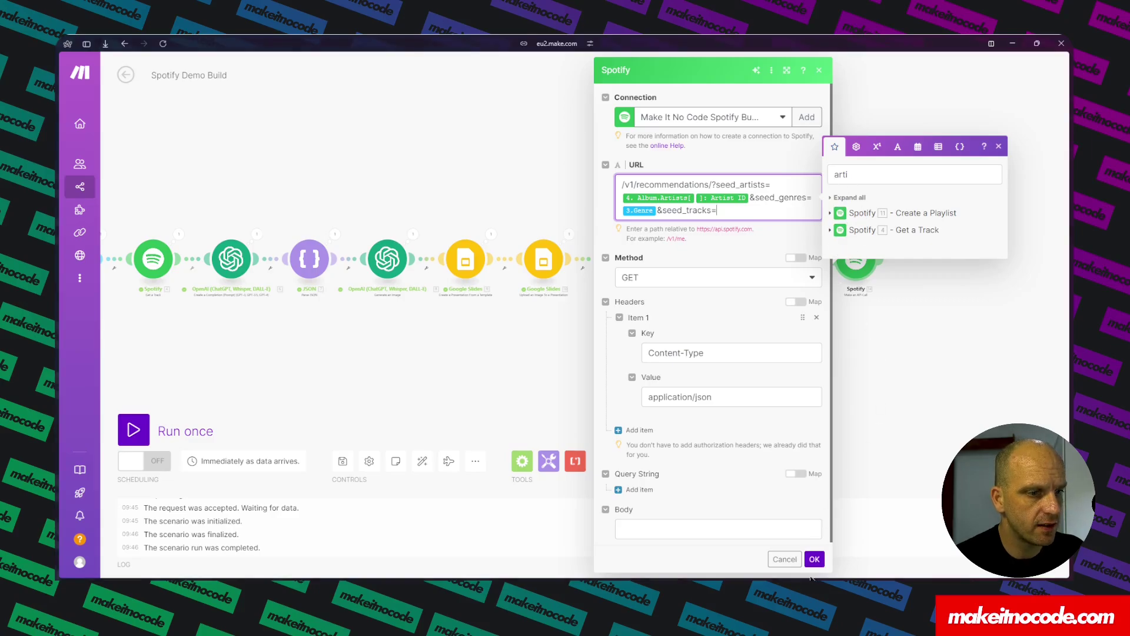
left_click(814, 559)
left_click(816, 260)
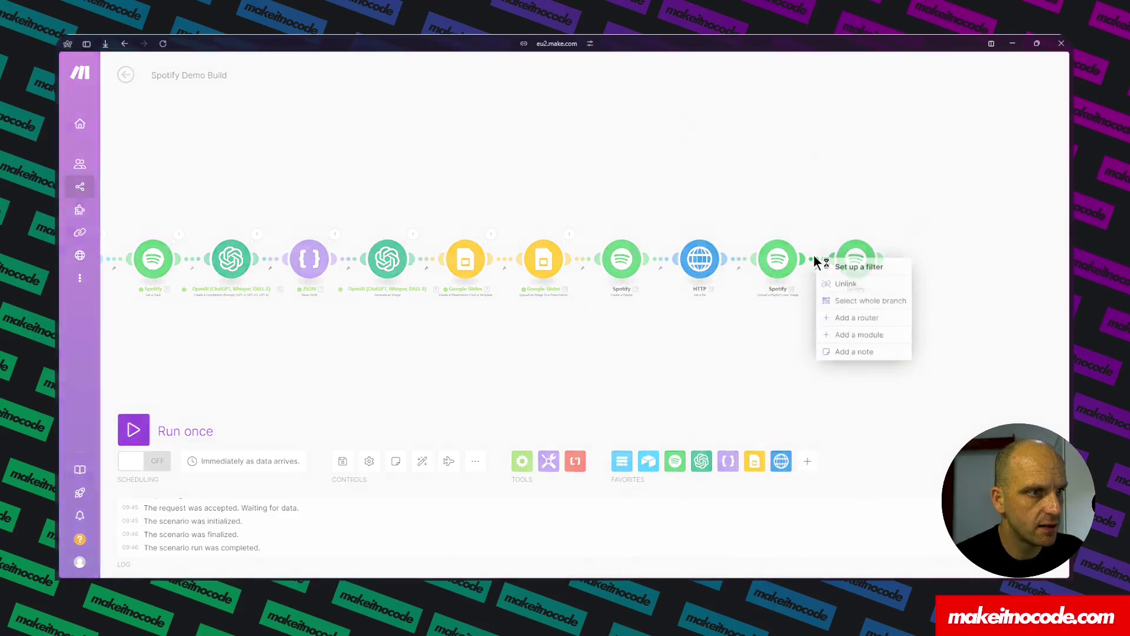
key("Escape")
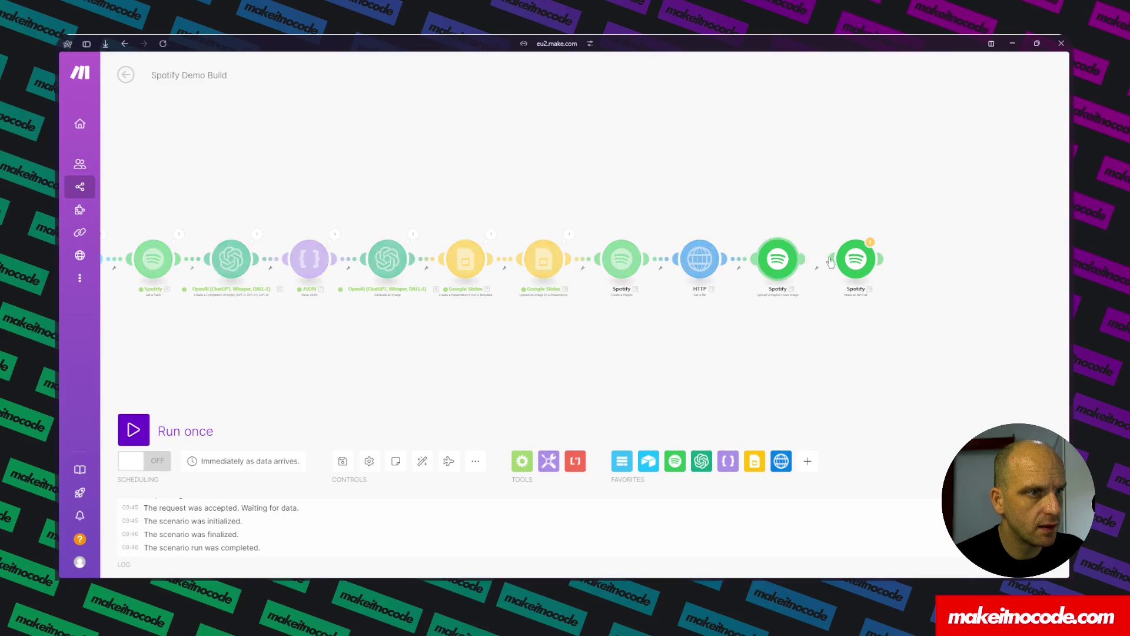
- Map the Track ID from the Airtable Search Records module to seed_tracks in the Spotify API call URL
left_click(867, 269)
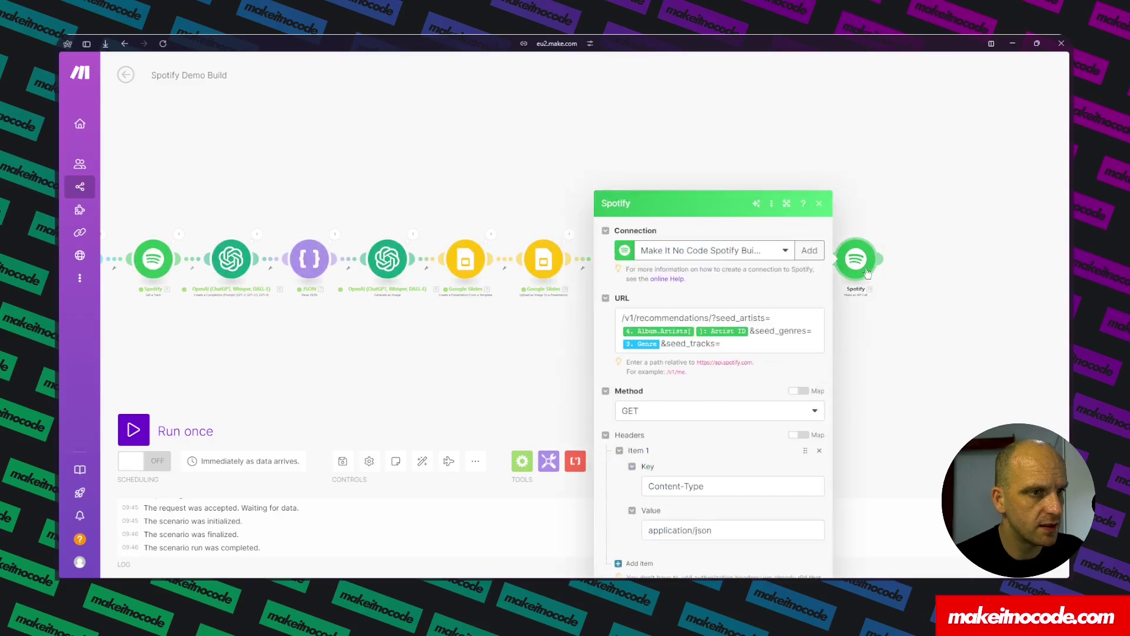
left_click(748, 209)
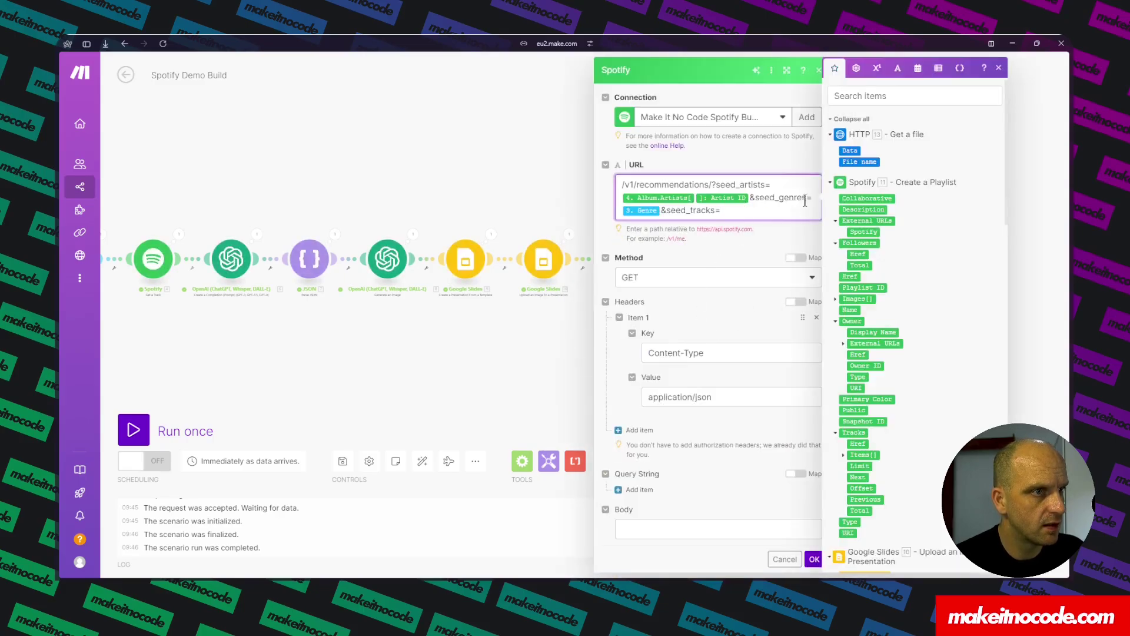
left_click(832, 118)
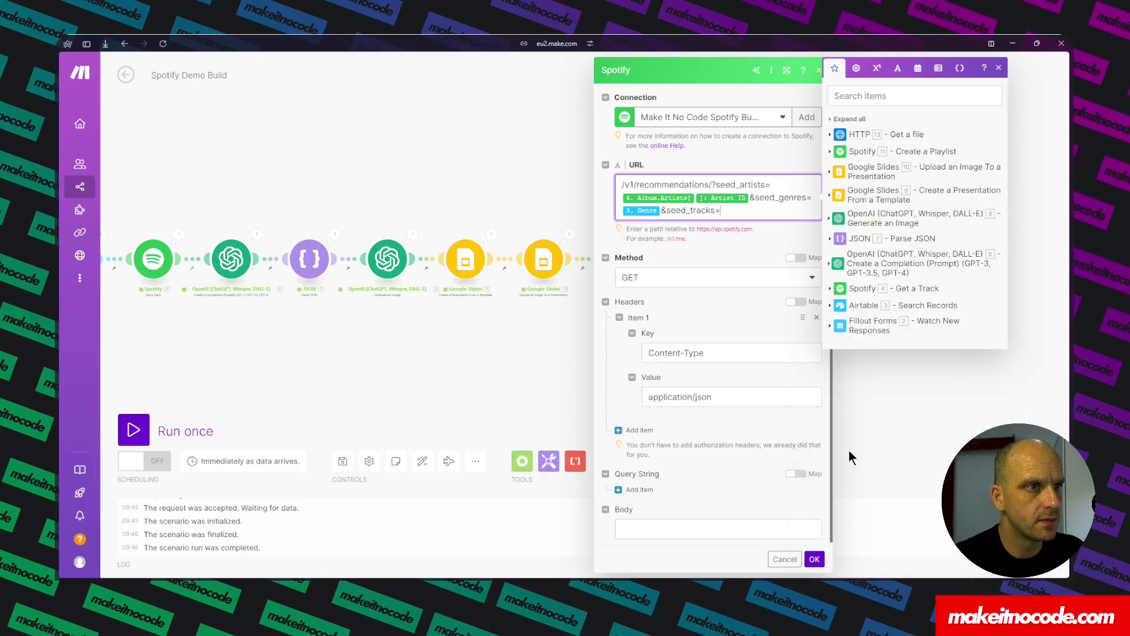
left_click(831, 306)
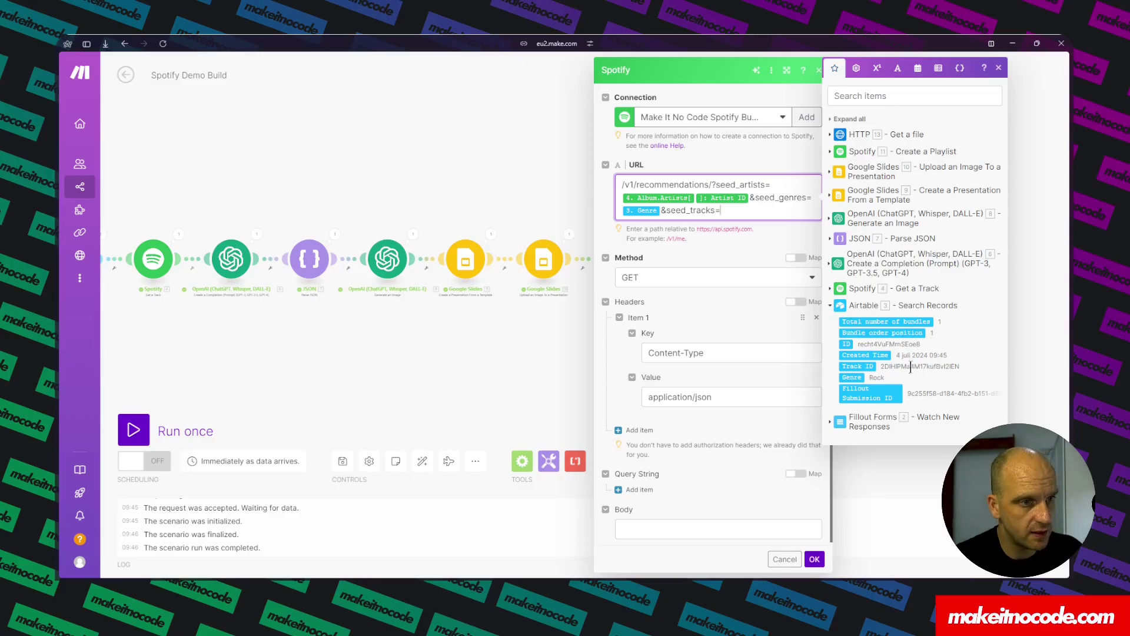
left_click(857, 366)
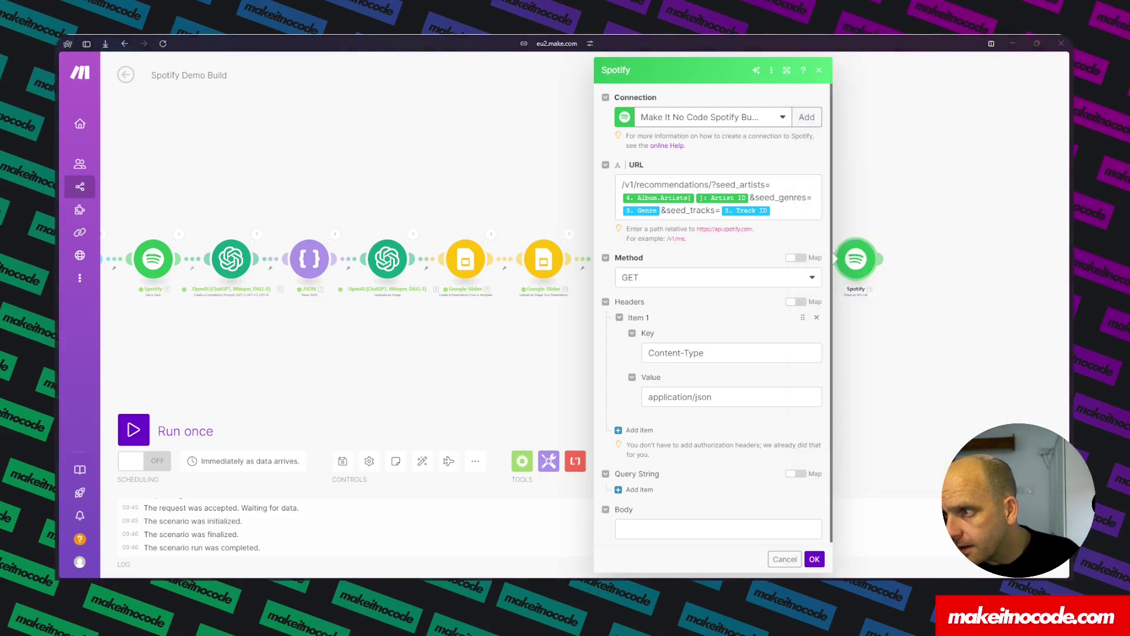
- Append an ampersand after the mapped Track ID, then set the limit to 12 in Spotify's recommendations API reference
left_click(789, 210)
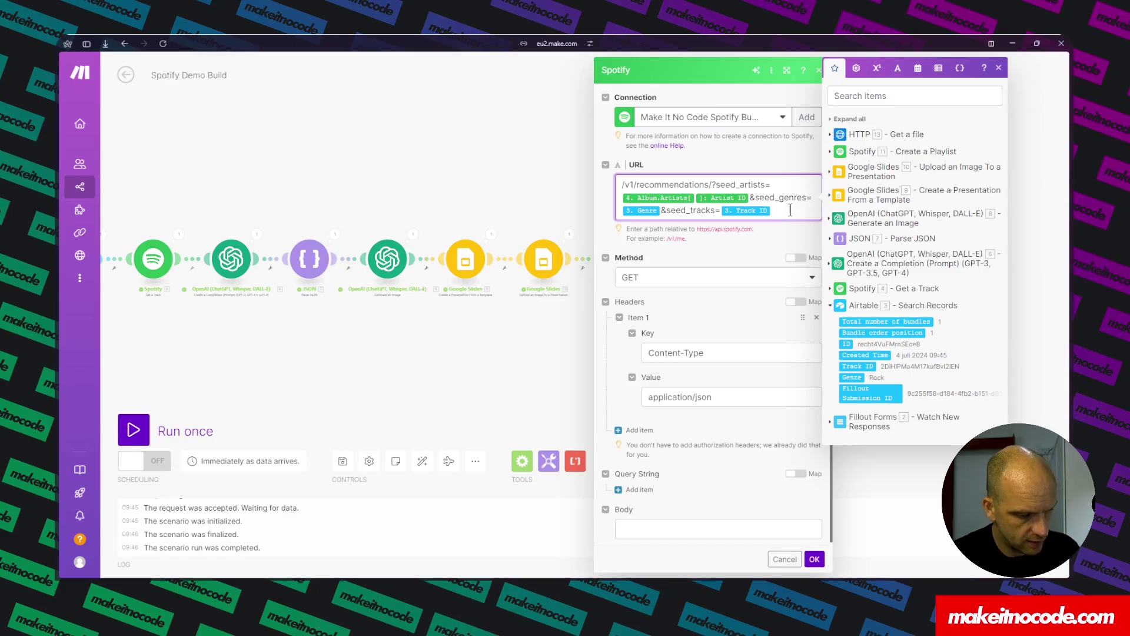
mouse_move(56, 202)
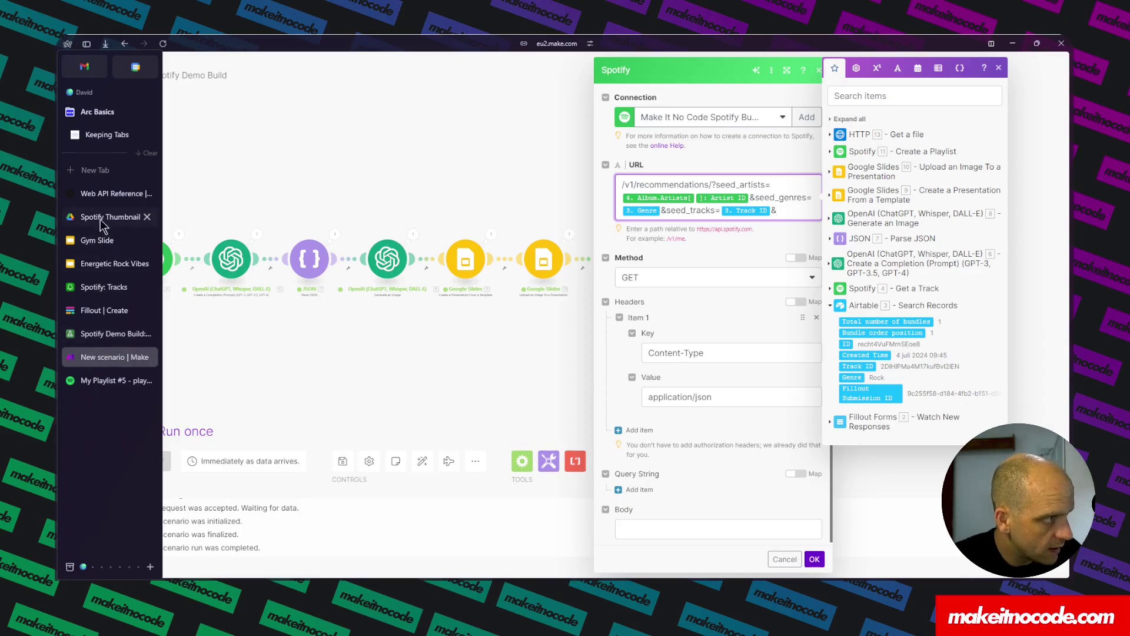
left_click(100, 195)
scroll(883, 236, "up", 15)
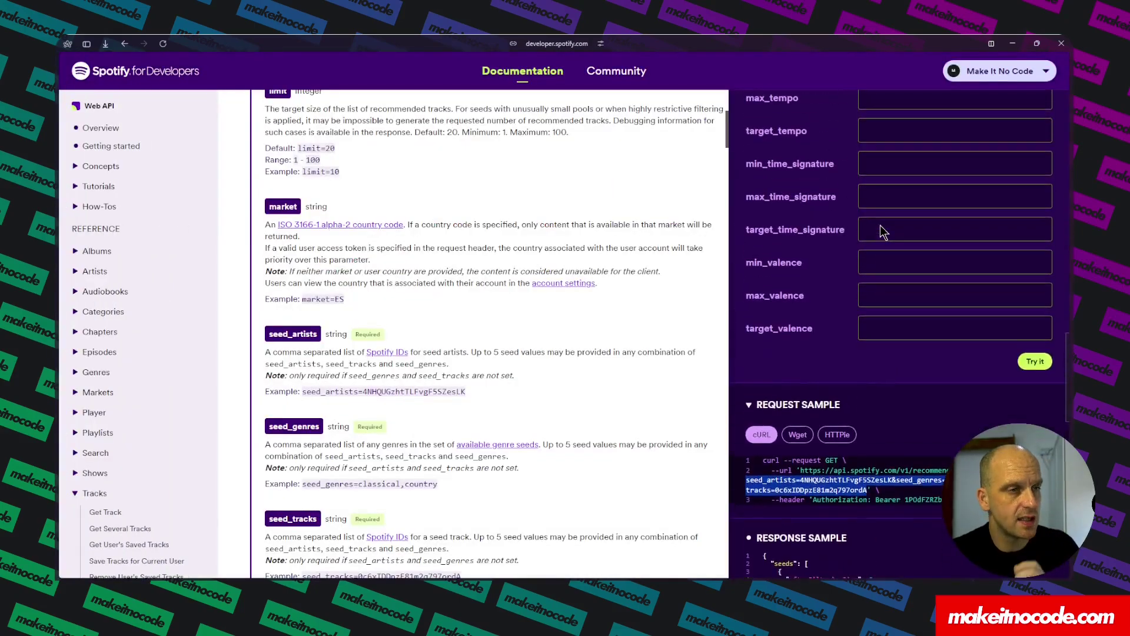
scroll(892, 261, "up", 10)
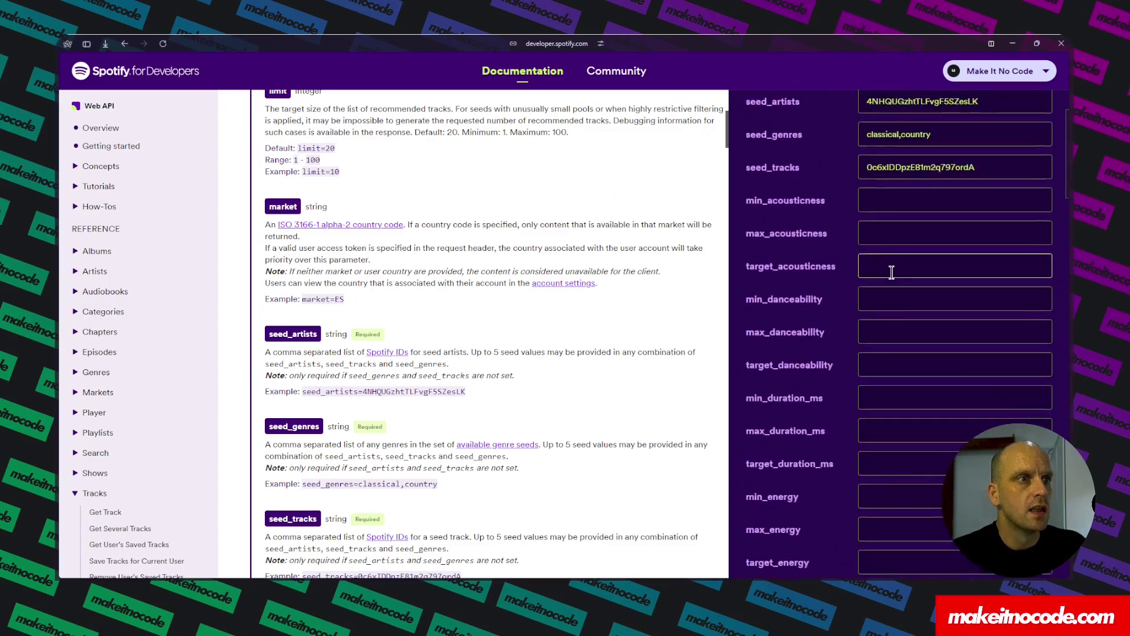
left_click(889, 148)
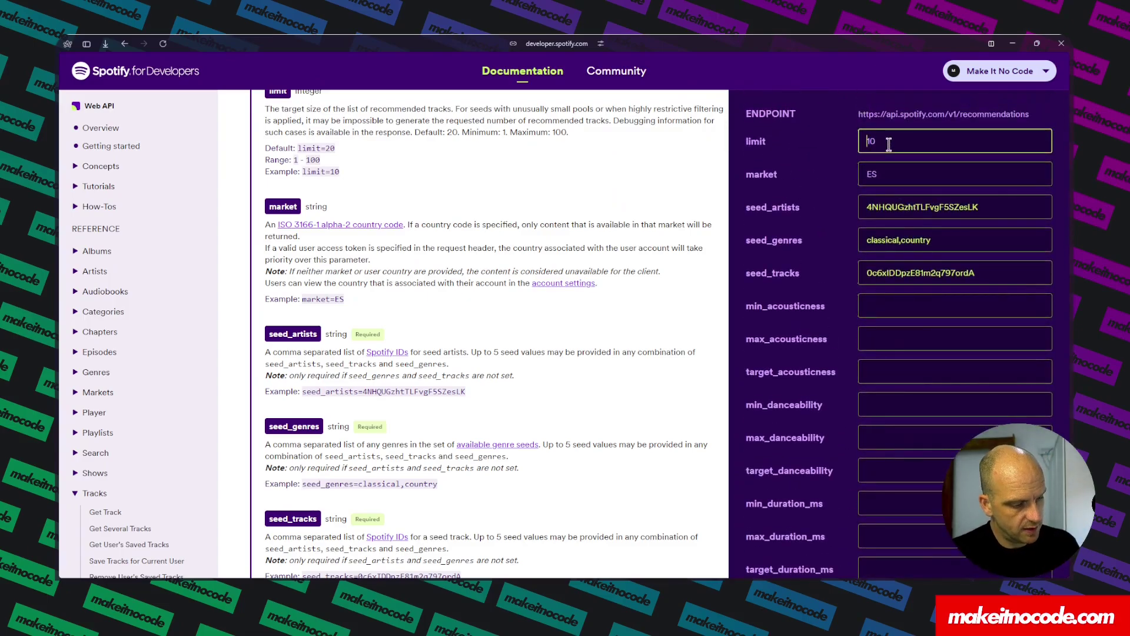
type("2")
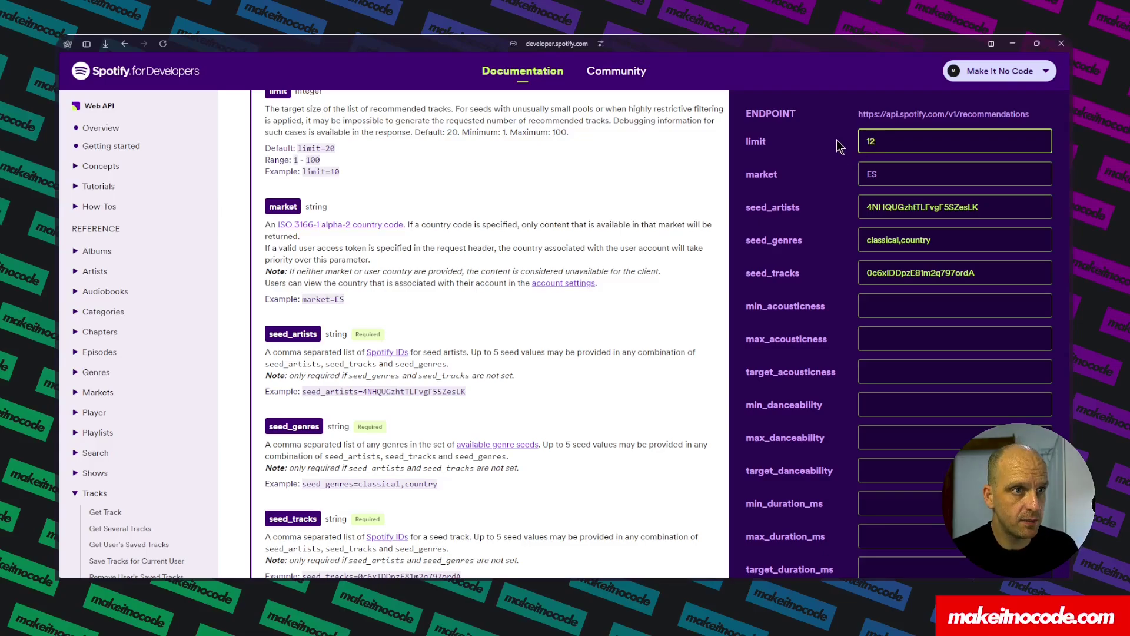
- Copy the limit parameter from the docs' request sample and append it without a value as &limit= to the API call URL in Make
scroll(846, 278, "down", 15)
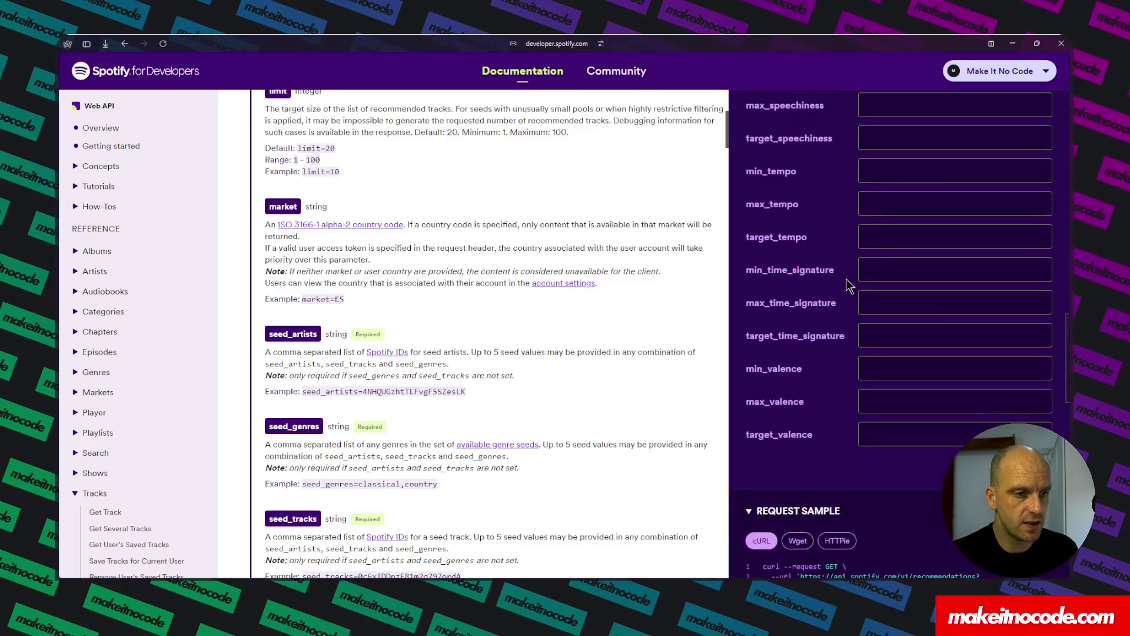
scroll(846, 277, "down", 5)
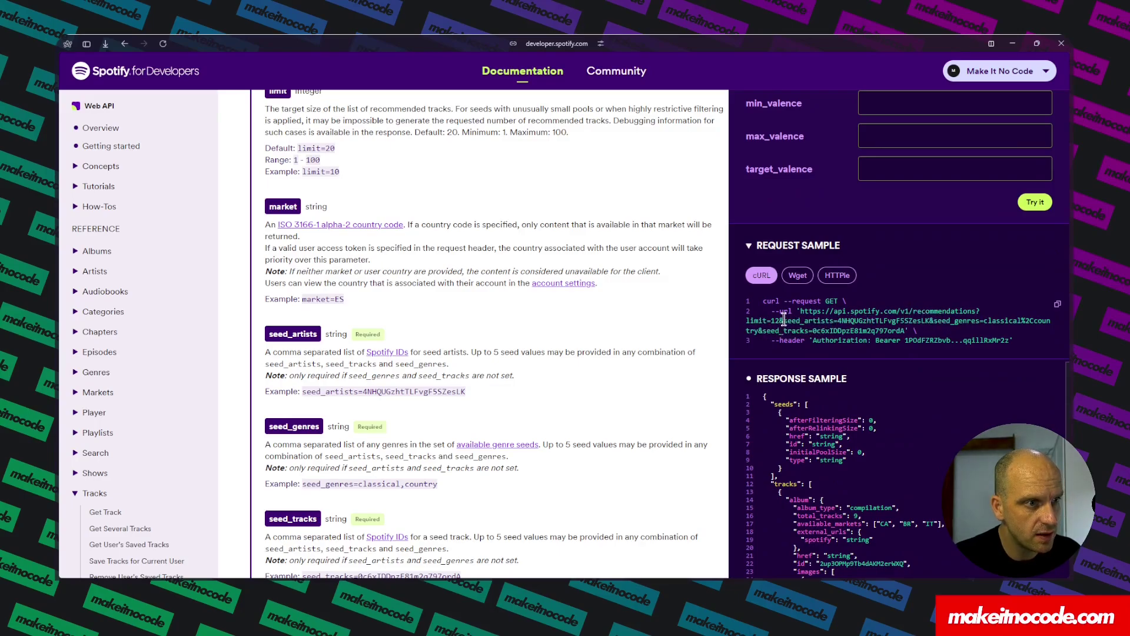
left_click_drag(780, 320, 747, 322)
key("ctrl+c")
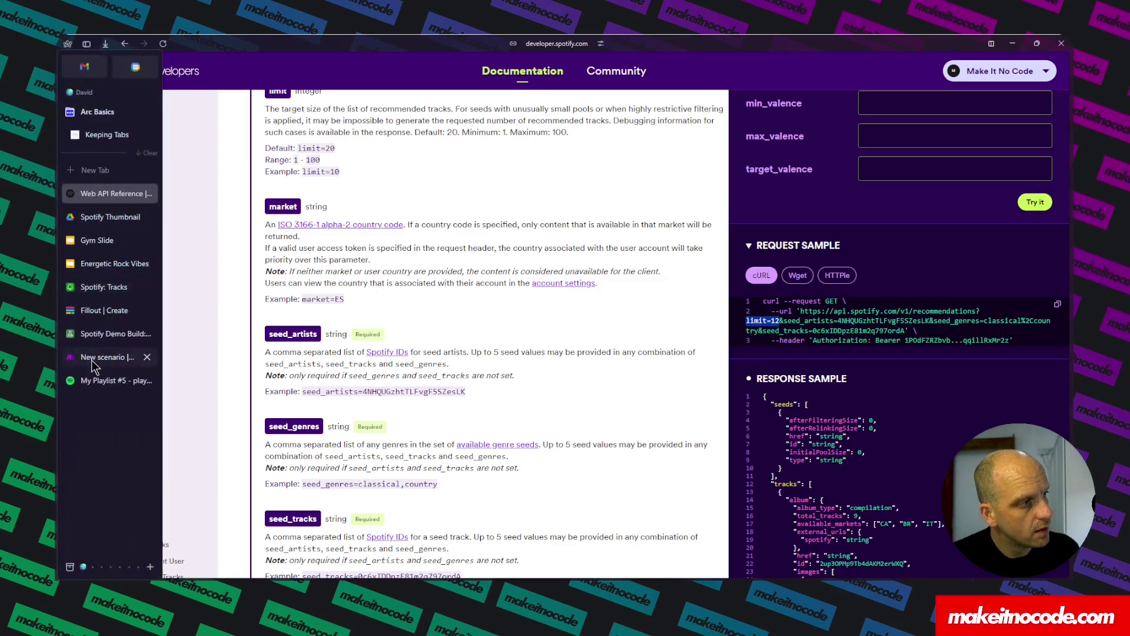
left_click(94, 359)
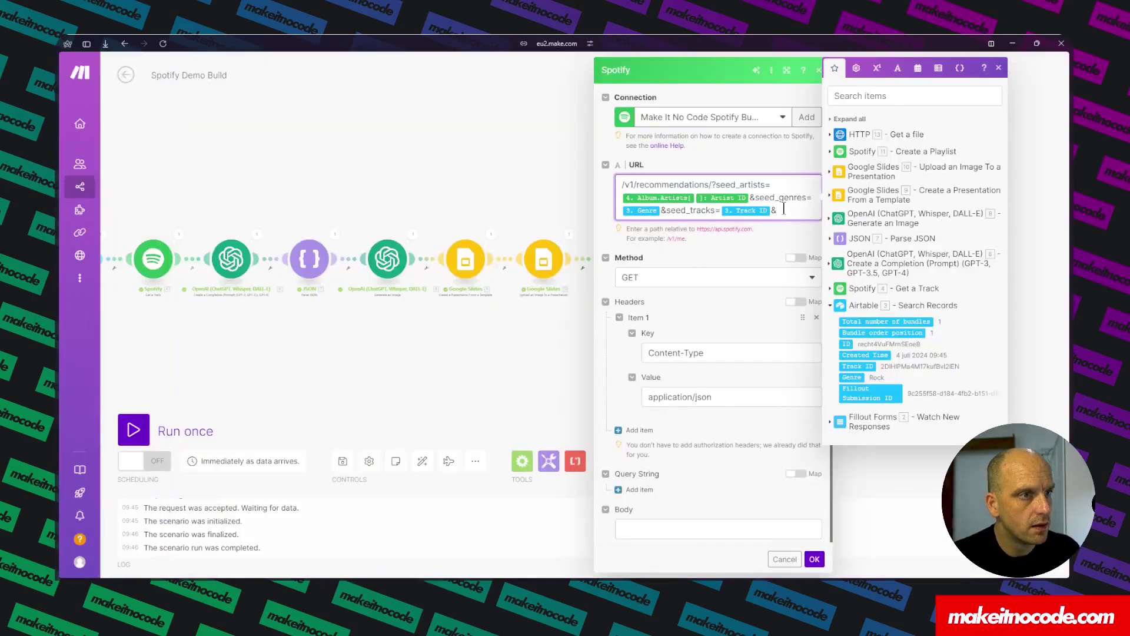
key("ctrl+v")
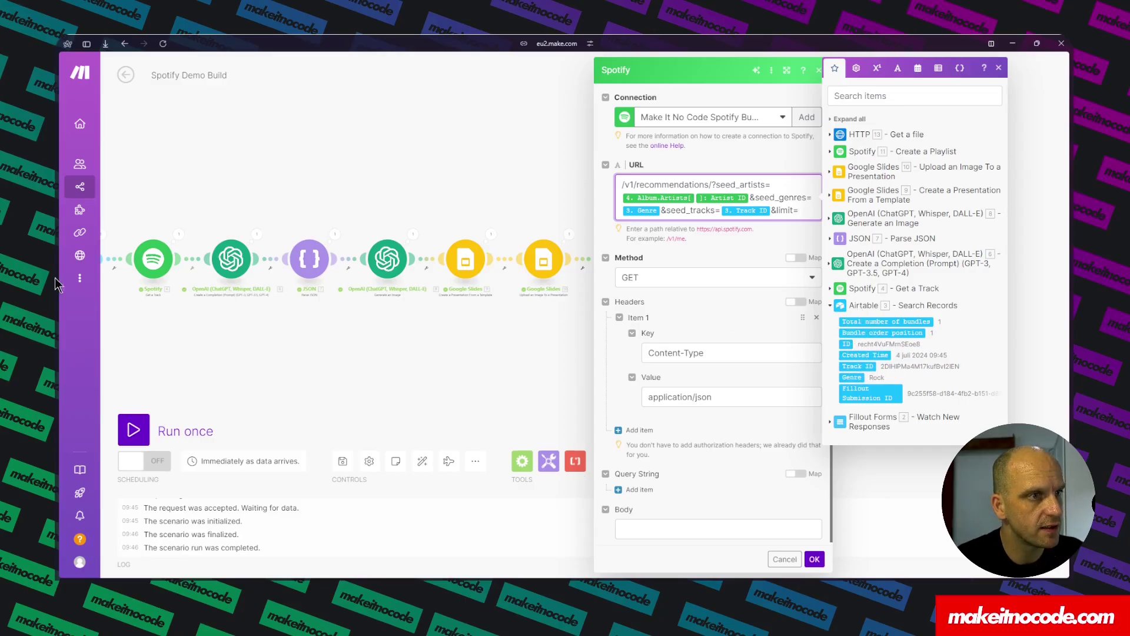
- Check the Number of Tracks column in the Airtable Playlists table and return to the Make scenario
mouse_move(59, 286)
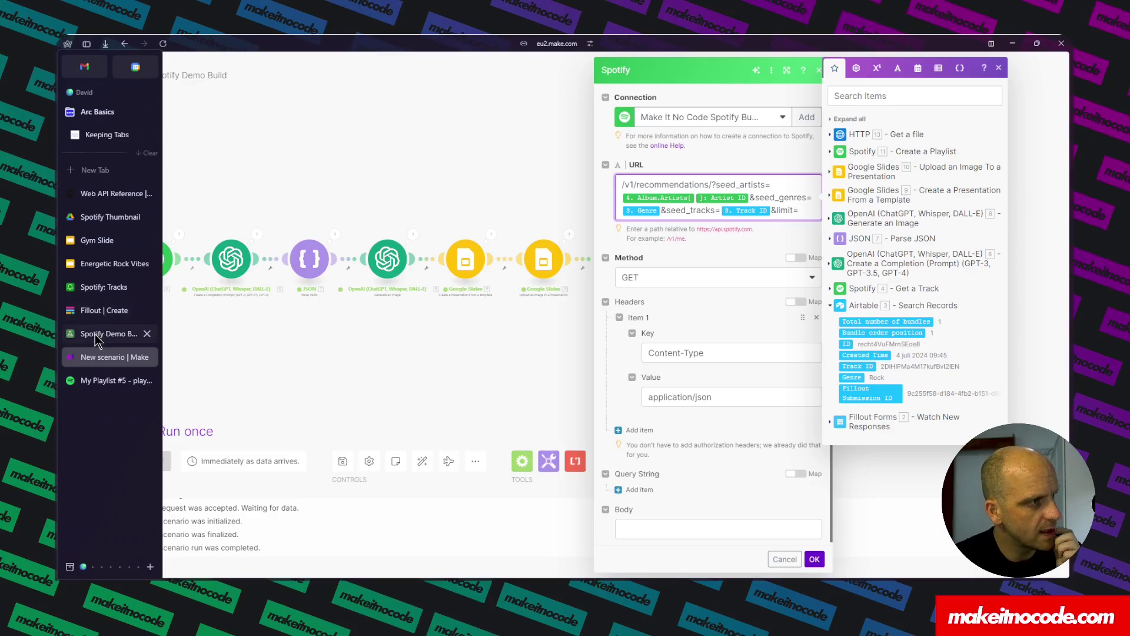
left_click(97, 334)
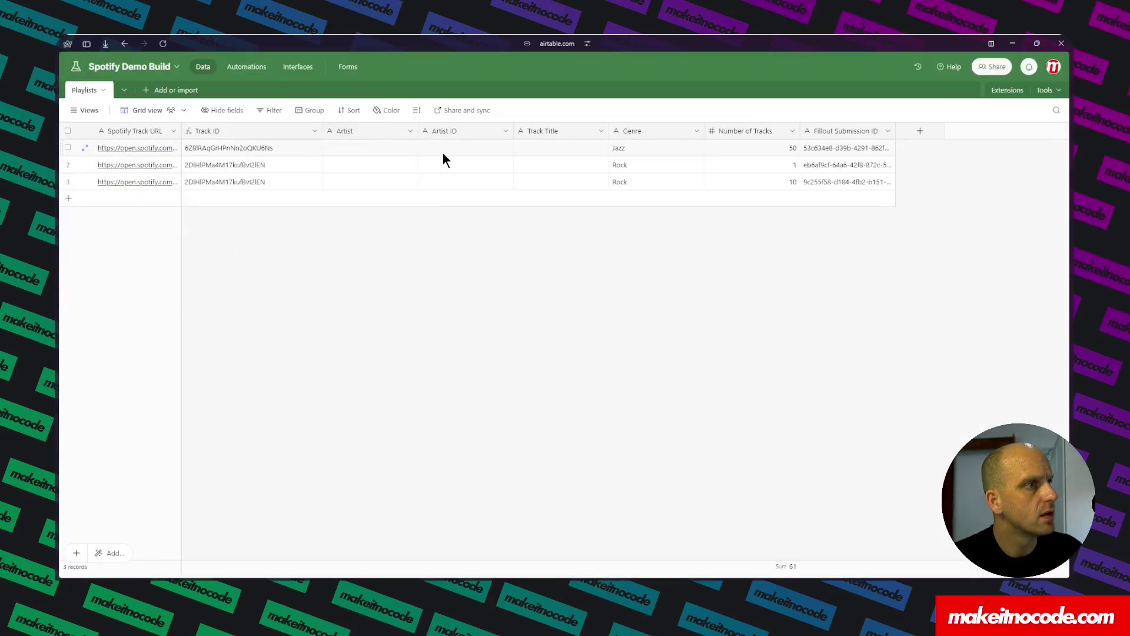
mouse_move(55, 213)
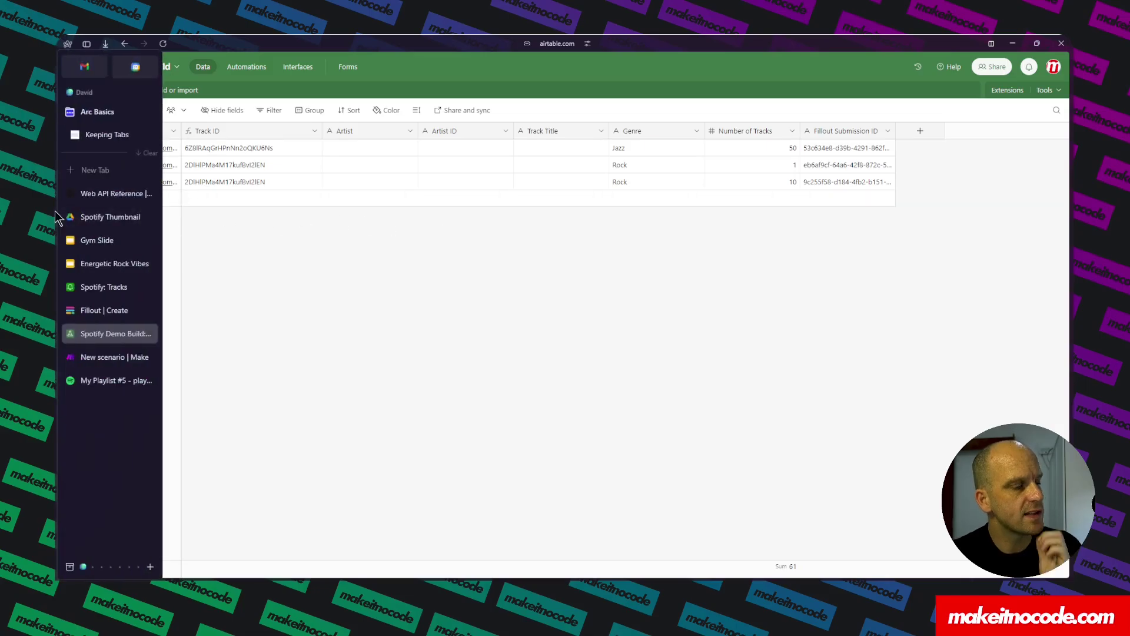
left_click(133, 356)
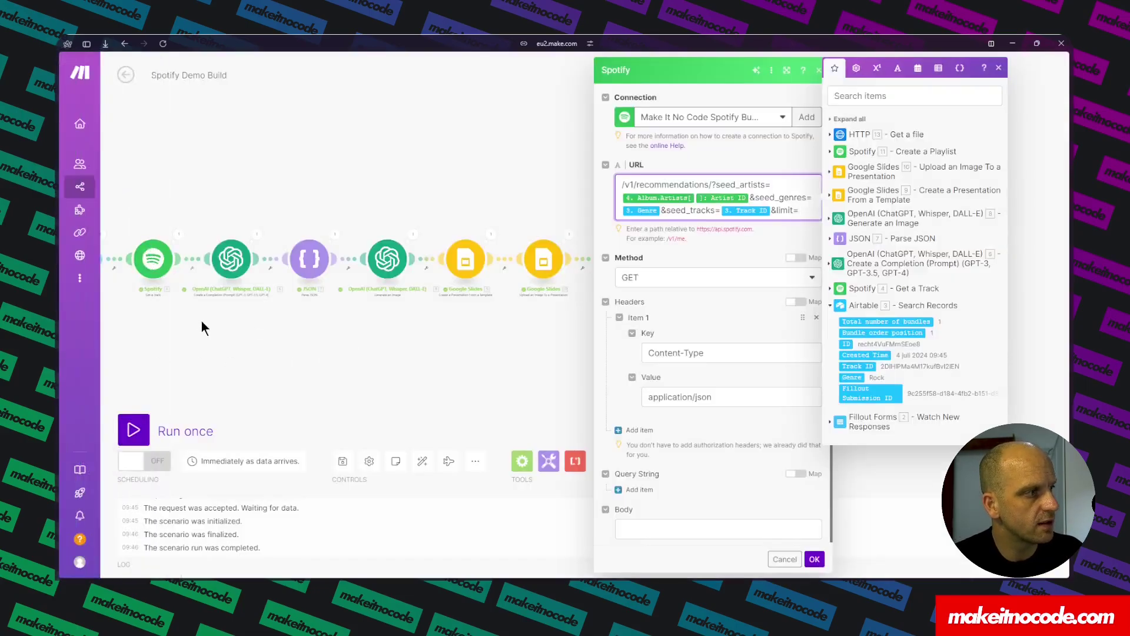
- Include Number of Tracks in the Airtable Search Records module's output fields and save the module
left_click_drag(202, 328, 550, 354)
left_click(405, 285)
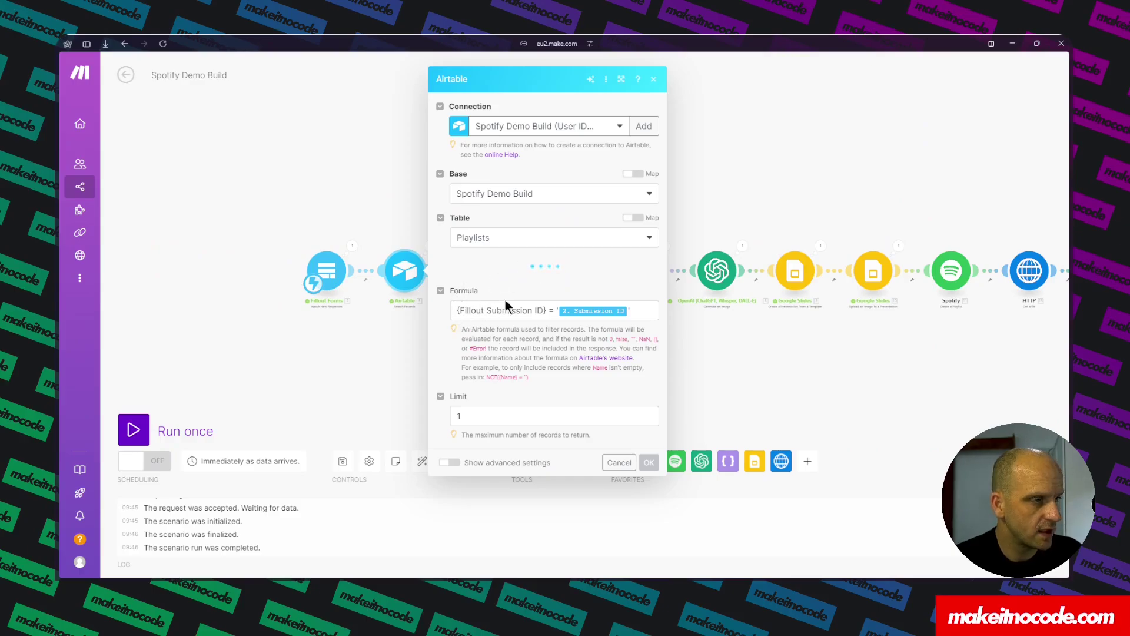
scroll(489, 333, "down", 2)
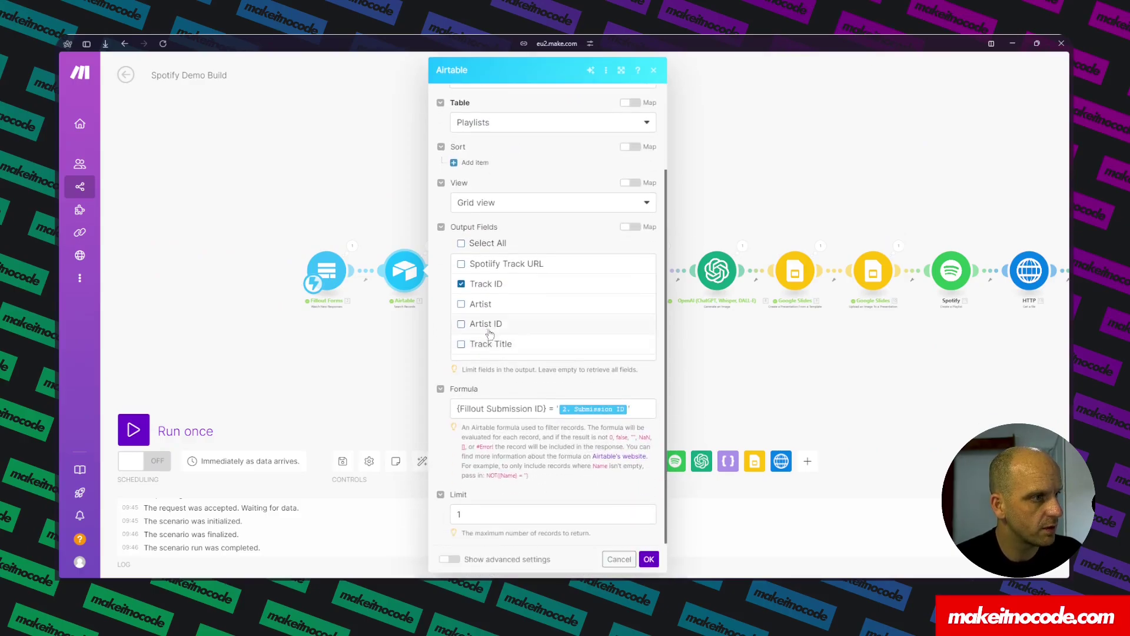
scroll(488, 330, "down", 1)
left_click(462, 333)
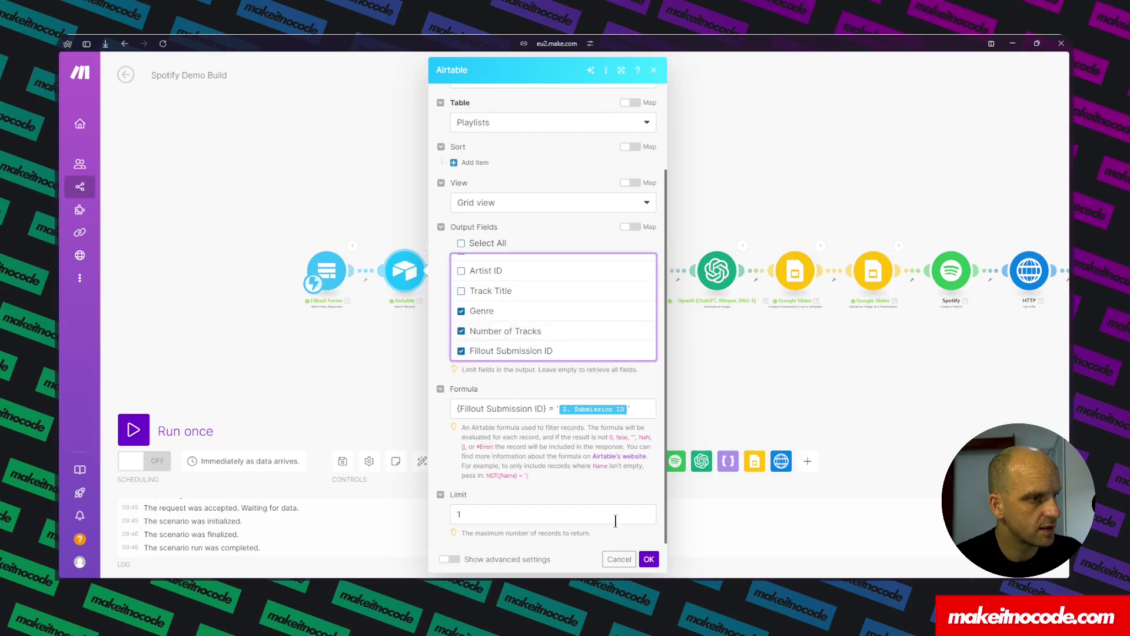
left_click(649, 559)
- Run only the Airtable module using the third record's Fillout submission ID and inspect its output bundle
right_click(424, 294)
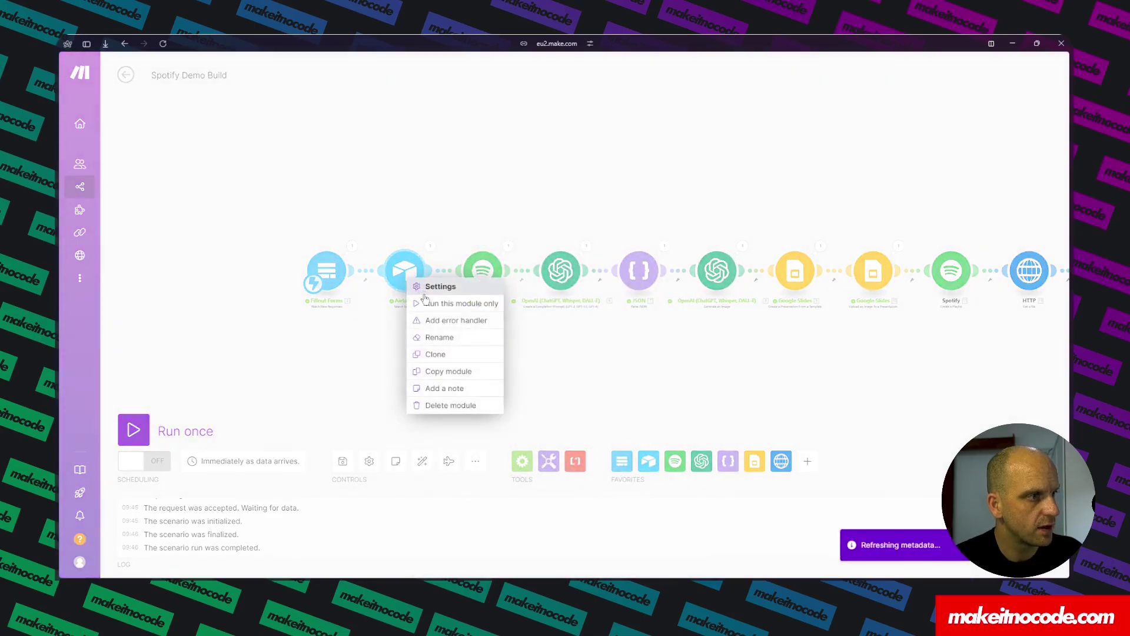
left_click(429, 303)
mouse_move(61, 348)
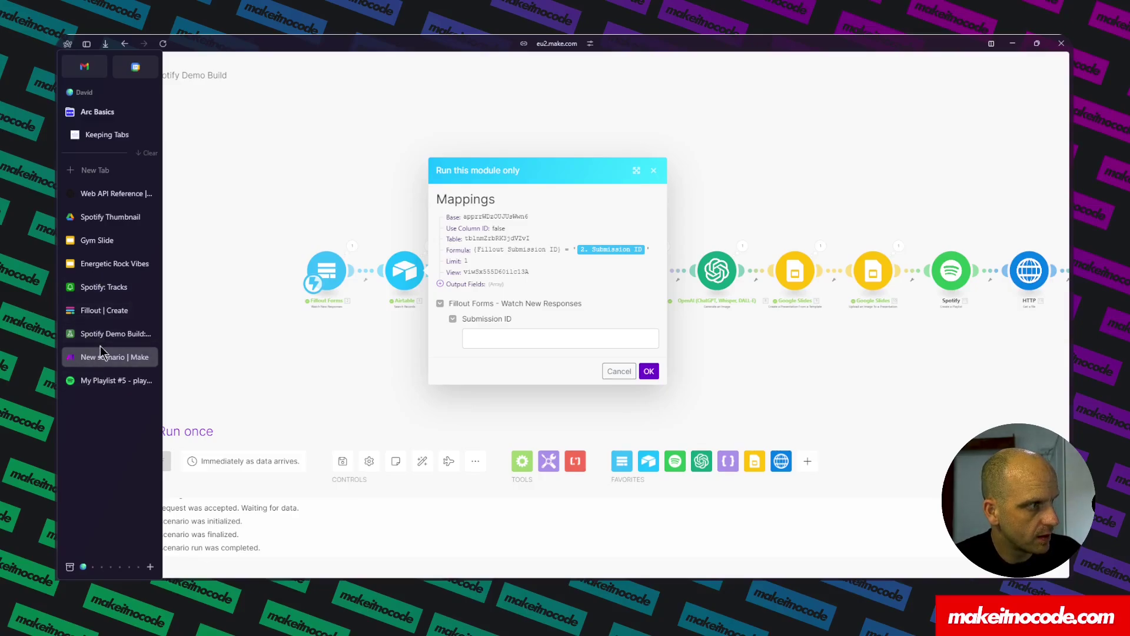
left_click(112, 334)
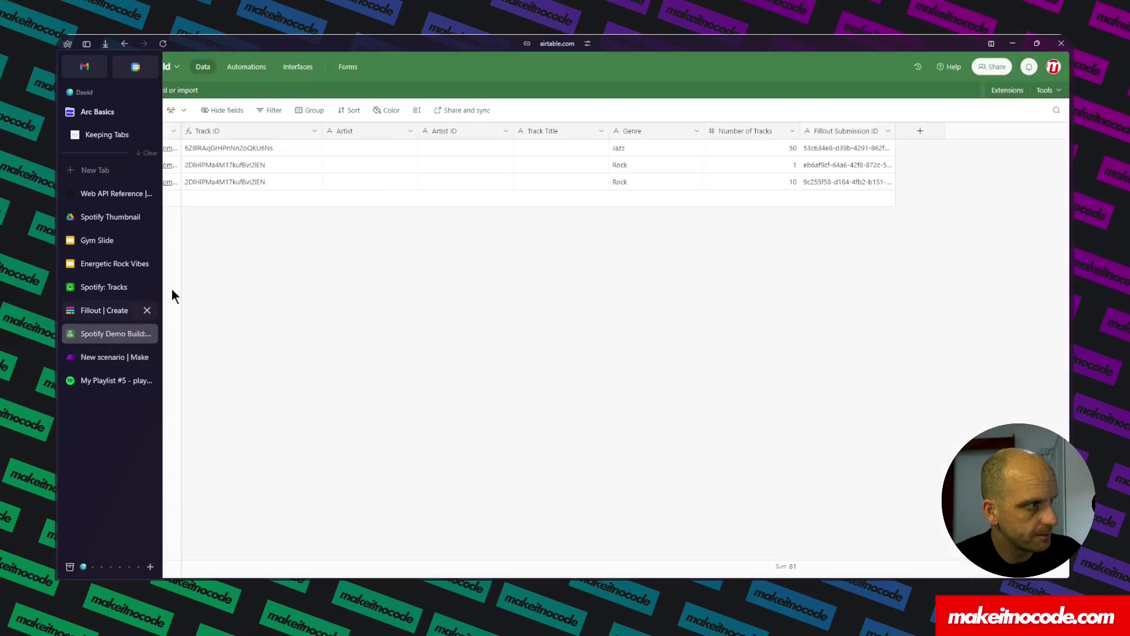
left_click(827, 181)
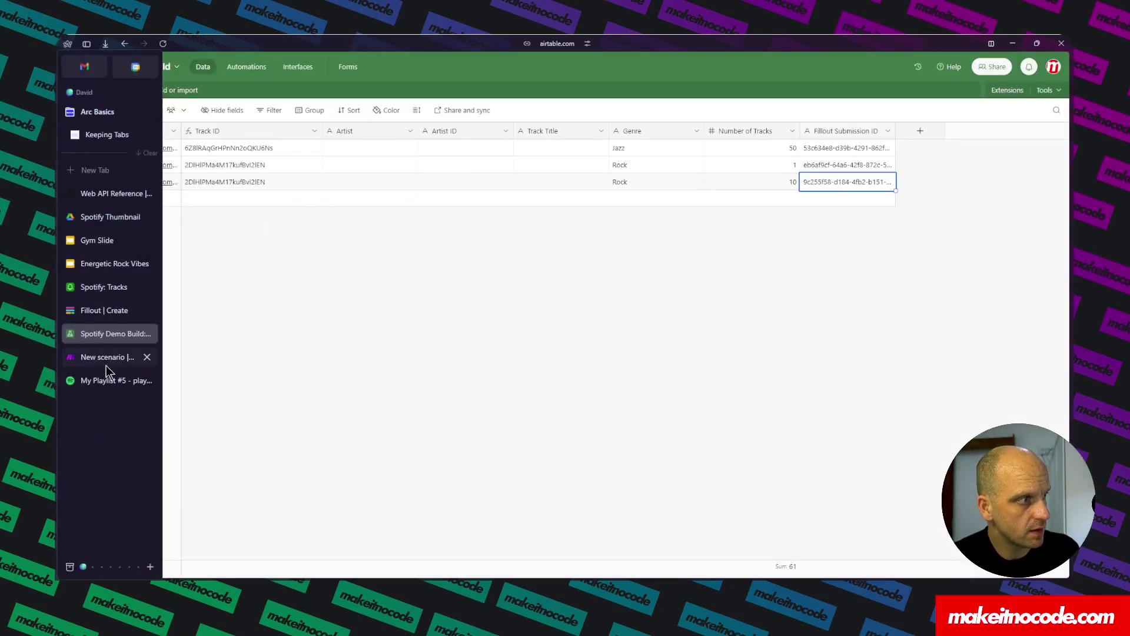
left_click(107, 366)
left_click(496, 338)
type("9c255f58-d184-4fb2-b151-d85f71264463")
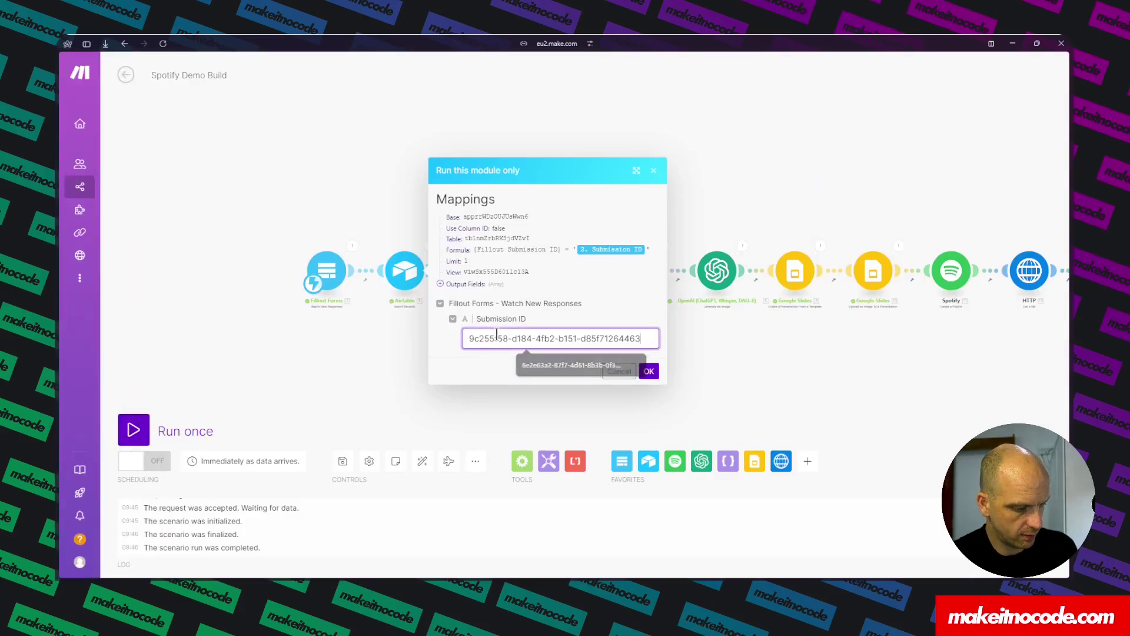
left_click(654, 372)
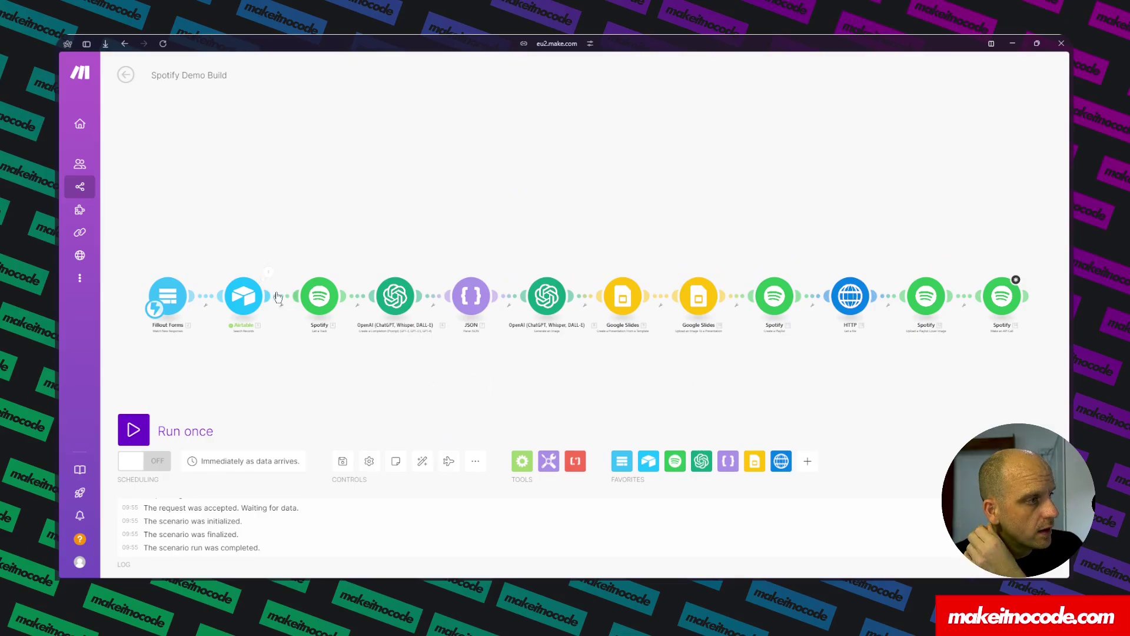
left_click(269, 272)
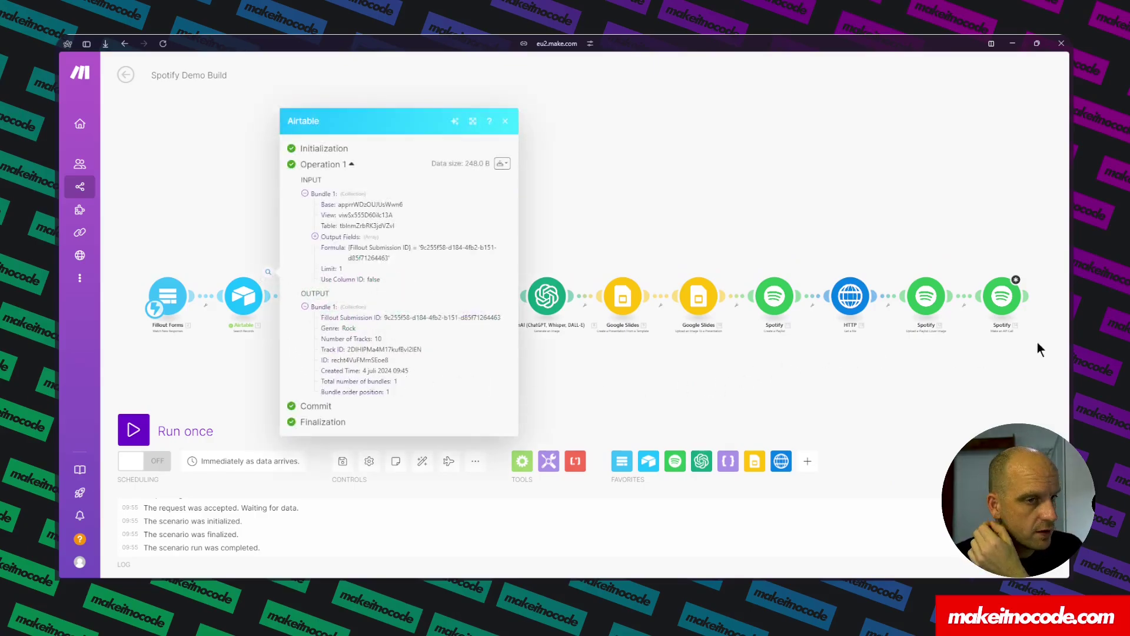
left_click(1002, 297)
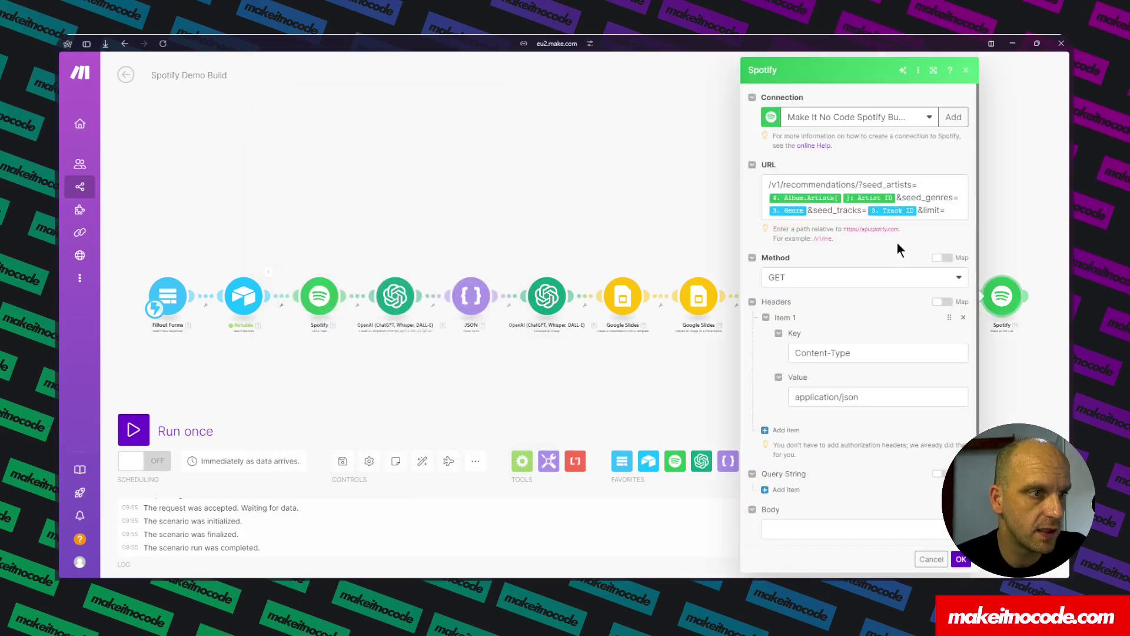
left_click(951, 209)
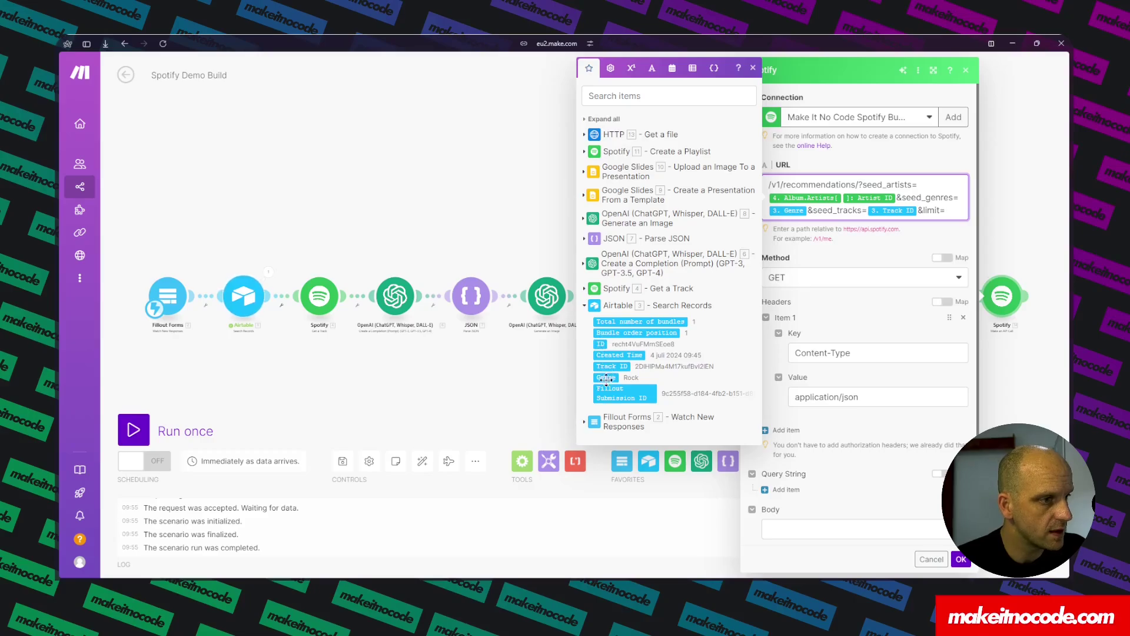
left_click(966, 70)
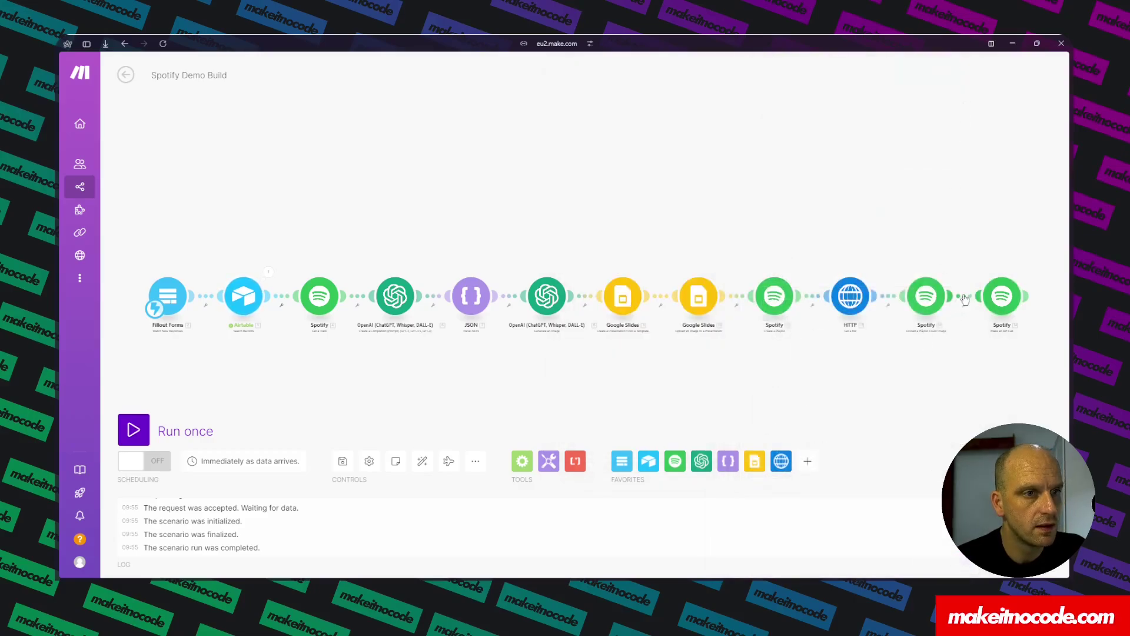
left_click(965, 298)
left_click(995, 321)
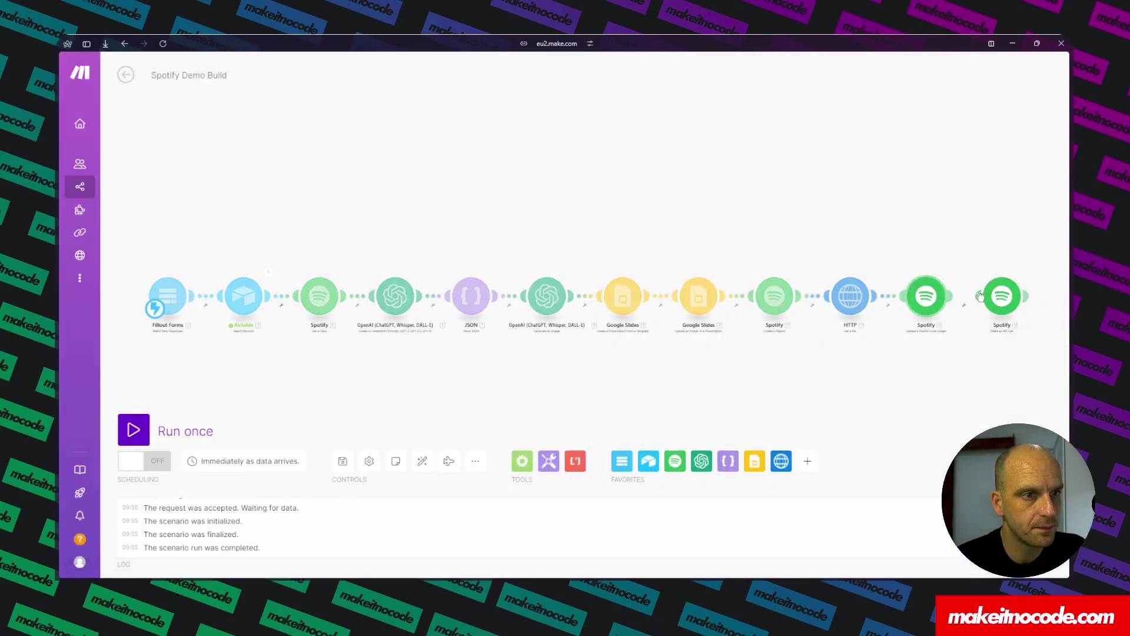
- Insert the Airtable Number of Tracks variable after seed_tracks= in the Spotify API call URL and save the module
left_click(997, 298)
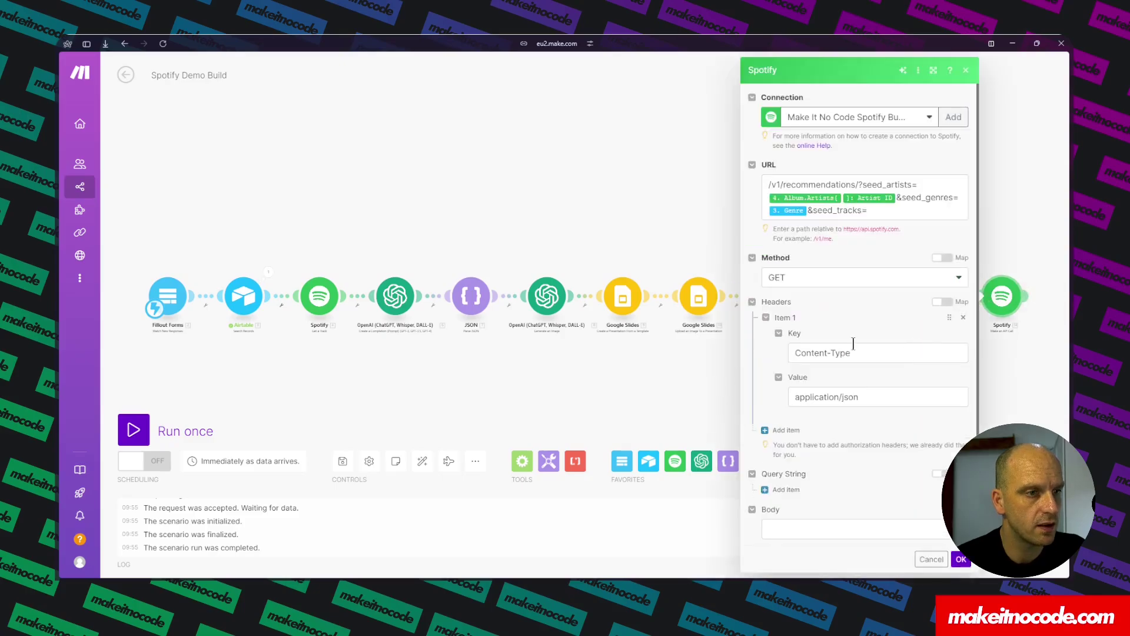
left_click(912, 214)
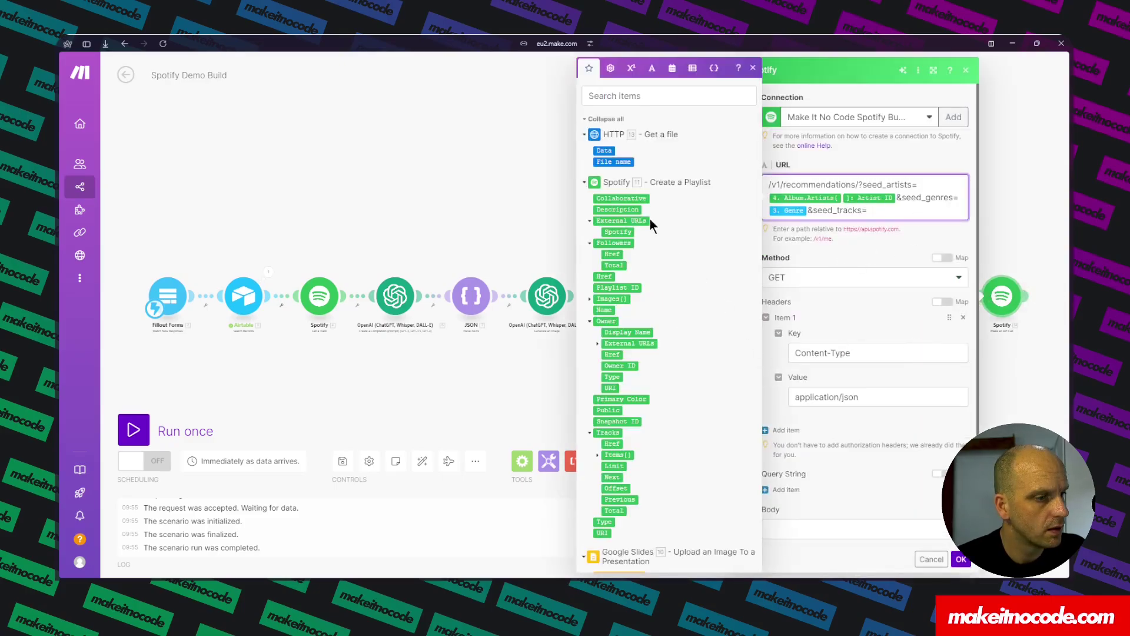
left_click(587, 120)
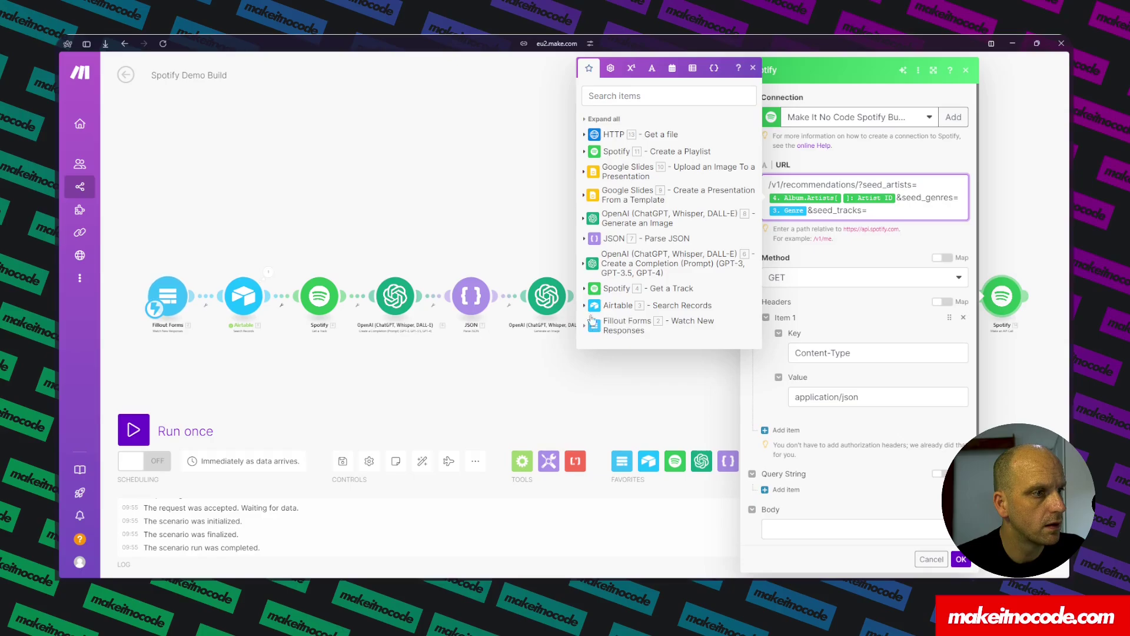
left_click(585, 306)
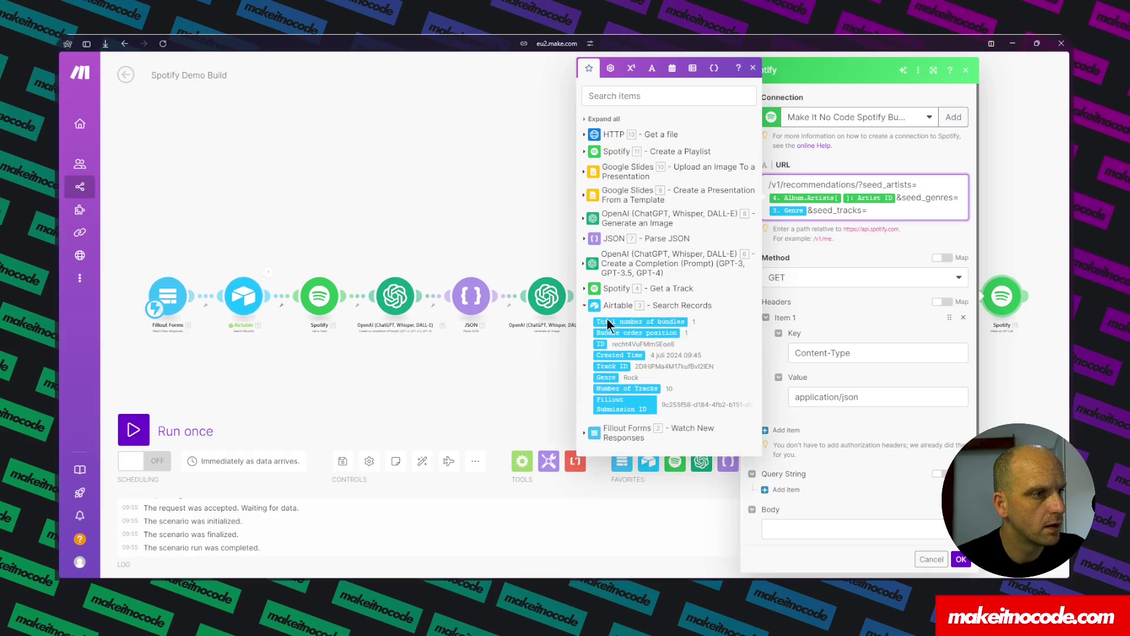
left_click(626, 389)
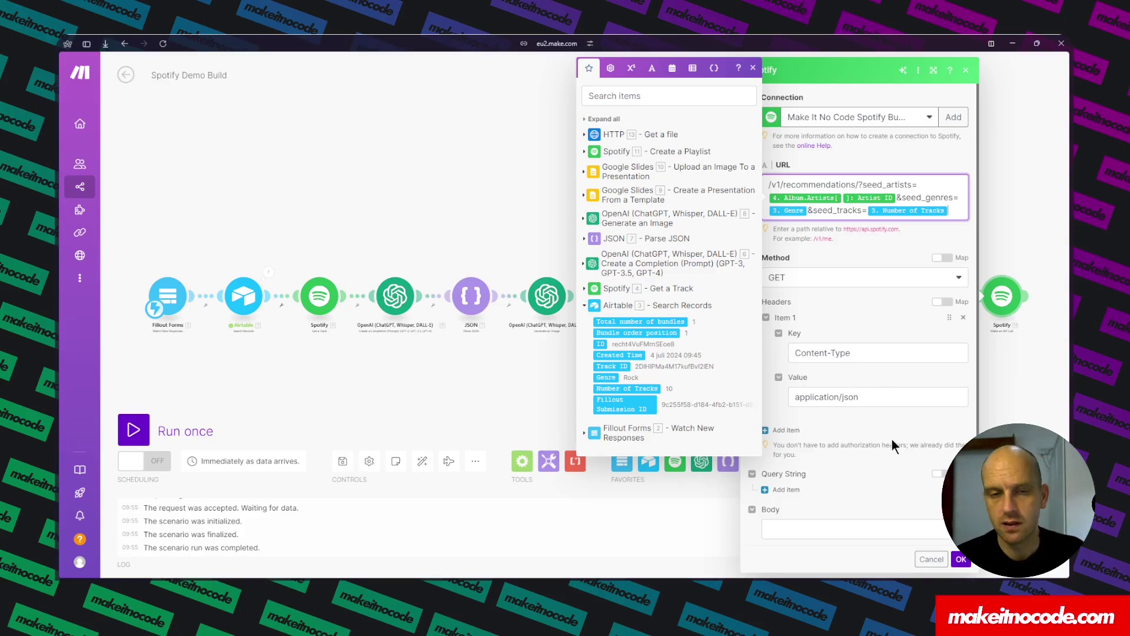
left_click(961, 559)
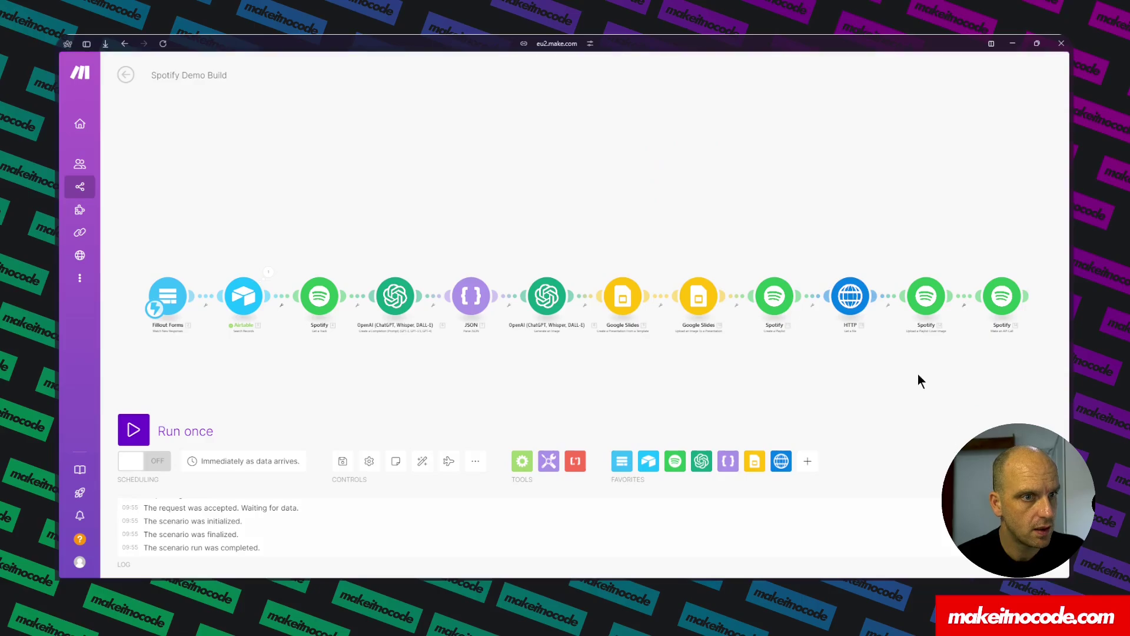
- Review and save the Spotify recommendations API call settings, and add a Flow Control Iterator module after it
left_click(996, 295)
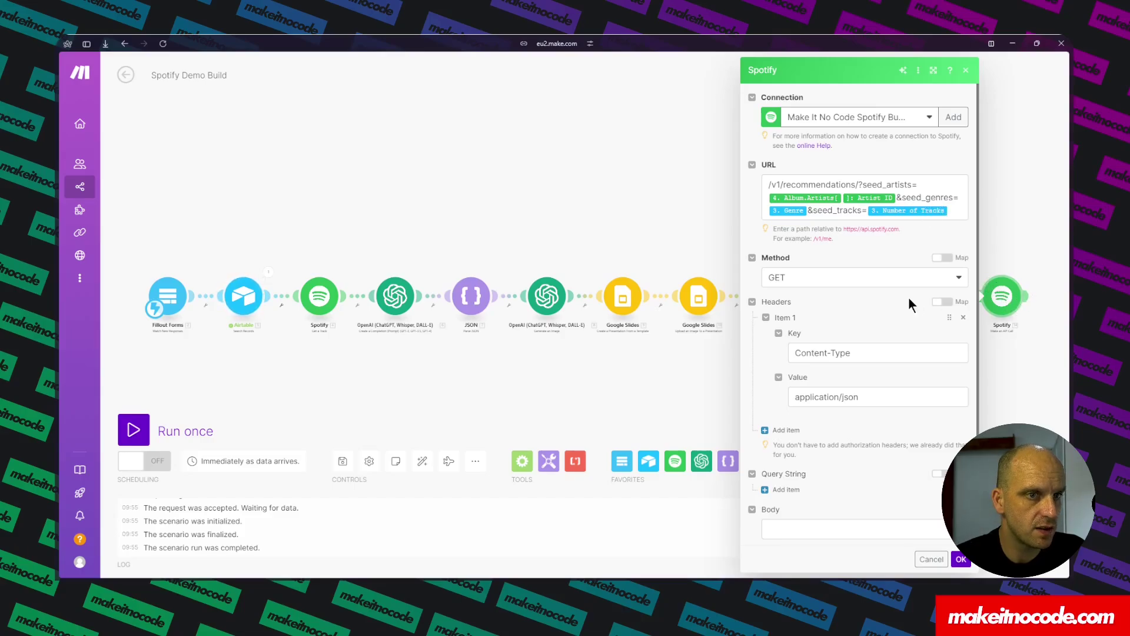
left_click(961, 560)
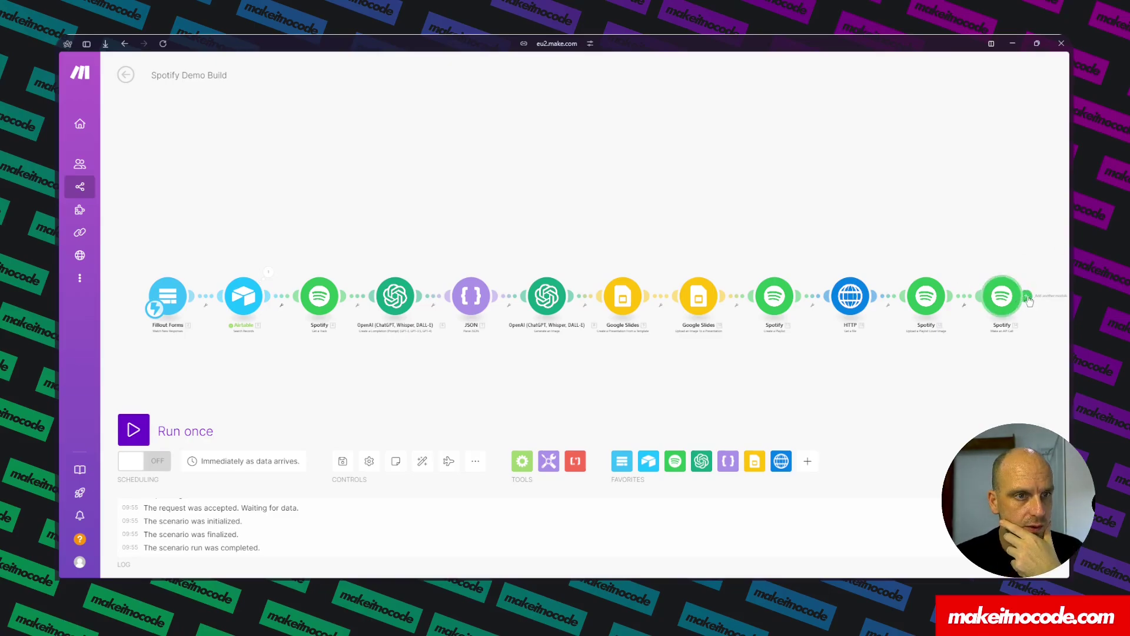
left_click(1027, 297)
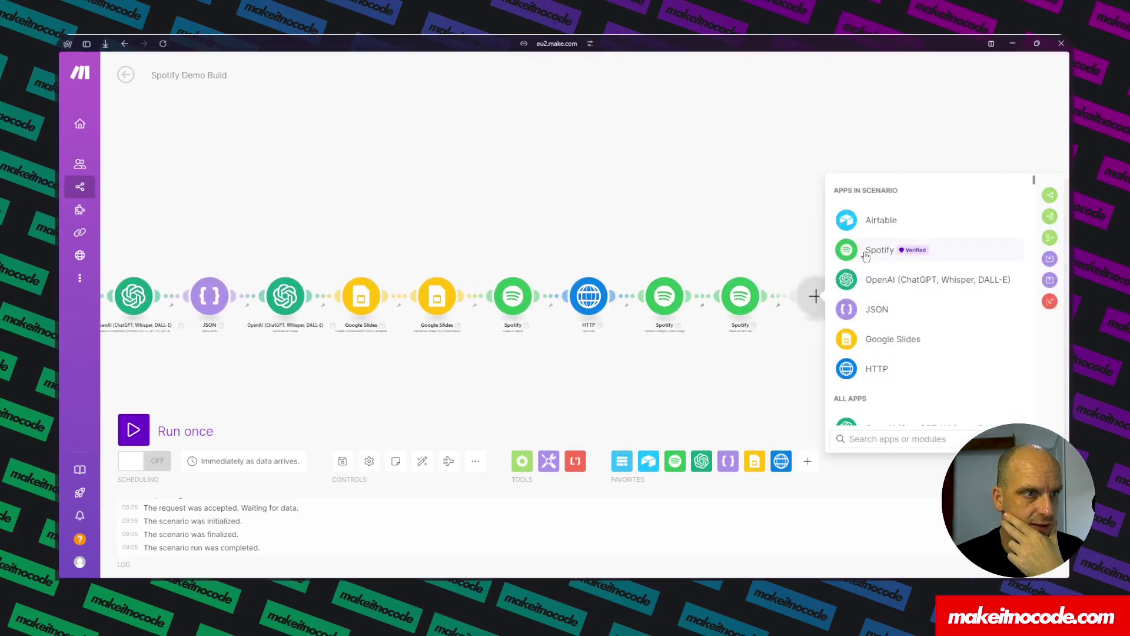
type("i")
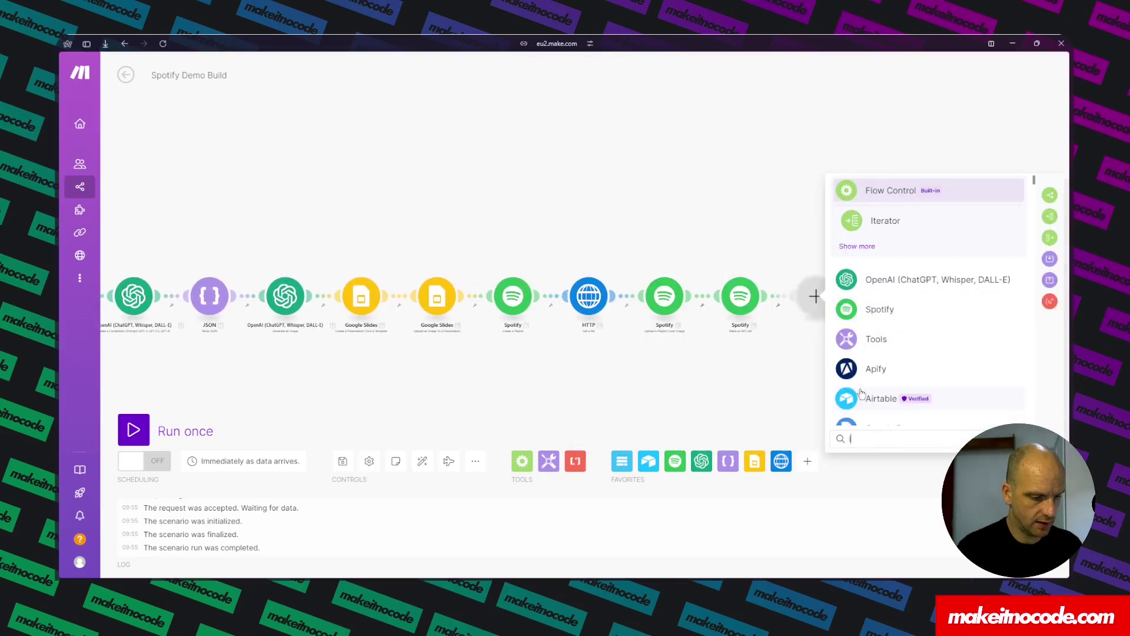
type("tter")
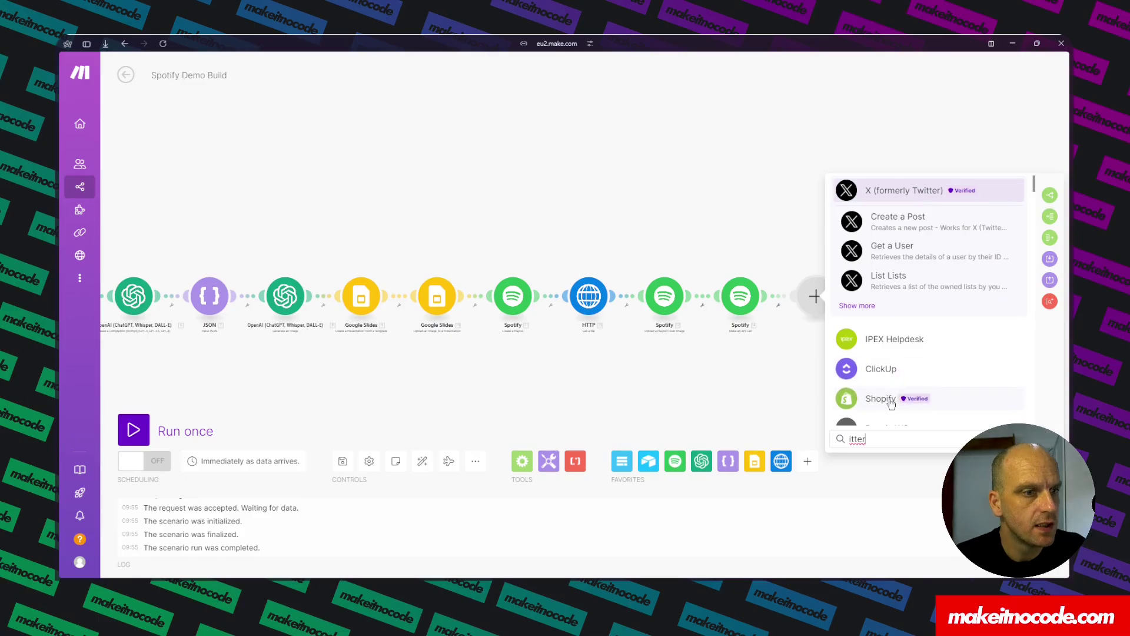
key("BackSpace")
key("BackSpace")
key("BackSpace")
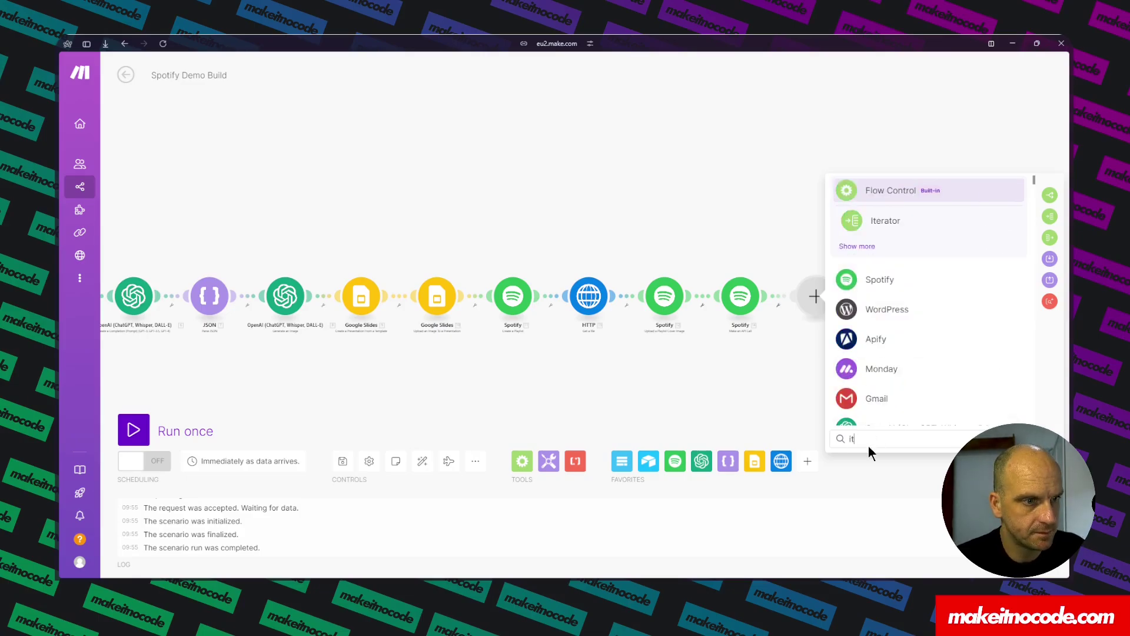
left_click(884, 221)
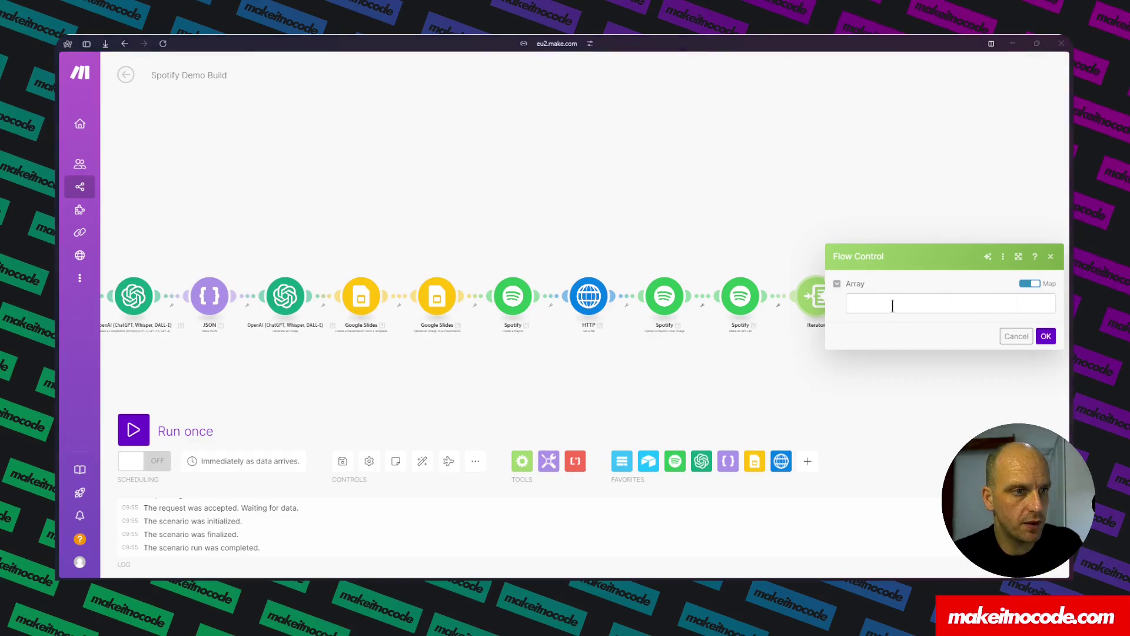
- Check which Spotify API call outputs can be mapped to the Iterator's array, and close its settings without mapping anything
left_click(861, 306)
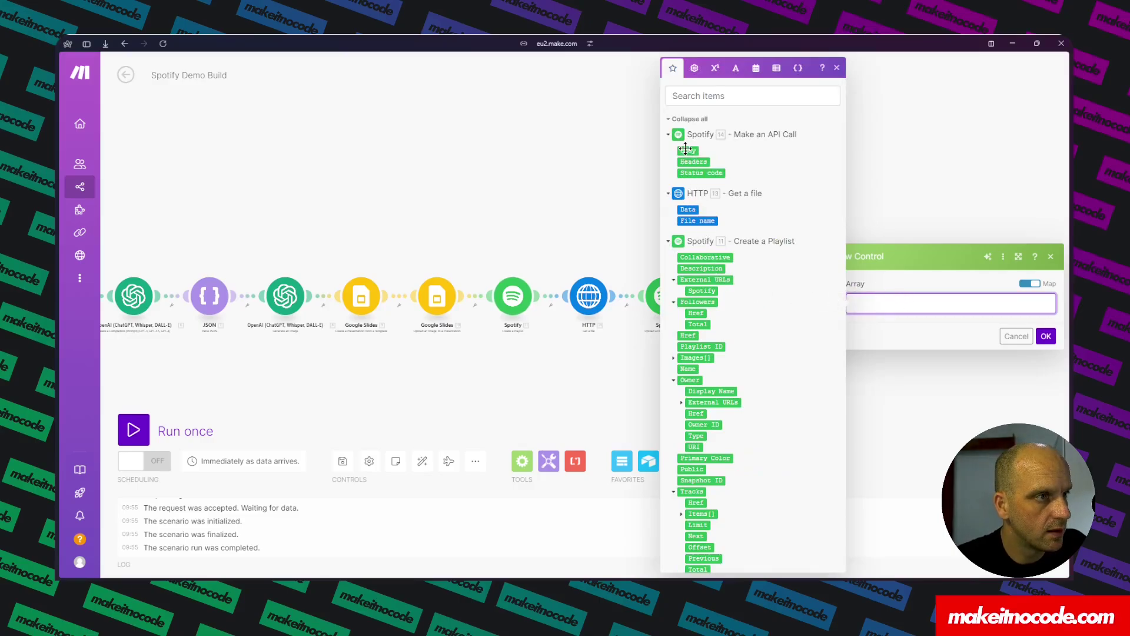
left_click(837, 68)
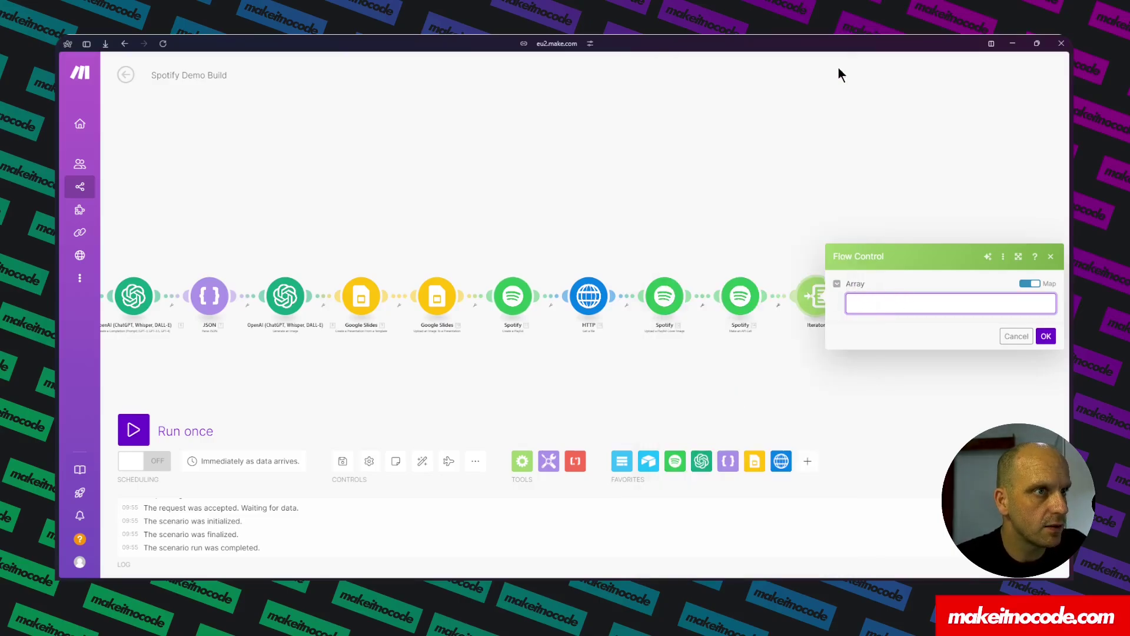
left_click(1049, 258)
right_click(753, 291)
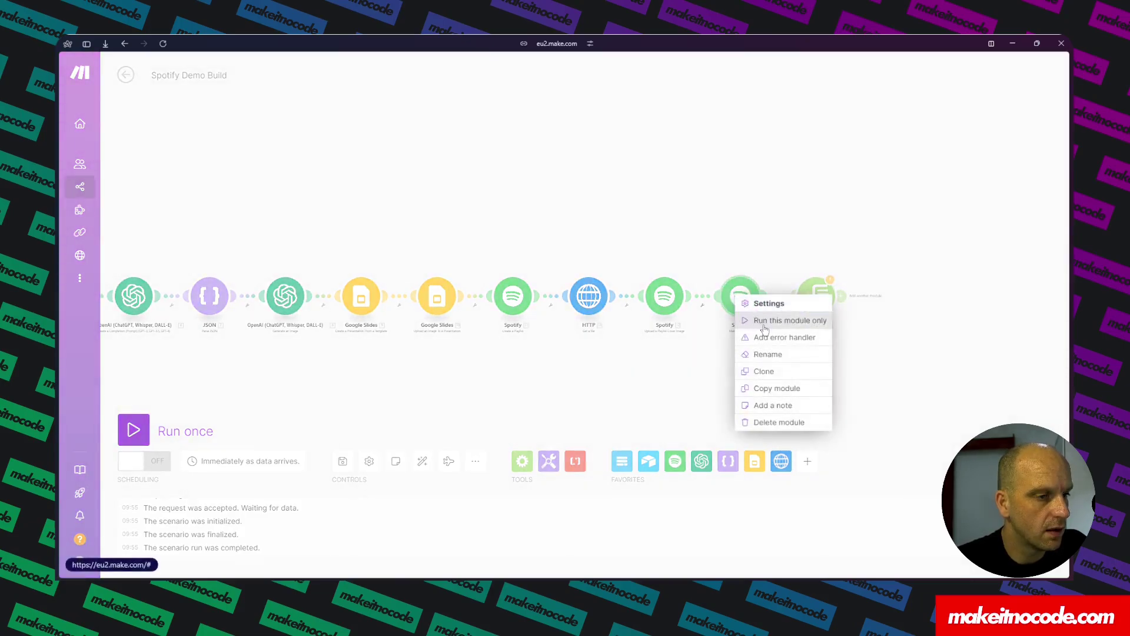
left_click(674, 390)
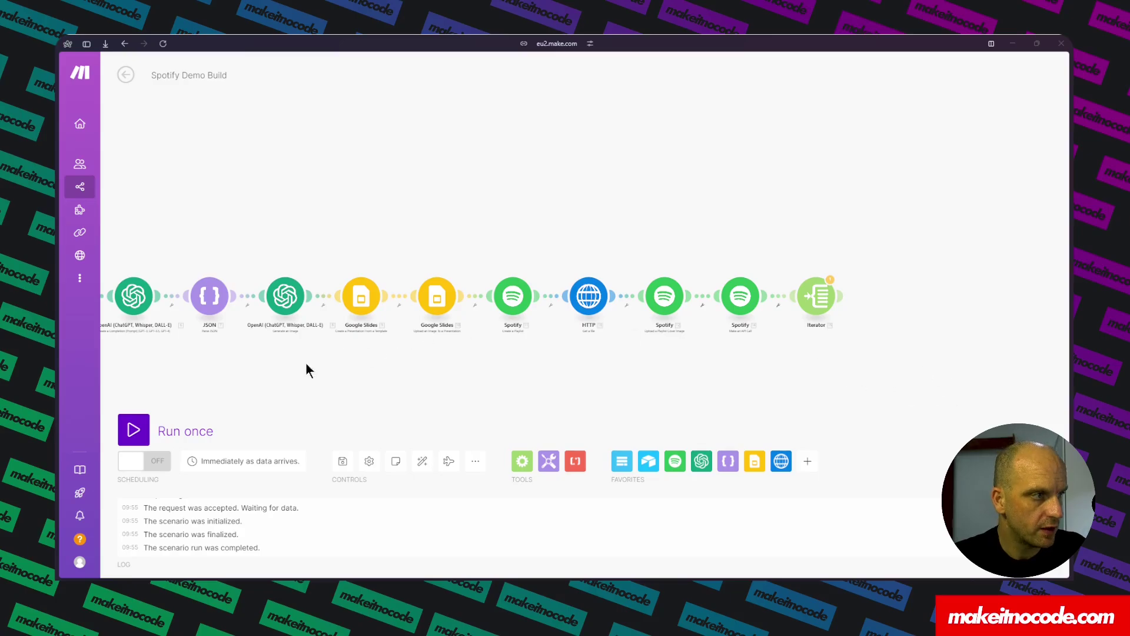
- Auto-align the scenario's modules and save the scenario despite the Iterator warning
left_click(422, 463)
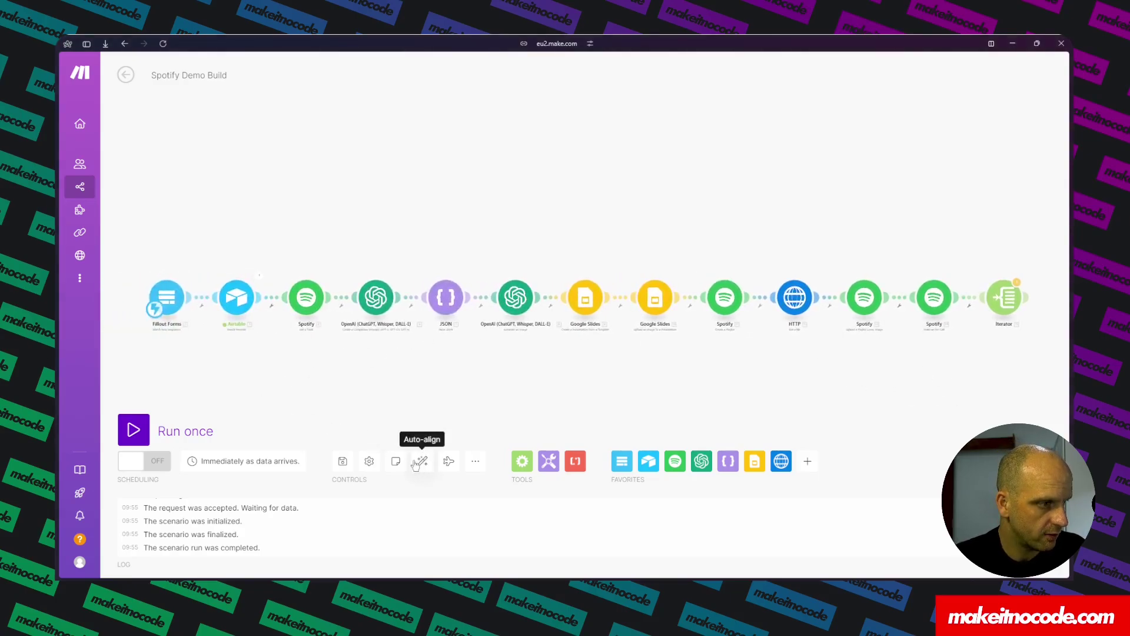
left_click(343, 462)
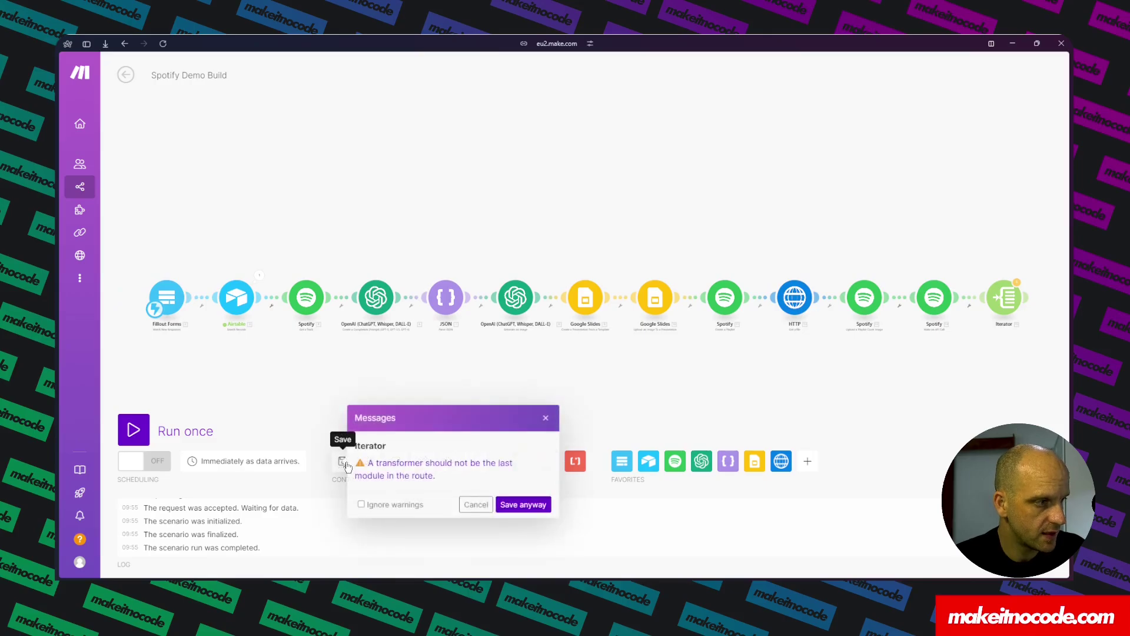
left_click(530, 504)
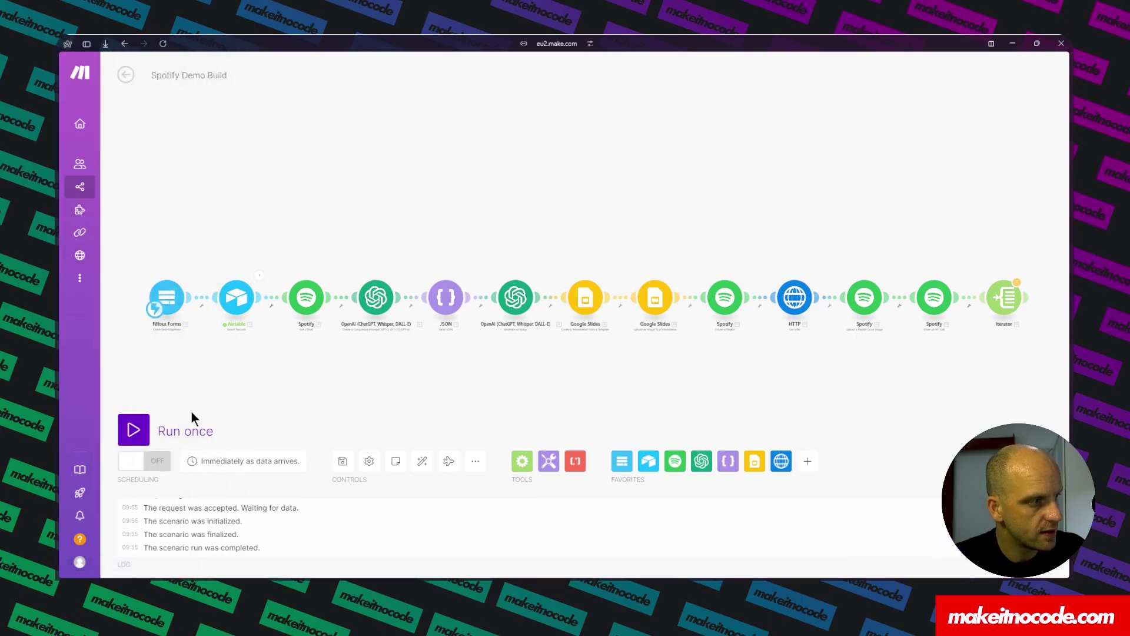
- Run the scenario once despite the Iterator warning and restart the Fillout form preview
left_click(133, 429)
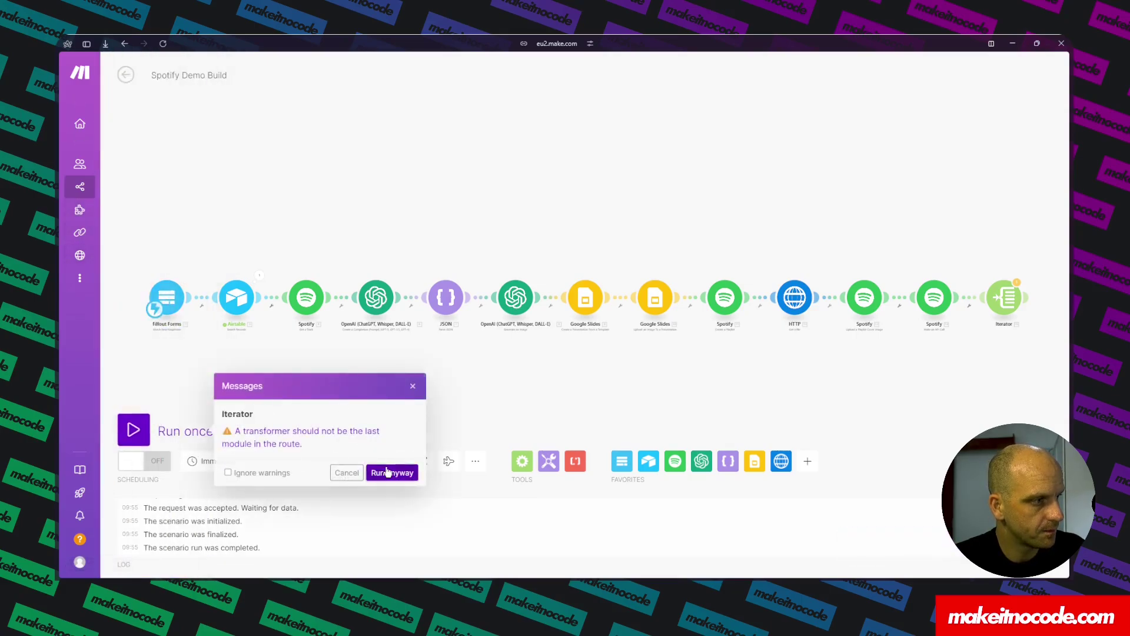
left_click(388, 472)
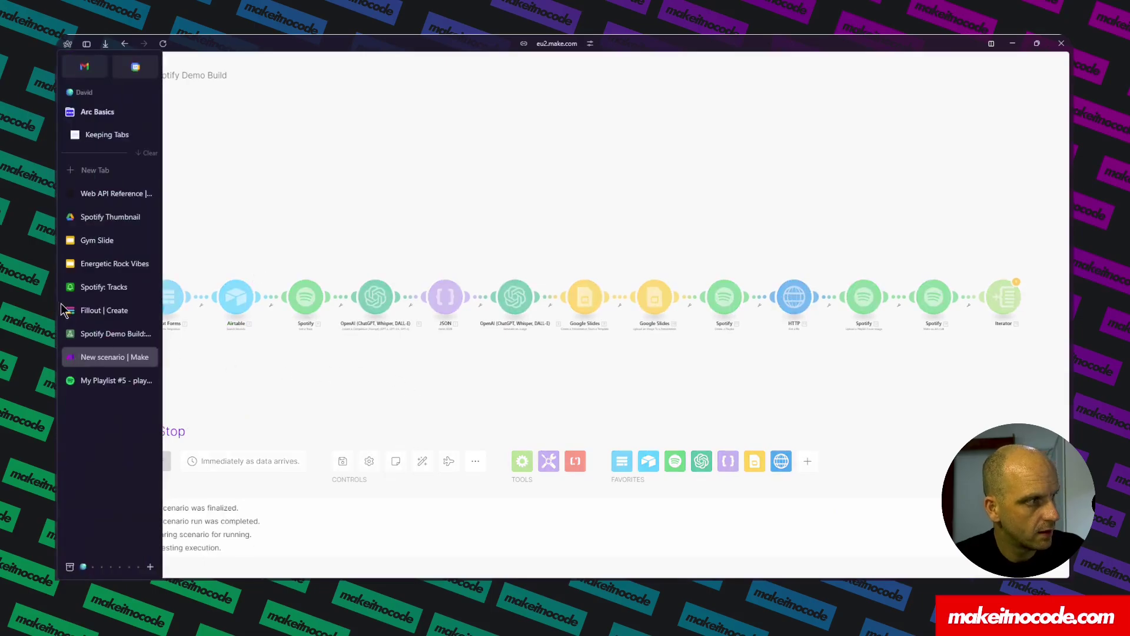
left_click(91, 312)
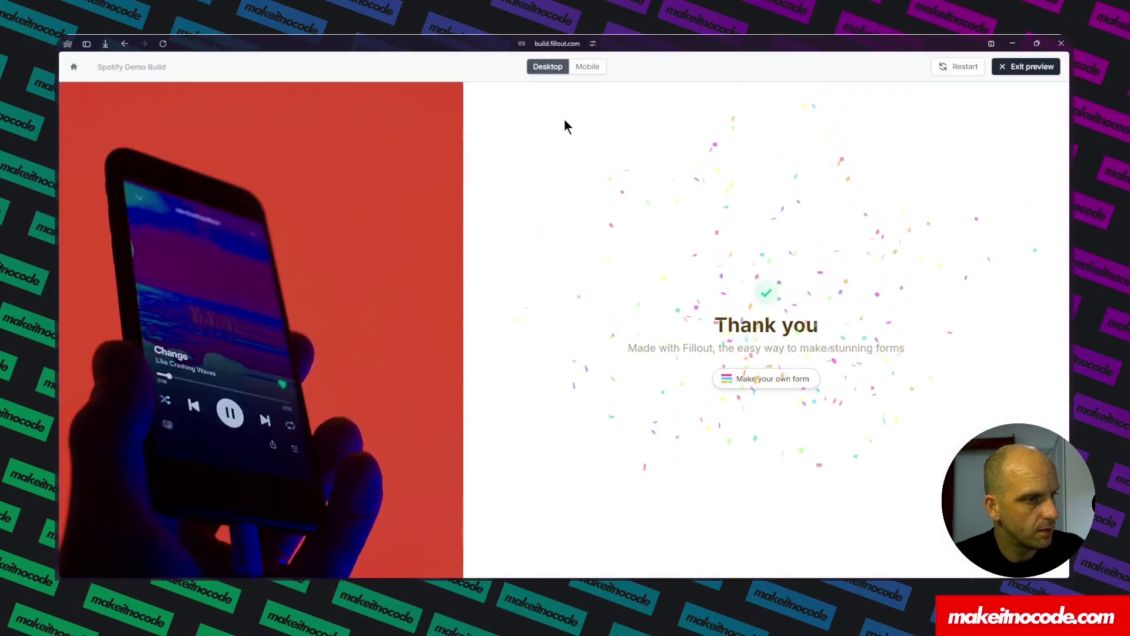
left_click(958, 67)
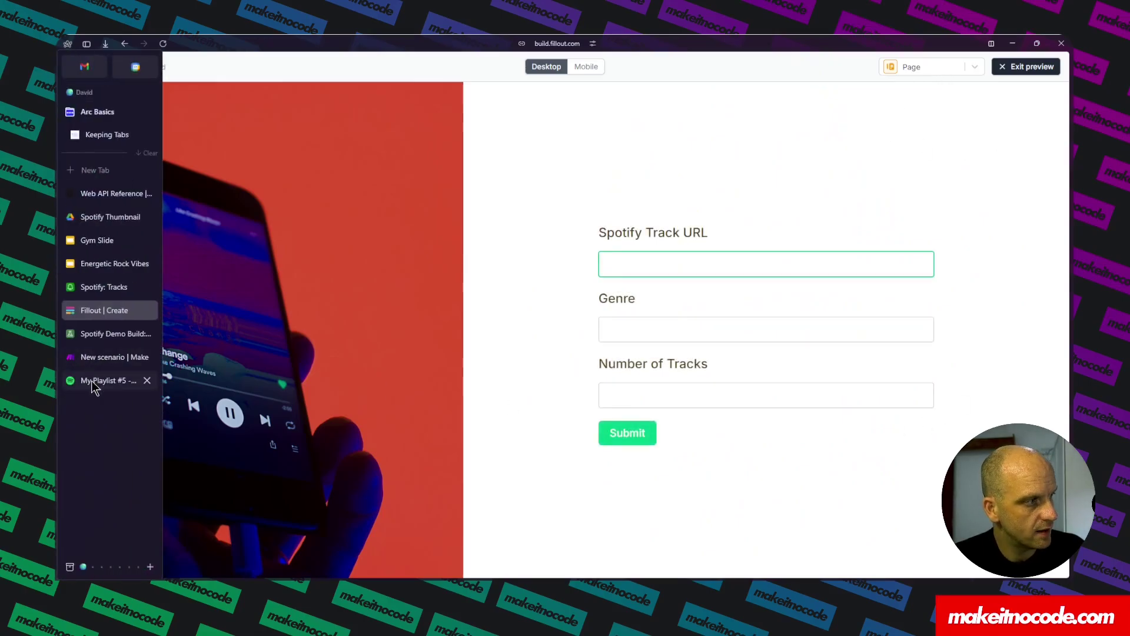
- Copy the song link of System Of A Down's "Chop Suey!" from the Spotify web player
left_click(90, 380)
right_click(401, 339)
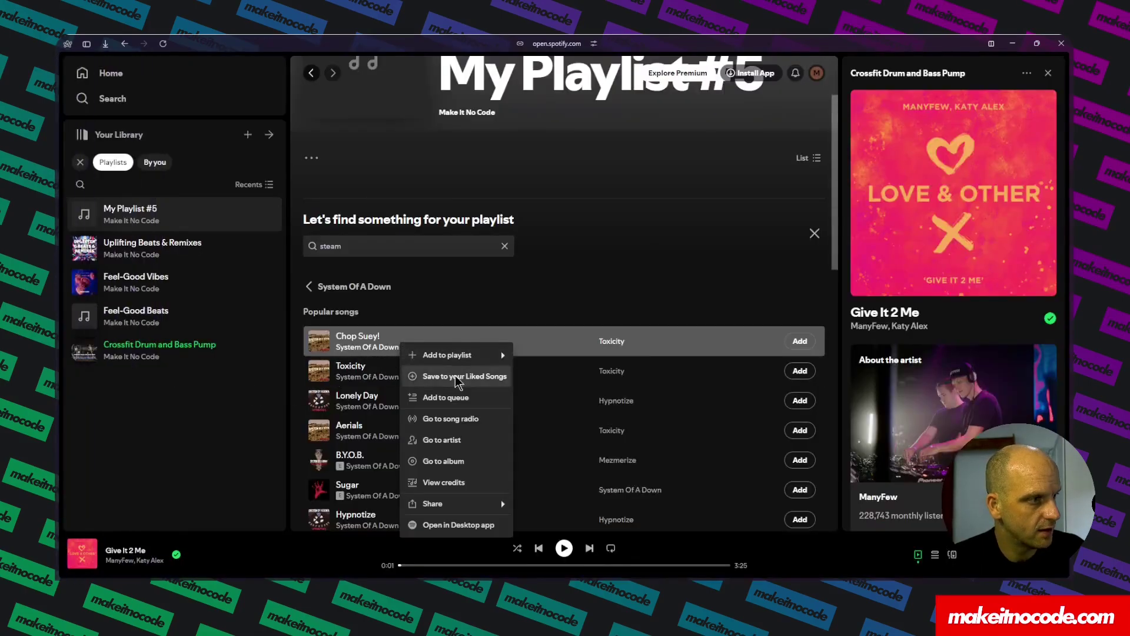
mouse_move(464, 504)
left_click(554, 505)
mouse_move(59, 300)
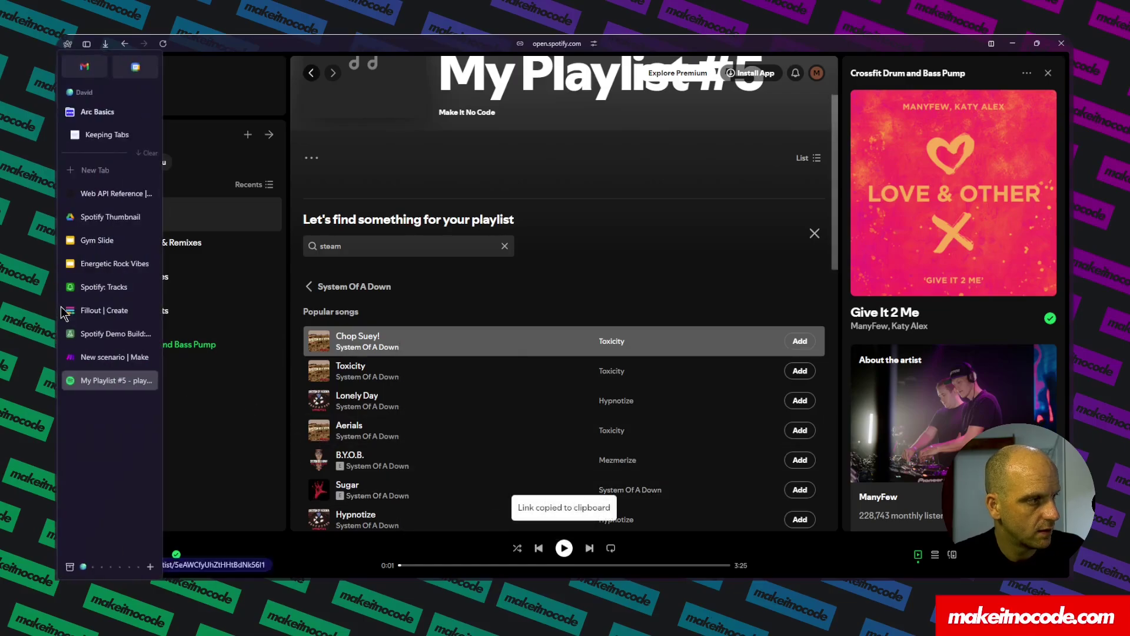
- Submit the Fillout form with the copied Spotify track URL, genre Rock and 12 as the number of tracks
left_click(112, 333)
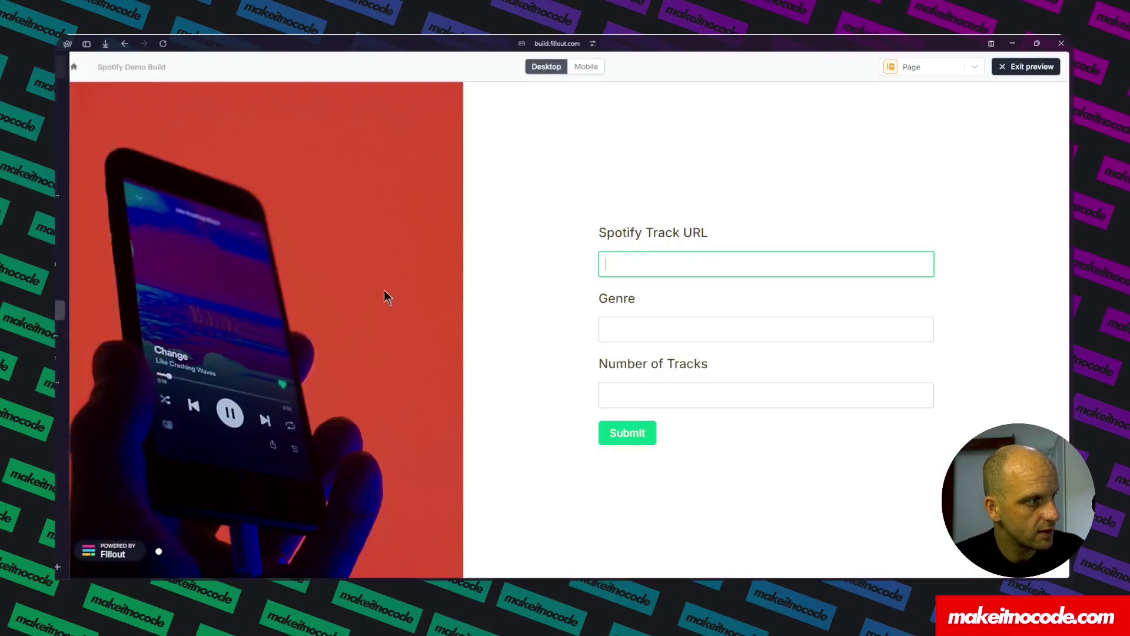
key("ctrl+v")
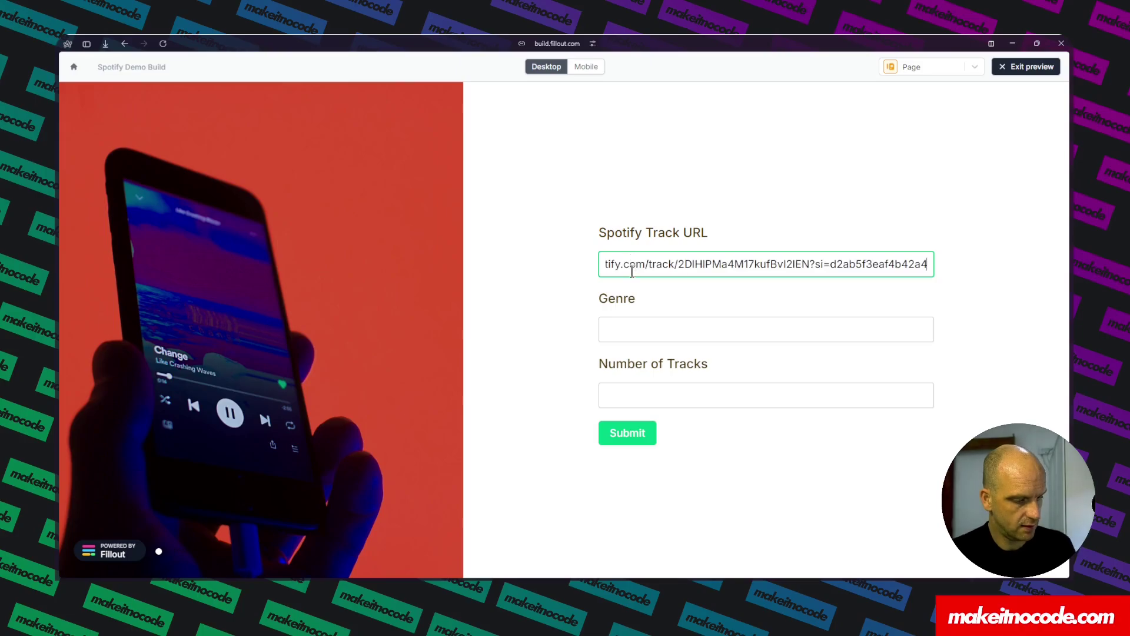
left_click(620, 325)
type("Rock")
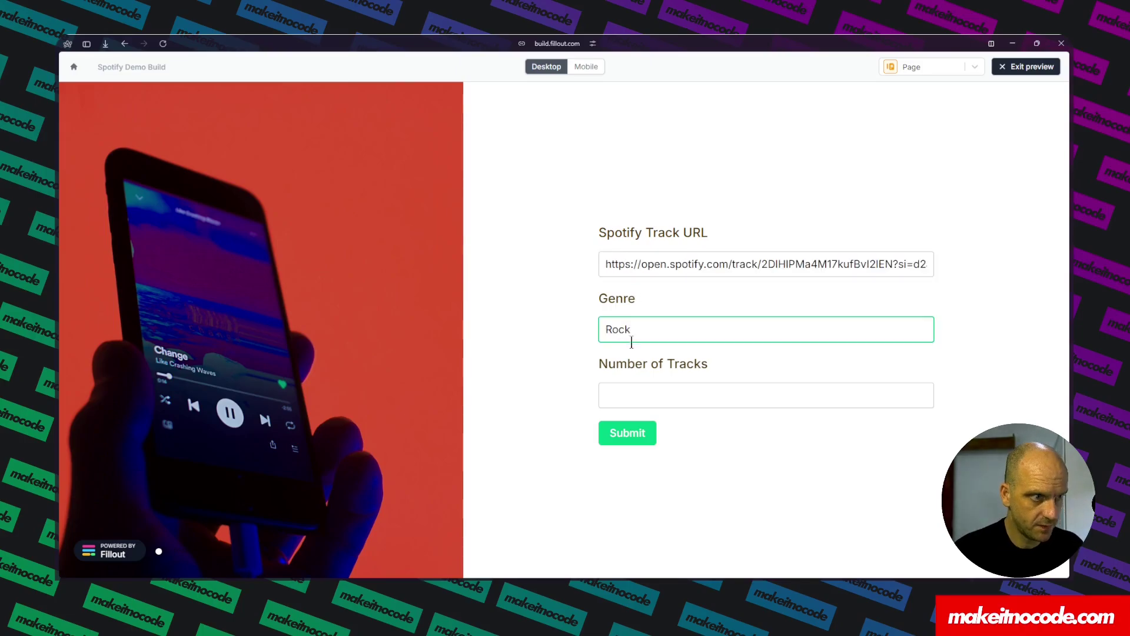
left_click(613, 398)
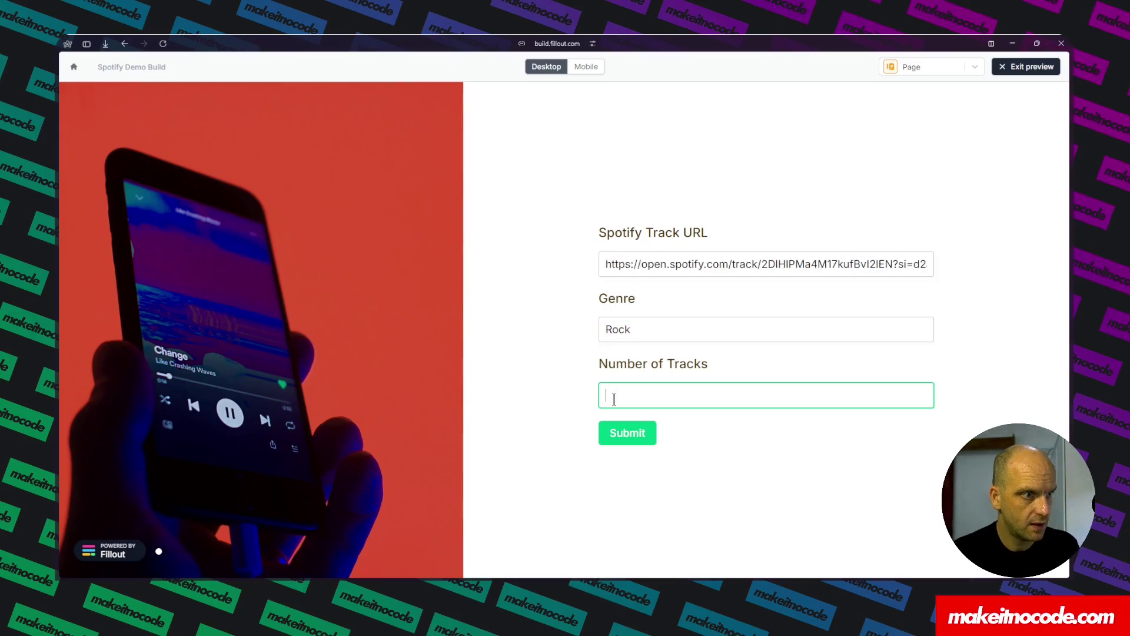
left_click(622, 433)
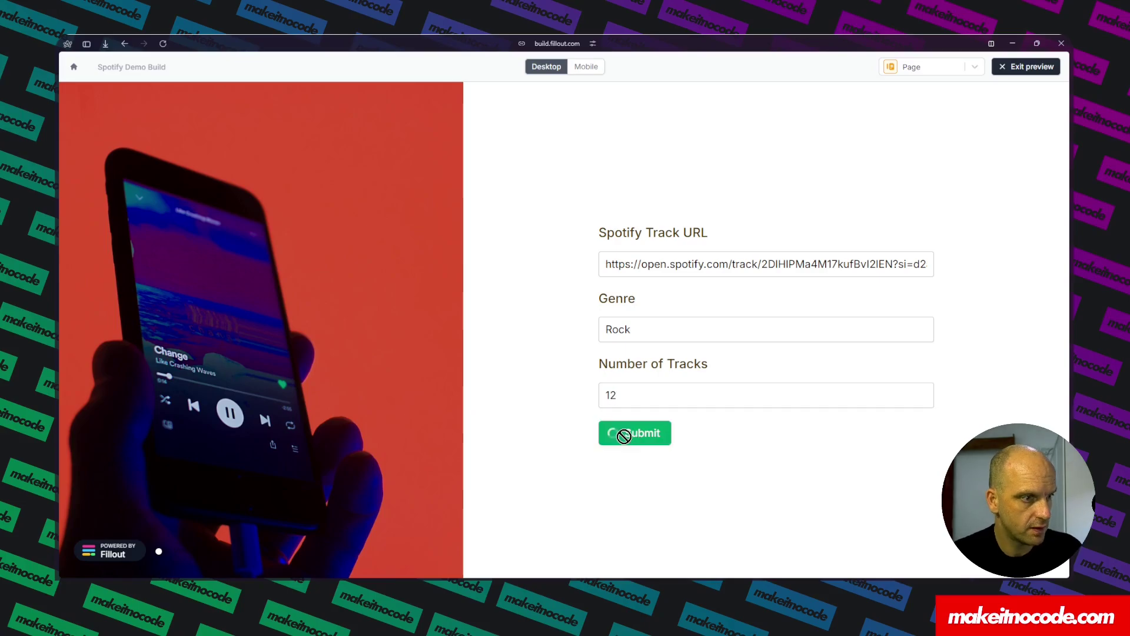
- Look for the new submission in the Airtable Playlists table and return to the running Make scenario
mouse_move(56, 279)
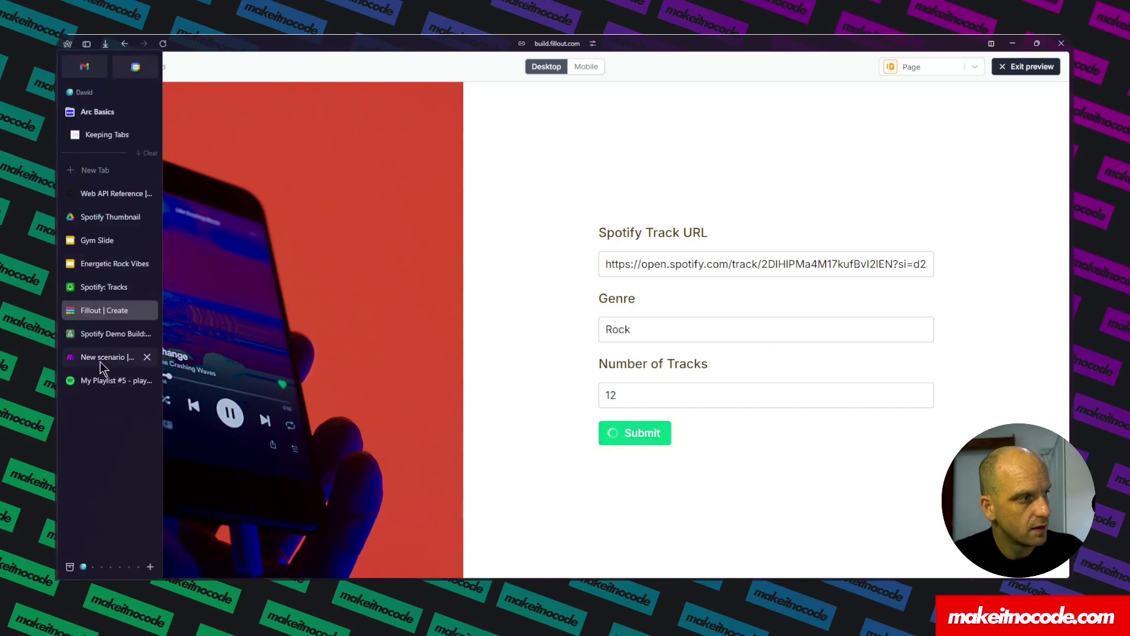
left_click(97, 334)
left_click(224, 291)
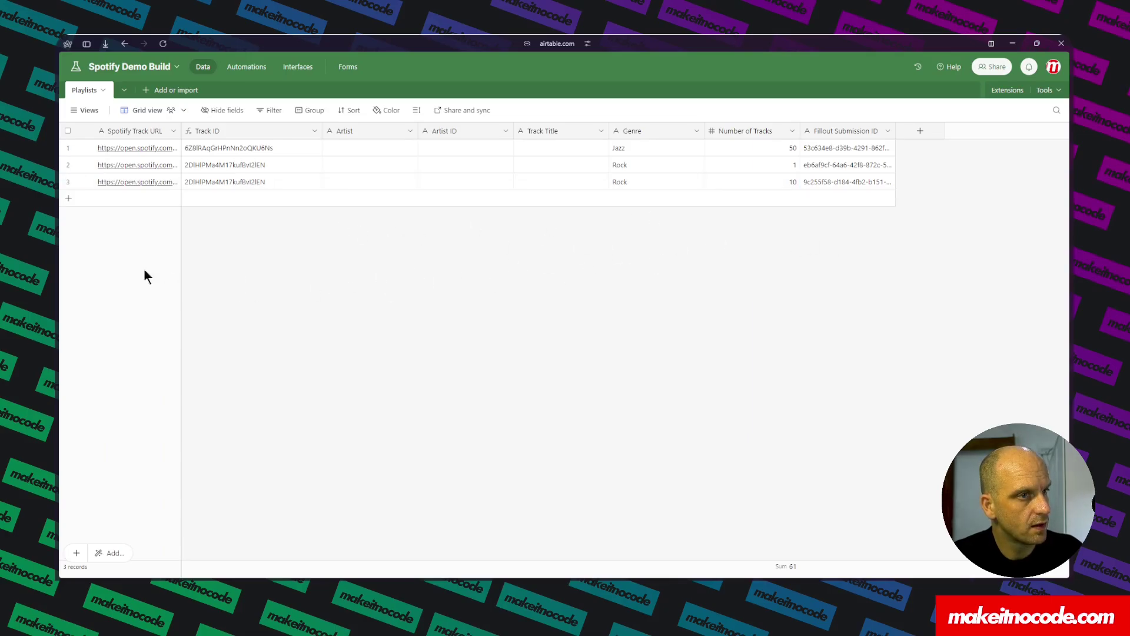
mouse_move(58, 260)
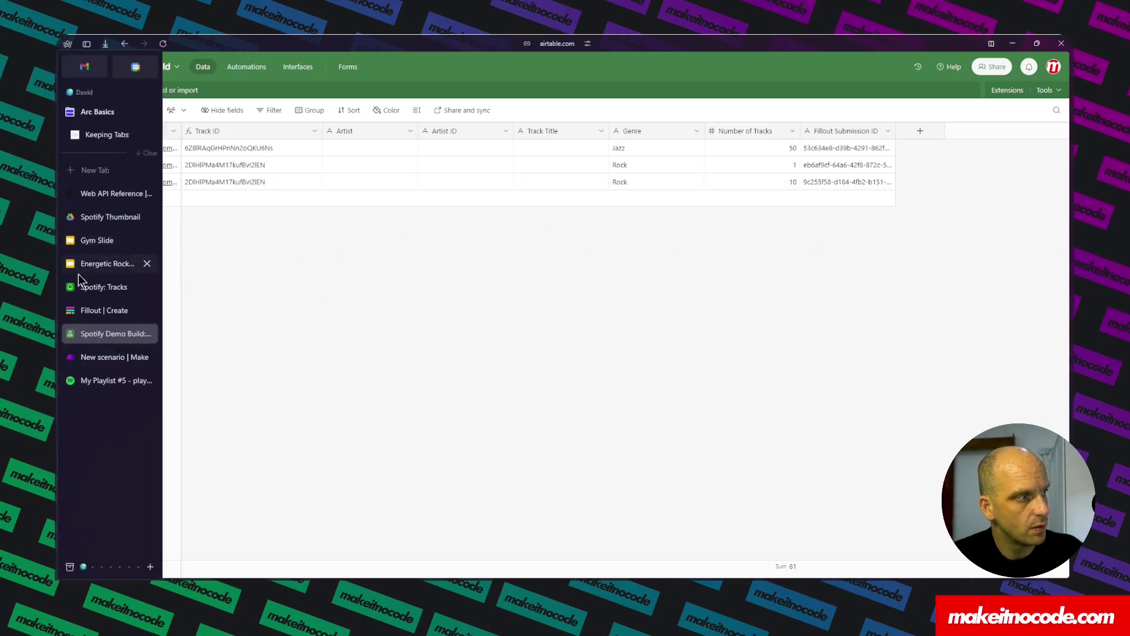
left_click(100, 356)
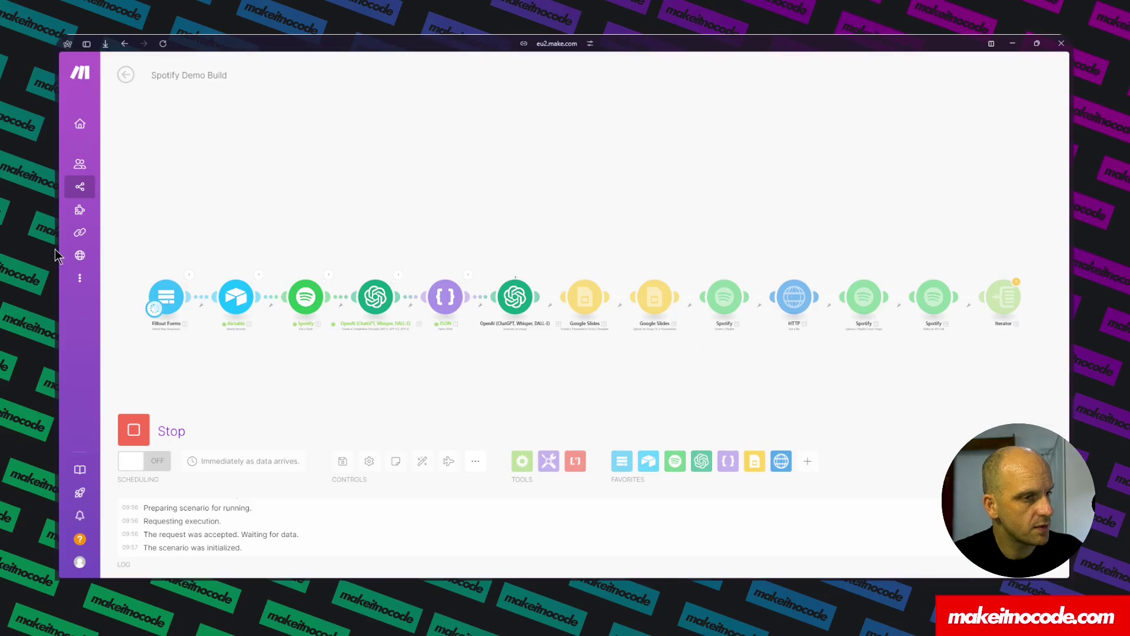
- Reload the Airtable Playlists table and expand the fourth record to examine all of its activity
mouse_move(57, 256)
left_click(103, 333)
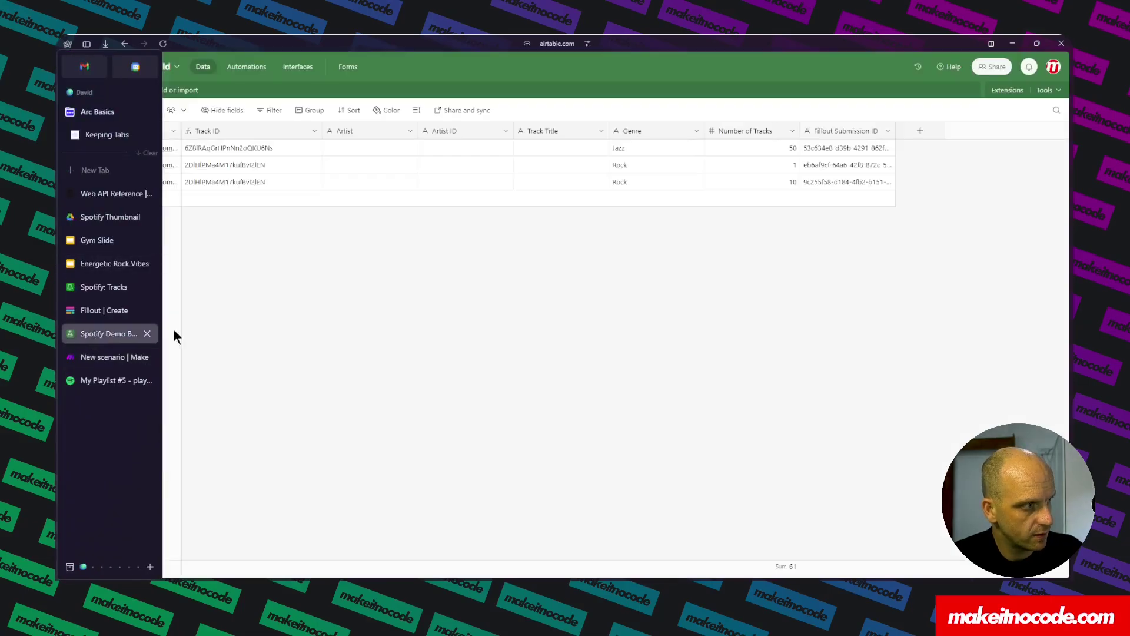
left_click(163, 44)
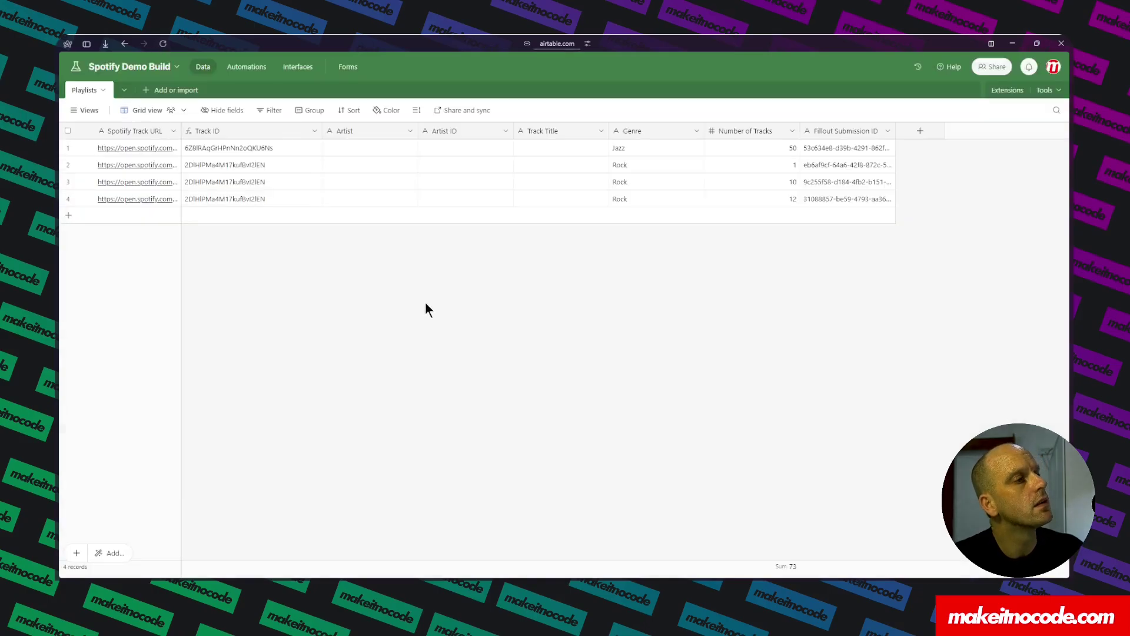
left_click(755, 202)
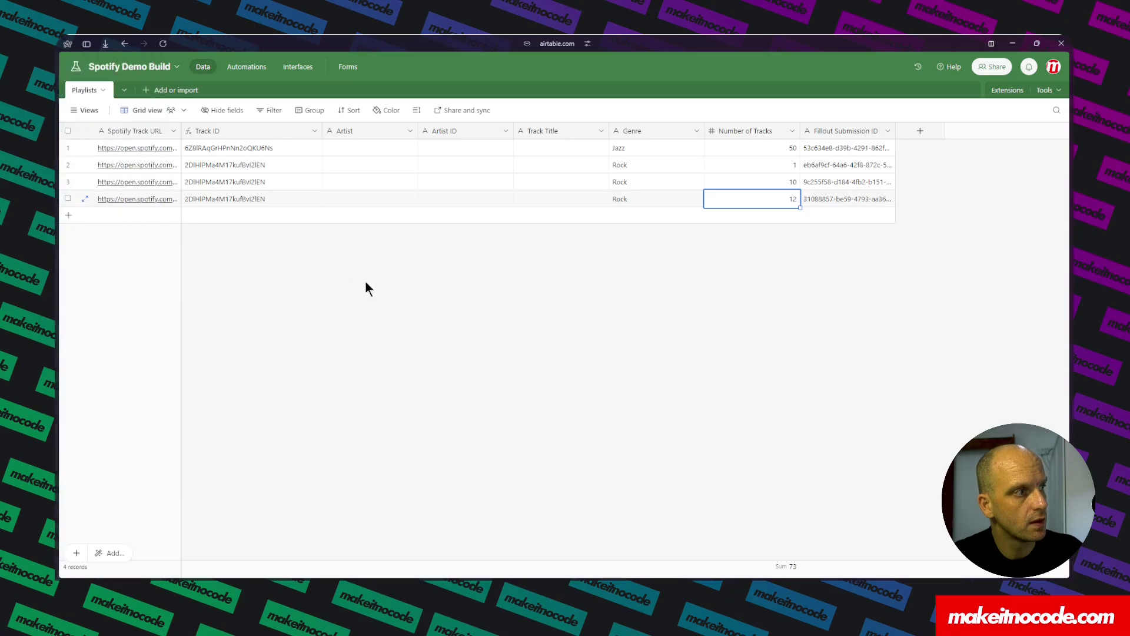
left_click(86, 200)
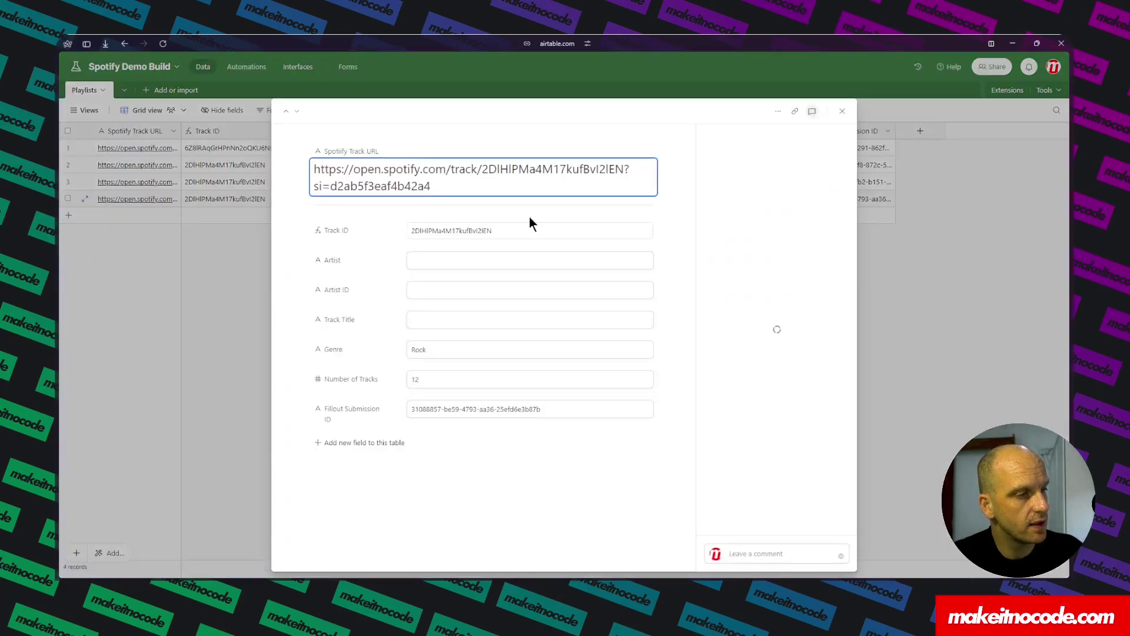
left_click(720, 138)
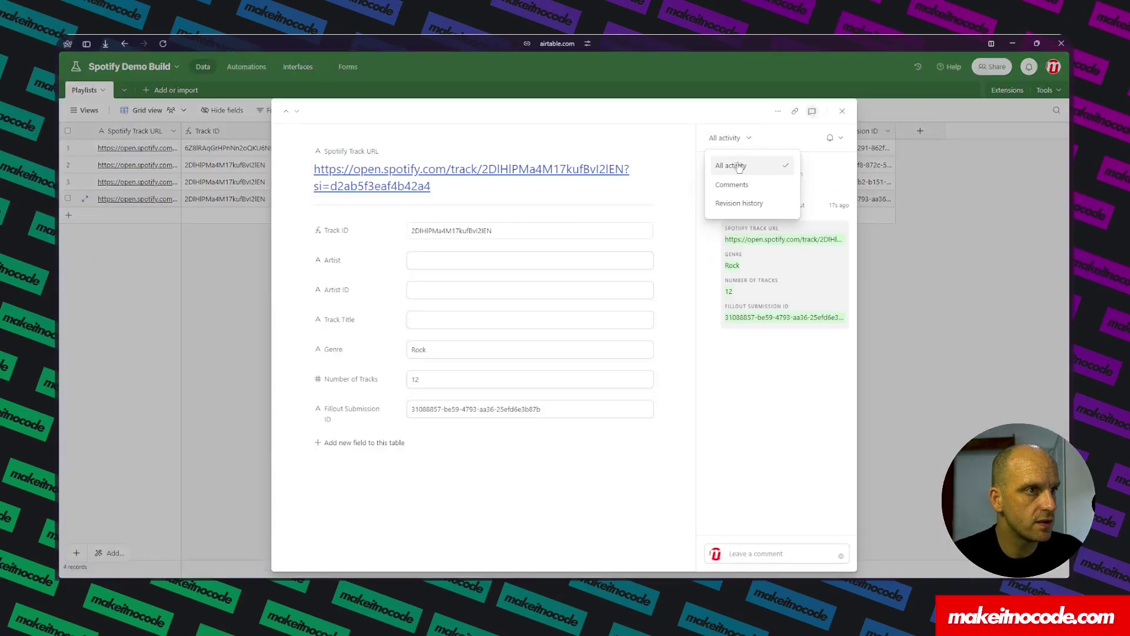
left_click(732, 167)
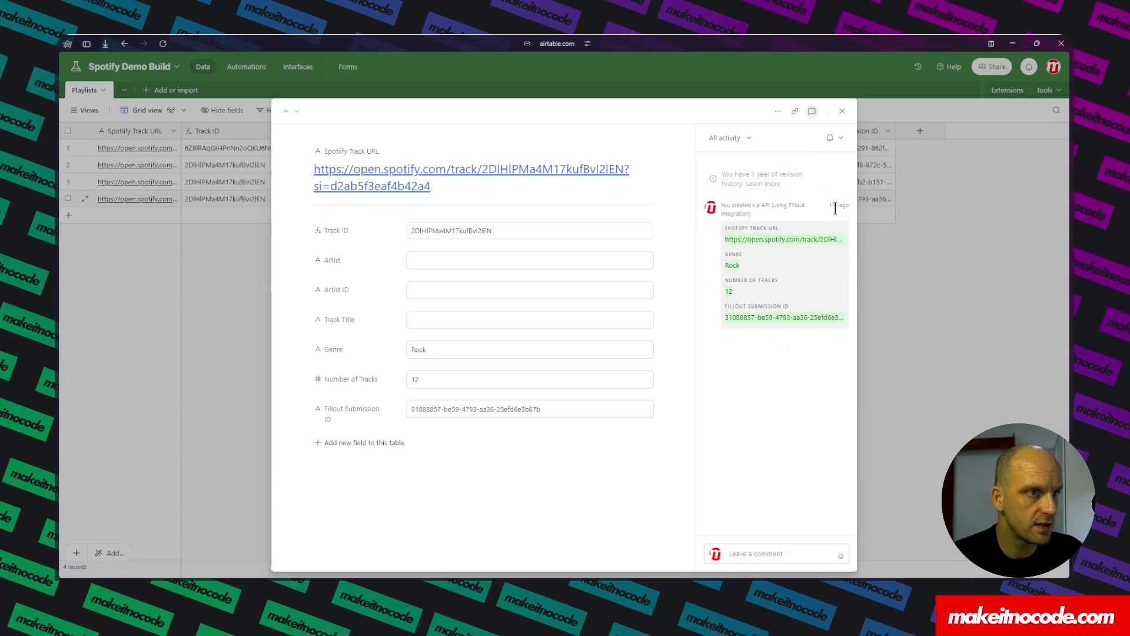
- Show only the revision history of the expanded Airtable record and close the record
left_click(741, 145)
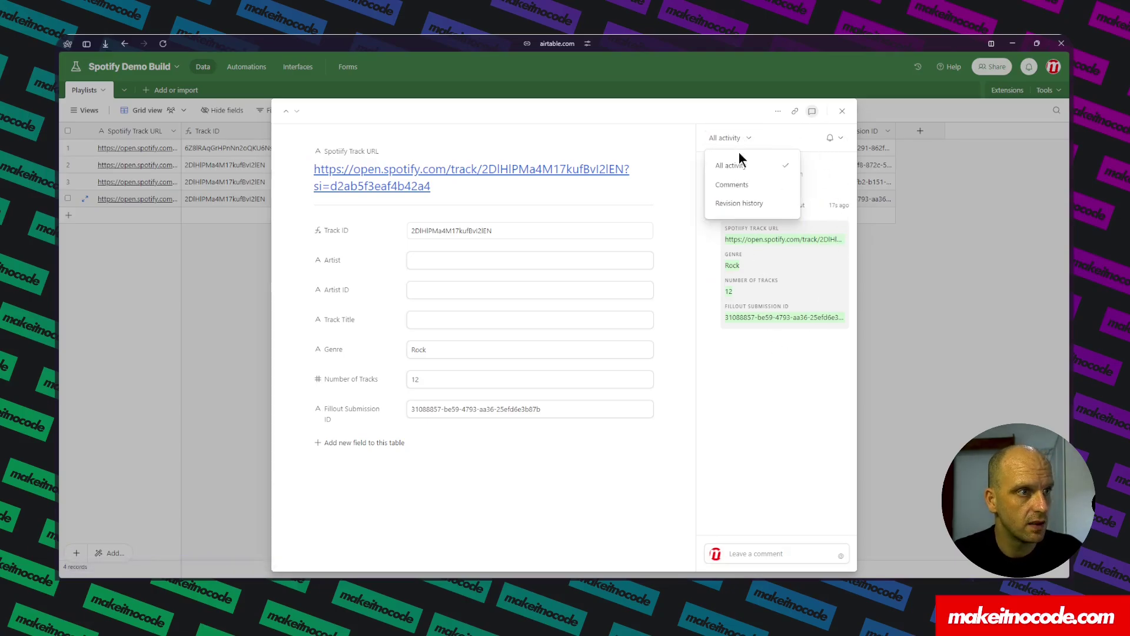
left_click(737, 204)
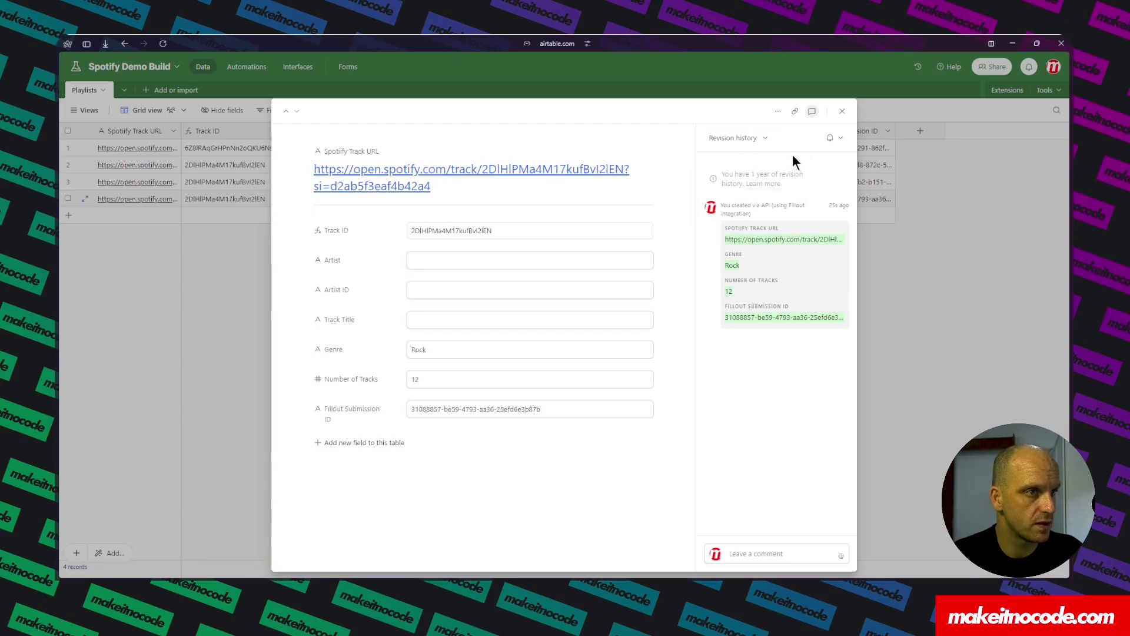
left_click(841, 112)
- Return to the Make scenario, inspect the image generation module's run output and open the Spotify module right after the HTTP module
mouse_move(60, 226)
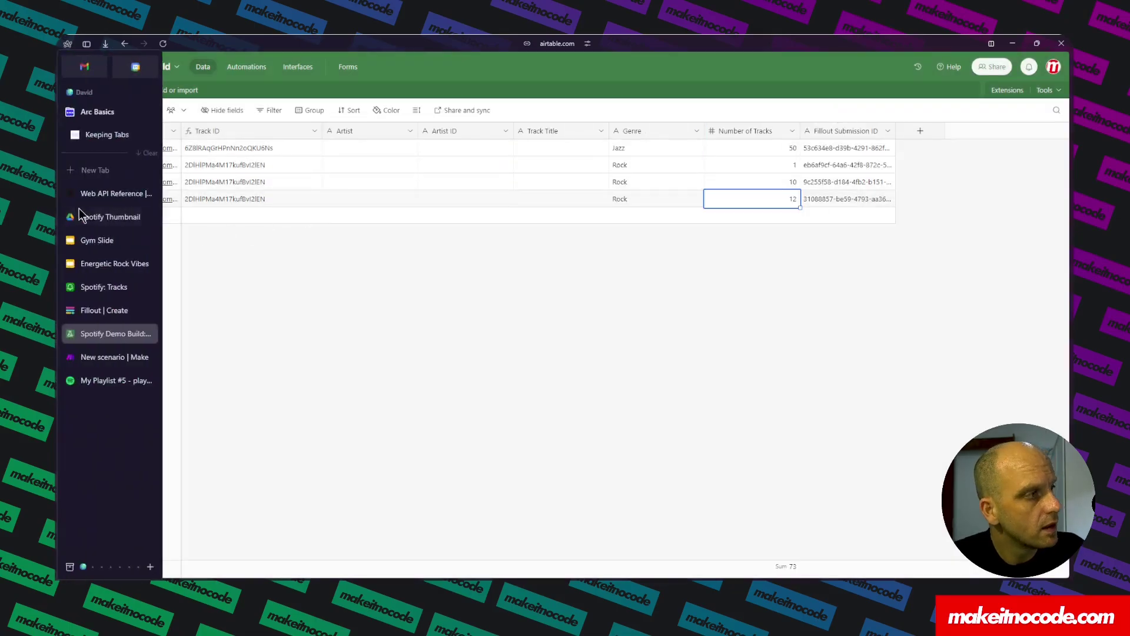
left_click(99, 358)
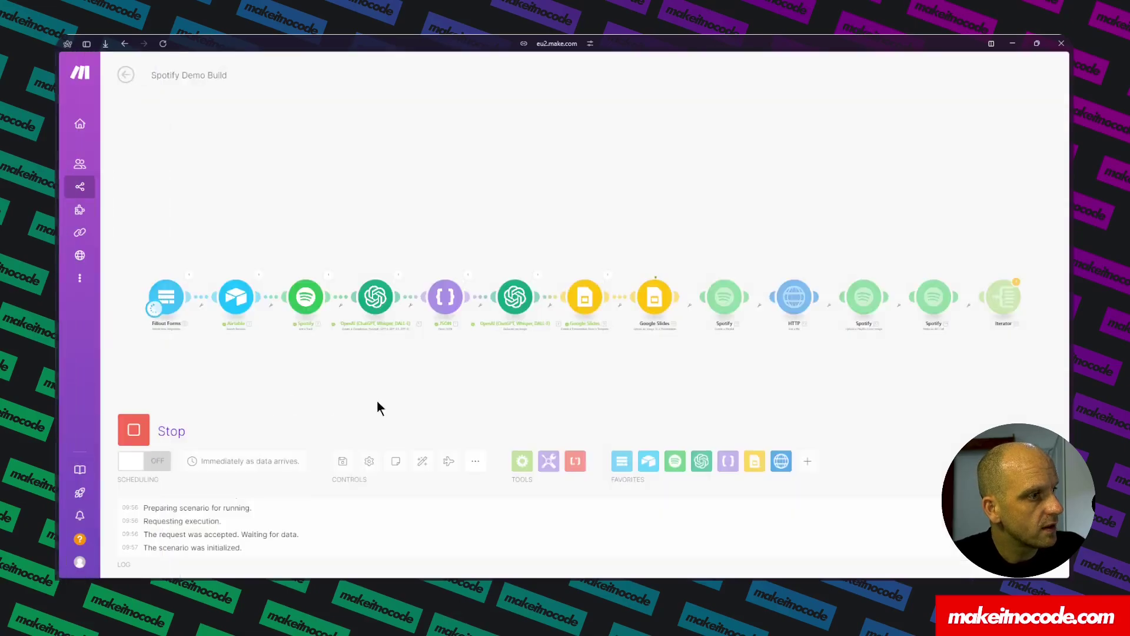
left_click(538, 275)
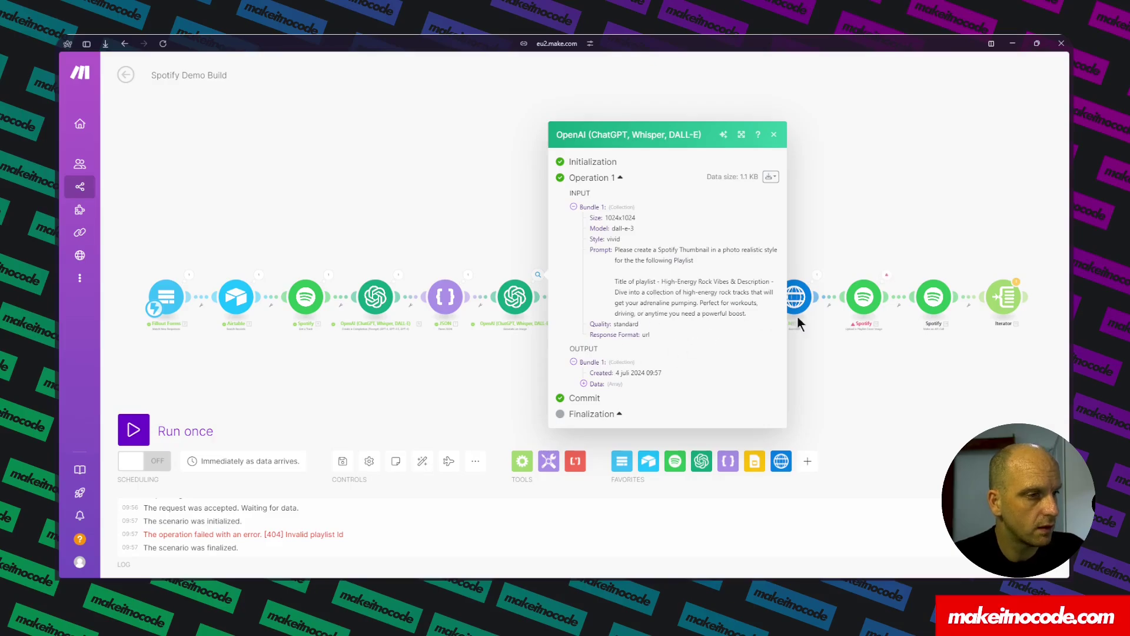
left_click(867, 303)
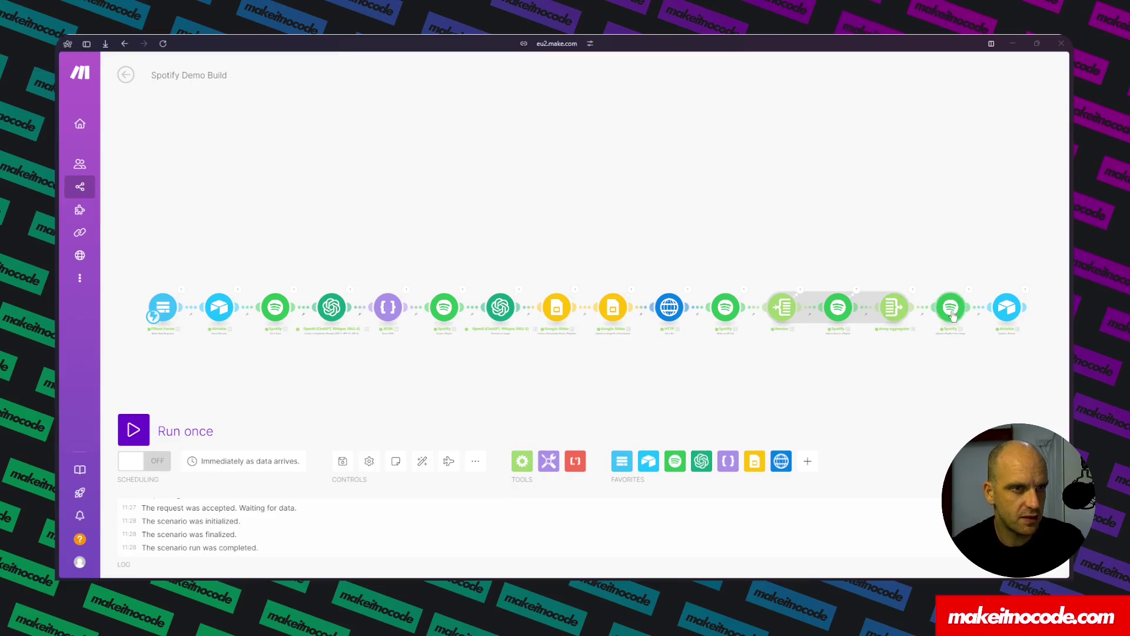
- Examine the completed scenario's module chain, including the Iterator, Add an Item to a Playlist, Array aggregator, cover upload and Airtable update modules
scroll(945, 340, "up", 5)
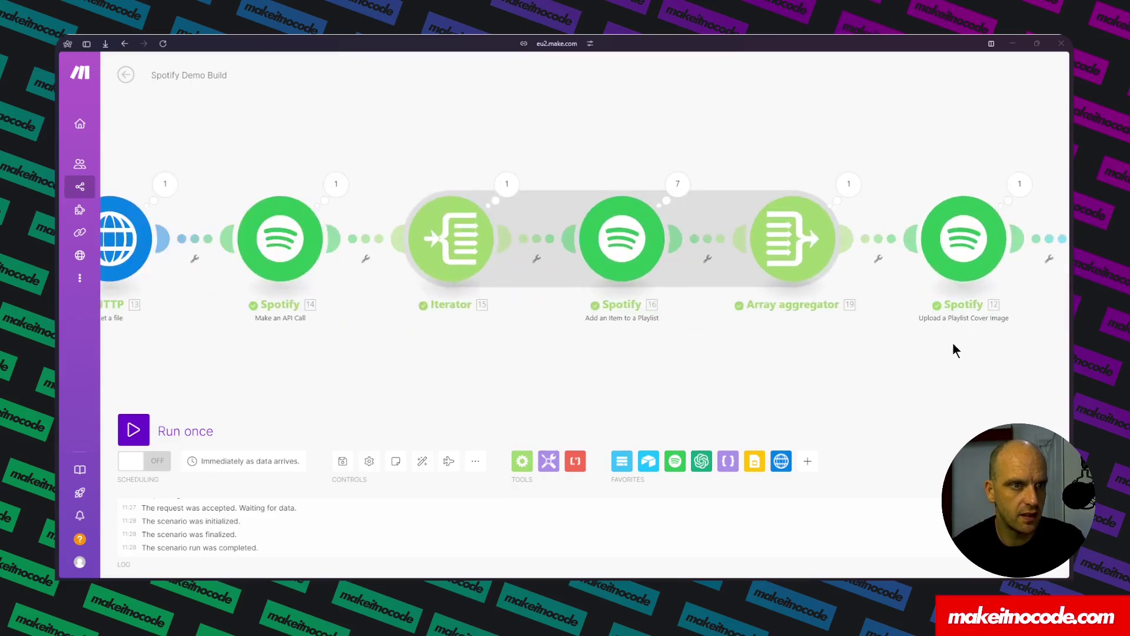
left_click_drag(953, 344, 894, 382)
scroll(824, 382, "down", 5)
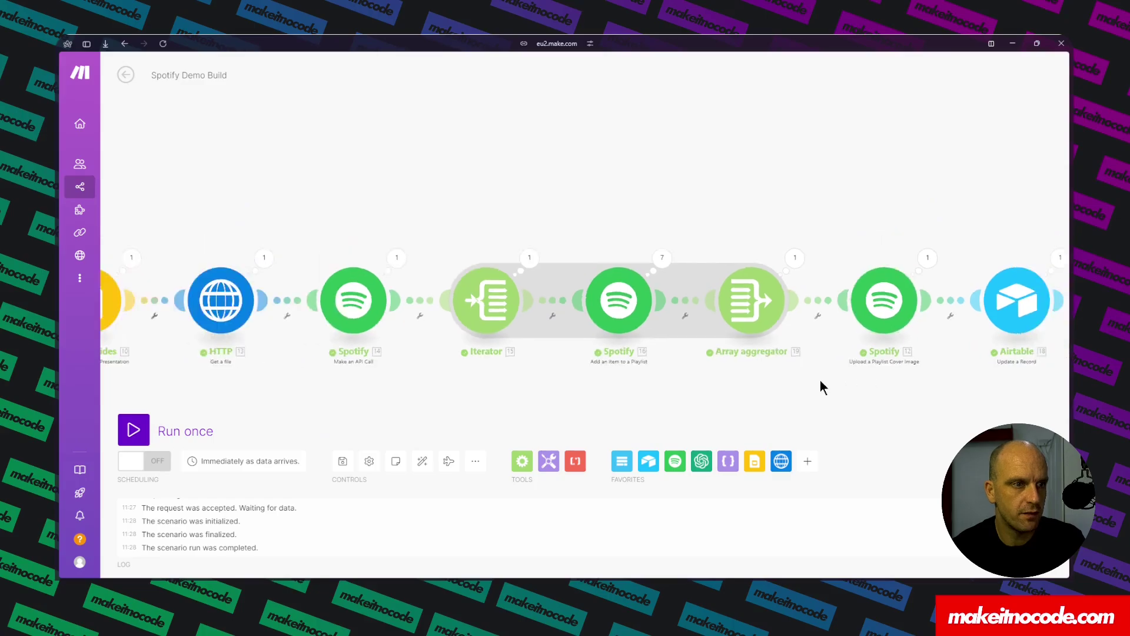
left_click_drag(551, 384, 622, 353)
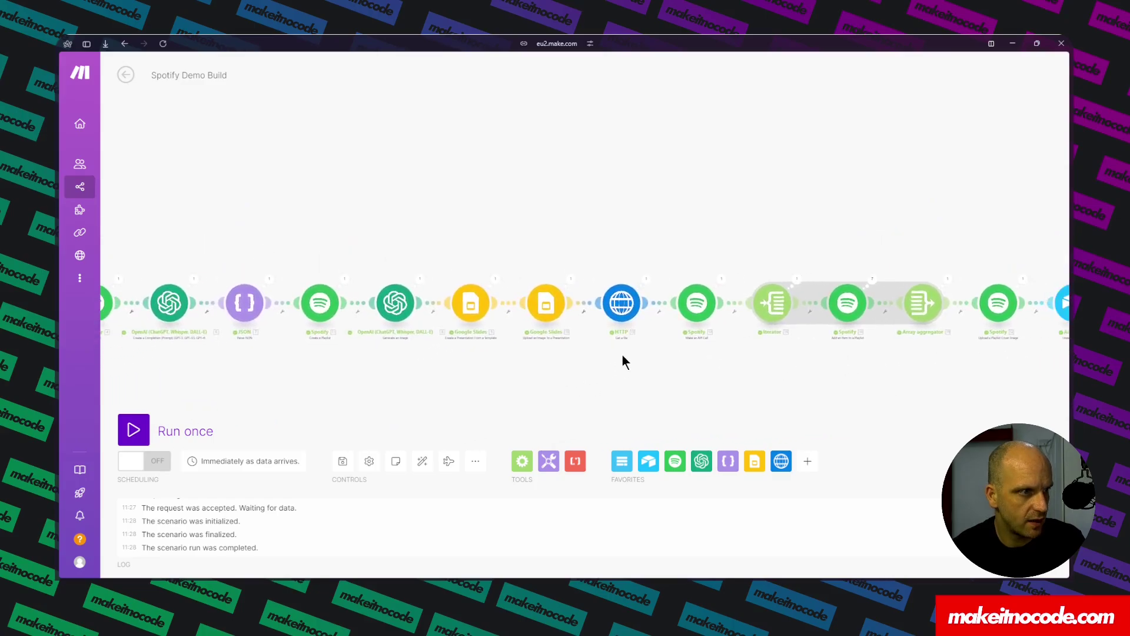
scroll(605, 354, "down", 4)
scroll(595, 384, "up", 3)
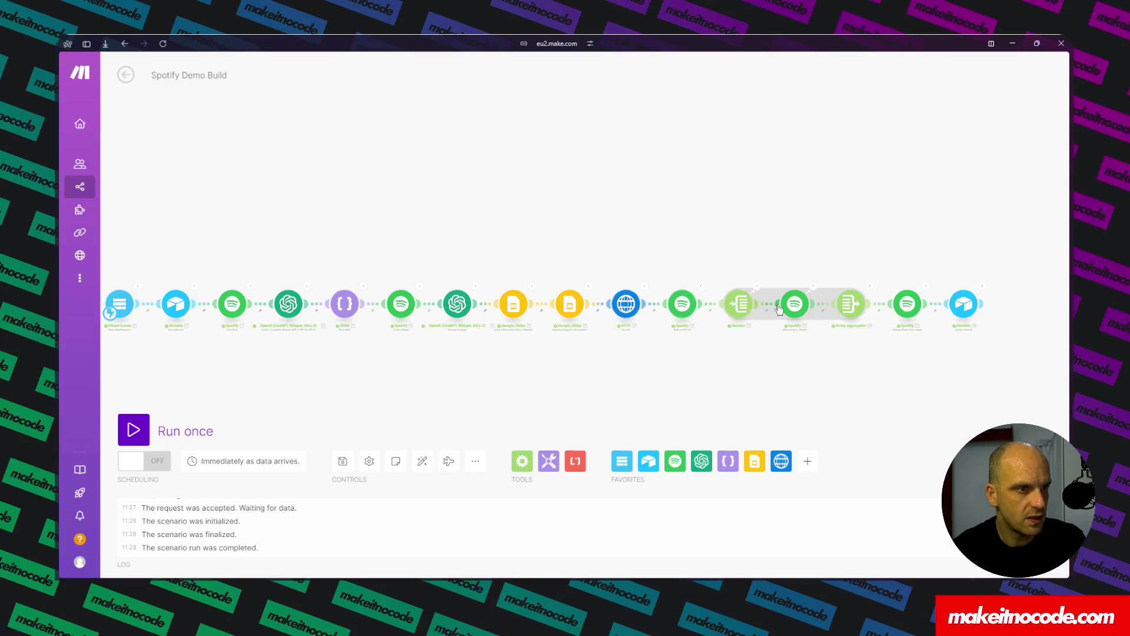
scroll(778, 309, "up", 3)
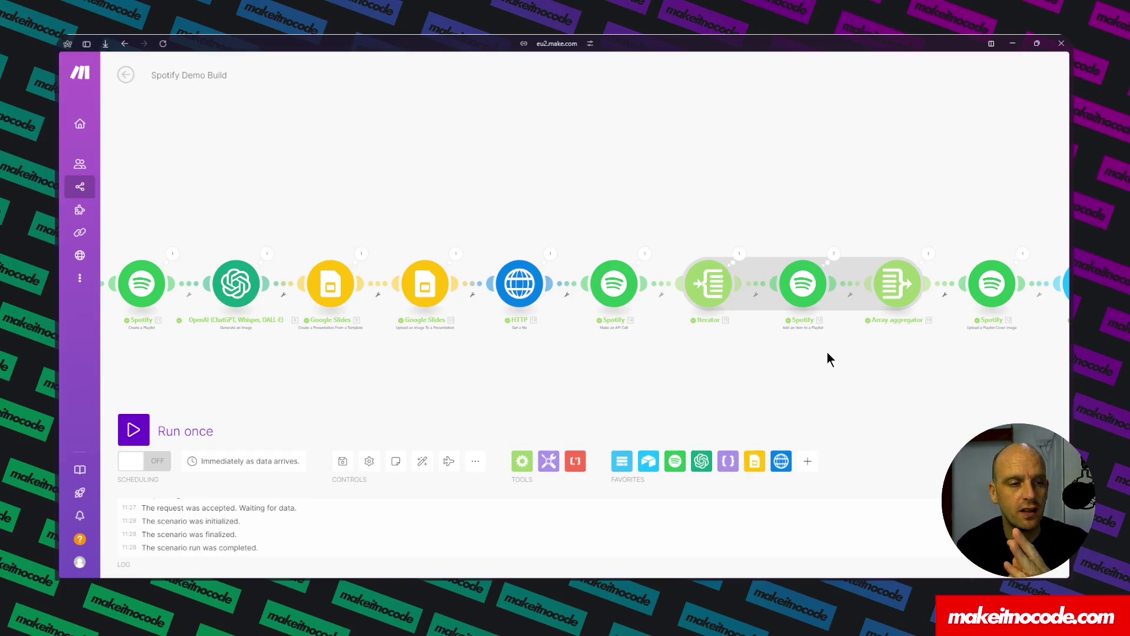
scroll(829, 343, "right", 4)
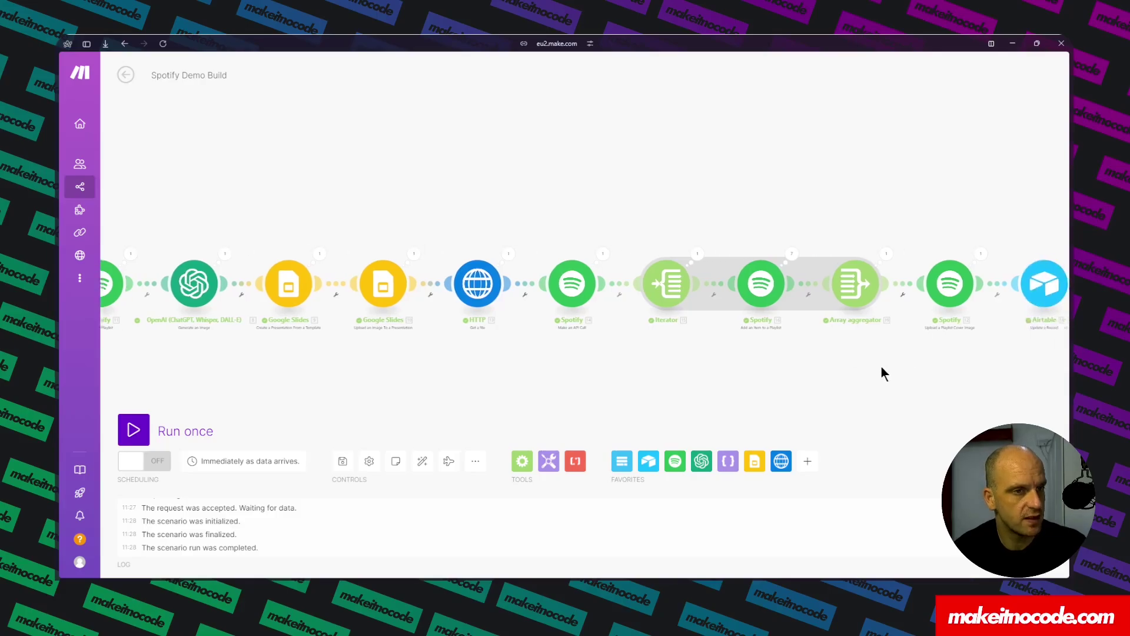
scroll(865, 371, "left", 1)
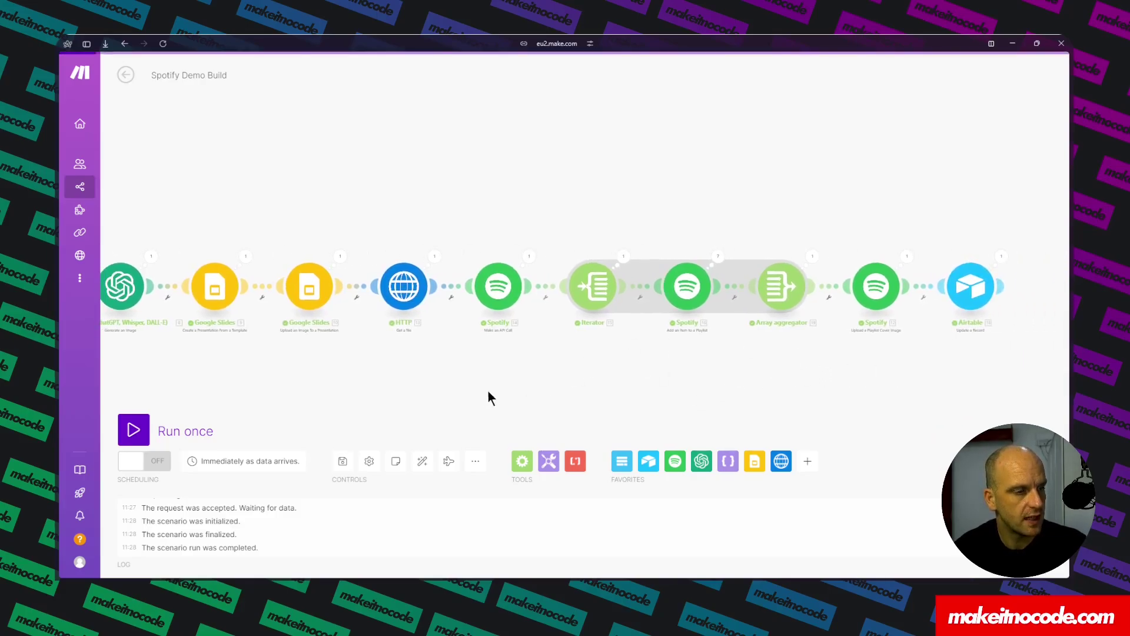
scroll(488, 389, "down", 2)
scroll(624, 369, "left", 2)
scroll(625, 378, "left", 1)
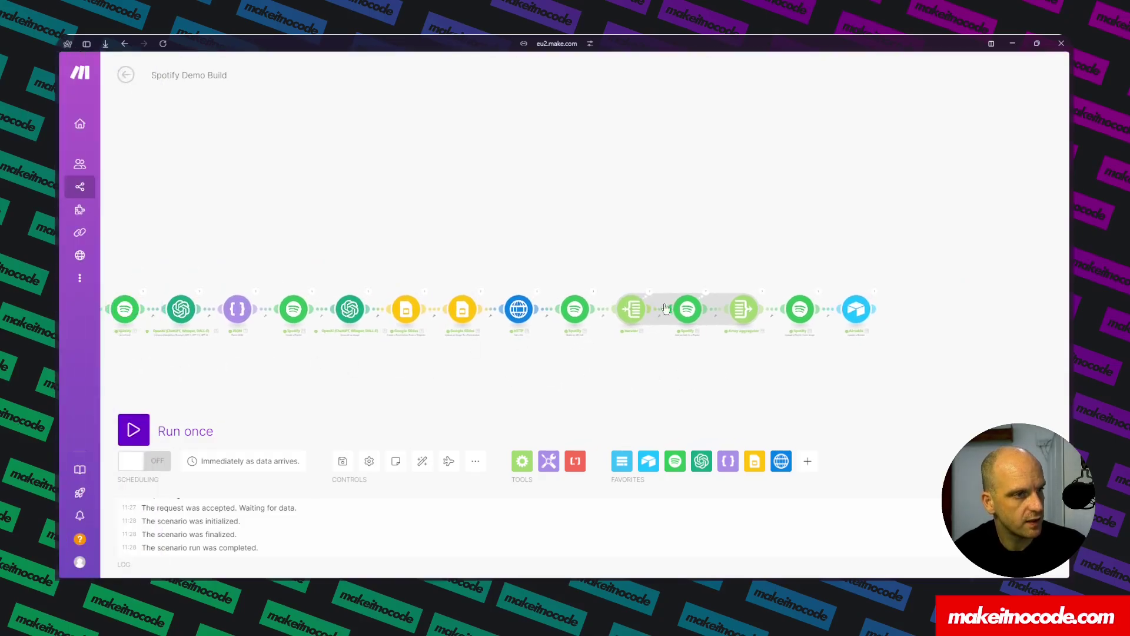
- Inspect the Spotify API call's output and copy the external Spotify URL from the Create a Playlist module's output
left_click(592, 292)
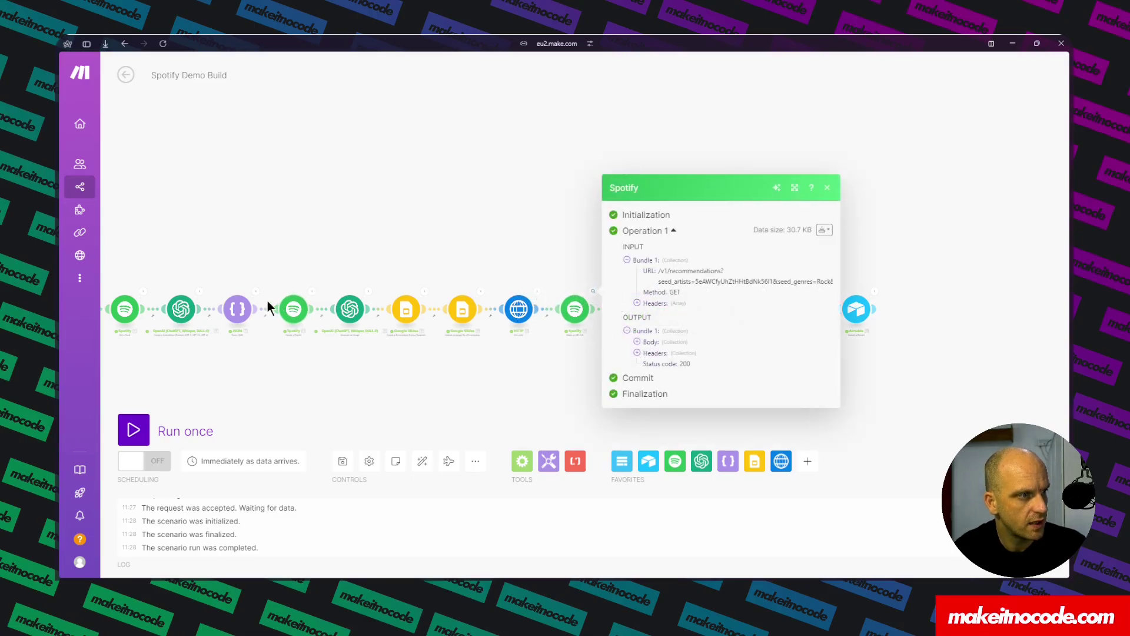
left_click(312, 293)
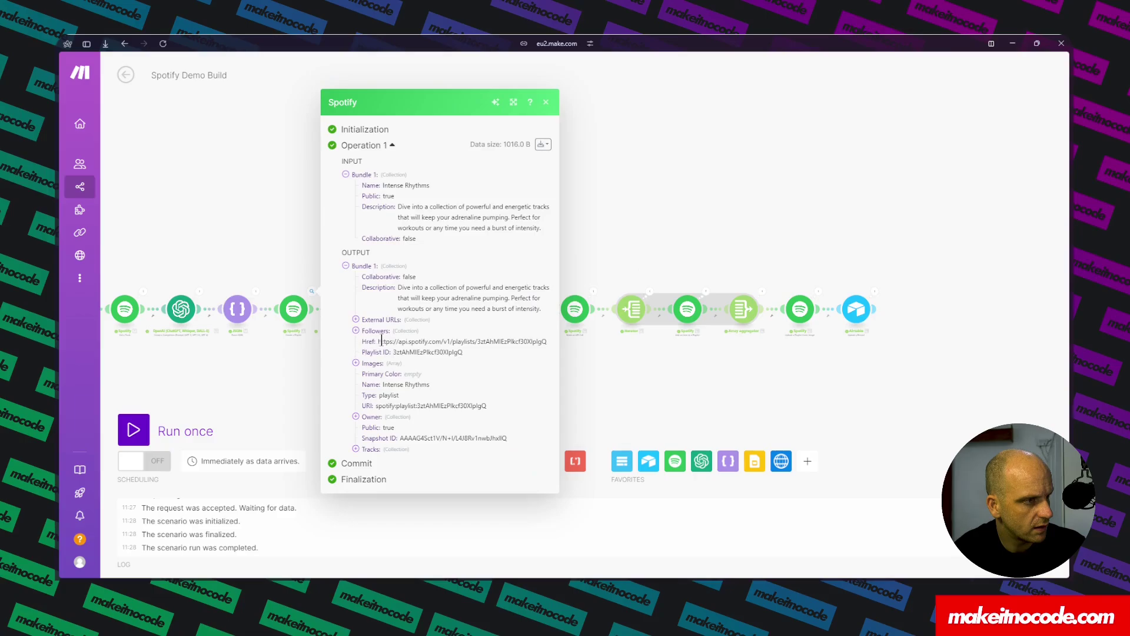
left_click(355, 319)
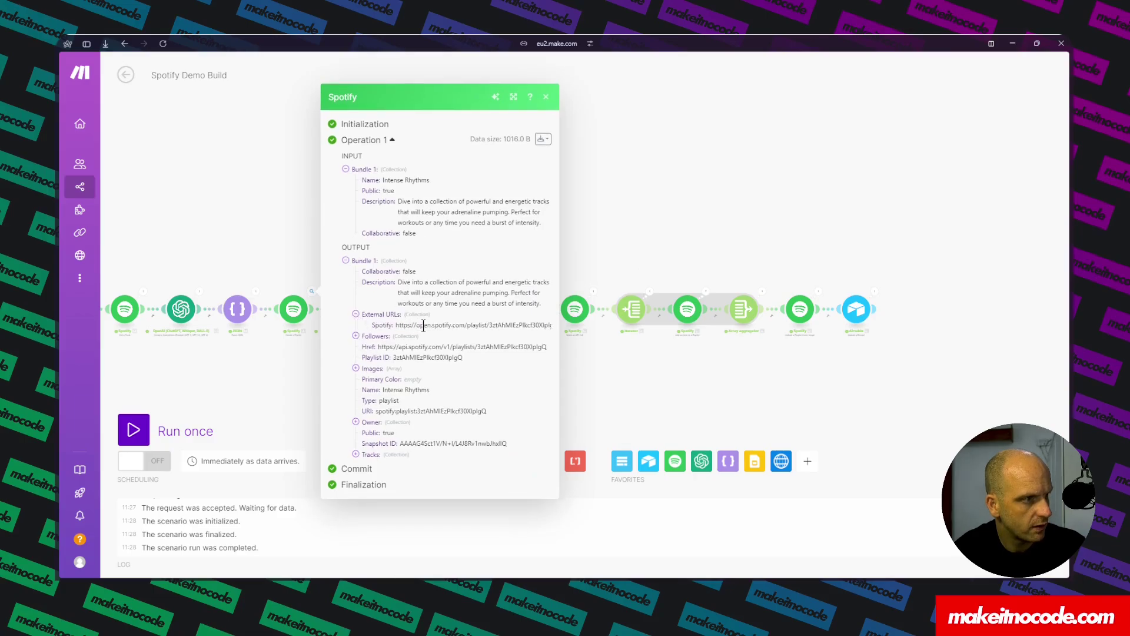
double_click(423, 326)
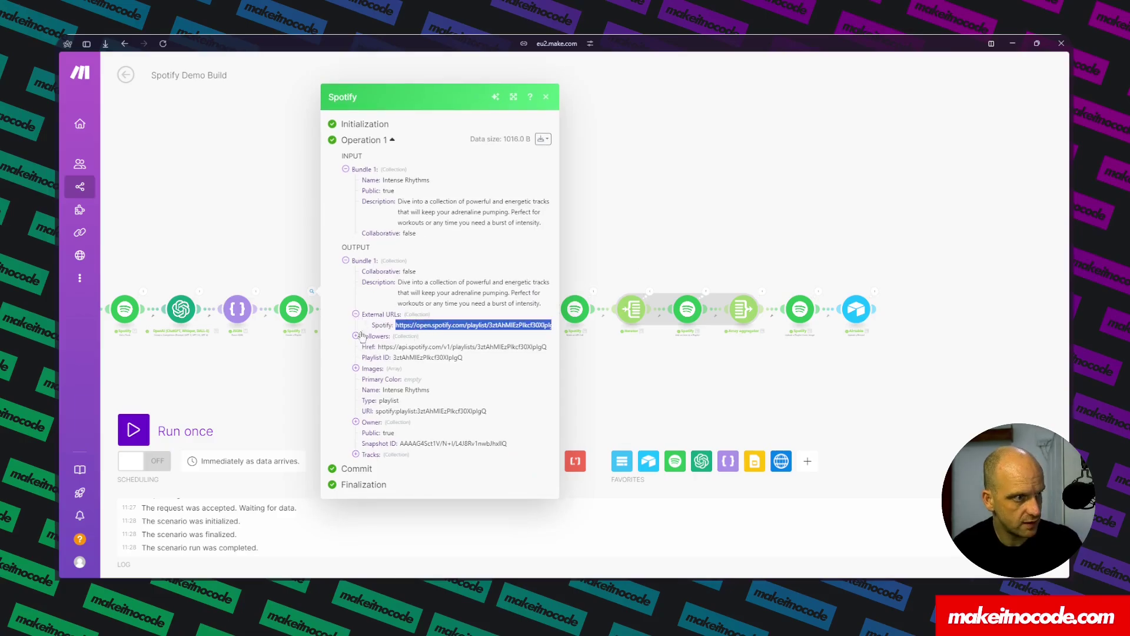
- Open the copied Spotify playlist URL in a new browser tab to check the generated playlist
mouse_move(60, 277)
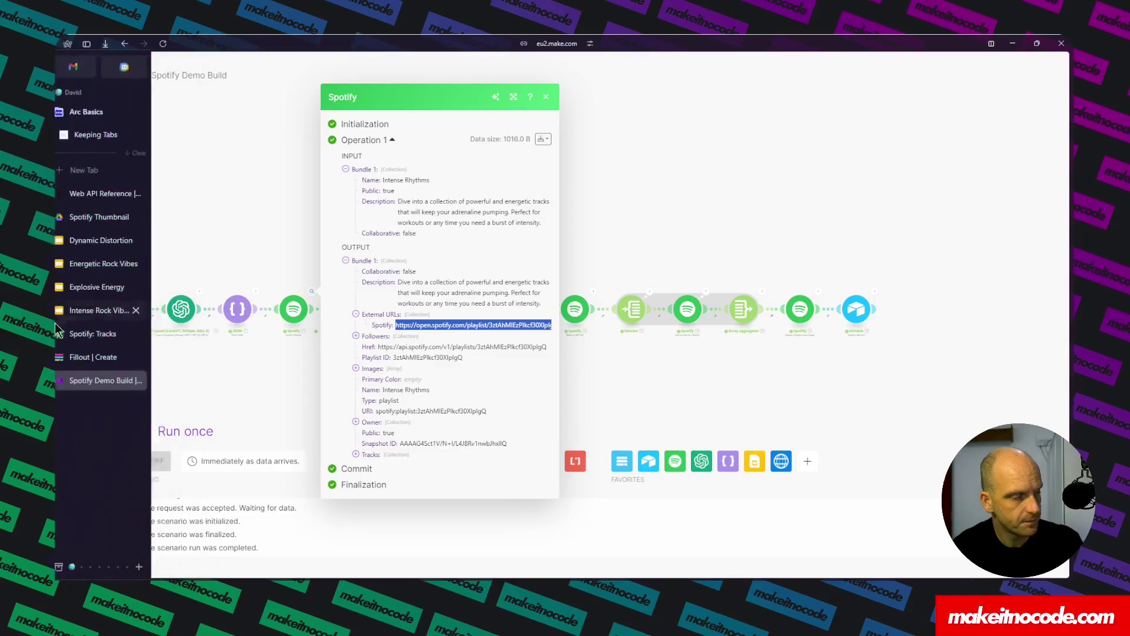
left_click(90, 172)
type("https://open.spotify.com/playlist/3ztAhMIEzPlkcf30XlplgQ")
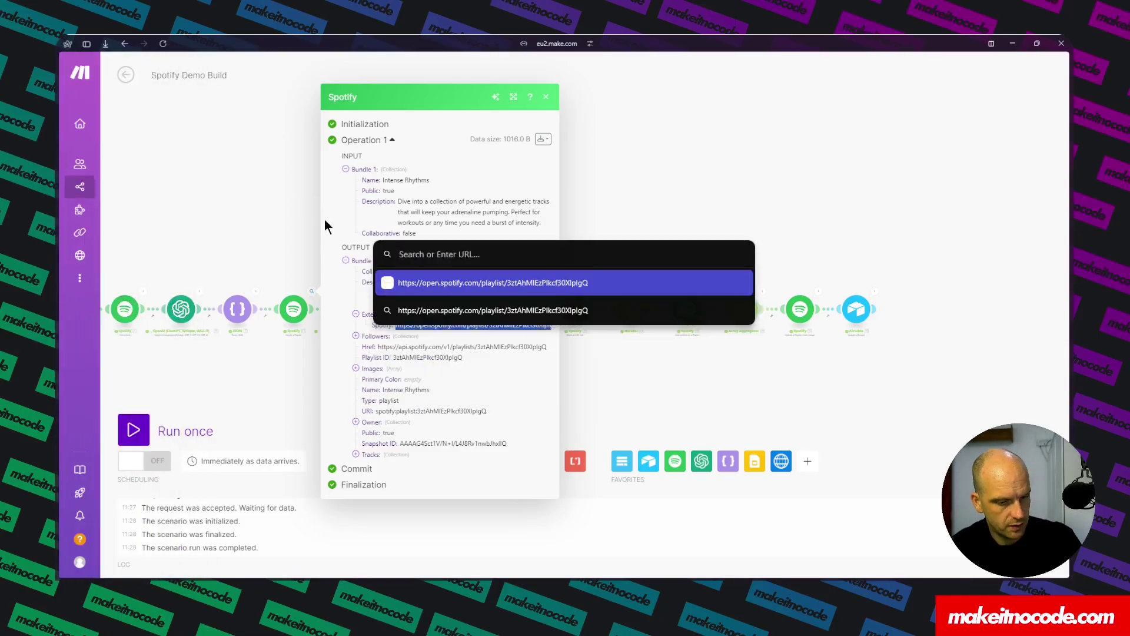
key("Return")
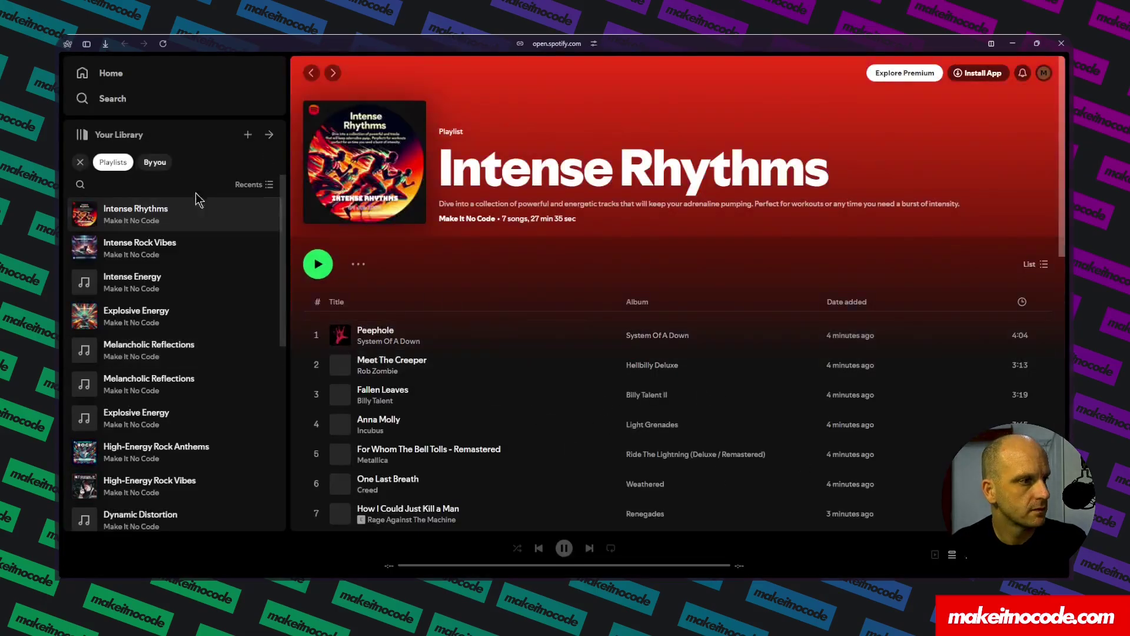
mouse_move(343, 190)
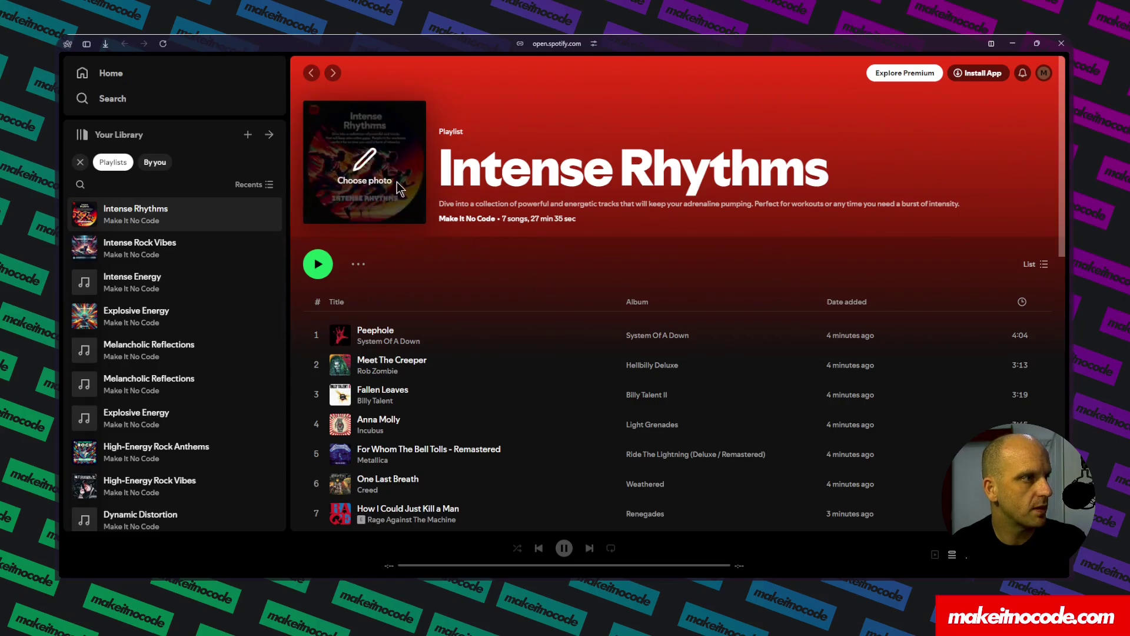
left_click(394, 157)
left_click(516, 320)
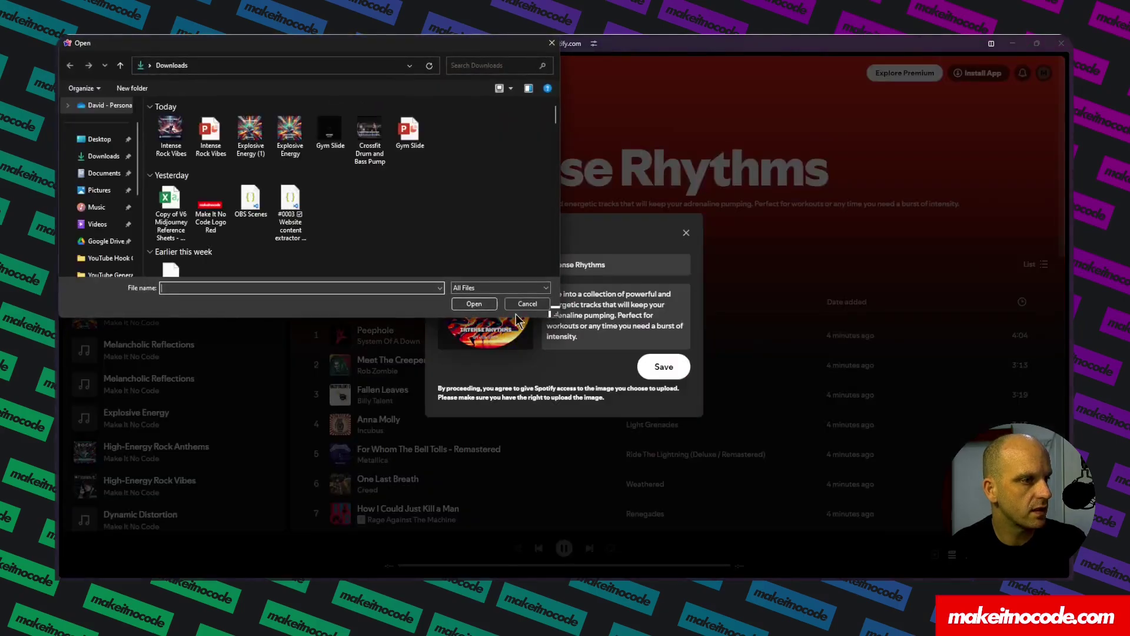
left_click(552, 43)
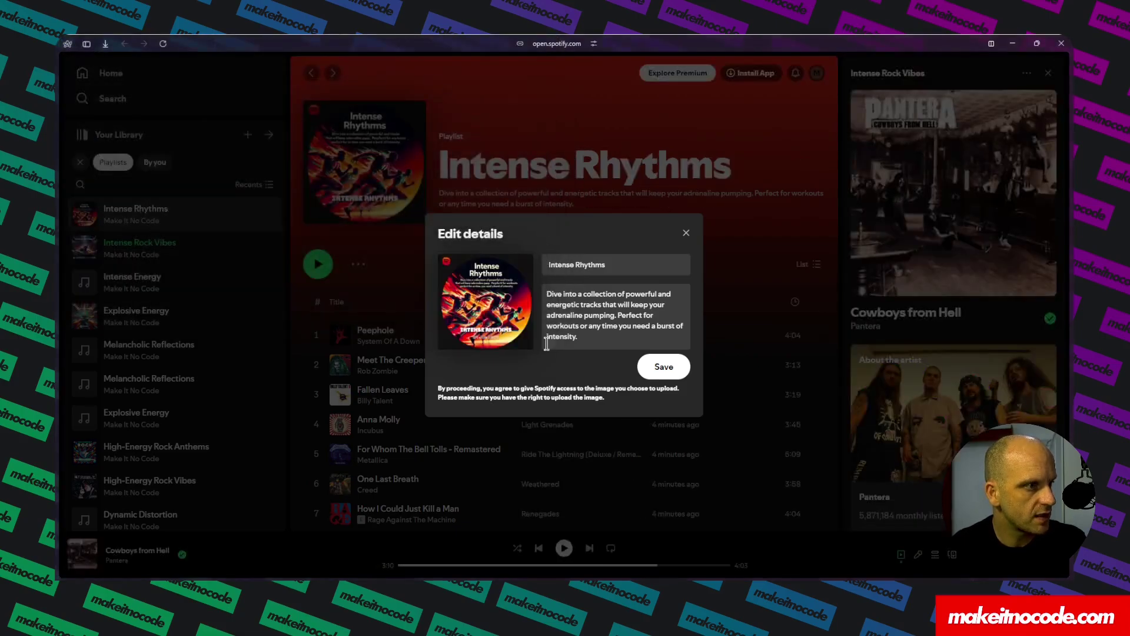
- Return to the Make scenario and copy the generated image's URL from the OpenAI image module's output data
mouse_move(59, 247)
left_click(108, 406)
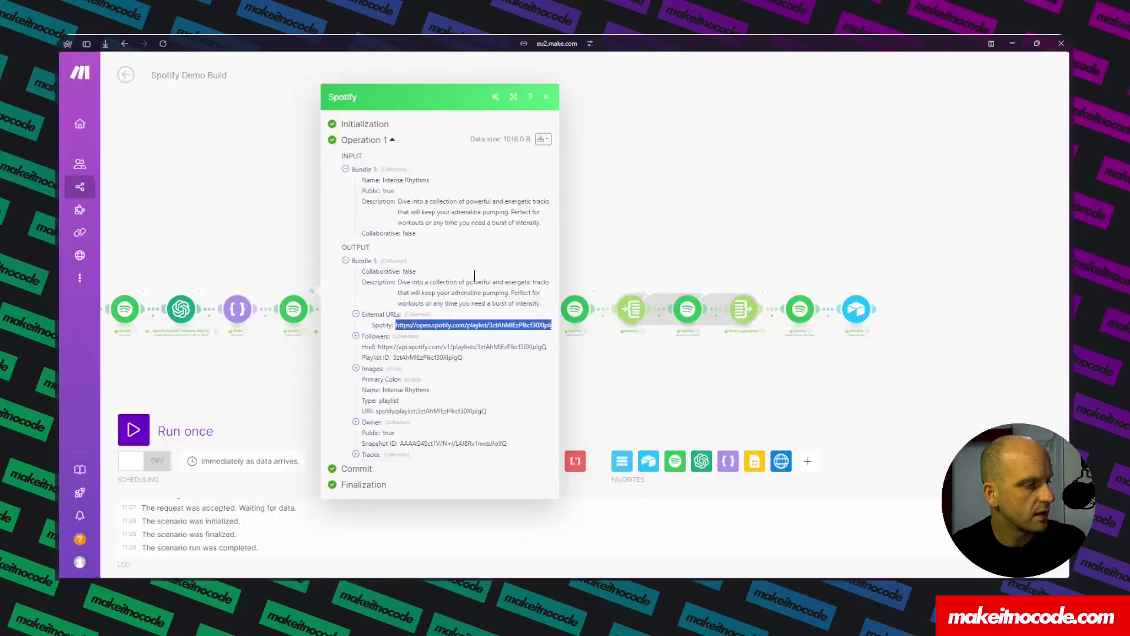
left_click(222, 186)
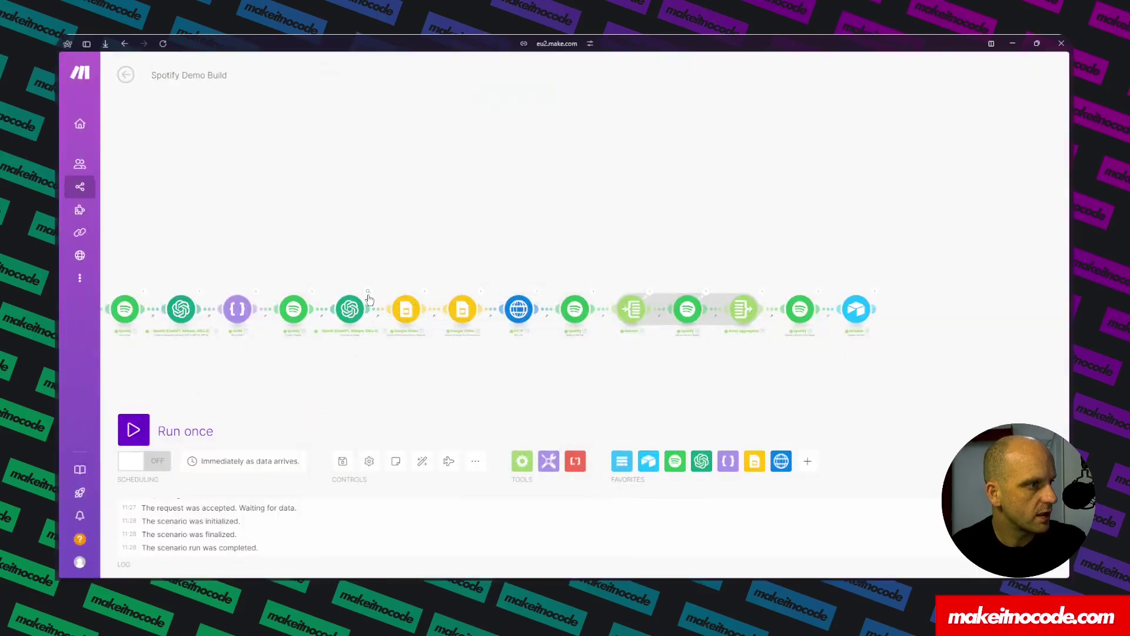
left_click(370, 292)
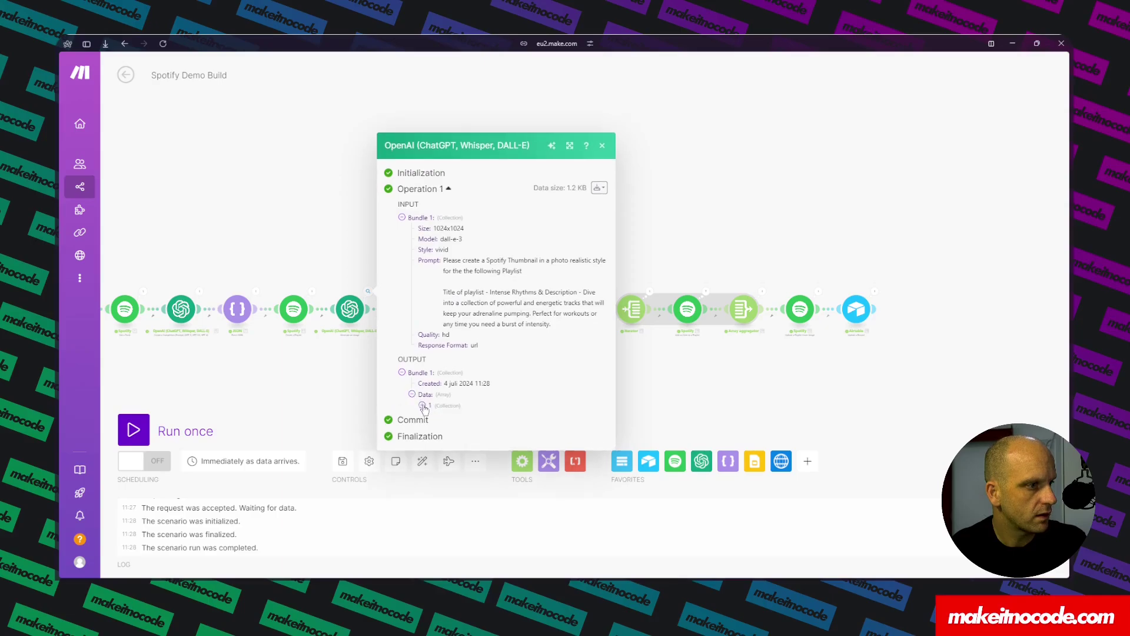
left_click(412, 400)
scroll(506, 480, "down", 2)
triple_click(501, 462)
key("ctrl+c")
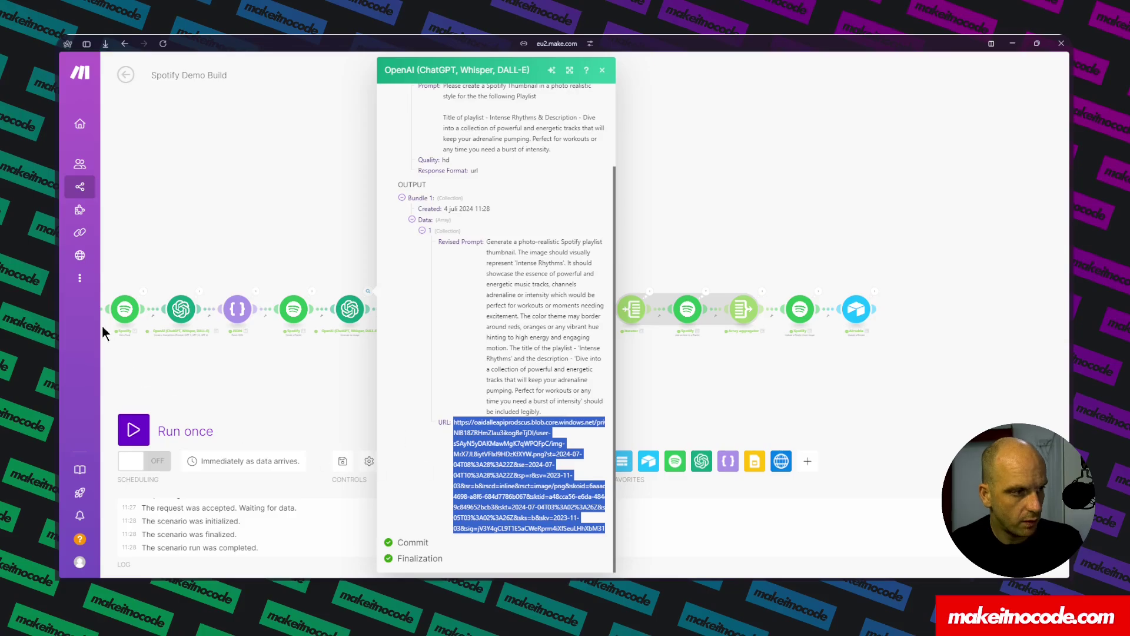
- Open the copied image URL in a new browser tab to view the generated thumbnail at full size
mouse_move(57, 327)
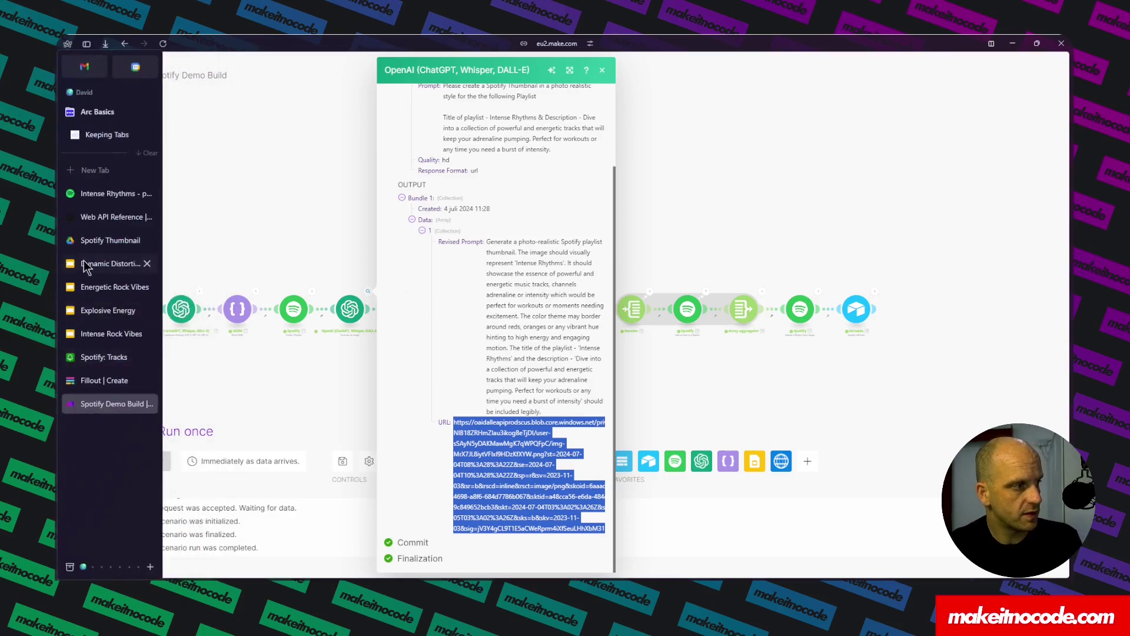
left_click(89, 170)
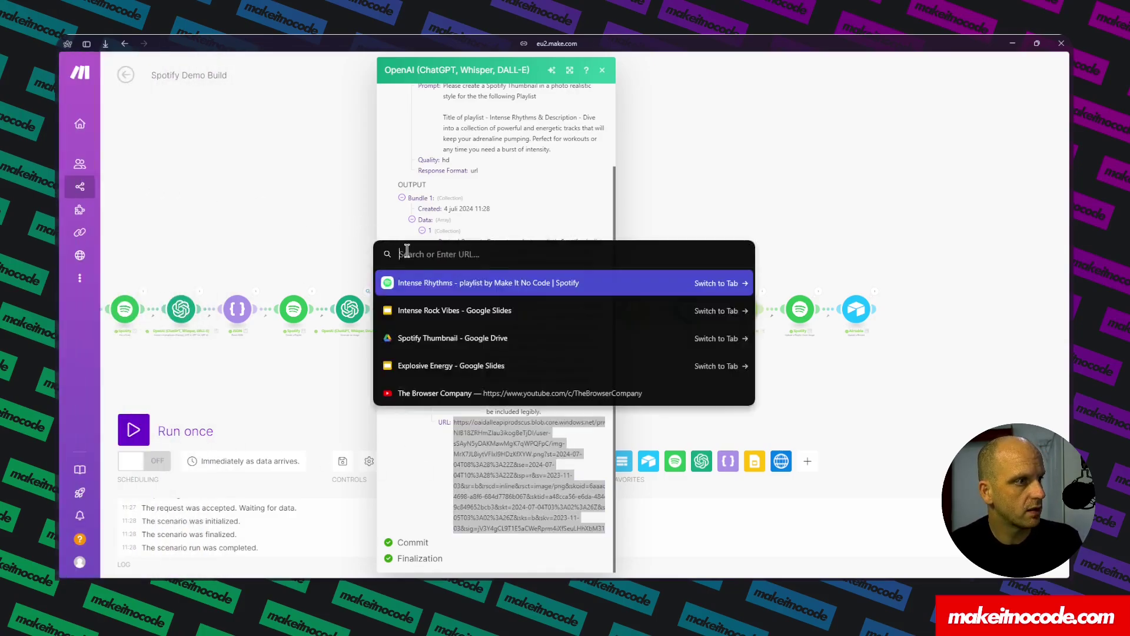
key("ctrl+v")
key("Return")
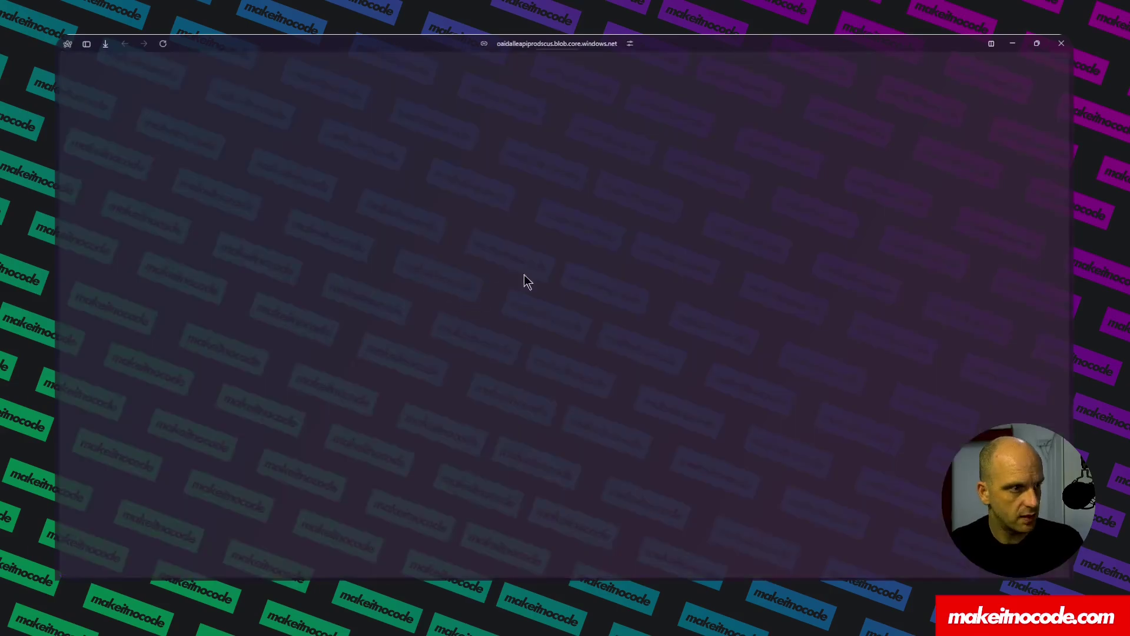
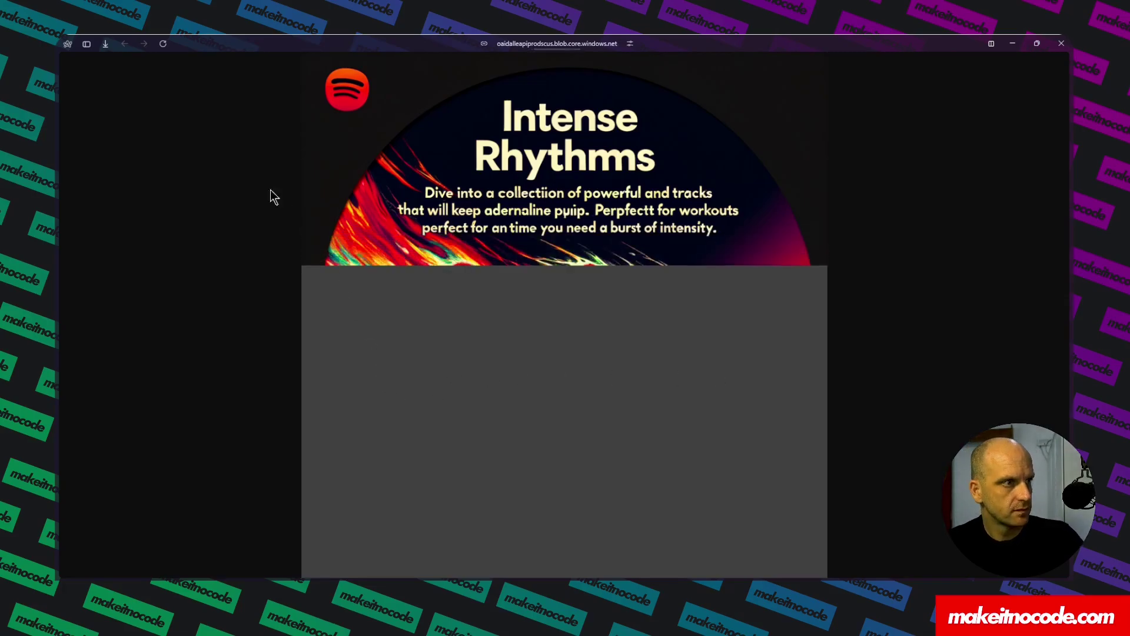
- Switch to the Airtable tab and open the Spotify Demo Build base in place of the Spotify base
mouse_move(60, 282)
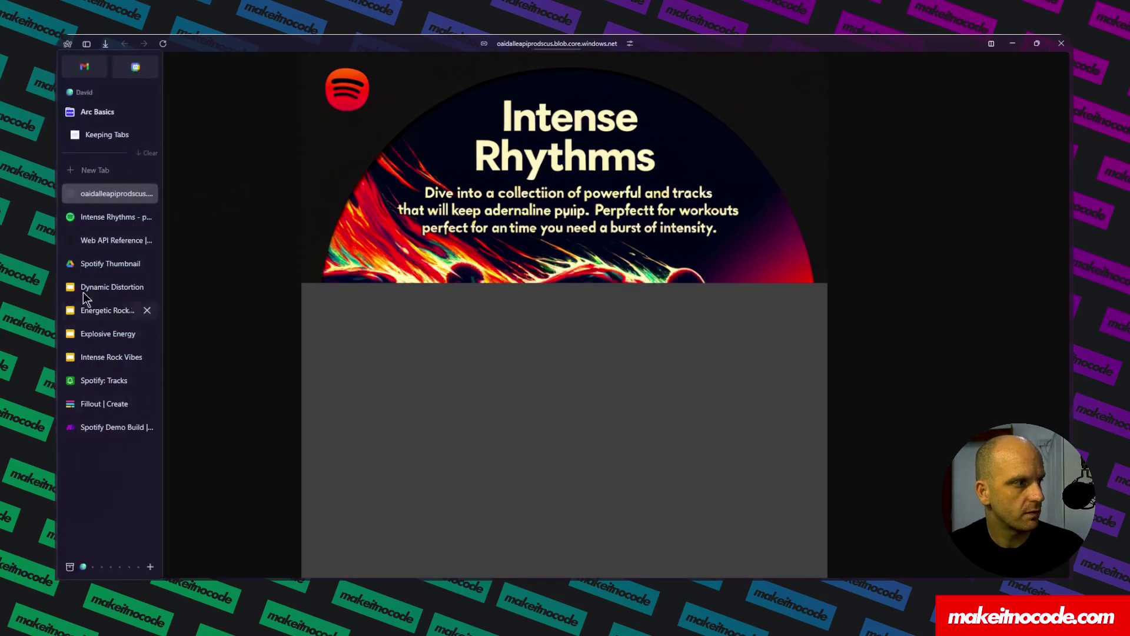
left_click(94, 379)
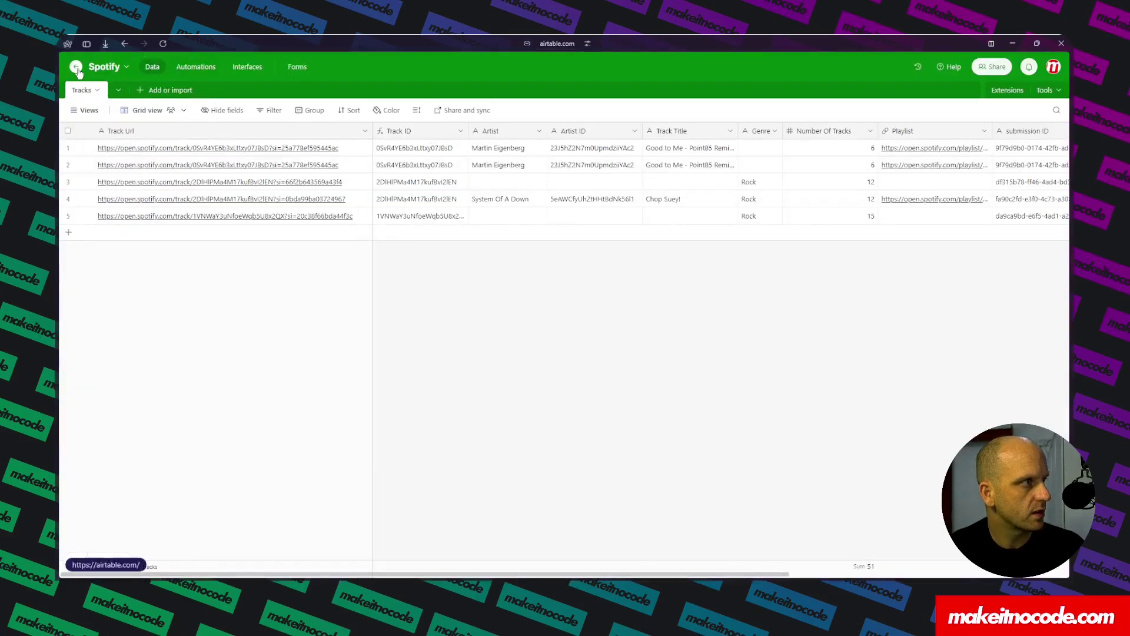
left_click(75, 67)
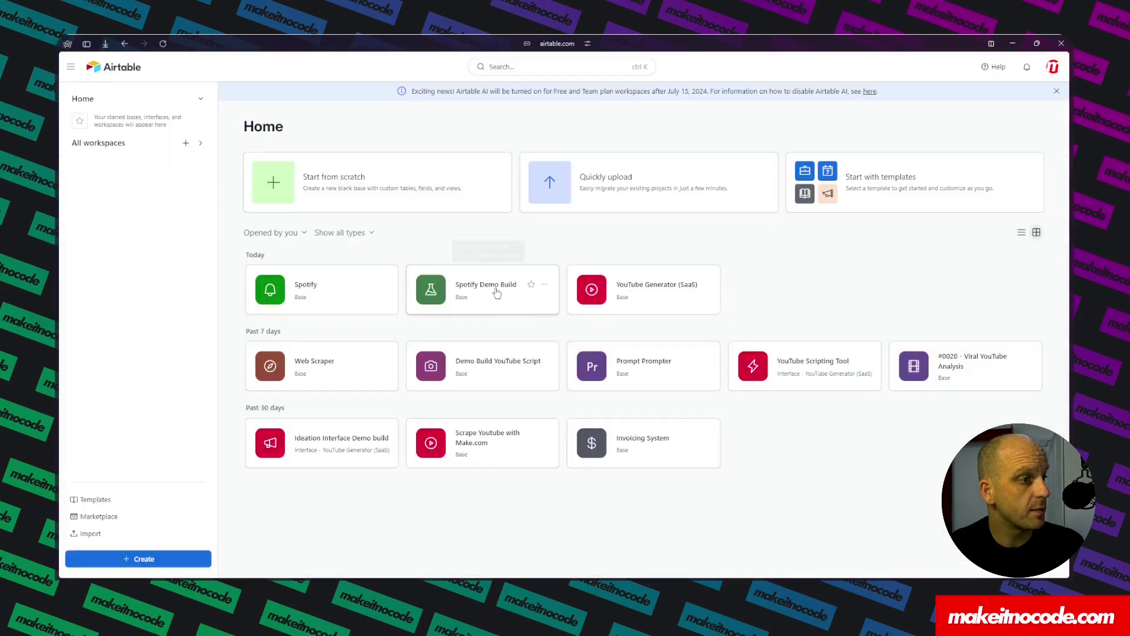
left_click(493, 291)
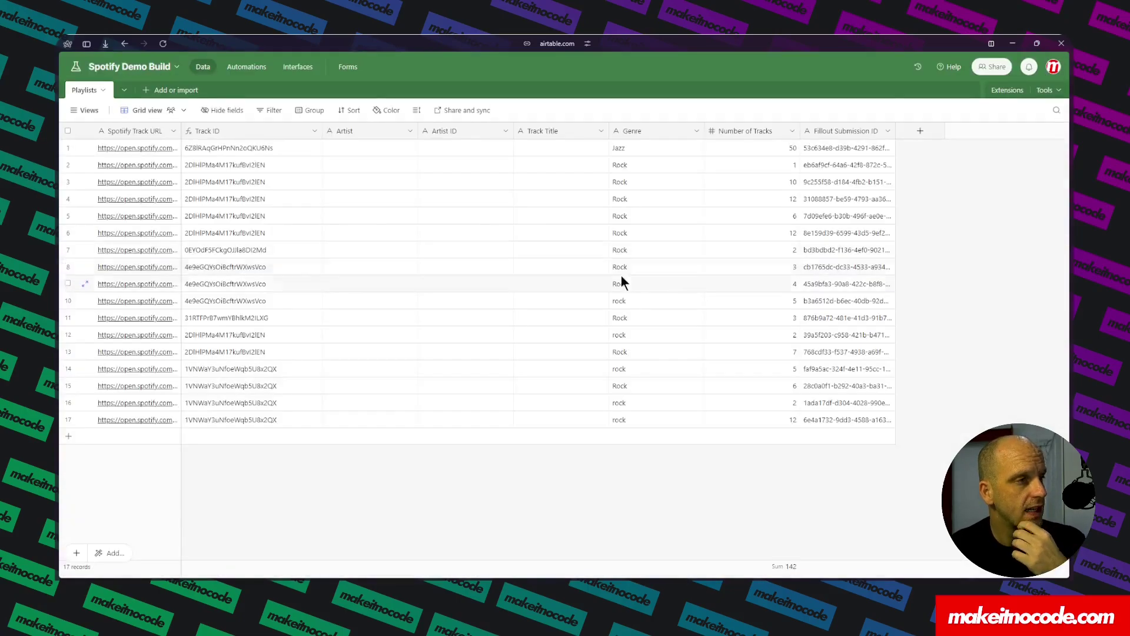
- Add a URL field named "Playlist ID" after Fillout Submission ID in the Playlists table
left_click(920, 133)
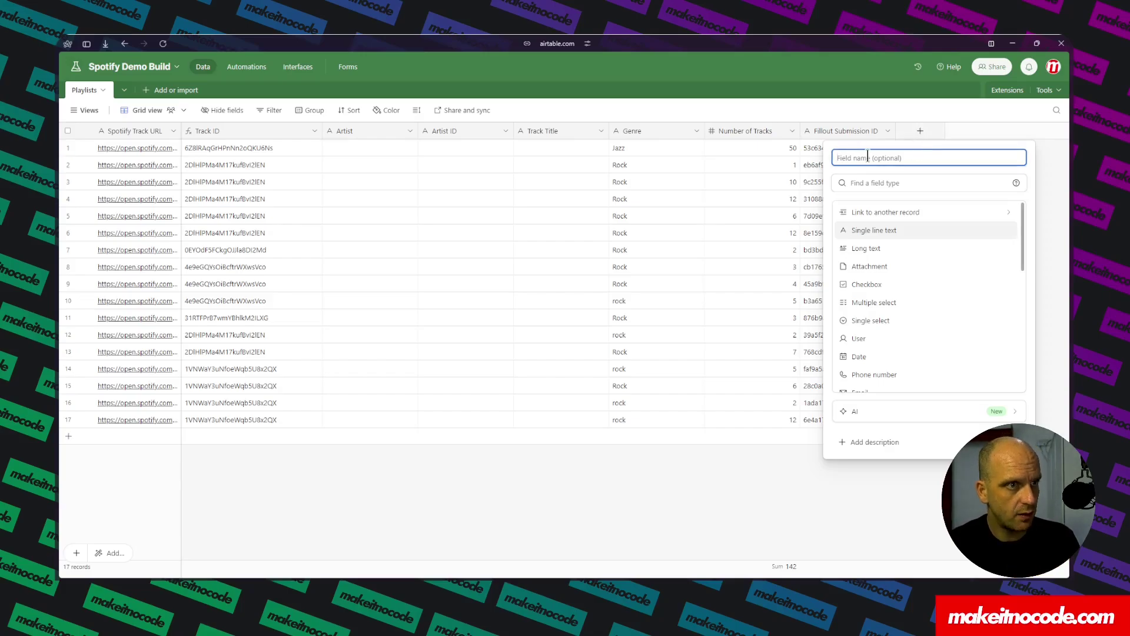
type("Playlist ID")
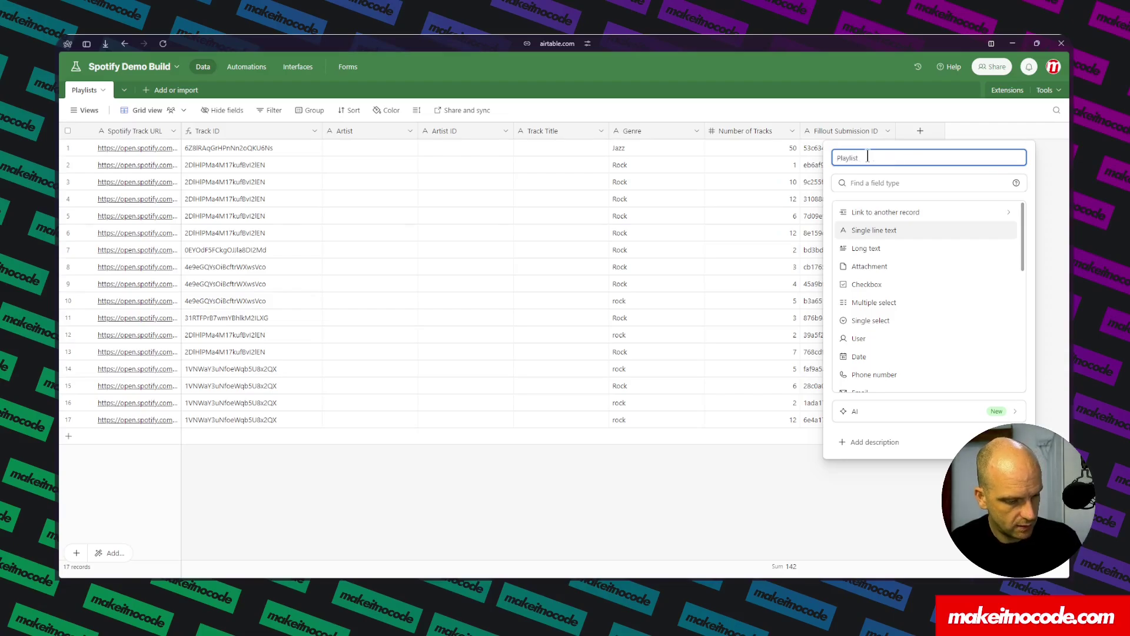
left_click(878, 186)
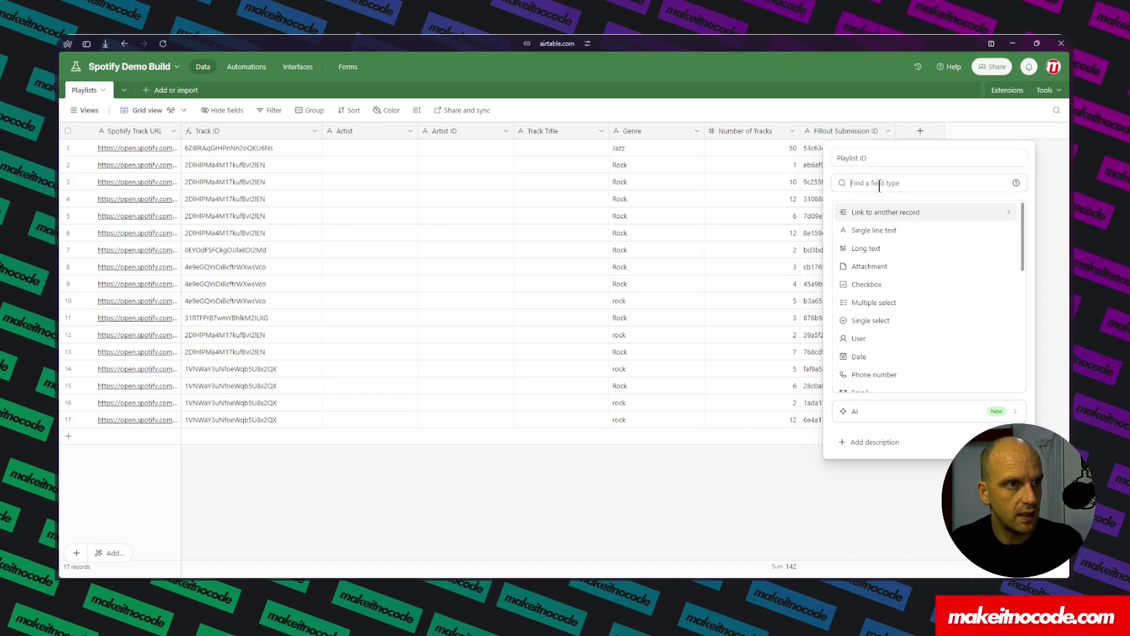
type("u")
key("BackSpace")
type("url")
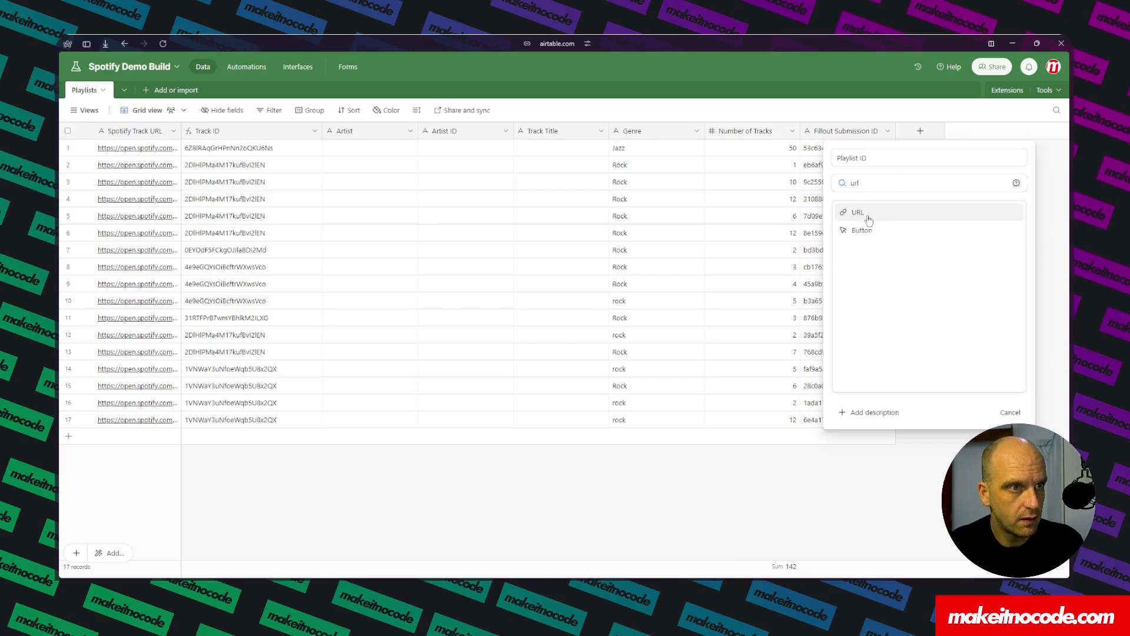
left_click(868, 211)
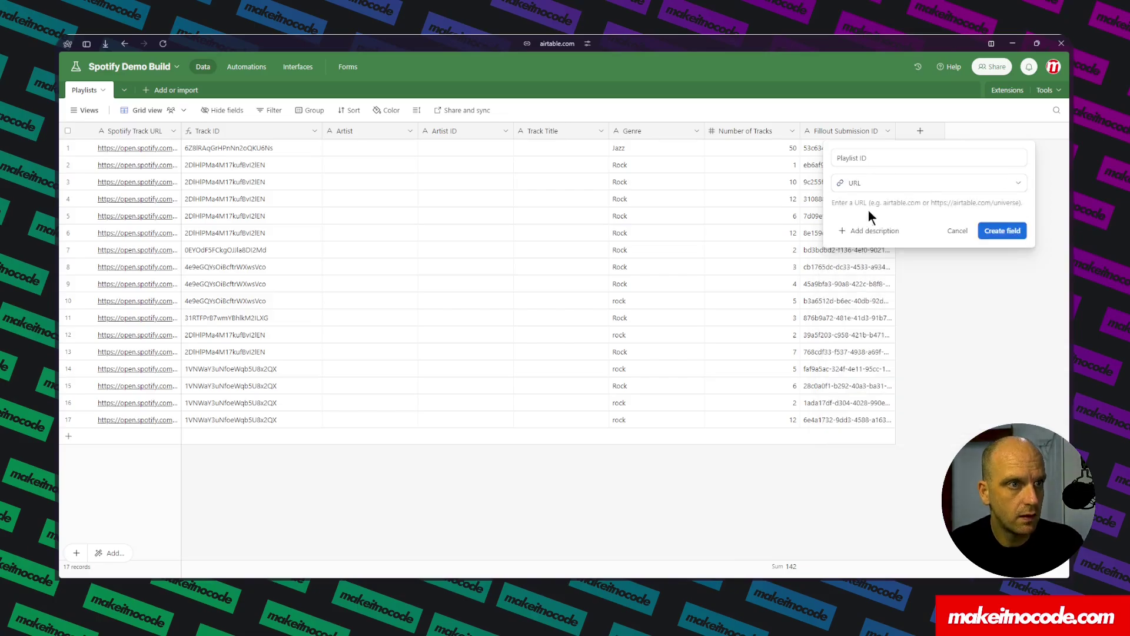
left_click(1010, 230)
- Add a URL field named "Image URL" after the Playlist ID field
left_click(1013, 132)
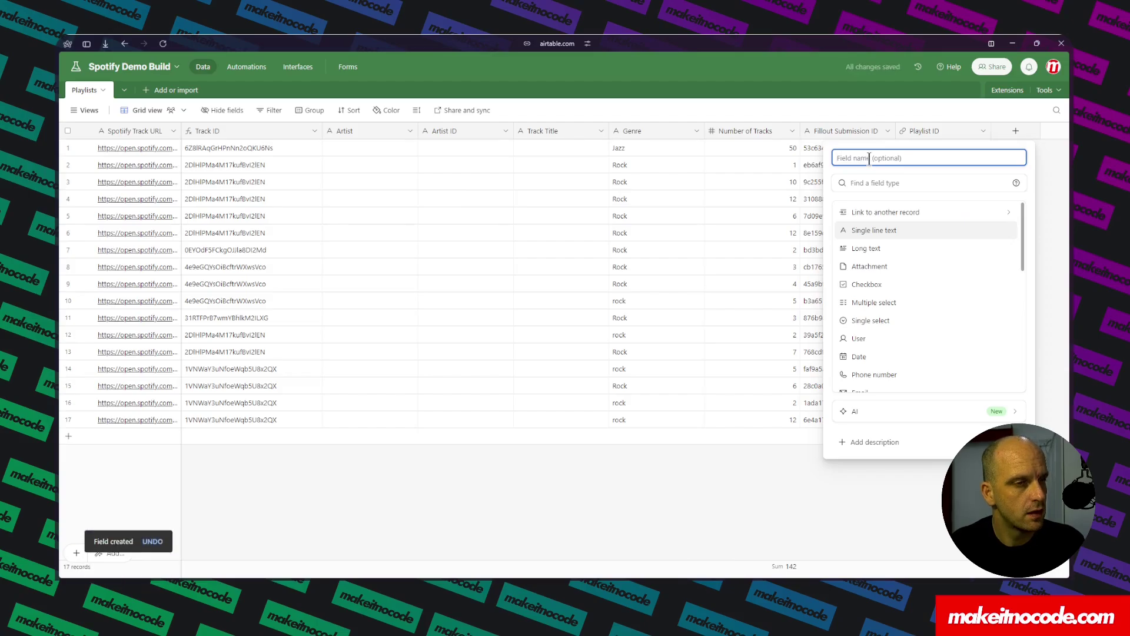
type("(")
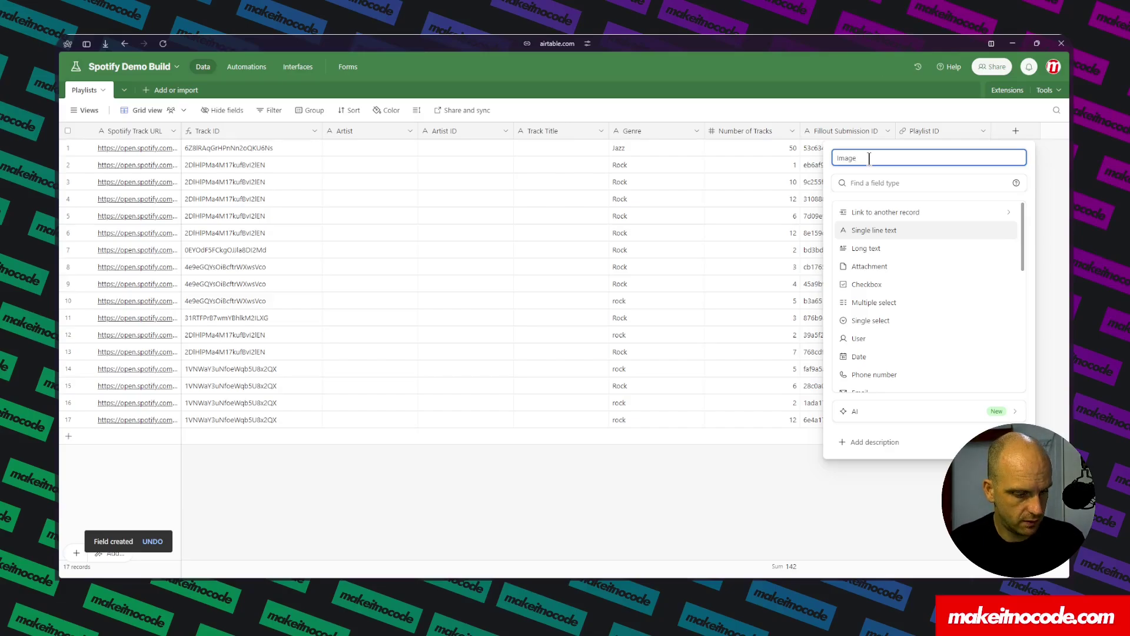
type(" U")
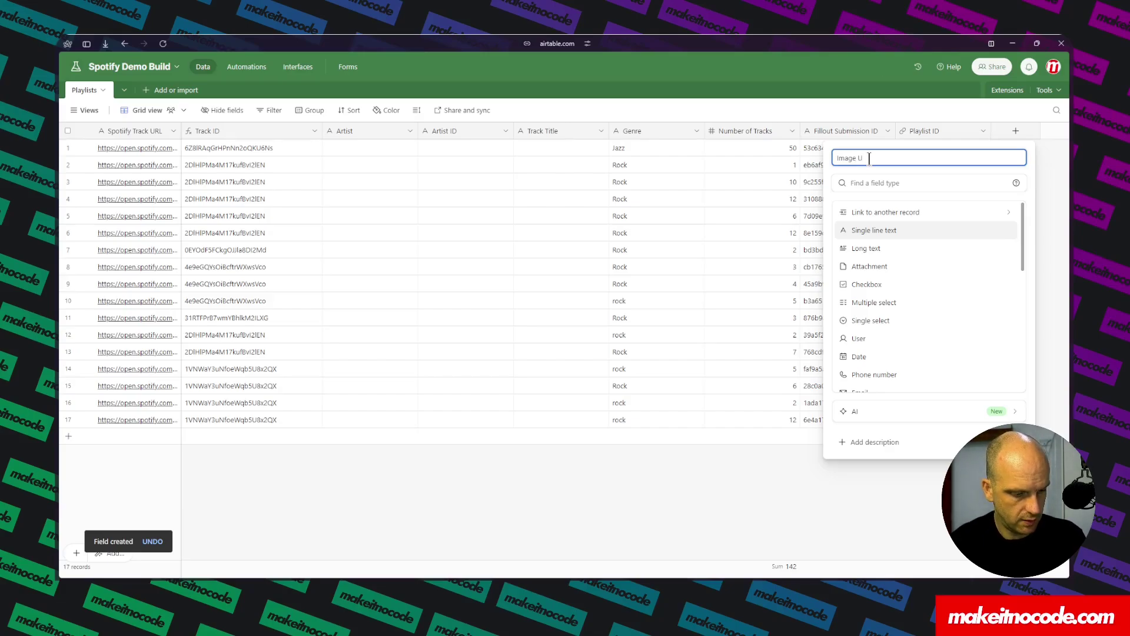
type("RL")
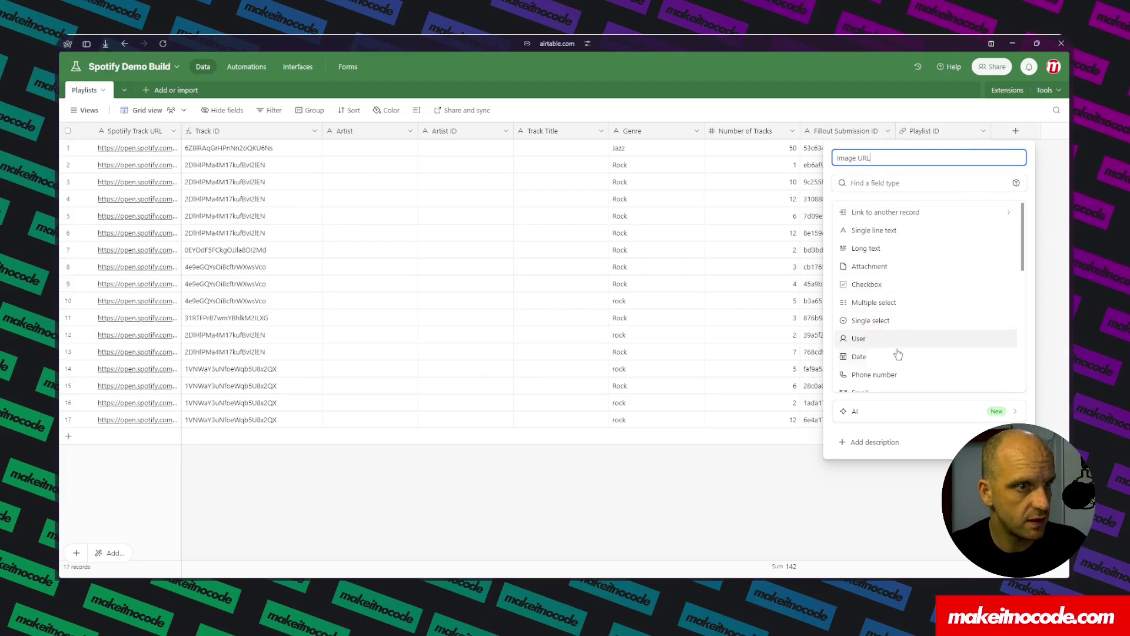
left_click(868, 183)
type("URL")
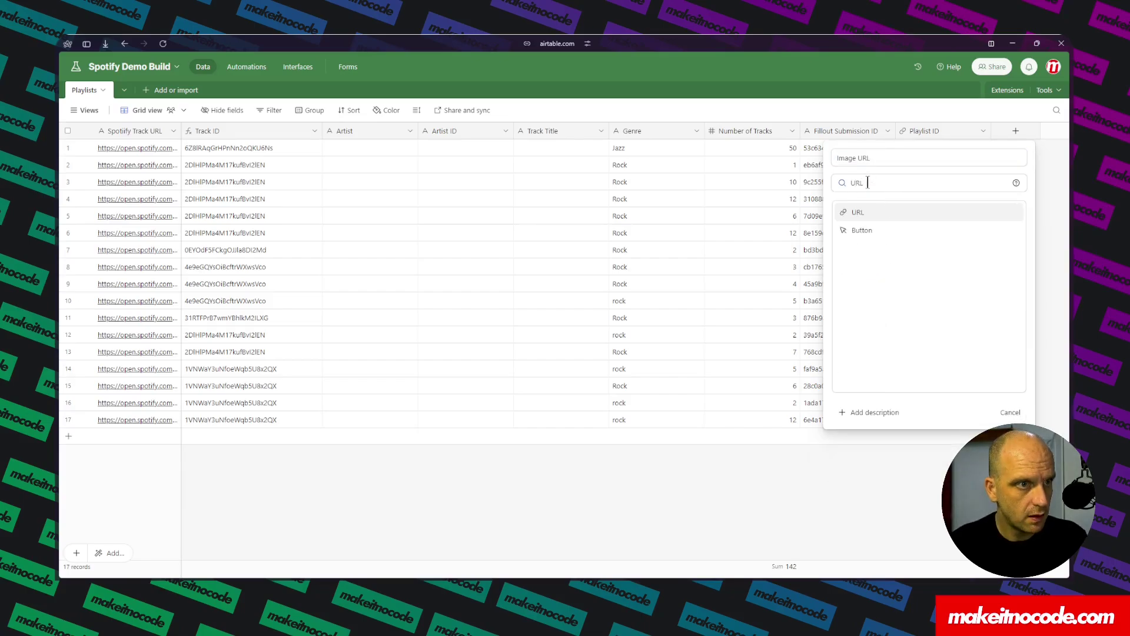
left_click(864, 214)
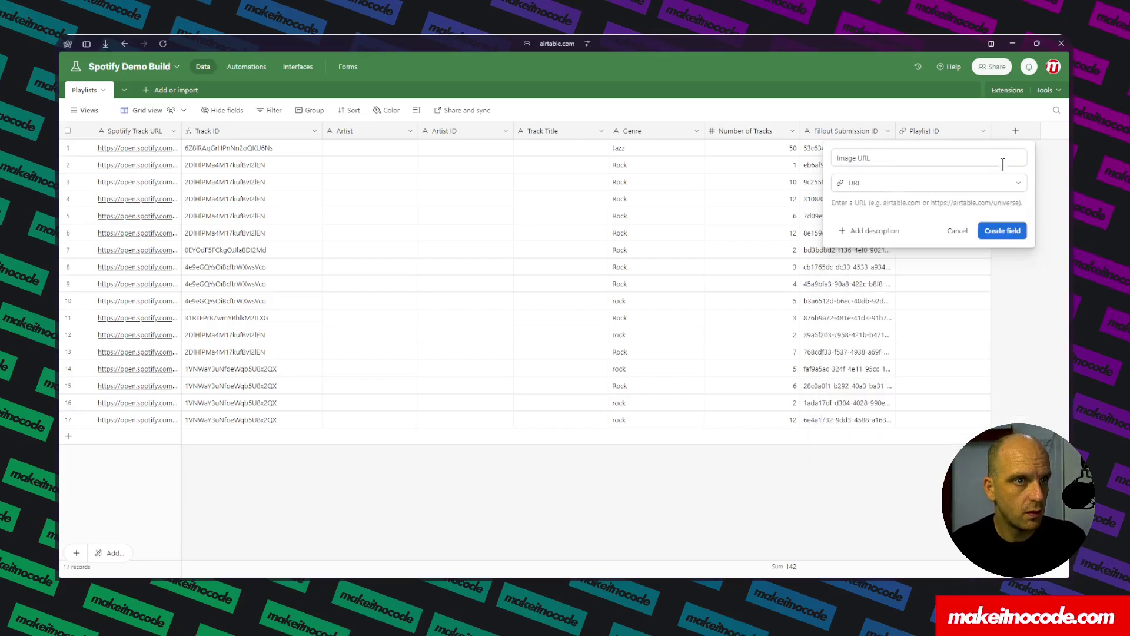
left_click(1001, 230)
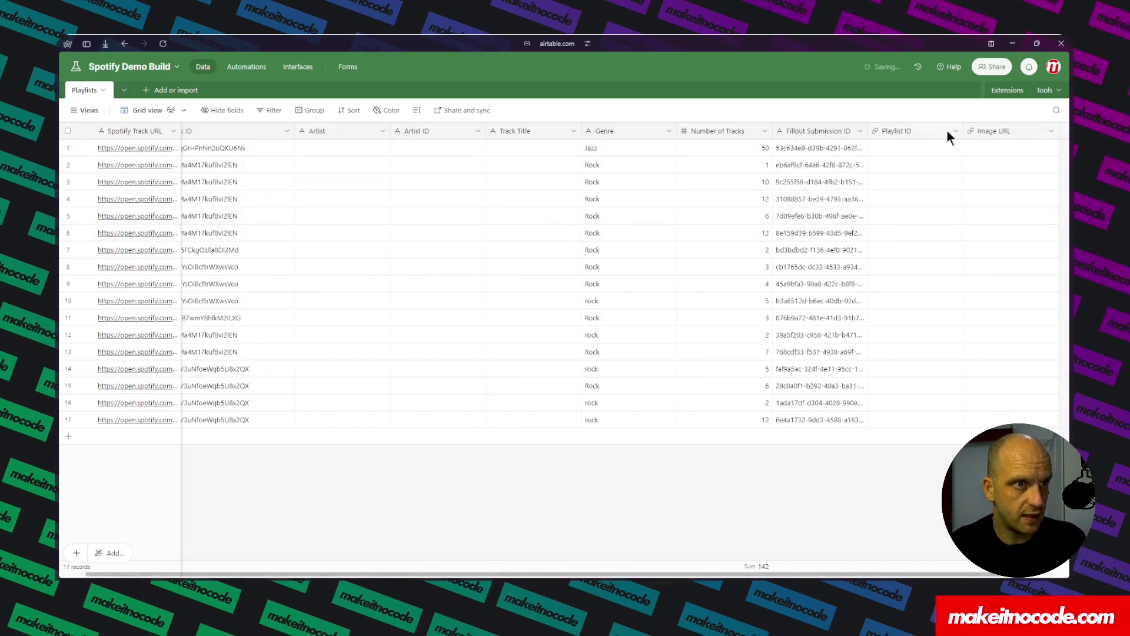
- Add an attachment field named "Image" after the Image URL field
left_click(1060, 132)
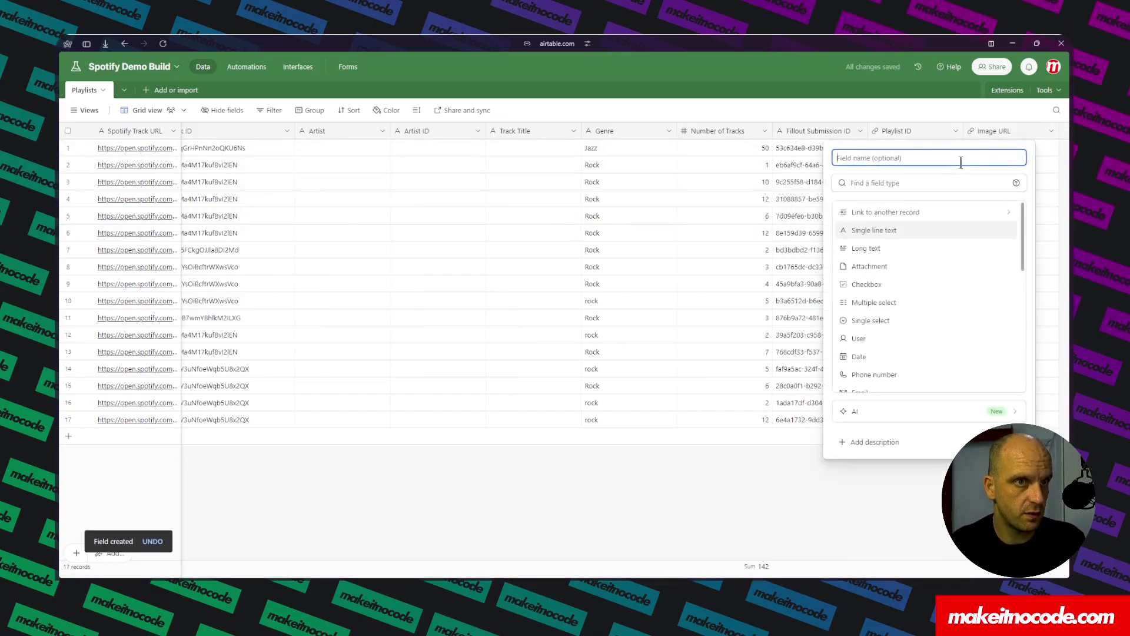
left_click(873, 266)
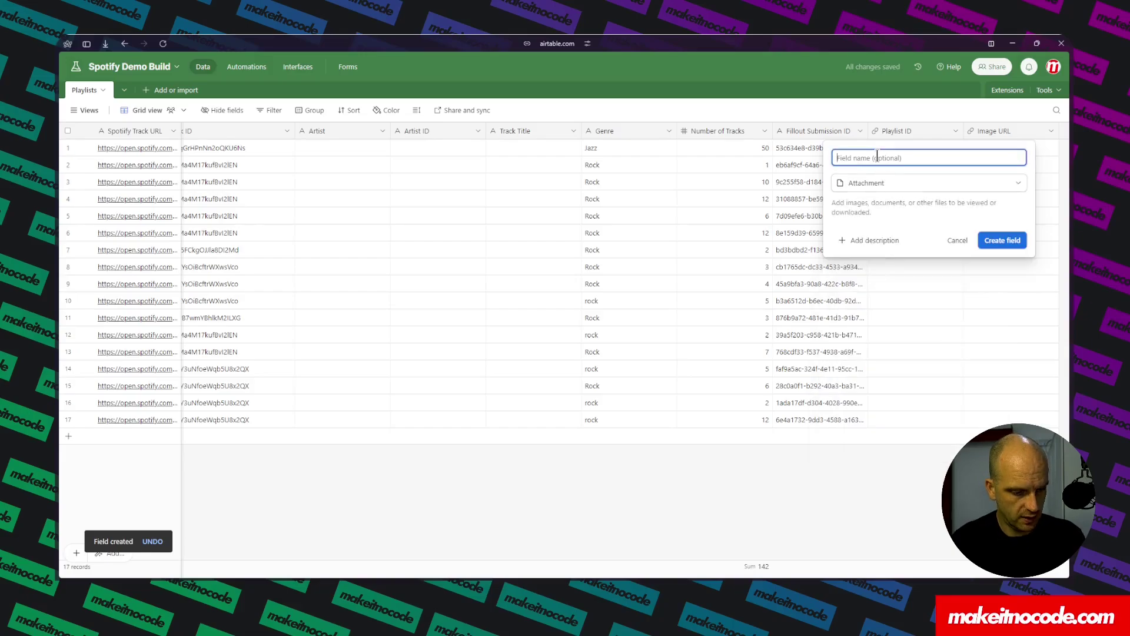
type("Image")
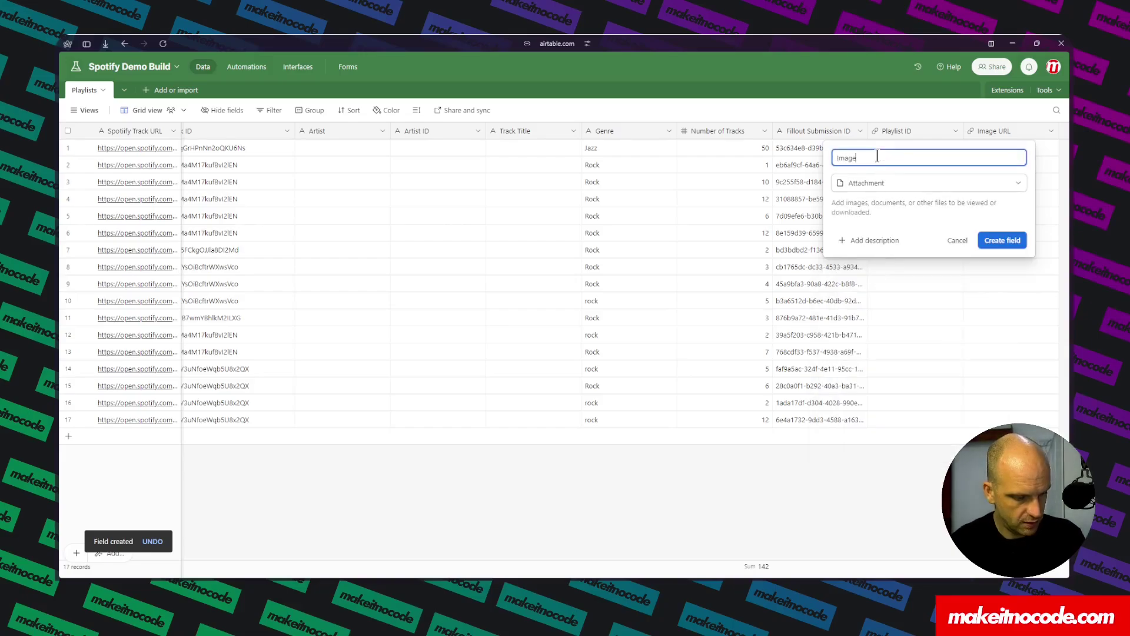
left_click(999, 240)
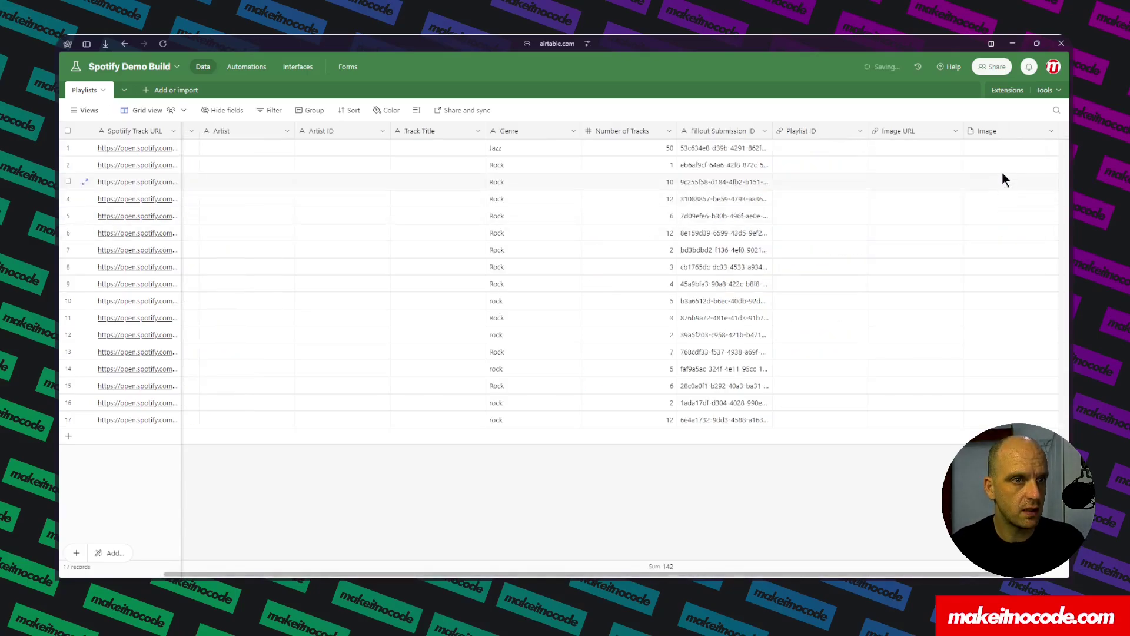
- Add a single line text field named "Title" after the Image field
left_click(1068, 135)
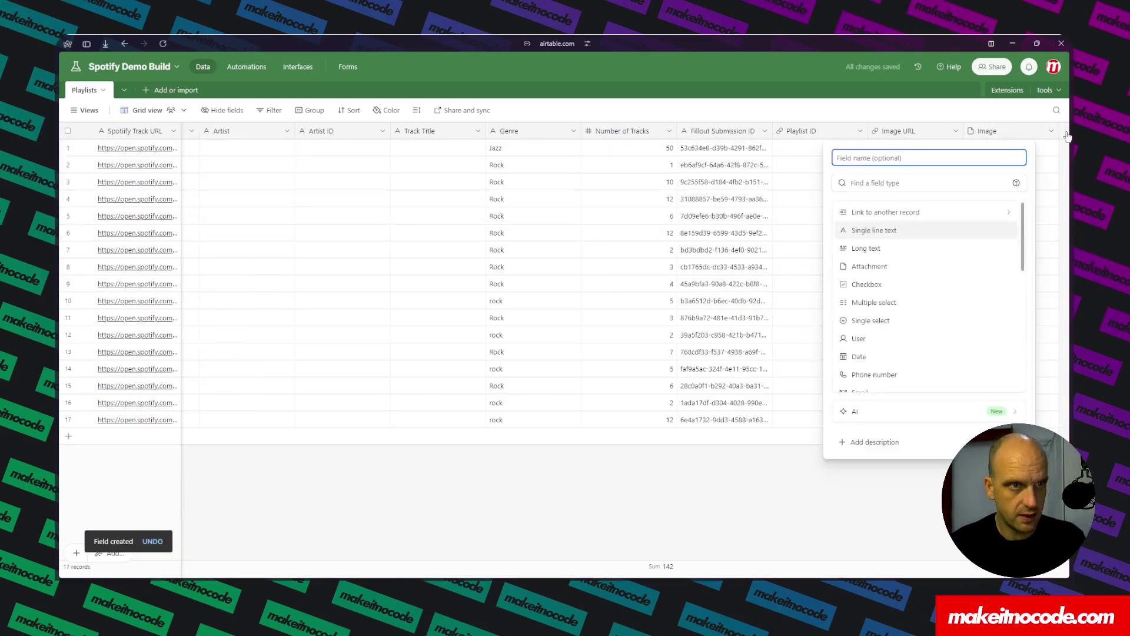
type("Title")
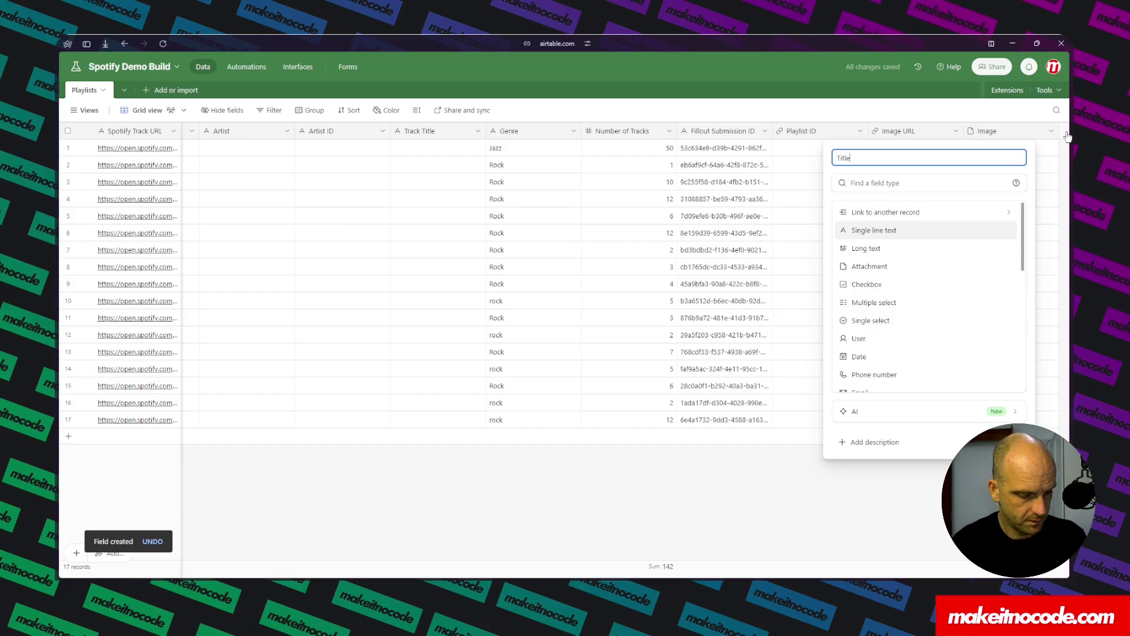
left_click(866, 248)
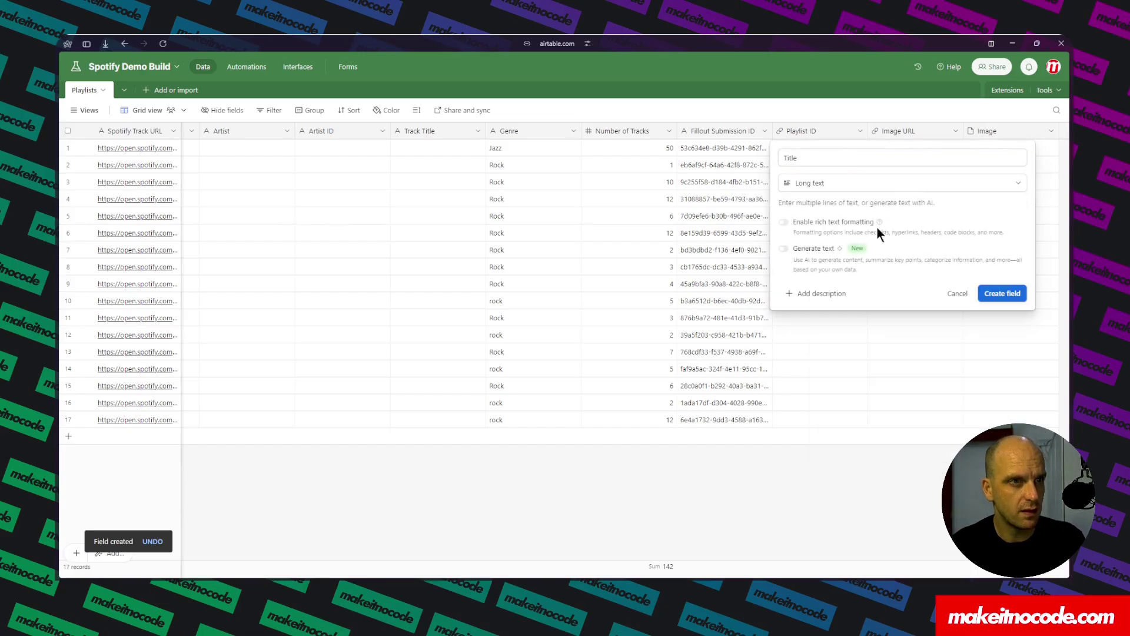
left_click(811, 183)
left_click(864, 228)
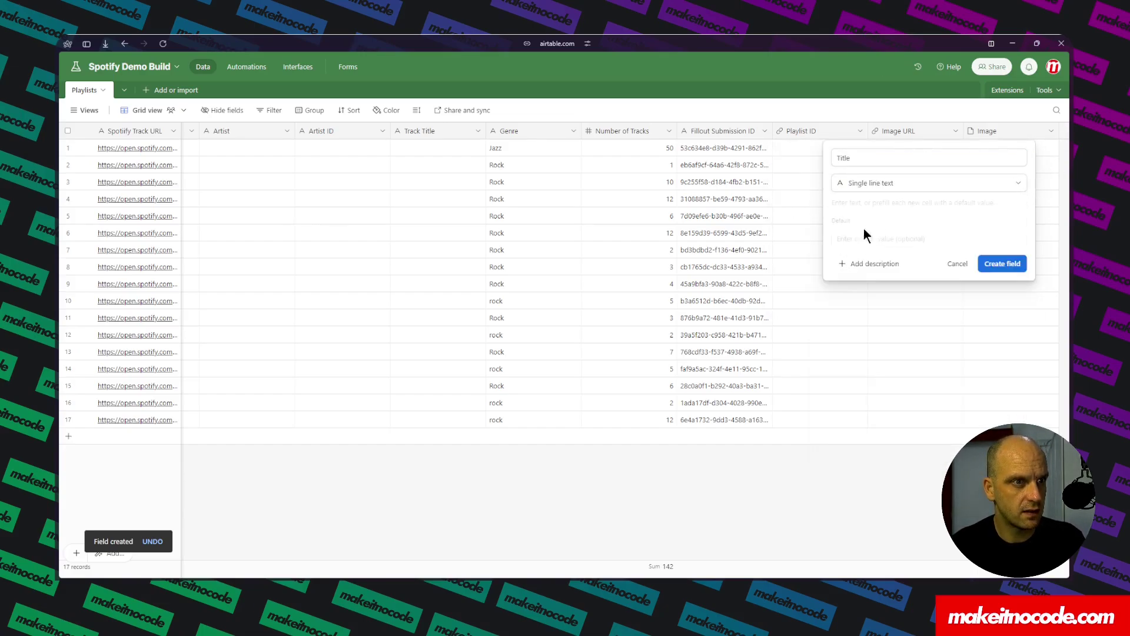
left_click(1002, 265)
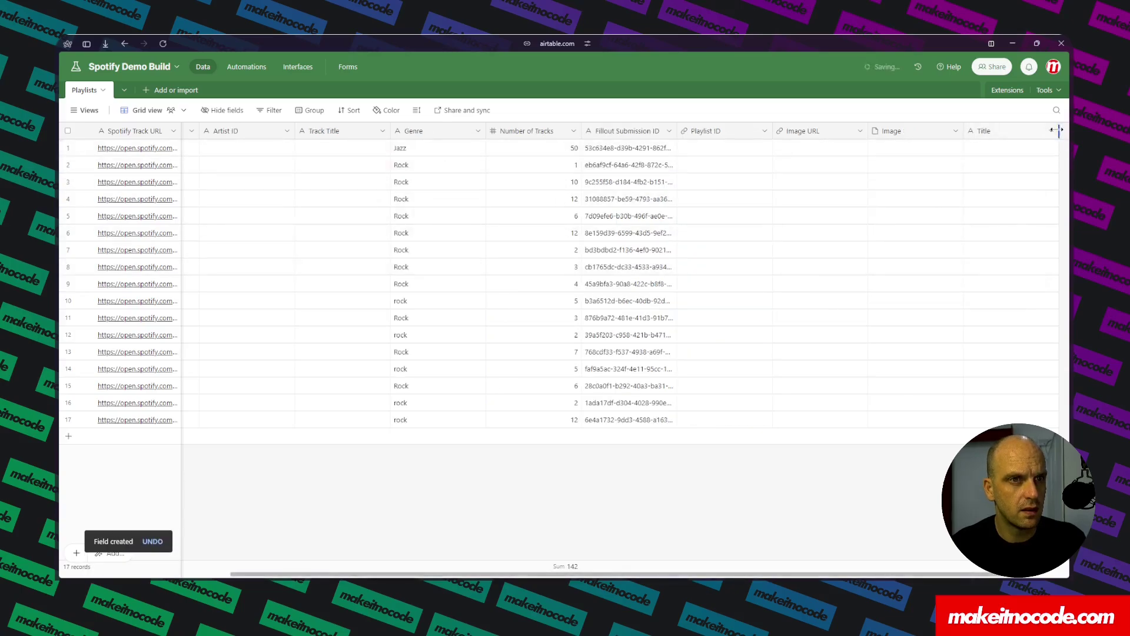
- Add a long text field named "Description" after the Title field
left_click(1066, 134)
type("Description")
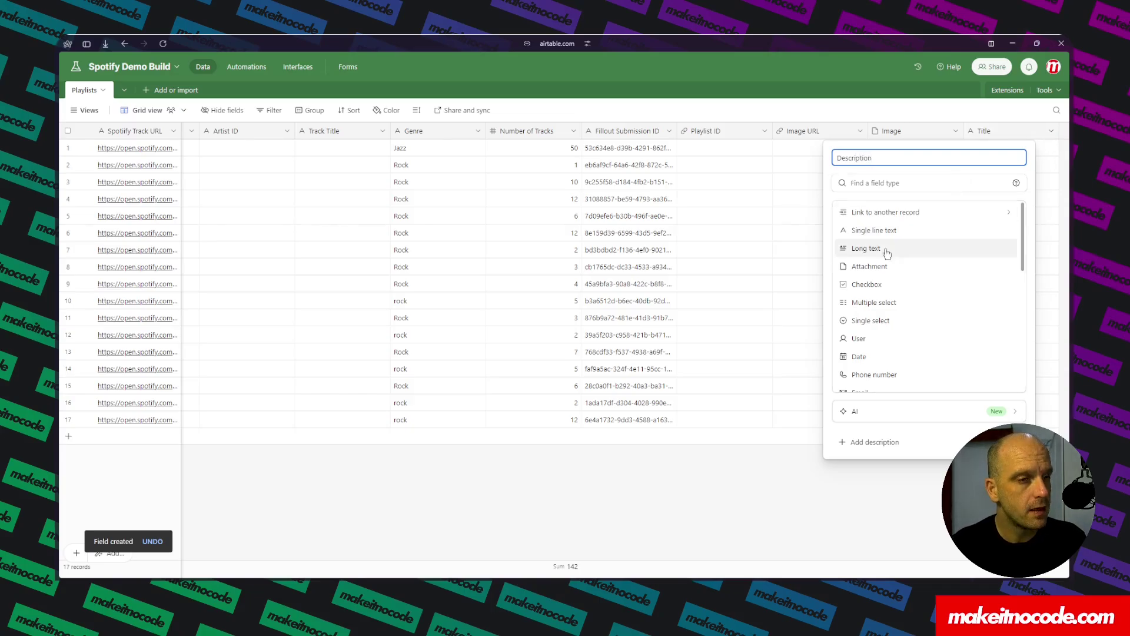
left_click(866, 249)
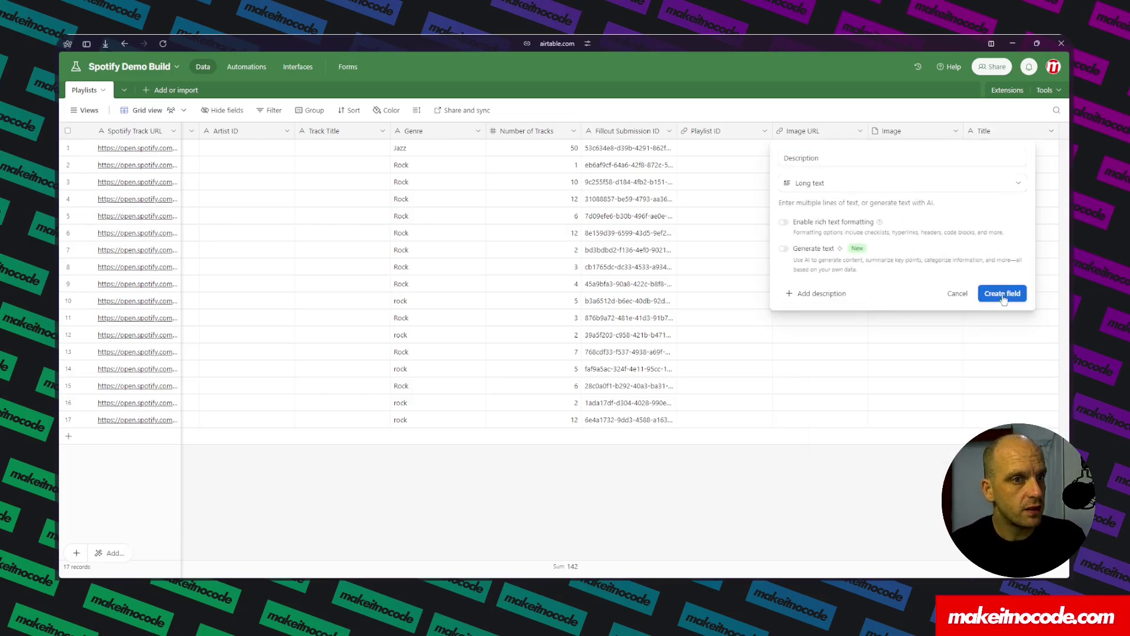
left_click(1002, 294)
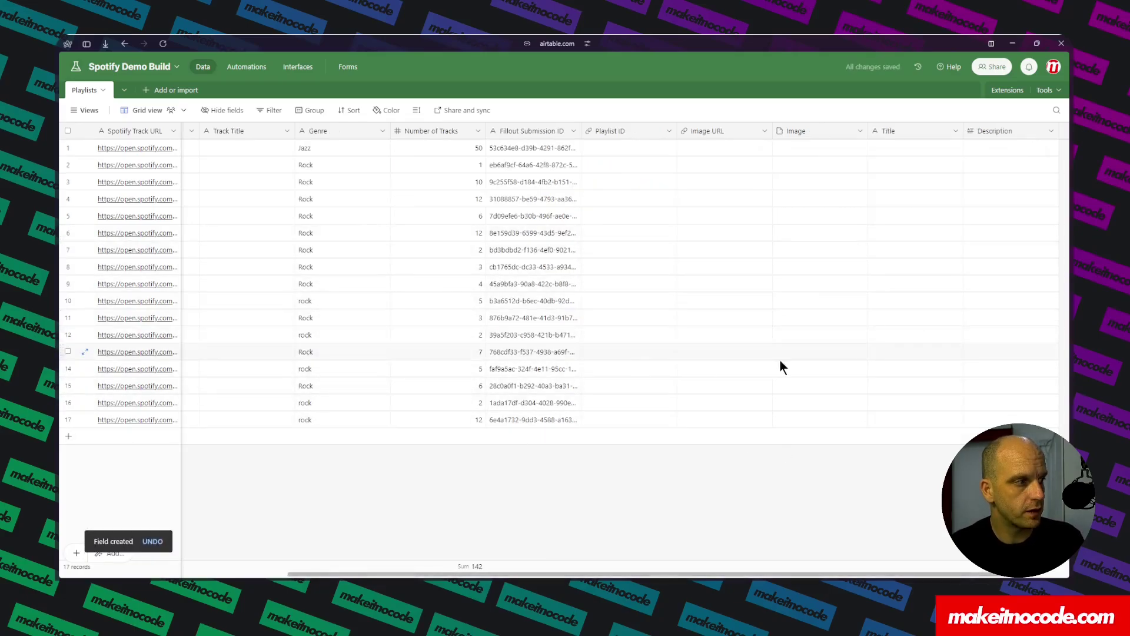
- Switch to the Make scenario, open the final Airtable module's settings and refresh the fields of the Playlists table
mouse_move(59, 353)
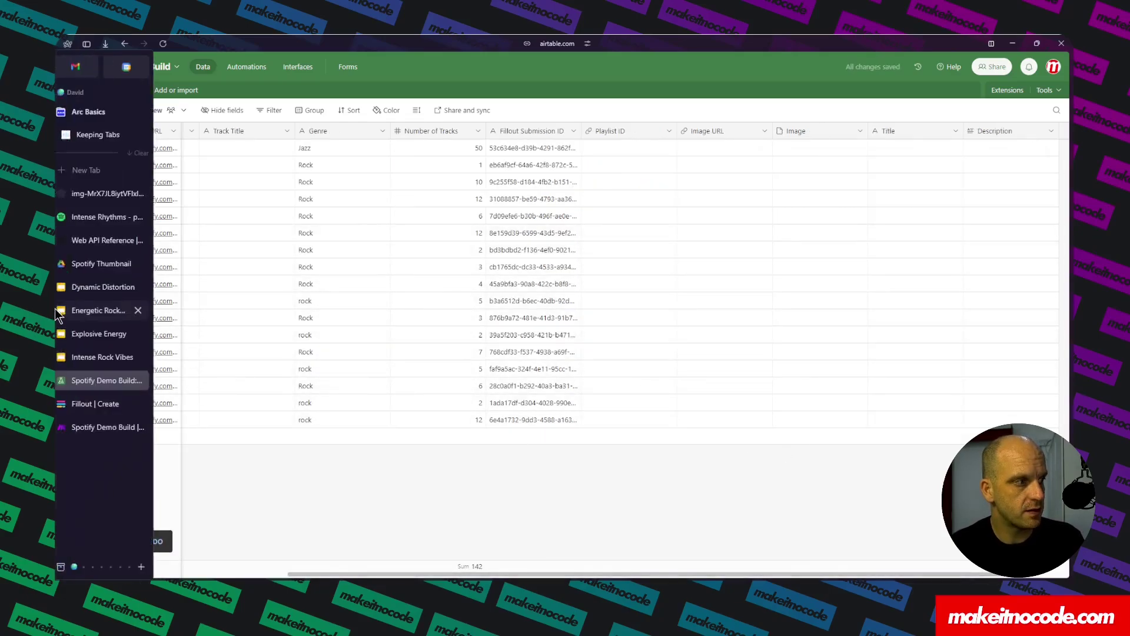
left_click(97, 427)
left_click(677, 409)
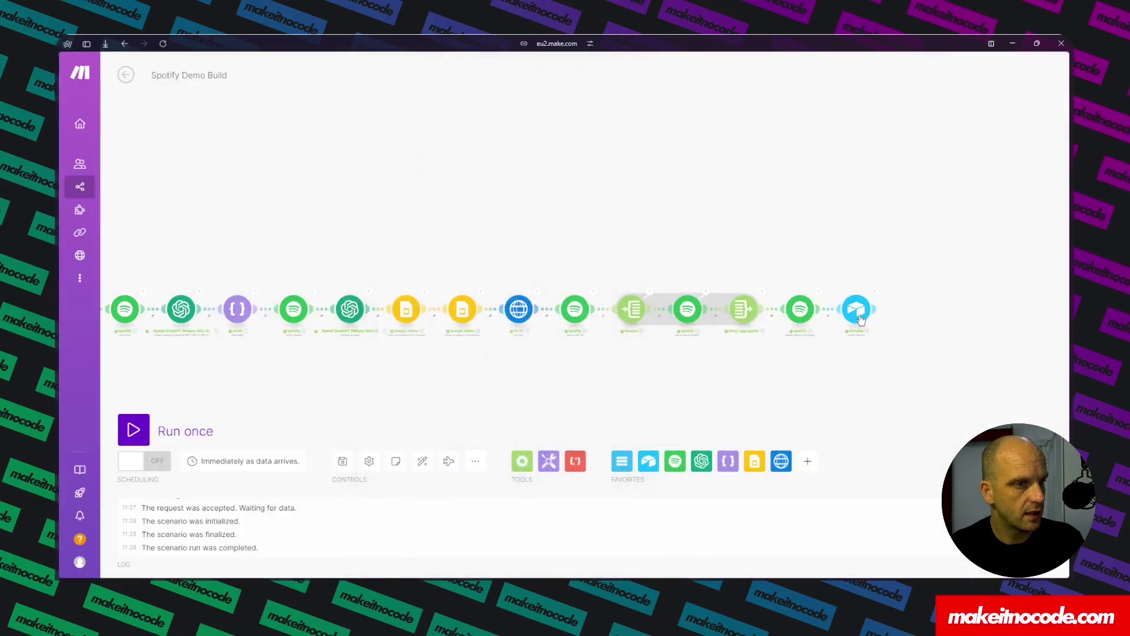
left_click(858, 312)
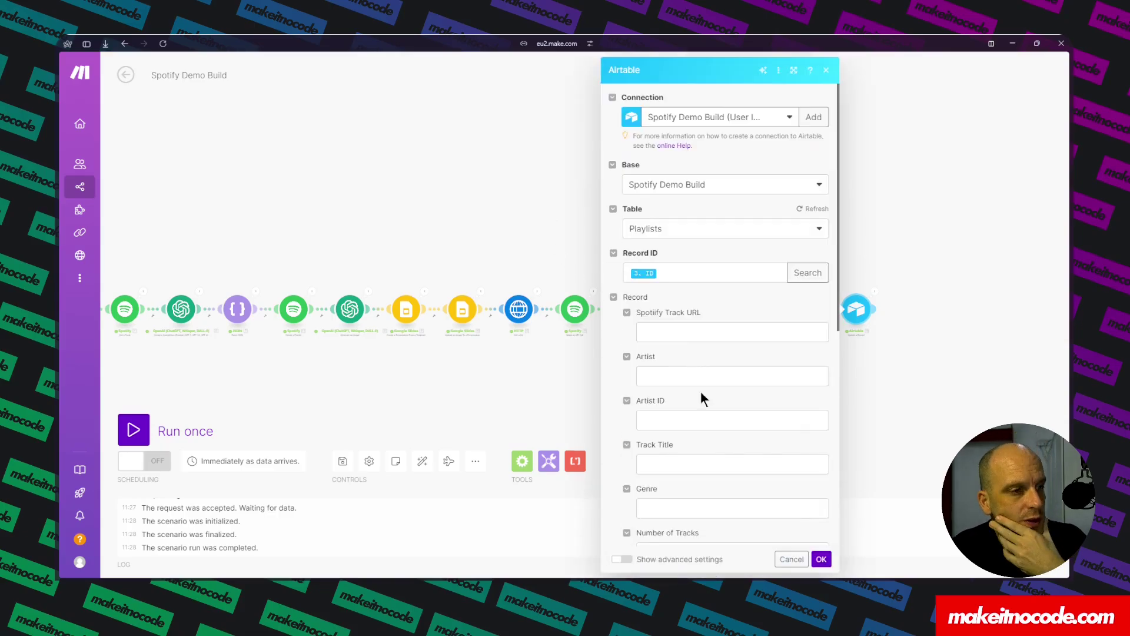
left_click(816, 210)
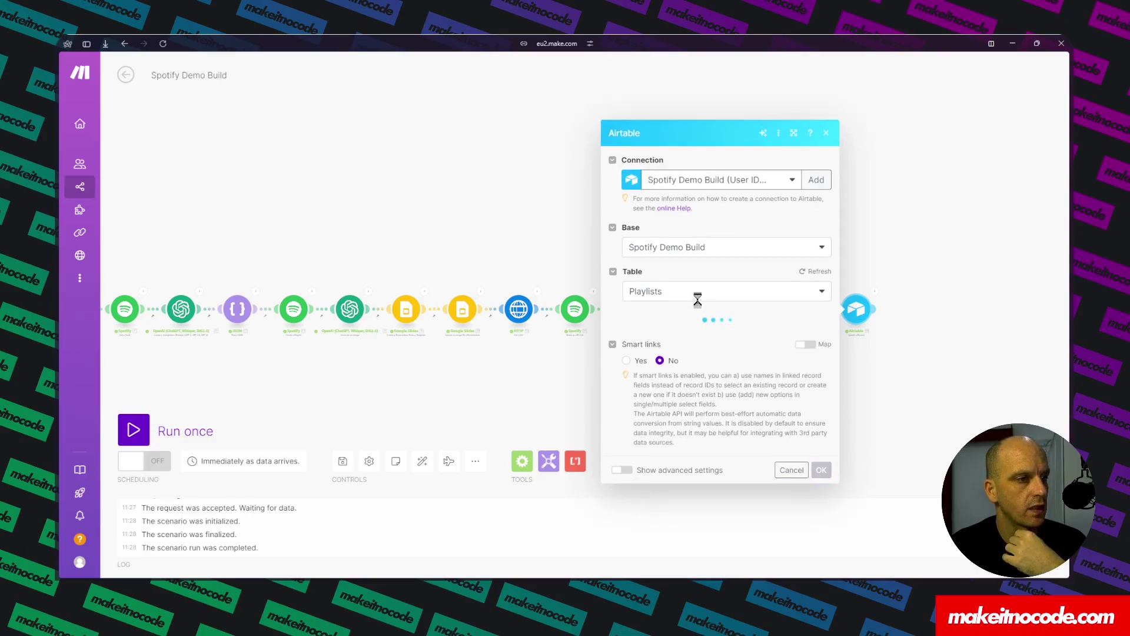
- Map the Playlist ID field to the owner's Spotify external URL from the Create a Playlist module
scroll(702, 298, "down", 2)
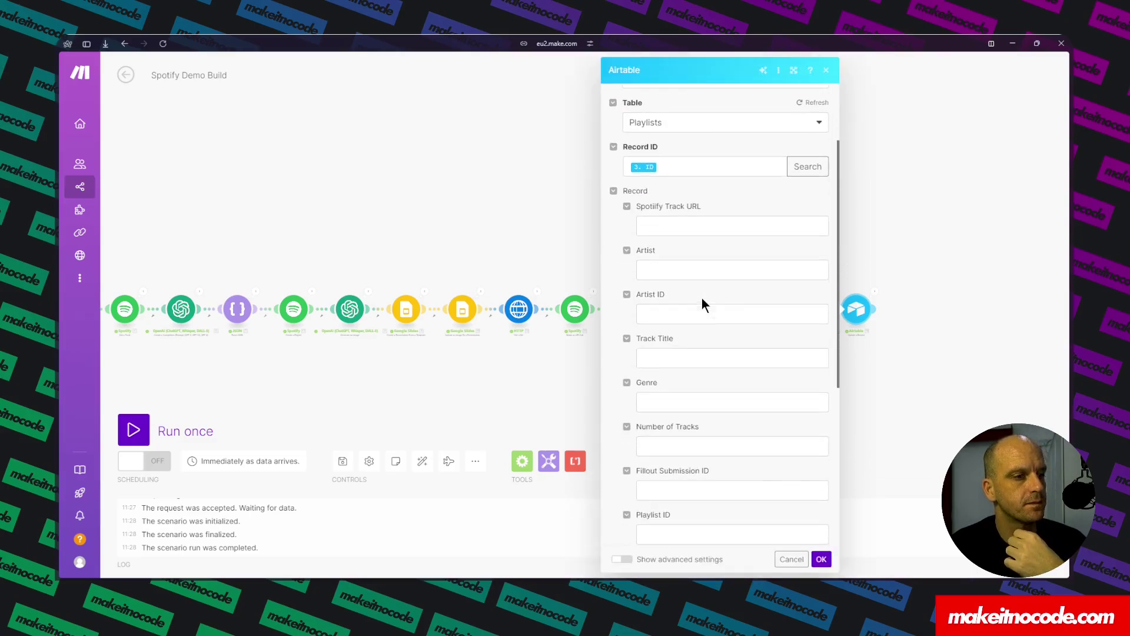
scroll(655, 435, "down", 2)
left_click(654, 424)
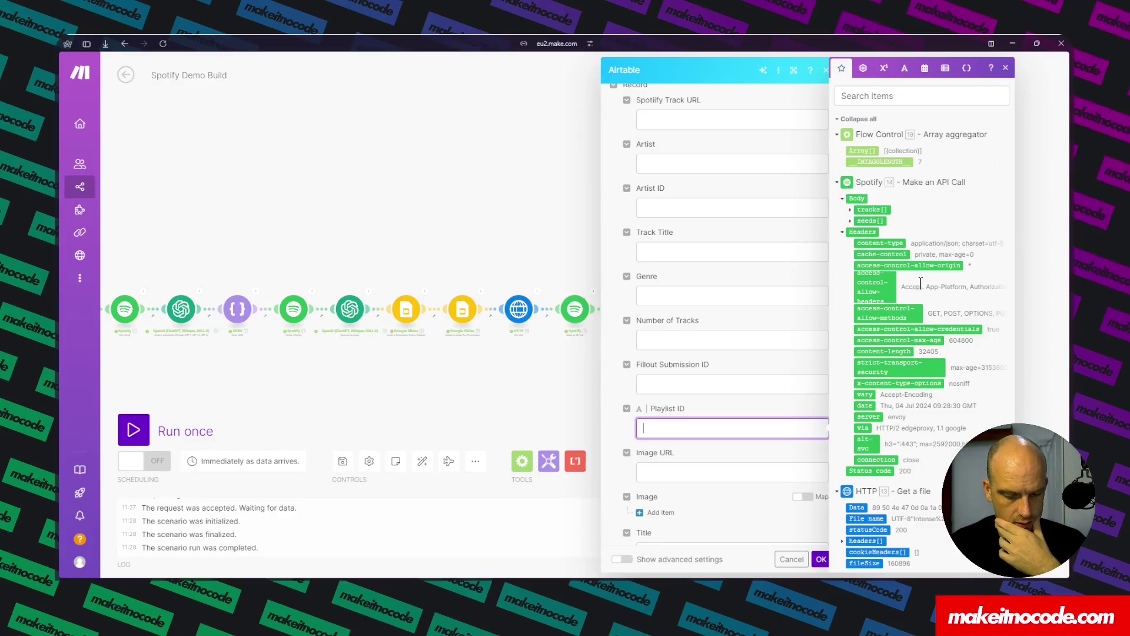
scroll(907, 329, "down", 10)
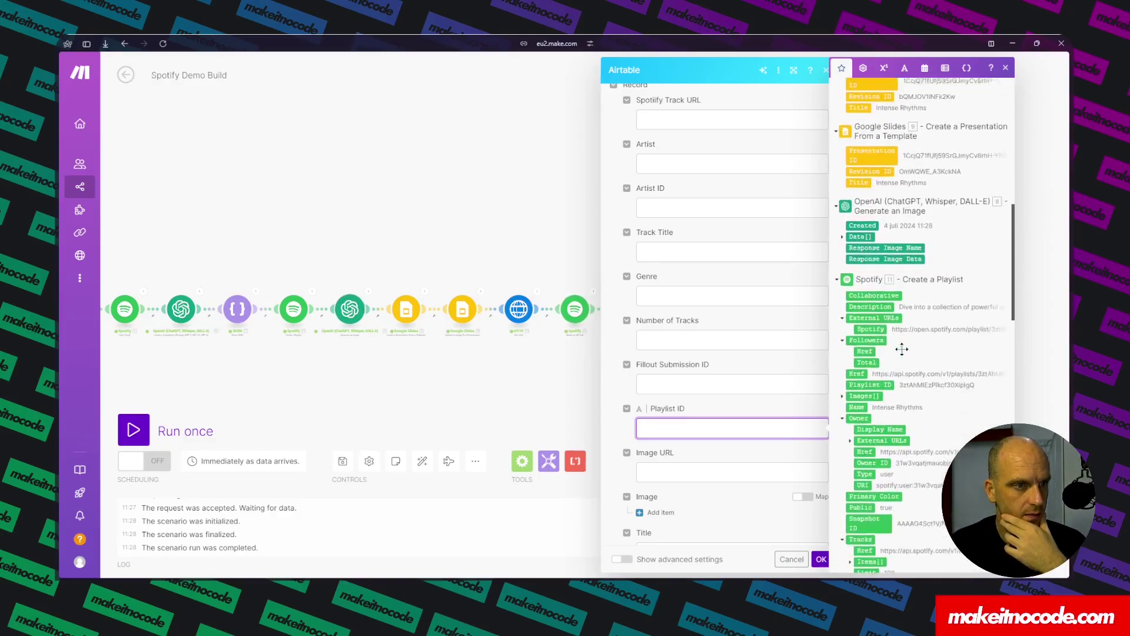
scroll(902, 349, "down", 2)
scroll(868, 377, "down", 3)
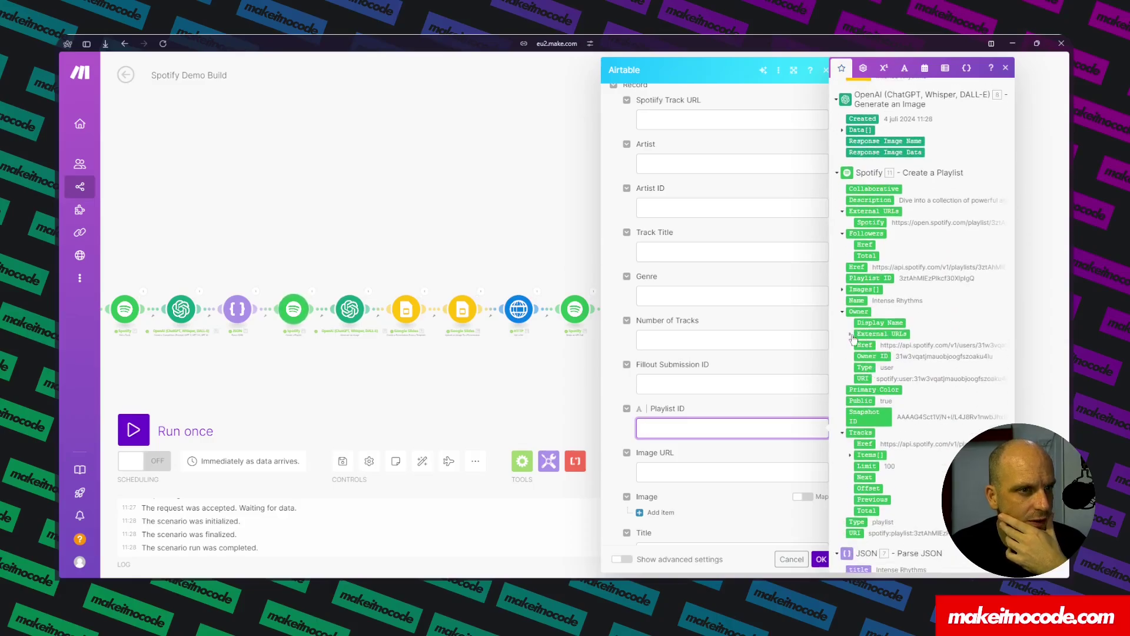
left_click(875, 335)
left_click_drag(884, 344, 712, 429)
- Copy the Google Slides PNG export URL from the HTTP Get a file module's settings
left_click(676, 475)
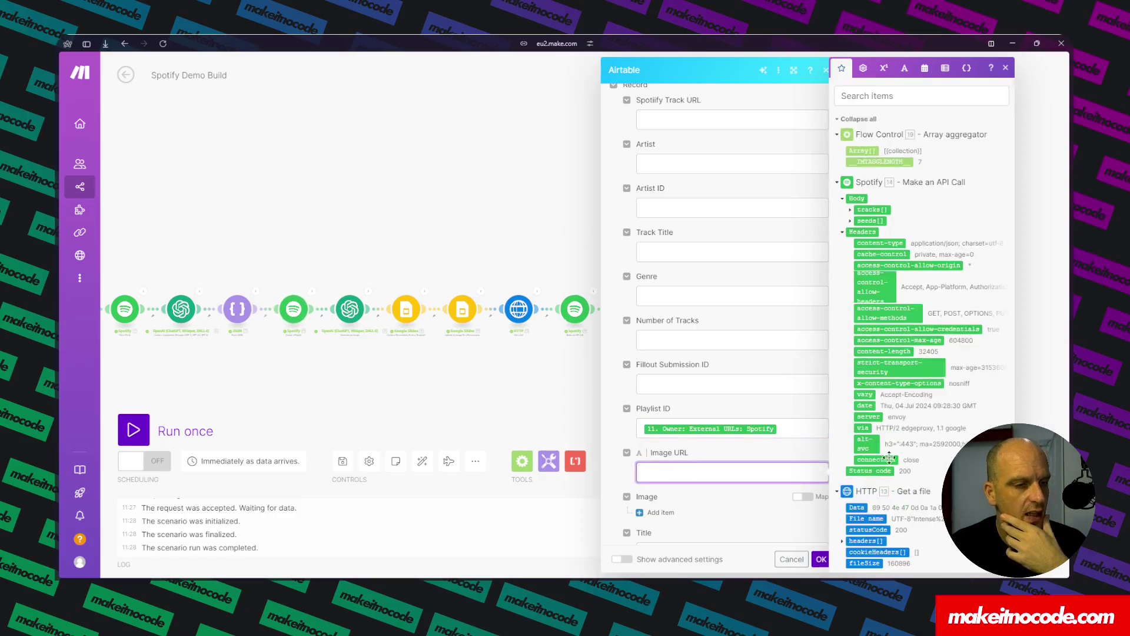
scroll(883, 429, "down", 3)
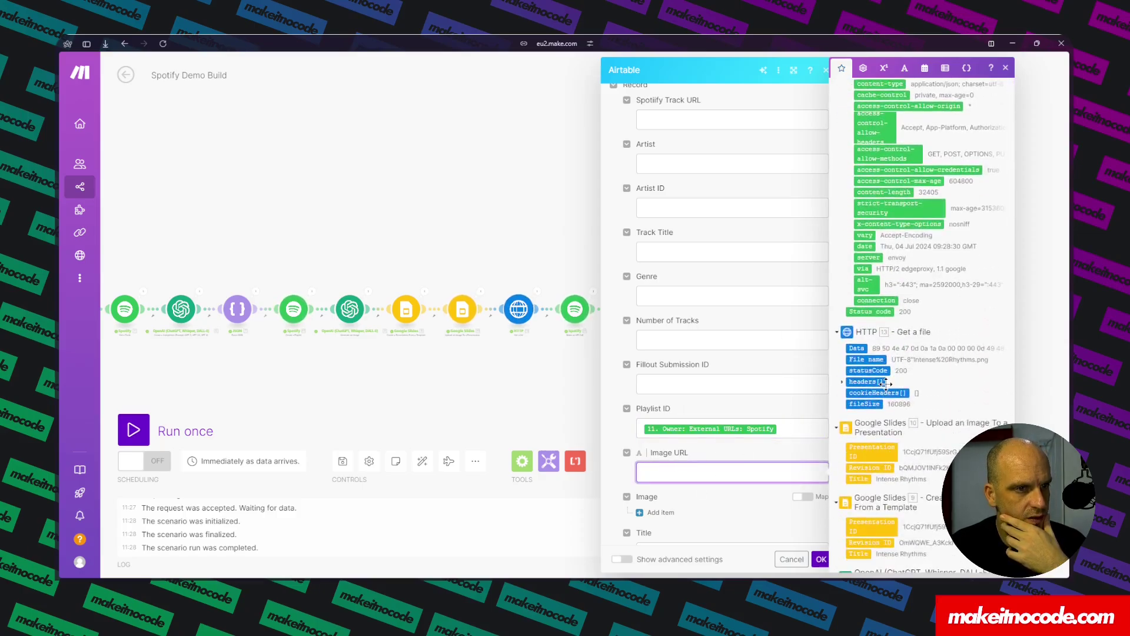
scroll(886, 406, "down", 1)
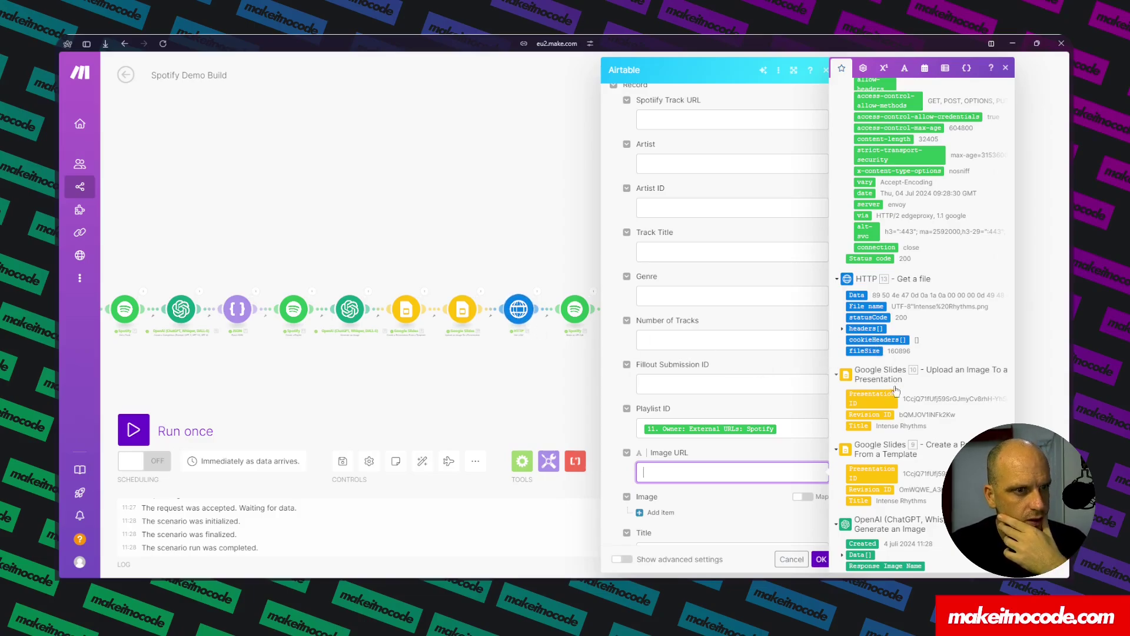
left_click(518, 309)
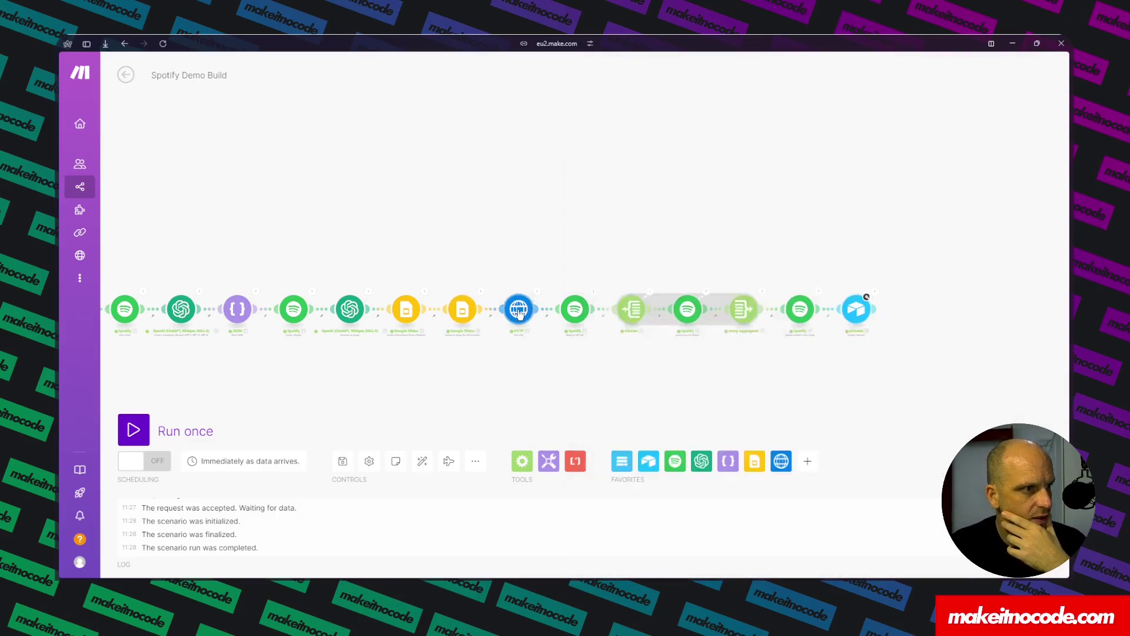
left_click_drag(621, 328, 566, 301)
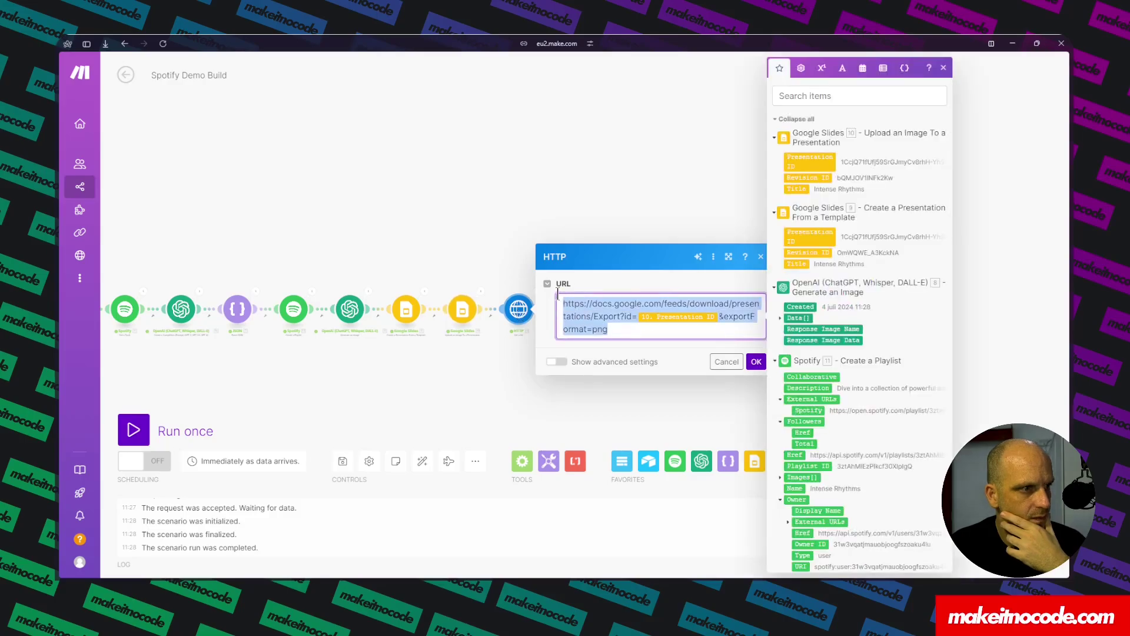
left_click(757, 363)
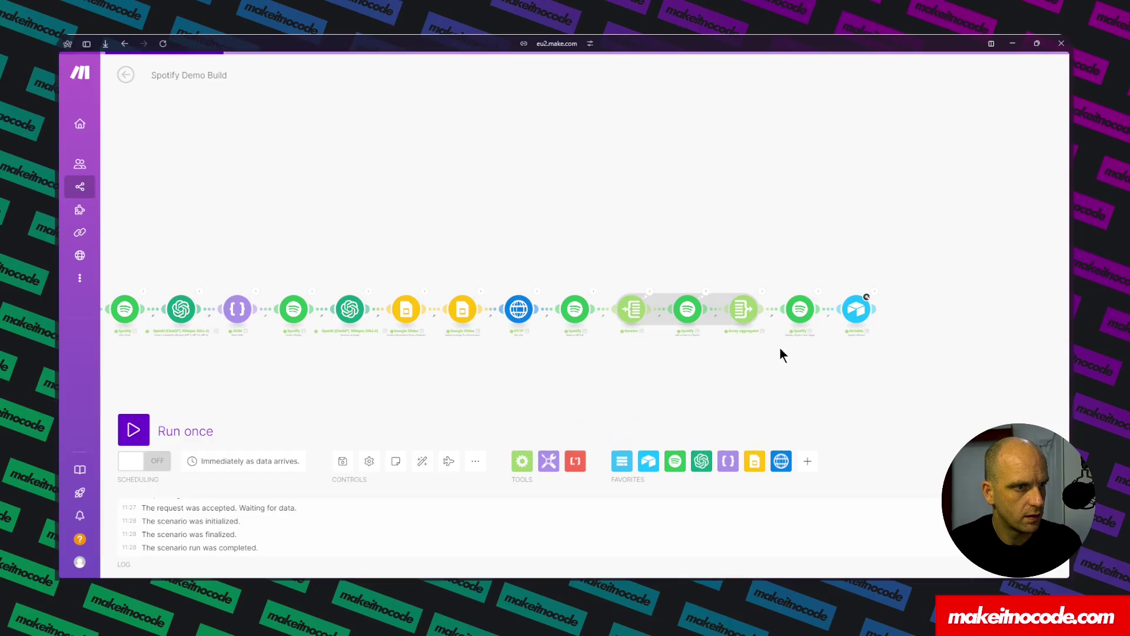
- Reopen the final Airtable module and paste the copied presentation export URL, including its mapped presentation ID, into the Image URL field
left_click(848, 317)
scroll(672, 400, "down", 5)
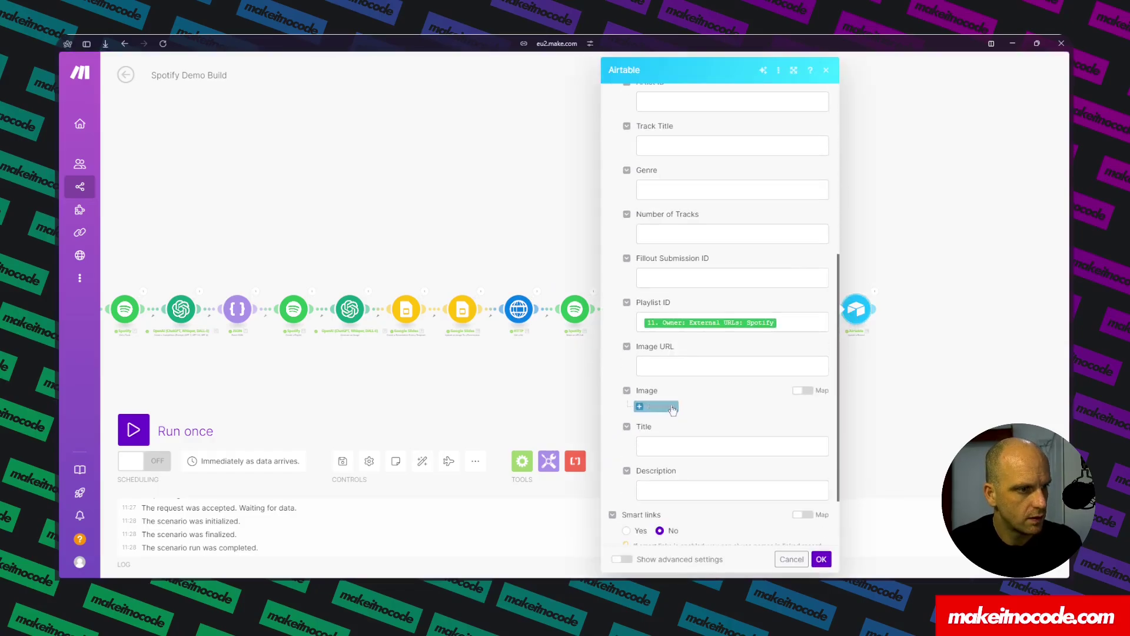
left_click(660, 363)
type("http://docs.google.com/feeds/download/presentations/Export?id=10.id&exportFormat=png")
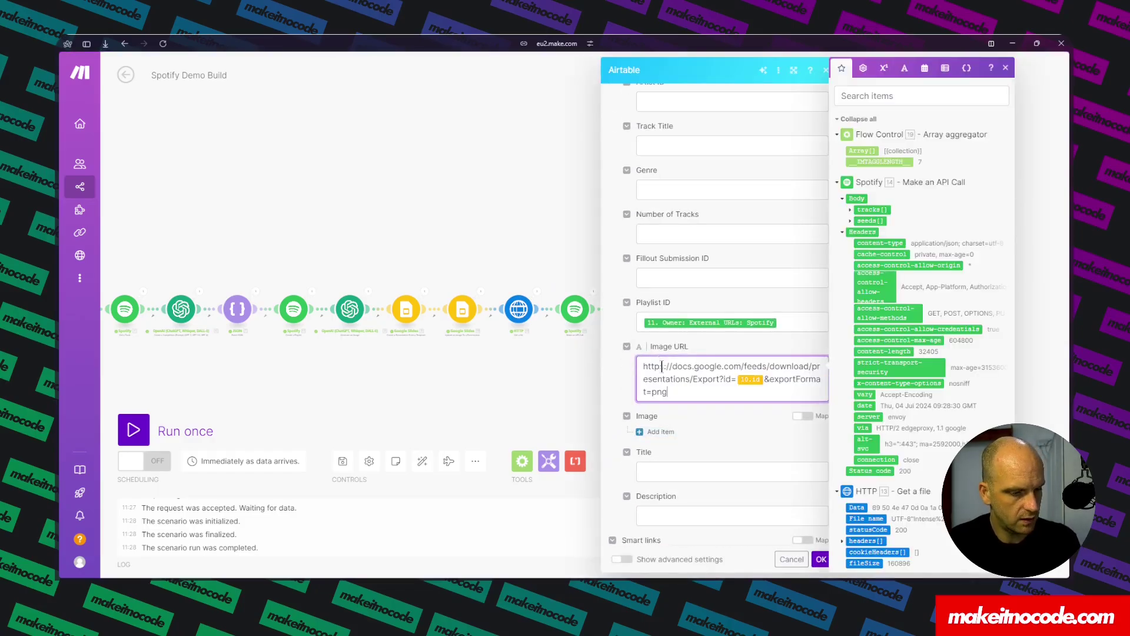
left_click(659, 431)
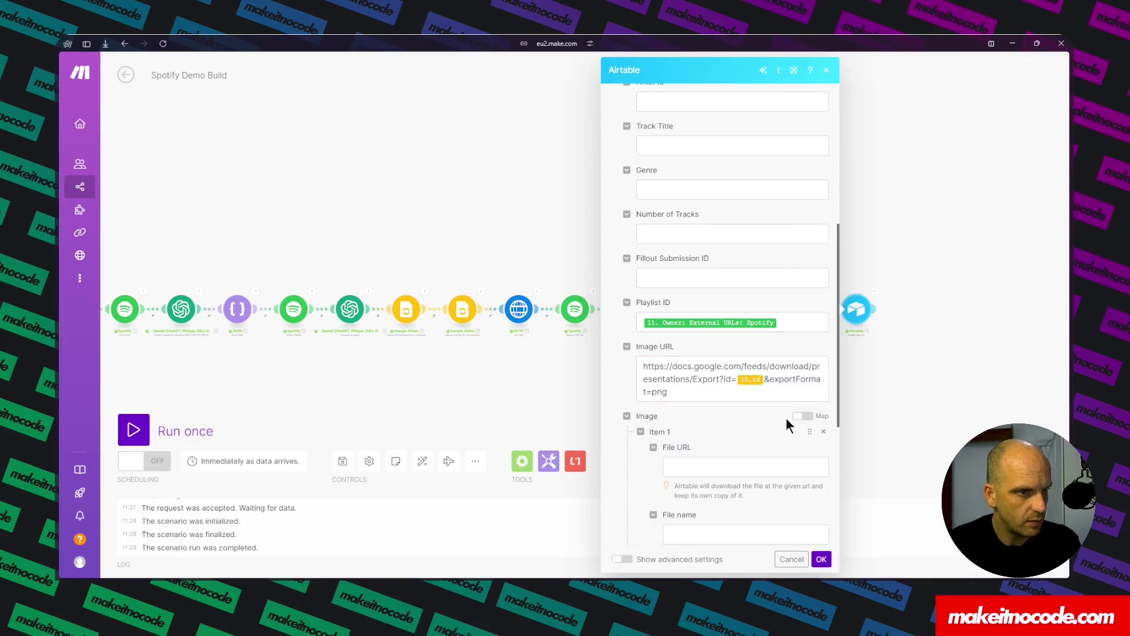
left_click(802, 417)
left_click(804, 416)
left_click(706, 467)
scroll(907, 408, "down", 3)
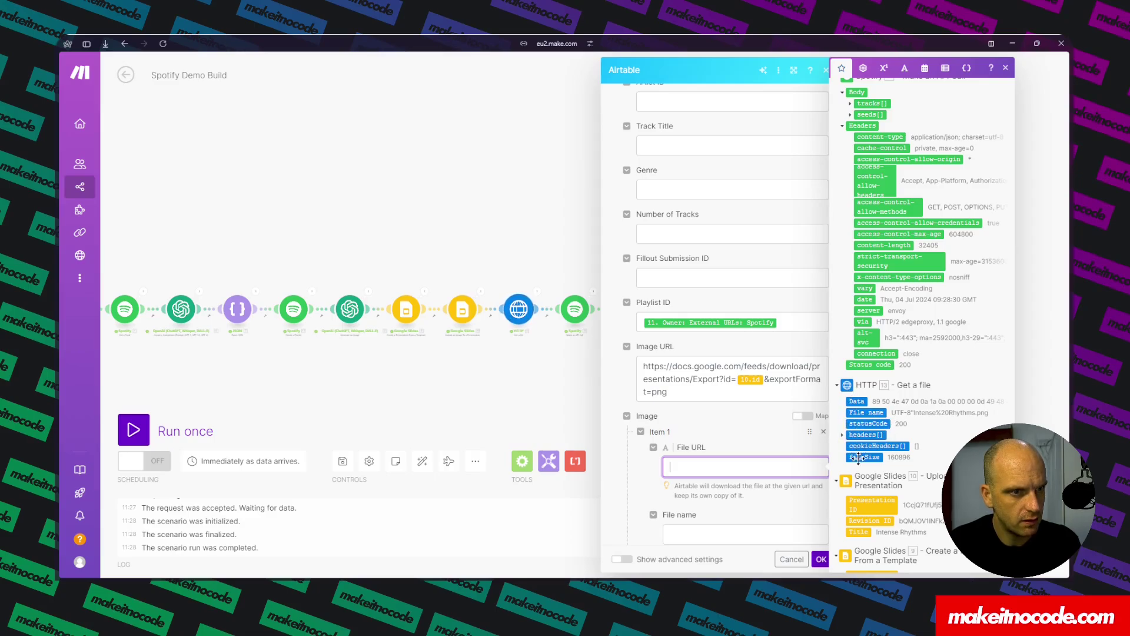
left_click_drag(858, 458, 831, 436)
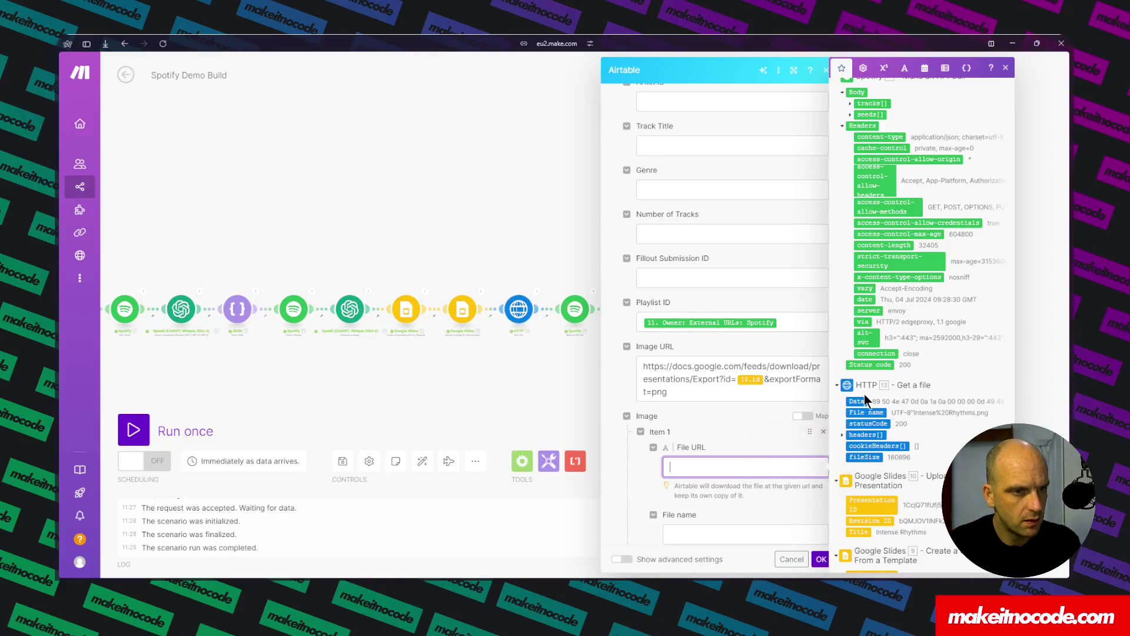
scroll(765, 451, "down", 2)
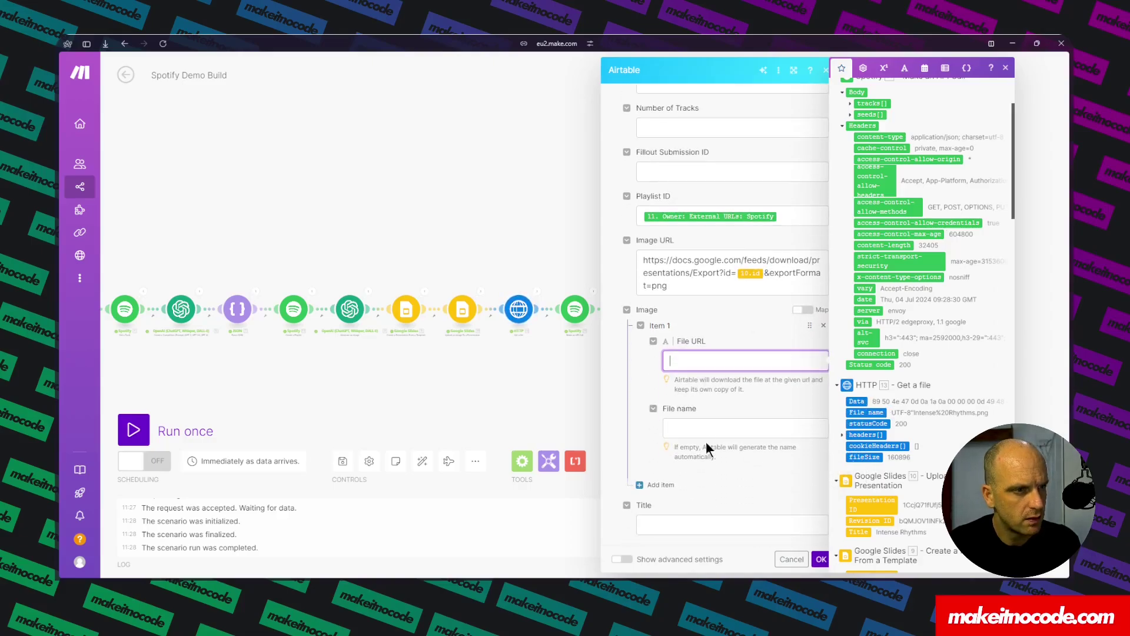
- Turn on mapping for the Image field, leaving it empty, and map the Title field to the Parse JSON title
left_click(803, 309)
left_click(658, 331)
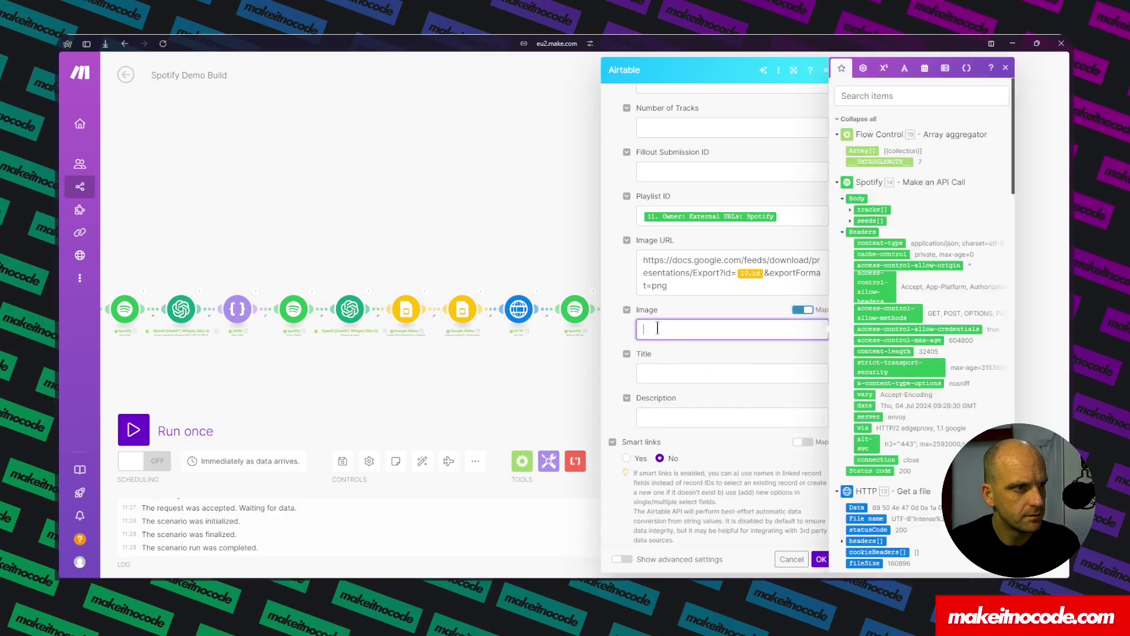
left_click(692, 372)
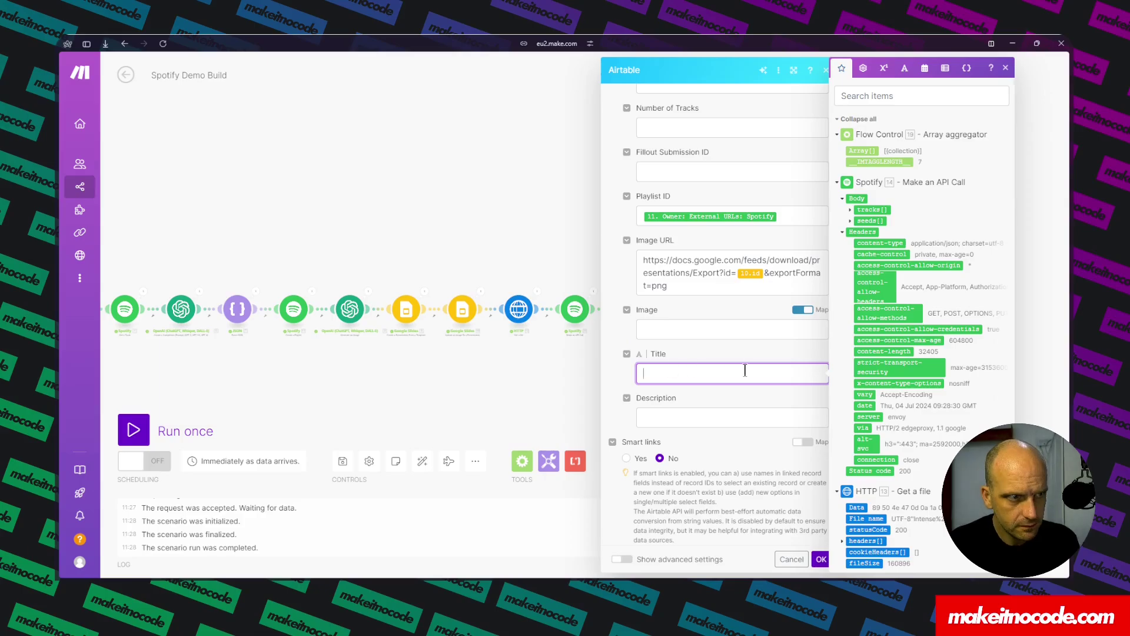
scroll(871, 489, "down", 5)
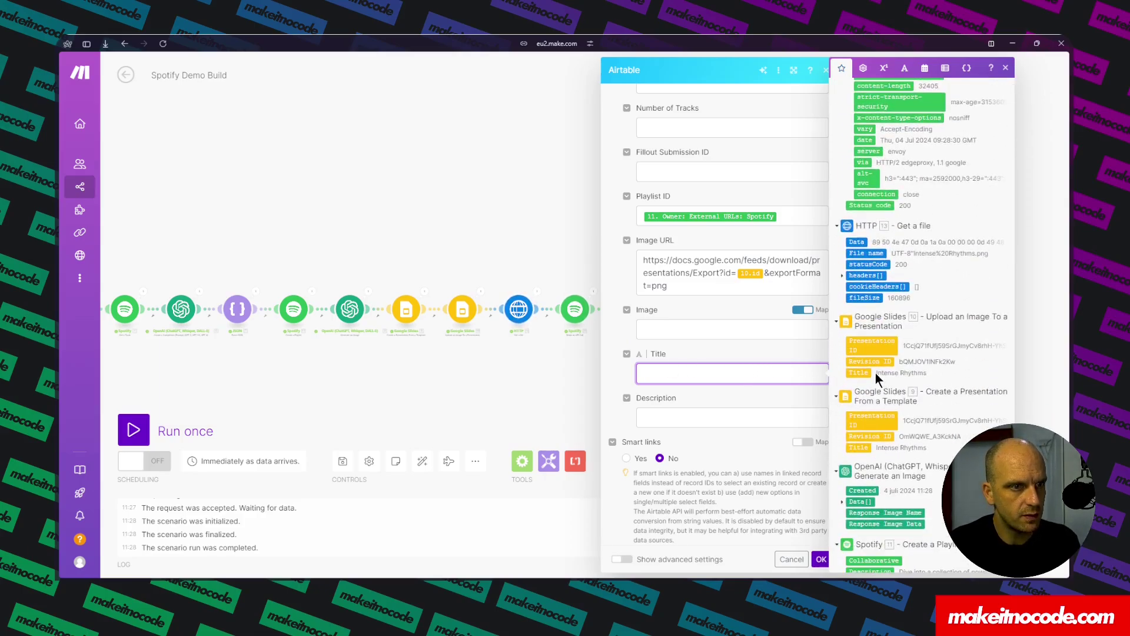
scroll(875, 372, "down", 12)
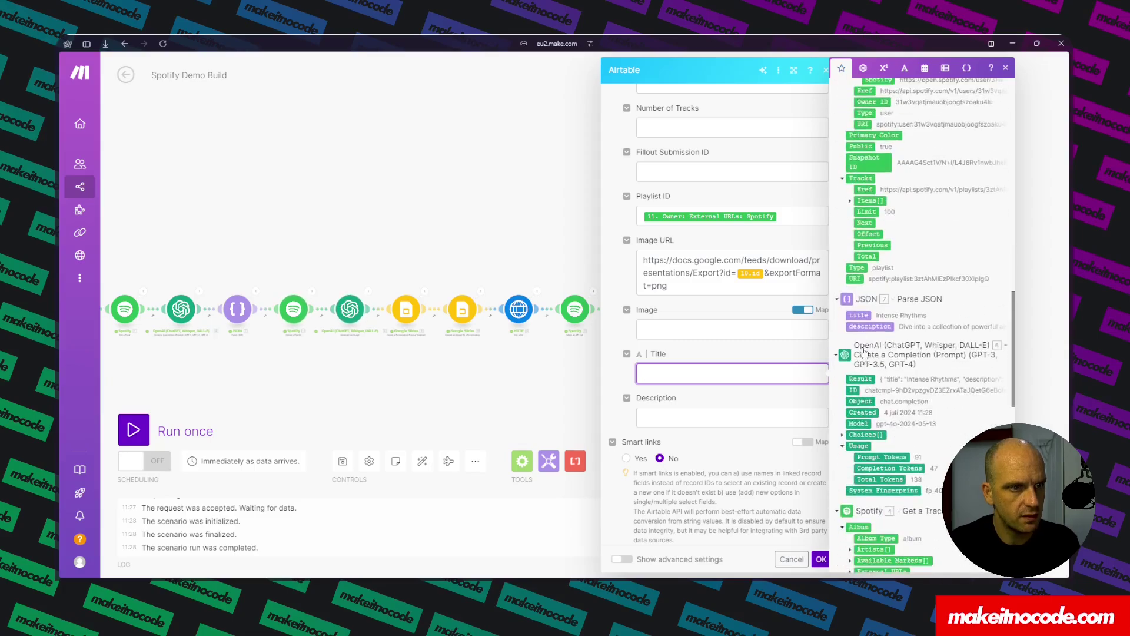
left_click(858, 315)
- Map the Description field to the Parse JSON description and confirm the Airtable module's settings
left_click(667, 415)
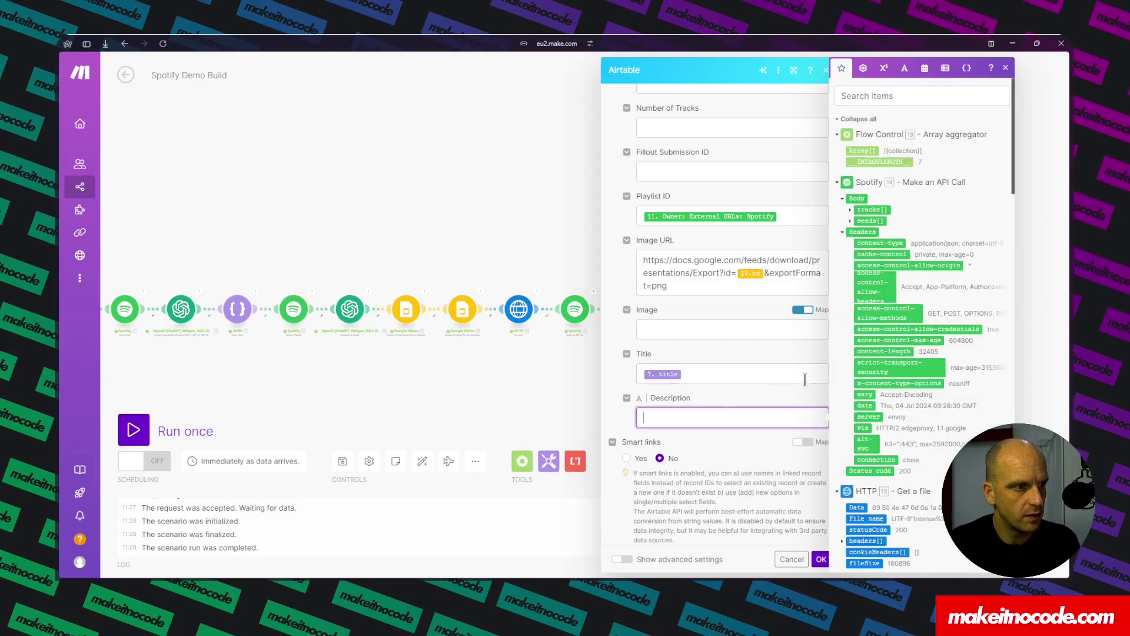
scroll(879, 396, "down", 10)
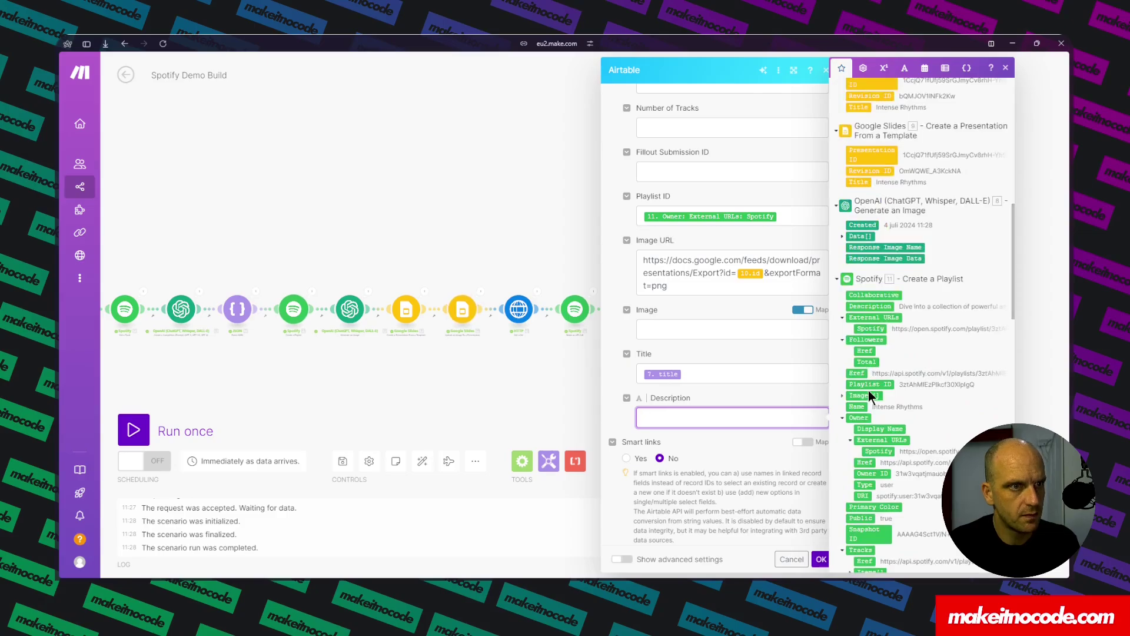
scroll(868, 392, "down", 5)
left_click(872, 380)
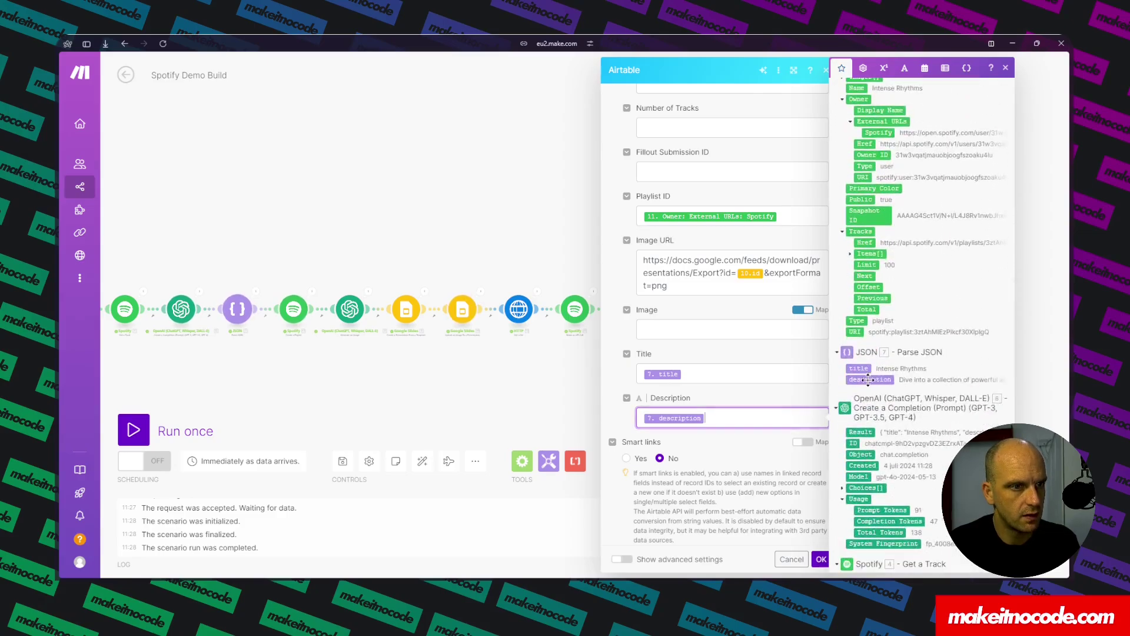
left_click(821, 559)
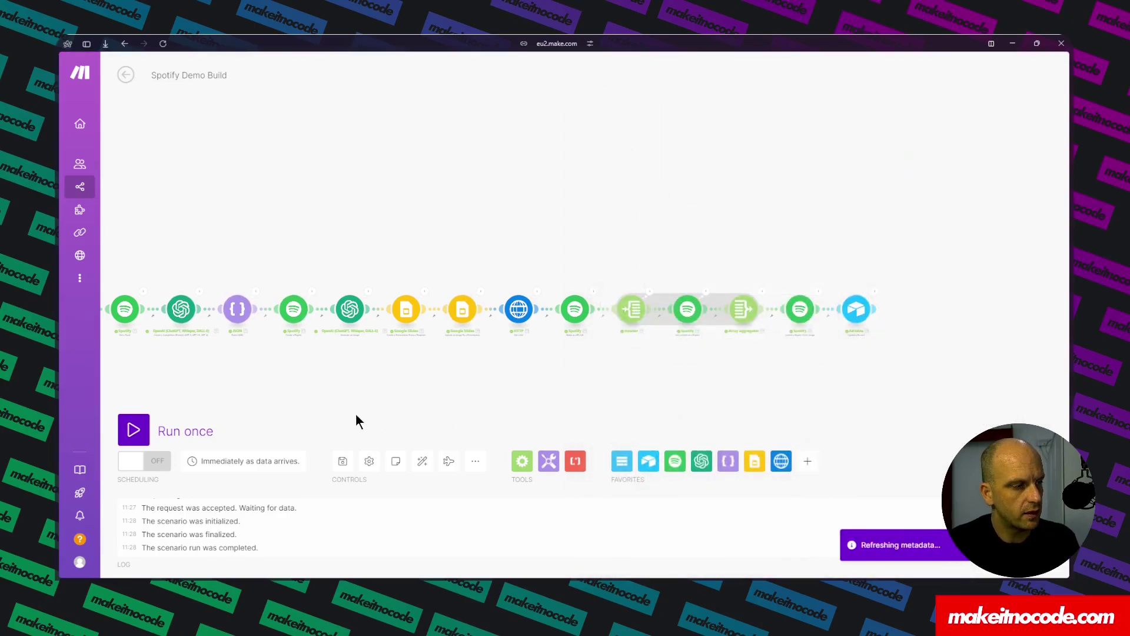
- Switch to Spotify, search for "busta rhyme" and open the Busta Rhymes artist page
mouse_move(59, 458)
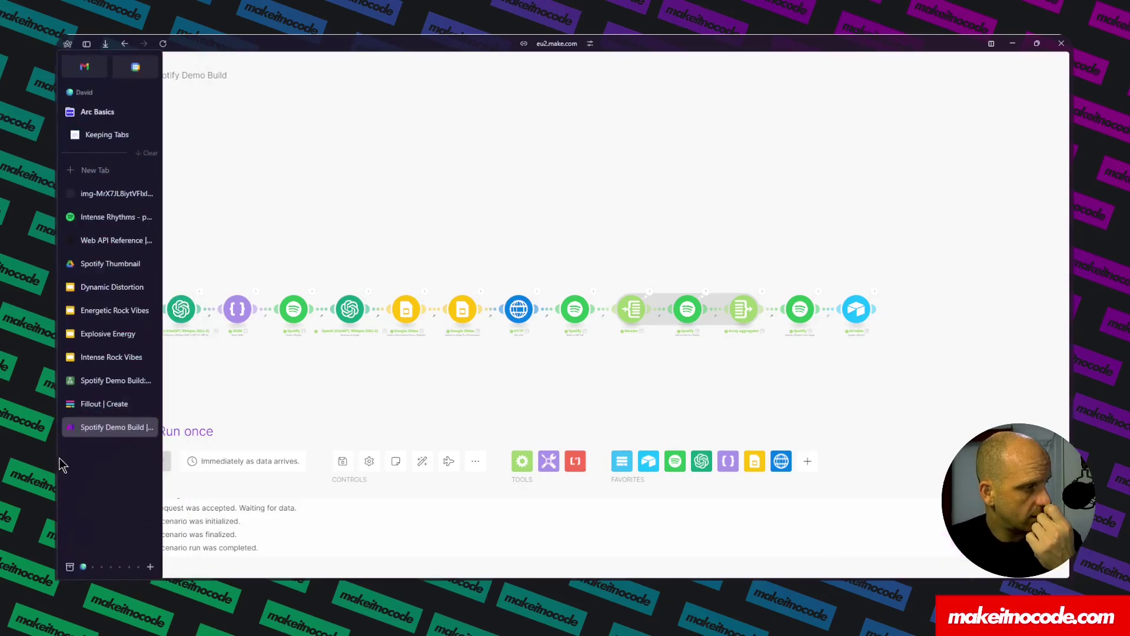
left_click(102, 217)
left_click(686, 233)
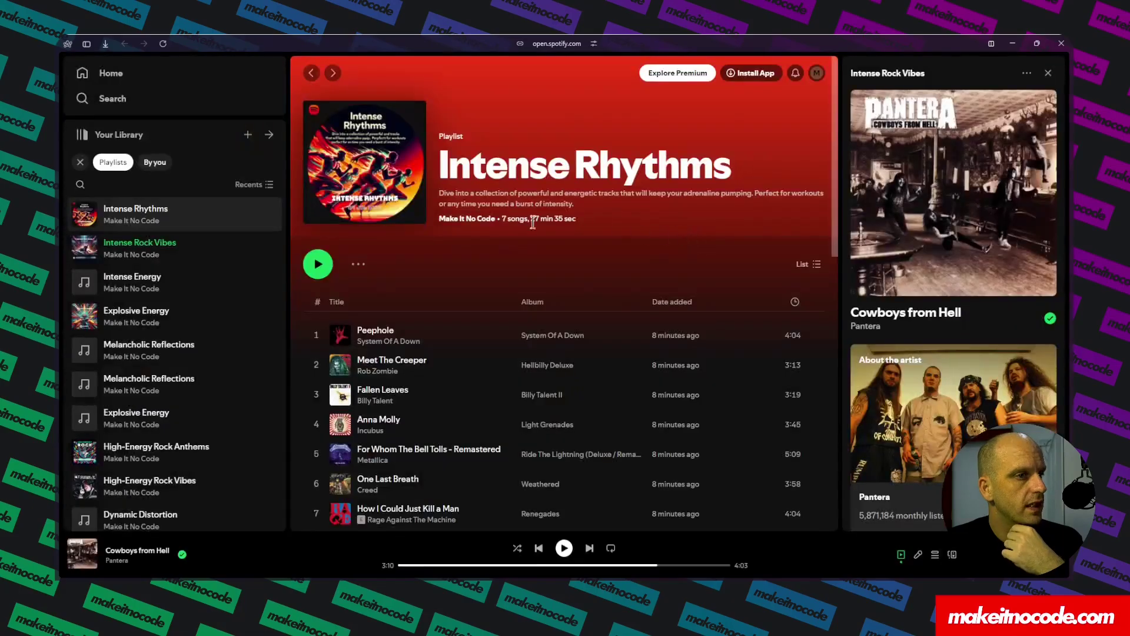
left_click(115, 99)
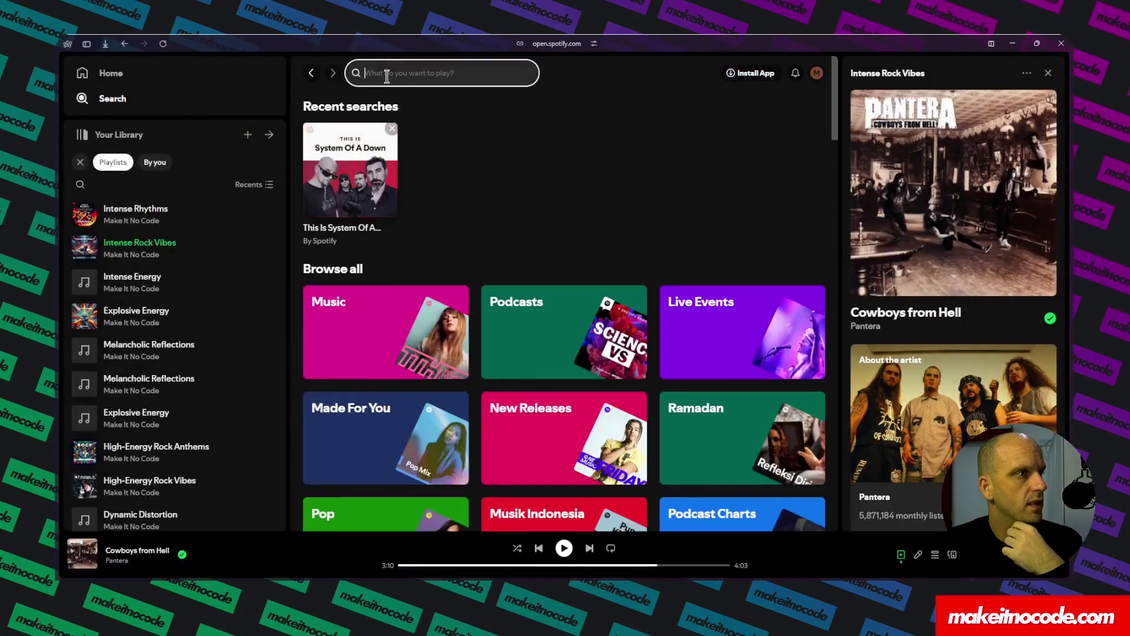
type("bus")
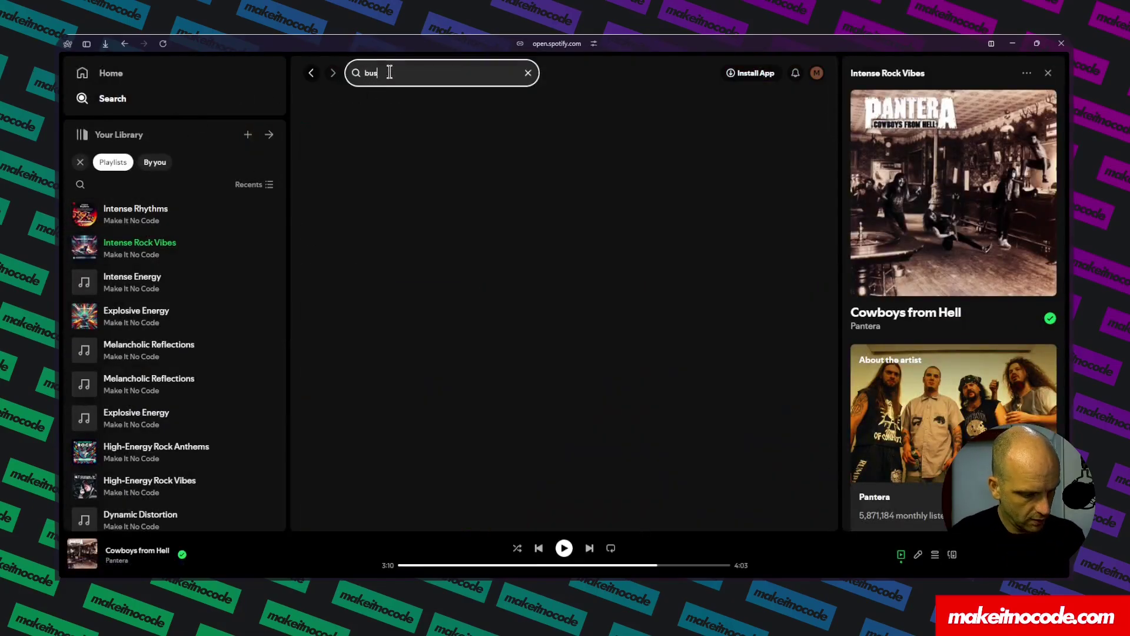
type("ta rhy")
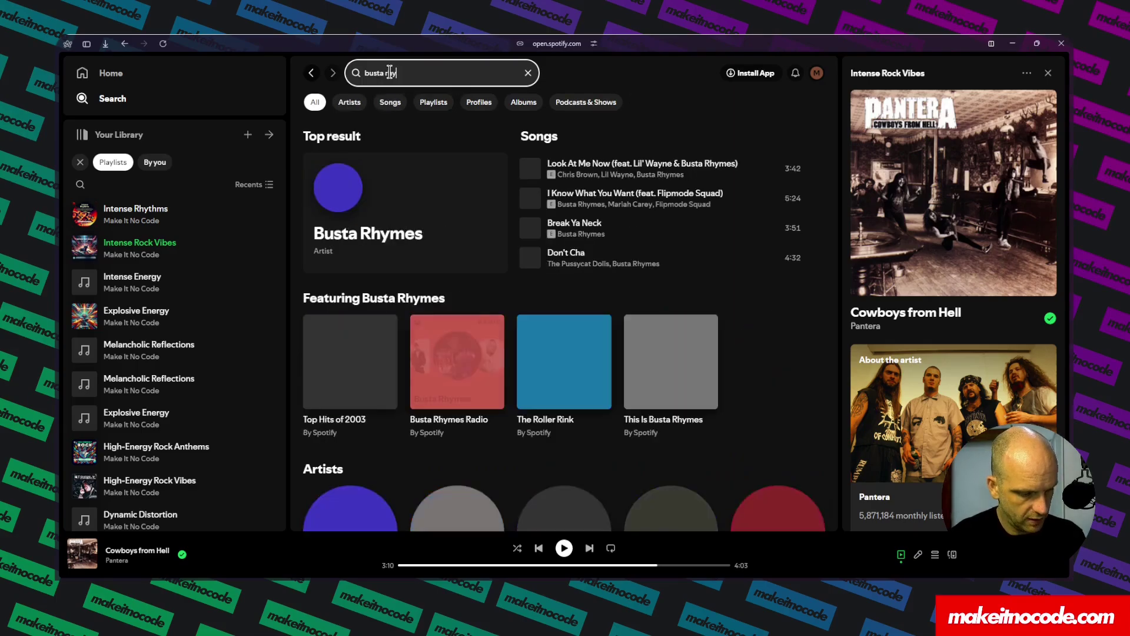
type("me")
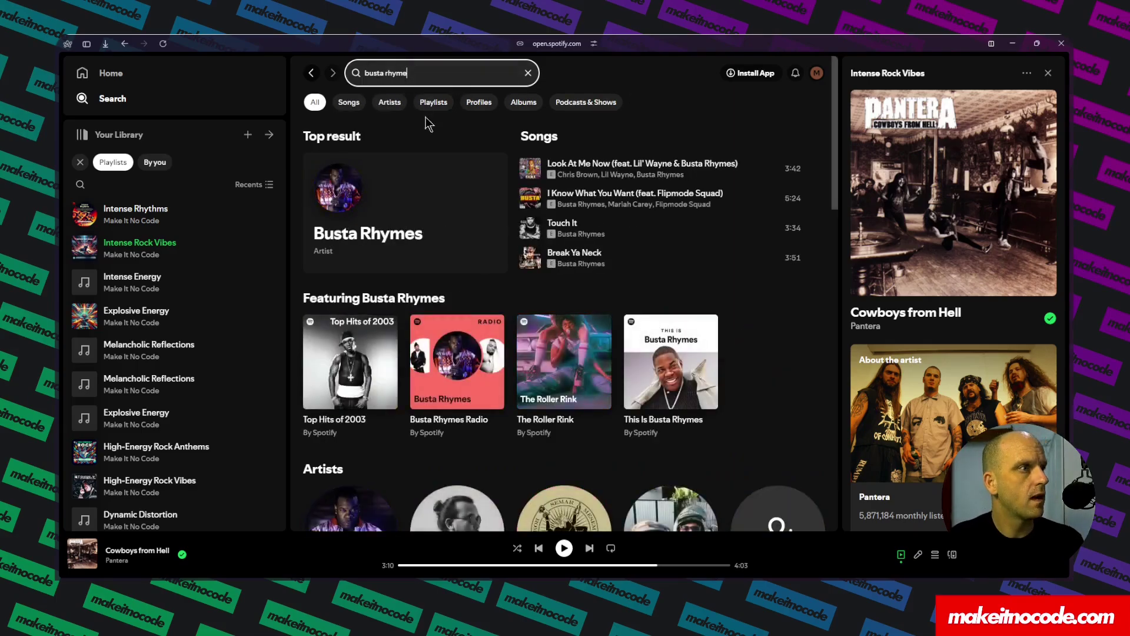
left_click(412, 177)
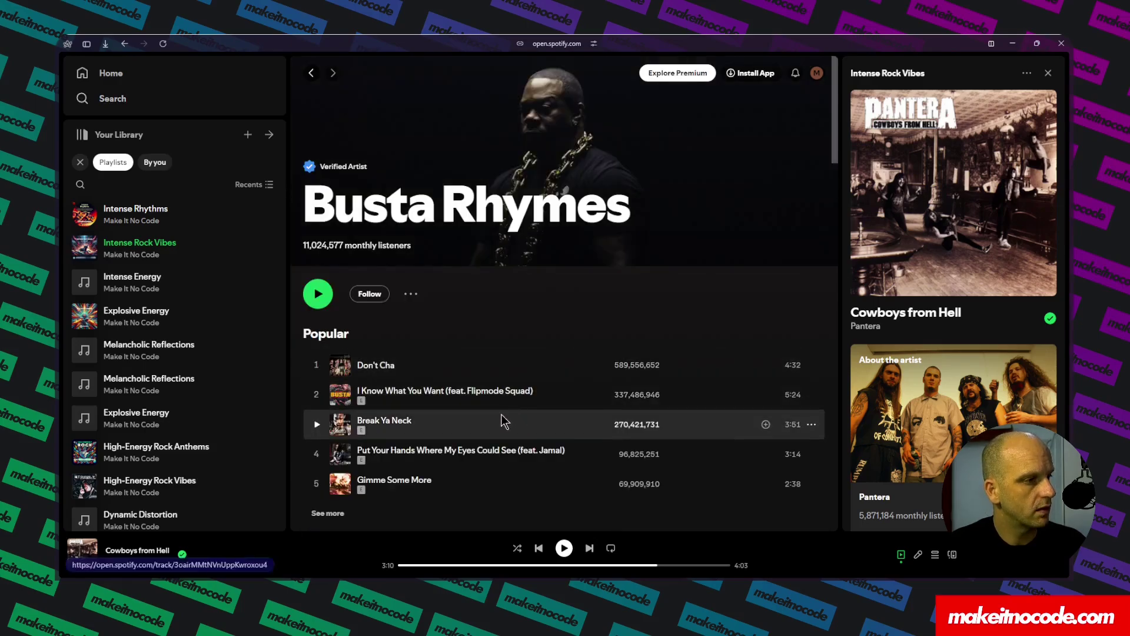
- Copy the song link of "Break Ya Neck" from the artist's popular tracks
right_click(480, 425)
mouse_move(545, 382)
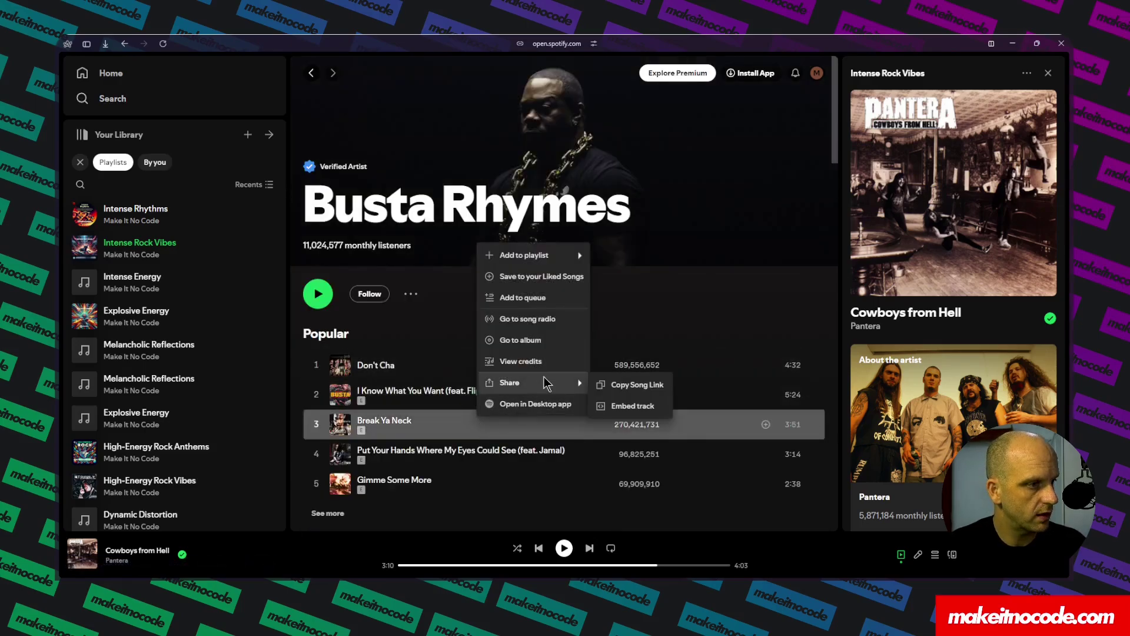
left_click(635, 385)
- Switch back to the Make scenario and auto-align its modules
mouse_move(54, 280)
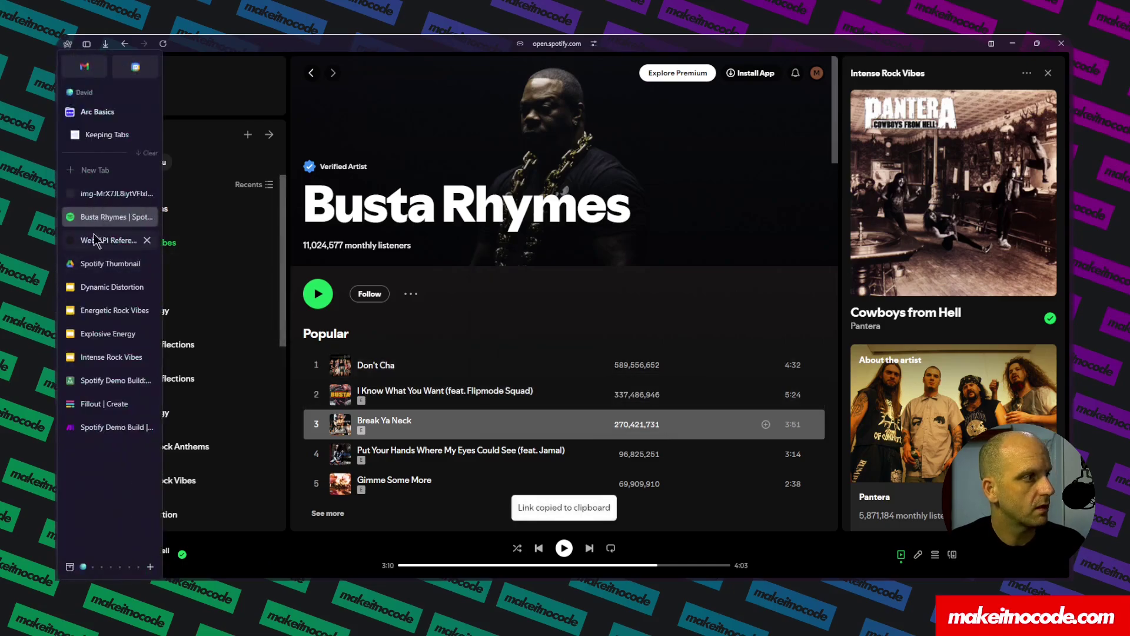
left_click(107, 428)
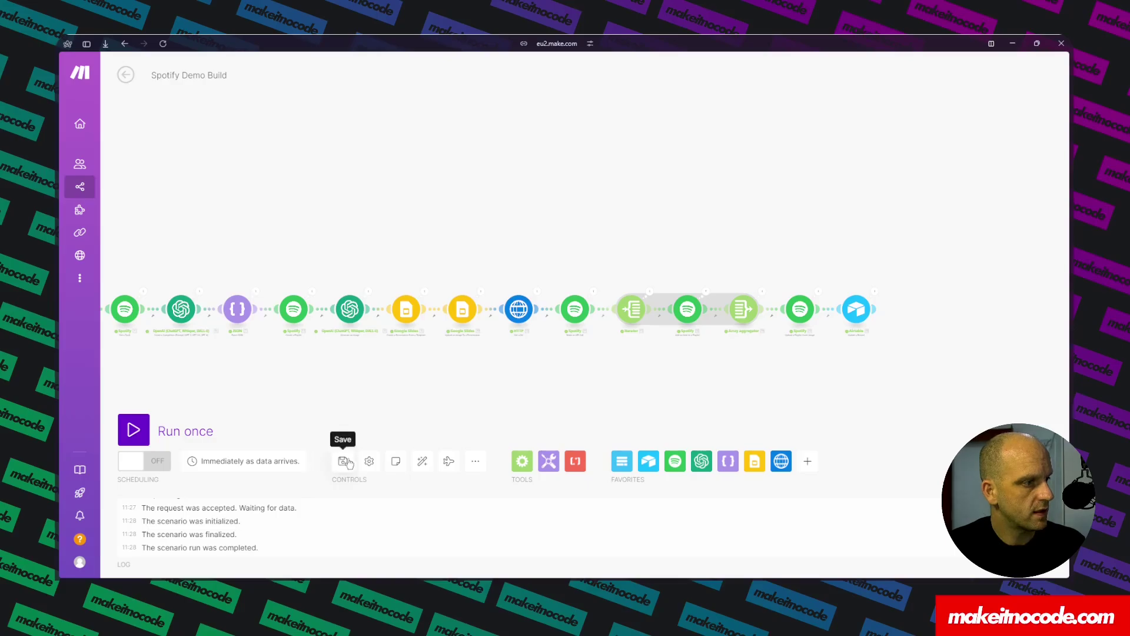
left_click(422, 461)
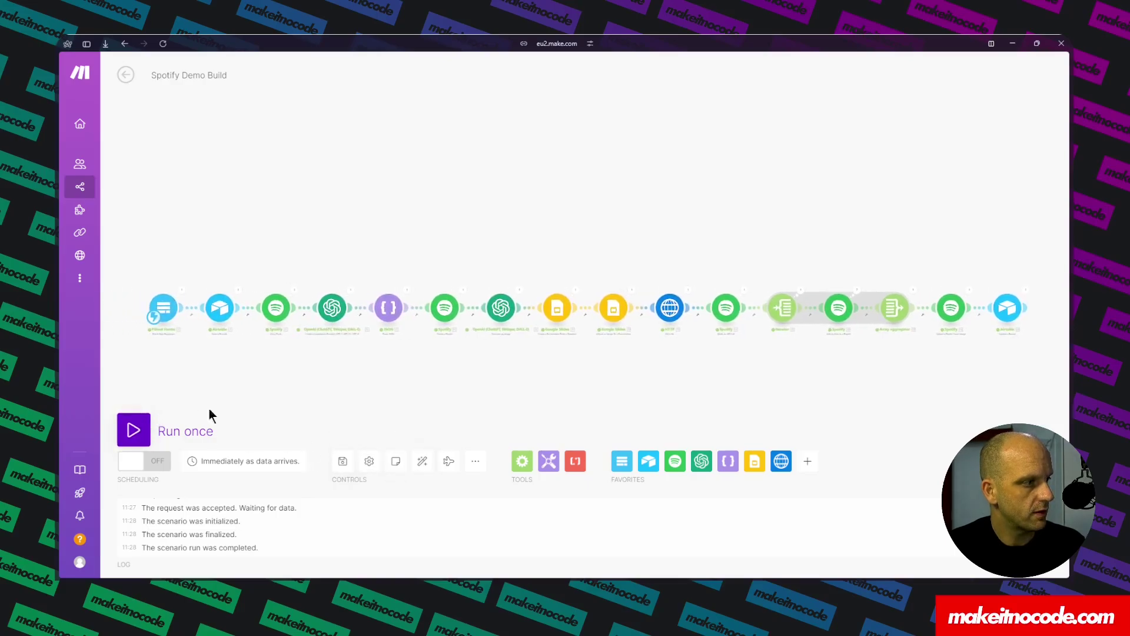
- Save the scenario and run it once, choosing to wait for new webhook data
key("ctrl+s")
left_click(134, 429)
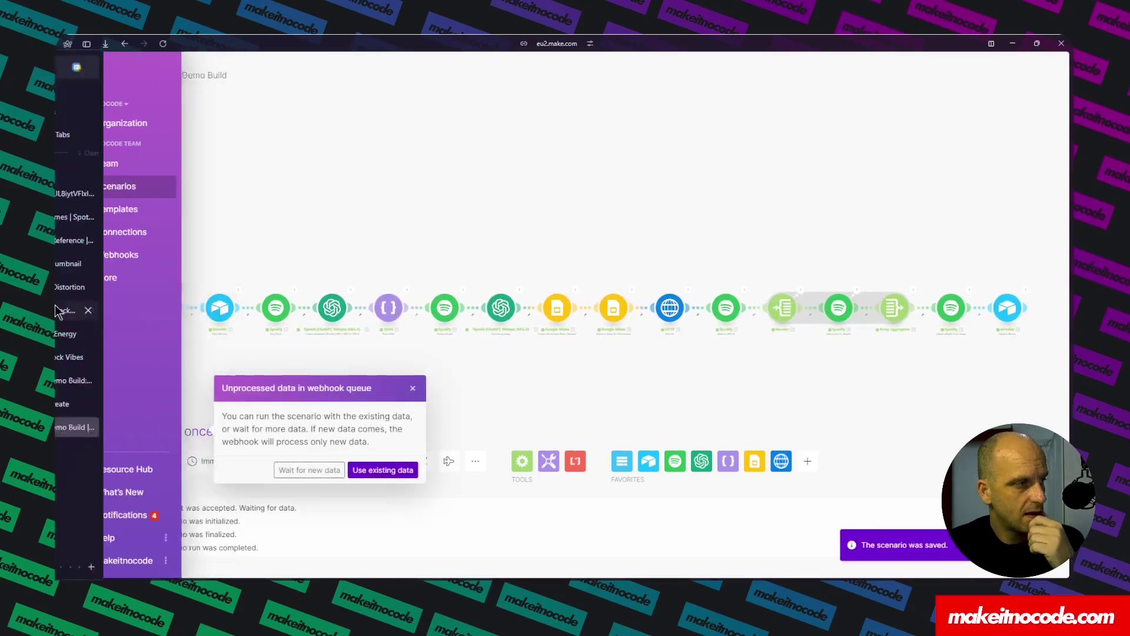
left_click(317, 466)
- Switch to Fillout and open the Spotify Demo Build form from the list of all forms
mouse_move(55, 325)
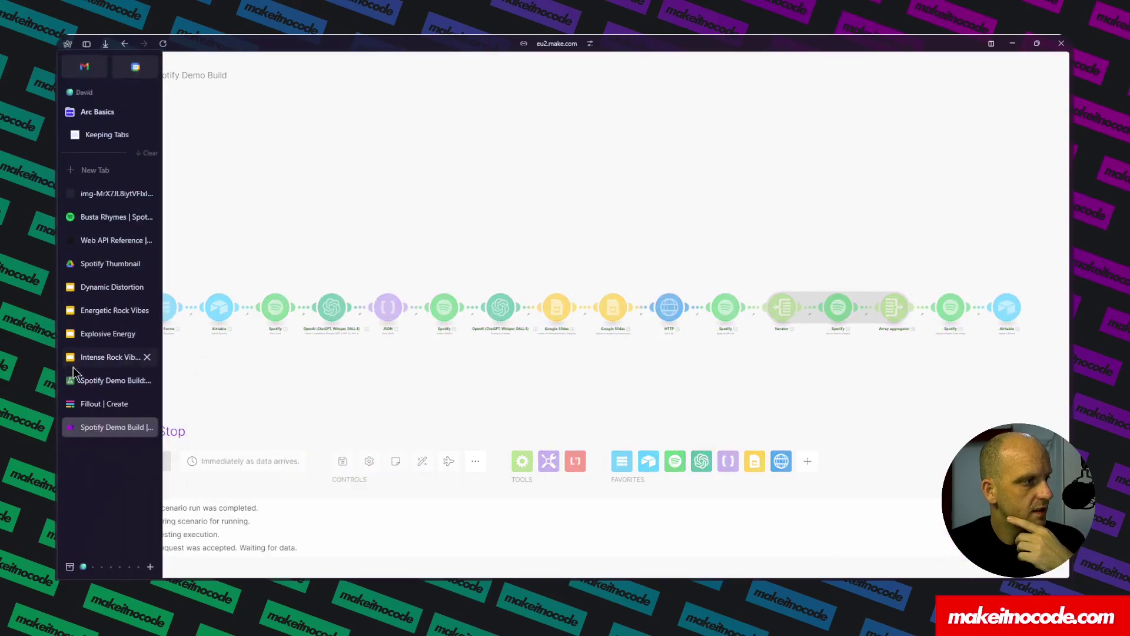
left_click(106, 405)
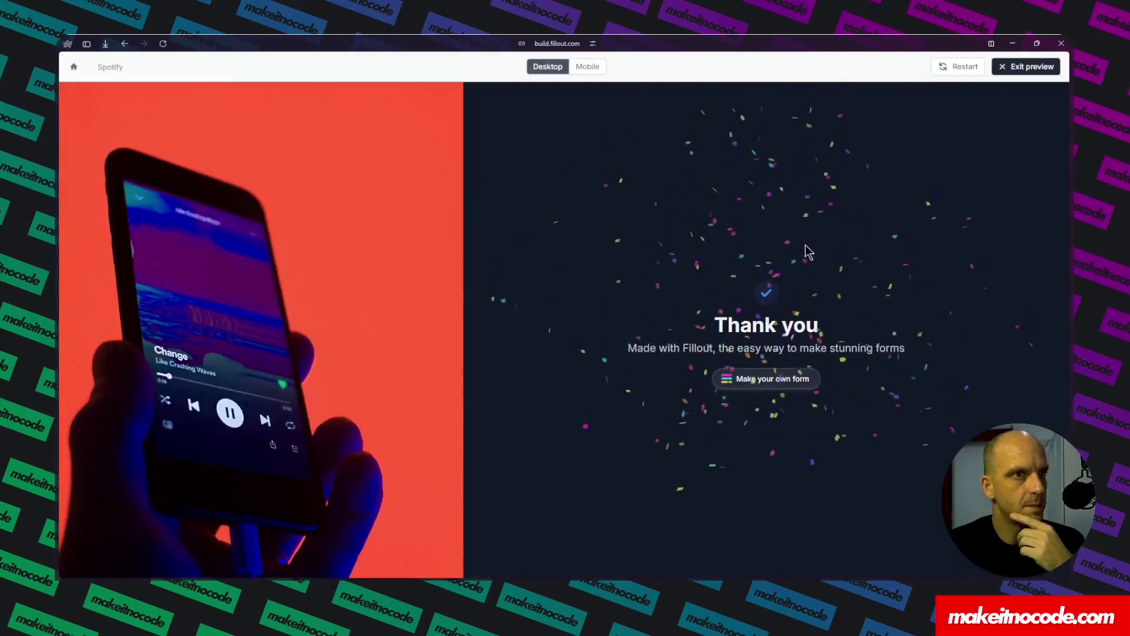
left_click(951, 68)
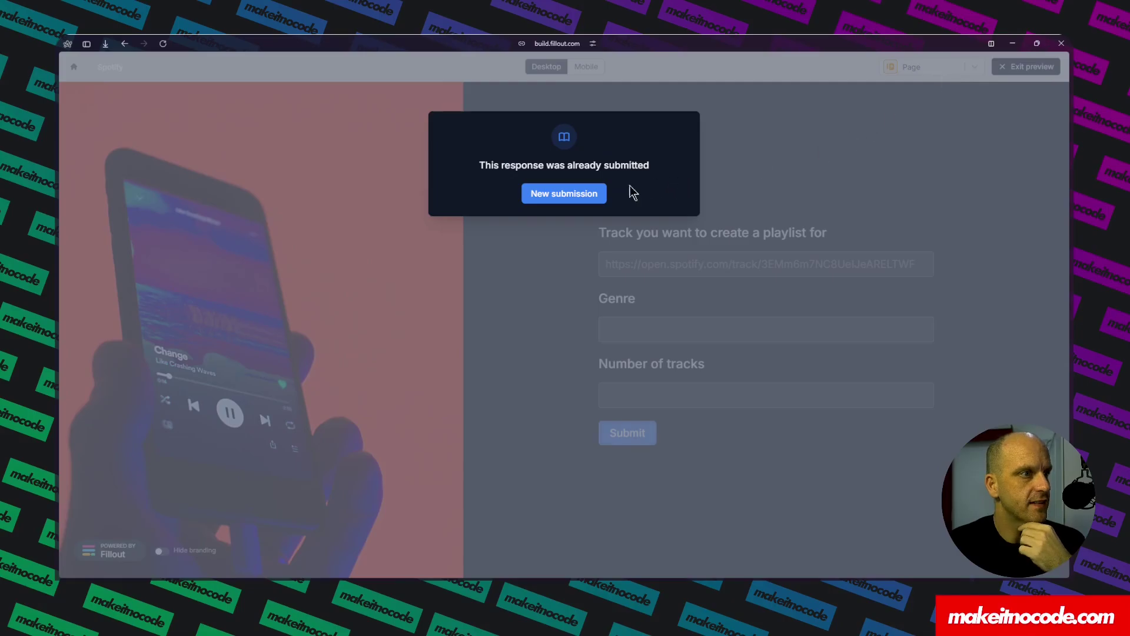
left_click(564, 195)
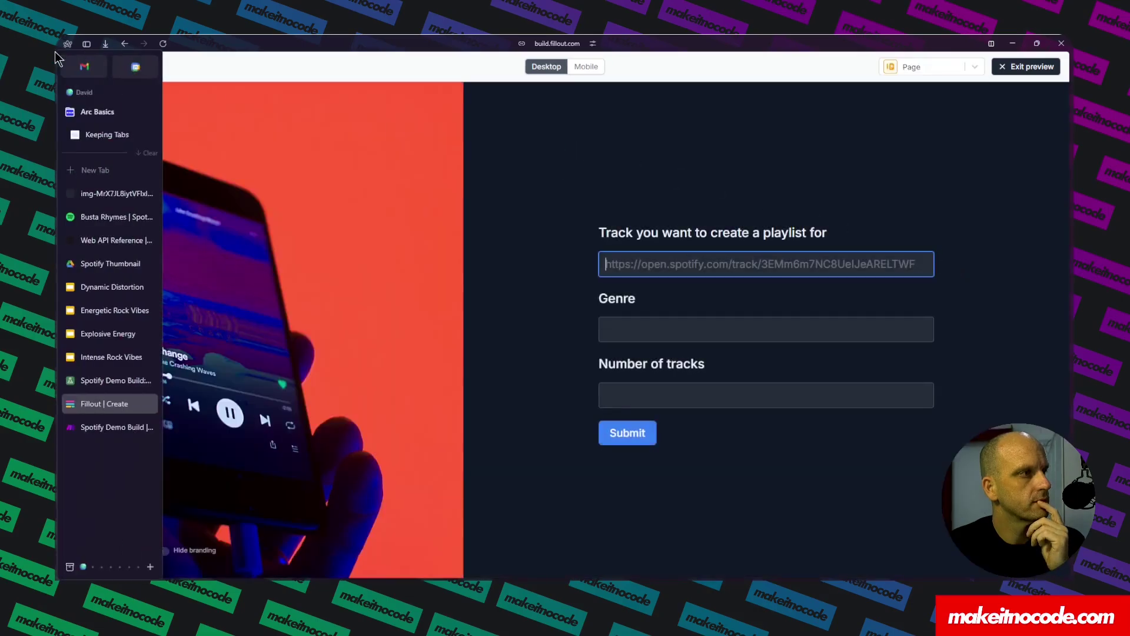
mouse_move(62, 288)
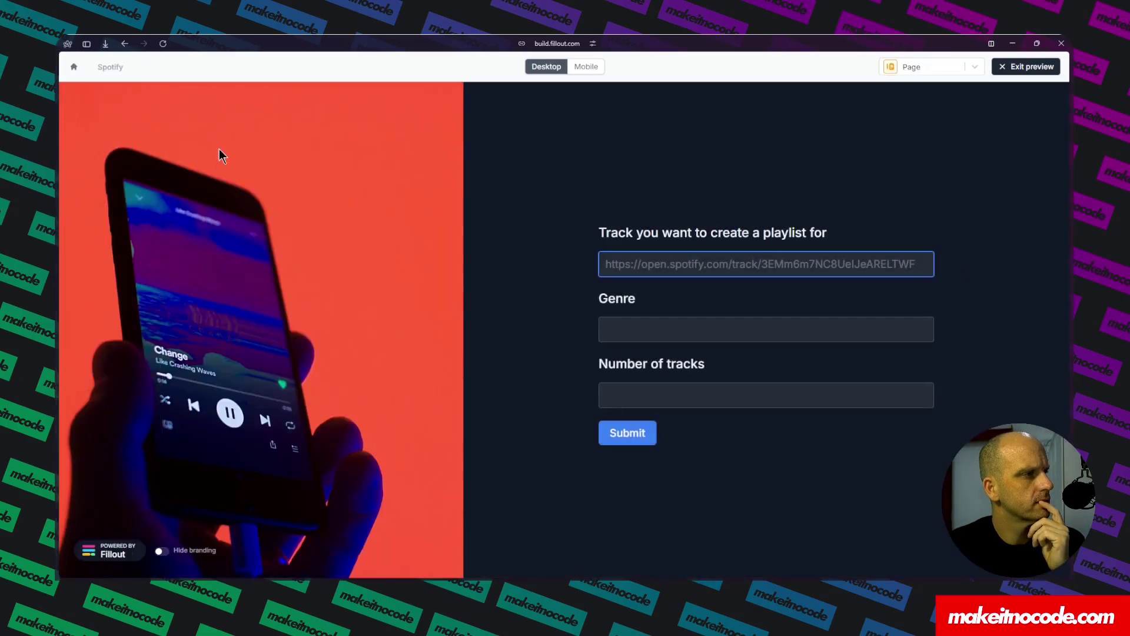
left_click(74, 69)
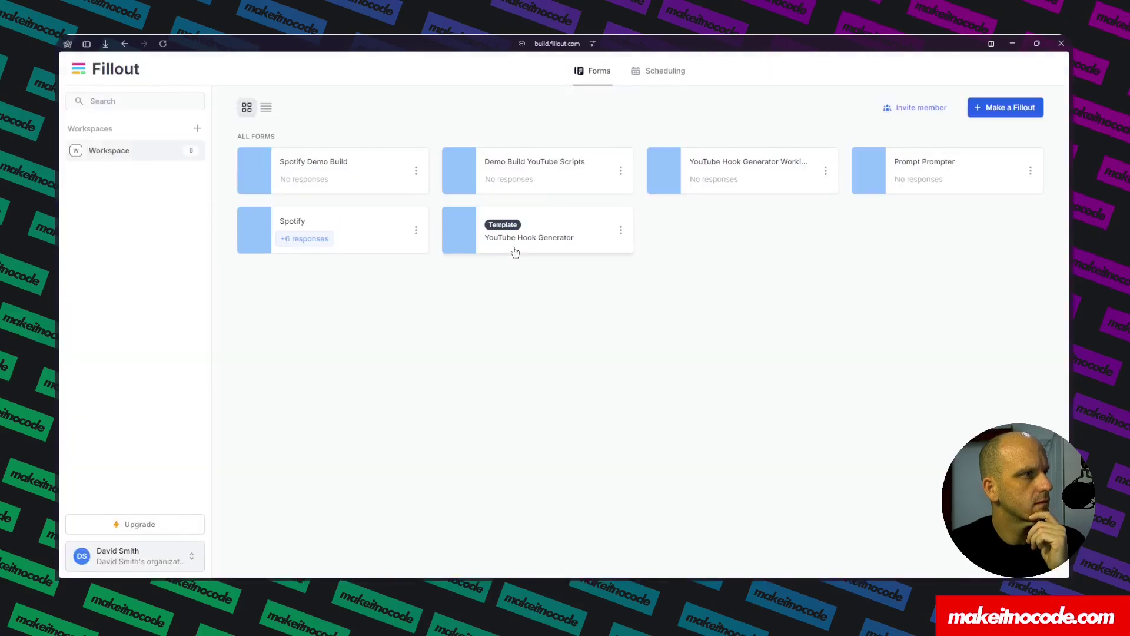
left_click(343, 166)
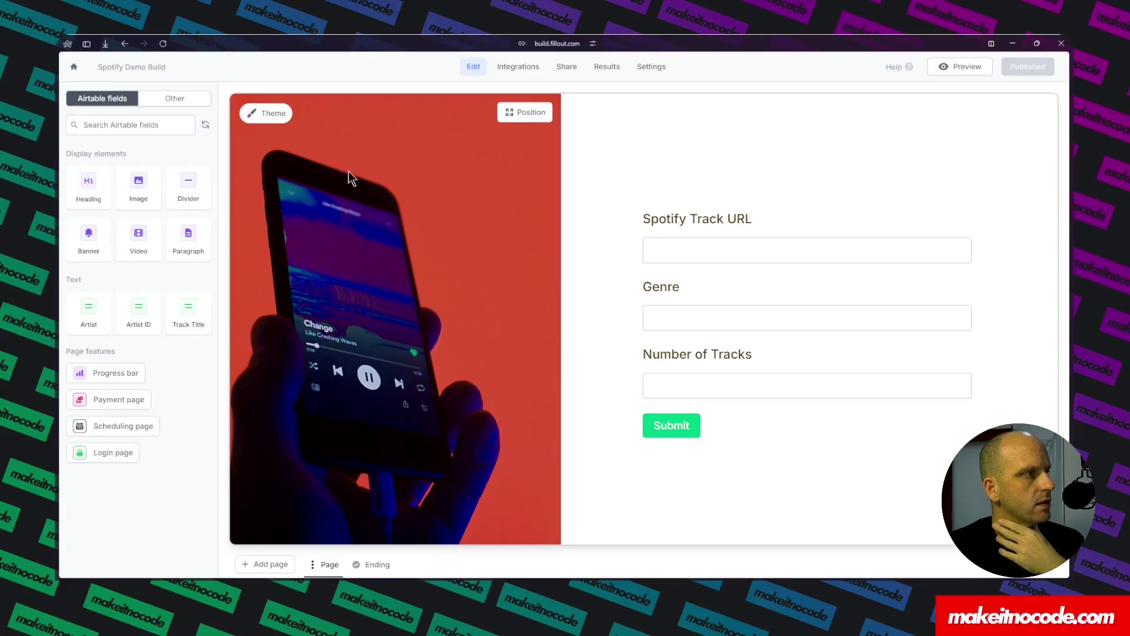
- Try to fill in the form fields in the editor with the copied track link, genre Hip Hop and 8 tracks
left_click(695, 248)
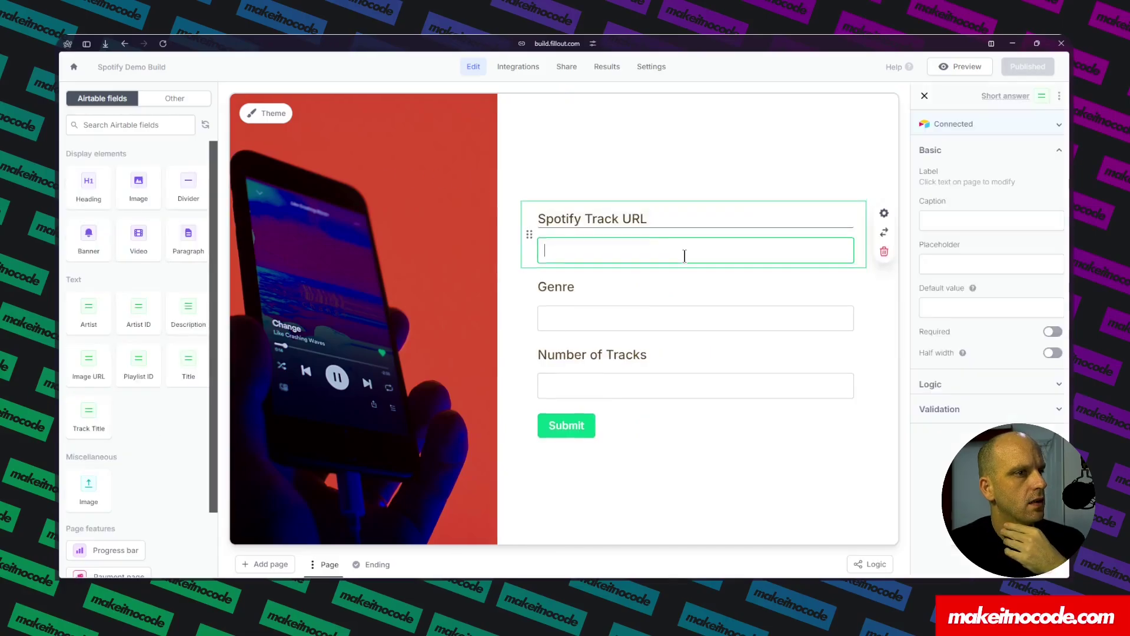
key("ctrl+v")
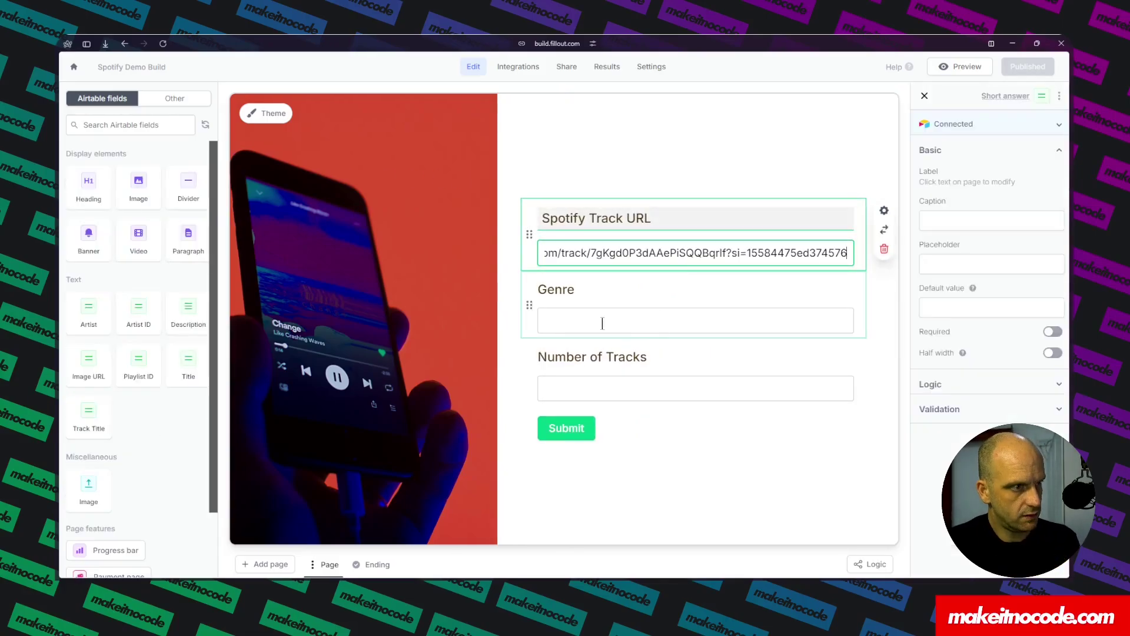
left_click(563, 320)
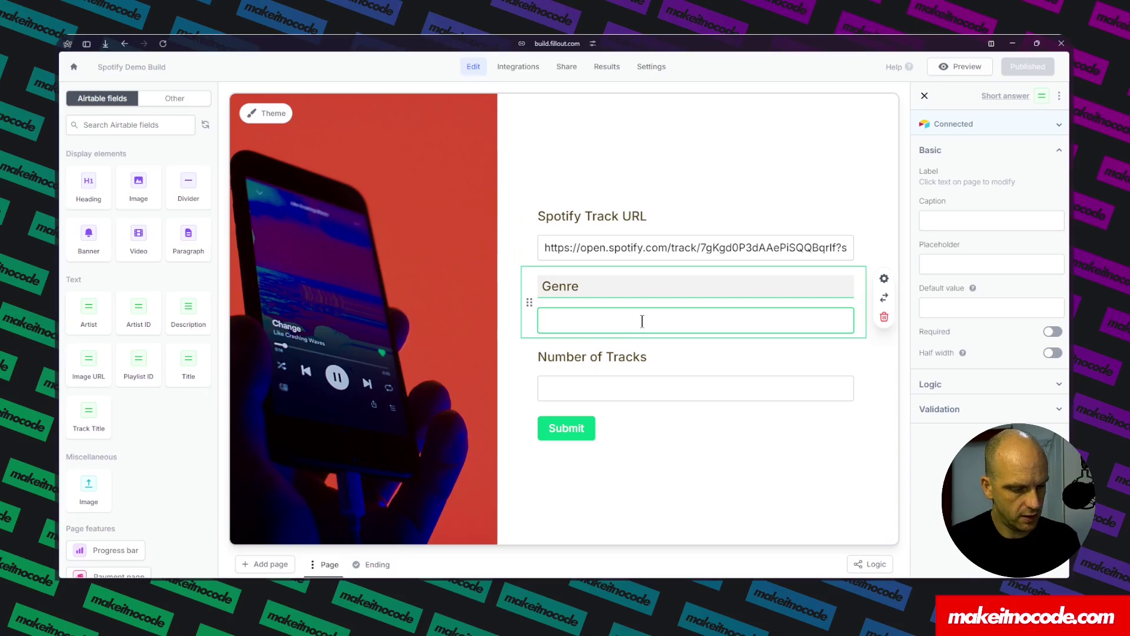
type("Hip Hop")
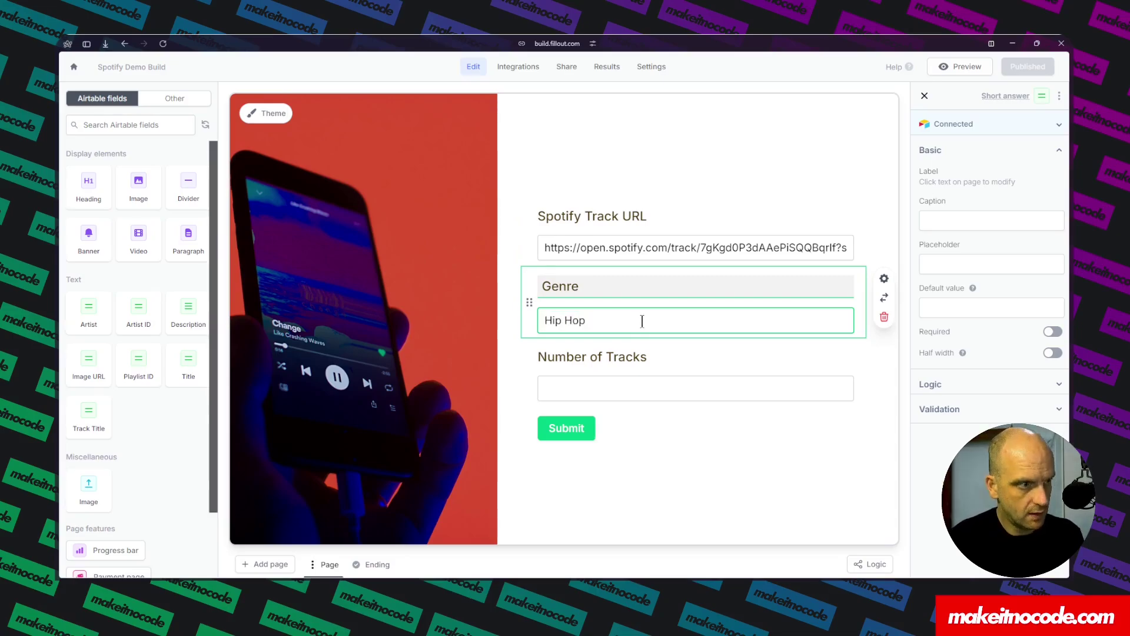
left_click(571, 388)
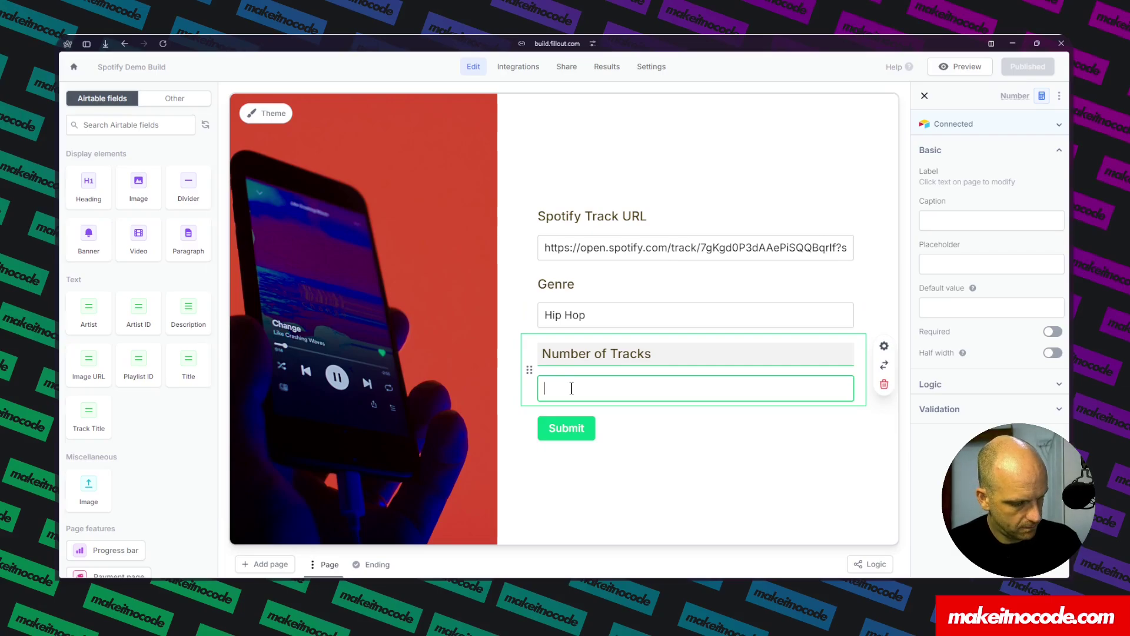
type("8")
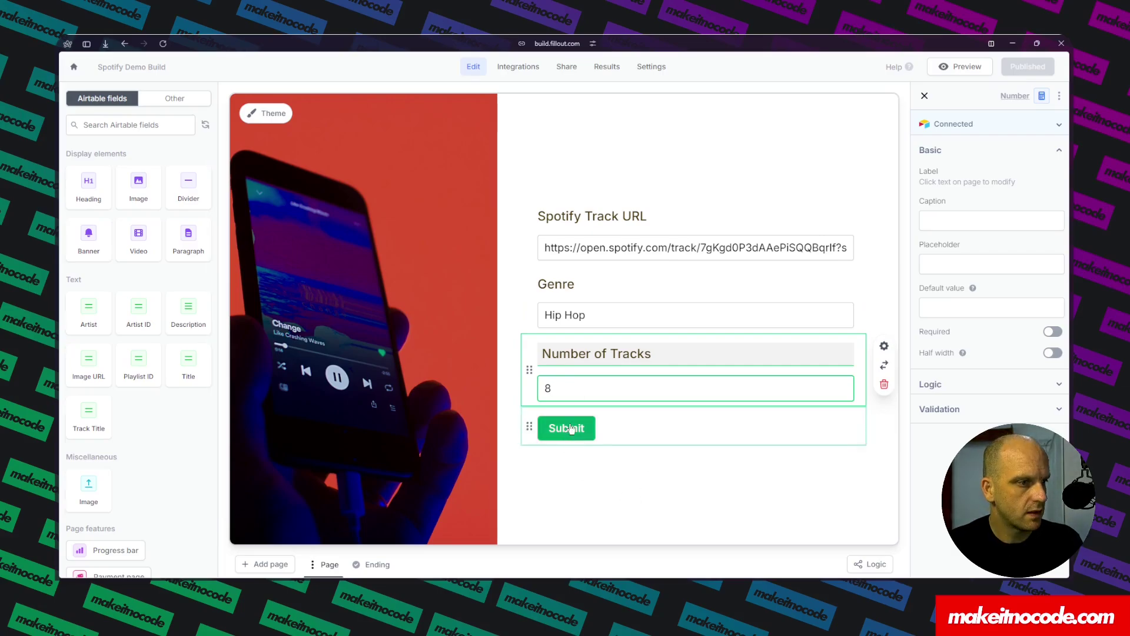
- Preview the form and submit it with the copied Spotify track URL, genre Hip Hop and 8 as the number of tracks
left_click(942, 66)
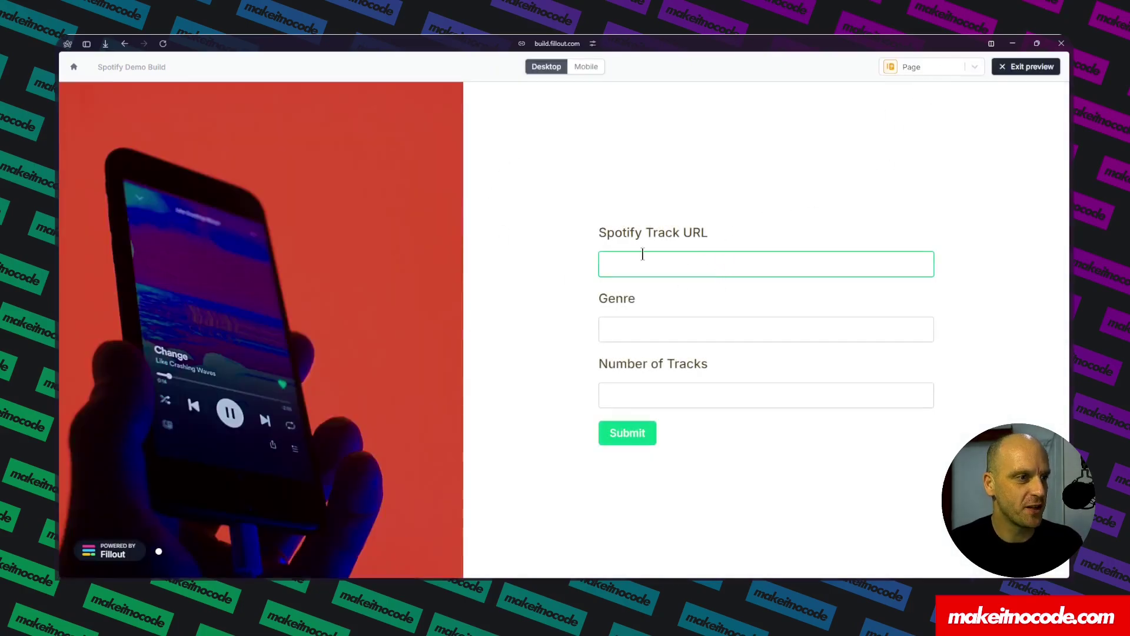
key("ctrl+v")
left_click(634, 330)
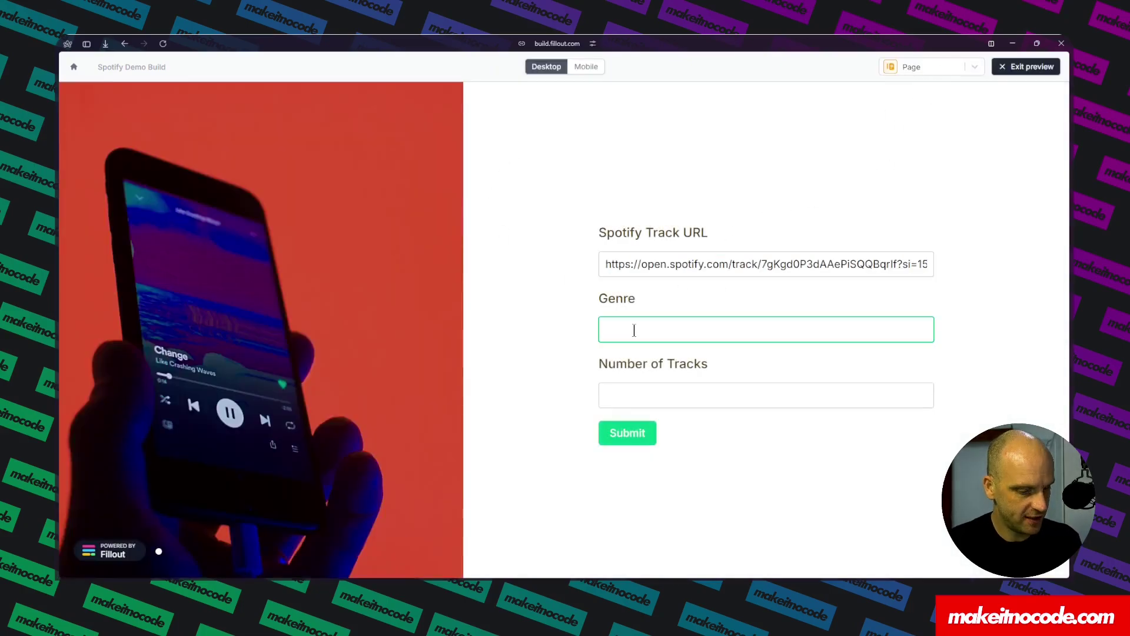
type("Hip Hop")
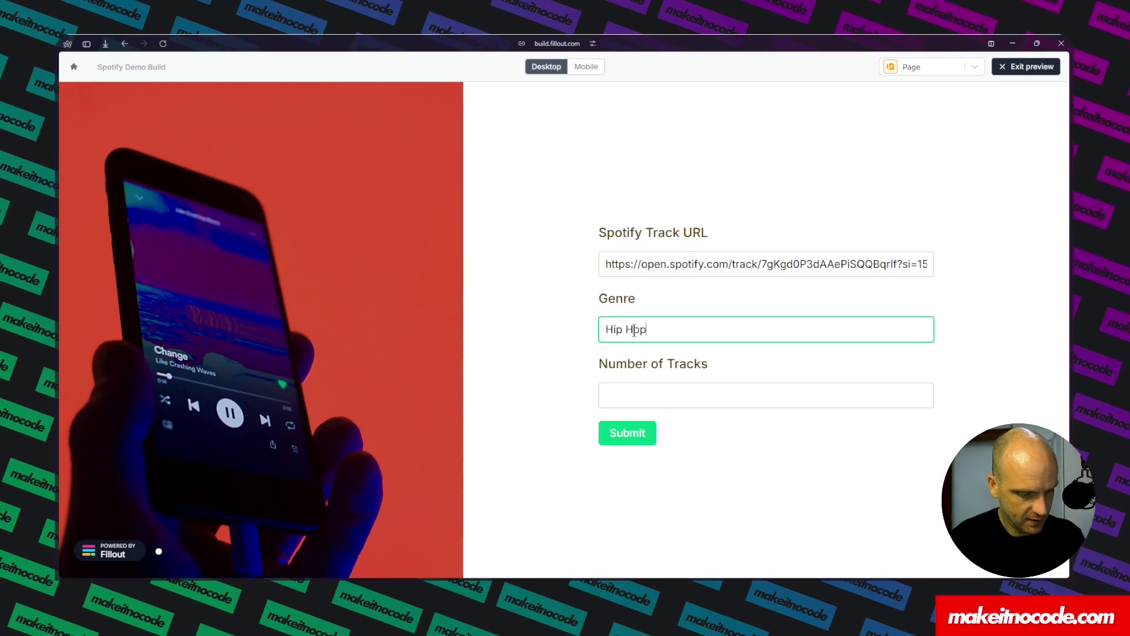
left_click(613, 395)
type("8")
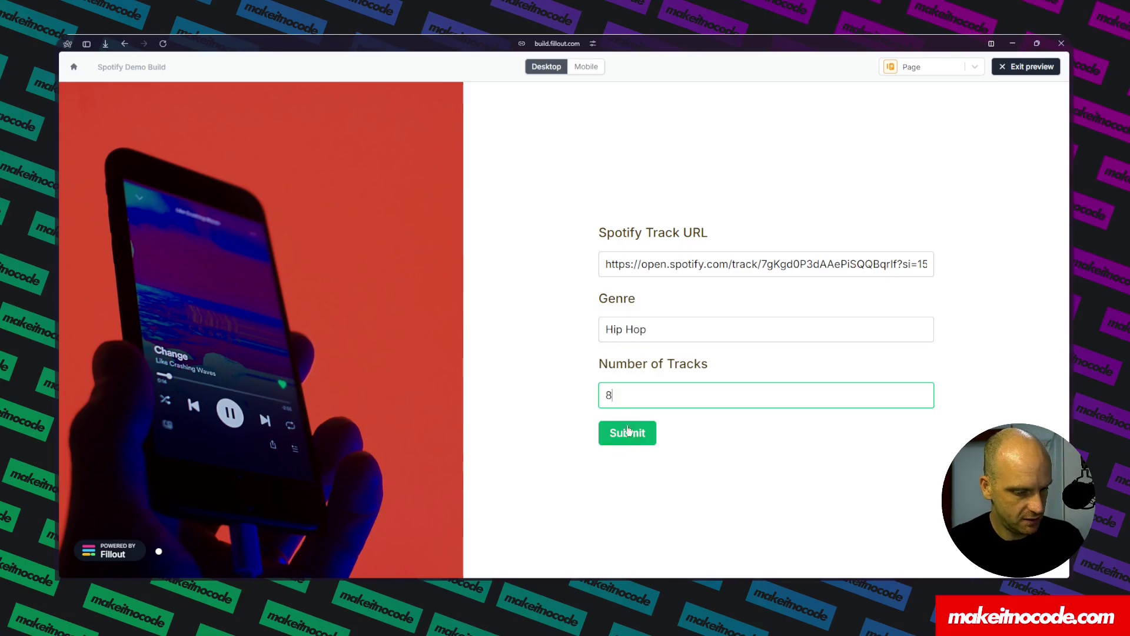
left_click(628, 433)
- Check the running scenario's progress in Make and look for the submitted record in the Airtable Playlists table
mouse_move(58, 424)
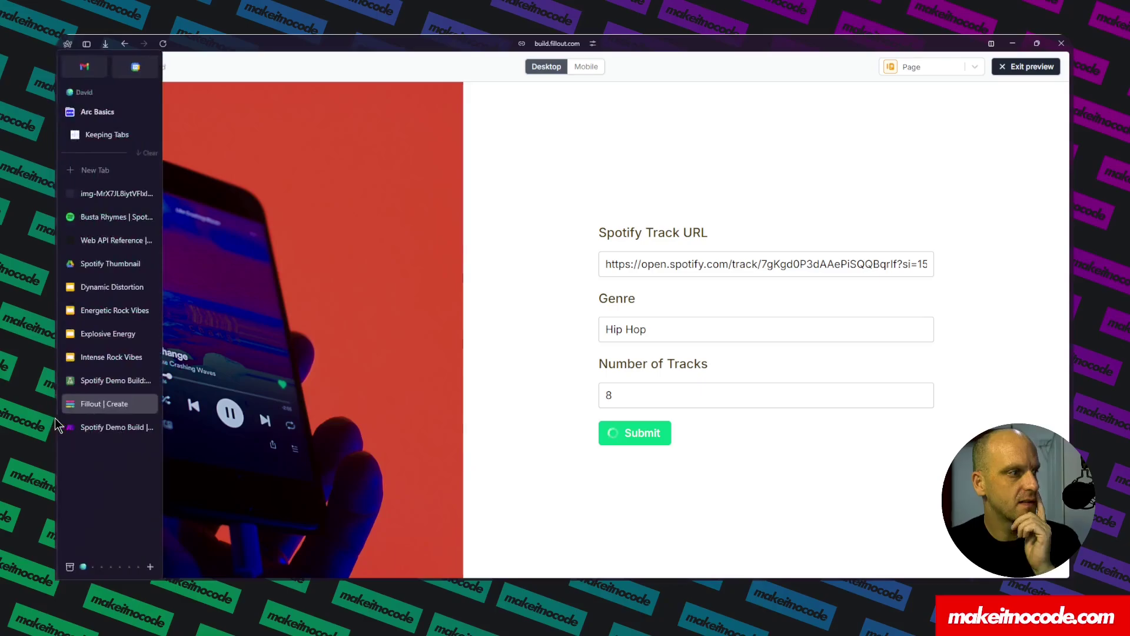
left_click(89, 427)
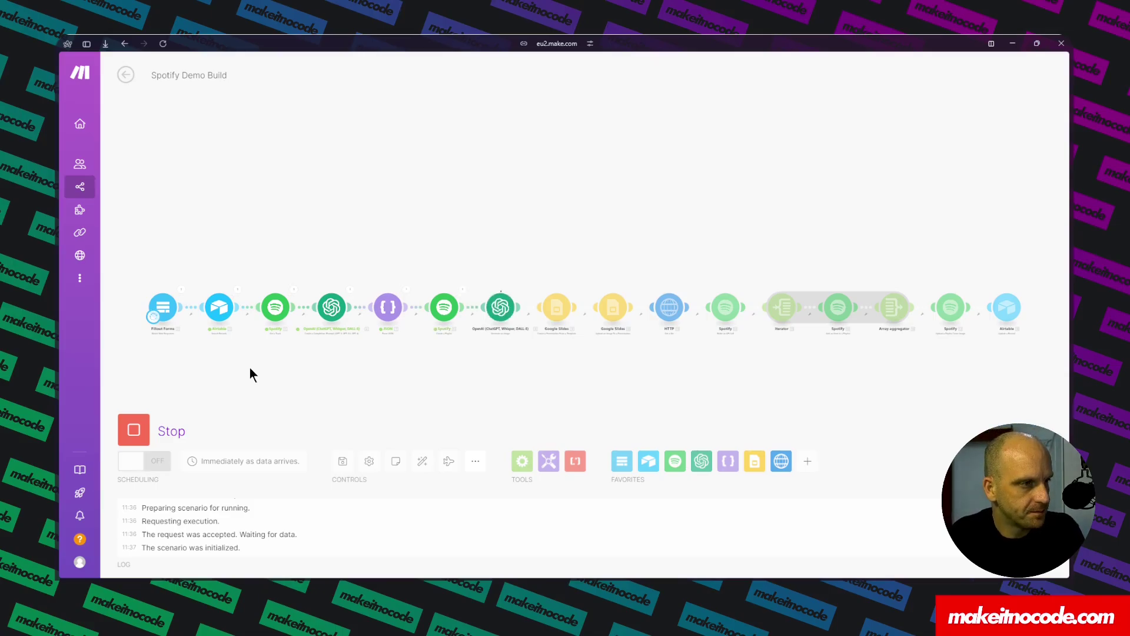
mouse_move(62, 400)
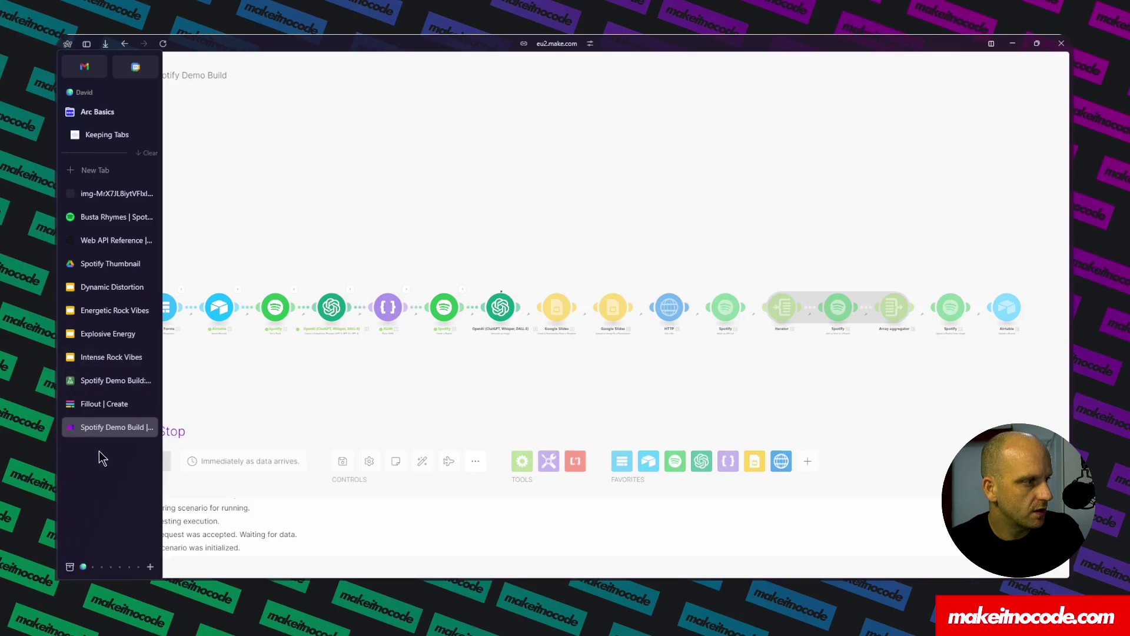
left_click(95, 386)
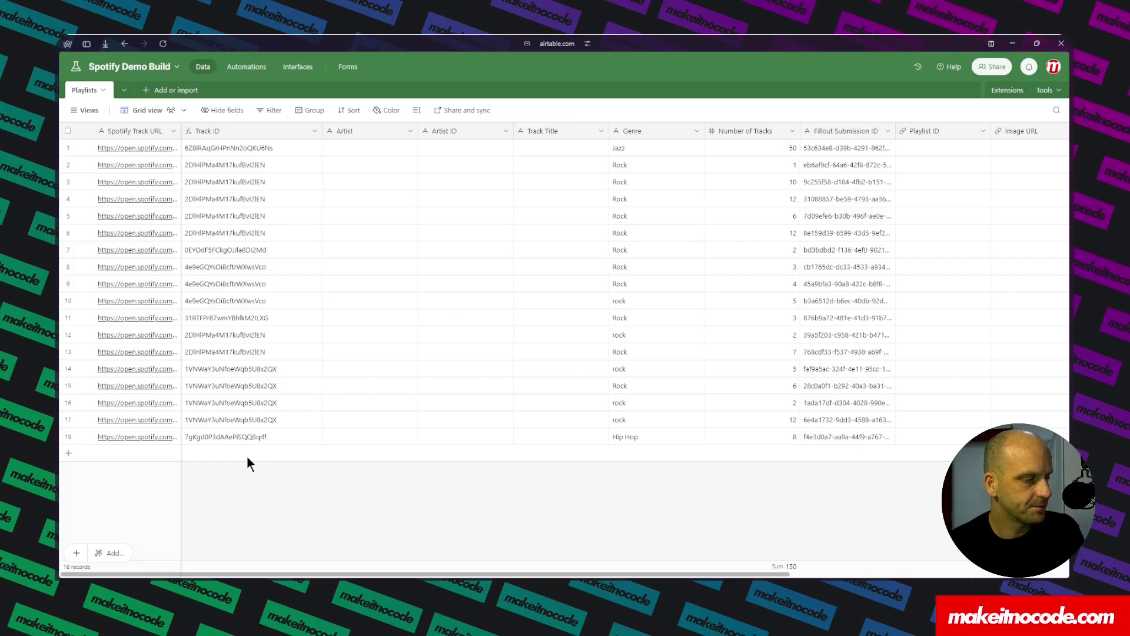
mouse_move(87, 403)
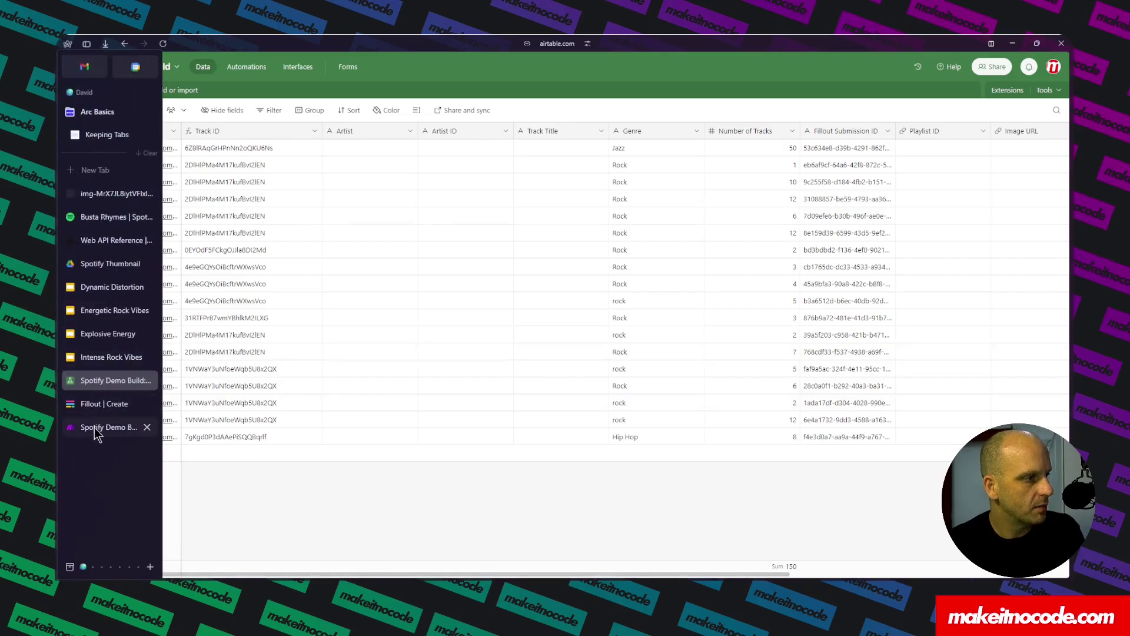
left_click(97, 428)
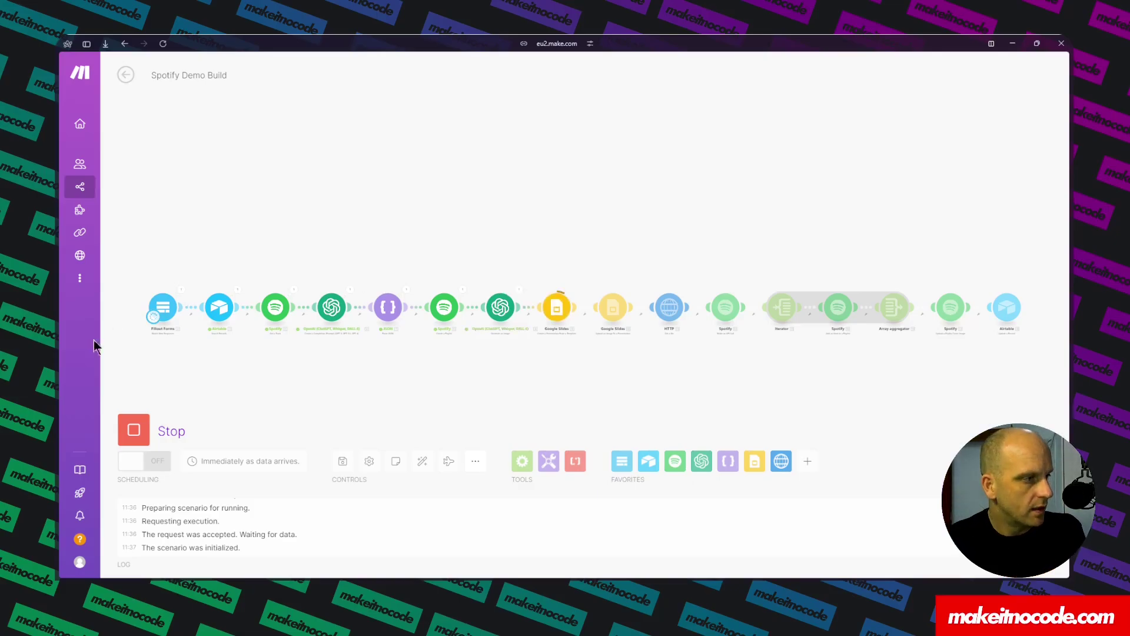
mouse_move(59, 364)
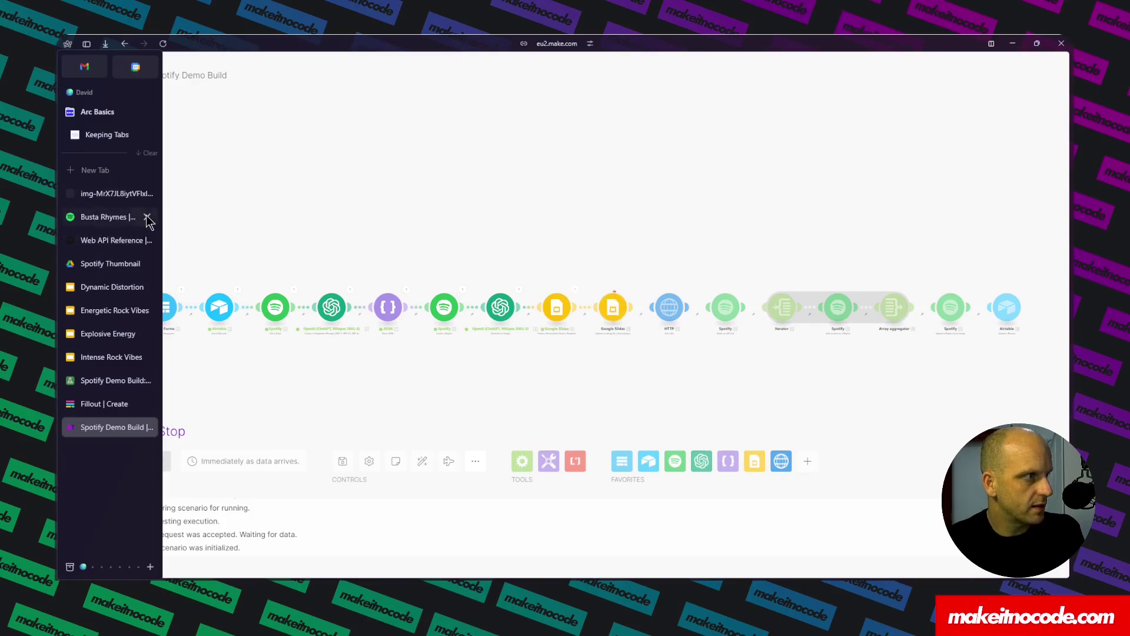
- Inspect the second OpenAI module's run output, expand its image data and copy the generated image URL
left_click(519, 291)
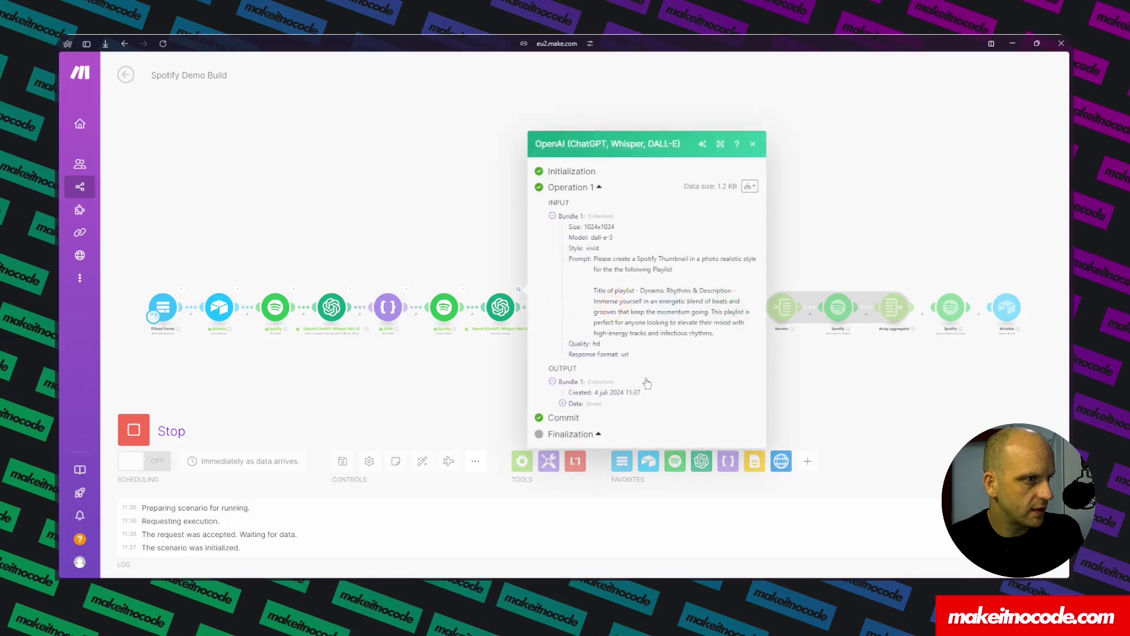
left_click(562, 404)
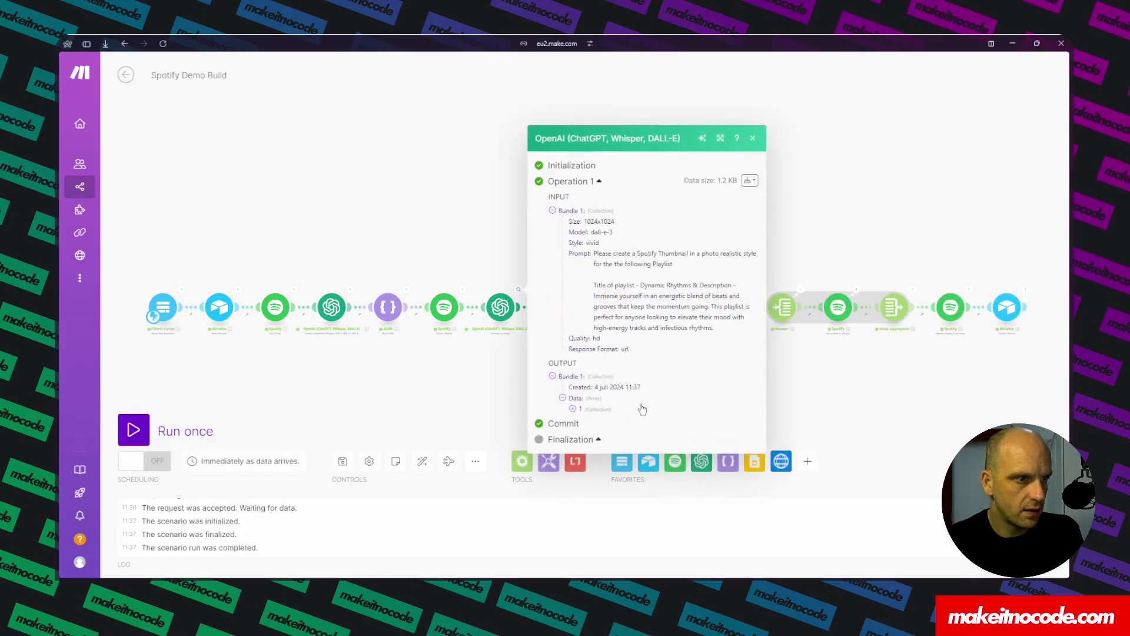
left_click(571, 409)
scroll(686, 471, "down", 2)
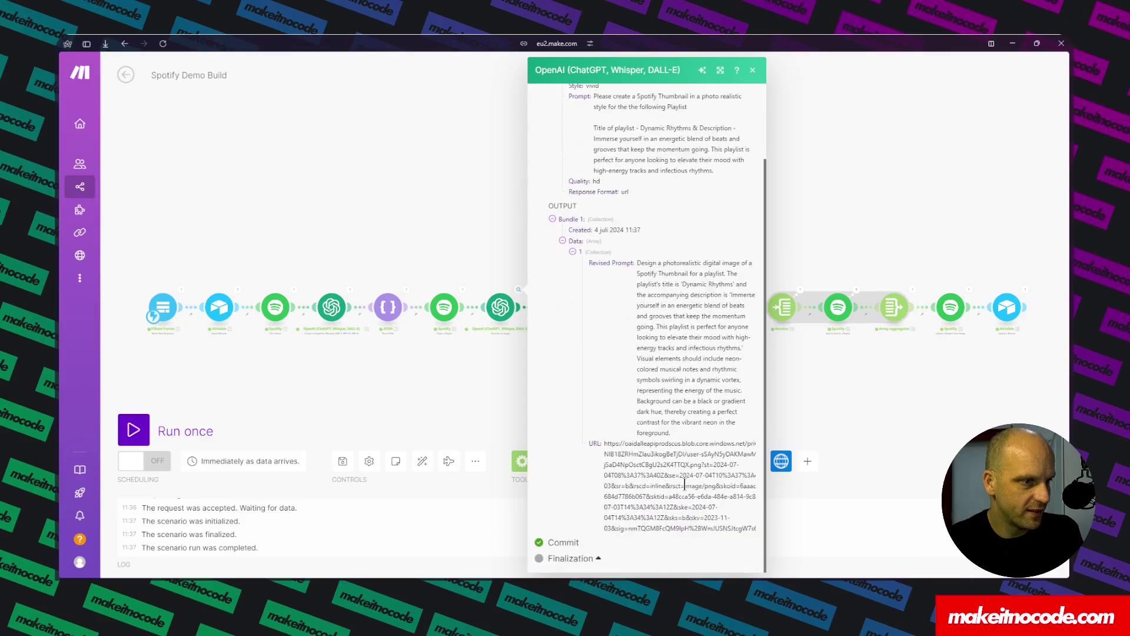
double_click(679, 466)
triple_click(679, 466)
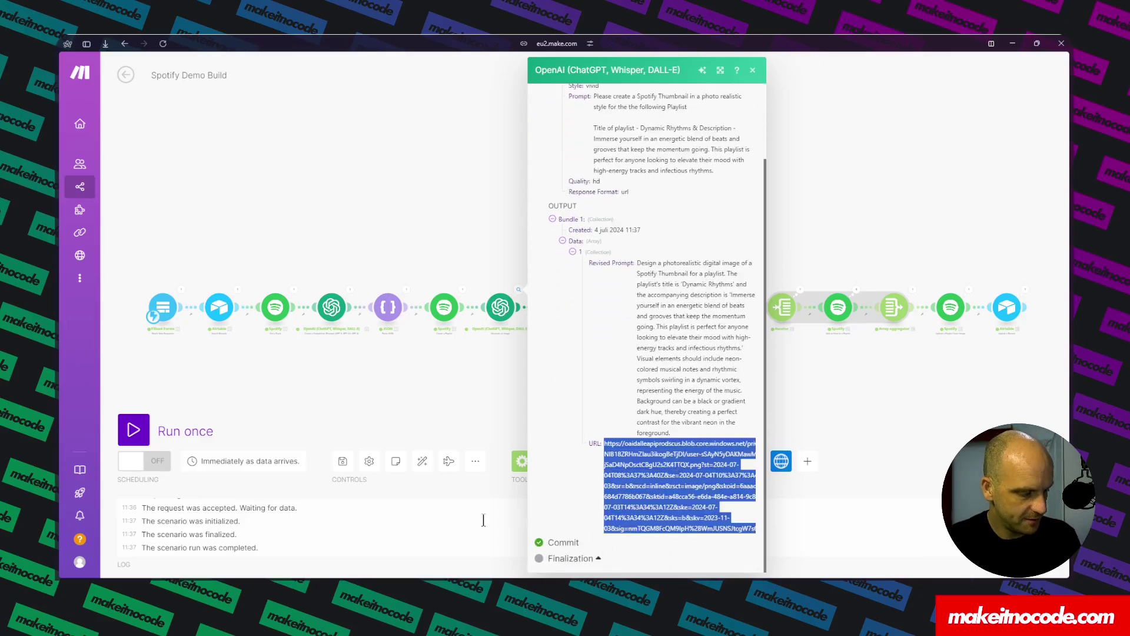
- Open the copied image URL in a new browser tab to view the generated thumbnail
mouse_move(57, 400)
left_click(94, 169)
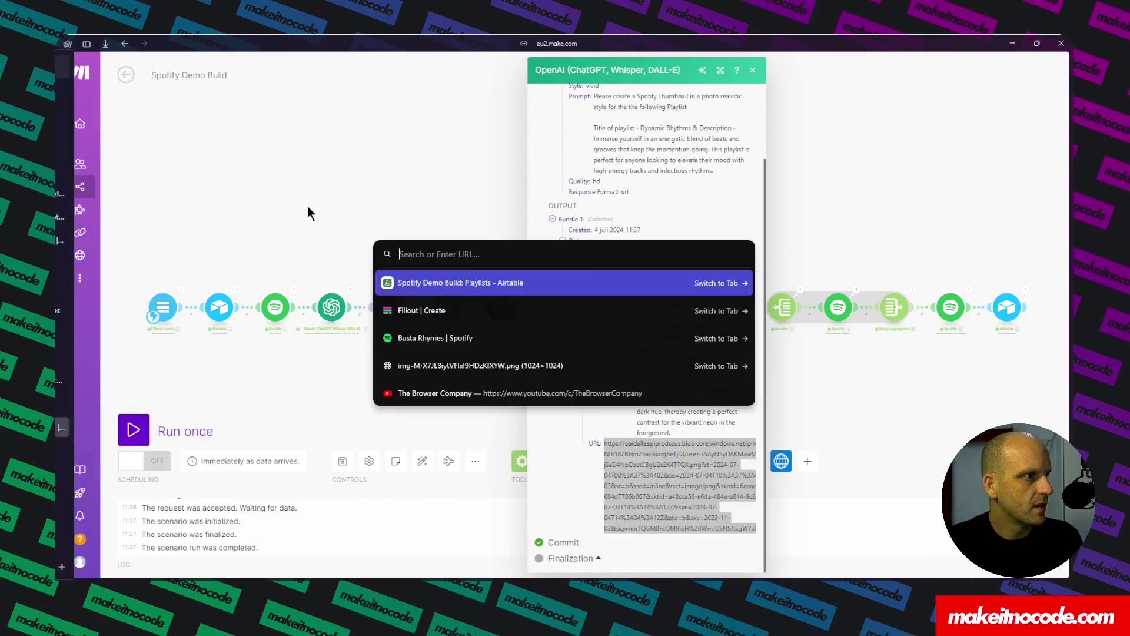
key("ctrl+v")
key("Return")
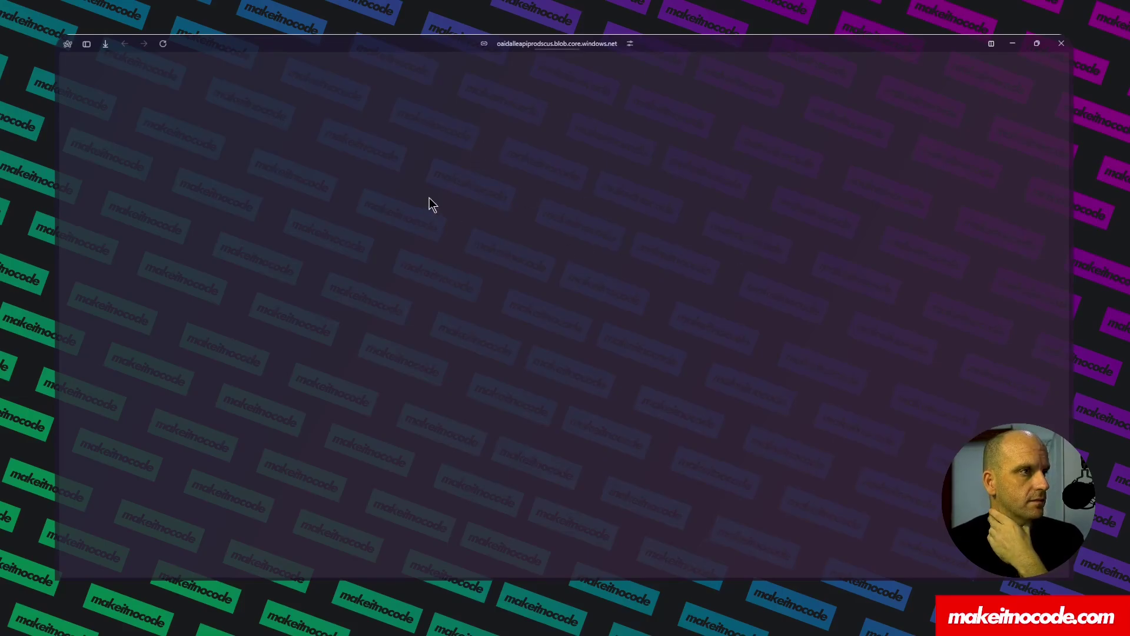
- Switch to the Airtable Playlists table and review the Hip Hop record's Playlist ID, Image URL, Image, Title and Description fields
mouse_move(54, 278)
left_click(86, 450)
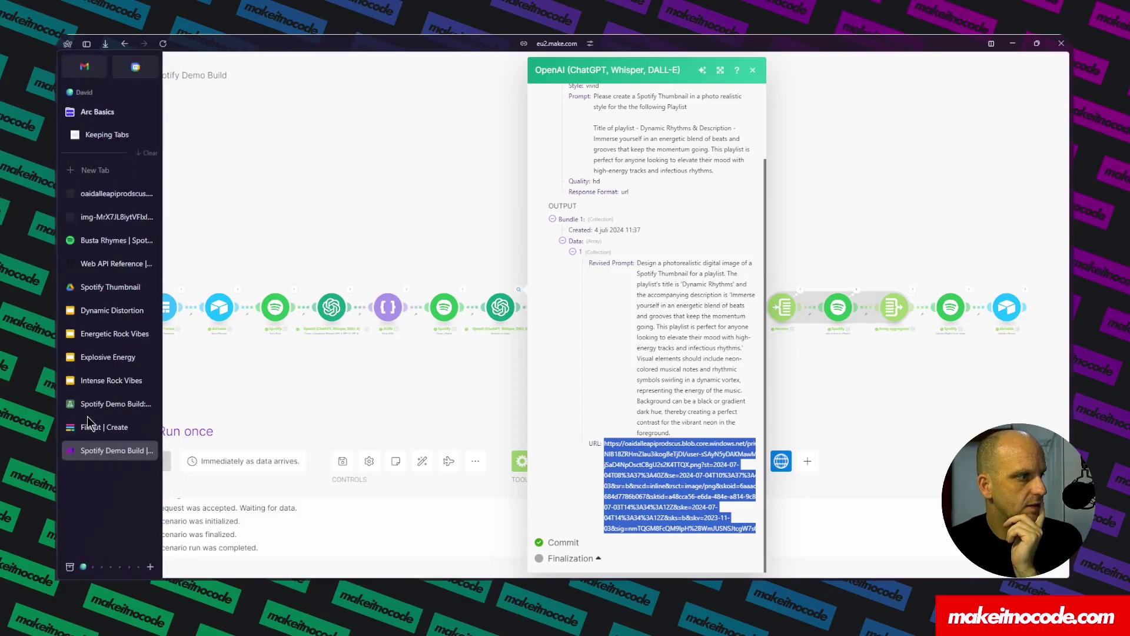
left_click(116, 404)
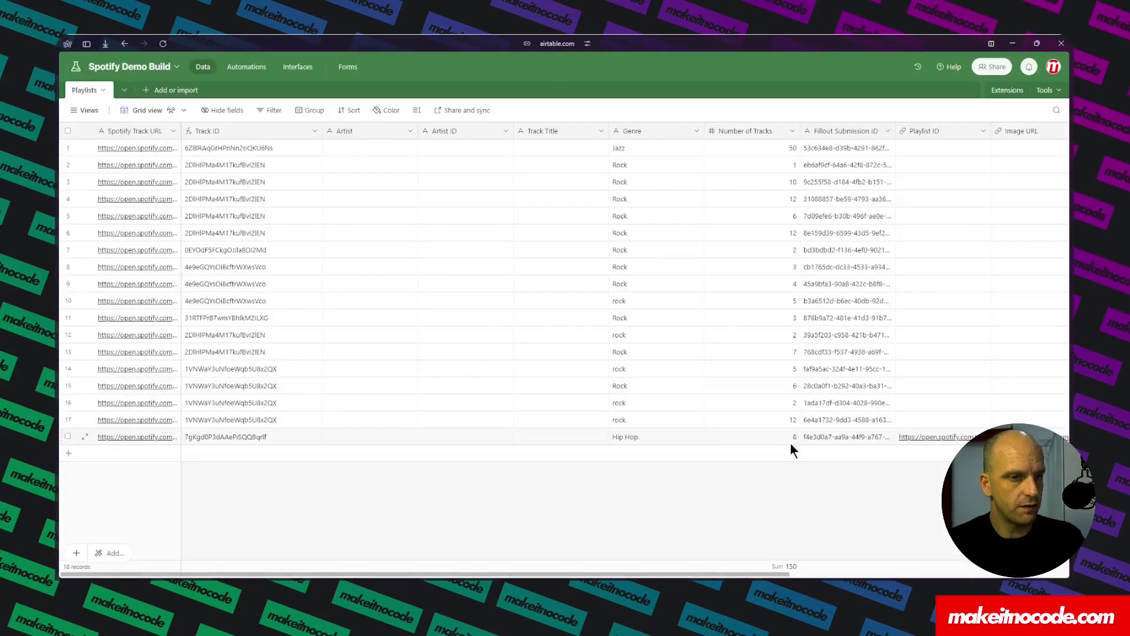
scroll(790, 443, "right", 5)
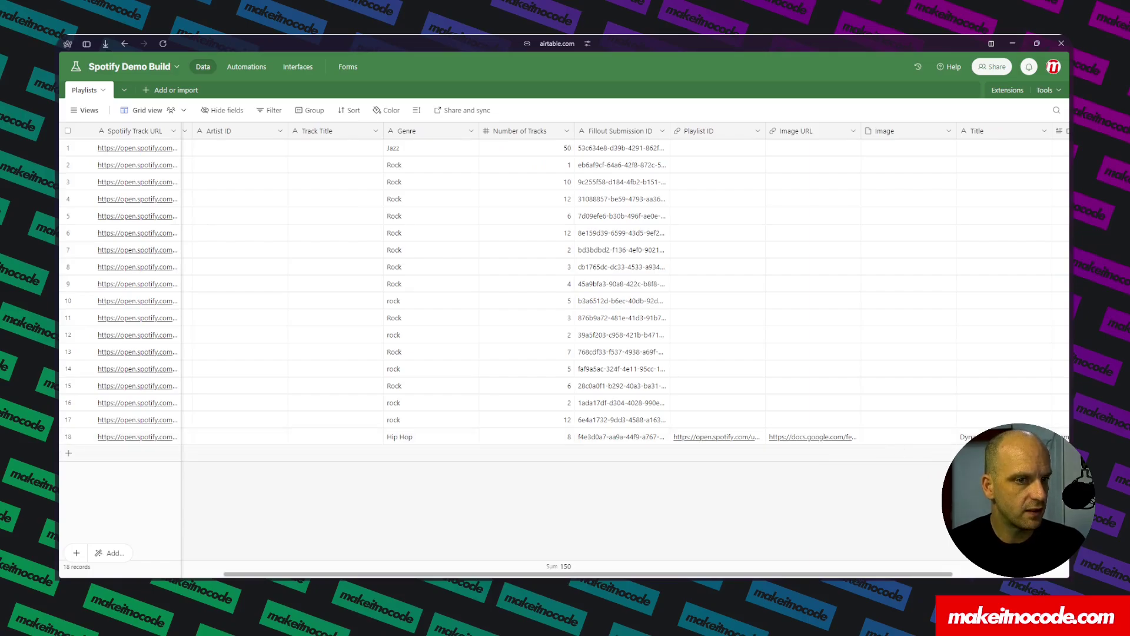
scroll(934, 442, "right", 3)
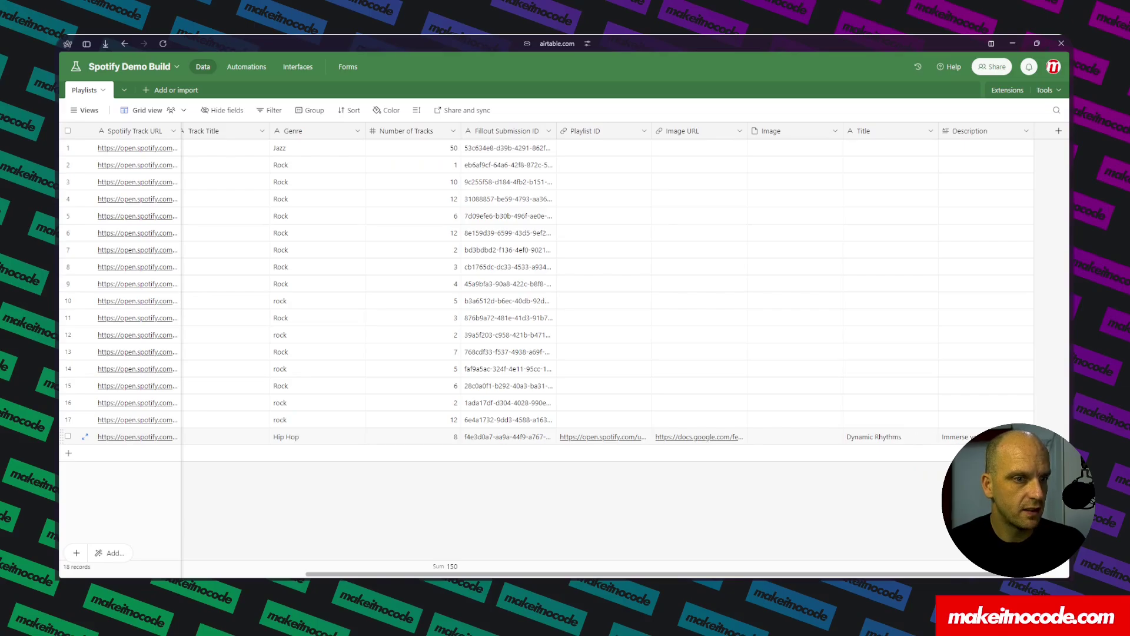
- Open the Hip Hop record's Playlist ID link from Airtable and look again at the generated thumbnail image in its browser tab
left_click(591, 438)
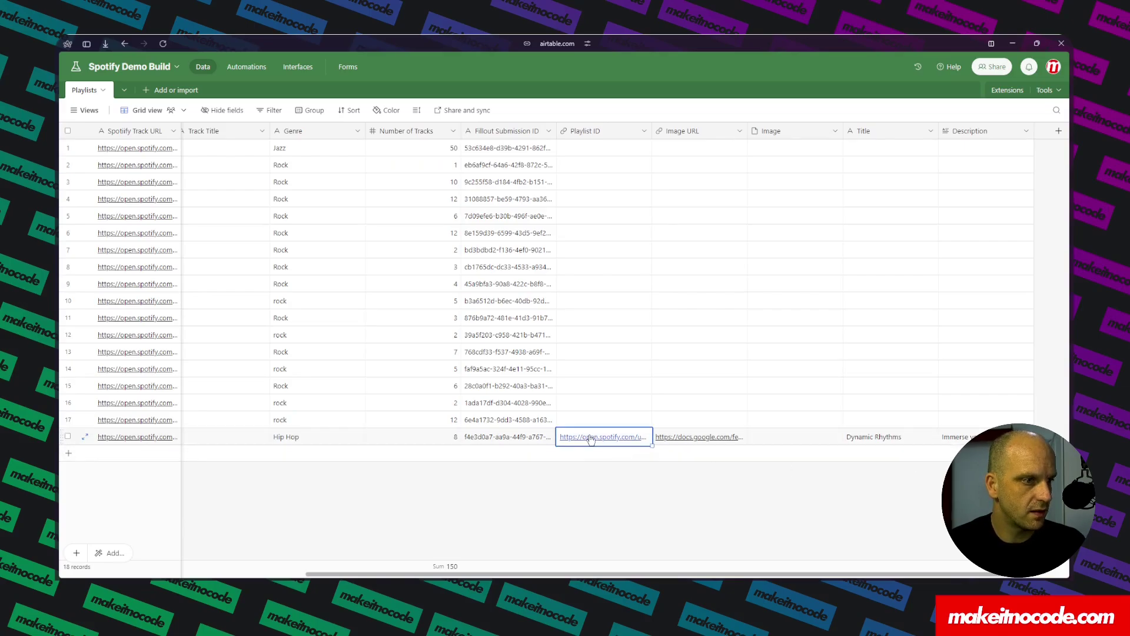
left_click(591, 437)
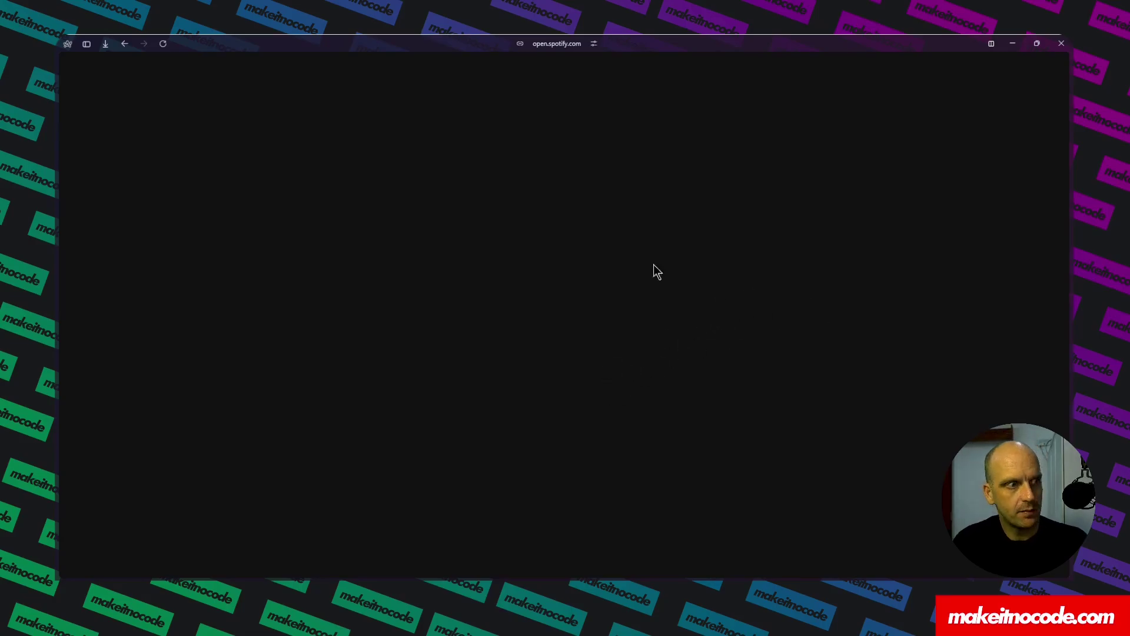
mouse_move(59, 353)
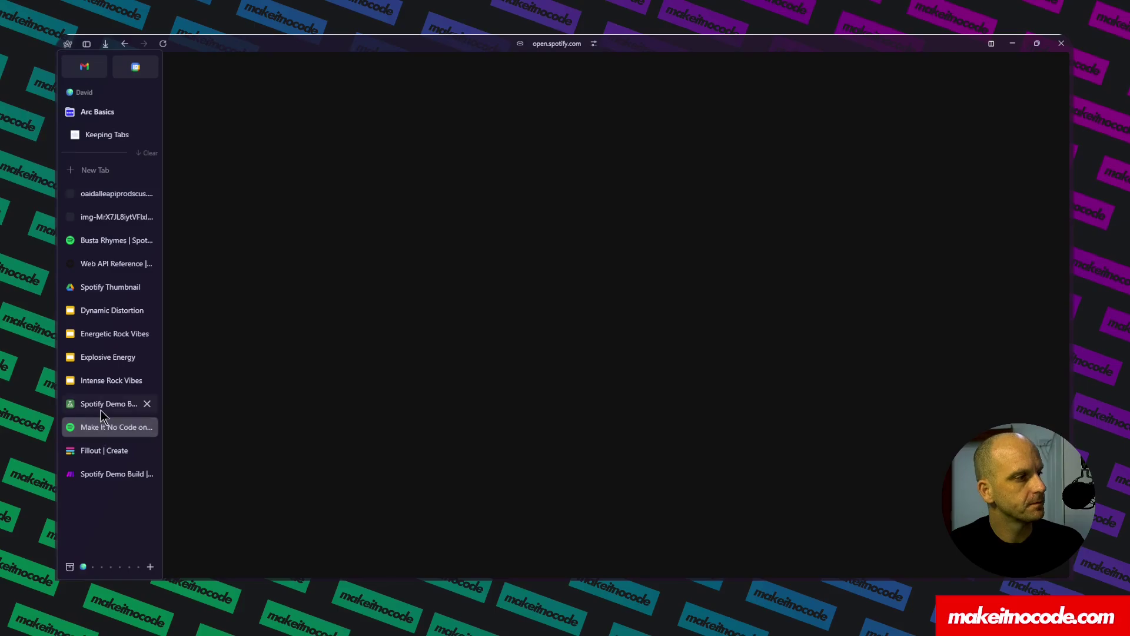
left_click(100, 193)
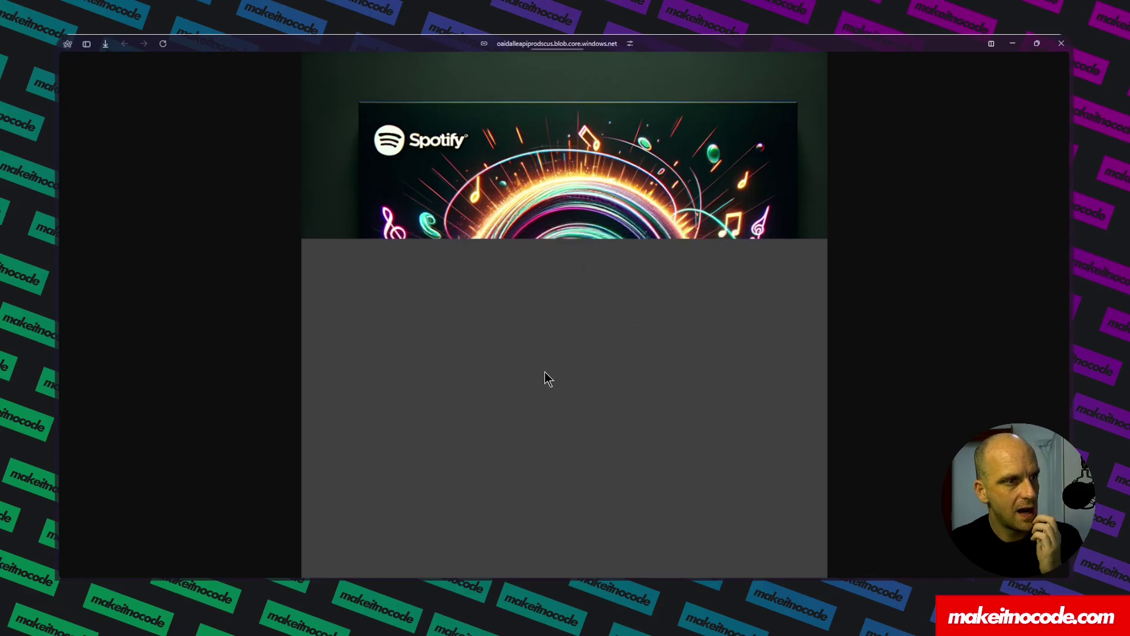
- Open the Dynamic Rhythms playlist in the Spotify library, pause its playback and review its cover, description and tracks
mouse_move(57, 424)
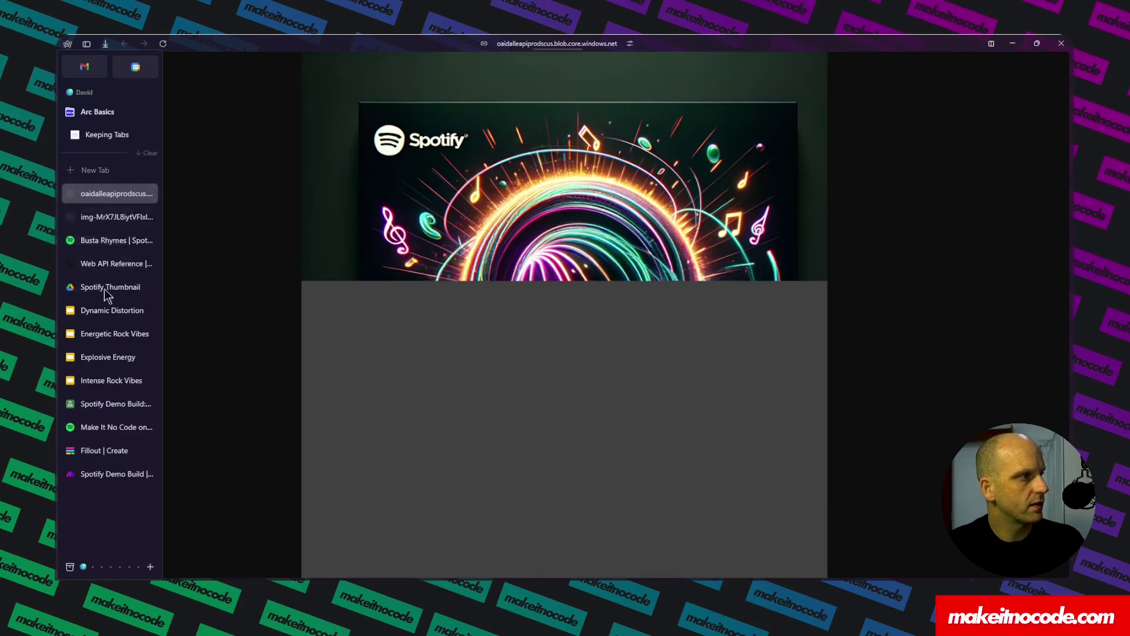
left_click(107, 240)
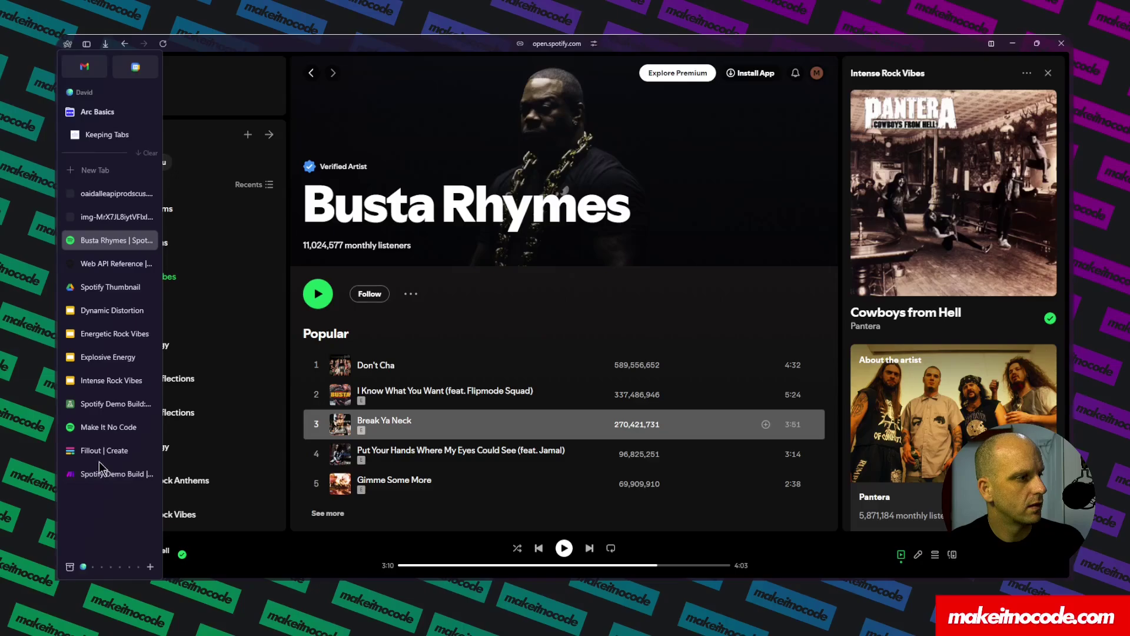
left_click(96, 426)
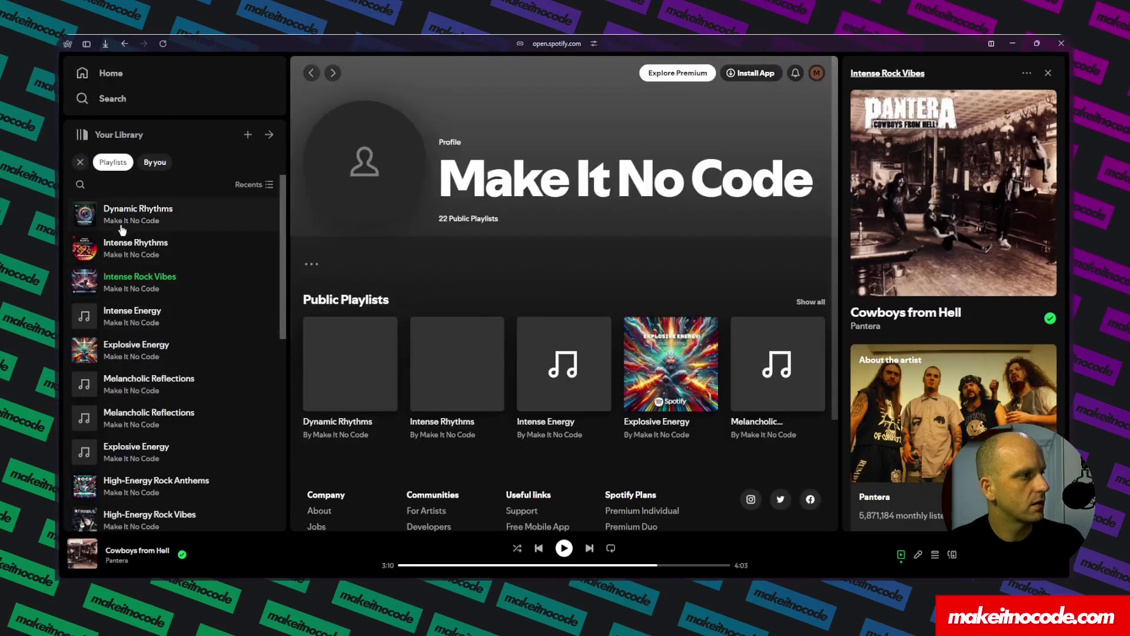
left_click(147, 218)
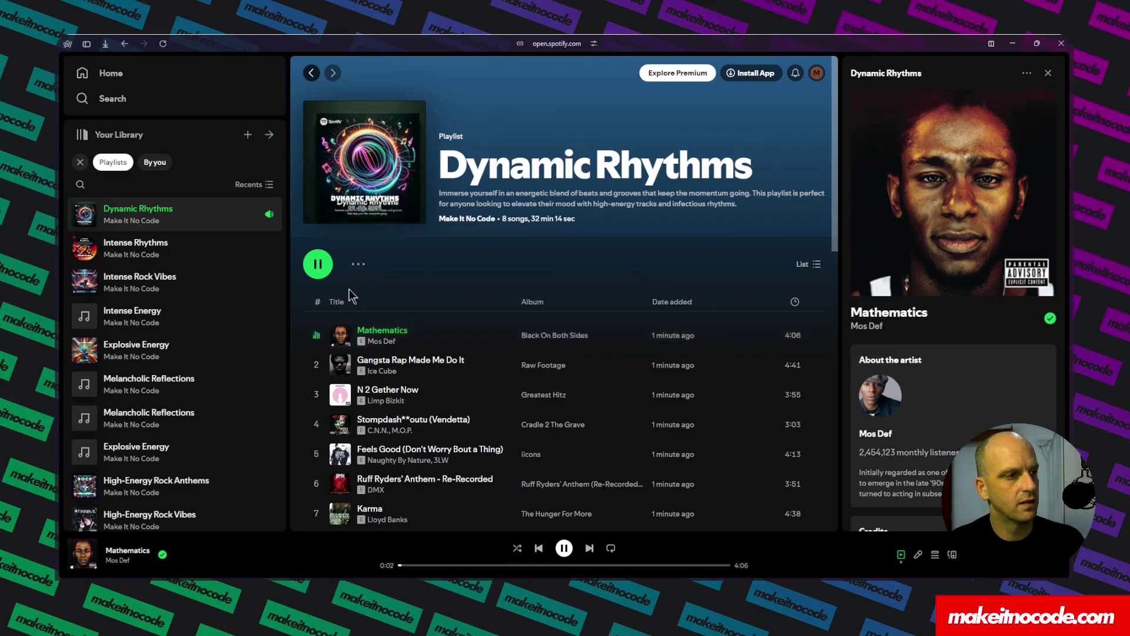
left_click(322, 271)
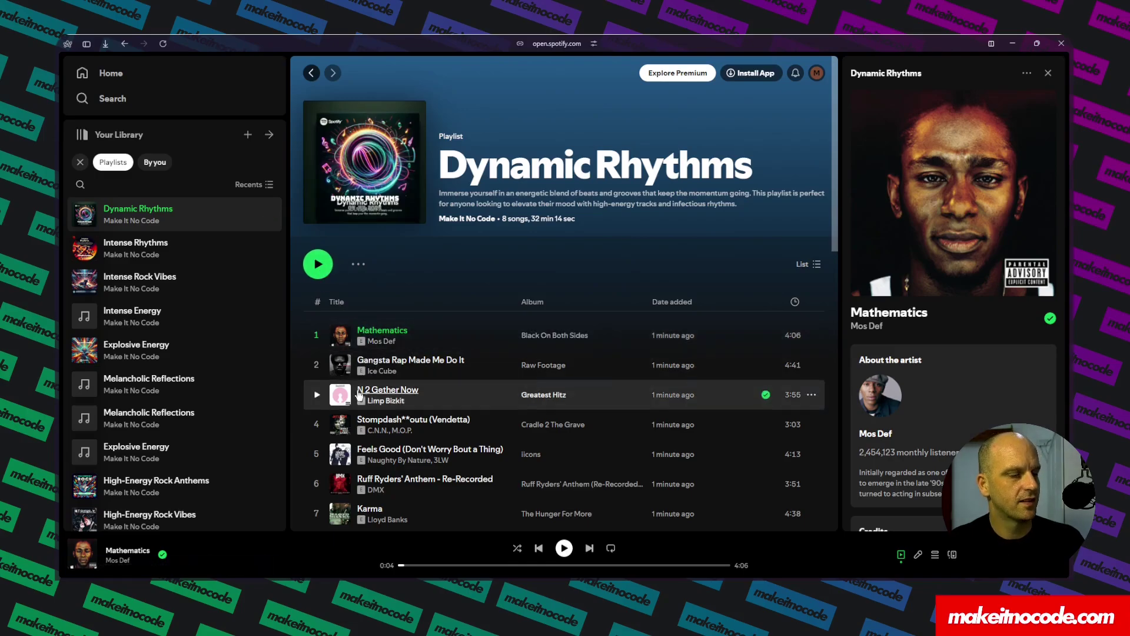
scroll(346, 377, "down", 4)
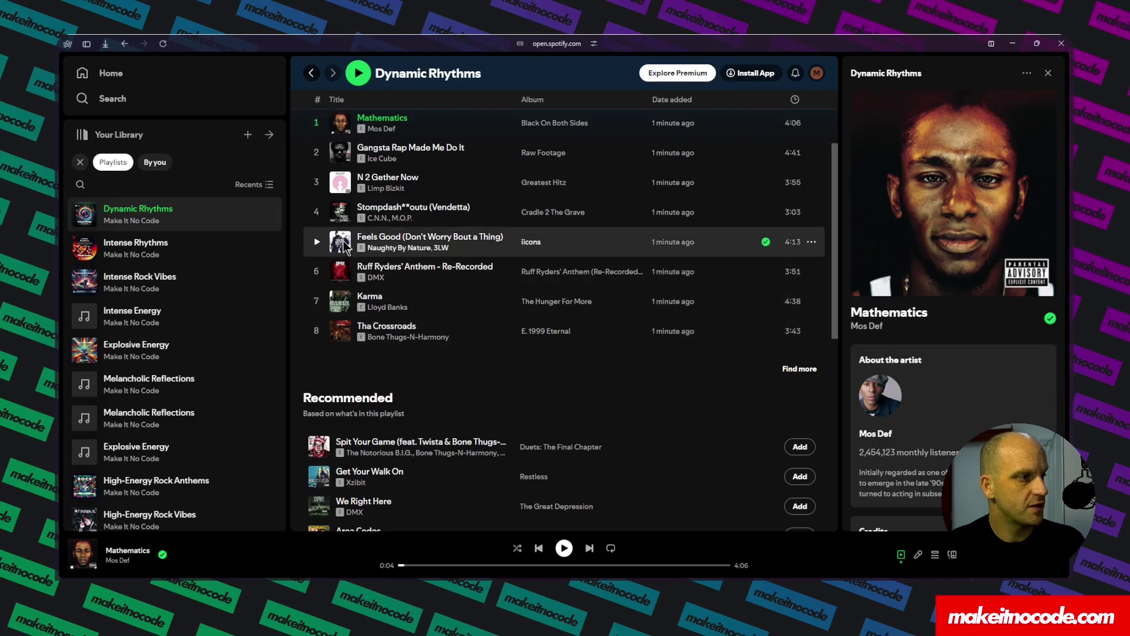
scroll(389, 248, "up", 2)
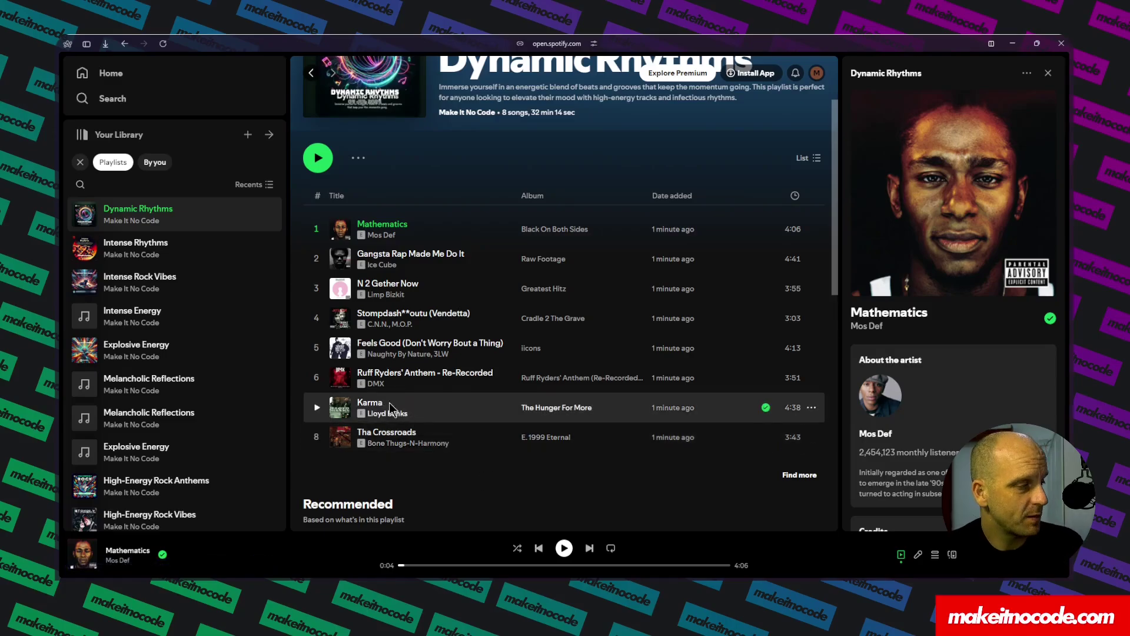
- Return to Make, close the OpenAI run output and review the Spotify Demo Build scenario's modules through the final Airtable update
mouse_move(81, 363)
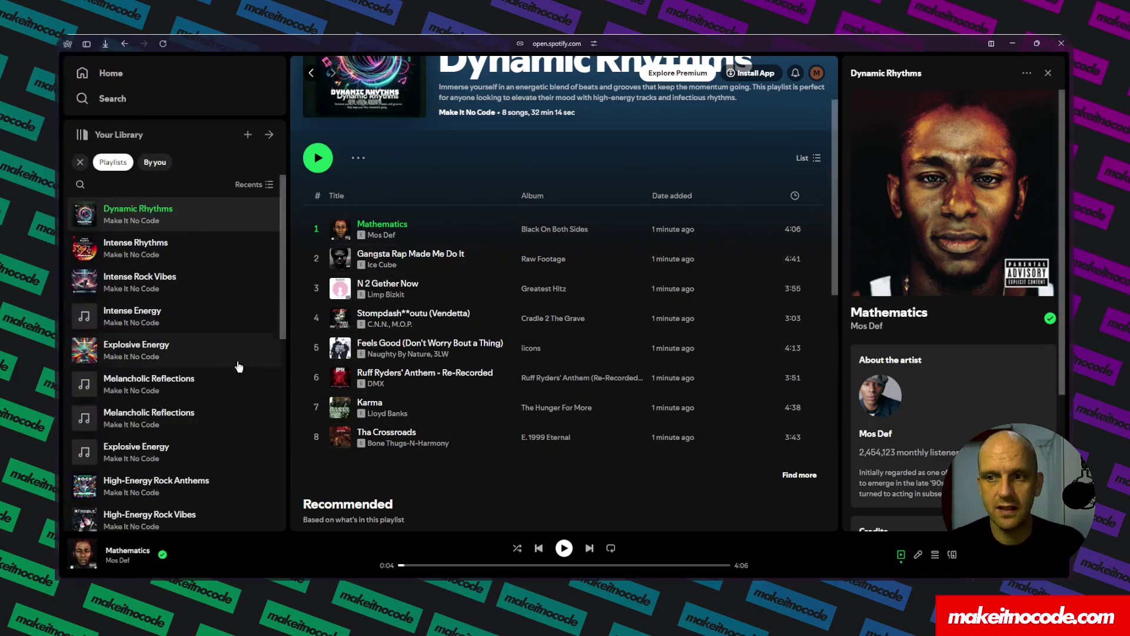
mouse_move(60, 518)
left_click(97, 472)
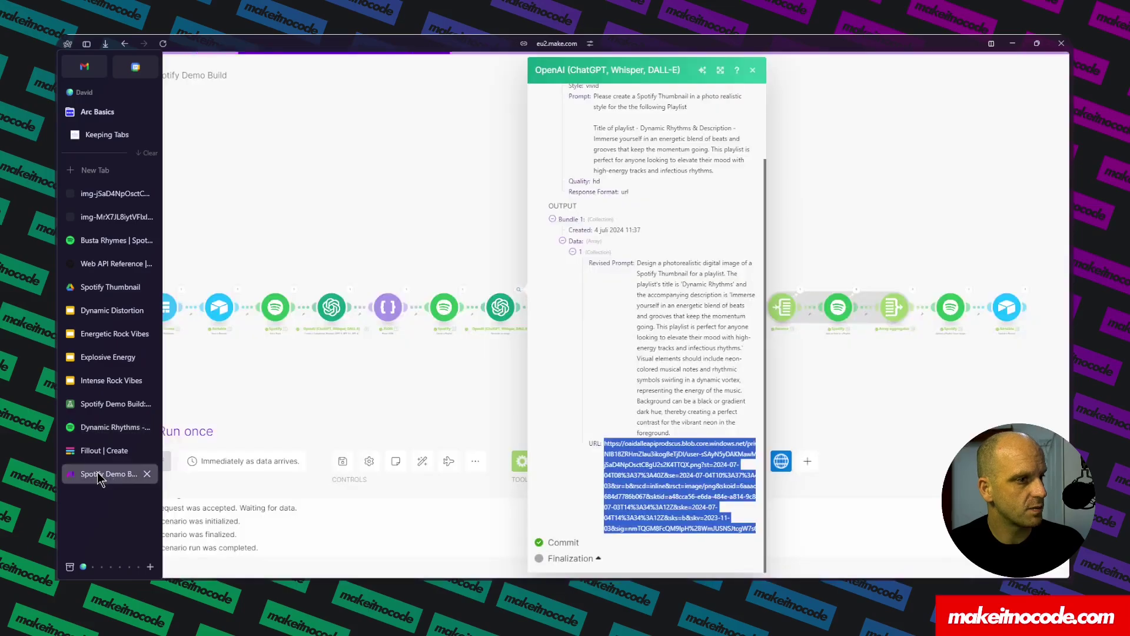
left_click(751, 70)
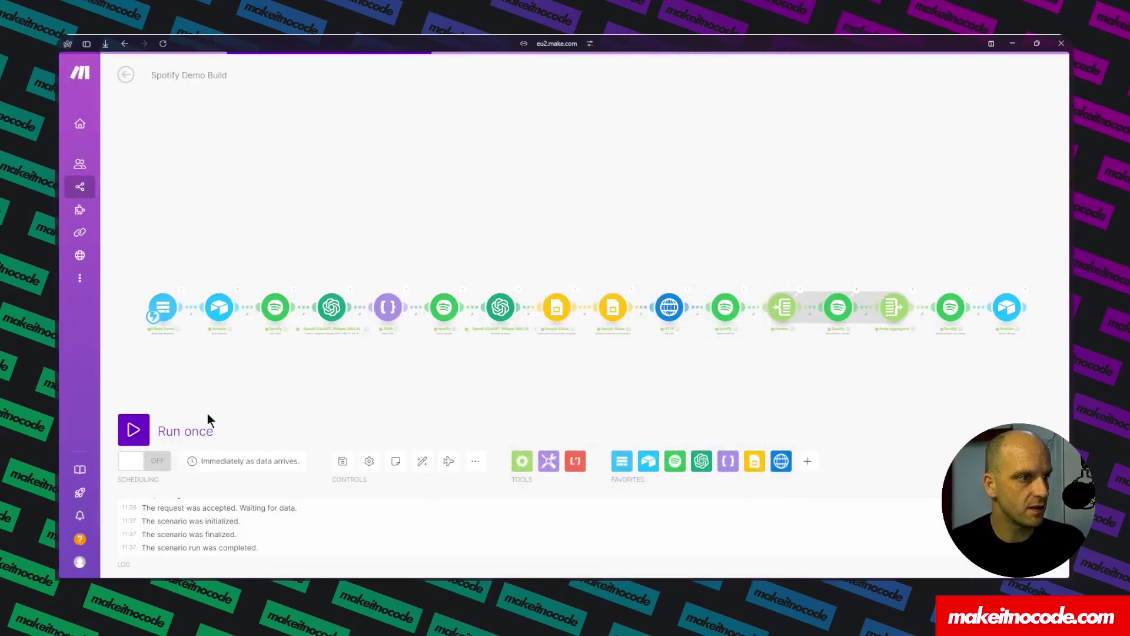
mouse_move(184, 276)
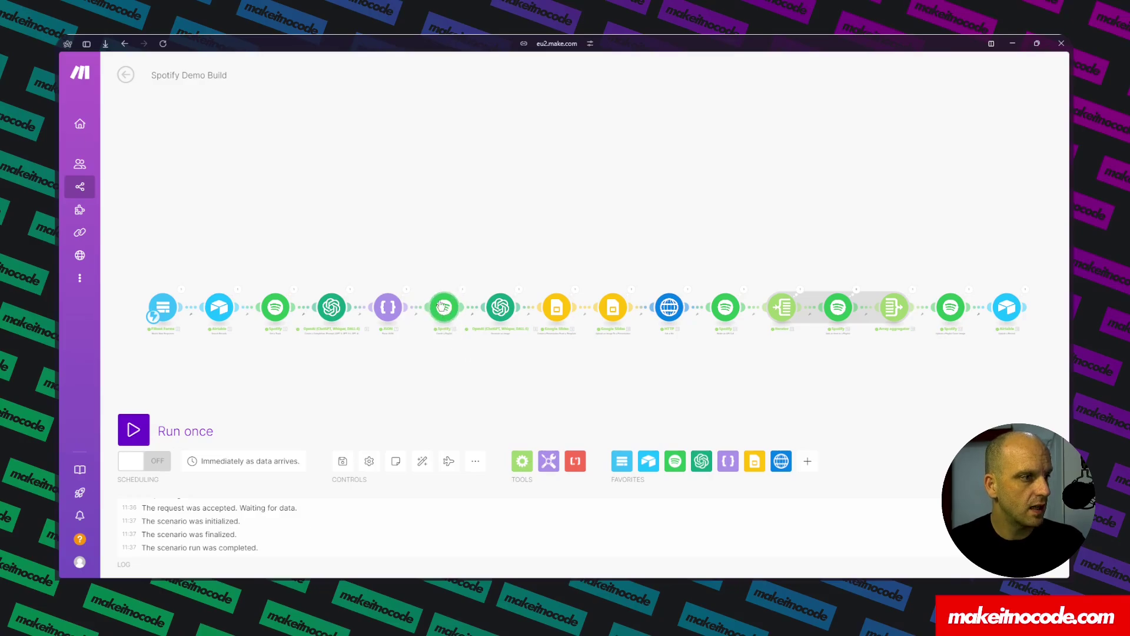
scroll(442, 305, "up", 3)
scroll(444, 333, "down", 1)
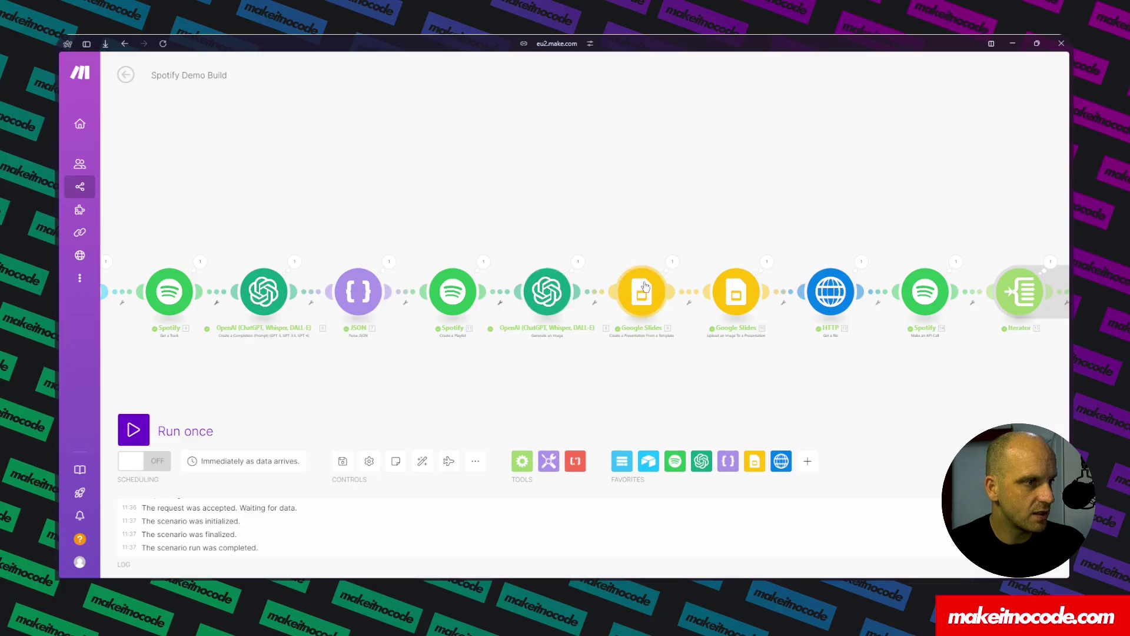
left_click_drag(658, 340, 573, 373)
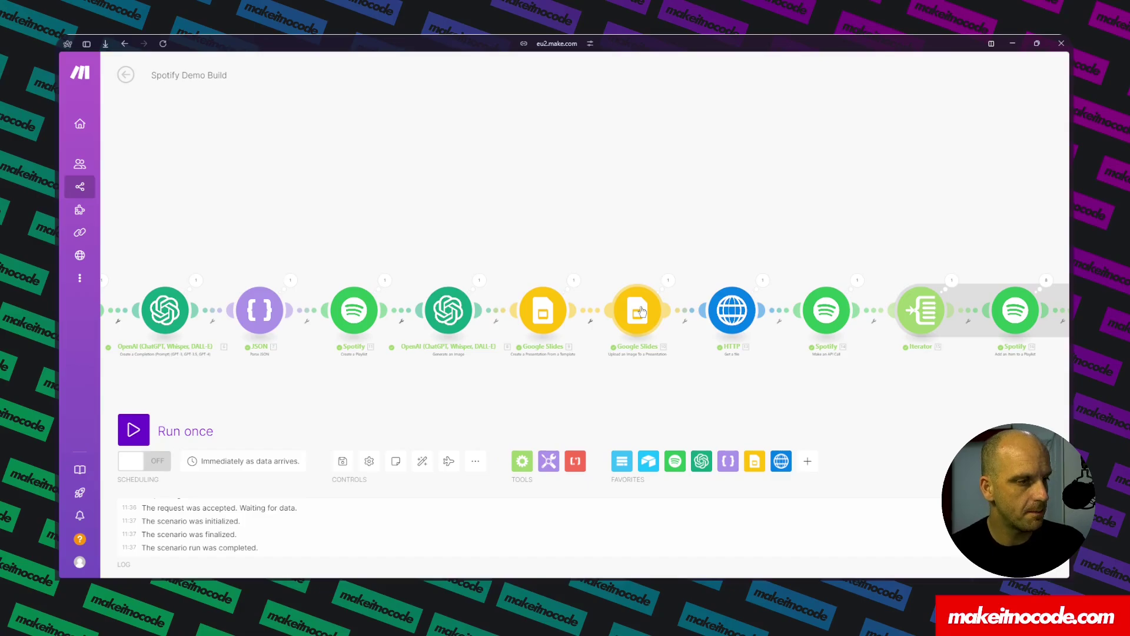
left_click_drag(724, 383, 565, 389)
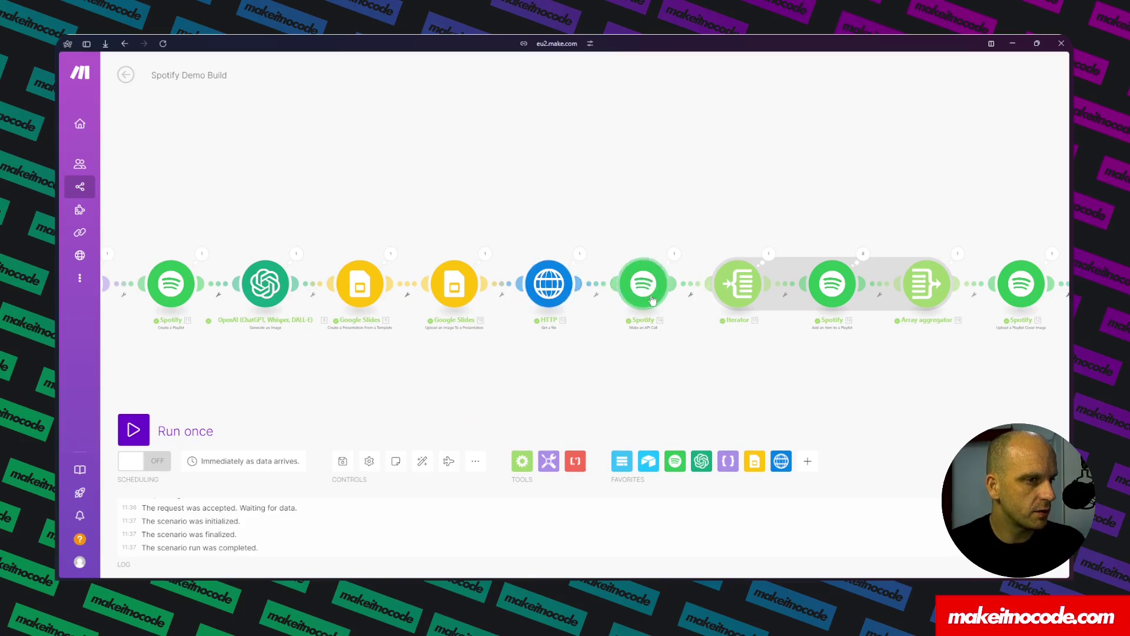
left_click_drag(767, 352, 650, 366)
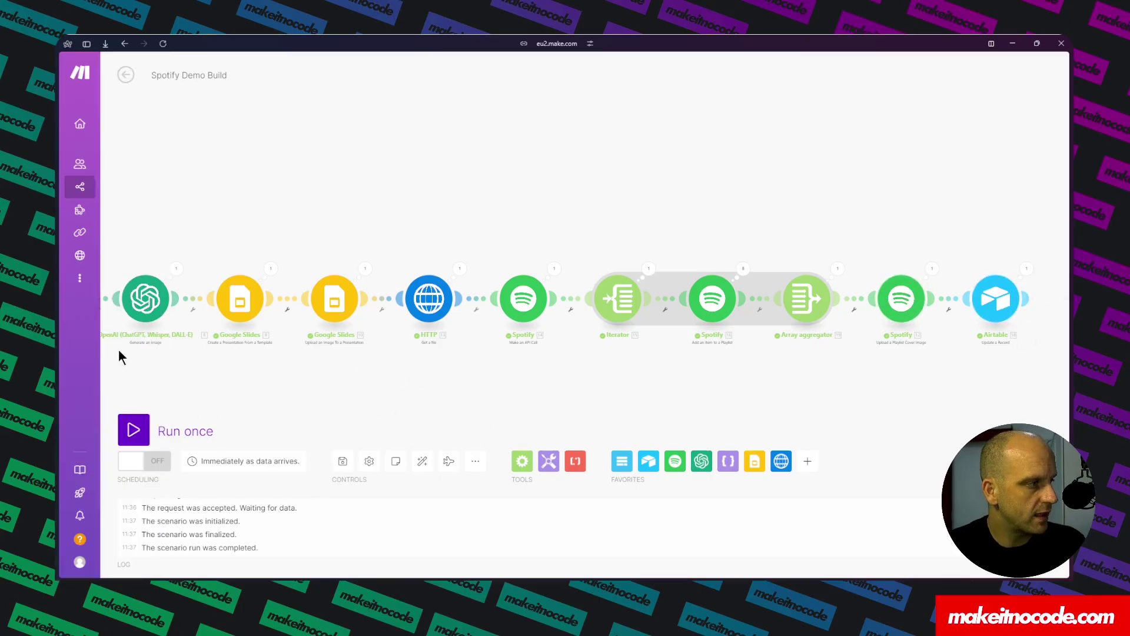
- Open the "Share Playlist to socials" scenario in the editor and inspect the settings of its Airtable Watch Records module
mouse_move(107, 418)
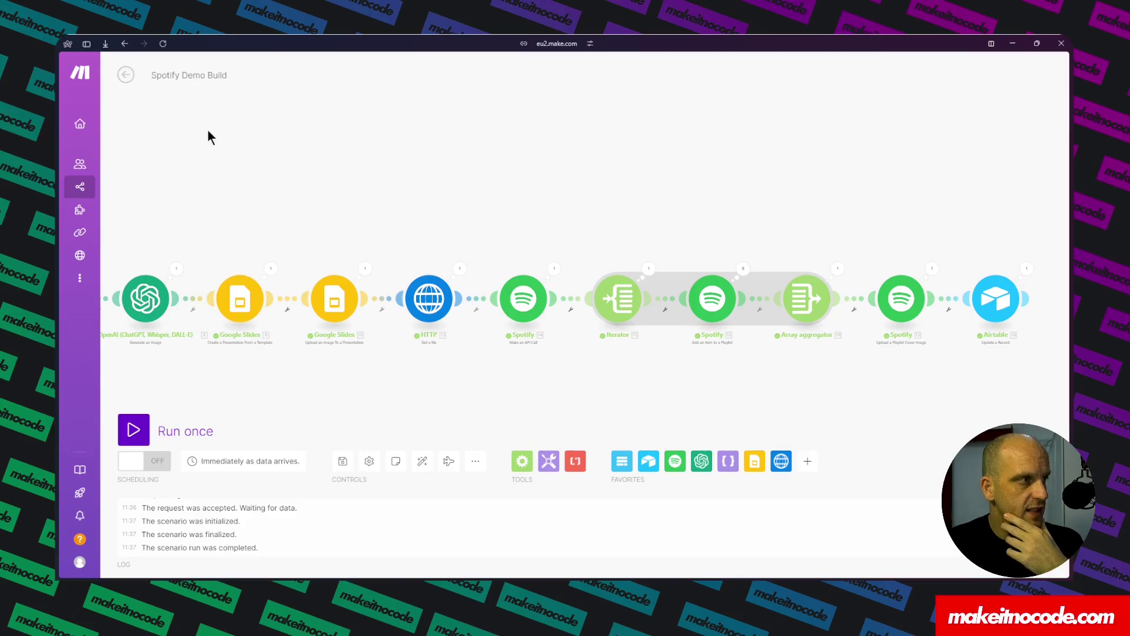
left_click(124, 76)
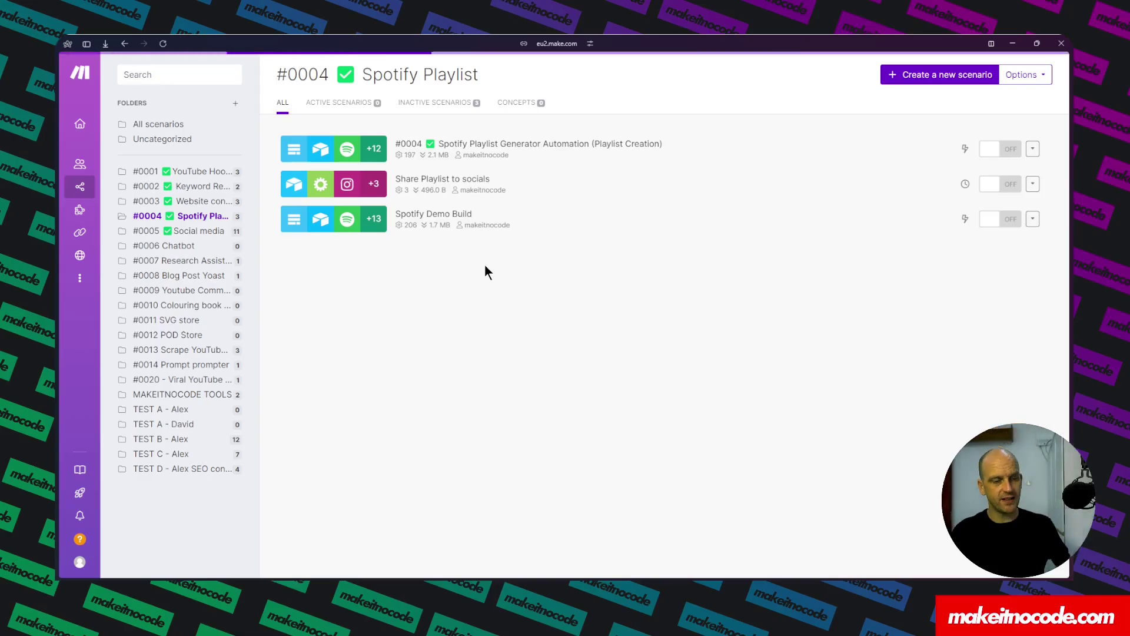
left_click(515, 191)
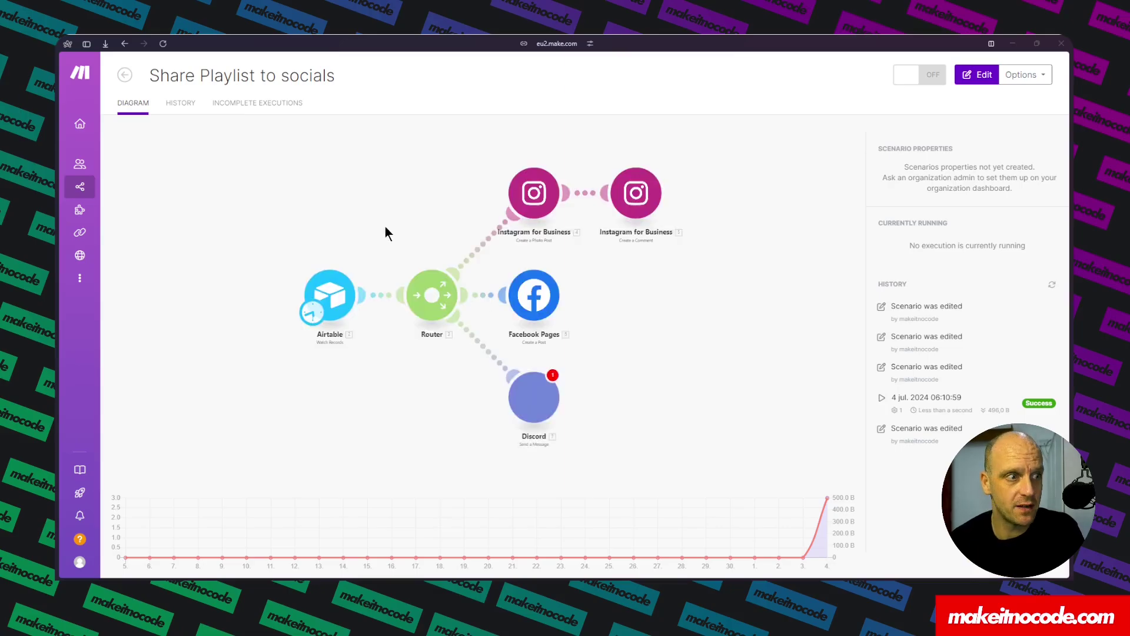
left_click(339, 379)
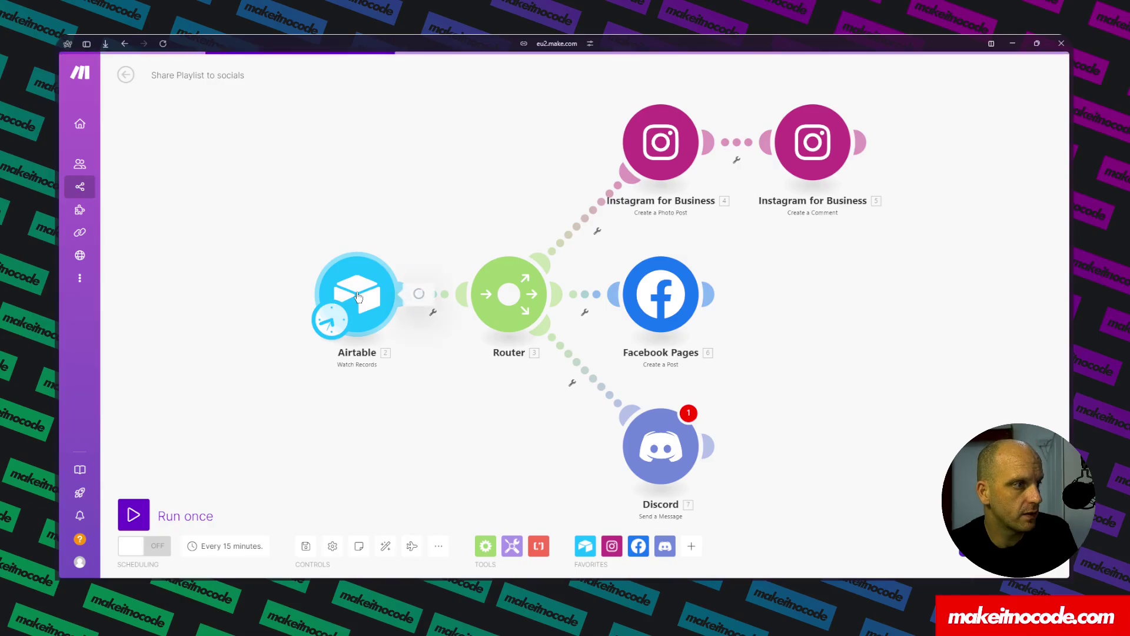
left_click(358, 297)
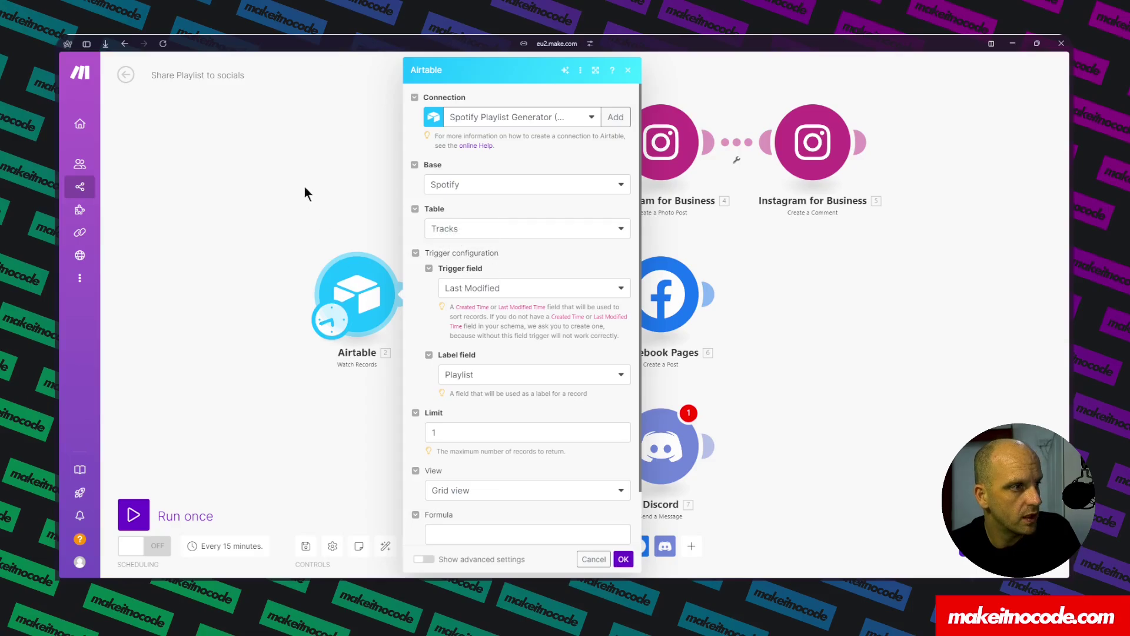
left_click(290, 159)
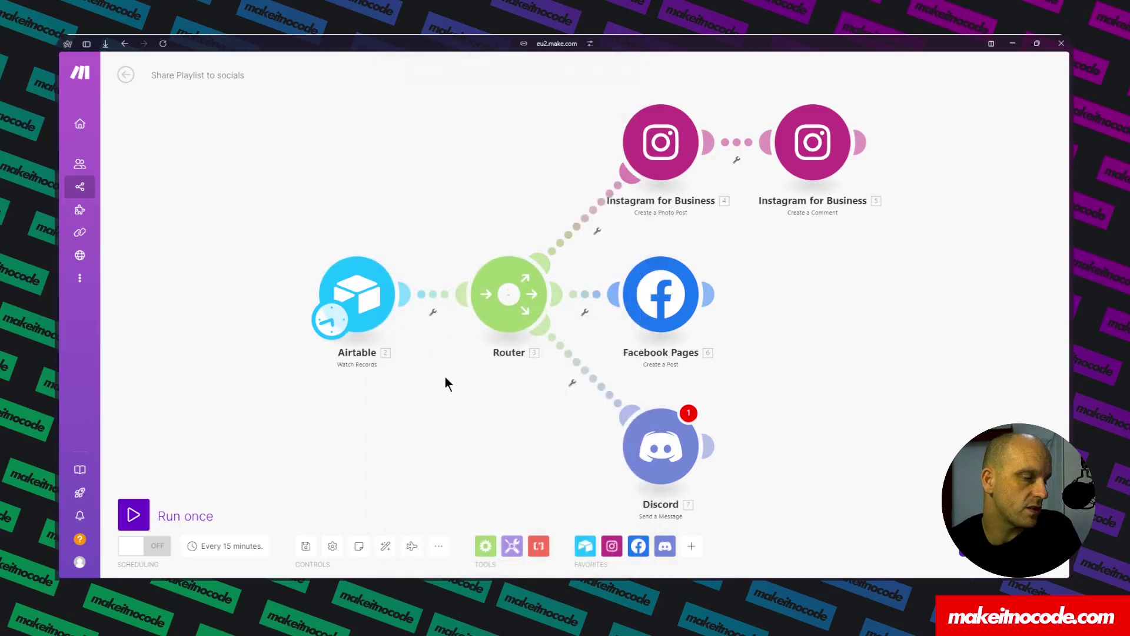
- Open the start-point options of the Airtable Watch Records module and set them to Choose manually
right_click(357, 294)
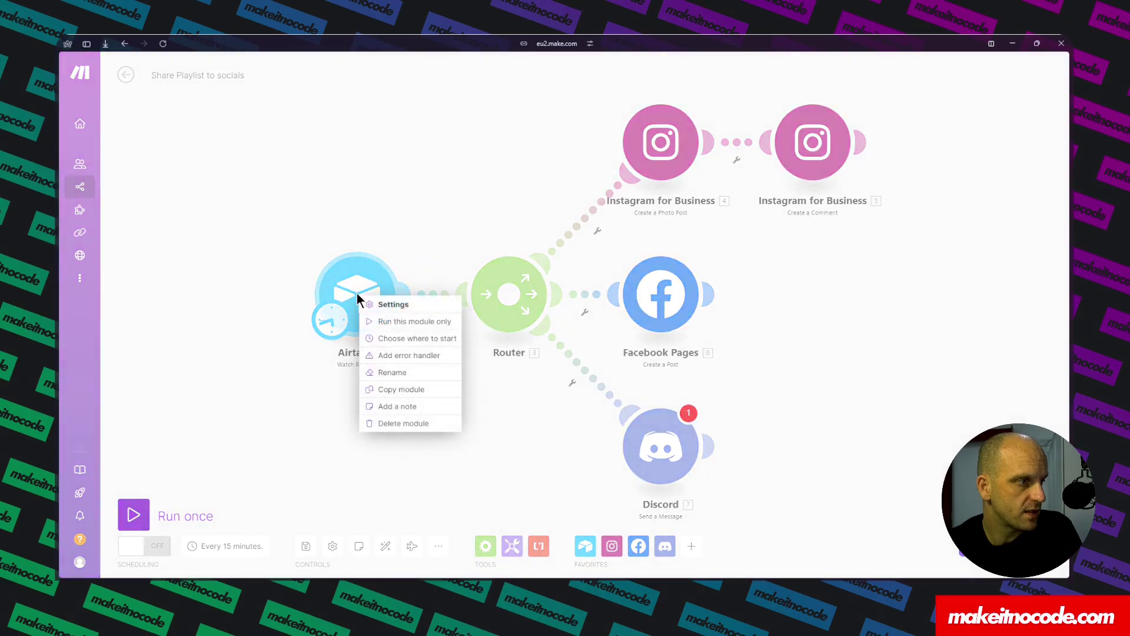
left_click(407, 345)
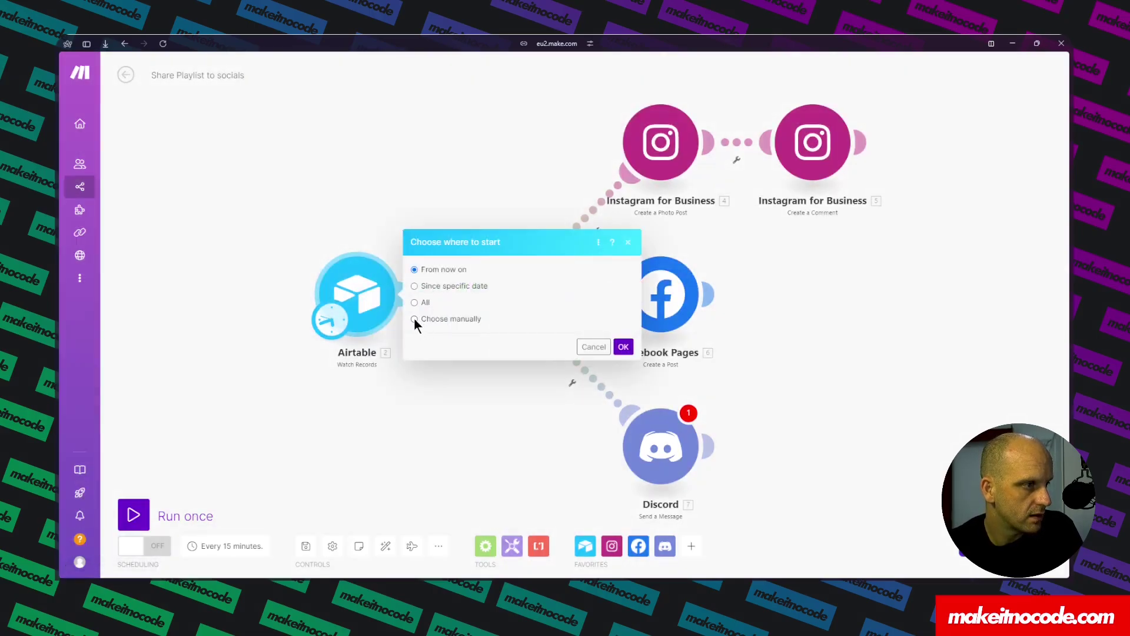
left_click(417, 319)
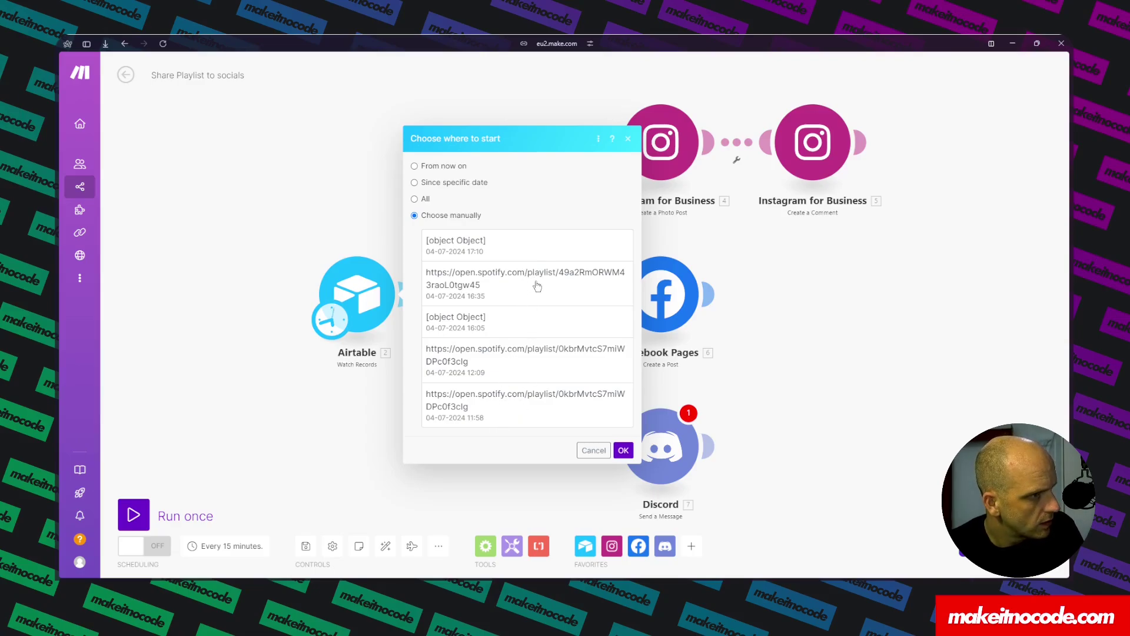
- Switch to the Airtable Playlists table and widen the Spotify Track URL column to read the full track links
mouse_move(101, 345)
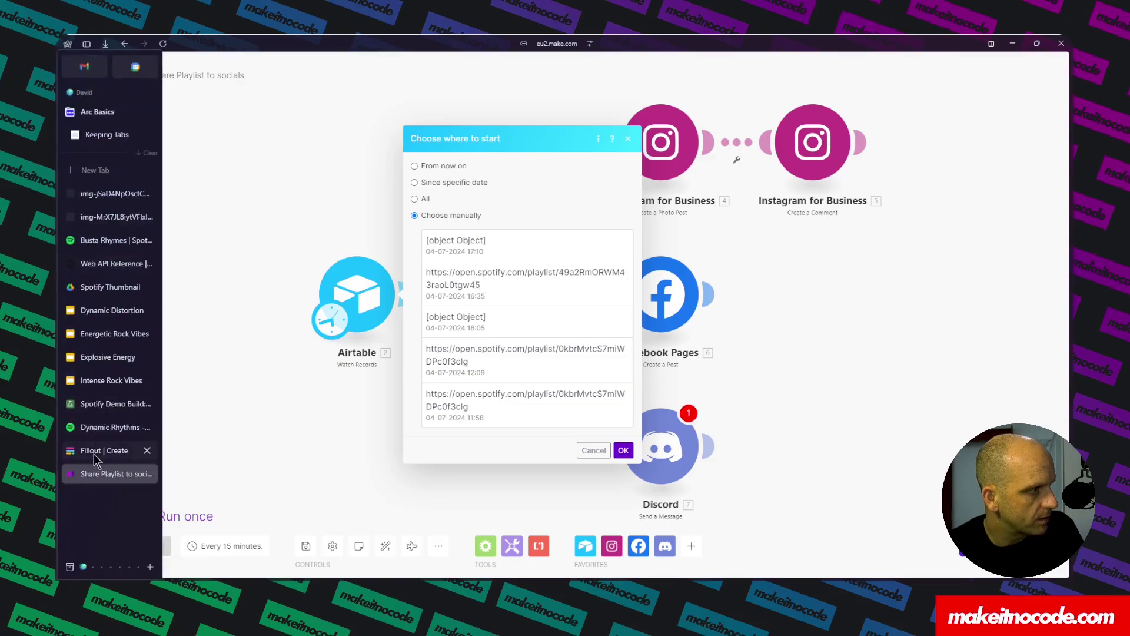
left_click(97, 404)
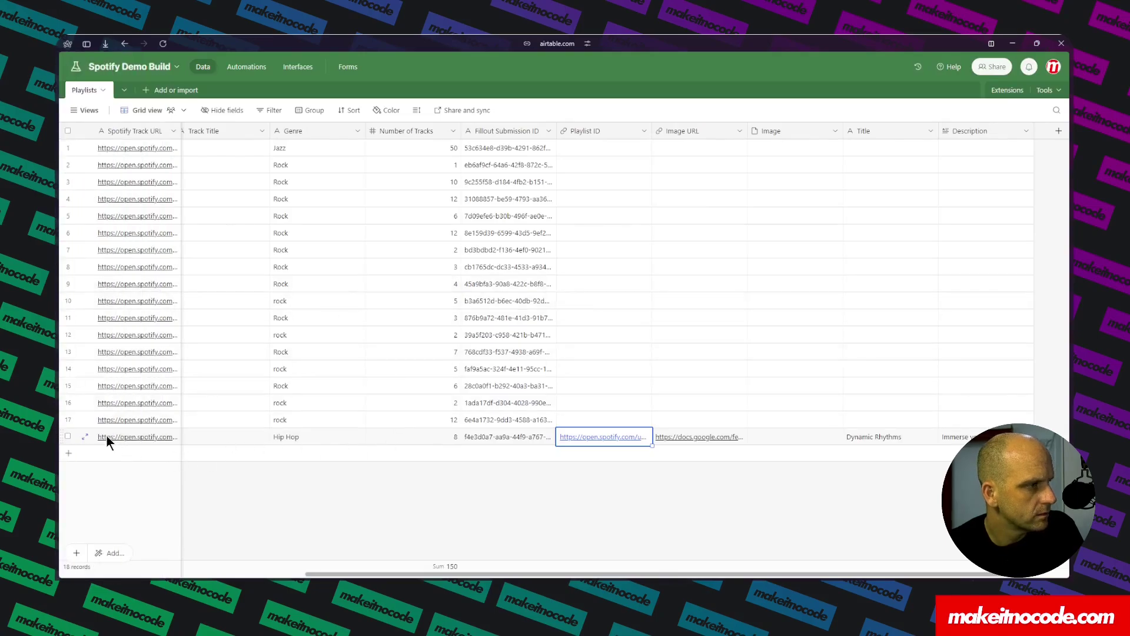
left_click_drag(181, 132, 522, 151)
mouse_move(60, 459)
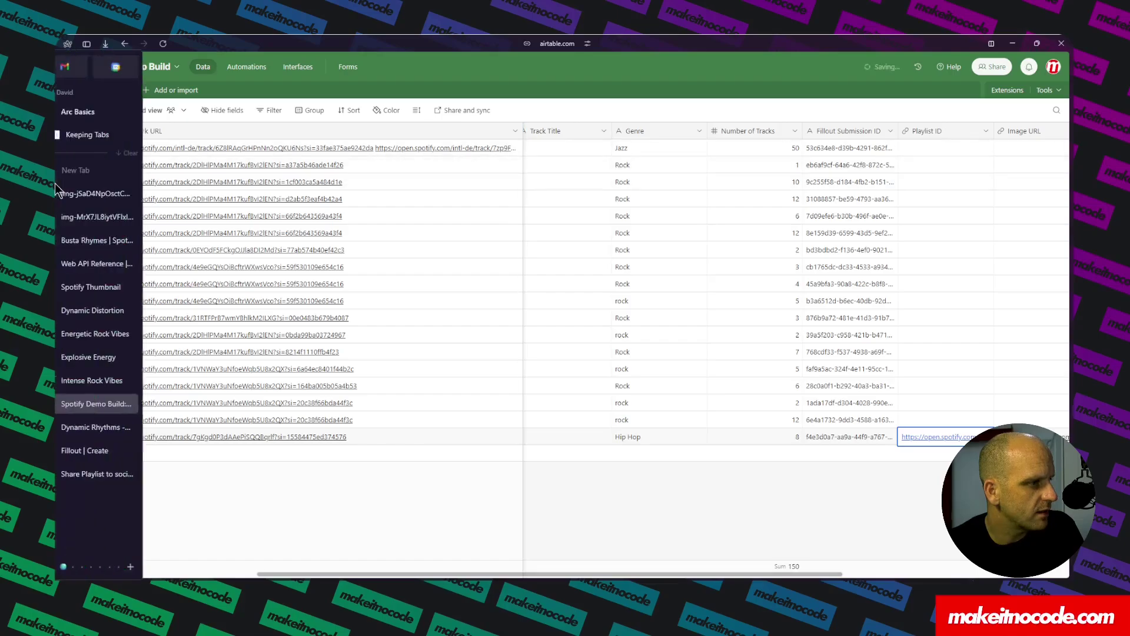
left_click(92, 477)
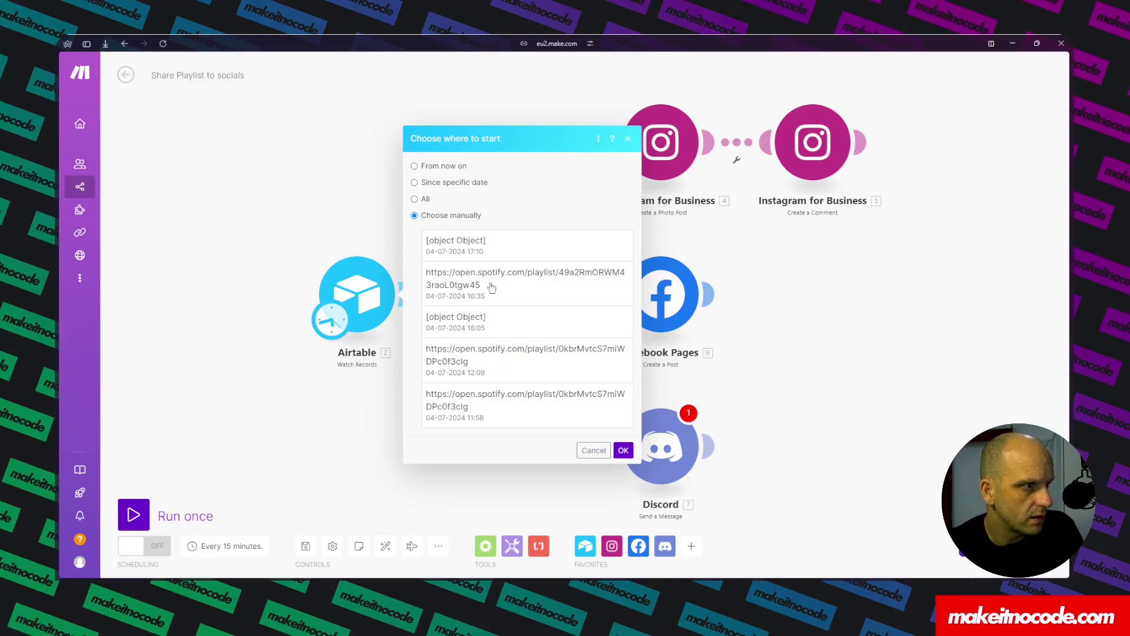
left_click(509, 247)
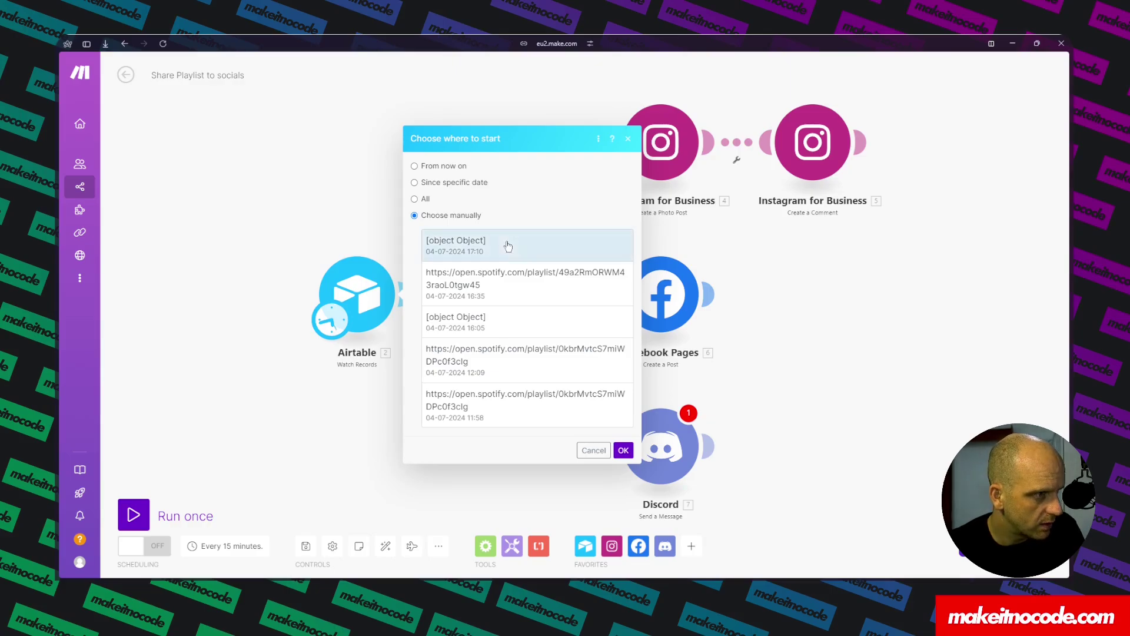
left_click(624, 451)
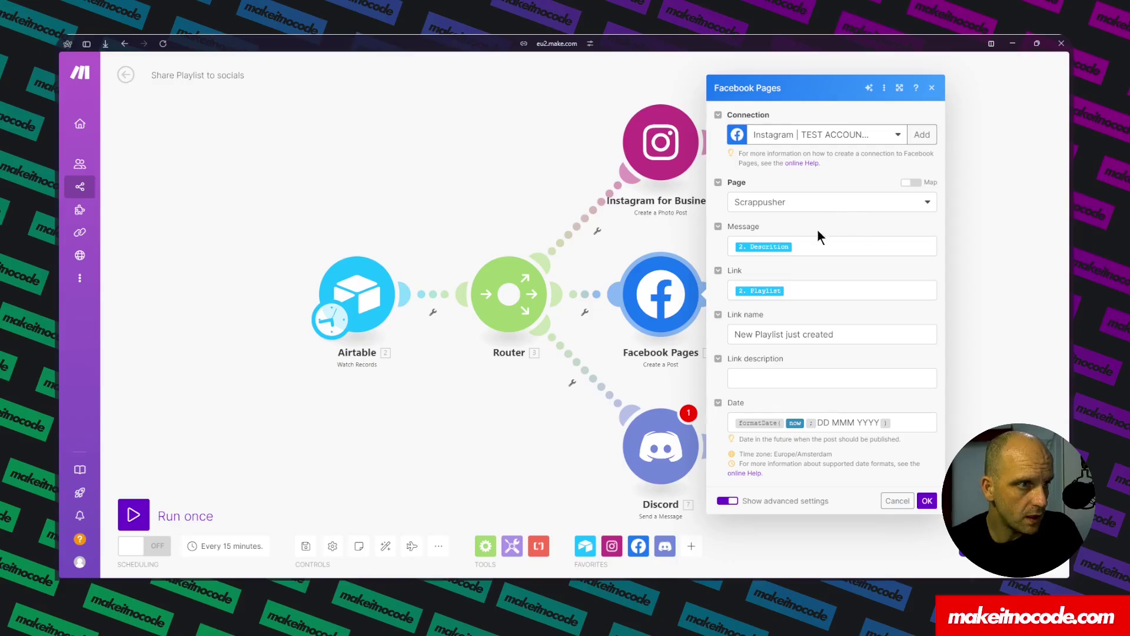
- Map the Airtable Playlist field to the link description of the Facebook Pages post, save the module and open the Discord module
left_click(793, 299)
left_click(861, 334)
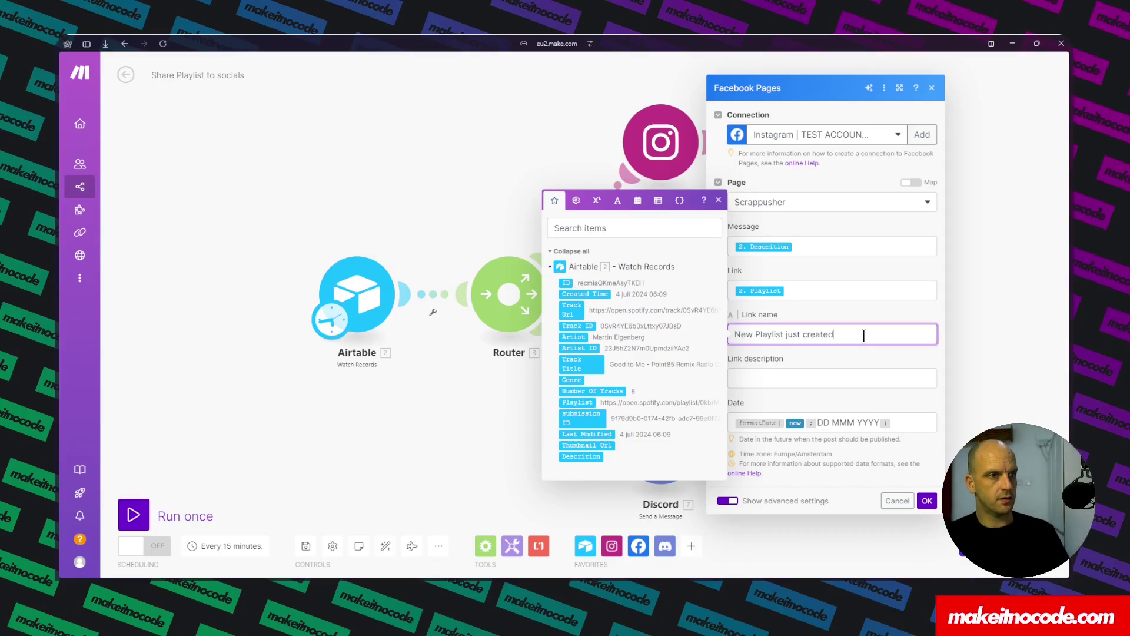
left_click(774, 378)
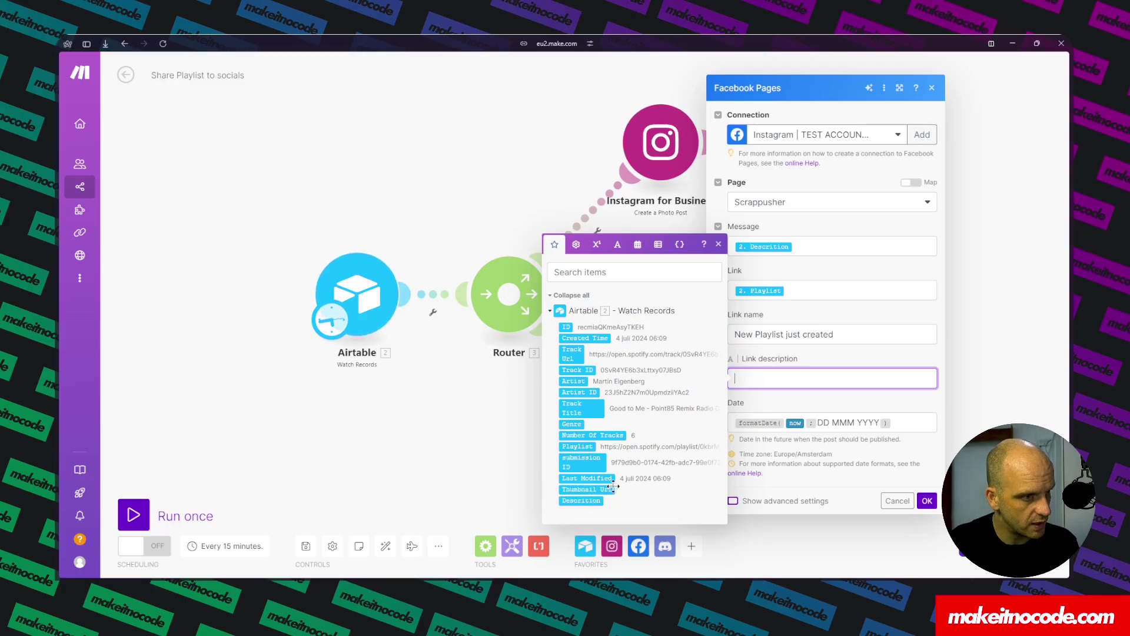
left_click(583, 449)
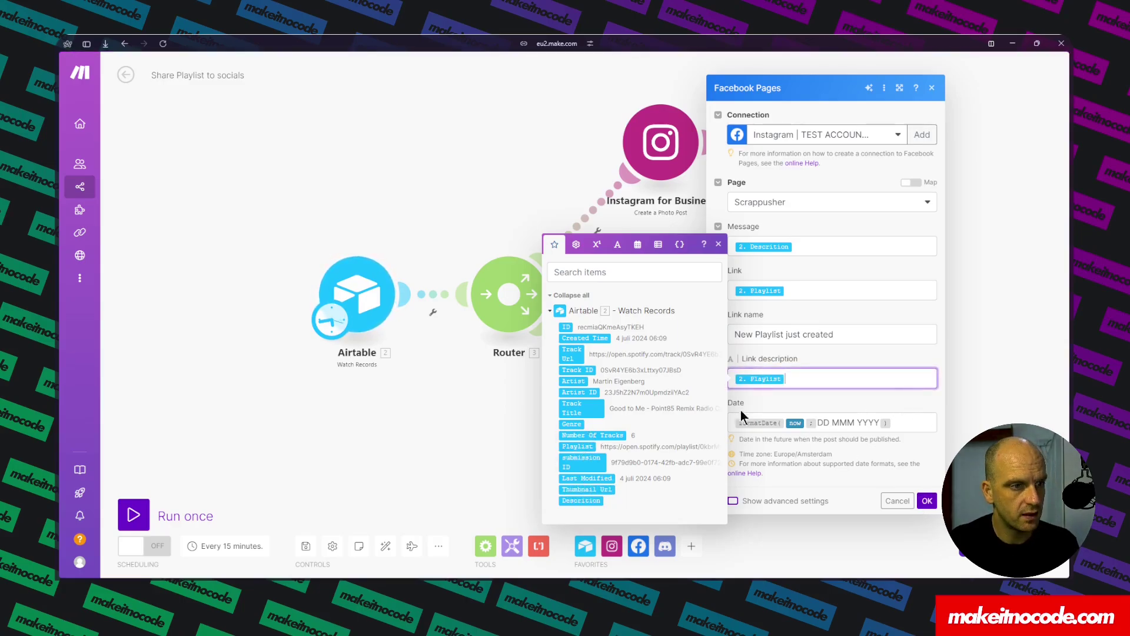
left_click(767, 401)
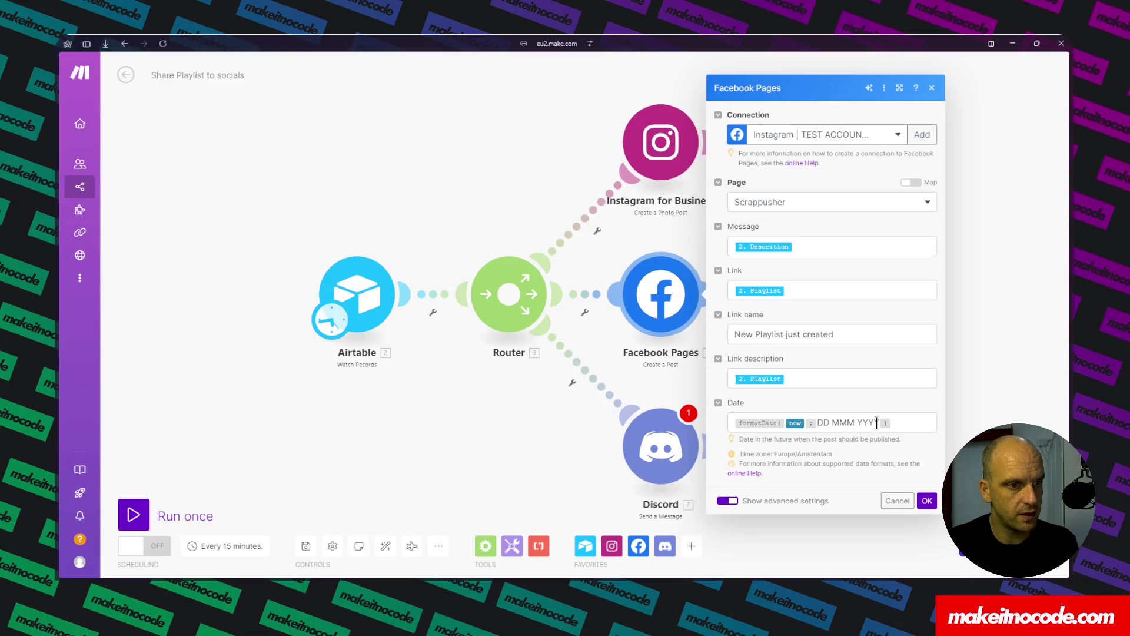
left_click(927, 500)
left_click(652, 452)
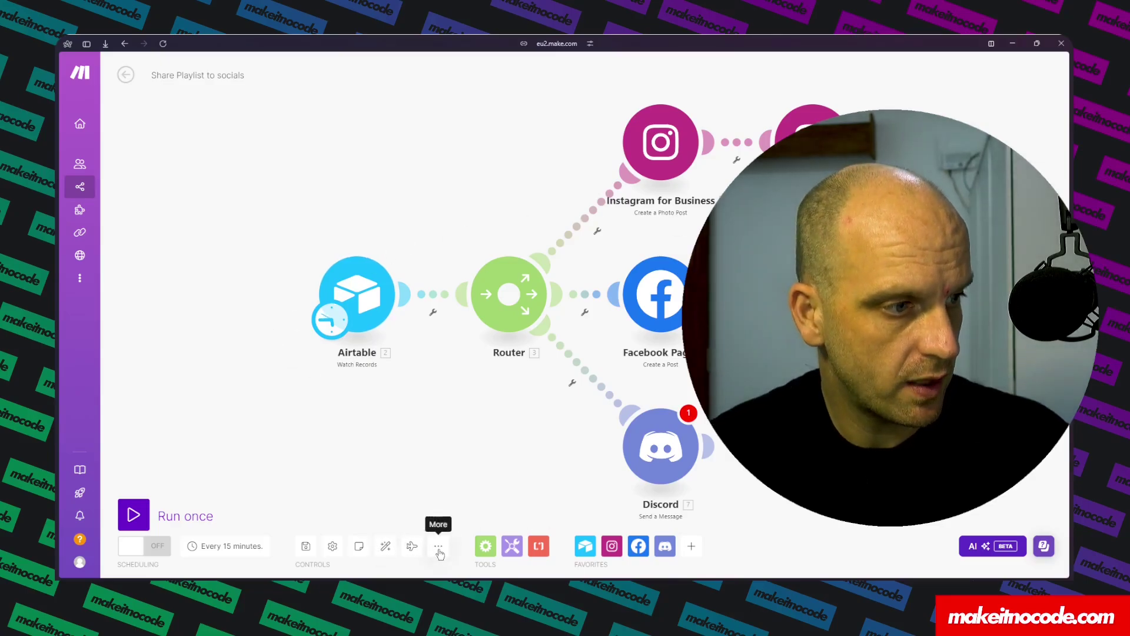
- Export the scenario's blueprint and choose the downloaded file blueprint (26).json as the blueprint to import
left_click(439, 548)
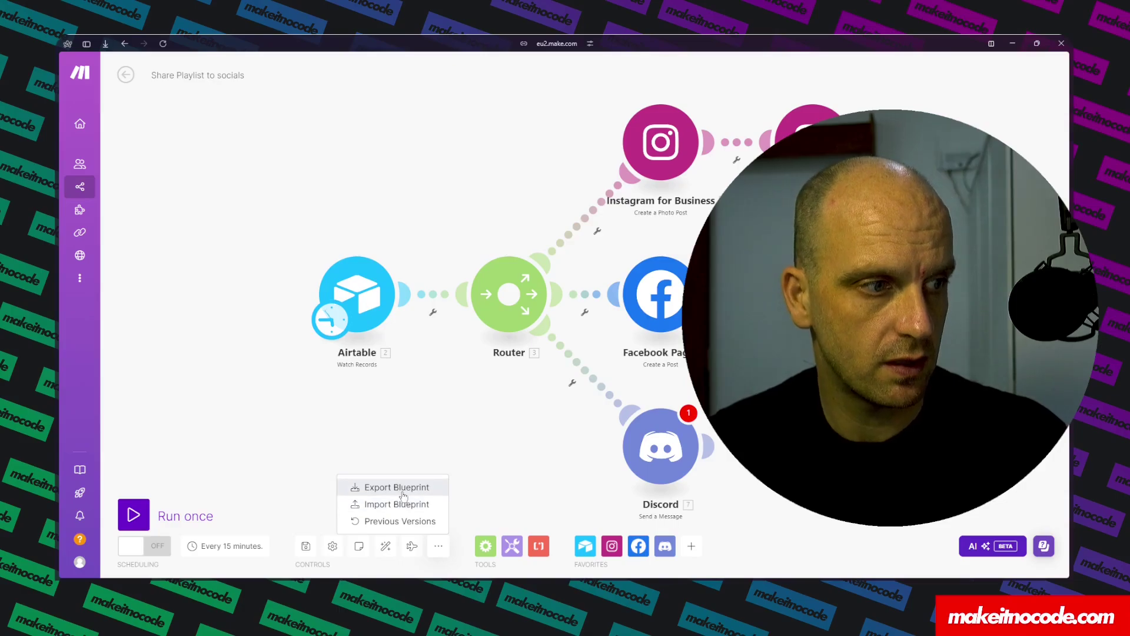
left_click(405, 487)
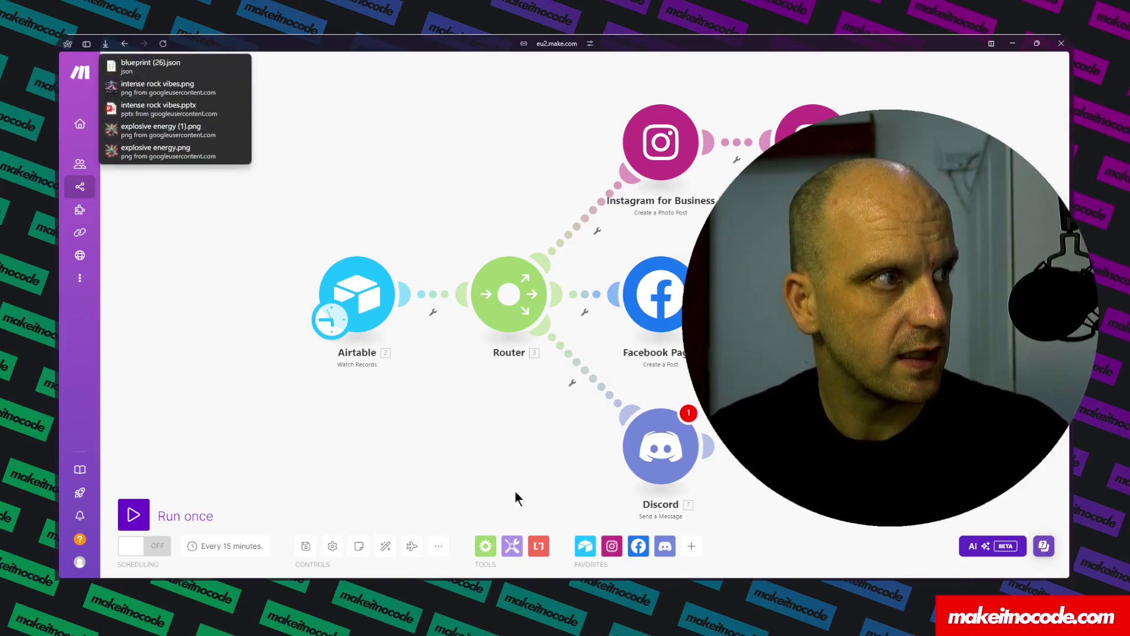
left_click(439, 545)
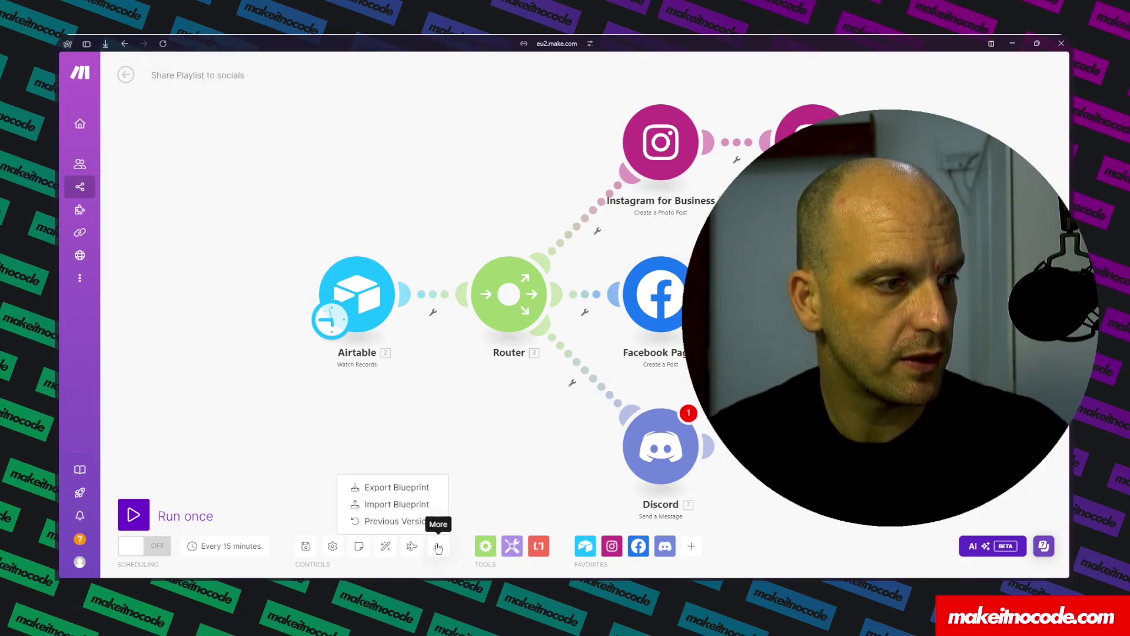
left_click(397, 503)
left_click(490, 325)
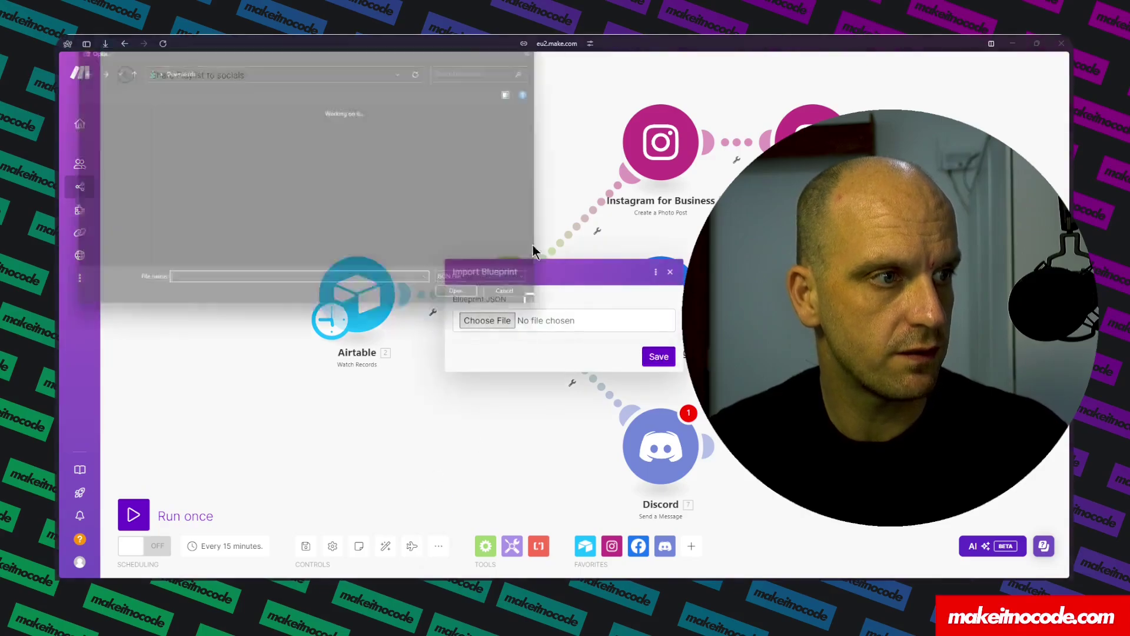
left_click(171, 136)
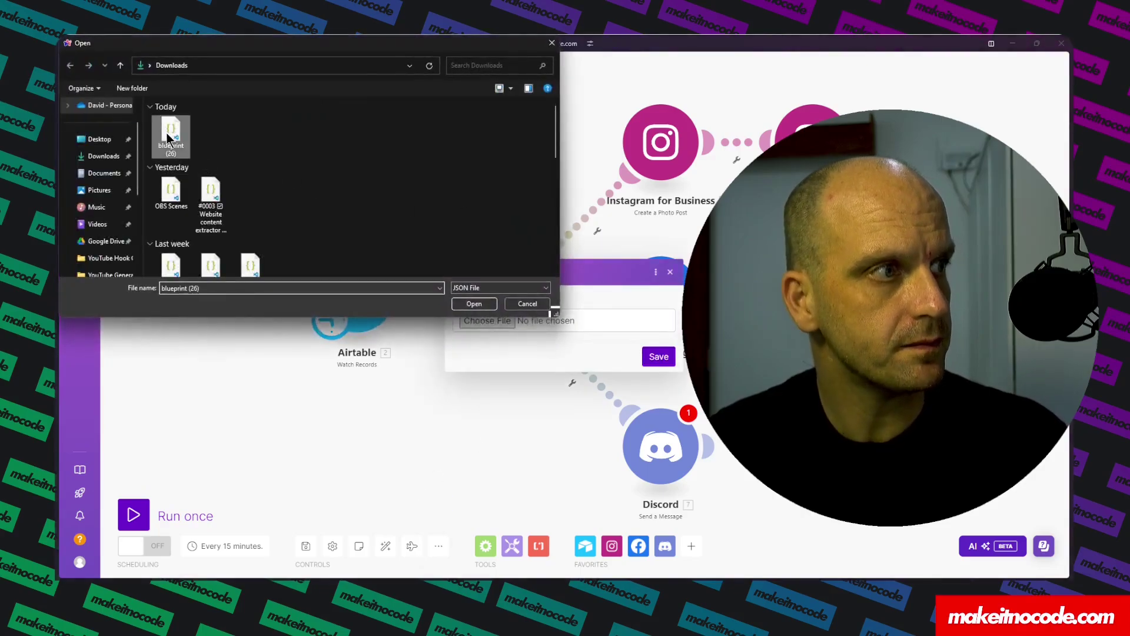
left_click(467, 306)
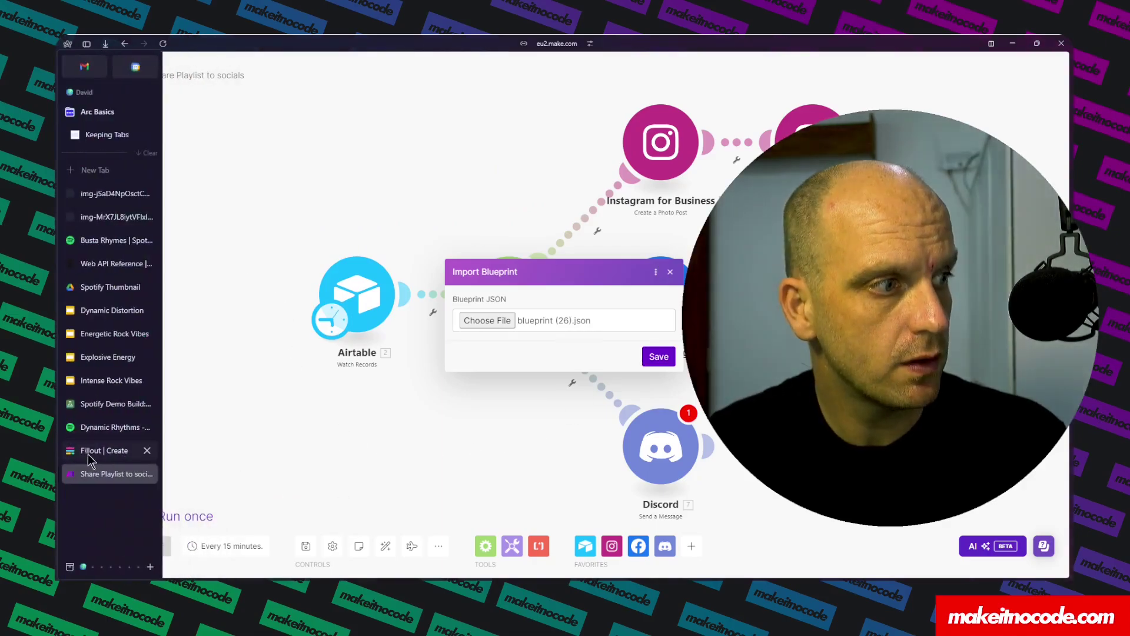
- Switch to the Fillout form, exit its preview and inspect the Create template options for sharing the form as a template
left_click(94, 451)
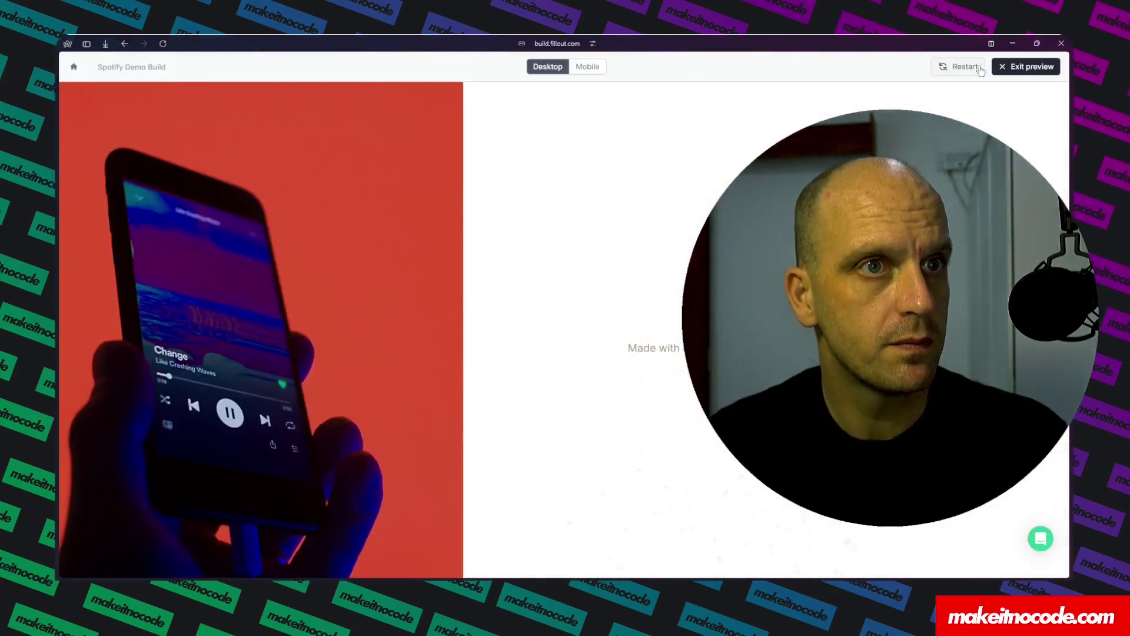
left_click(1026, 67)
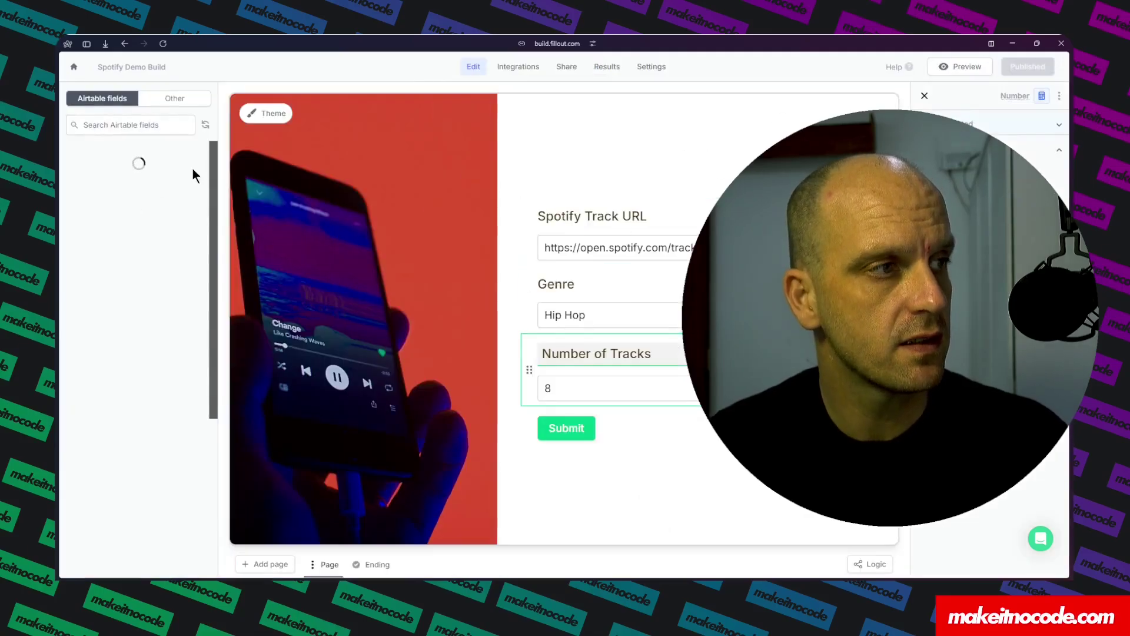
left_click(566, 67)
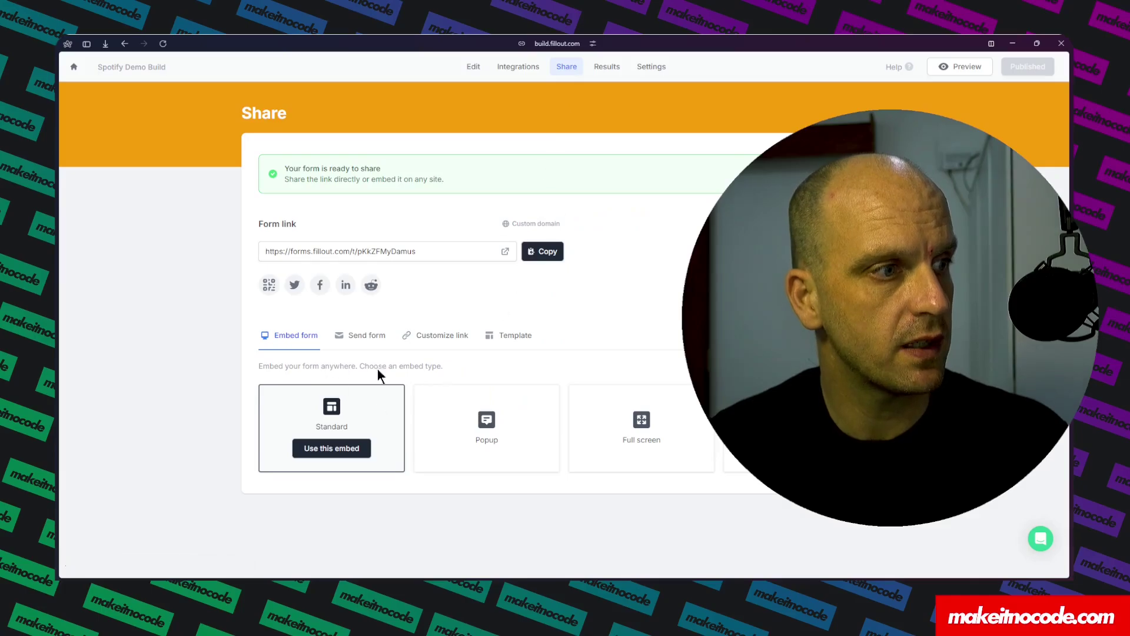
left_click(510, 337)
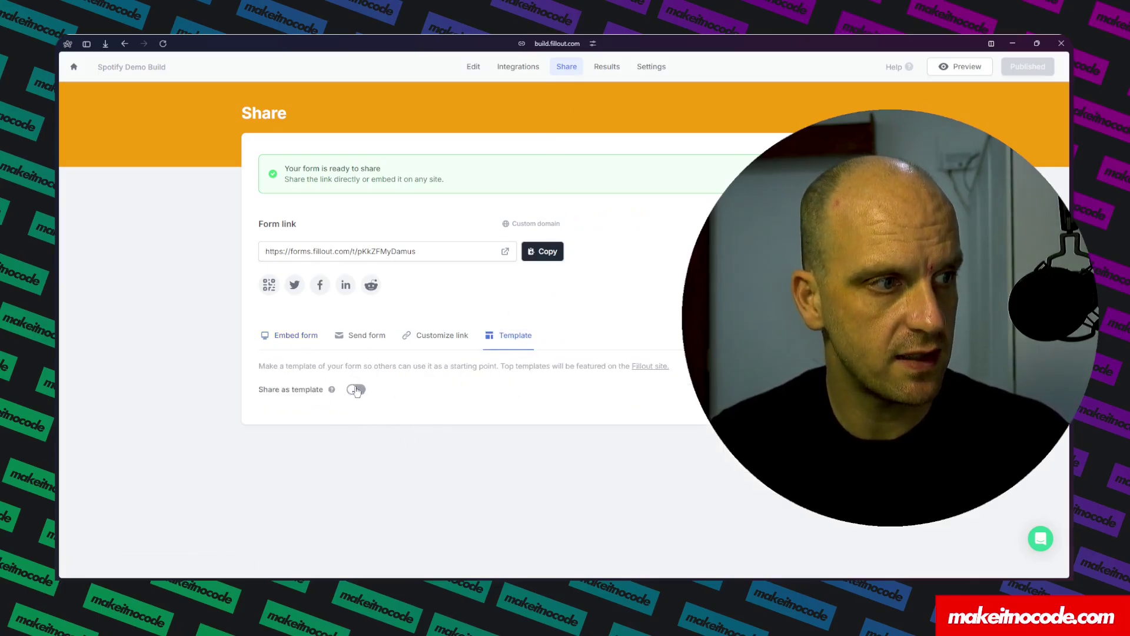
left_click(356, 389)
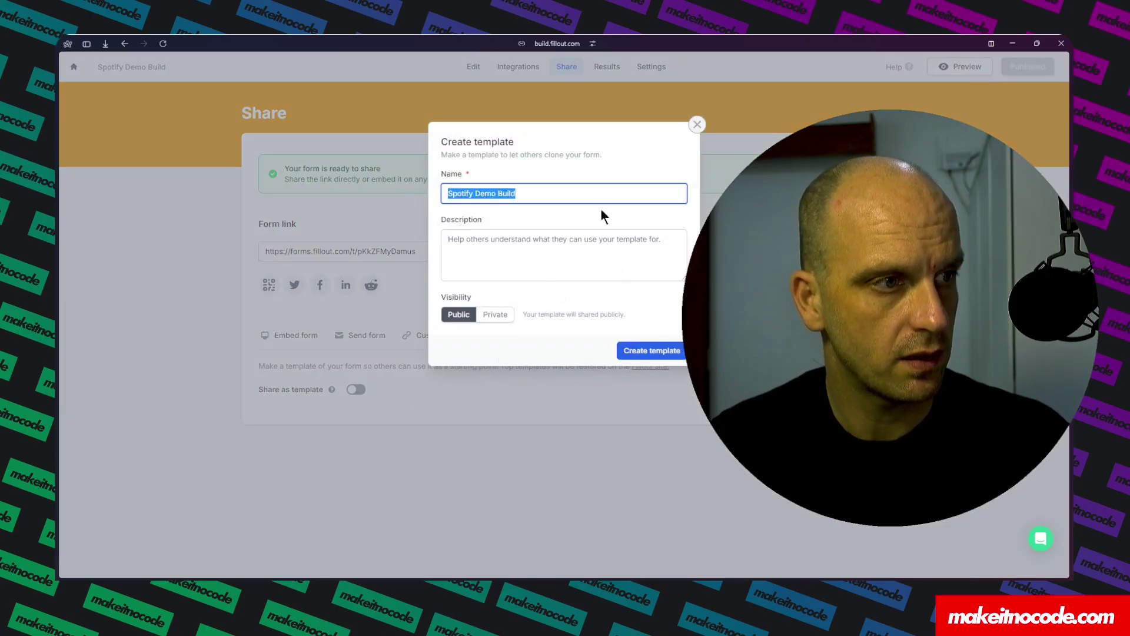
left_click(696, 125)
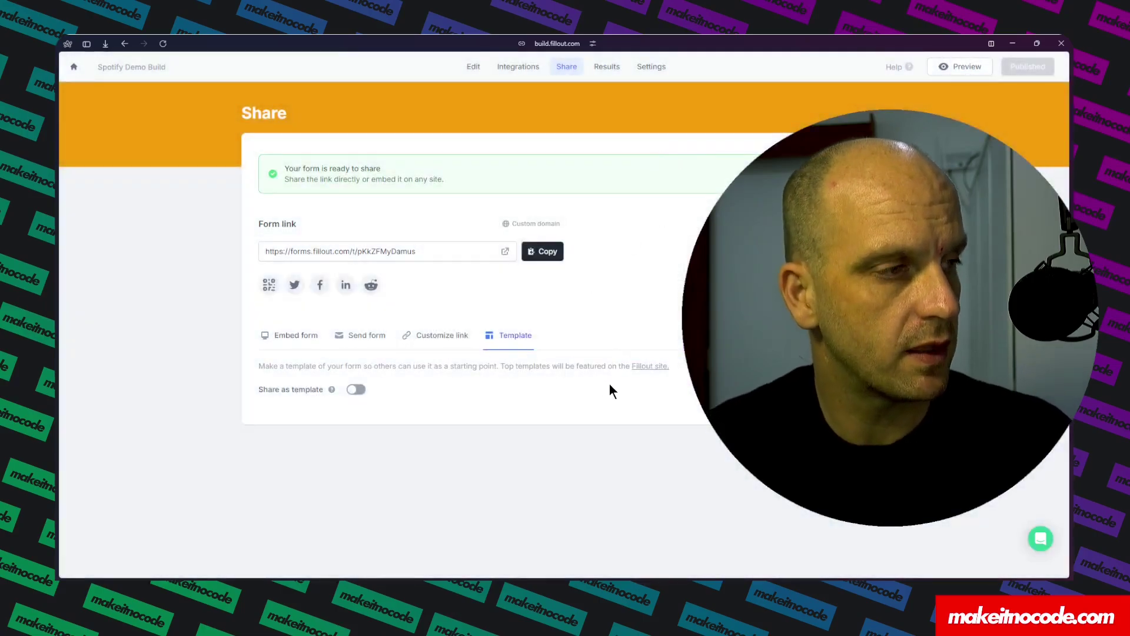
- Switch to the Airtable Spotify Demo Build base and enable its public read-only shared base link
mouse_move(55, 237)
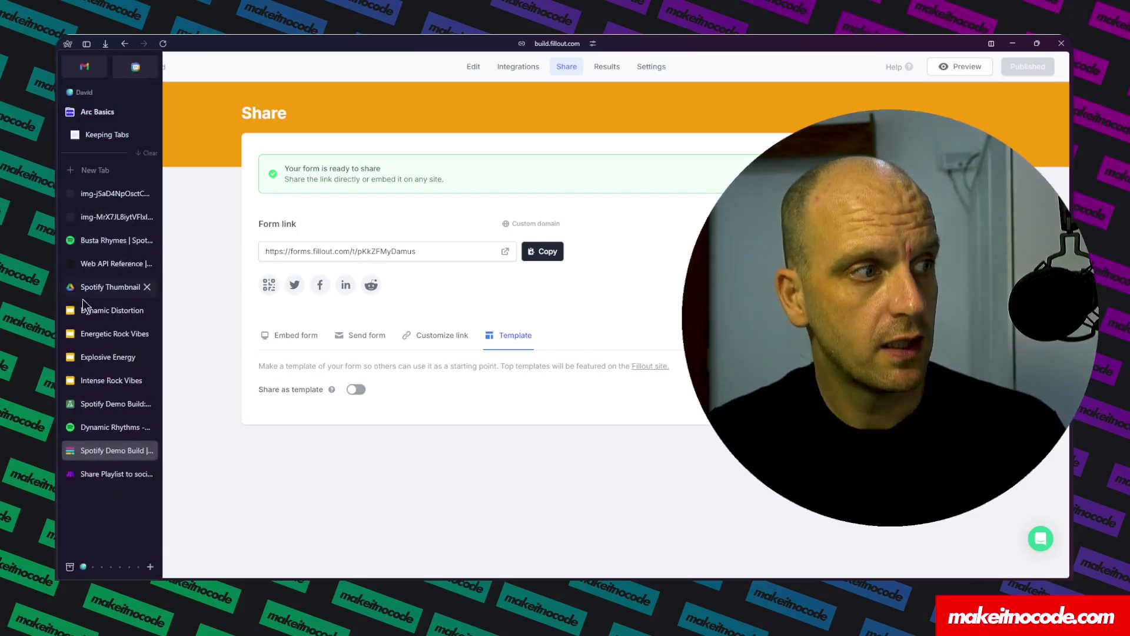
left_click(97, 404)
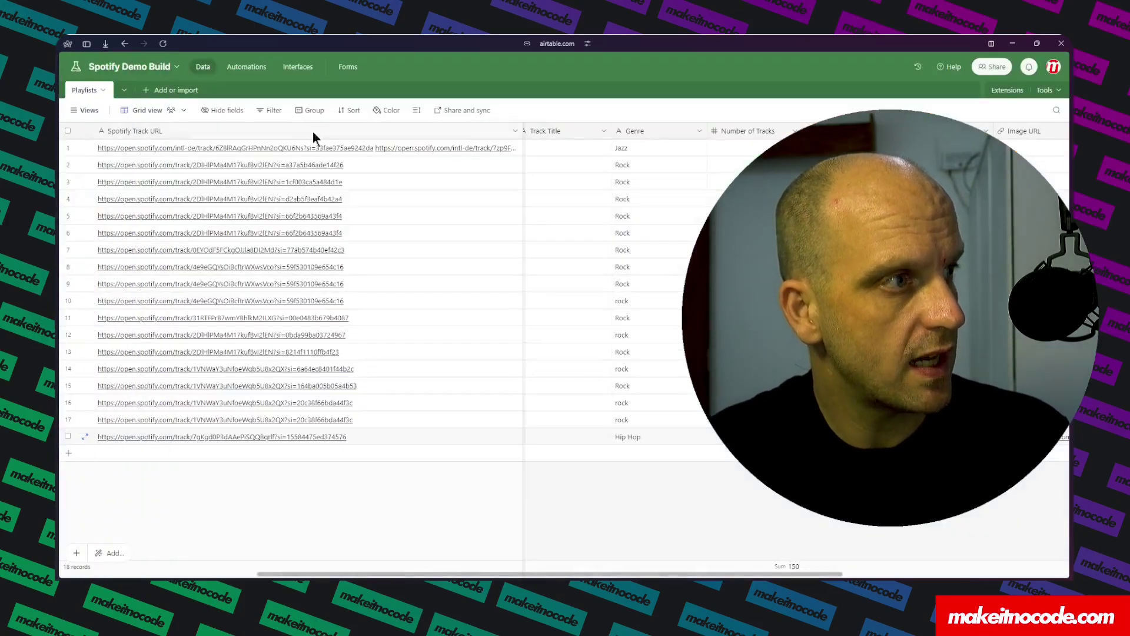
left_click(992, 67)
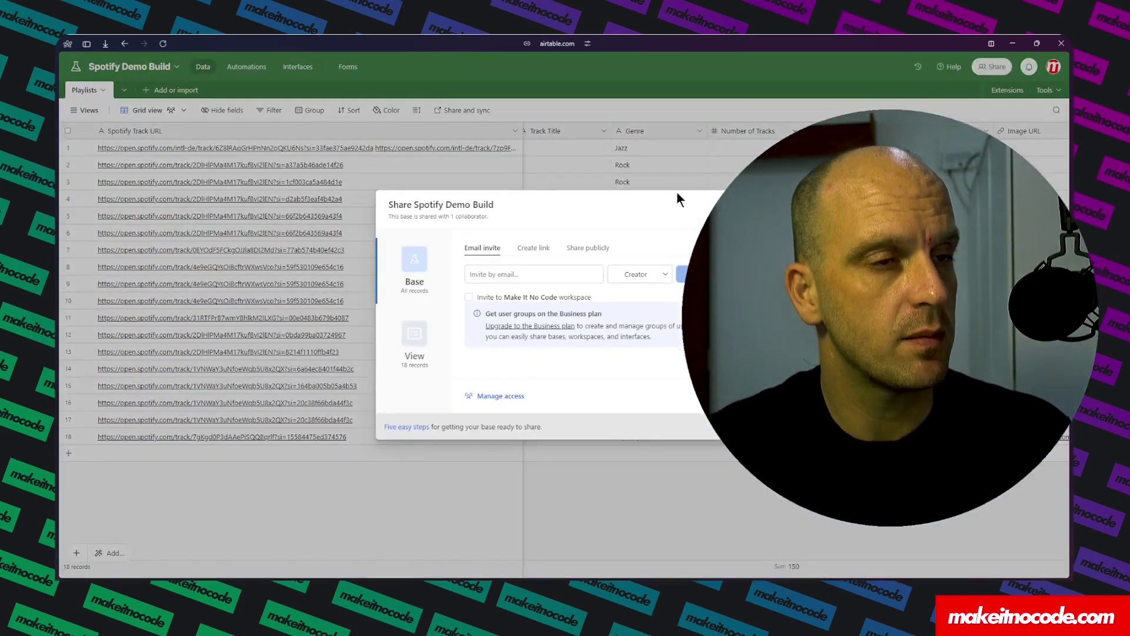
left_click(588, 247)
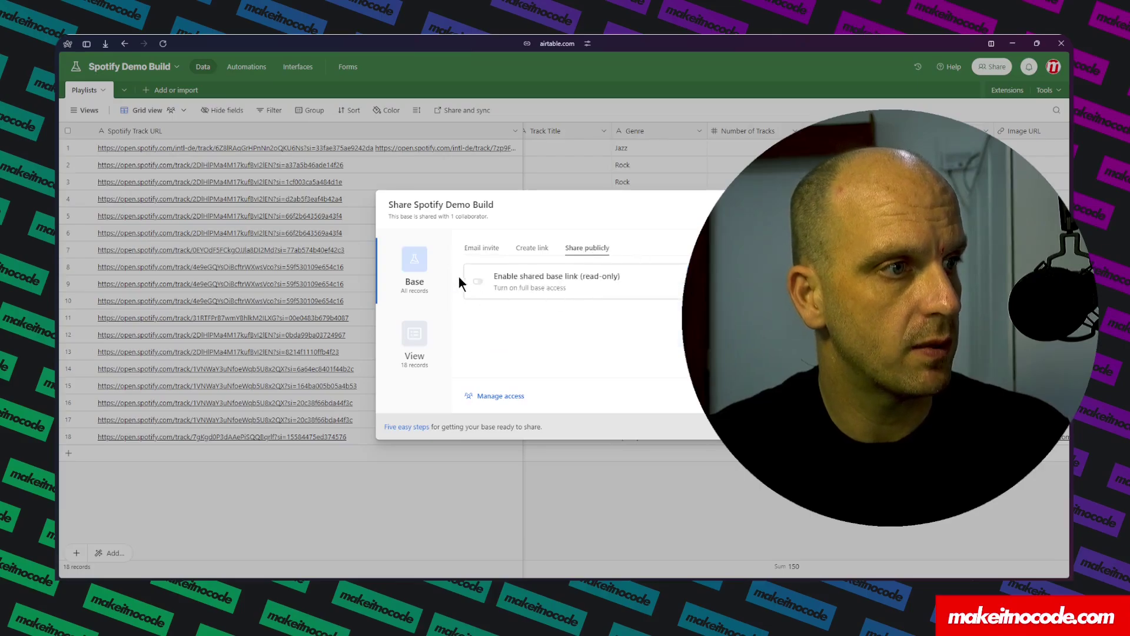
left_click(479, 285)
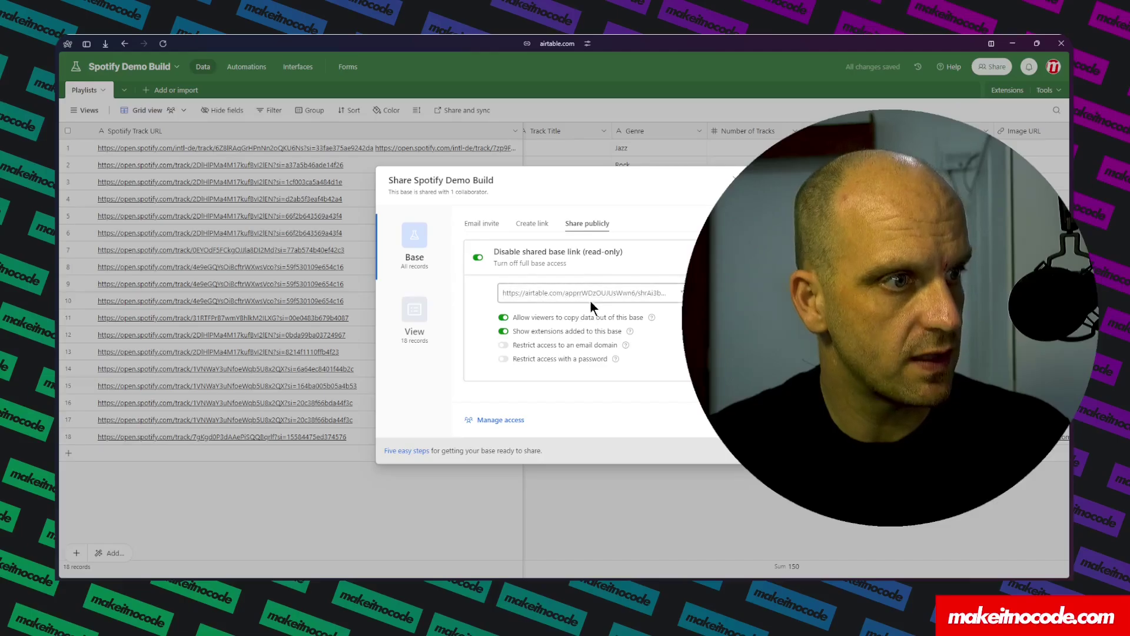
left_click(607, 301)
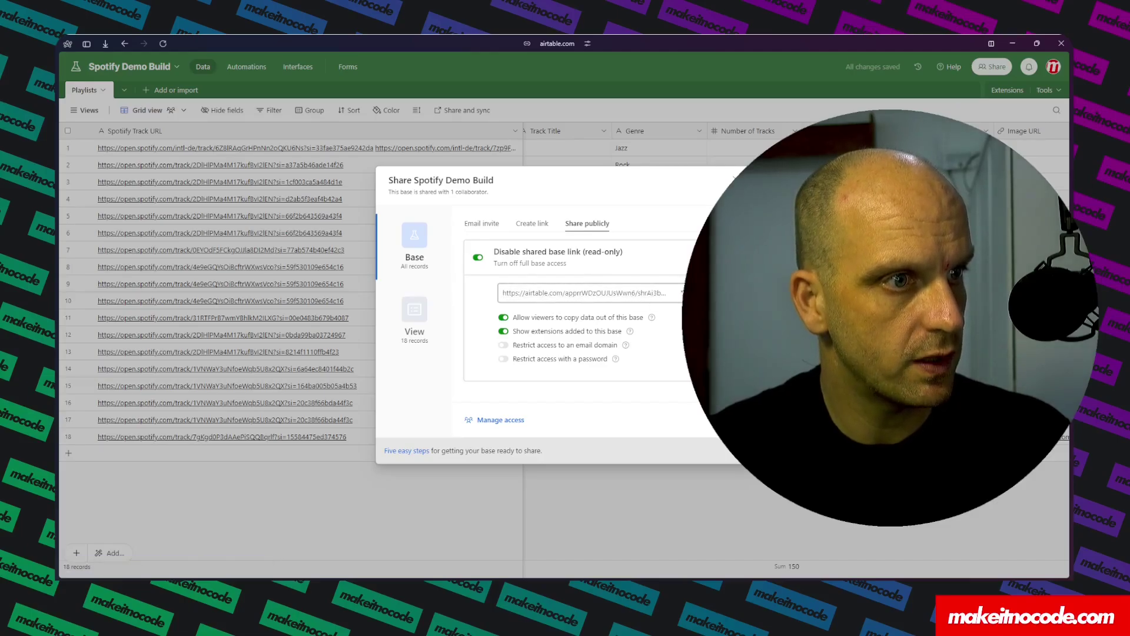